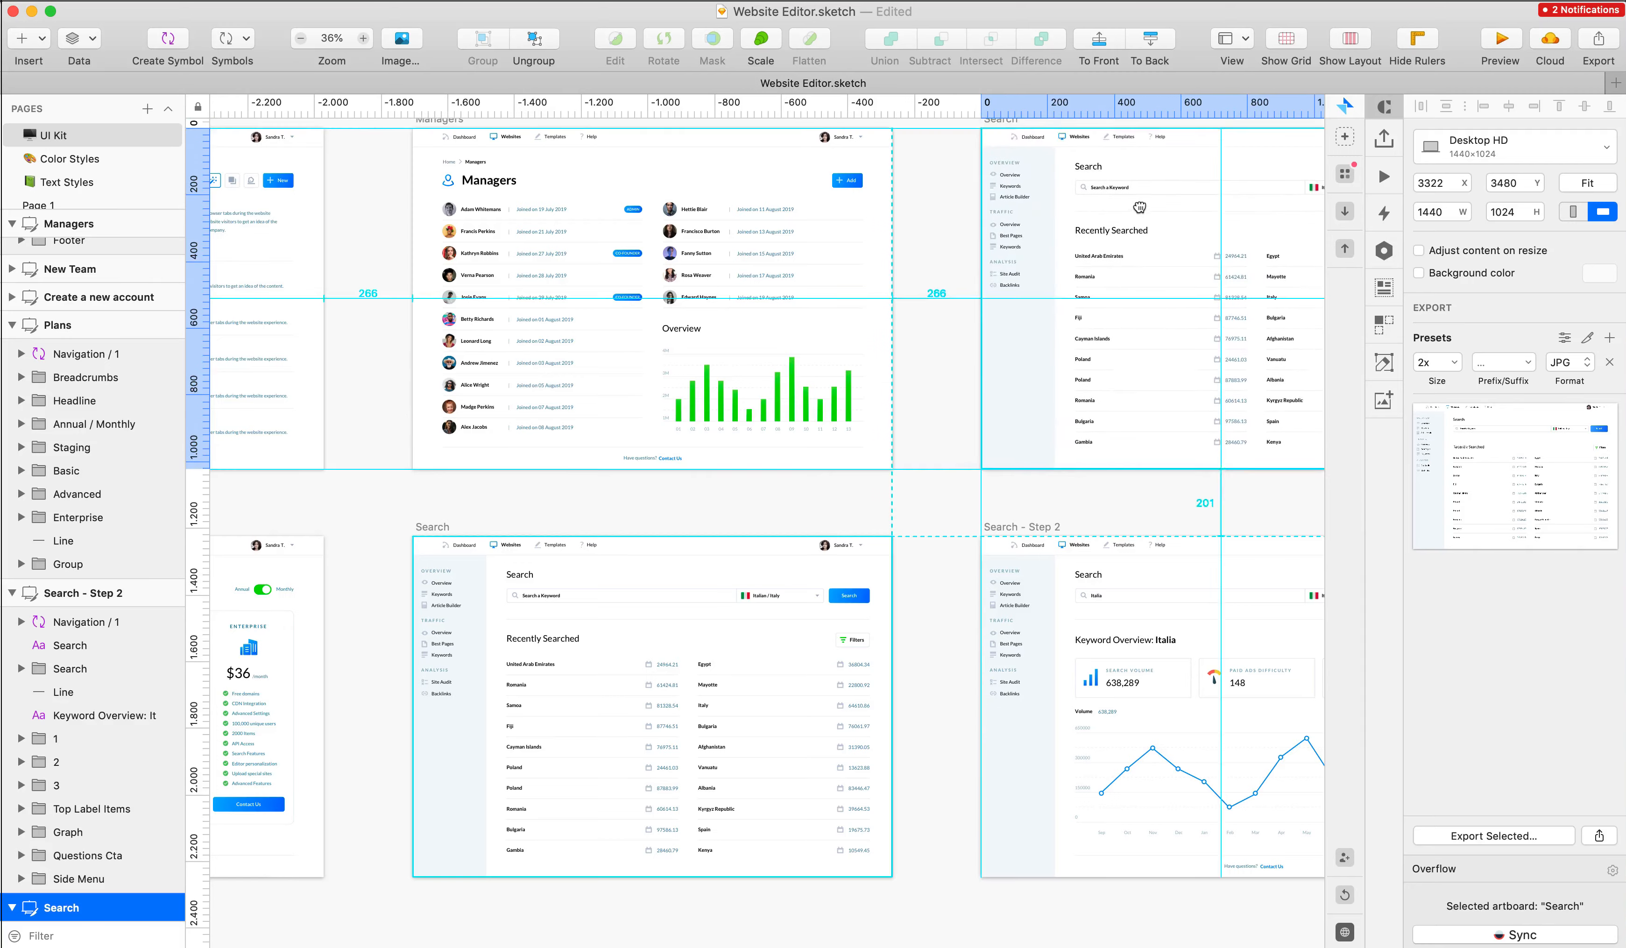
# - Rename the copied Search artboard as List
pyautogui.hscroll(3, 1139, 206)
pyautogui.scroll(-3, 1138, 207)
pyautogui.scroll(5, 1139, 206)
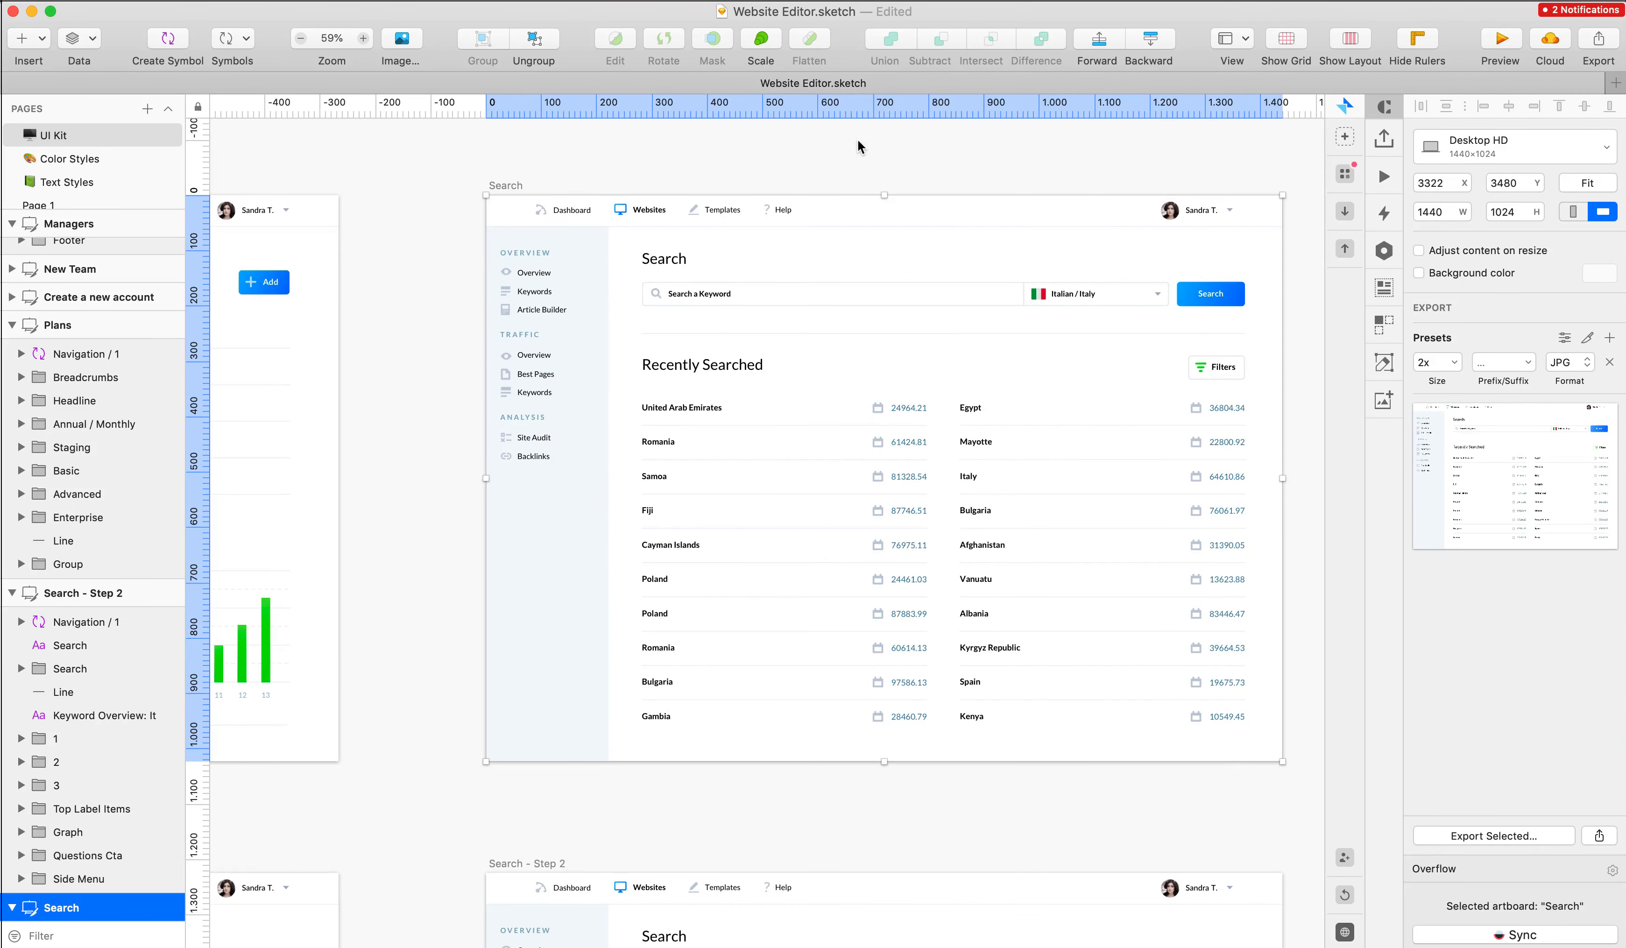
pyautogui.click(984, 159)
pyautogui.scroll(4, 966, 214)
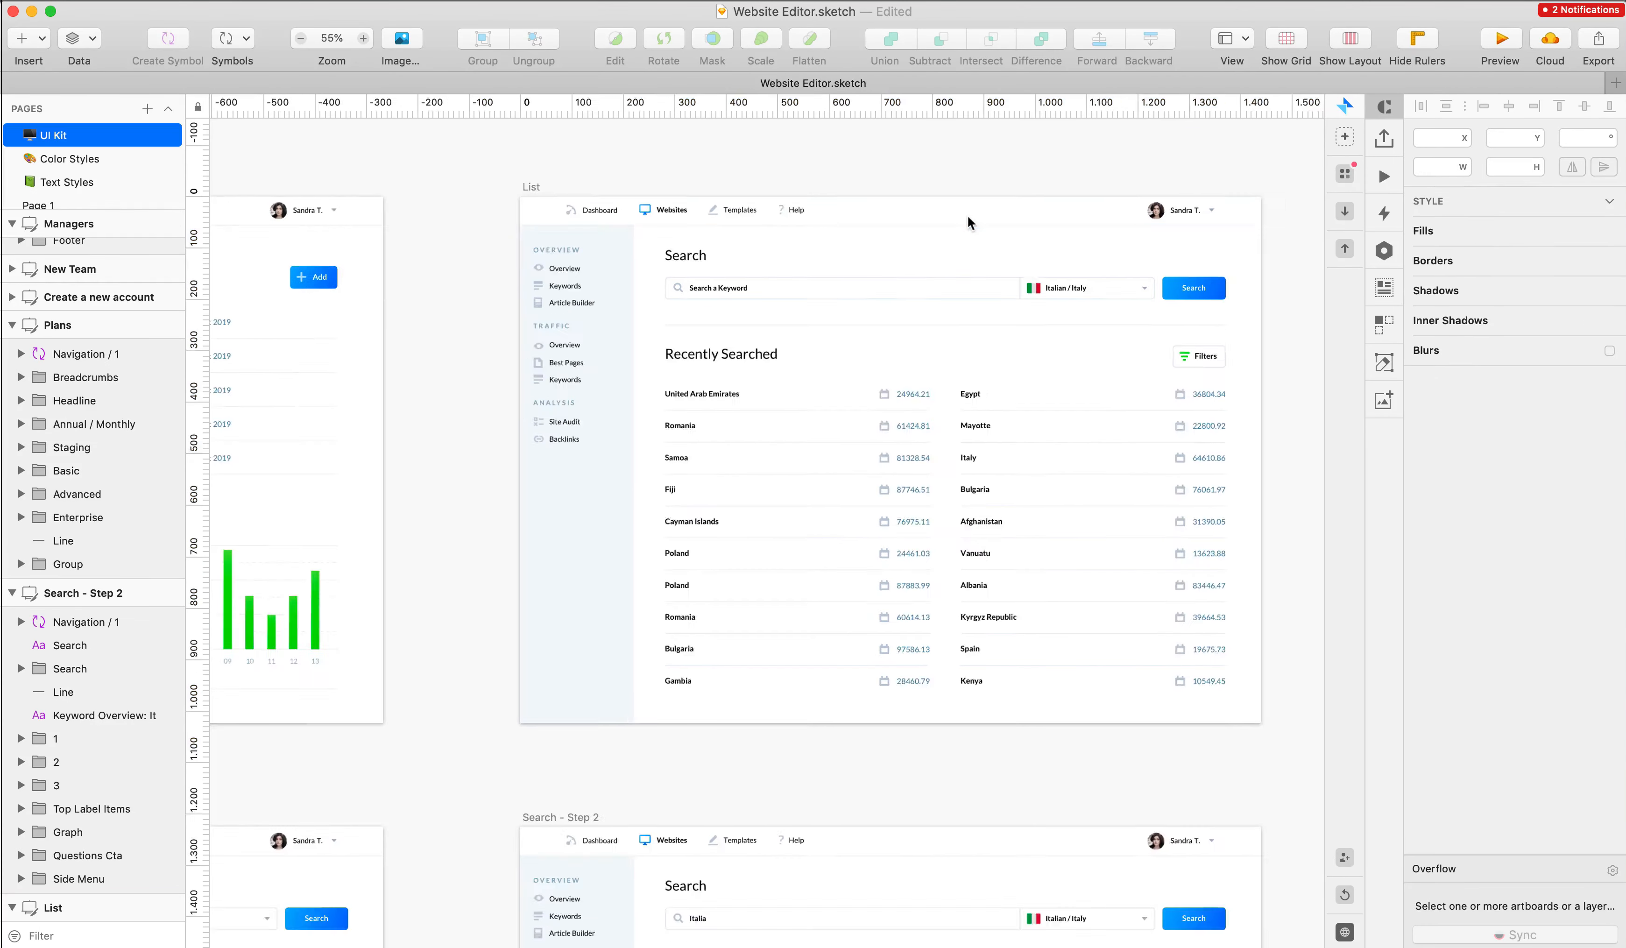
# - Delete the second column of countries and numbers from the List artboard
pyautogui.scroll(-3, 824, 214)
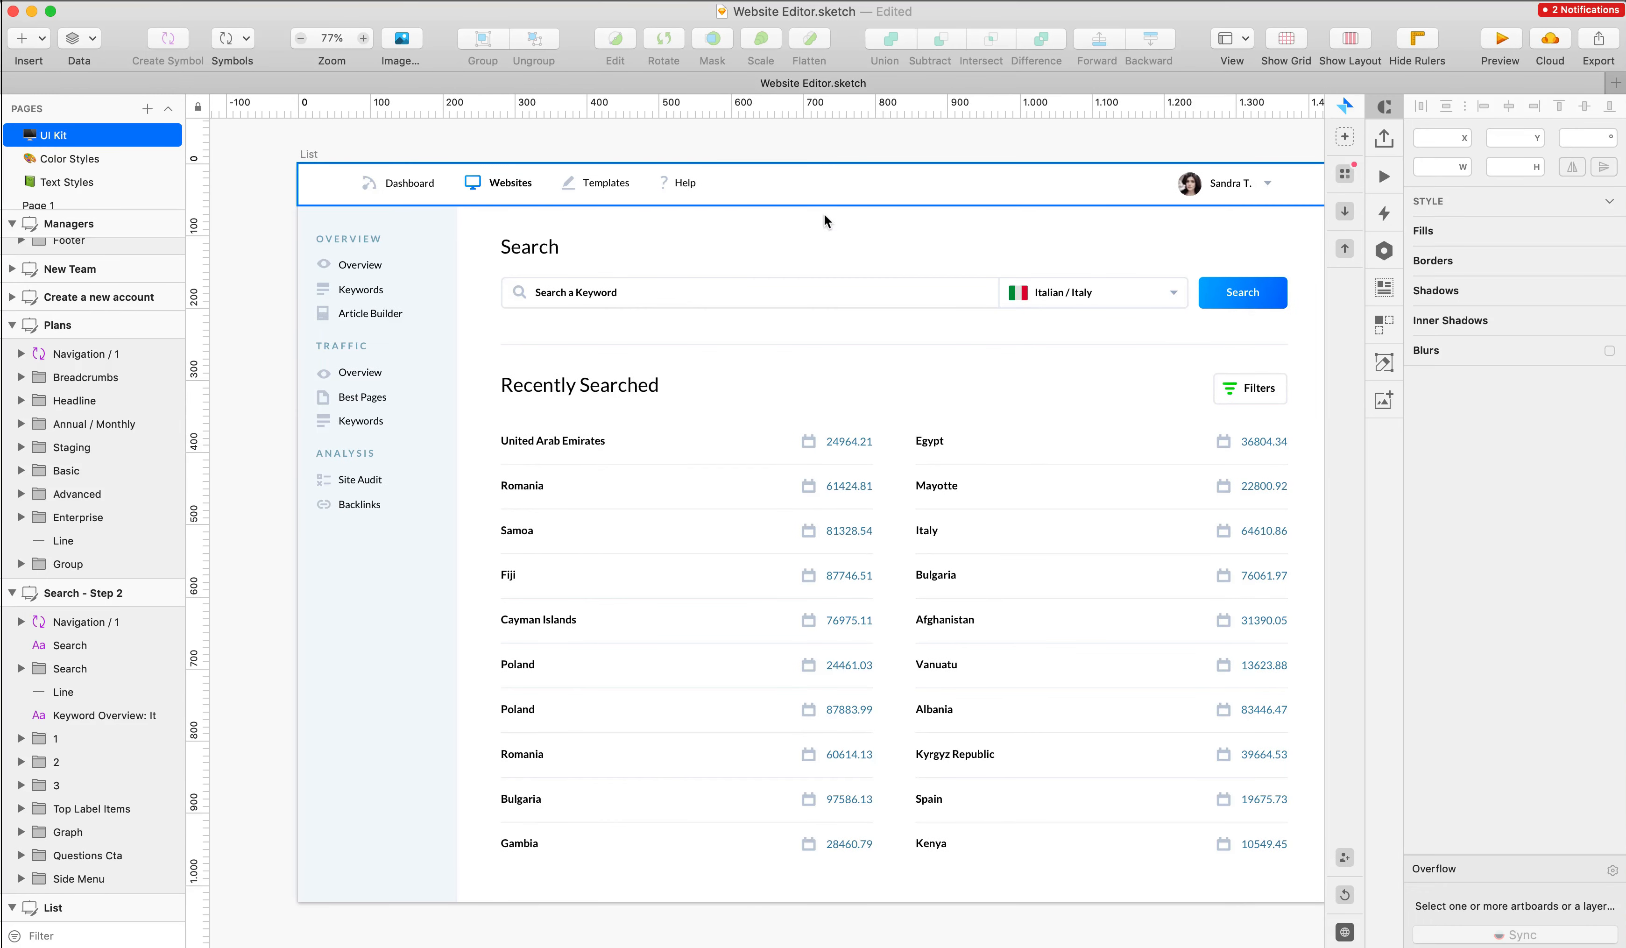
pyautogui.click(920, 403)
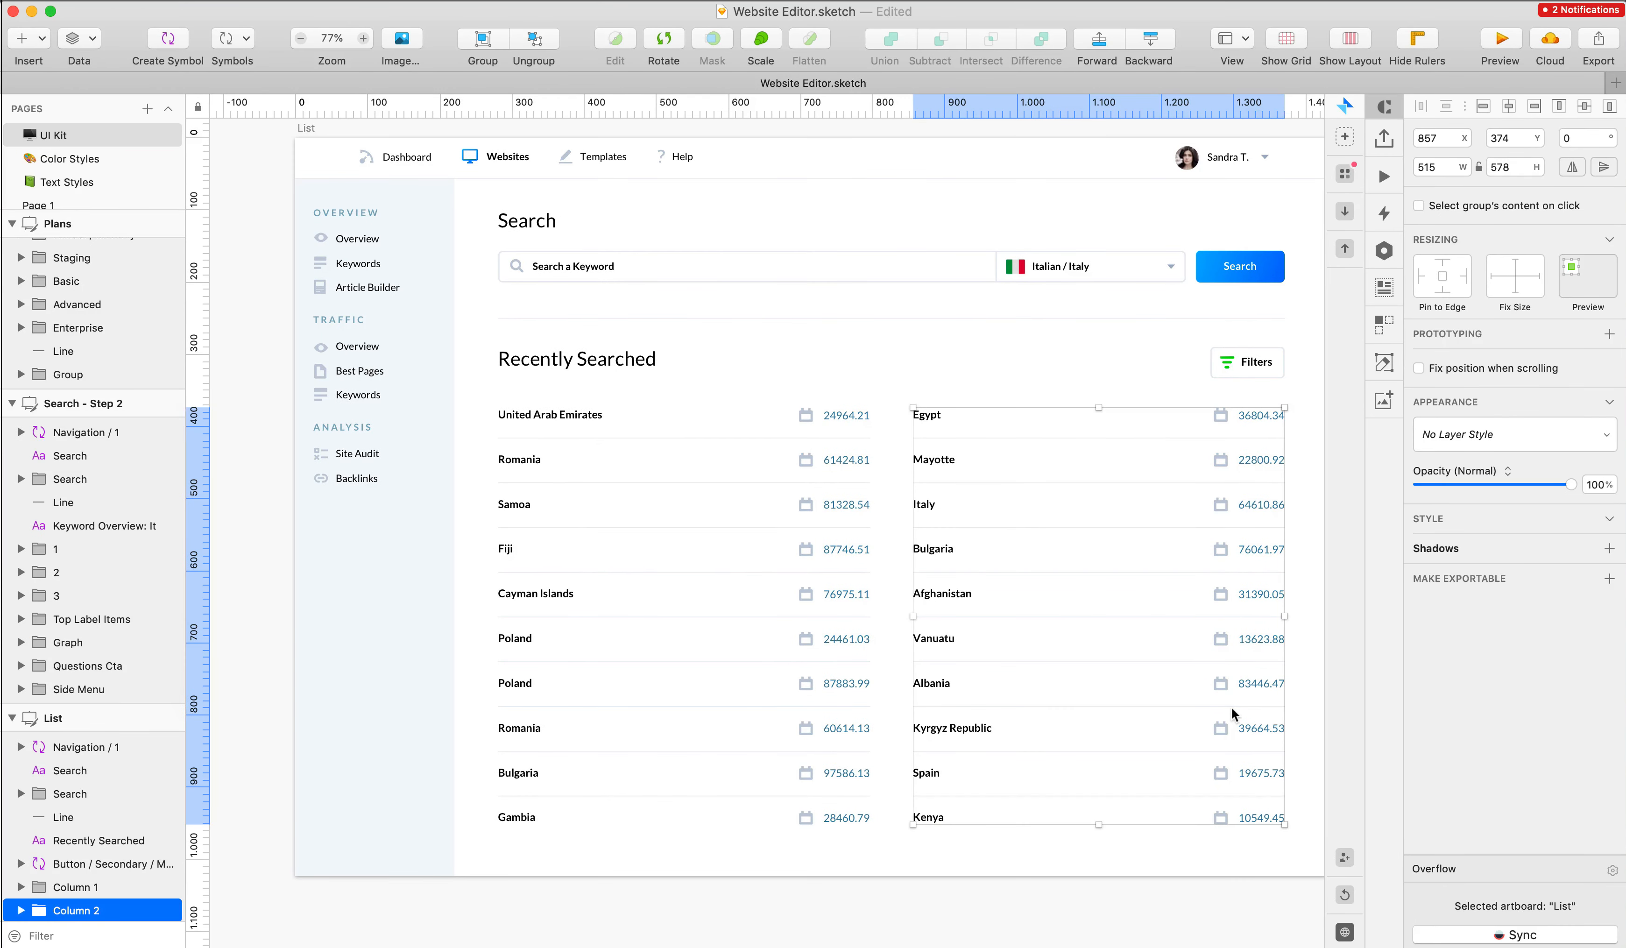
pyautogui.press('BackSpace')
# - Extend all divider lines of the remaining column to a length of 1090 so they span the full content width
pyautogui.moveTo(739, 851); pyautogui.dragTo(744, 429)
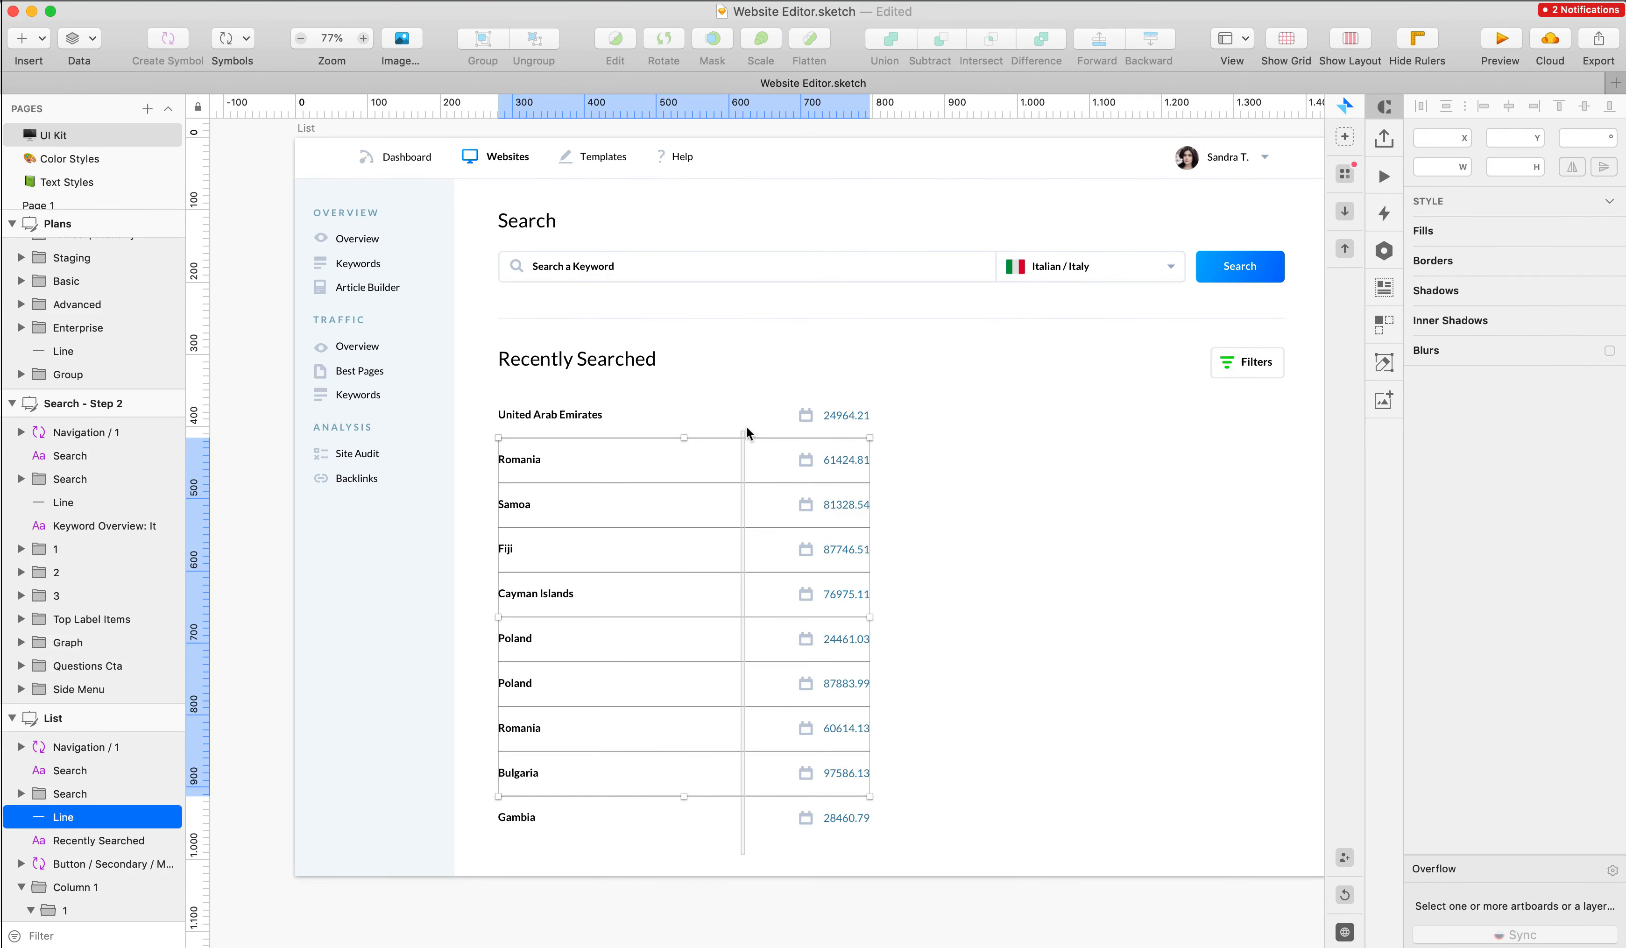
pyautogui.moveTo(868, 619); pyautogui.dragTo(1277, 626)
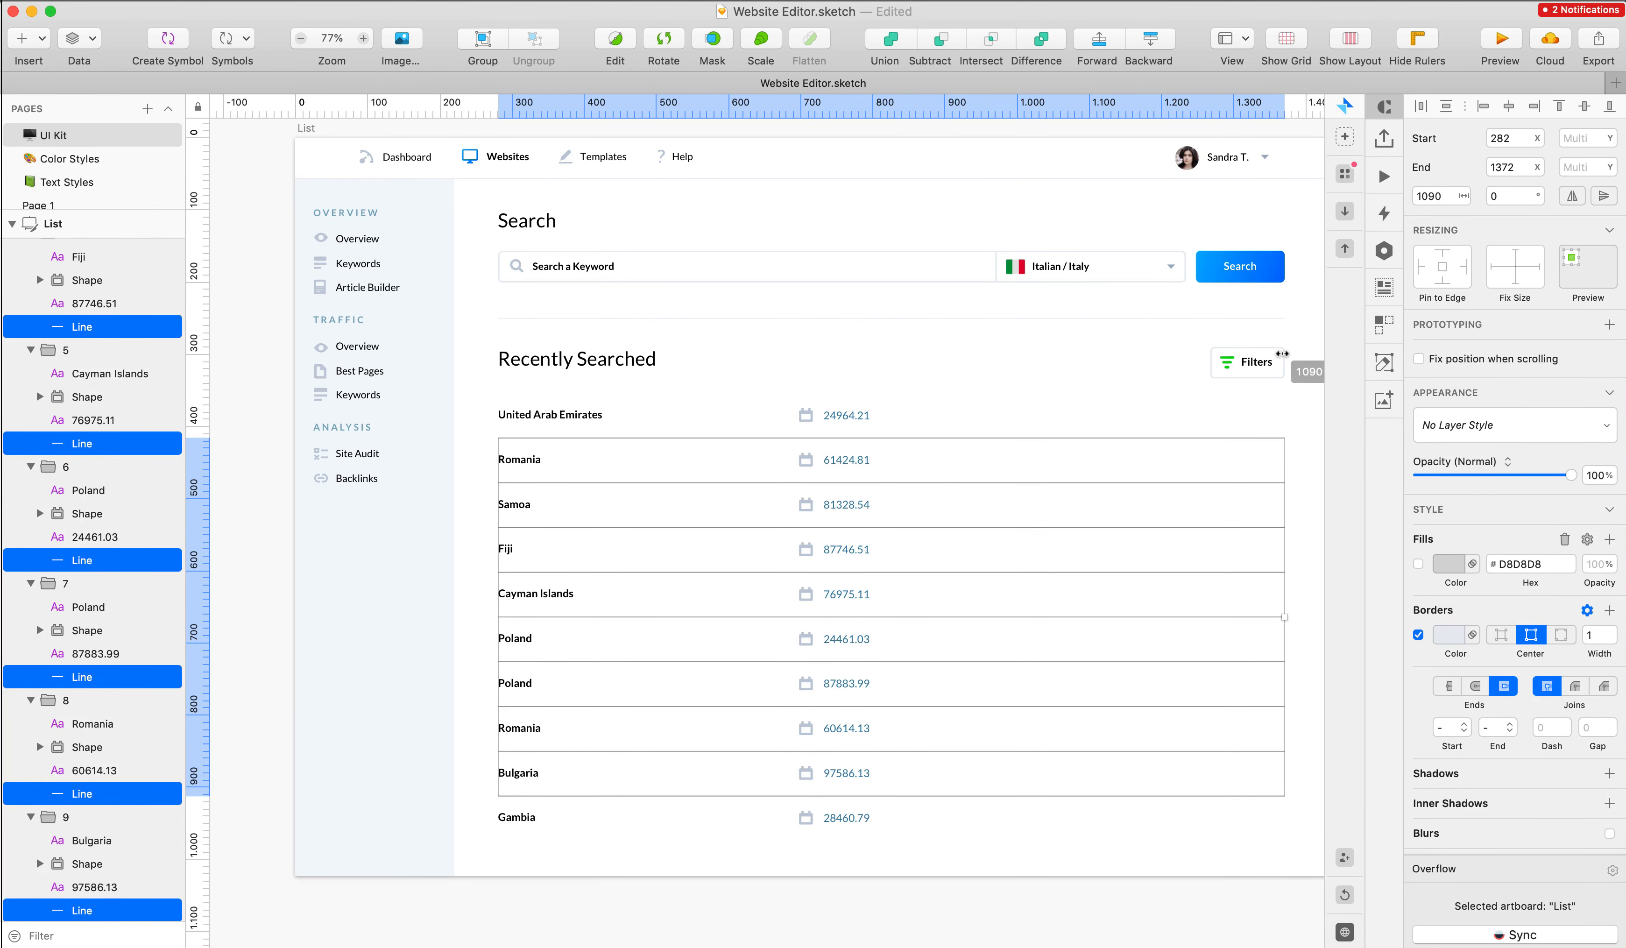
pyautogui.click(1015, 377)
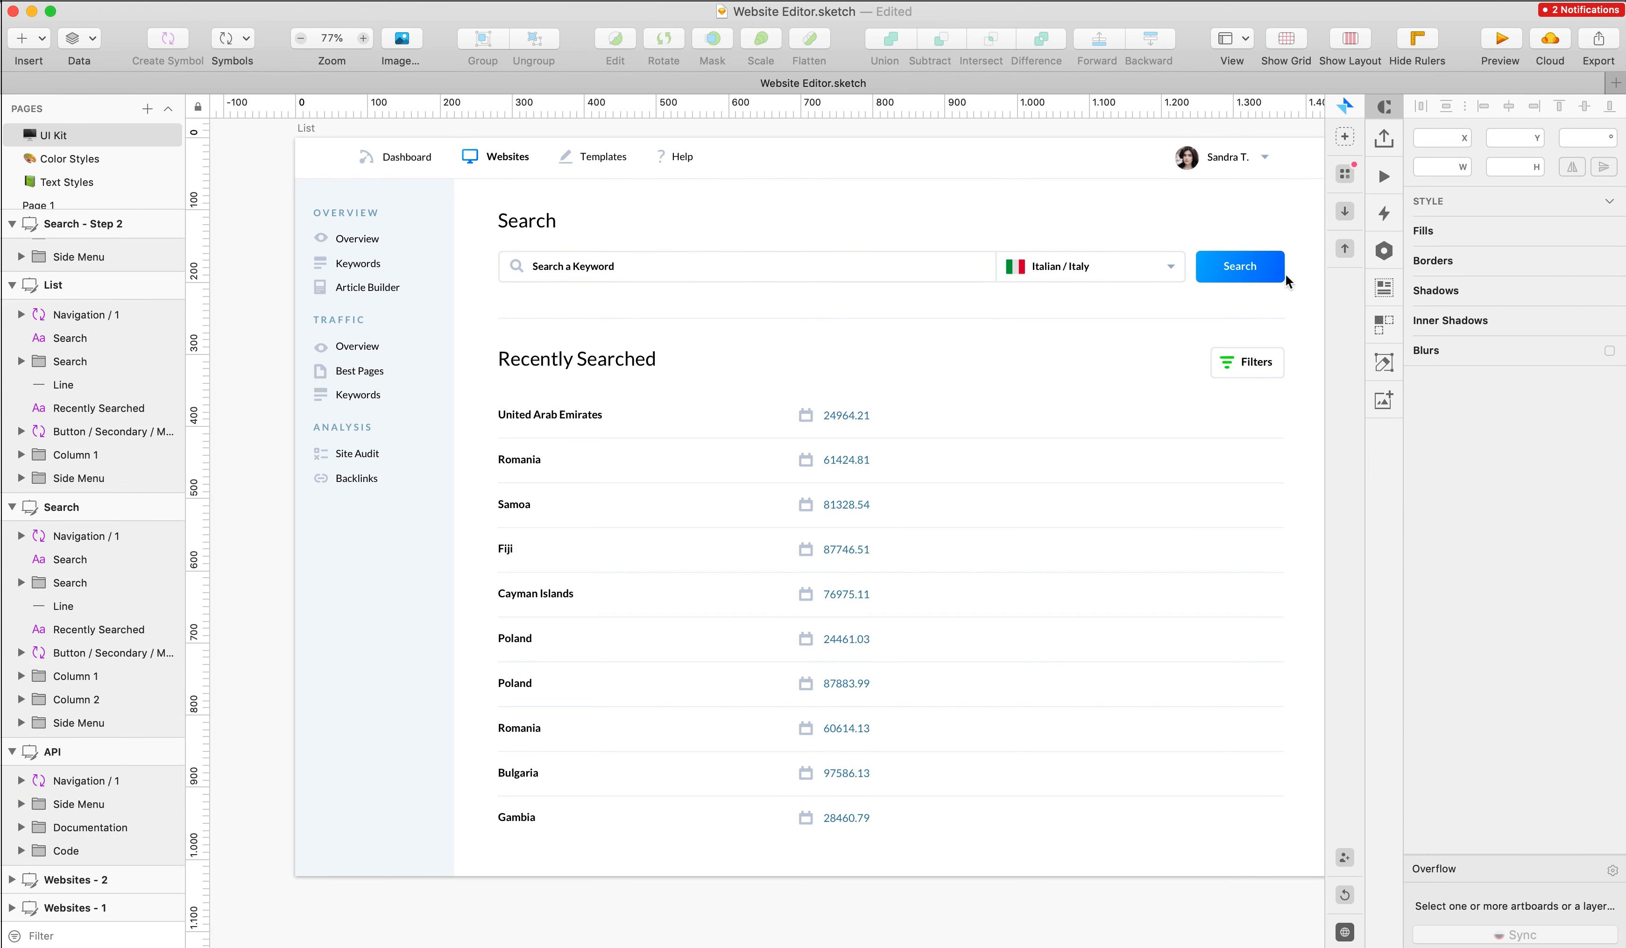
# - Copy the blue Search button to beside the first list row and shift the Filters button left
pyautogui.doubleClick(1242, 269)
pyautogui.press('super+c')
pyautogui.click(1221, 232)
pyautogui.press('super+v')
pyautogui.moveTo(1239, 269); pyautogui.dragTo(1117, 363)
pyautogui.click(1227, 402)
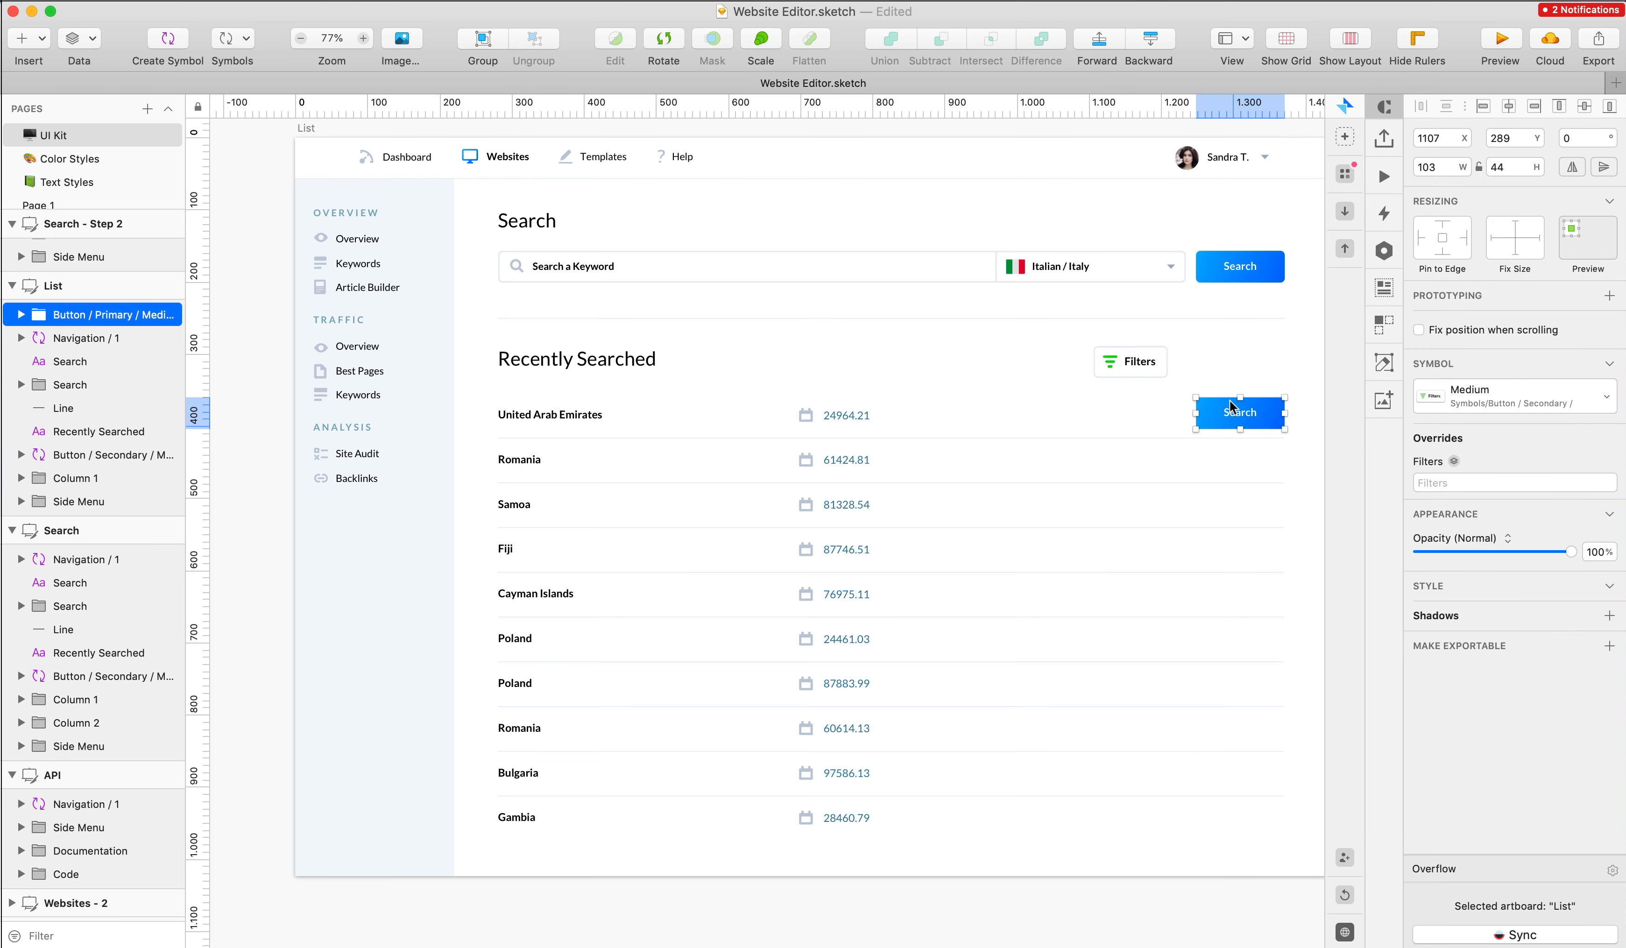
# - Place a horizontal guide at Y 157 along the upper edge of the search field
pyautogui.click(1148, 264)
pyautogui.scroll(5, 555, 223)
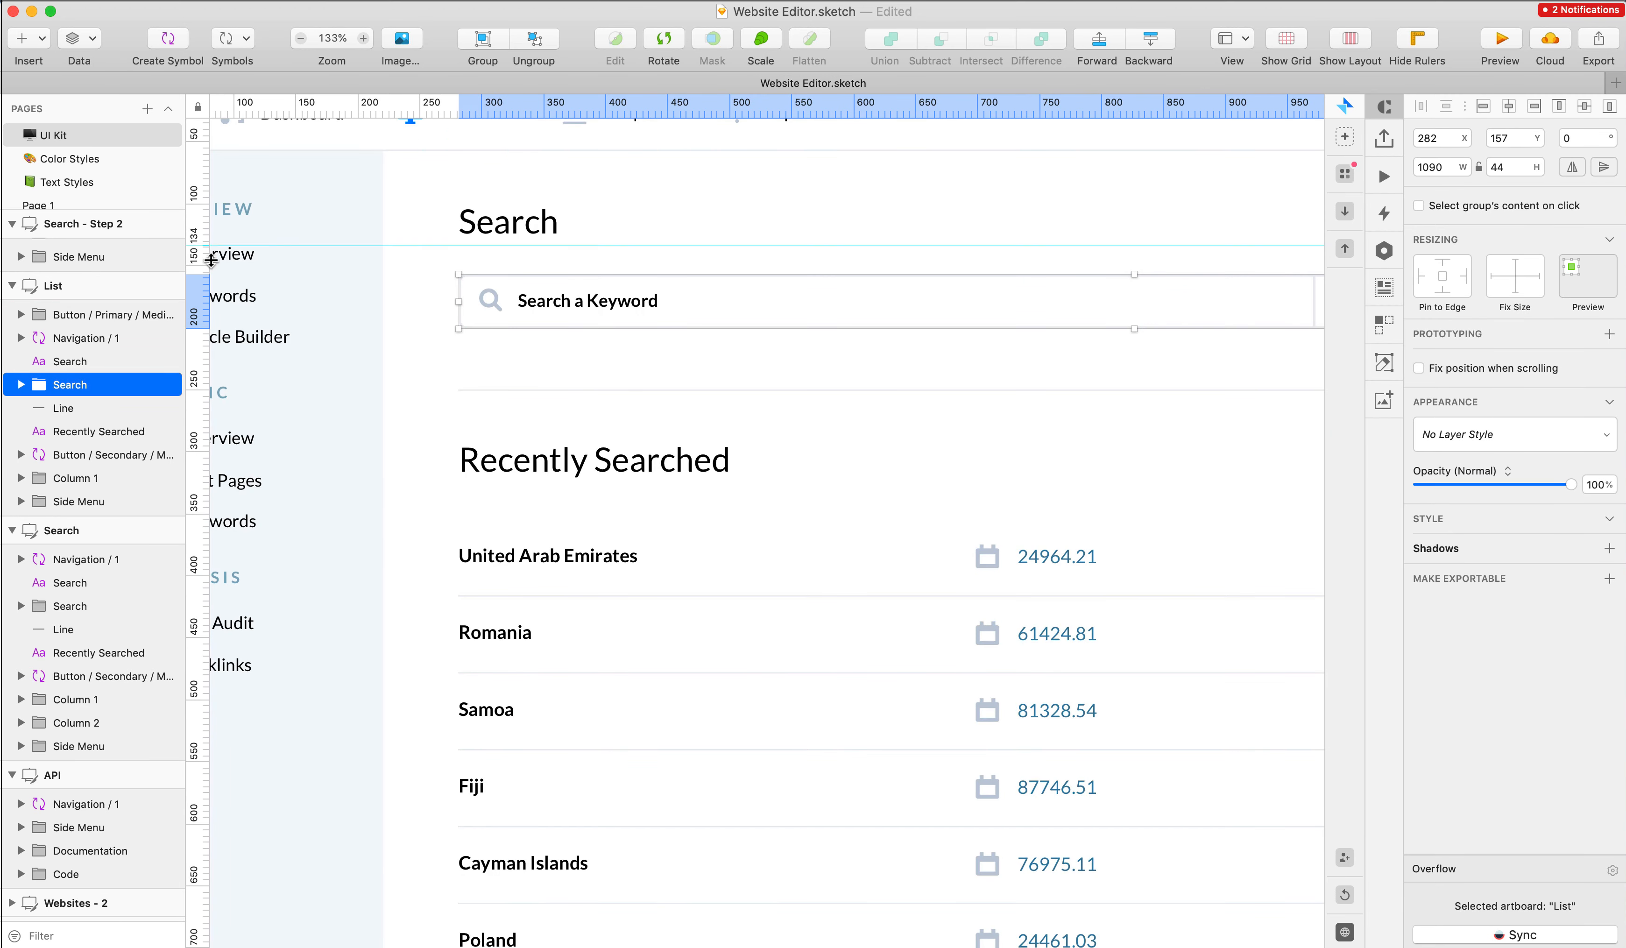
pyautogui.scroll(-5, 1241, 300)
pyautogui.hscroll(5, 1159, 299)
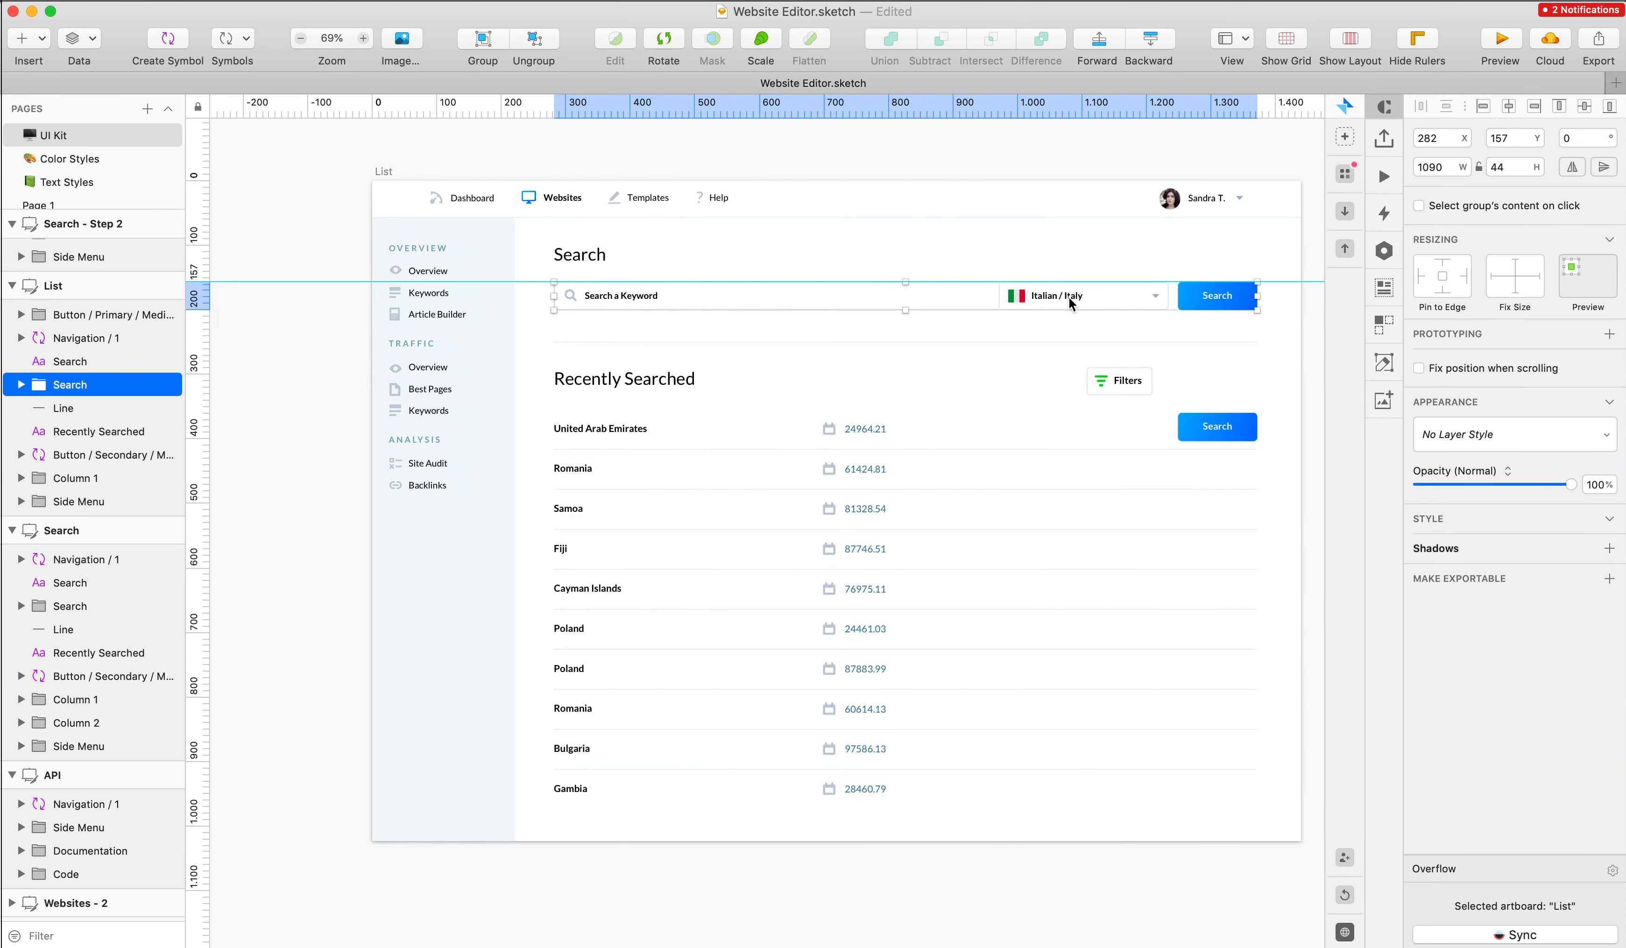
# - Delete the search field, the divider beneath it and the Recently Searched heading
pyautogui.moveTo(1257, 358); pyautogui.dragTo(567, 292)
pyautogui.press('Delete')
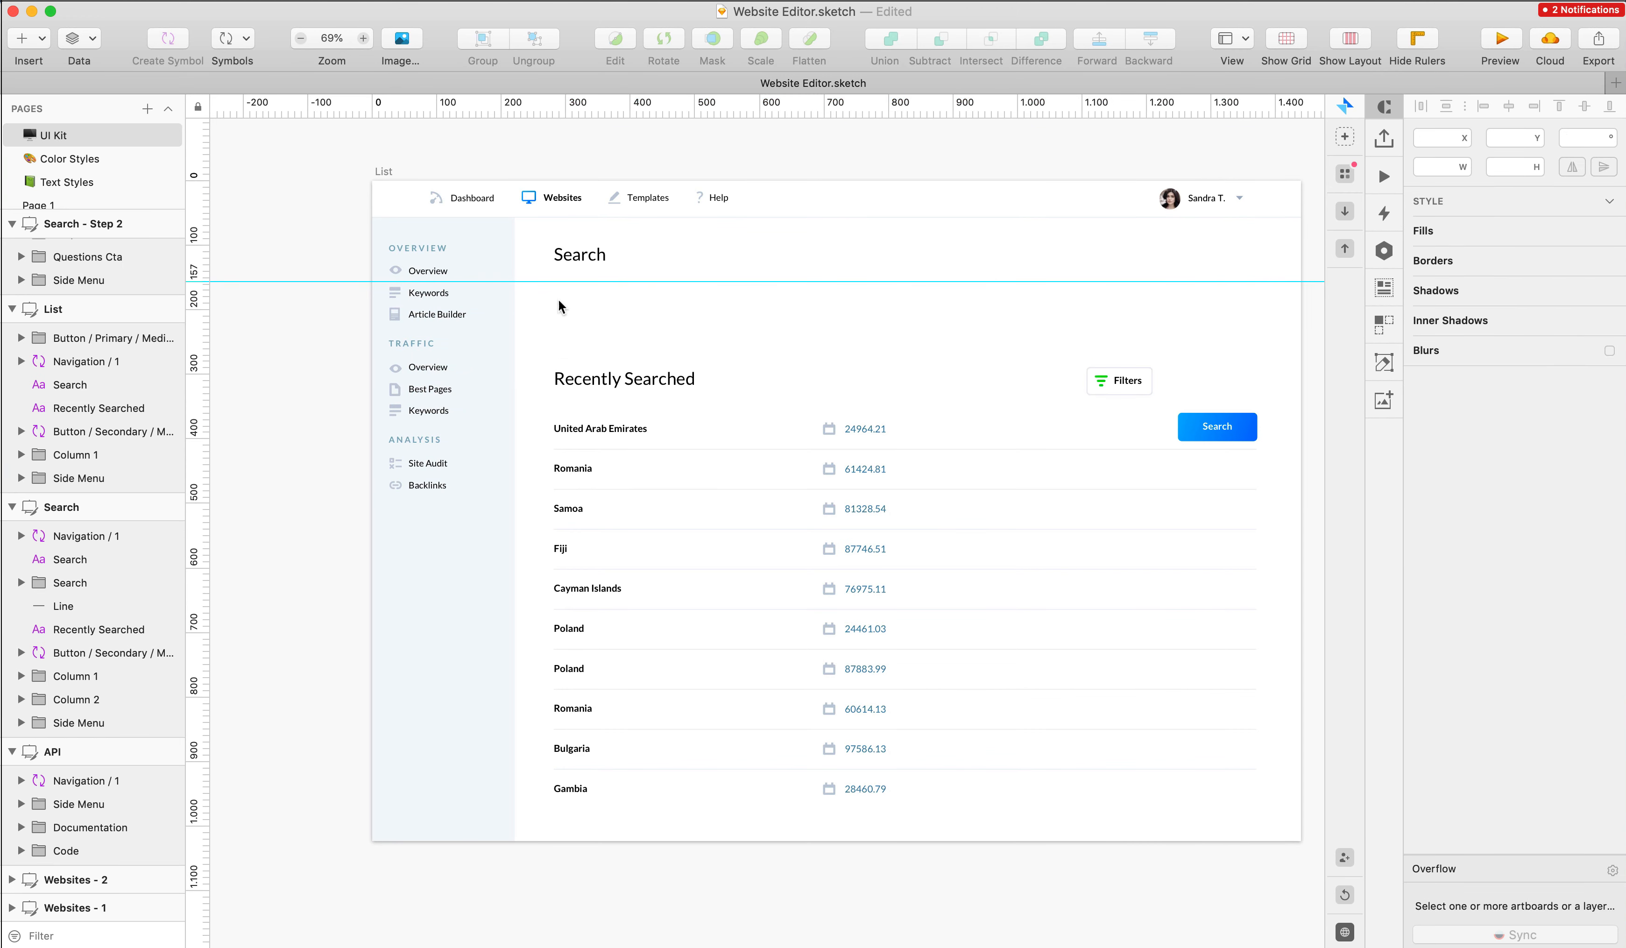
pyautogui.click(691, 390)
pyautogui.press('Delete')
# - Move the Filters and Search buttons outside the List artboard's right edge and centre-align them with each other
pyautogui.hscroll(1, 1133, 378)
pyautogui.moveTo(1089, 327); pyautogui.dragTo(1197, 417)
pyautogui.moveTo(1102, 378); pyautogui.dragTo(1188, 331)
pyautogui.hscroll(4, 1272, 352)
pyautogui.click(1506, 107)
pyautogui.click(1128, 242)
pyautogui.hscroll(-2, 1126, 241)
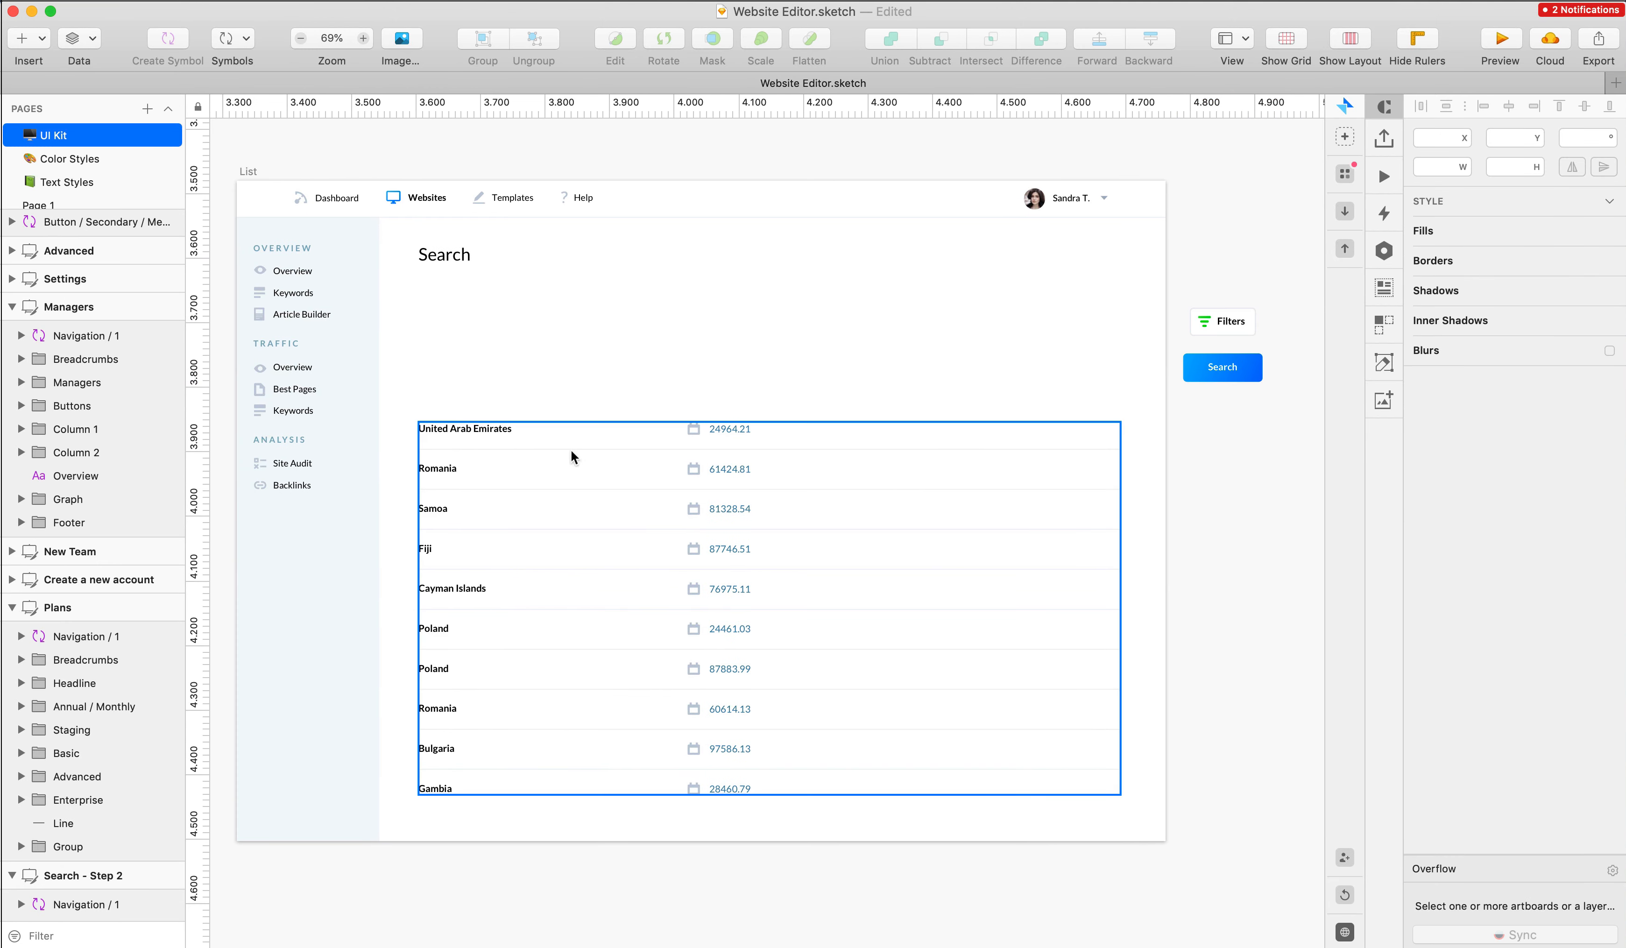
# - Delete every list row except United Arab Emirates and move that row up to the guide at Y 157
pyautogui.moveTo(404, 459); pyautogui.dragTo(983, 832)
pyautogui.press('Delete')
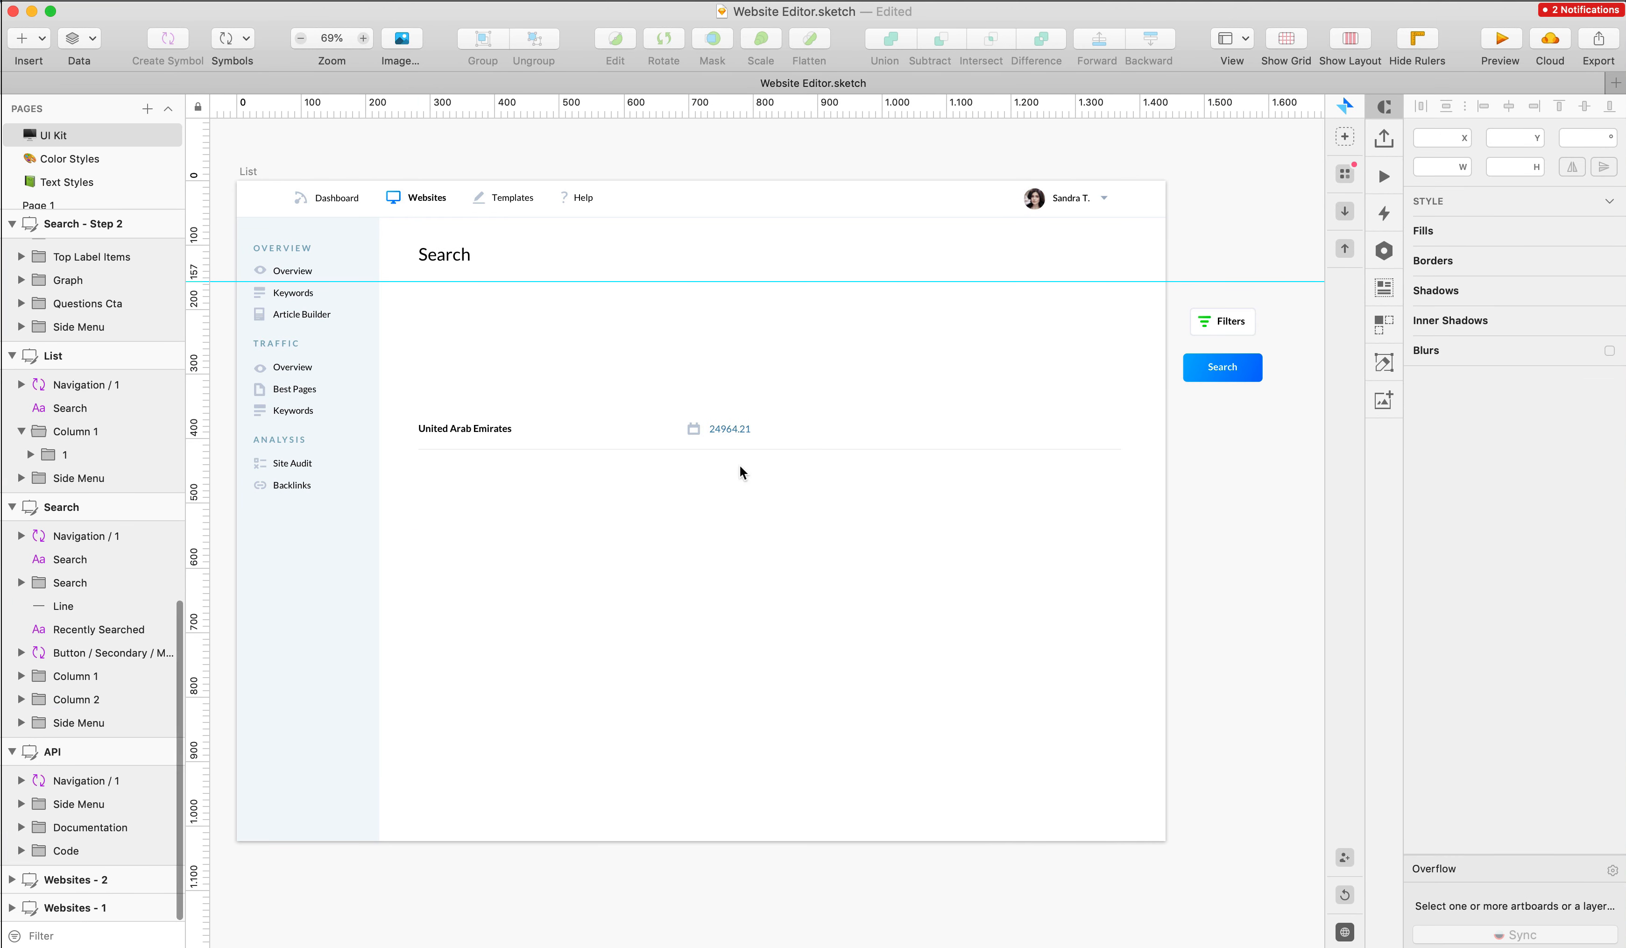
pyautogui.click(725, 435)
pyautogui.moveTo(725, 436); pyautogui.dragTo(721, 304)
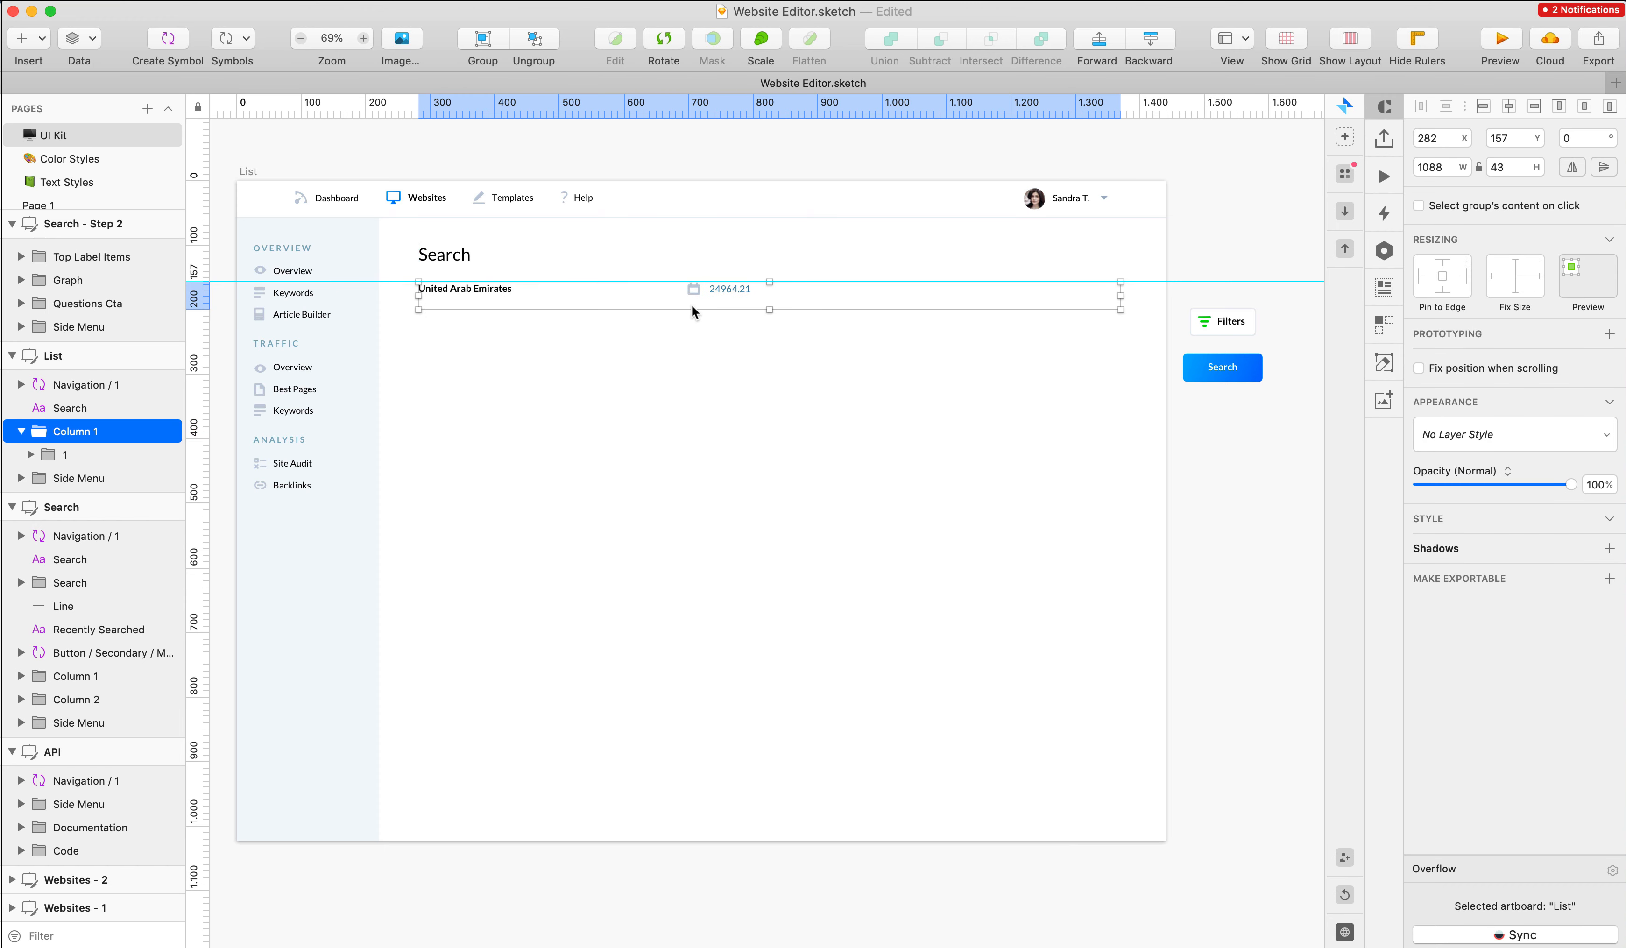
# - Ungroup the remaining row into its separate label, icon, number and line layers
pyautogui.scroll(4, 692, 305)
pyautogui.click(757, 362)
pyautogui.scroll(3, 758, 360)
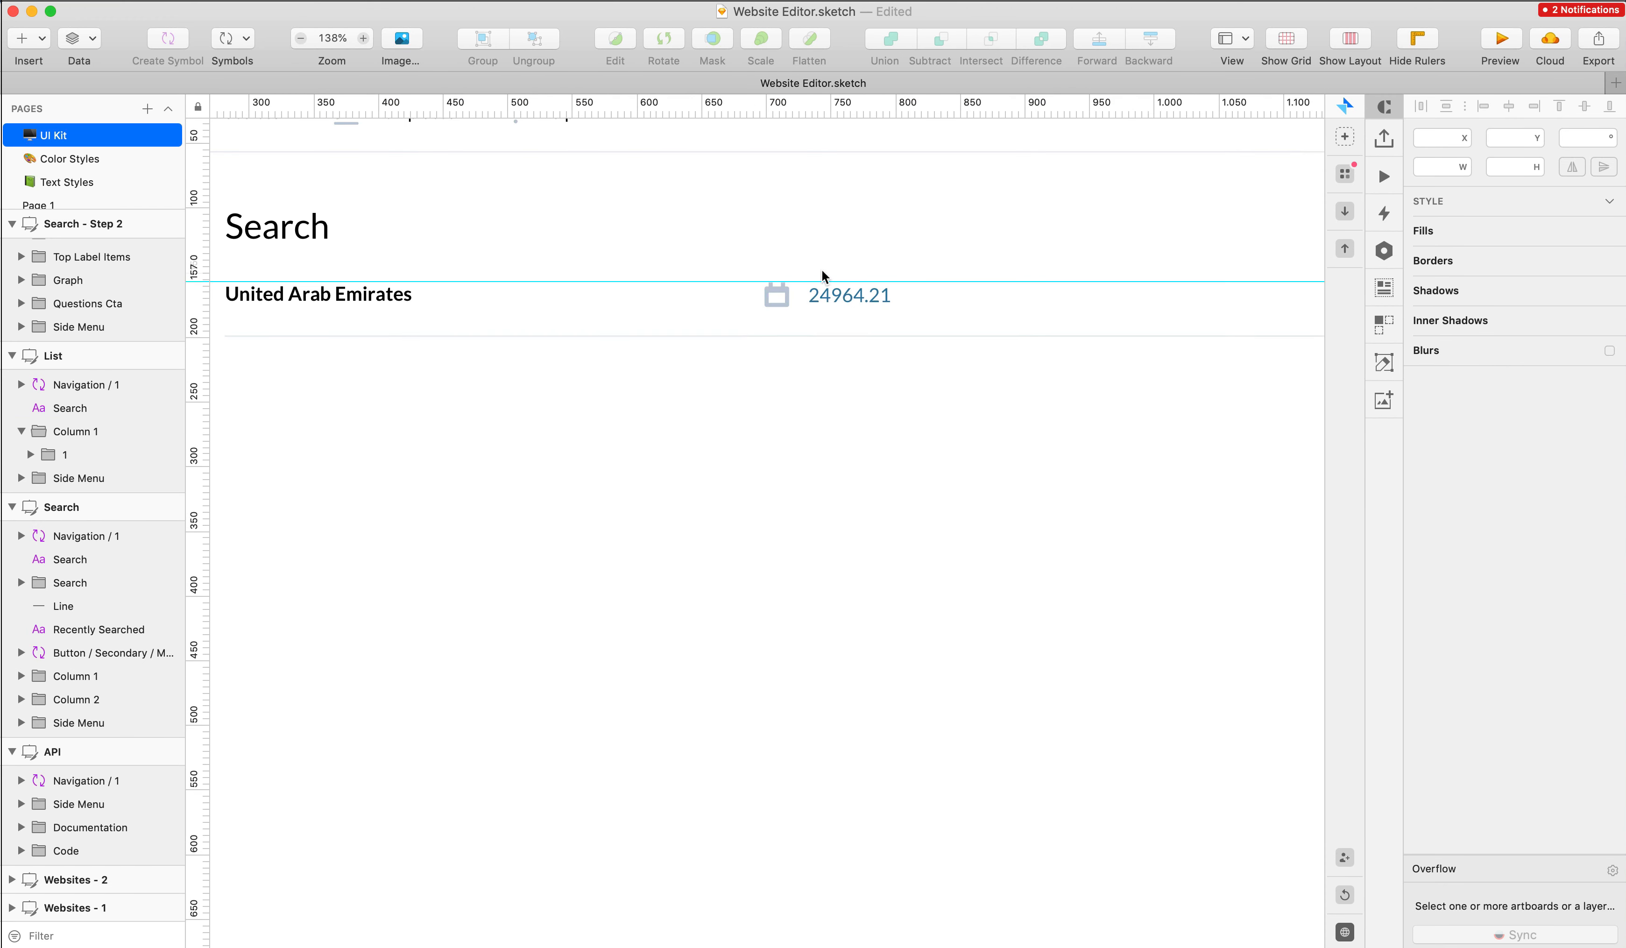
pyautogui.click(841, 299)
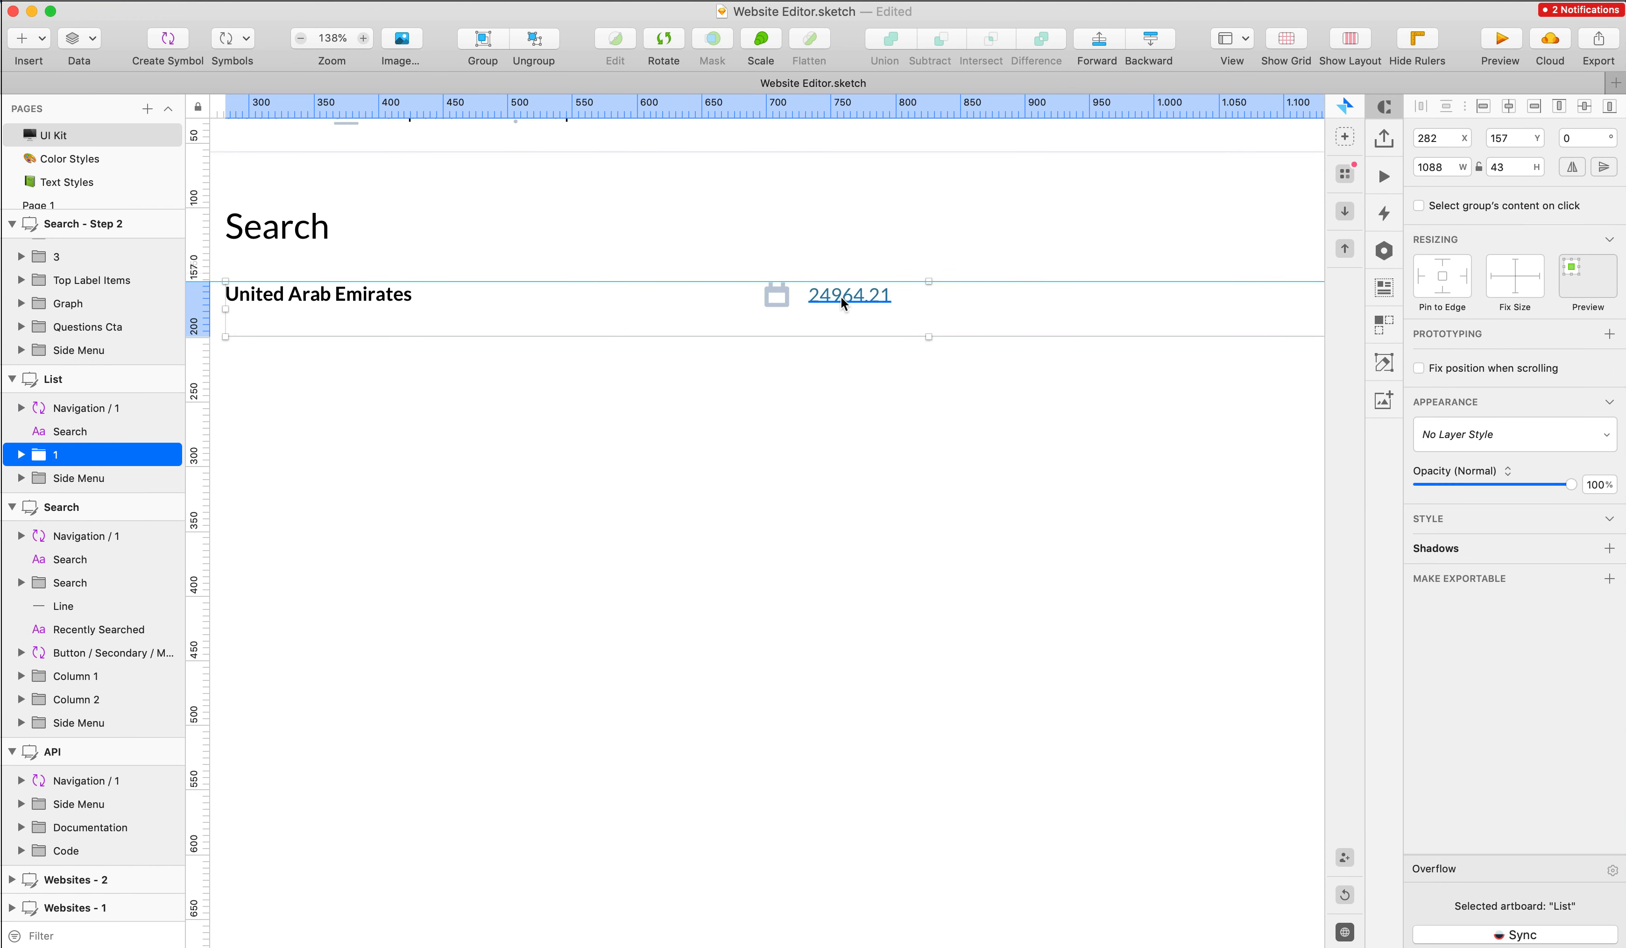
pyautogui.press('super+shift+g')
# - Move the calendar icon and its number left, closer to the United Arab Emirates label
pyautogui.moveTo(705, 266); pyautogui.dragTo(917, 314)
pyautogui.press('super+z')
pyautogui.moveTo(841, 298); pyautogui.dragTo(705, 298)
pyautogui.scroll(3, 764, 298)
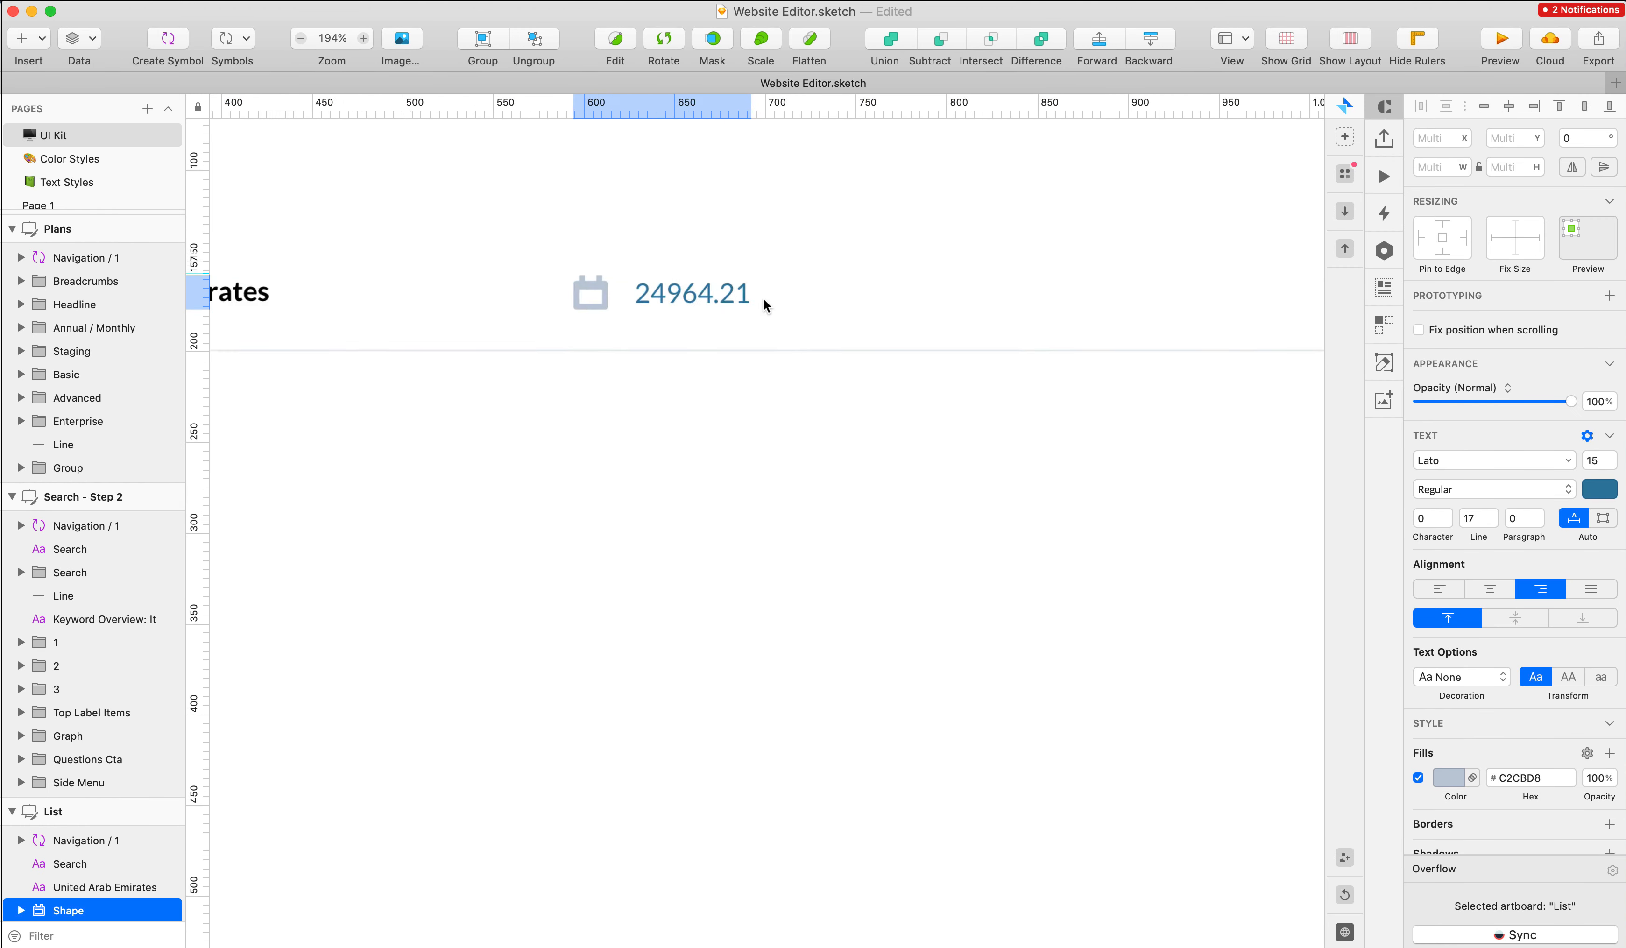
pyautogui.scroll(-4, 763, 297)
pyautogui.click(764, 297)
# - Group the calendar icon with its number and make three evenly spaced copies along the row
pyautogui.hscroll(1, 734, 292)
pyautogui.moveTo(581, 266); pyautogui.dragTo(859, 291)
pyautogui.press('super+g')
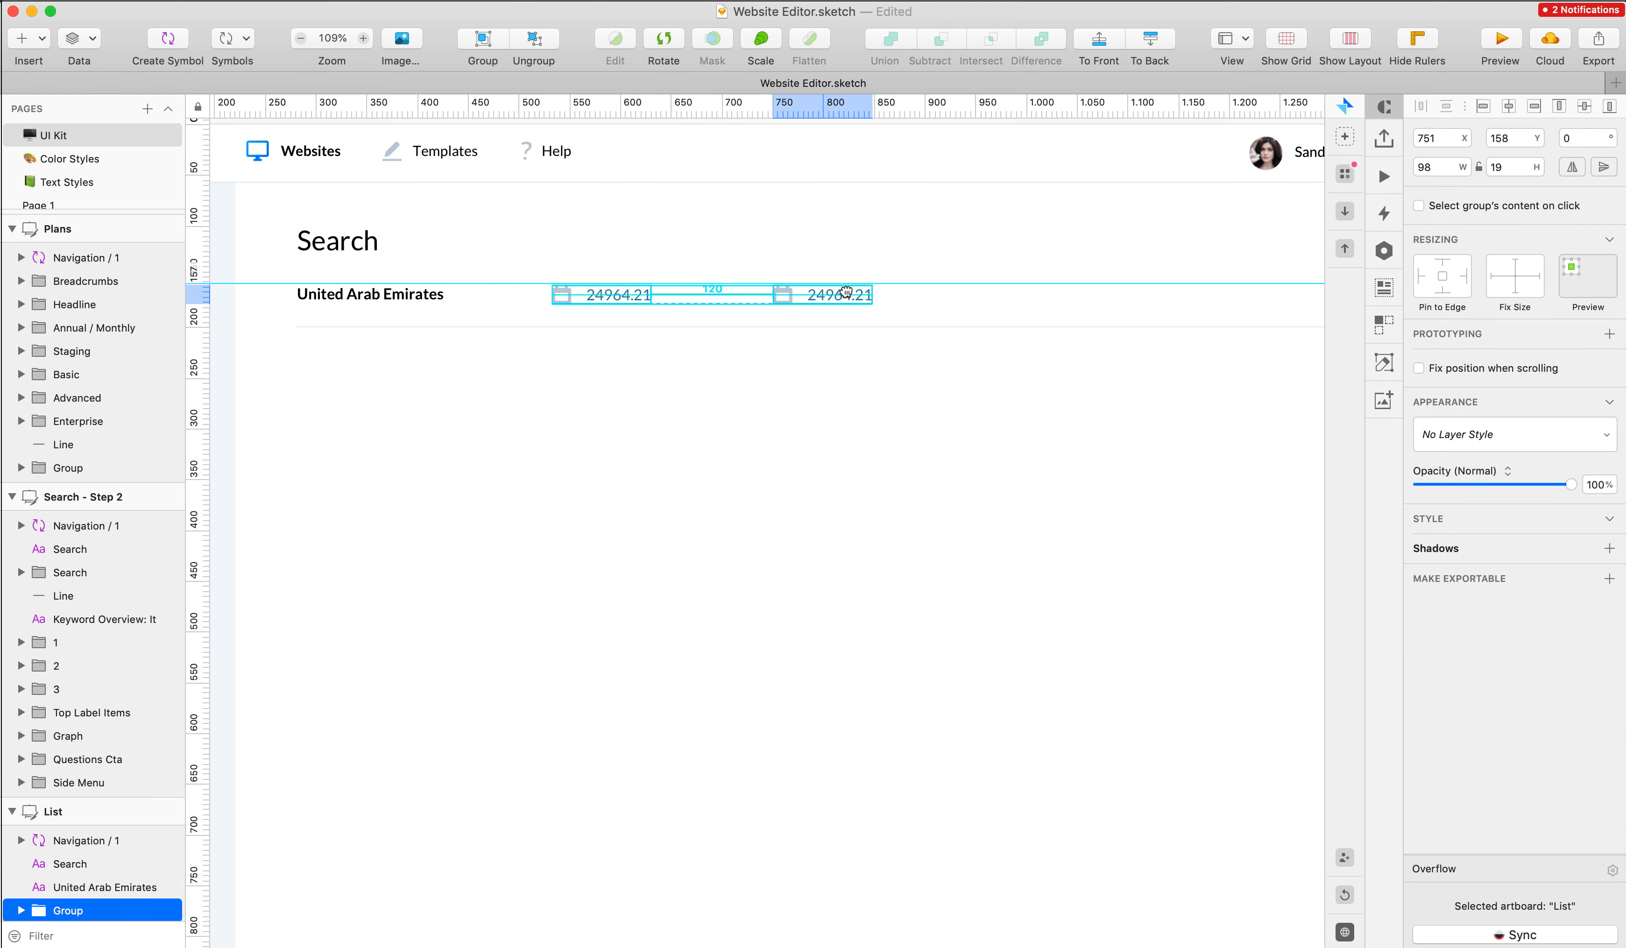
pyautogui.press('super+d')
pyautogui.press('super+d')
pyautogui.scroll(-4, 863, 316)
pyautogui.scroll(2, 1117, 298)
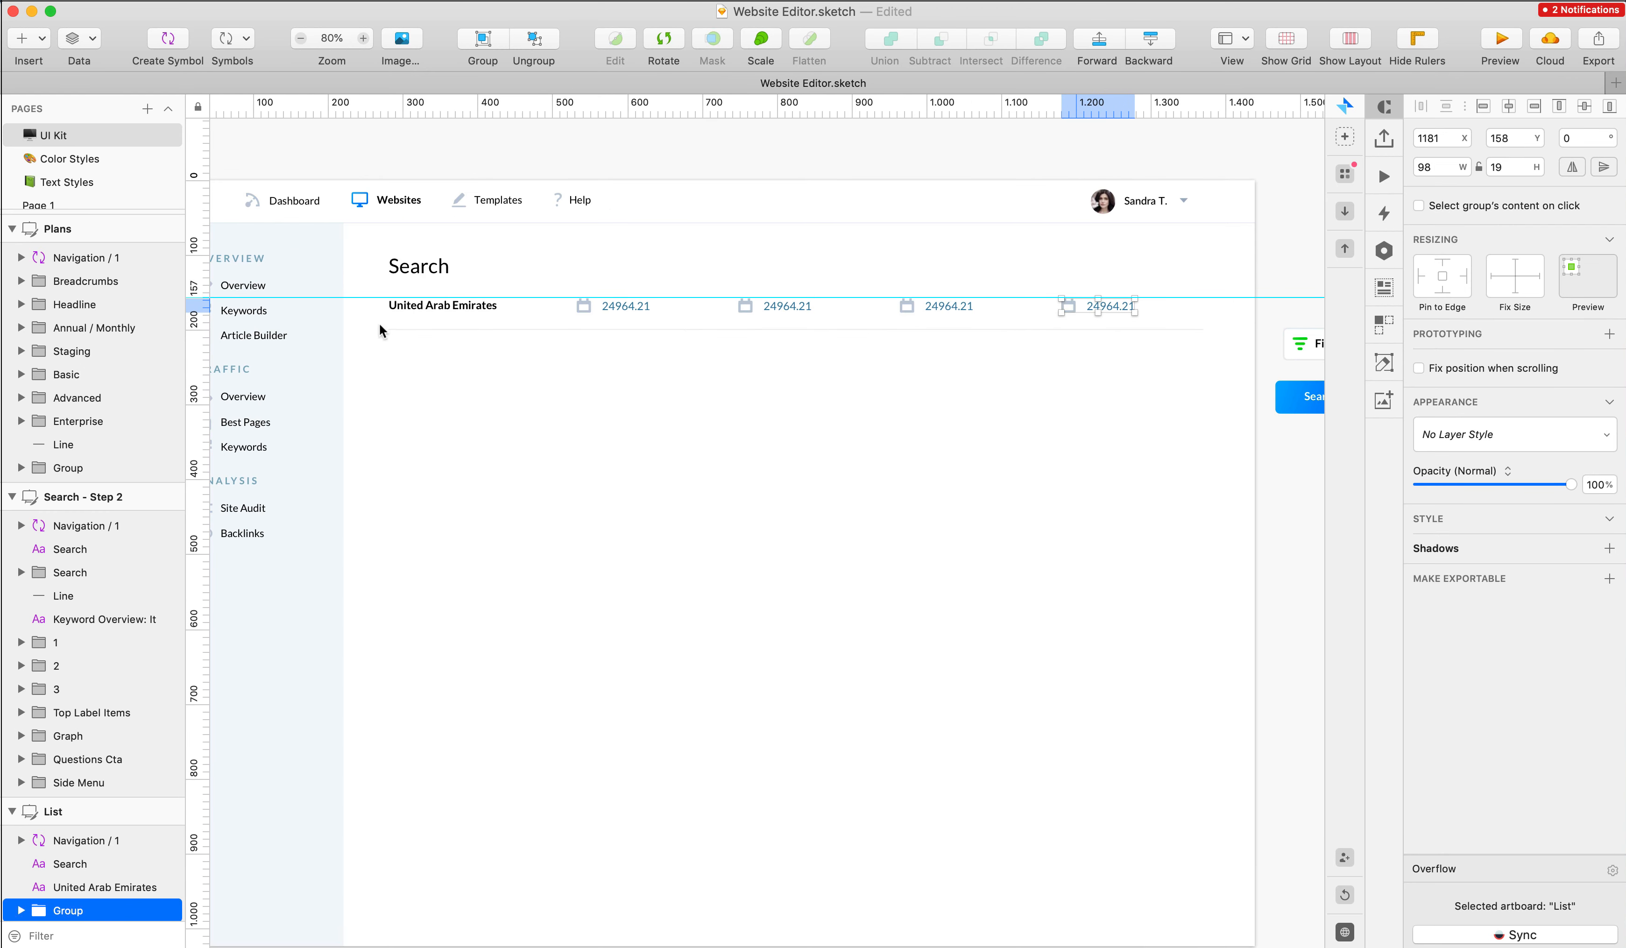
# - Shift the United Arab Emirates label right to X 327
pyautogui.click(407, 305)
pyautogui.hotkey('shift', 'Right')
pyautogui.hotkey('shift', 'Right')
pyautogui.hotkey('shift', 'Right')
pyautogui.scroll(5, 373, 286)
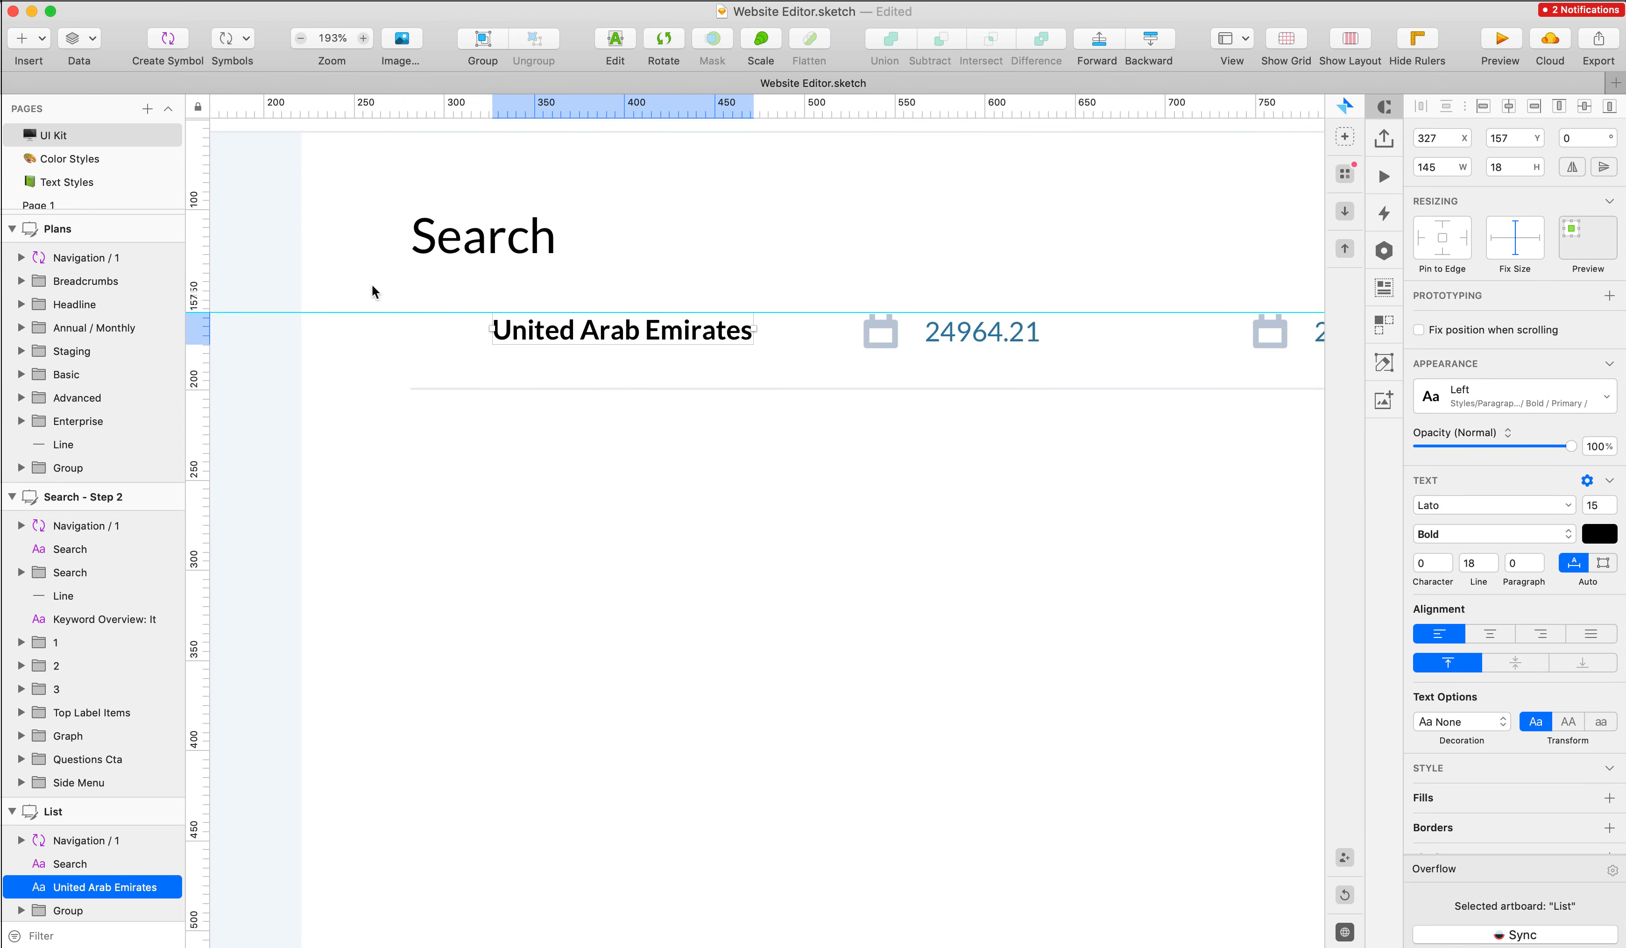
# - Draw a circle about 34 by 34 at the start of the row, before the United Arab Emirates label
pyautogui.press('o')
pyautogui.moveTo(453, 338); pyautogui.dragTo(485, 332)
pyautogui.moveTo(439, 333); pyautogui.dragTo(436, 334)
pyautogui.click(546, 334)
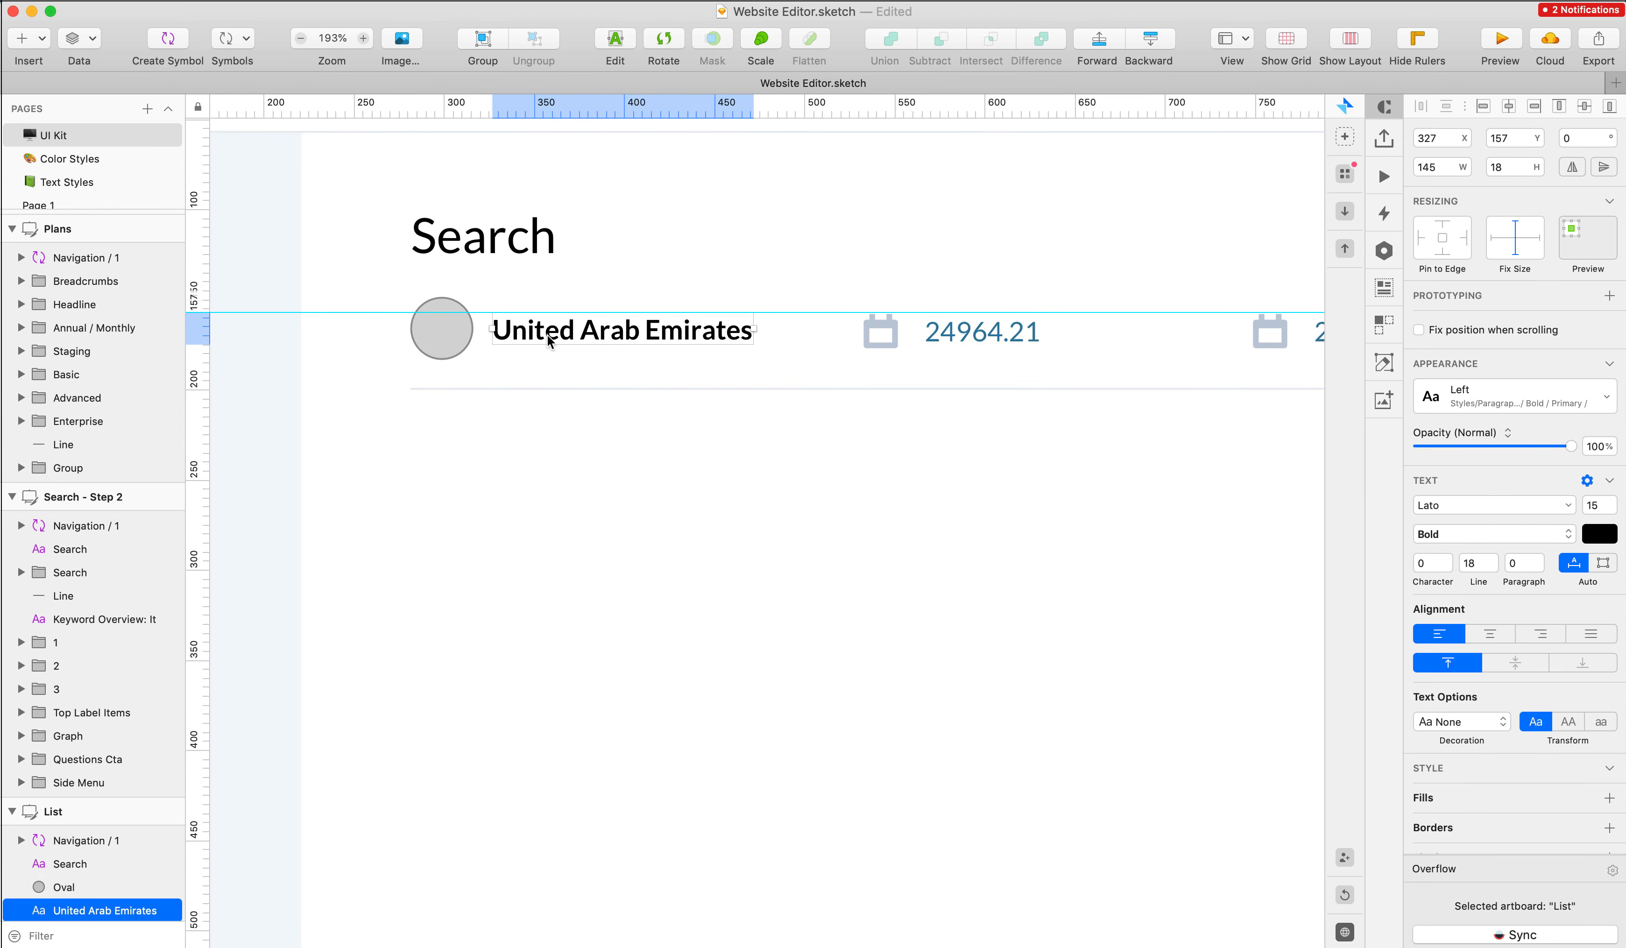
# - Move the whole row down until the circle's upper edge meets the guide at Y 157
pyautogui.scroll(-5, 543, 335)
pyautogui.moveTo(351, 399); pyautogui.dragTo(1154, 338)
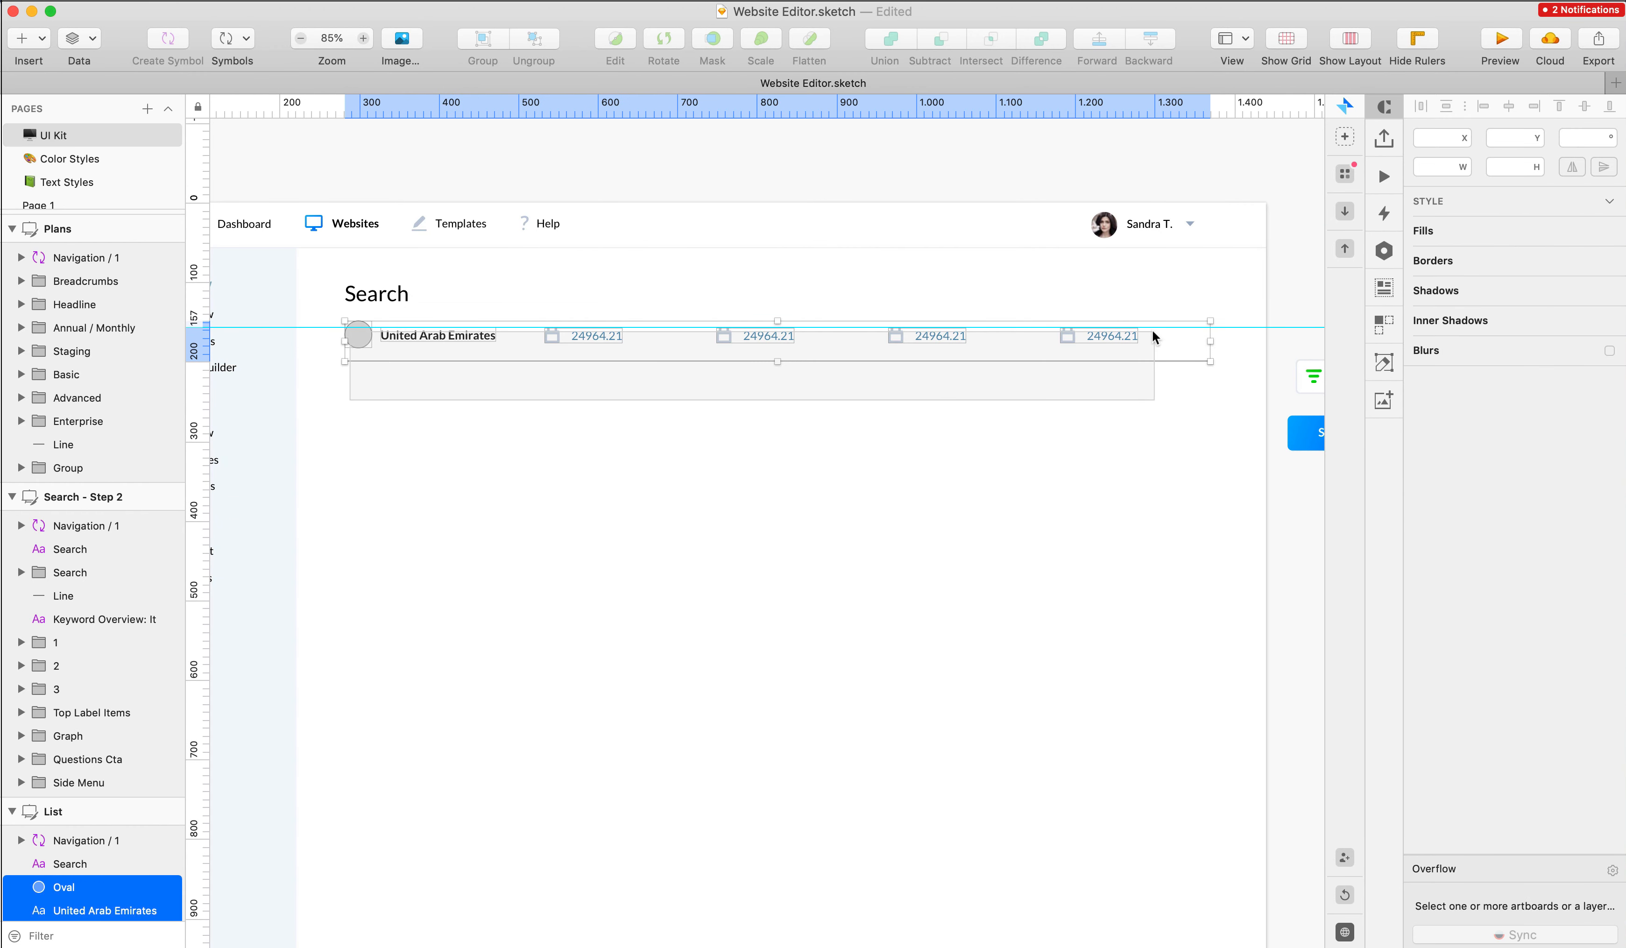
pyautogui.hotkey('shift', 'Down')
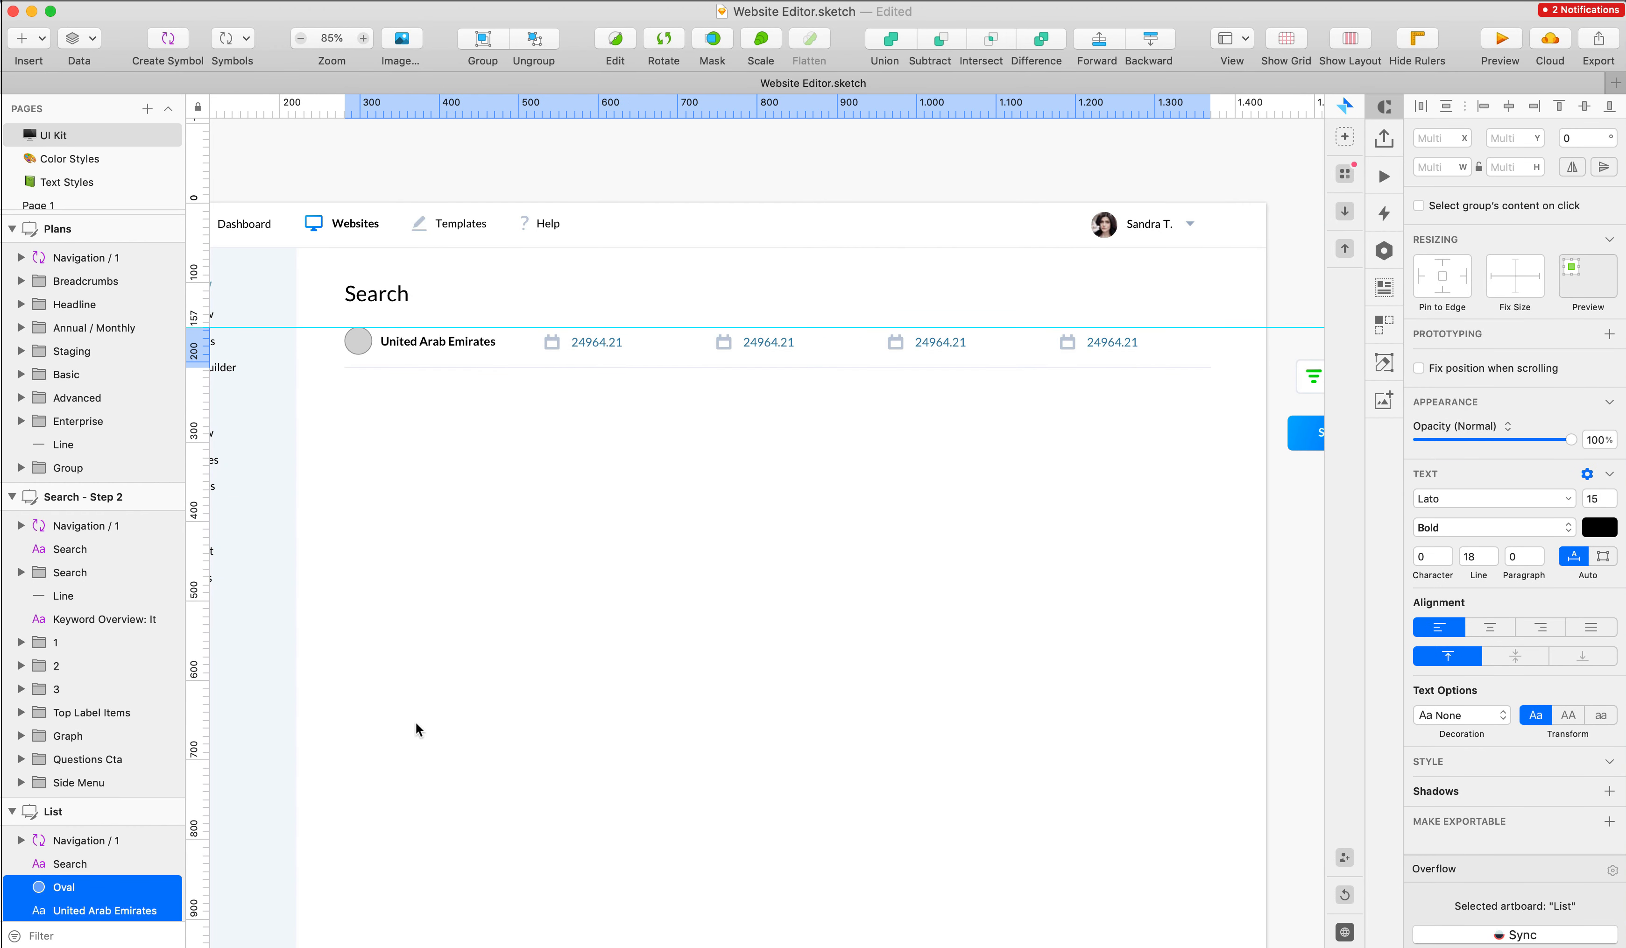
pyautogui.click(504, 553)
pyautogui.click(351, 347)
pyautogui.scroll(-5, 398, 345)
pyautogui.hscroll(-2, 398, 345)
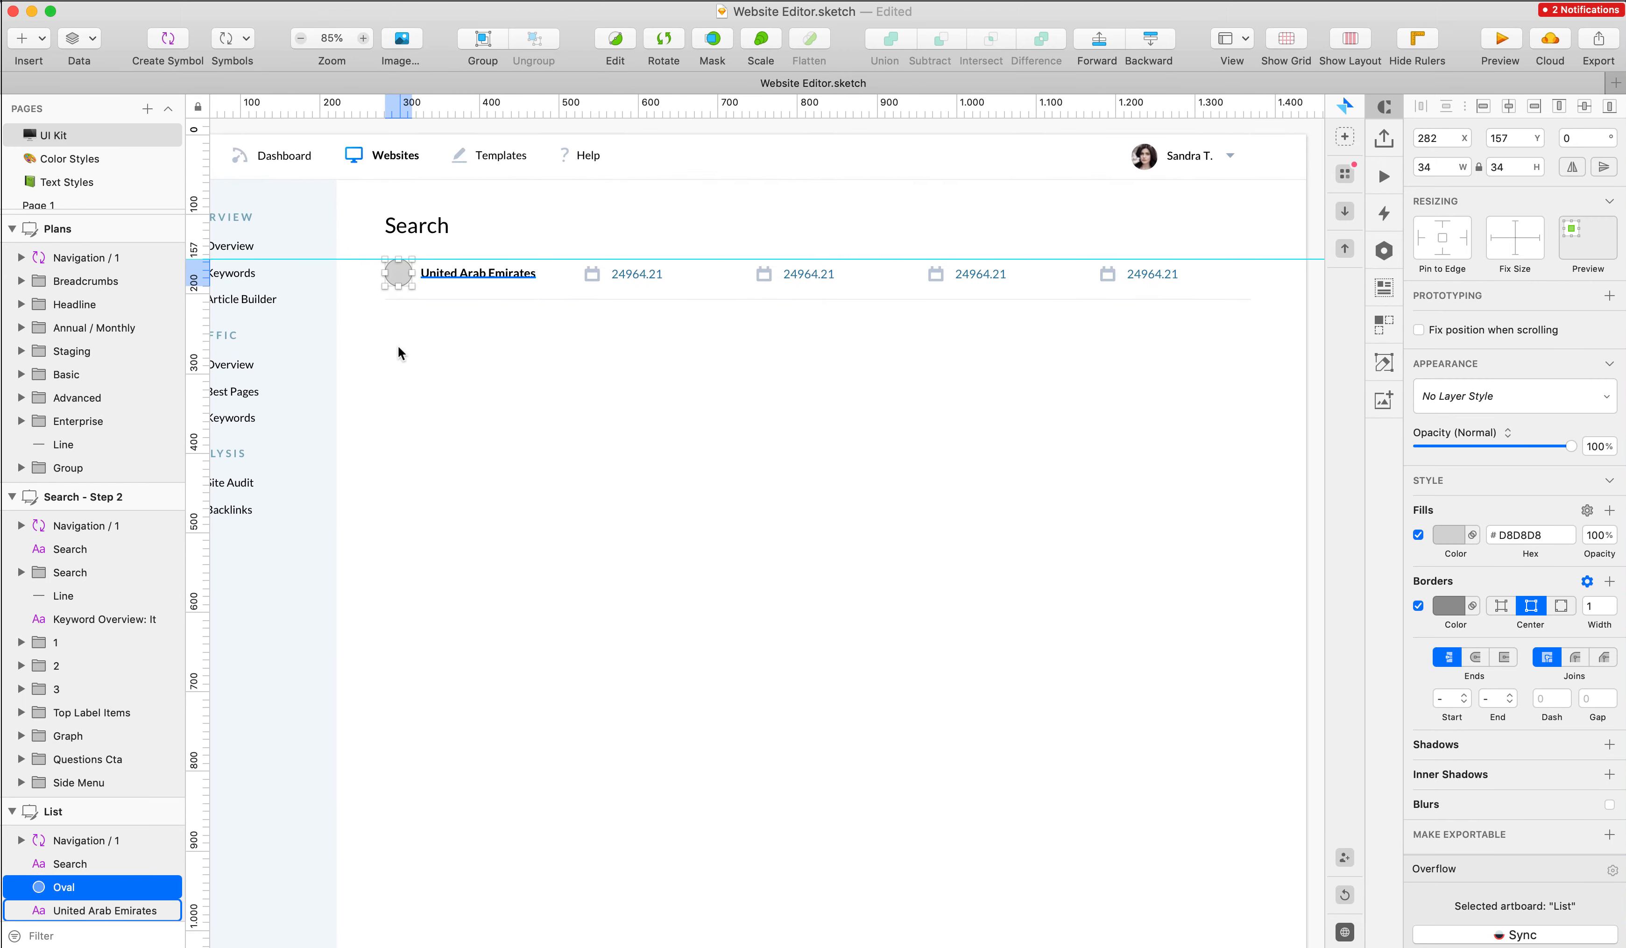
# - Replace the row's label text with "Facebook"
pyautogui.doubleClick(462, 215)
pyautogui.write('Facebook')
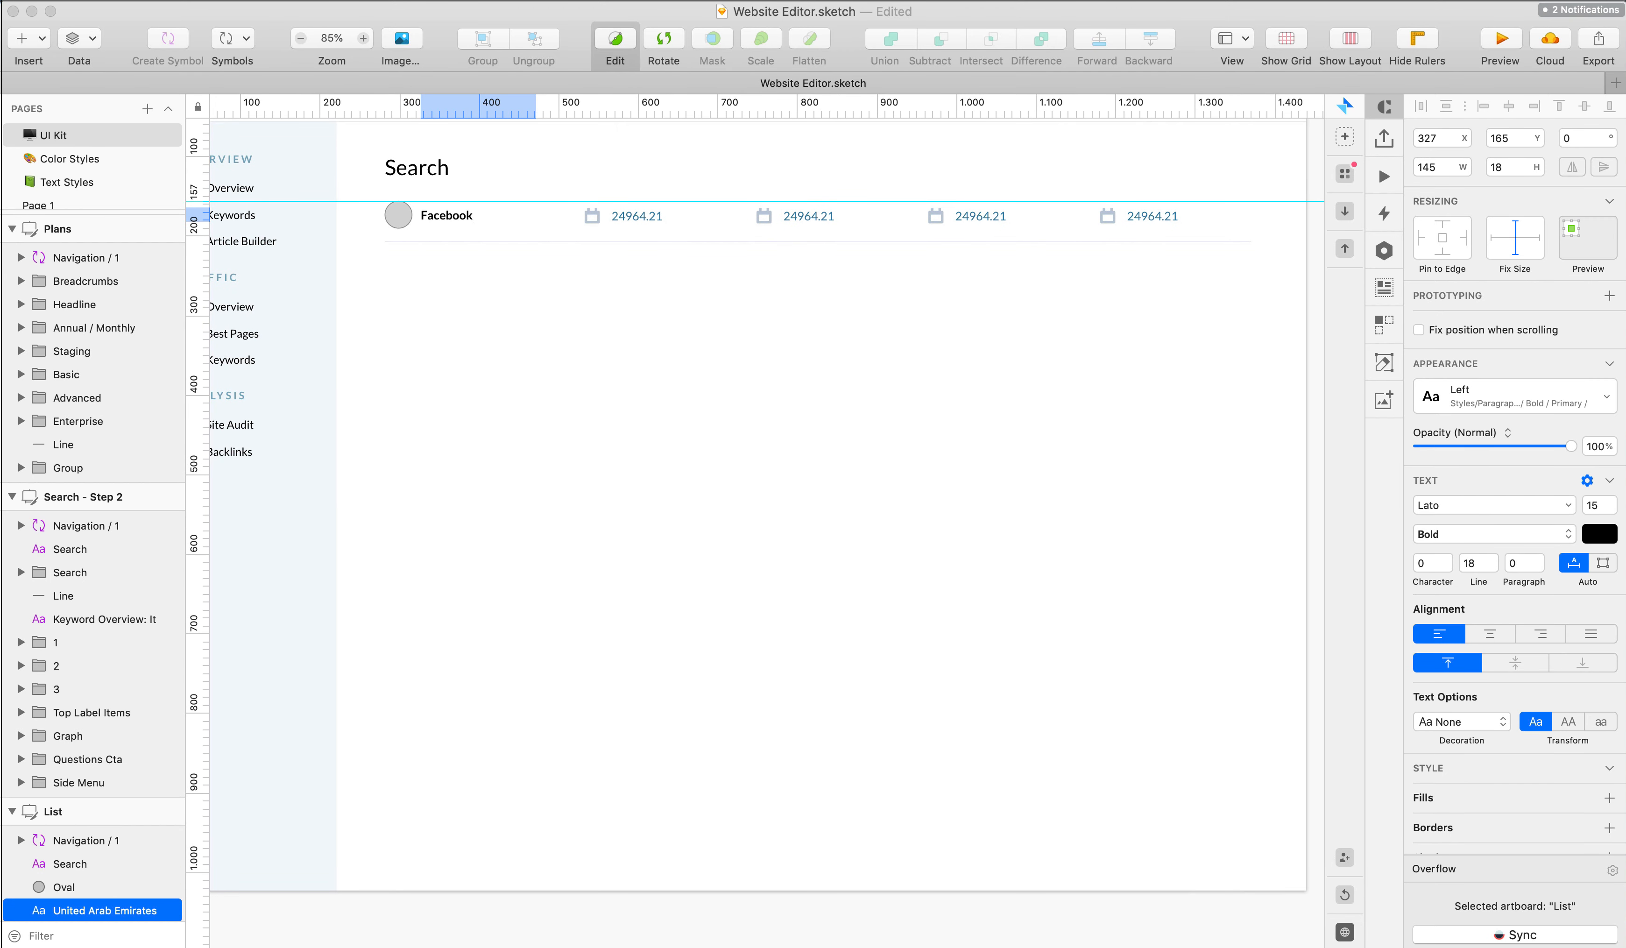
pyautogui.click(527, 282)
# - Resize the circle beside the Facebook label to 32 by 32 and remove its border
pyautogui.scroll(3, 528, 282)
pyautogui.hscroll(-2, 527, 282)
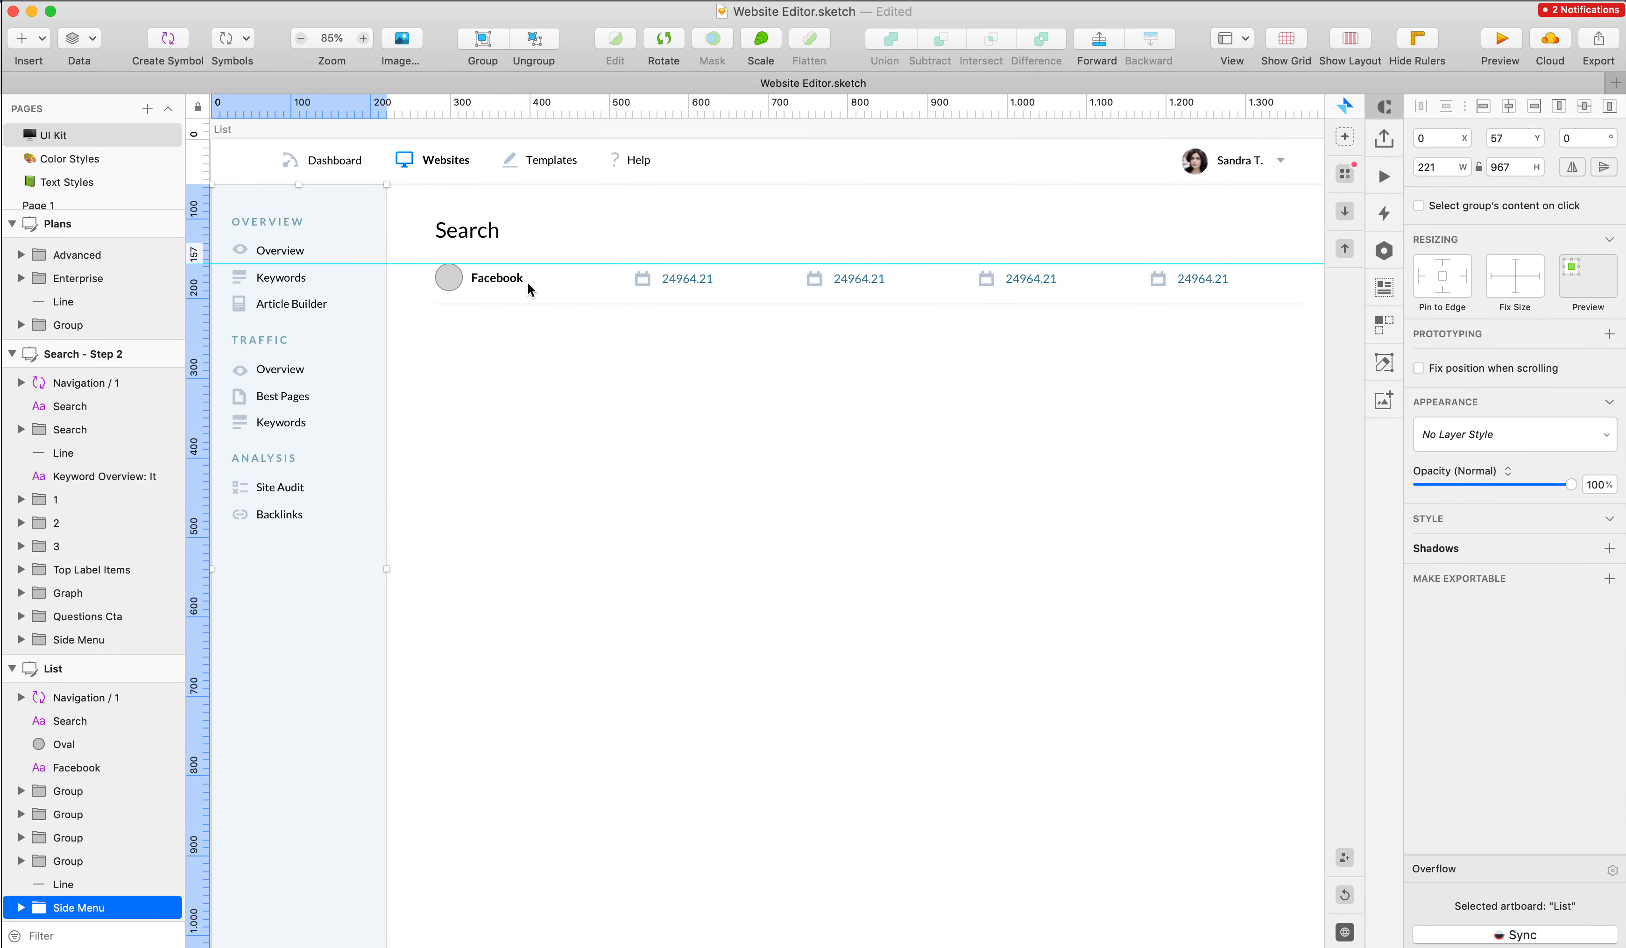
pyautogui.click(434, 281)
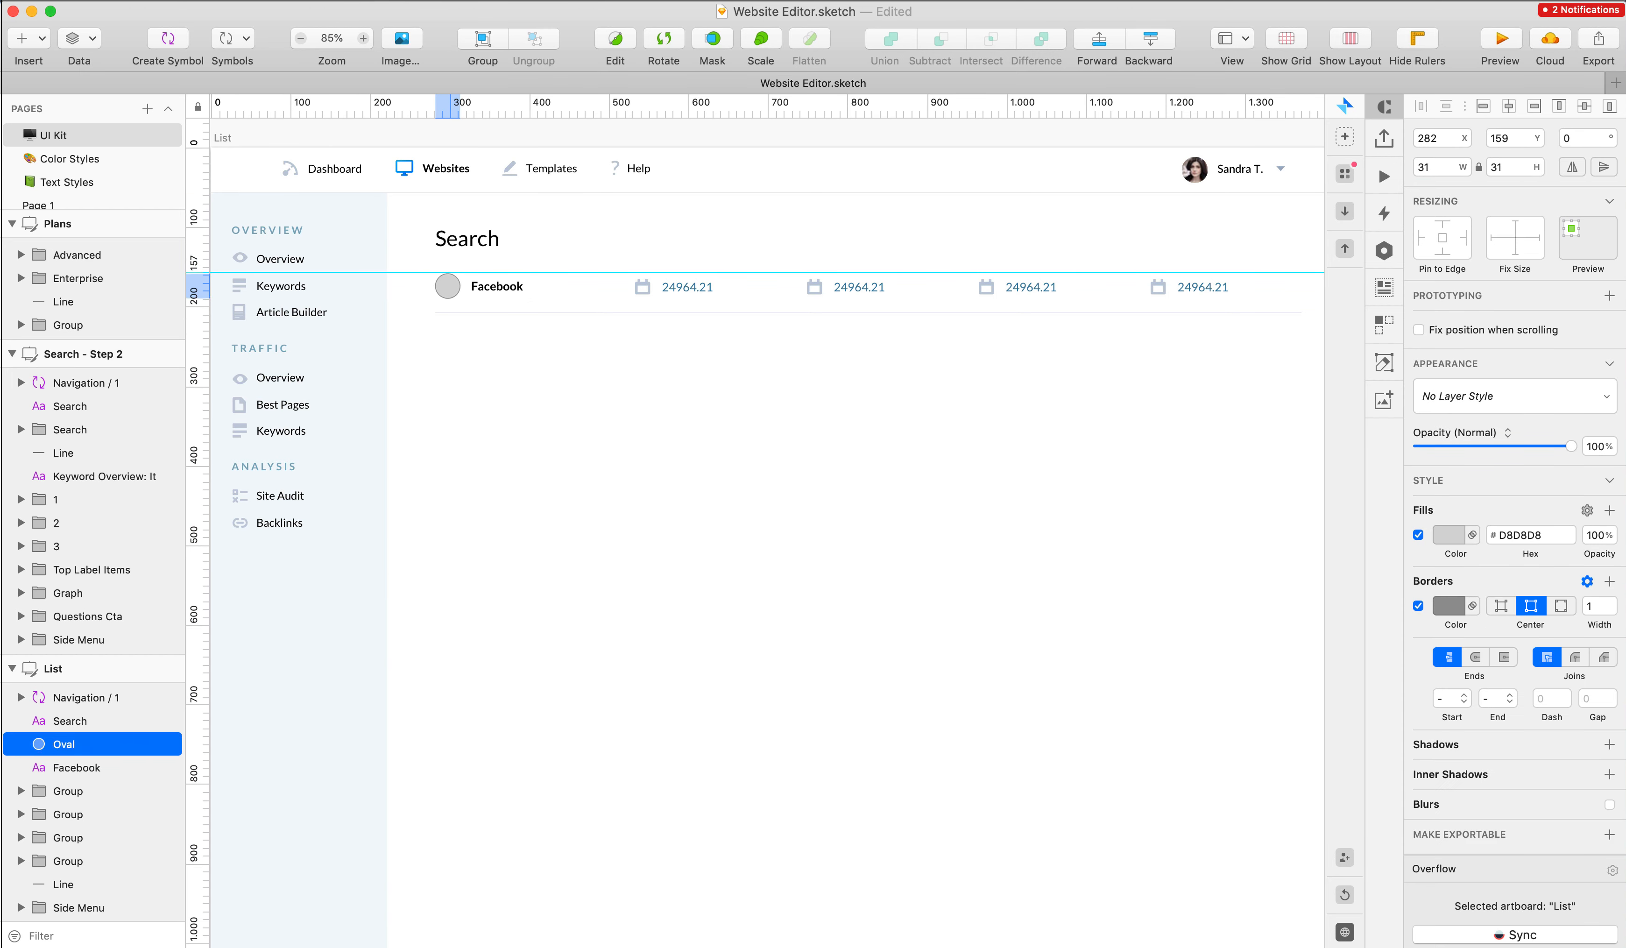
pyautogui.scroll(10, 431, 268)
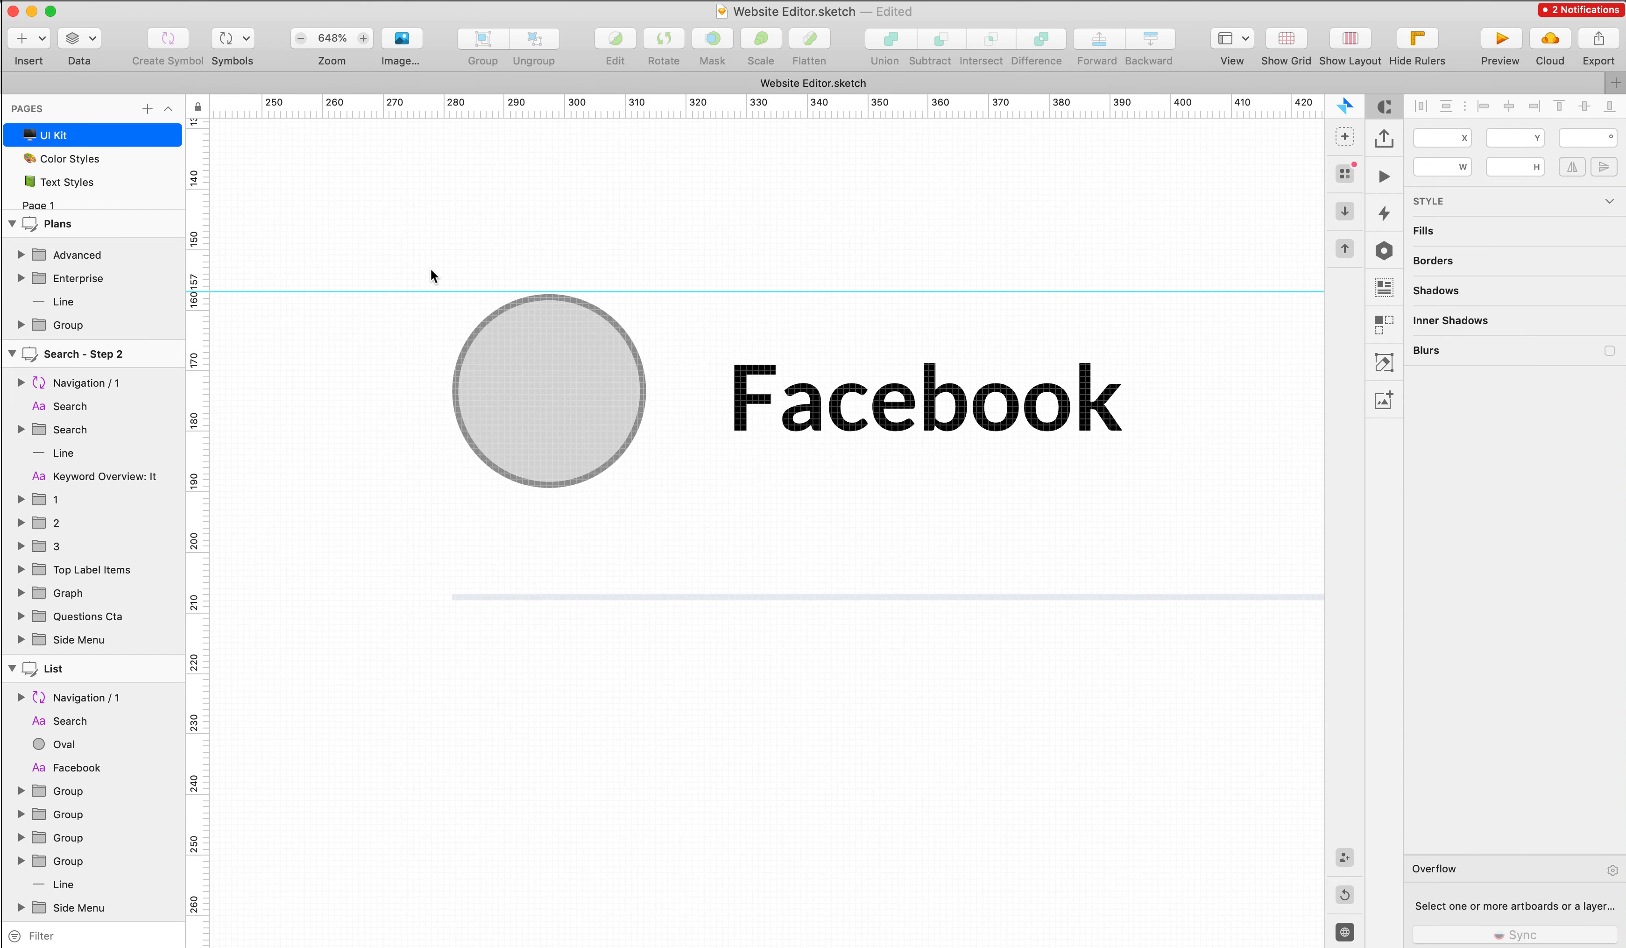
pyautogui.moveTo(640, 486); pyautogui.dragTo(647, 491)
pyautogui.click(678, 496)
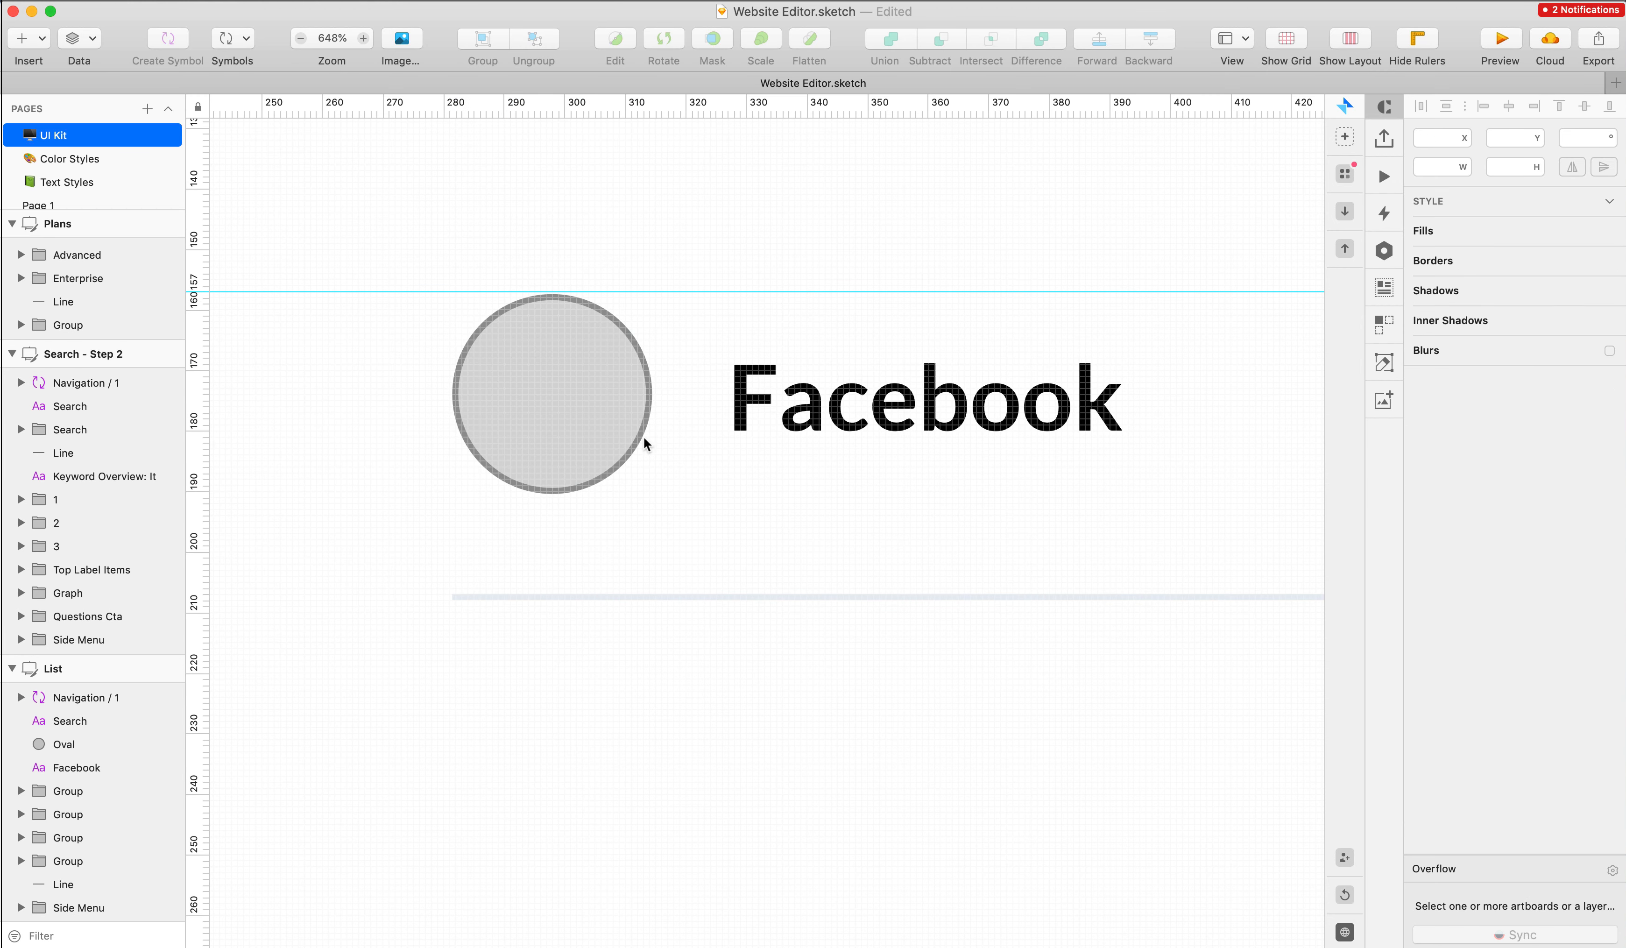
pyautogui.click(640, 432)
pyautogui.click(1418, 605)
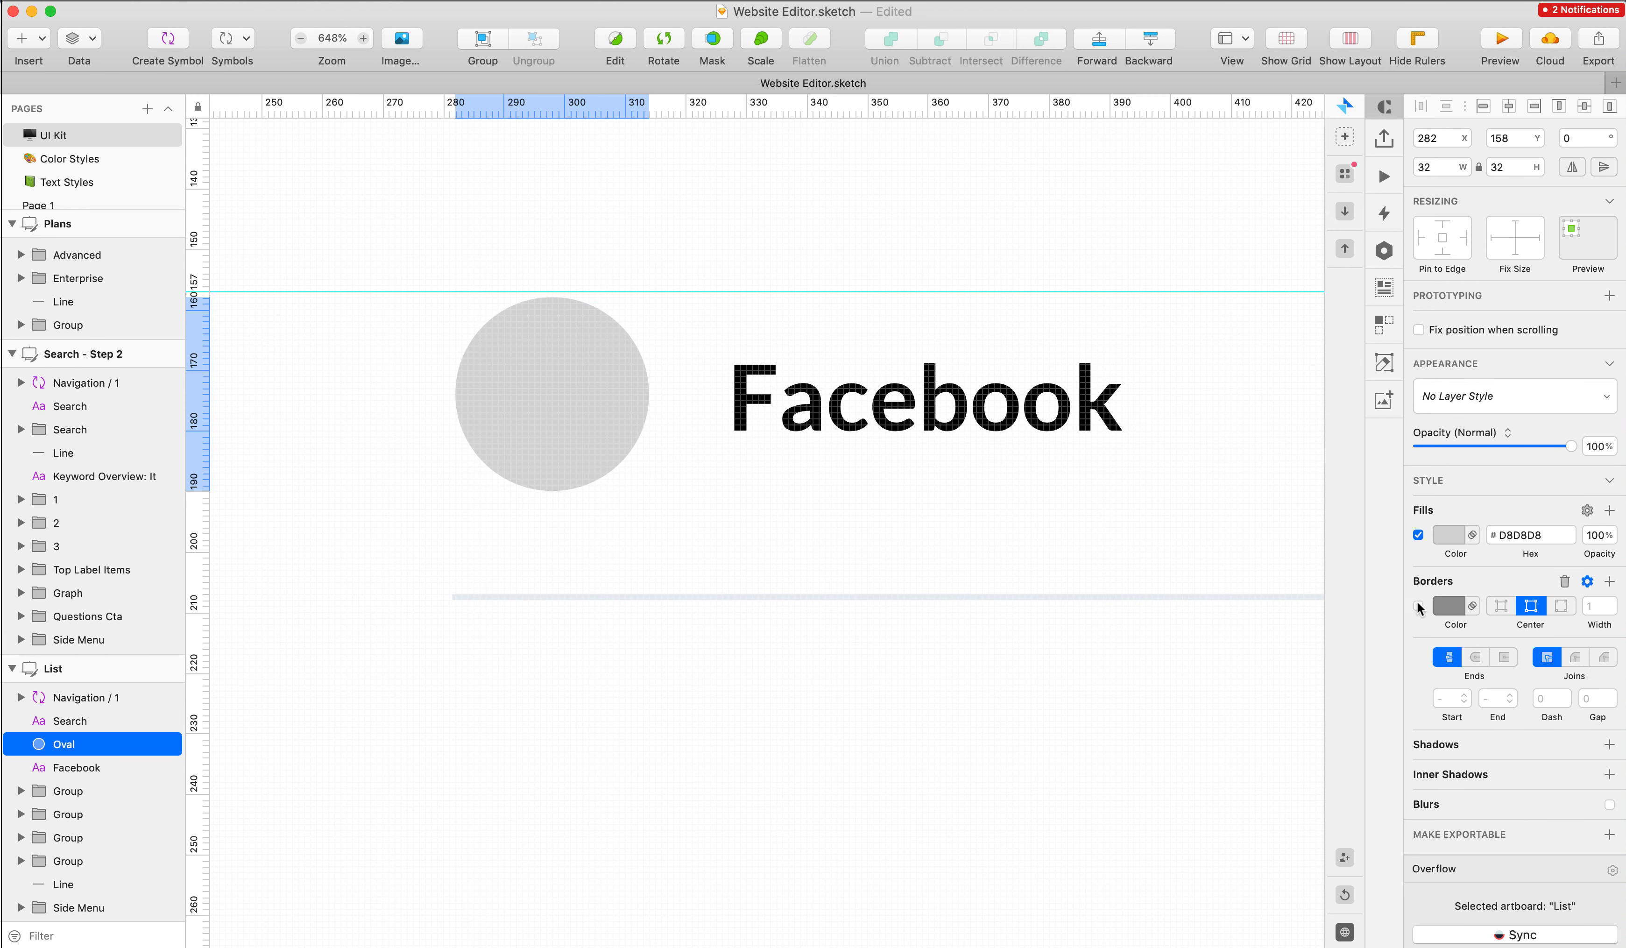
# - Browse the existing Managers, Plans, Search, Advanced and New Team artboards for their layouts and elements
pyautogui.scroll(-10, 798, 684)
pyautogui.click(796, 678)
pyautogui.hscroll(10, 816, 593)
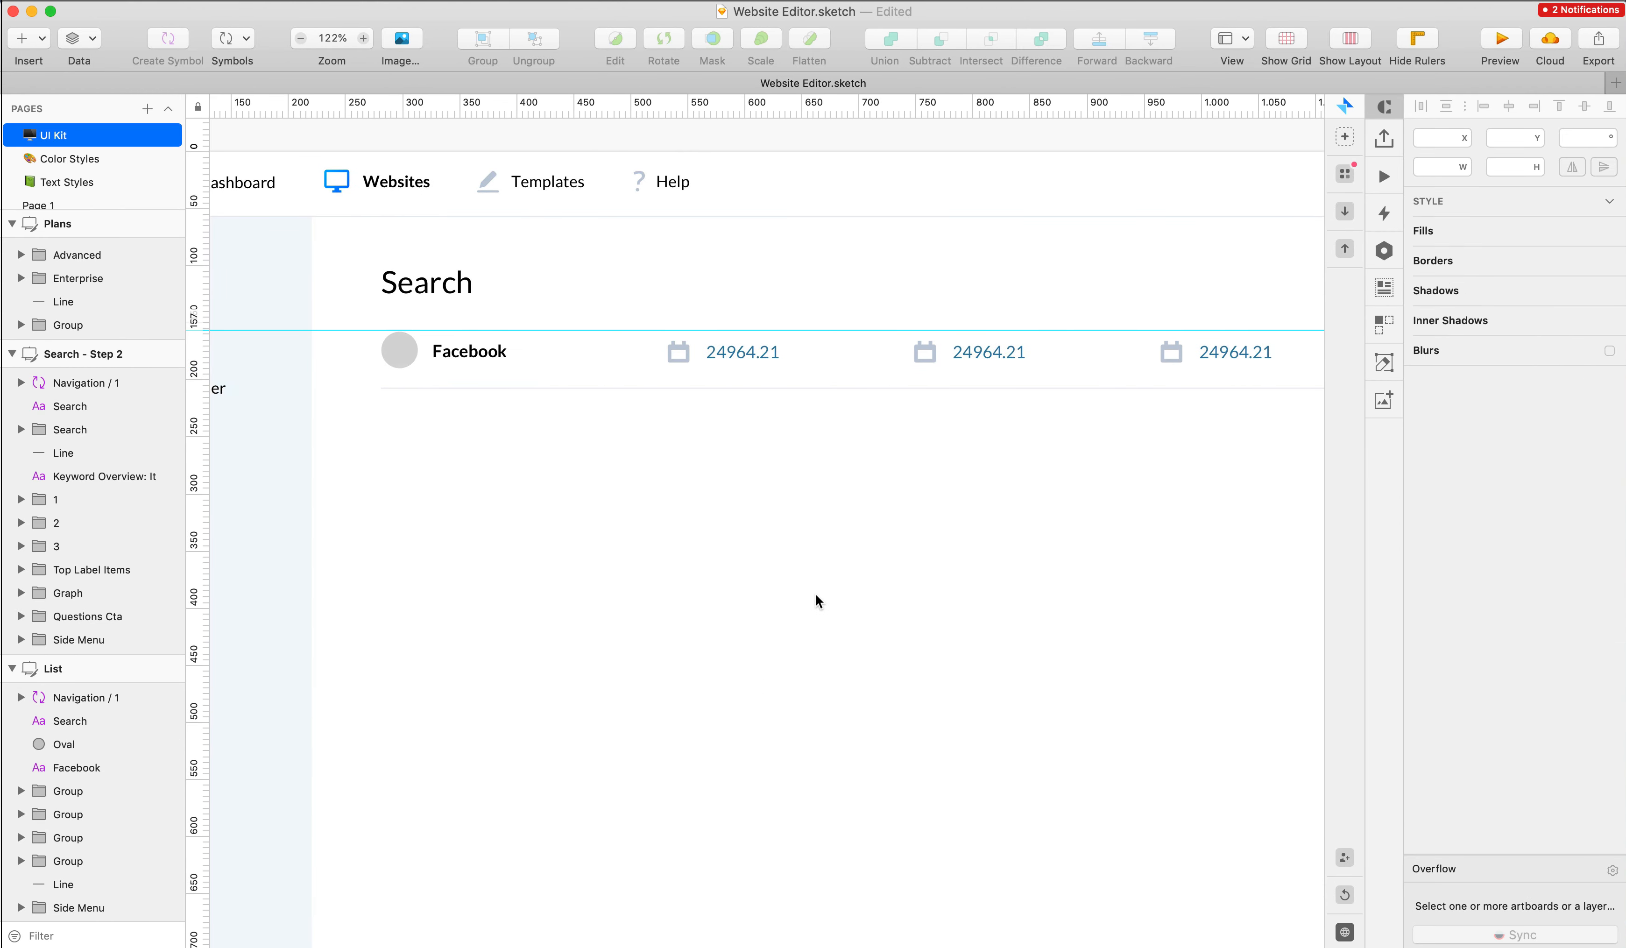
pyautogui.hscroll(-7, 824, 421)
pyautogui.hscroll(-8, 825, 422)
pyautogui.scroll(-5, 825, 422)
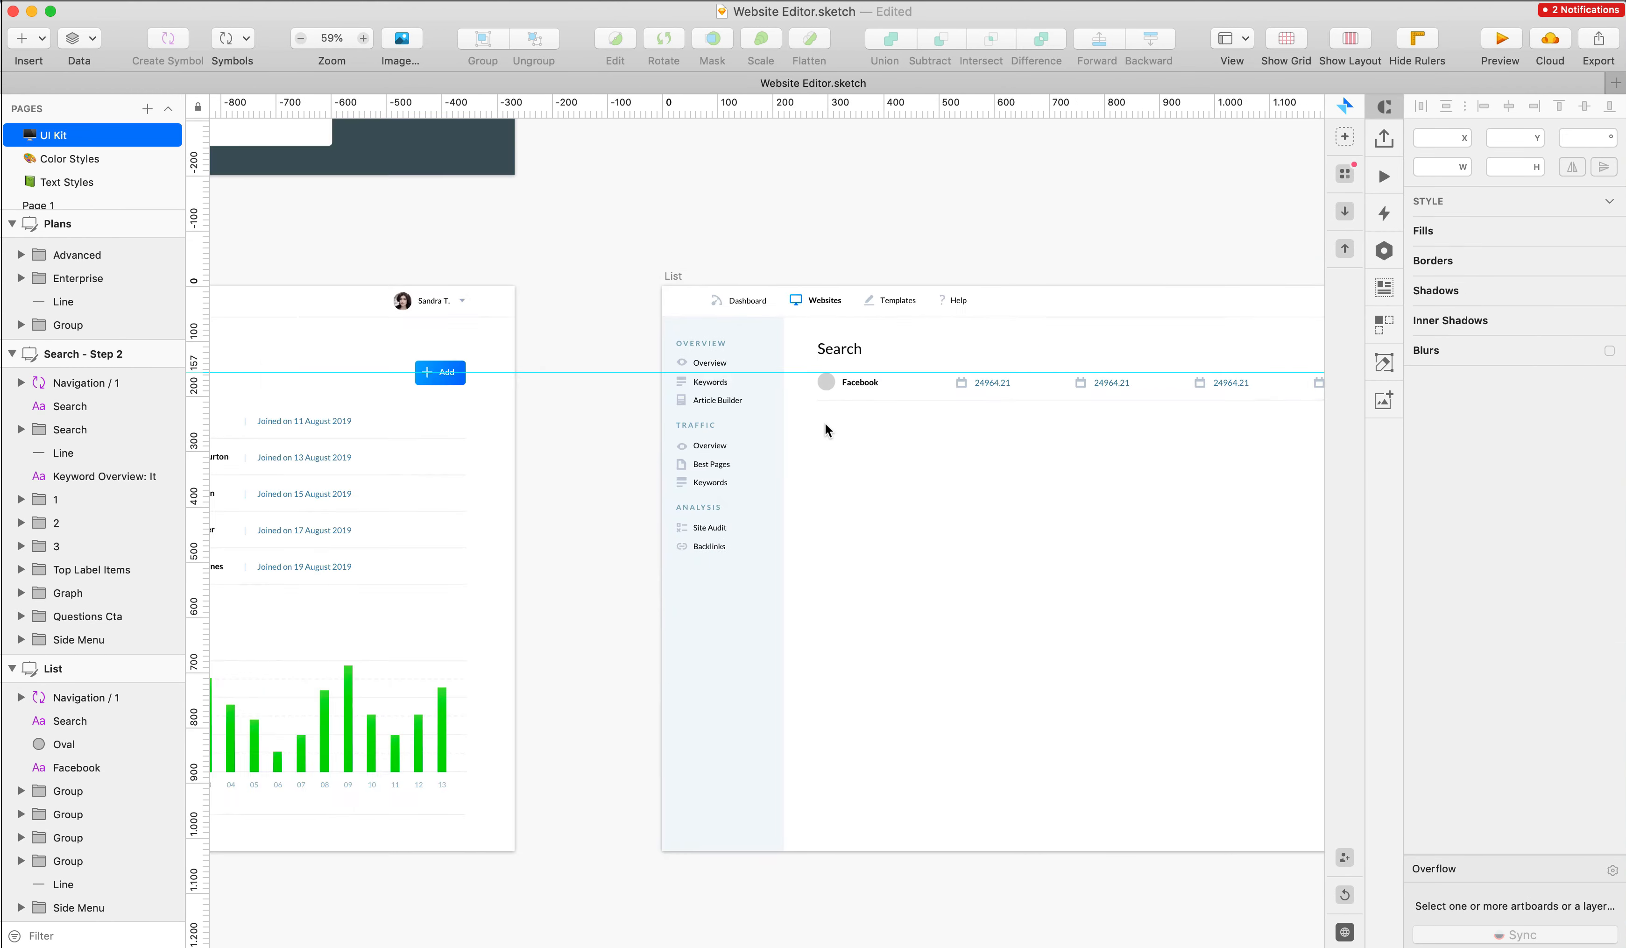
pyautogui.scroll(-12, 825, 421)
pyautogui.hscroll(-10, 825, 421)
pyautogui.hscroll(-8, 824, 422)
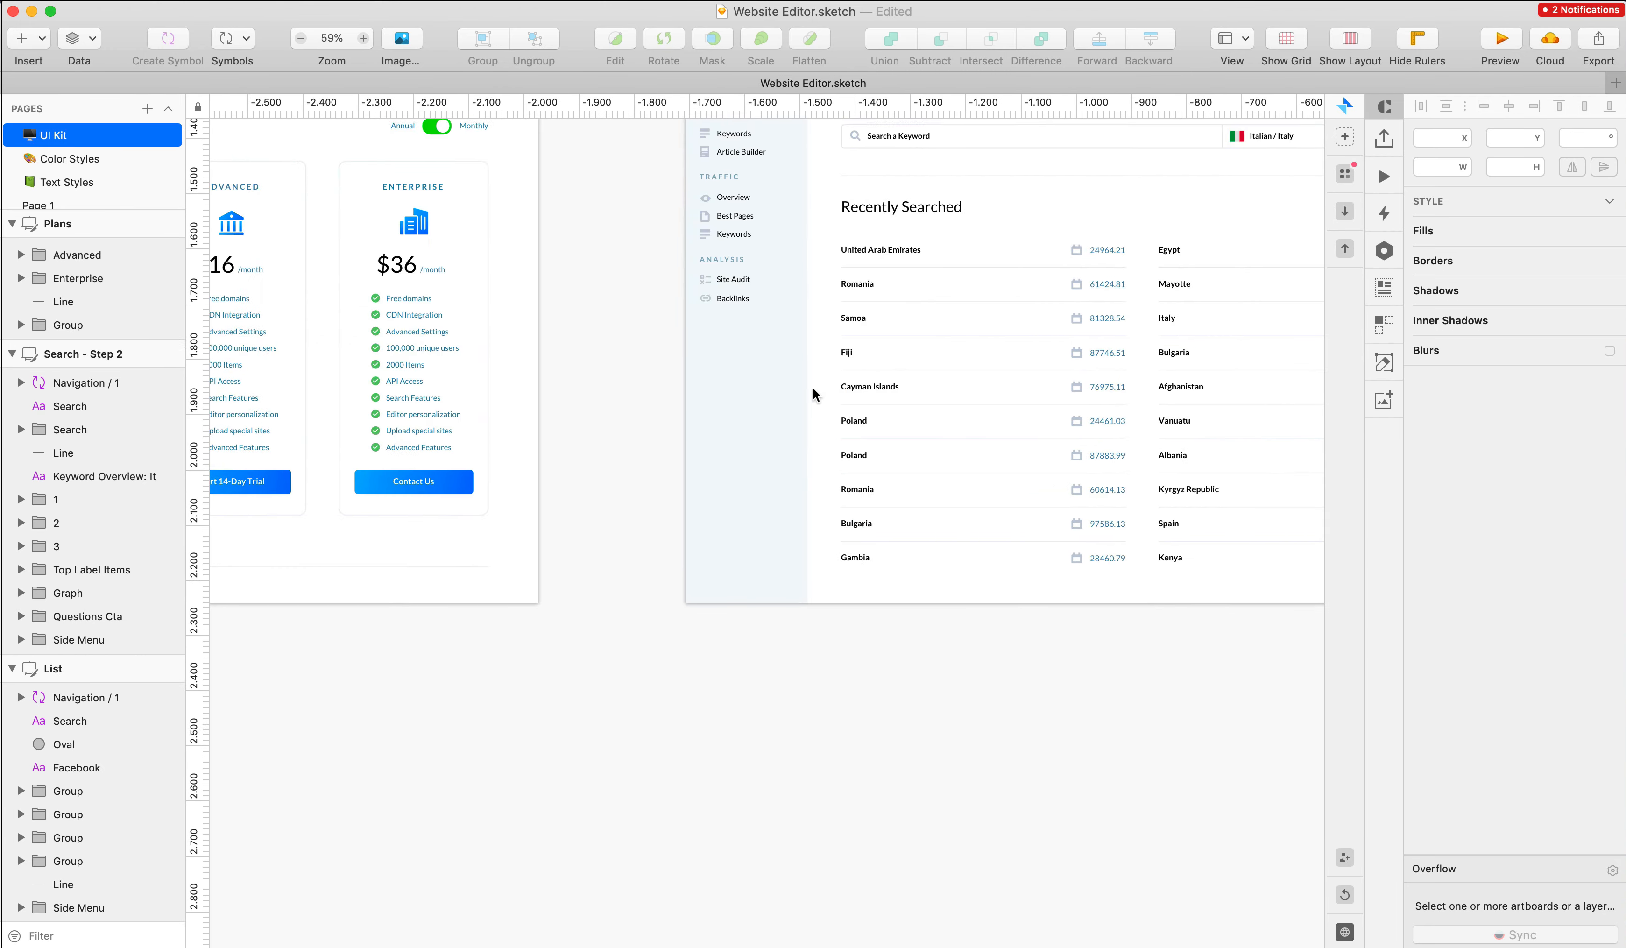
pyautogui.scroll(12, 813, 386)
pyautogui.hscroll(-8, 813, 387)
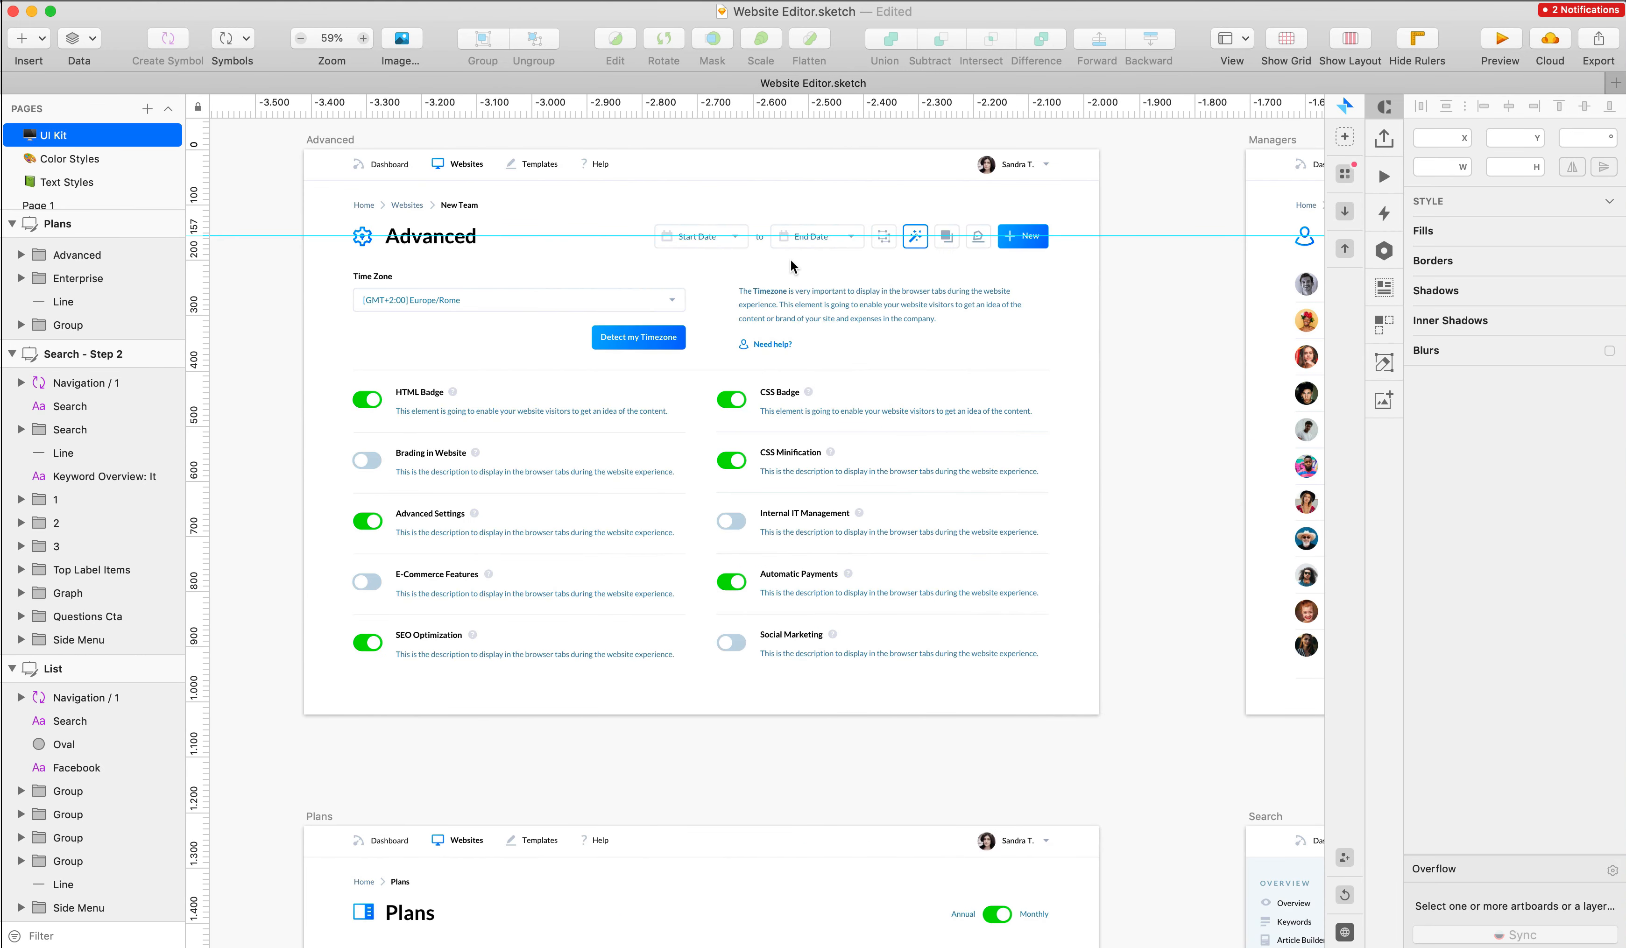
pyautogui.scroll(15, 790, 259)
pyautogui.scroll(-2, 807, 377)
pyautogui.scroll(6, 827, 492)
pyautogui.scroll(20, 826, 493)
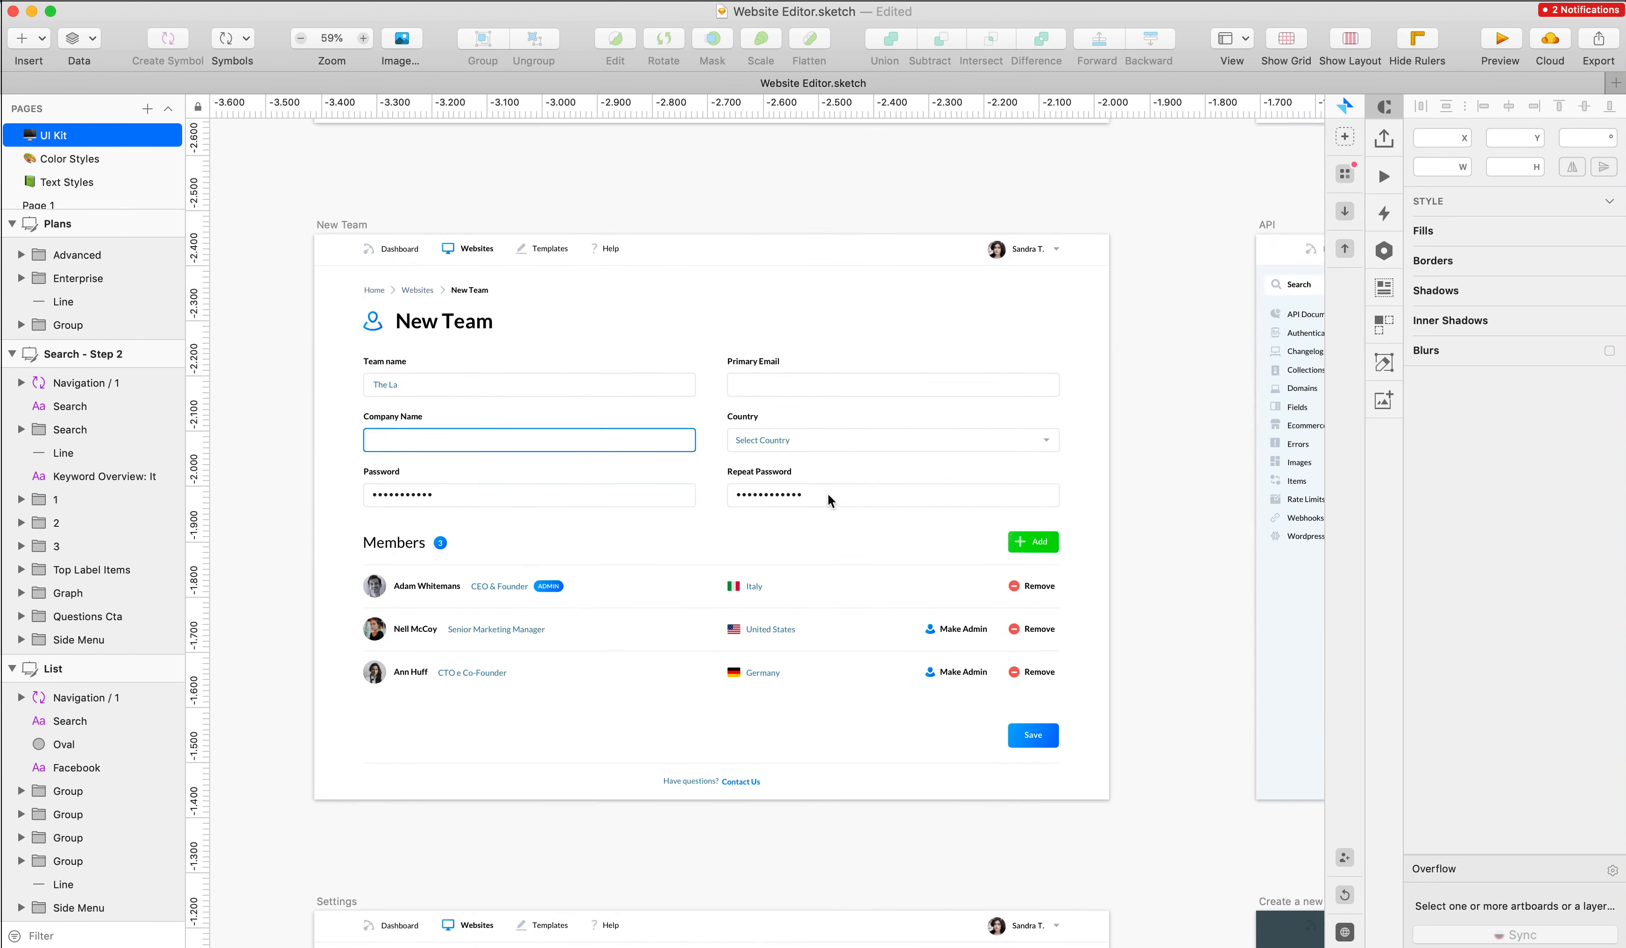
# - Copy the blue chevron from the Corporate card on the Websites artboard and paste it into the List artboard
pyautogui.hscroll(4, 893, 372)
pyautogui.doubleClick(877, 366)
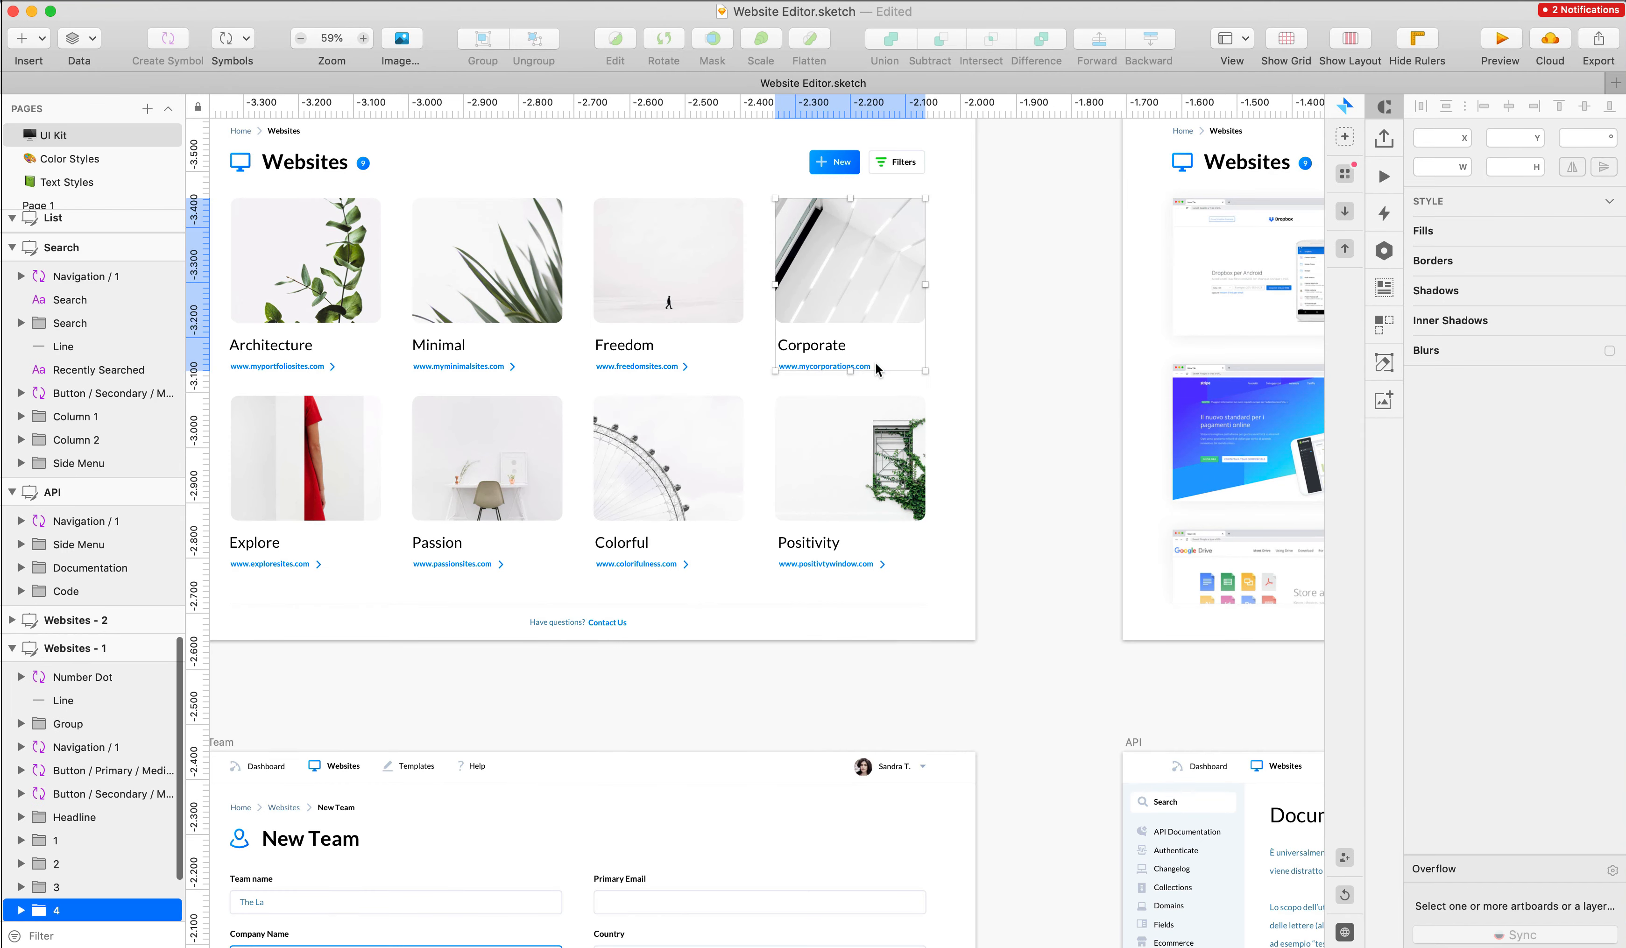
pyautogui.scroll(-20, 941, 418)
pyautogui.hscroll(20, 941, 418)
pyautogui.scroll(-20, 940, 414)
pyautogui.hscroll(-8, 940, 414)
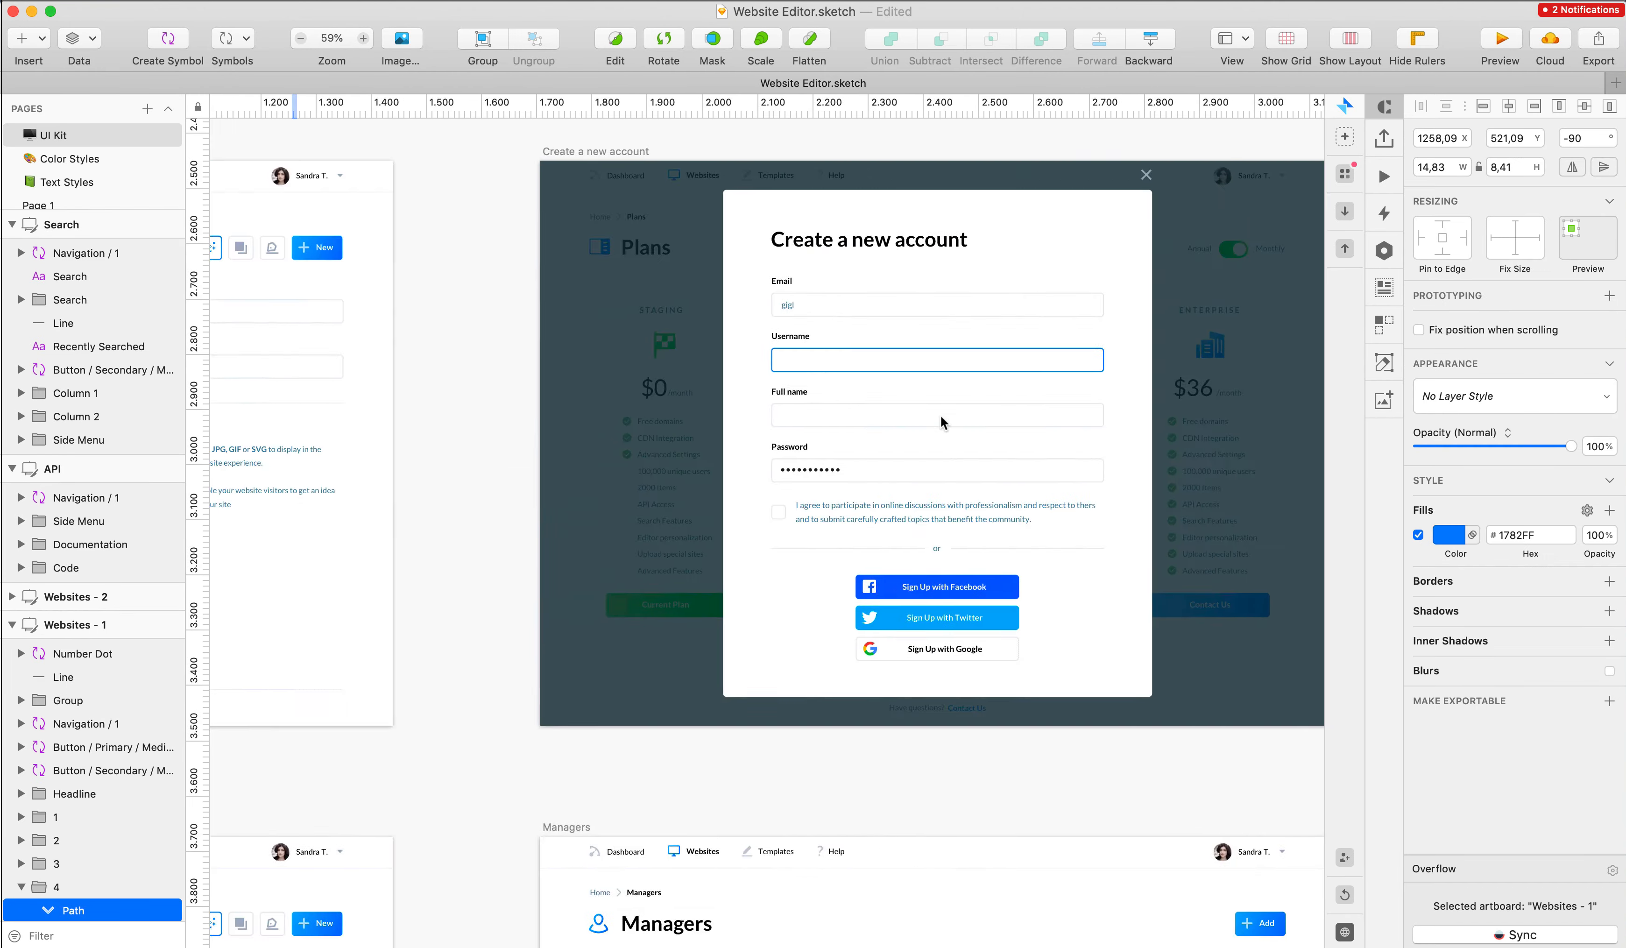
pyautogui.scroll(-5, 1189, 208)
pyautogui.scroll(10, 1189, 208)
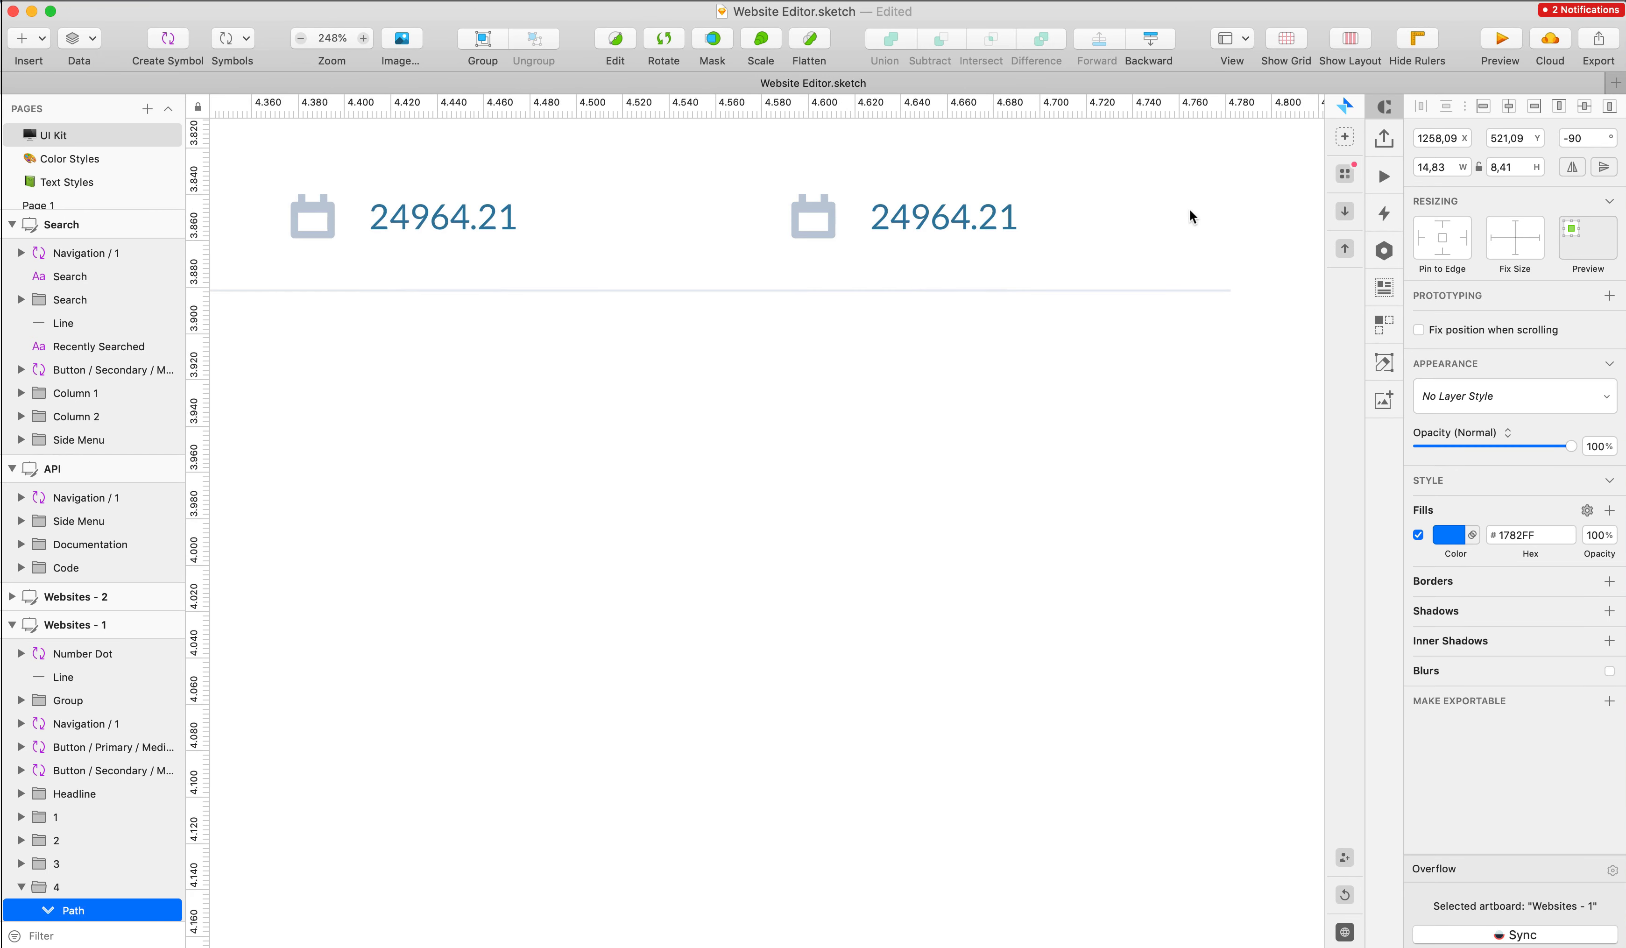
pyautogui.press('super+v')
# - Enlarge the pasted chevron to 22.91 by 13 and place it at the end of the Facebook row, near the divider's end
pyautogui.moveTo(1151, 189); pyautogui.dragTo(1096, 218)
pyautogui.scroll(1, 1094, 217)
pyautogui.scroll(-5, 1092, 217)
pyautogui.scroll(2, 1092, 218)
pyautogui.scroll(-5, 1092, 218)
pyautogui.hotkey('shift', 'Right')
pyautogui.hotkey('shift', 'Right')
pyautogui.hotkey('shift', 'Right')
pyautogui.hotkey('shift', 'Right')
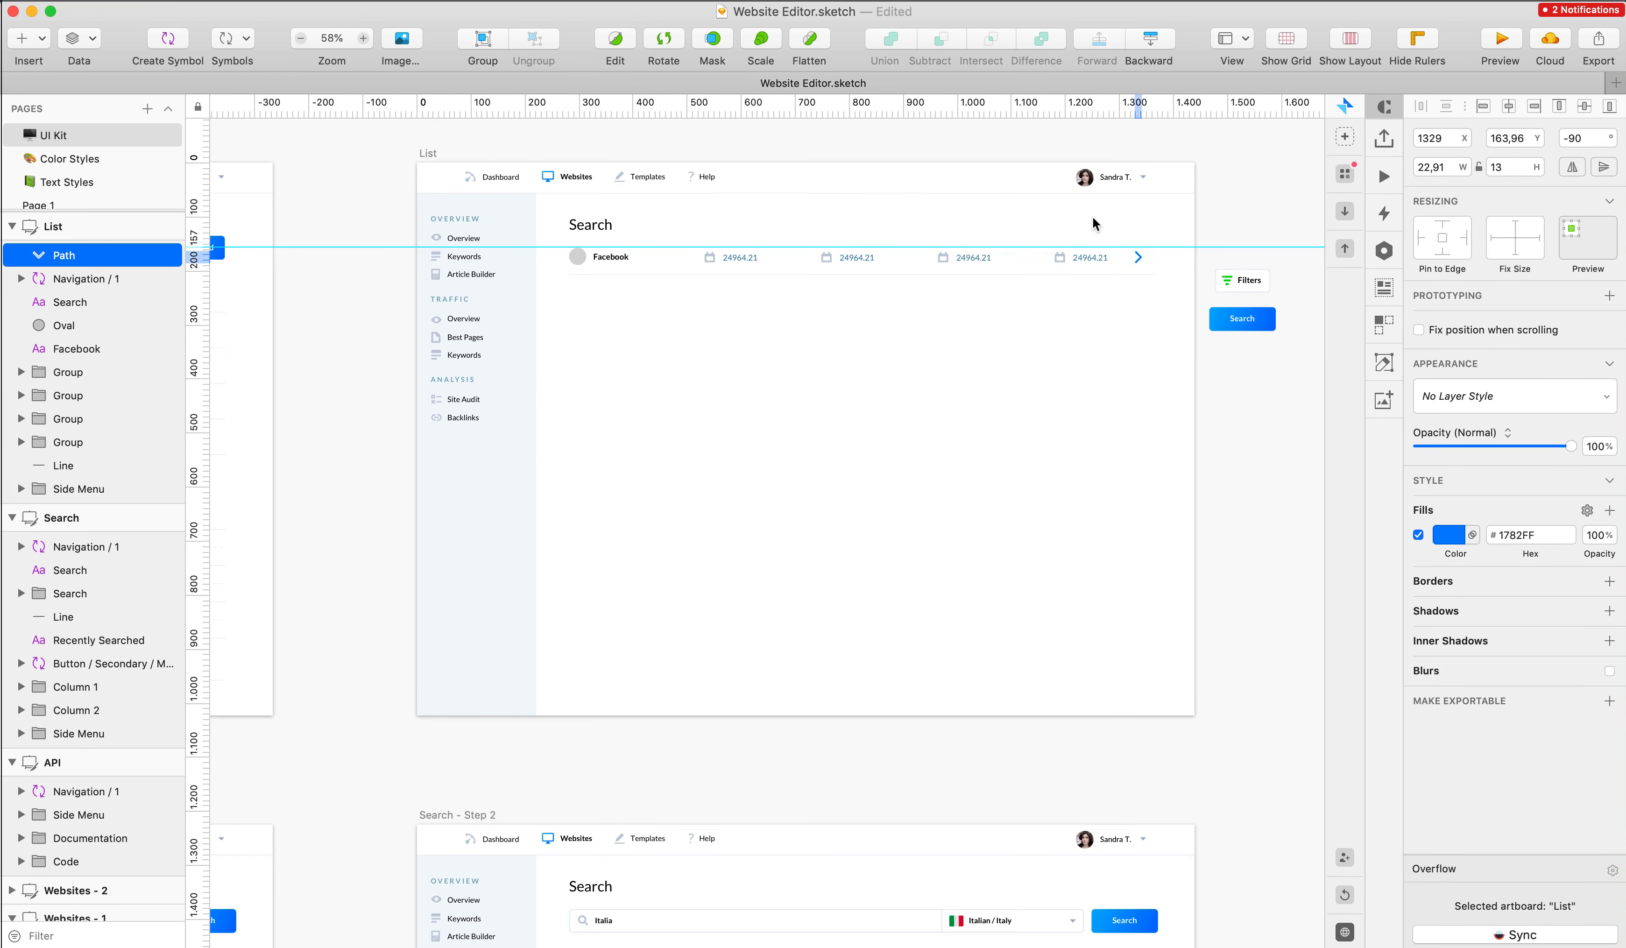
pyautogui.press('Right')
pyautogui.press('Right')
pyautogui.press('Right')
pyautogui.click(968, 286)
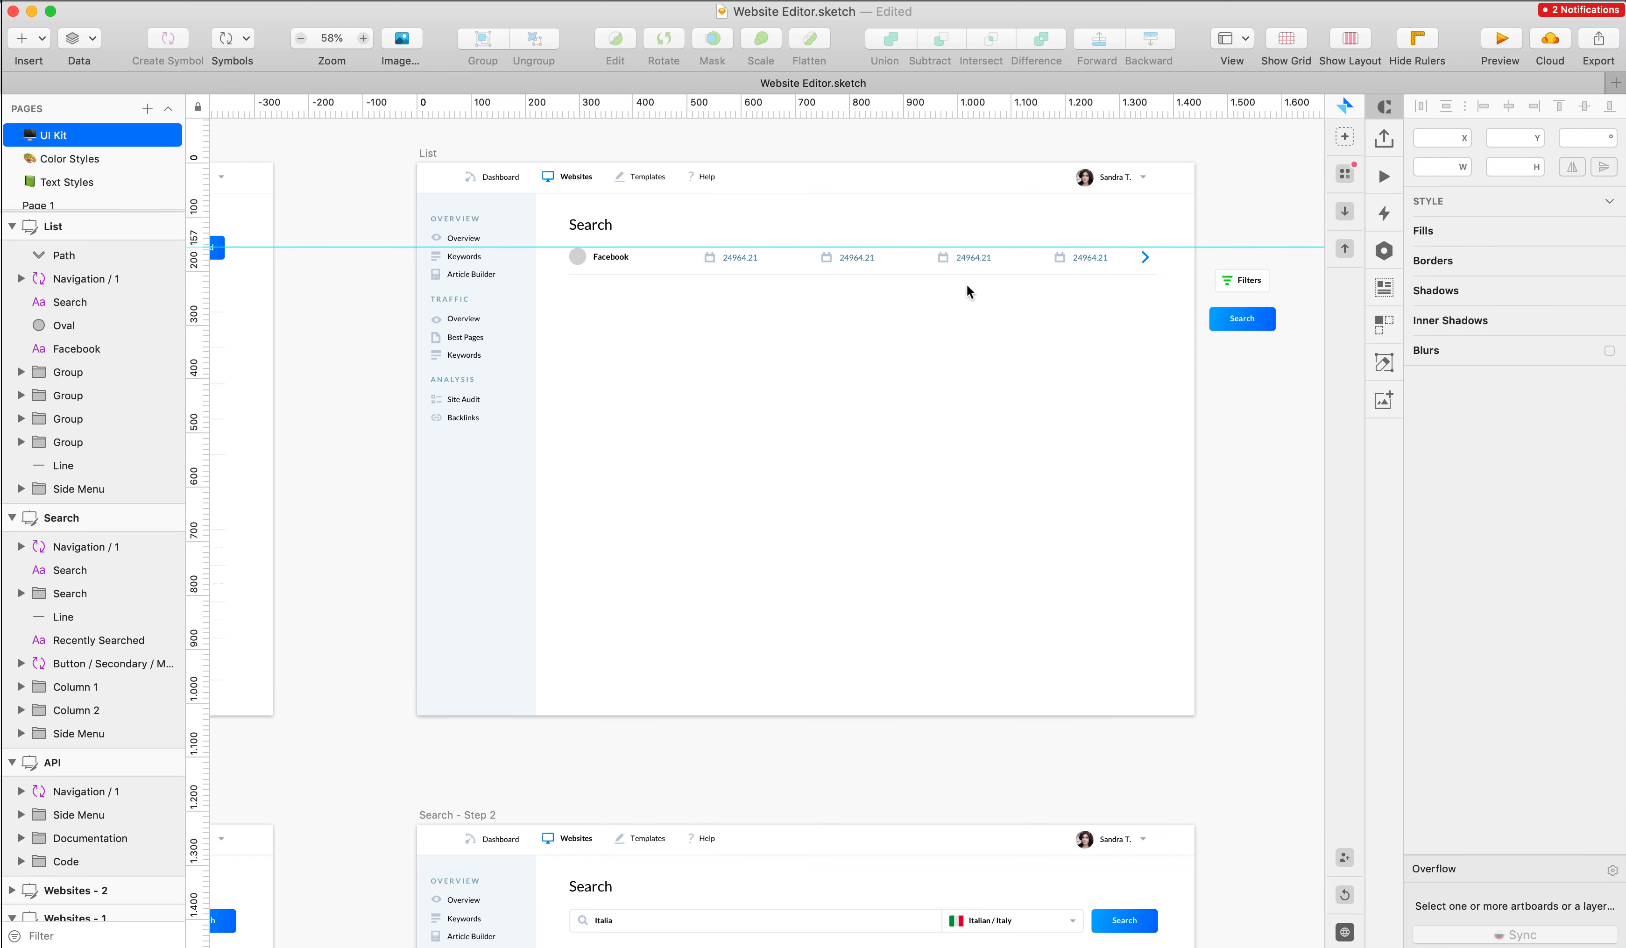
# - Align the Facebook label and four data groups on their vertical middles and distribute them horizontally, accepting uneven spacing
pyautogui.scroll(-2, 934, 261)
pyautogui.scroll(5, 932, 231)
pyautogui.moveTo(497, 282); pyautogui.dragTo(1176, 256)
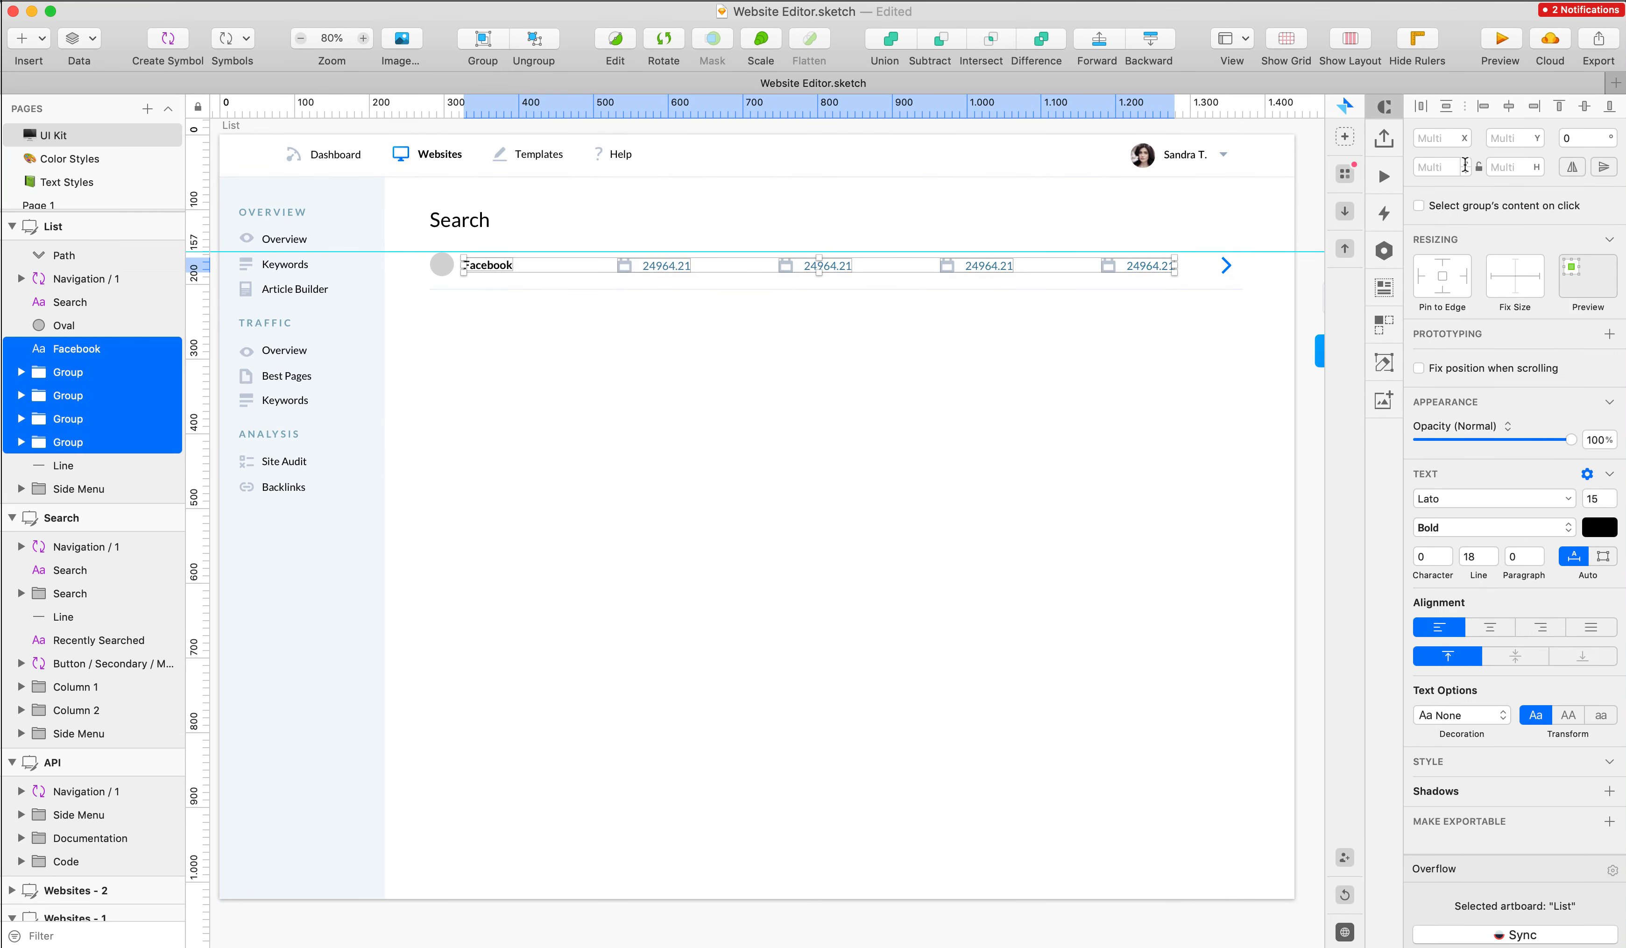
pyautogui.click(1585, 106)
pyautogui.click(1421, 103)
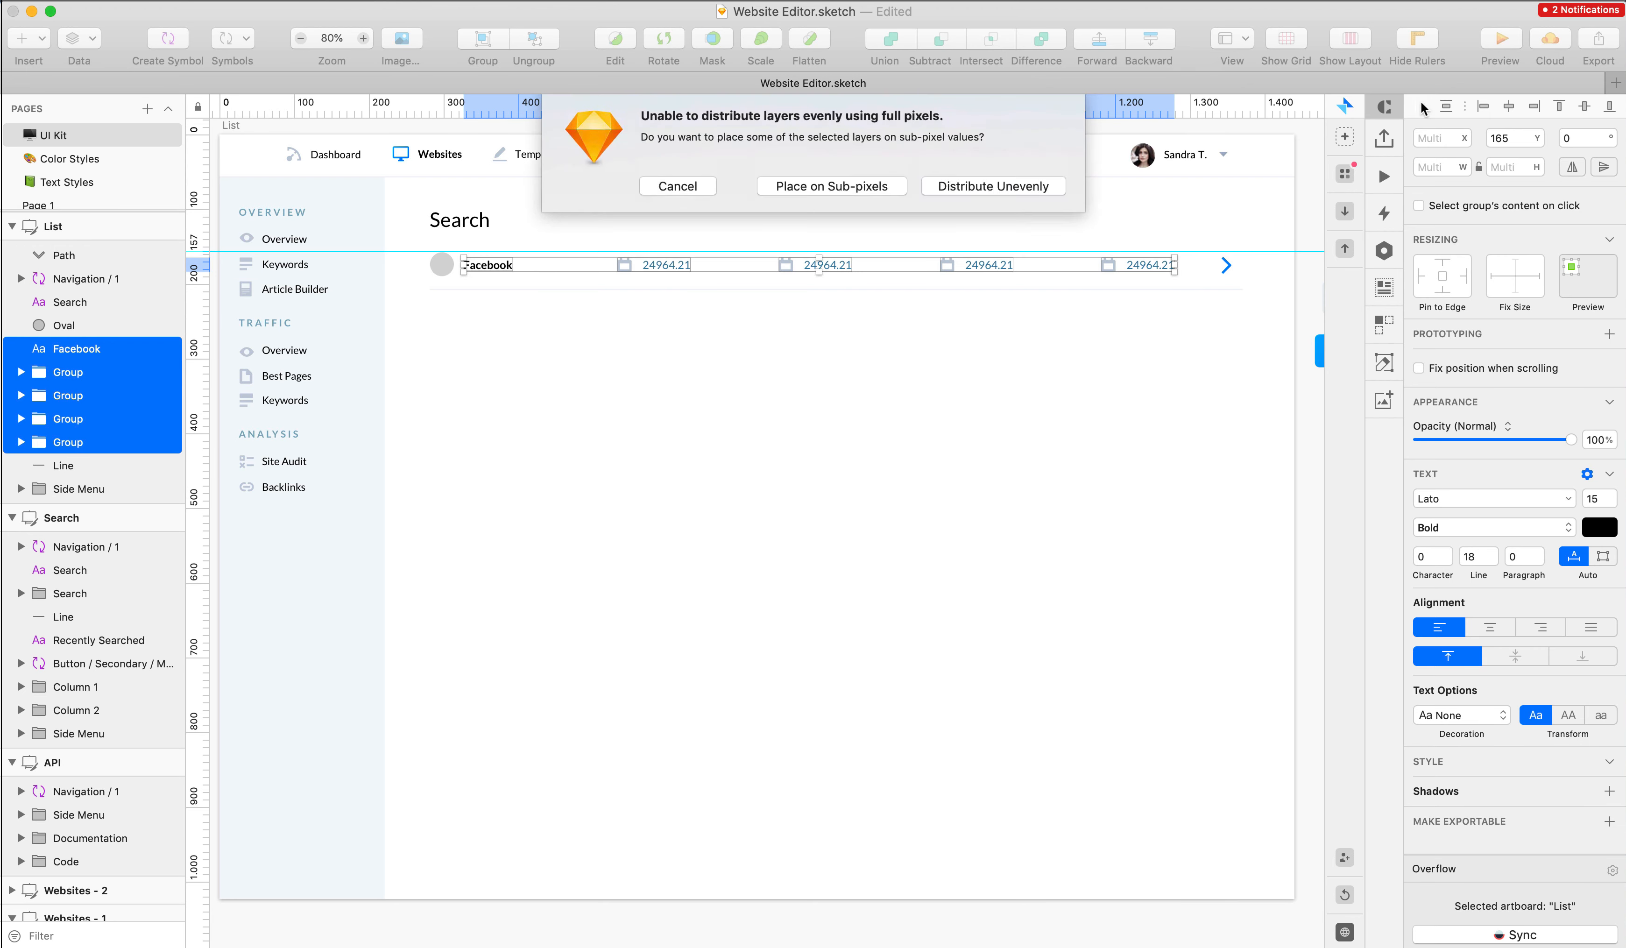
pyautogui.click(993, 188)
pyautogui.click(912, 408)
pyautogui.doubleClick(644, 262)
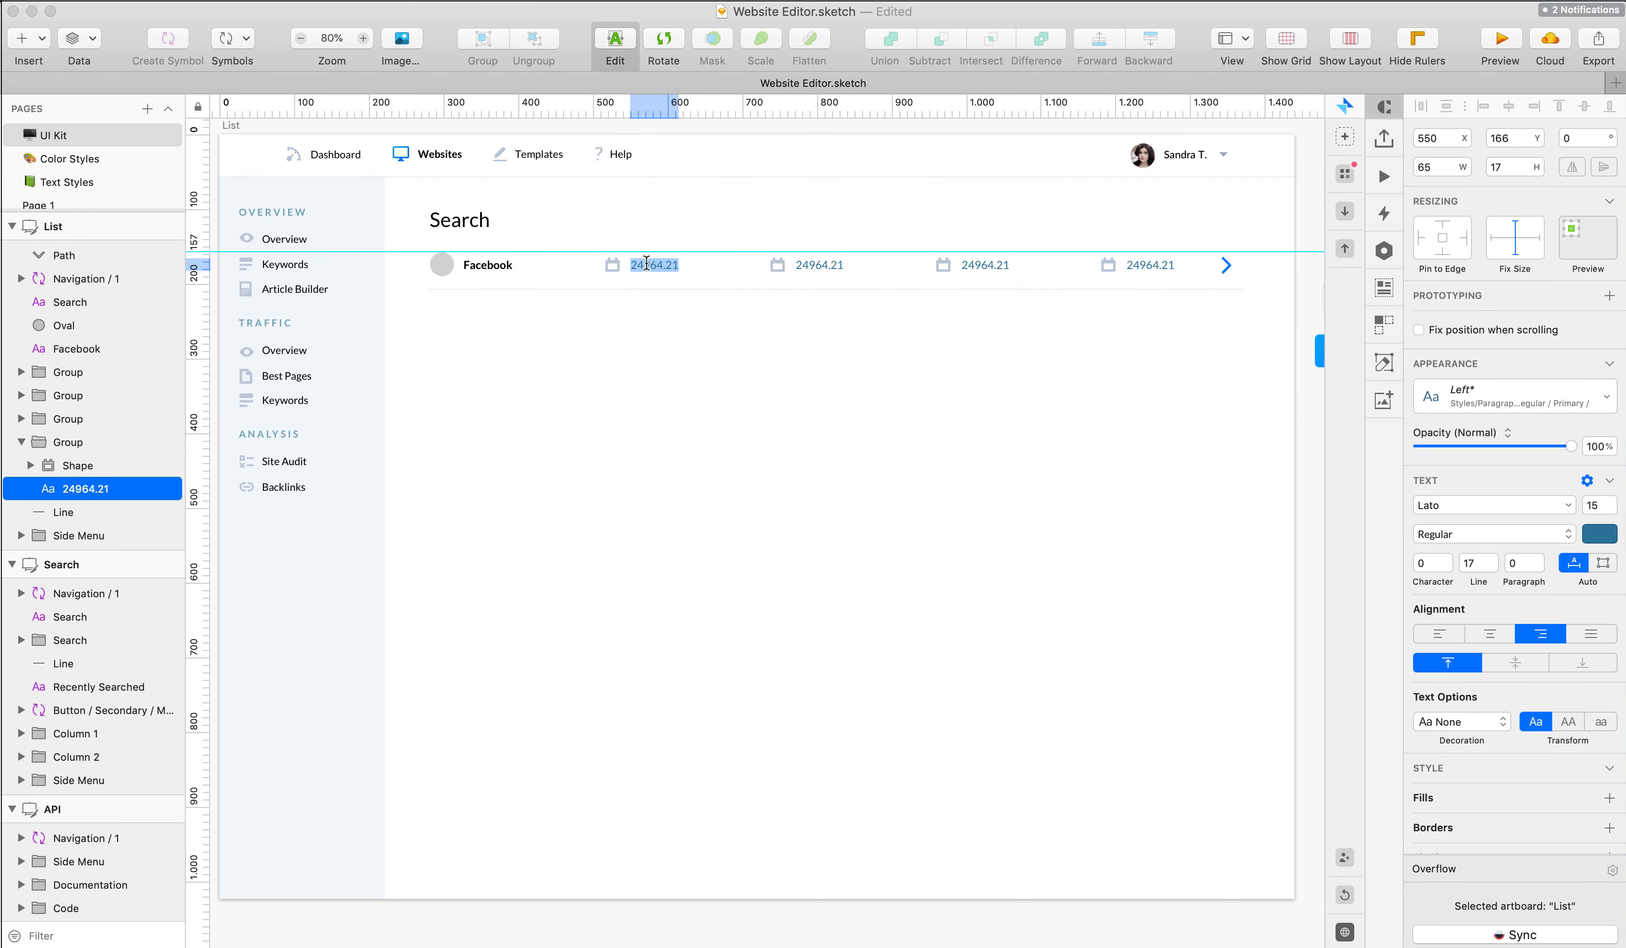
pyautogui.doubleClick(823, 265)
pyautogui.write('Italy')
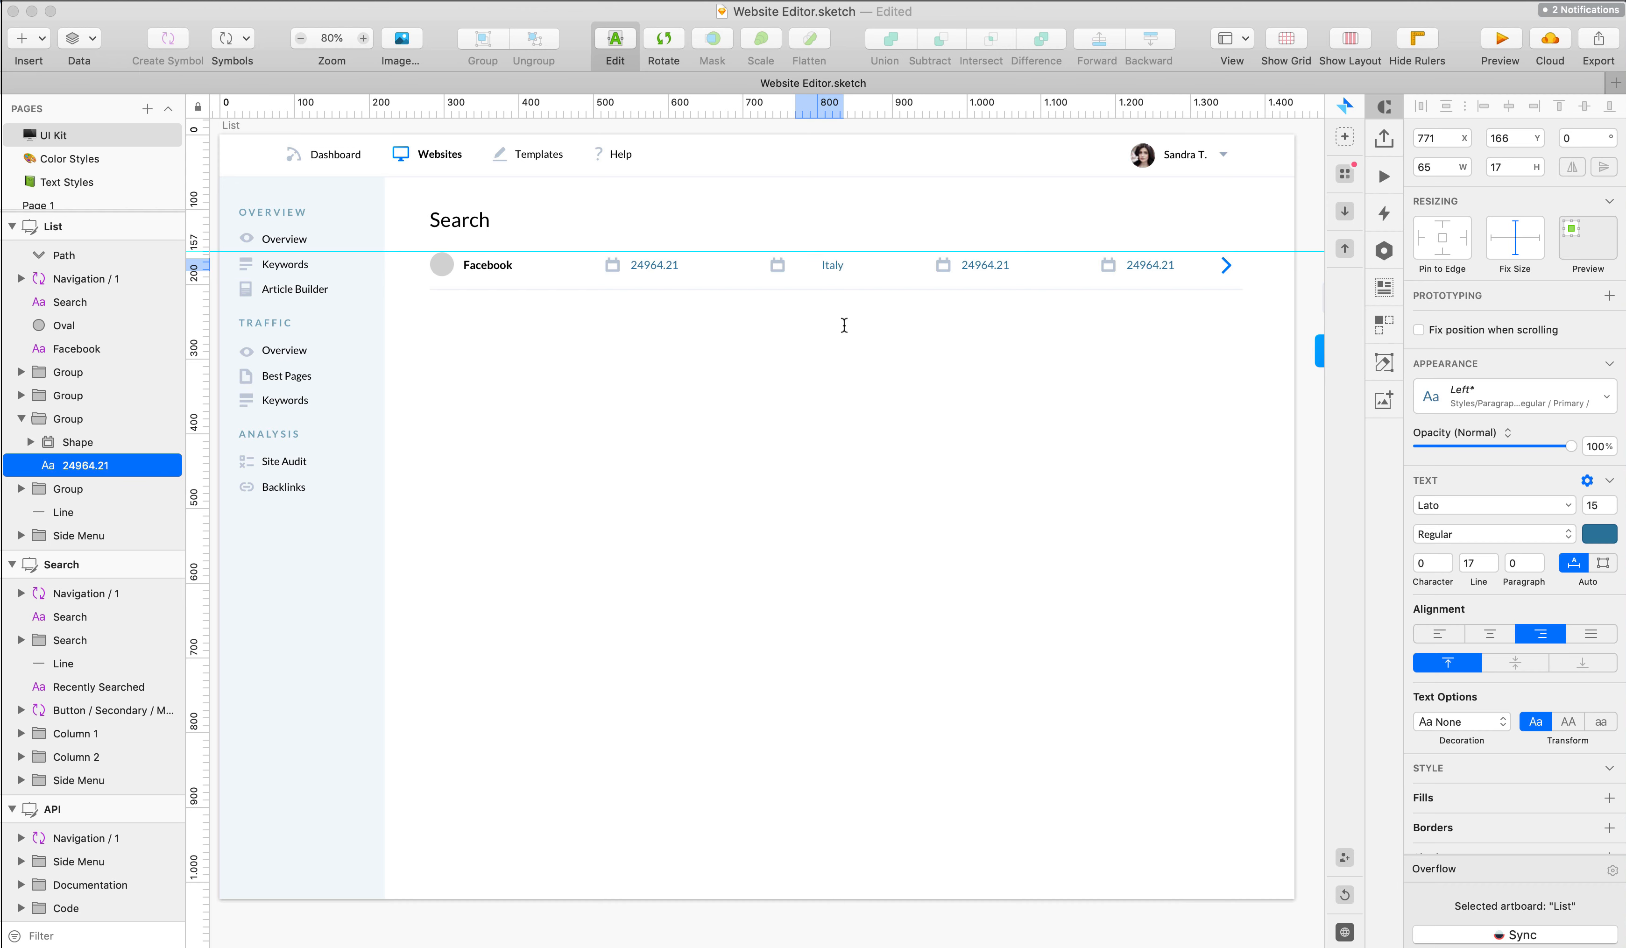
pyautogui.press('Escape')
pyautogui.press('super+z')
# - Left-align the text of all four data values in the Facebook row
pyautogui.keyDown('shift'); pyautogui.keyDown('super'); pyautogui.click(660, 265); pyautogui.keyUp('super'); pyautogui.keyUp('shift')
pyautogui.keyDown('shift'); pyautogui.keyDown('super'); pyautogui.click(982, 265); pyautogui.keyUp('super'); pyautogui.keyUp('shift')
pyautogui.keyDown('shift'); pyautogui.keyDown('super'); pyautogui.click(1138, 264); pyautogui.keyUp('super'); pyautogui.keyUp('shift')
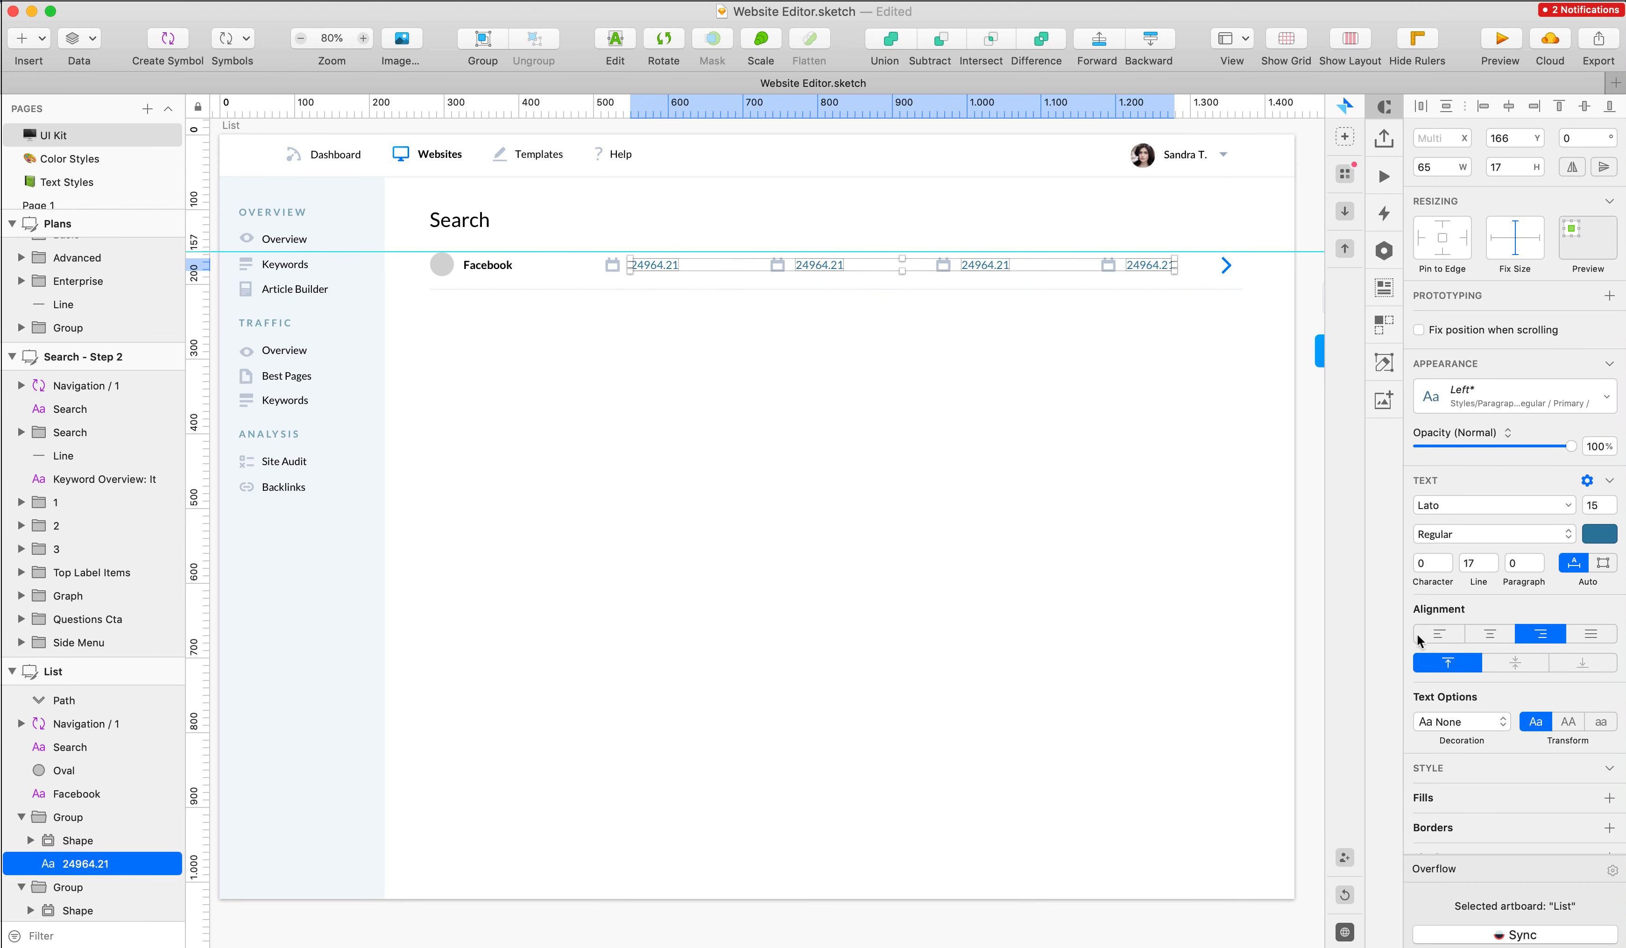
pyautogui.click(1418, 641)
# - Replace the second data value in the row with "Italy"
pyautogui.click(791, 256)
pyautogui.doubleClick(807, 267)
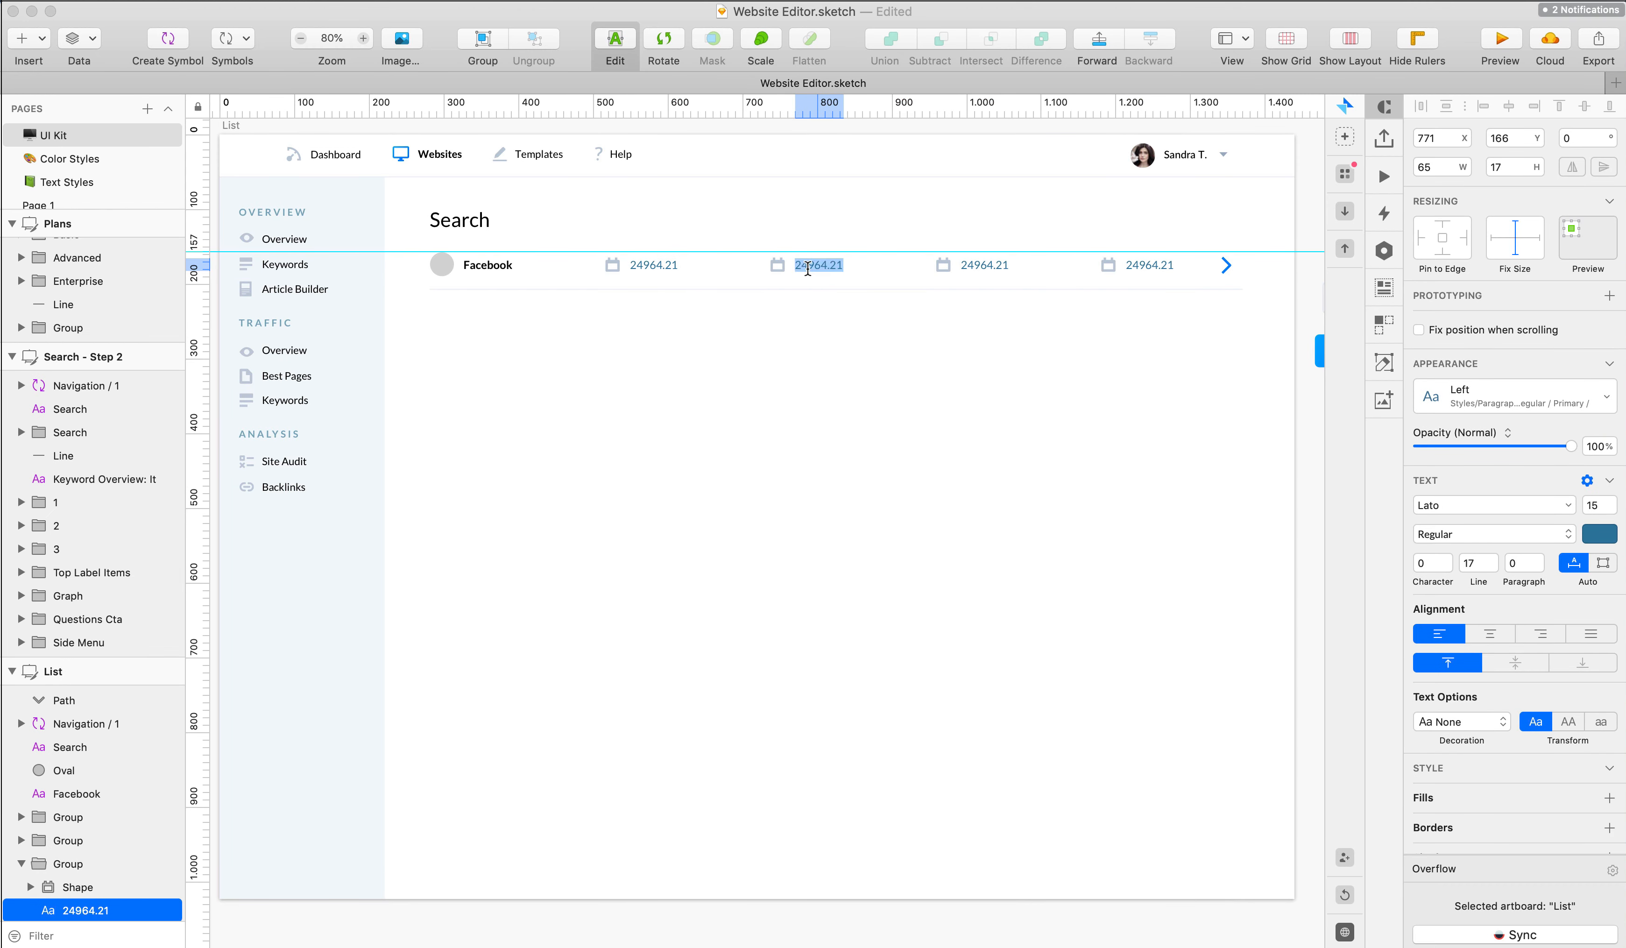
pyautogui.click(828, 342)
# - Fill the third data value with a generated date in the DD MMM Y format
pyautogui.doubleClick(992, 267)
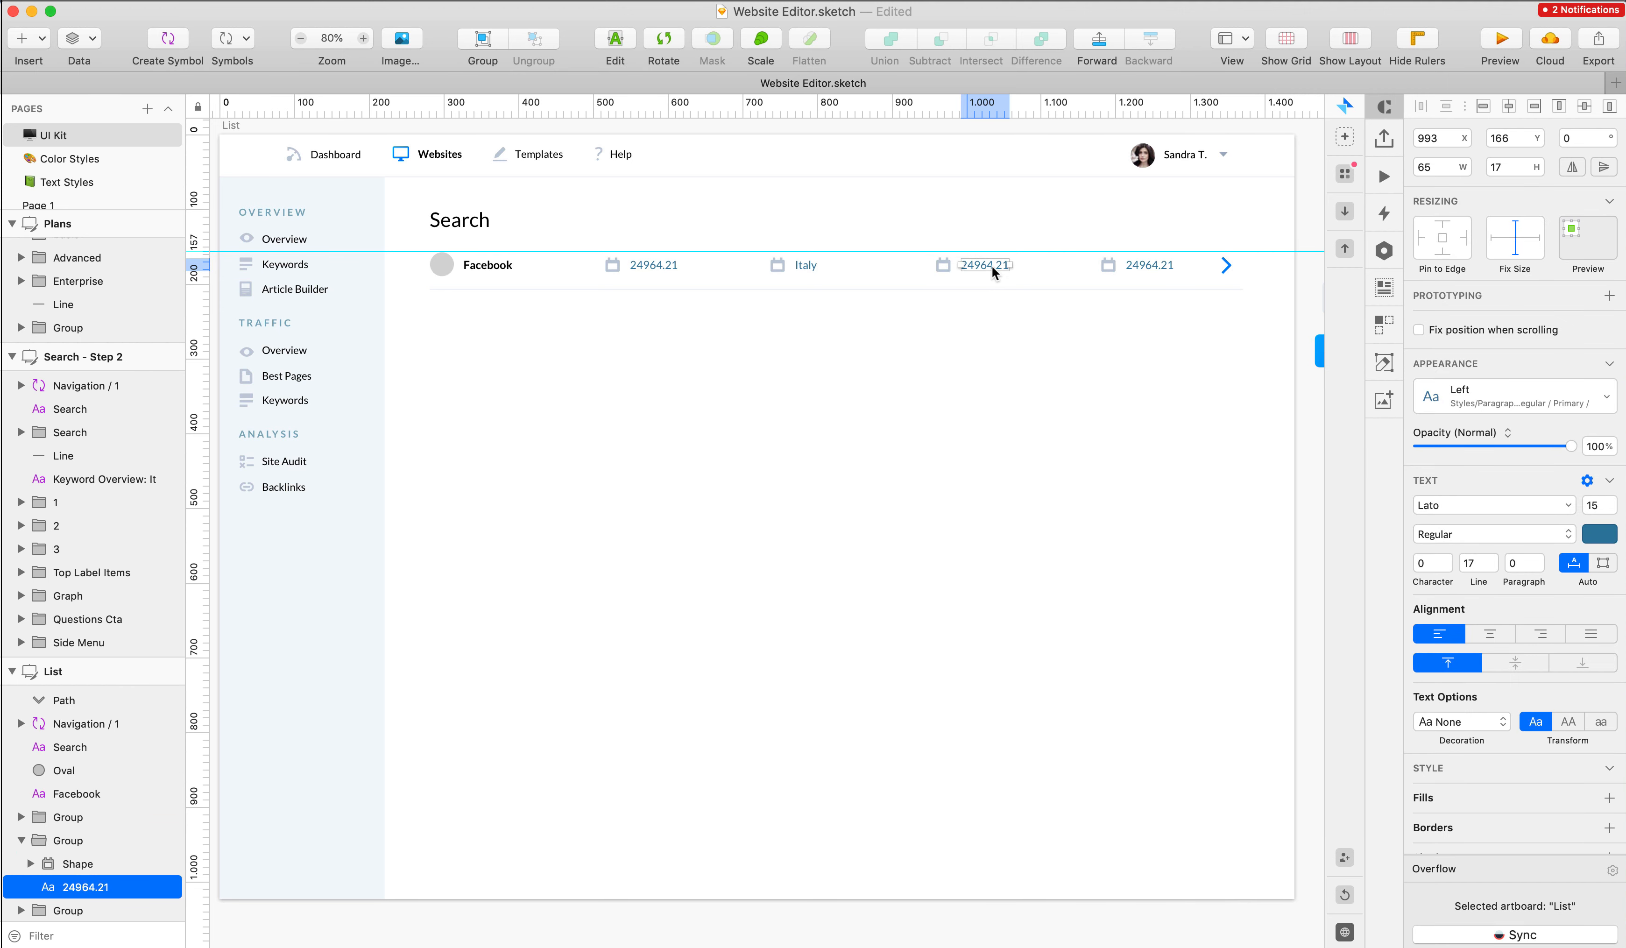
pyautogui.click(1385, 288)
pyautogui.click(1170, 426)
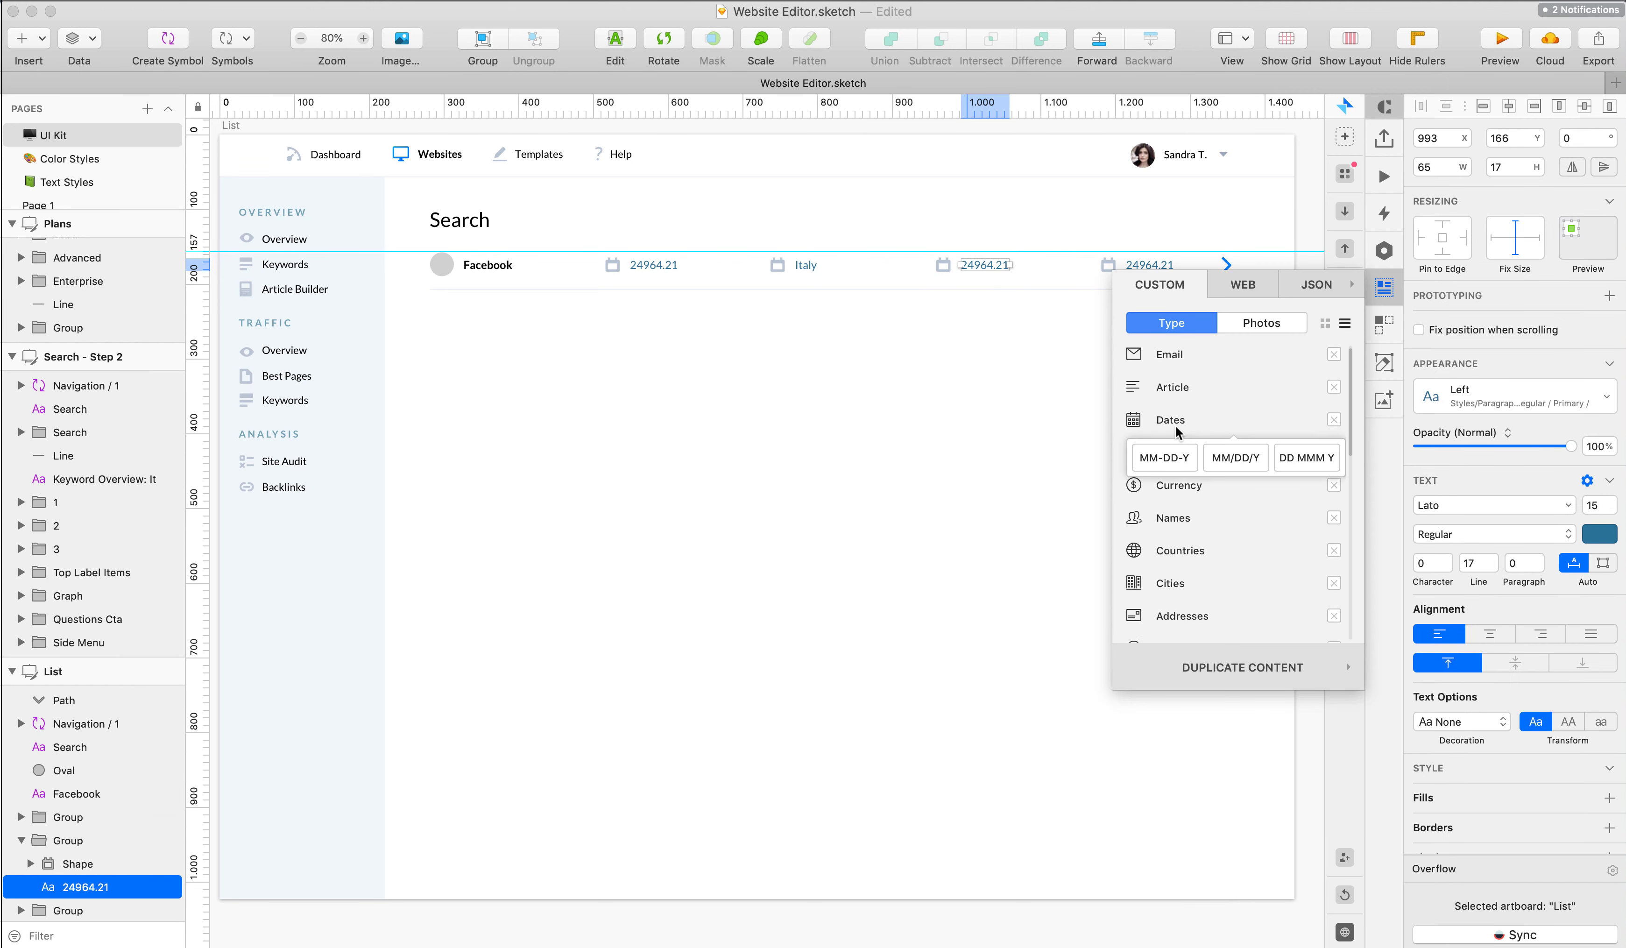
pyautogui.click(1308, 456)
pyautogui.click(1095, 394)
# - Fill the fourth data value with a generated time and close the content generator
pyautogui.hscroll(1, 1096, 390)
pyautogui.scroll(1, 1096, 390)
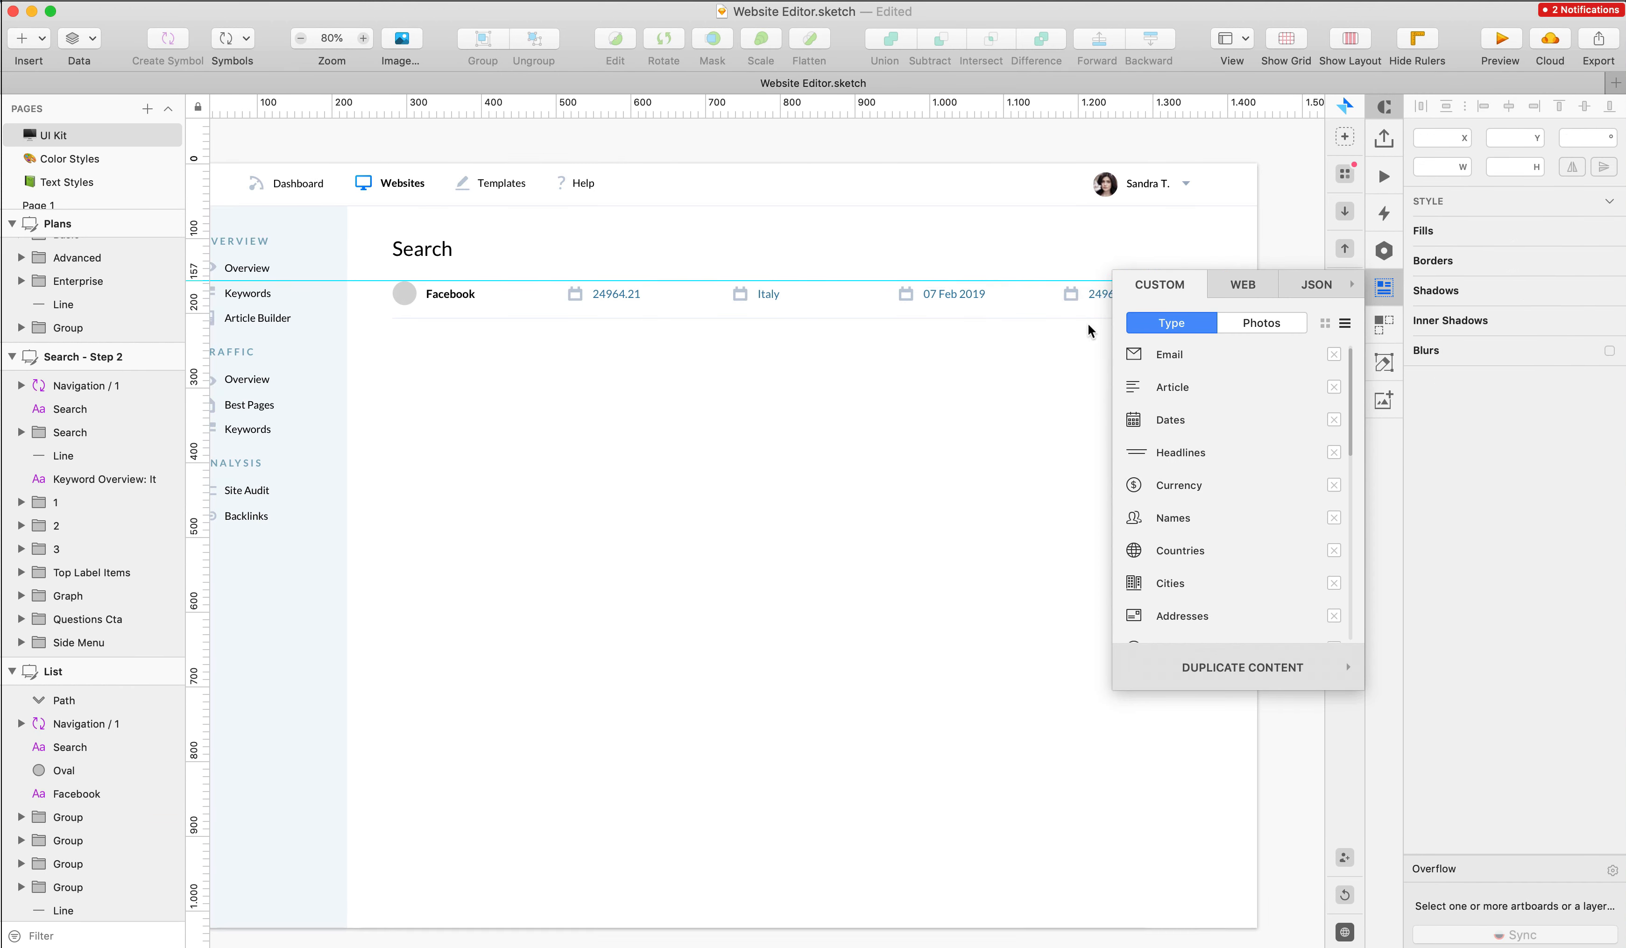
pyautogui.doubleClick(1101, 297)
pyautogui.scroll(-3, 1251, 416)
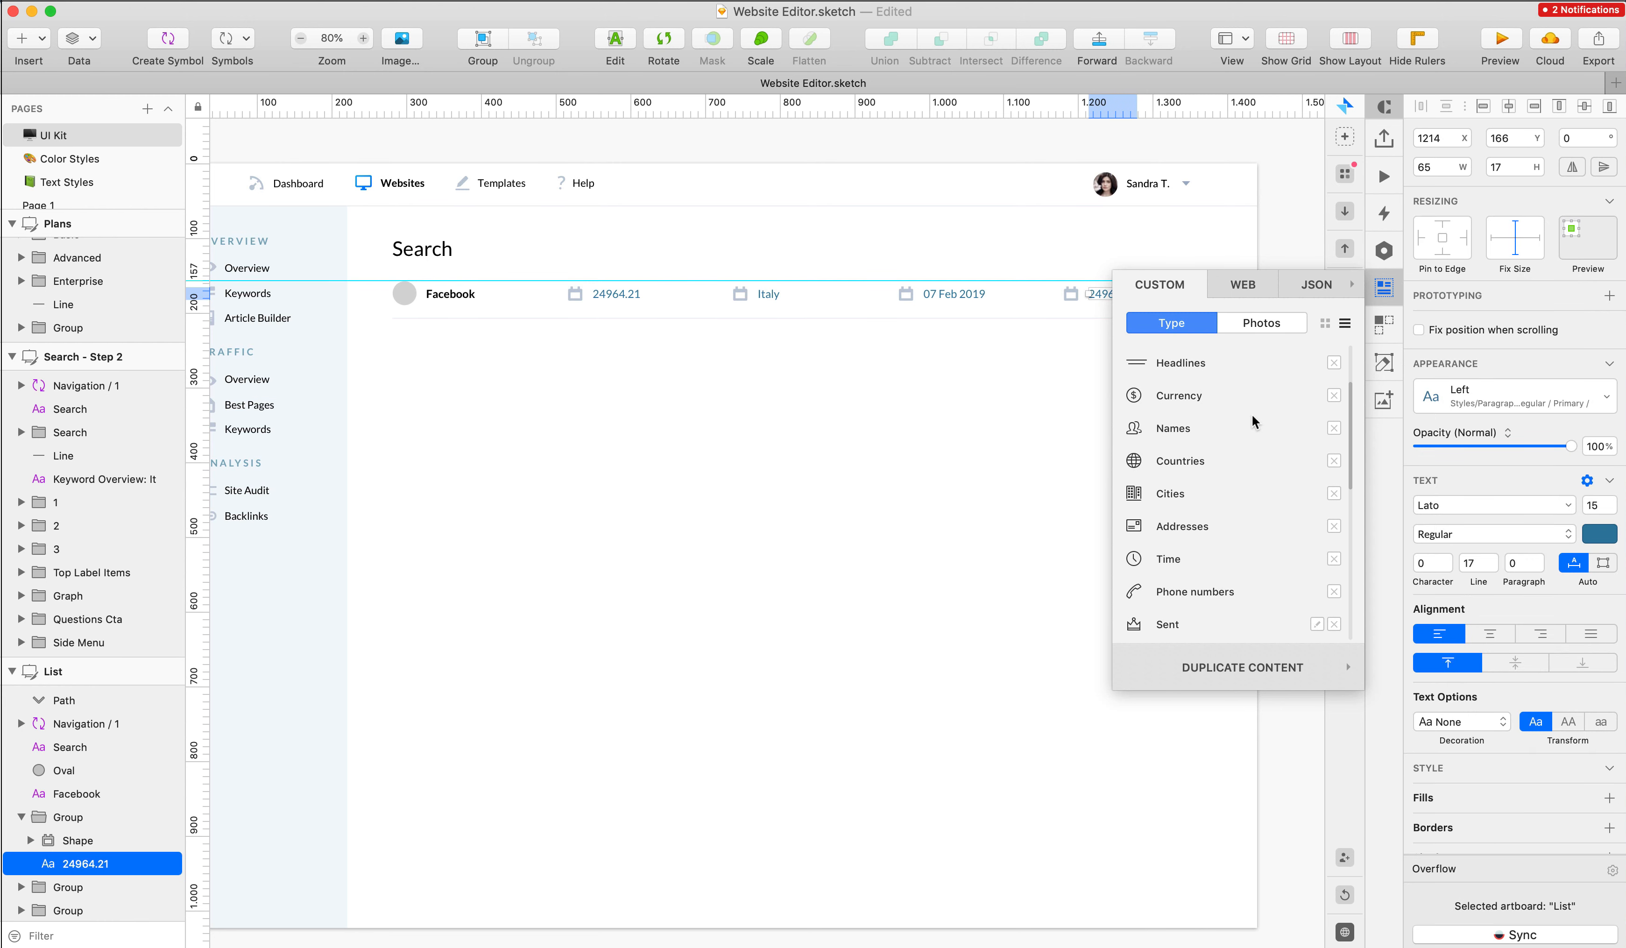
pyautogui.scroll(-1, 1251, 419)
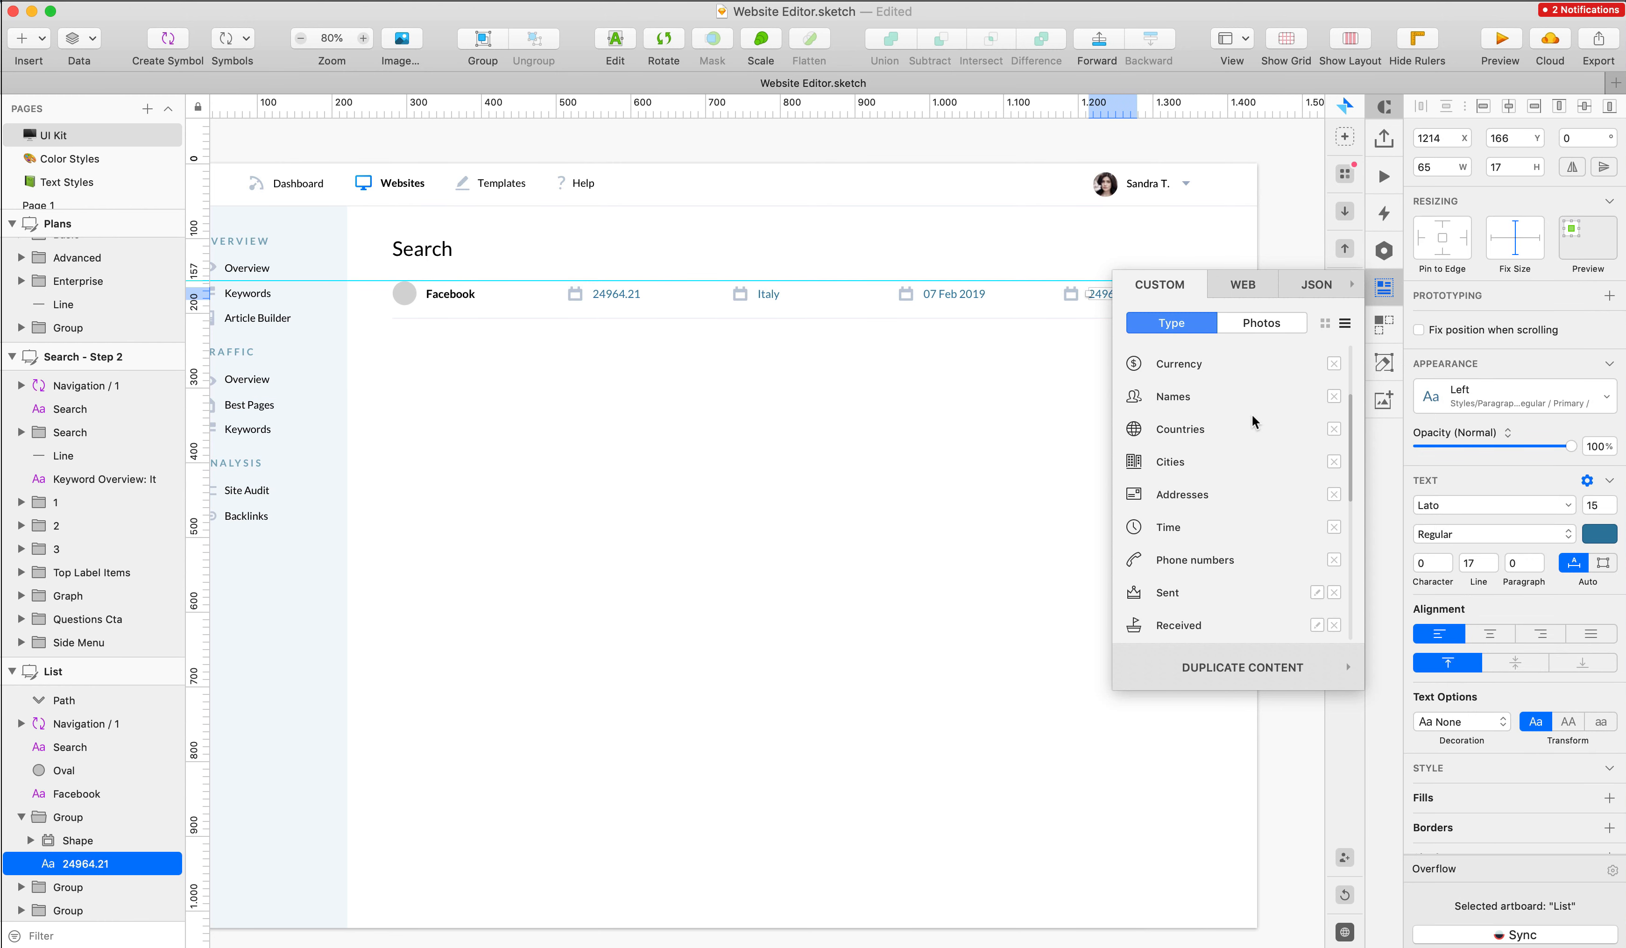
pyautogui.scroll(1, 1252, 416)
pyautogui.scroll(-2, 1250, 450)
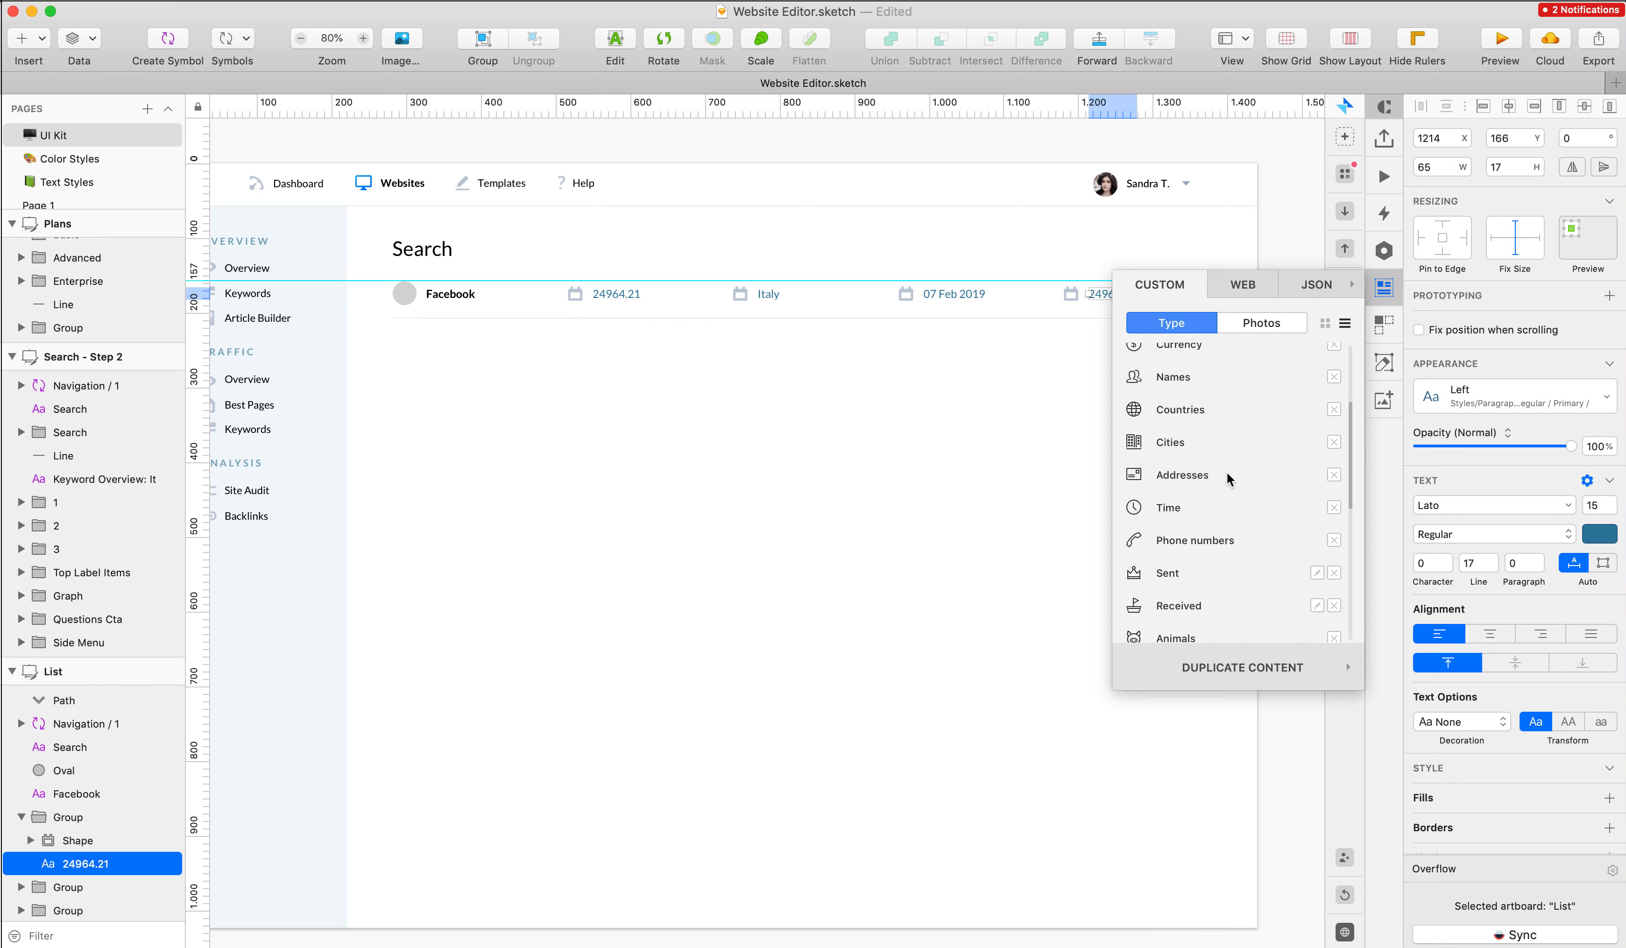
pyautogui.click(1165, 507)
pyautogui.click(1239, 550)
pyautogui.click(1011, 414)
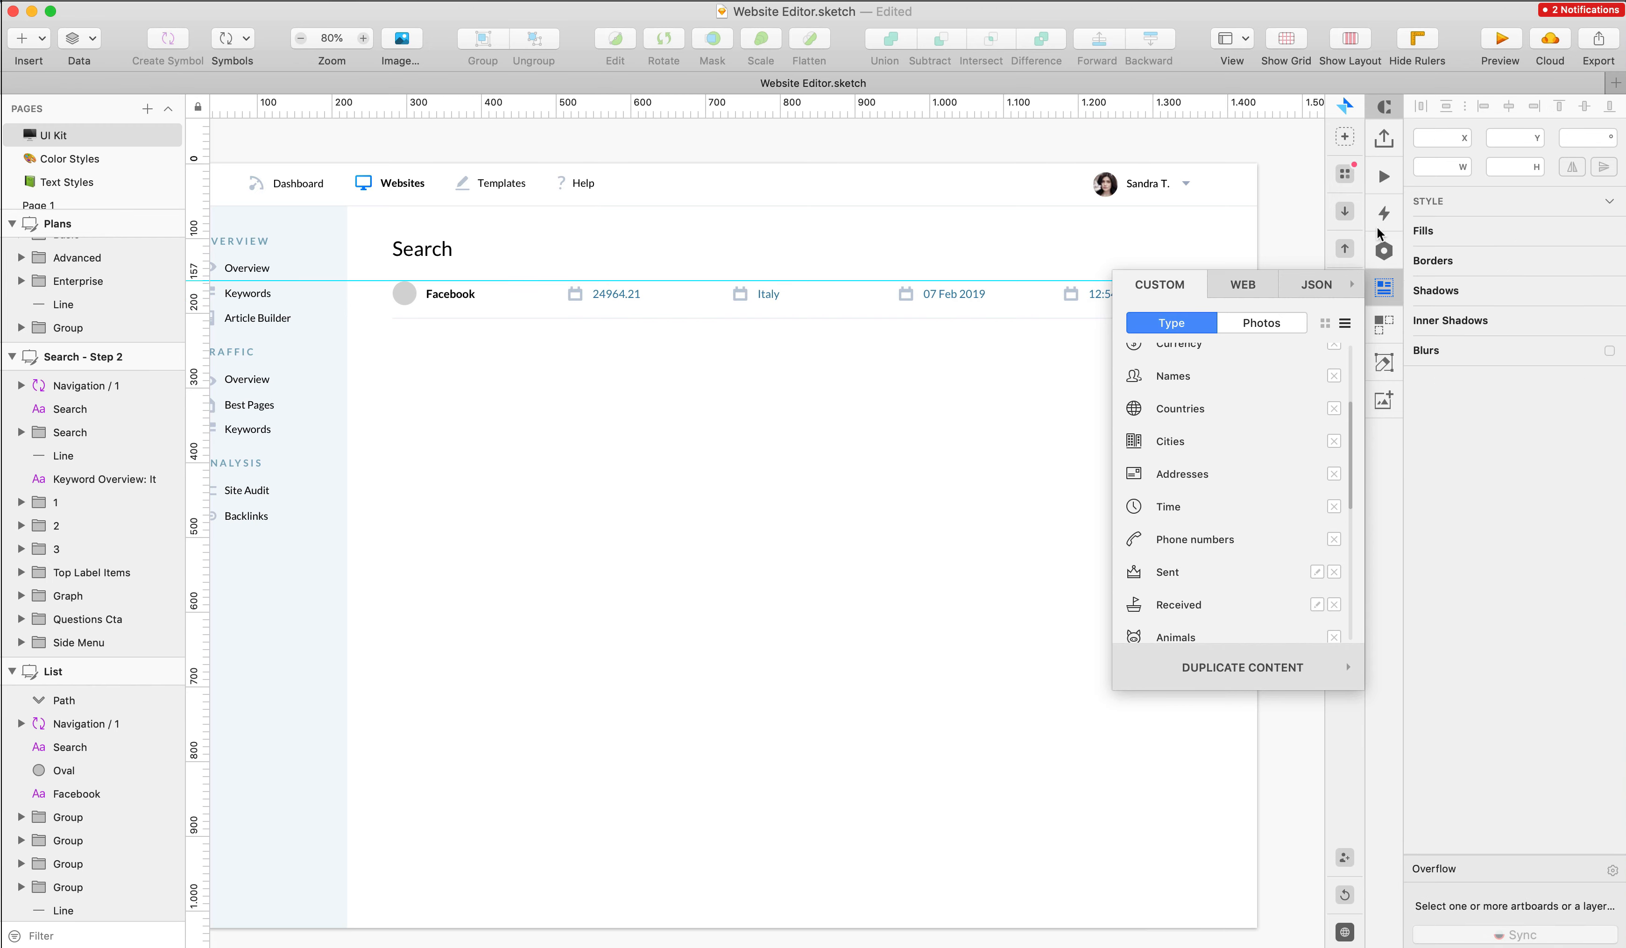
pyautogui.click(1383, 287)
# - Switch to Nucleo, search for "hour", and place the clock icon at 18 by 18 beside the time value's calendar icon
pyautogui.scroll(10, 1081, 285)
pyautogui.press('F4')
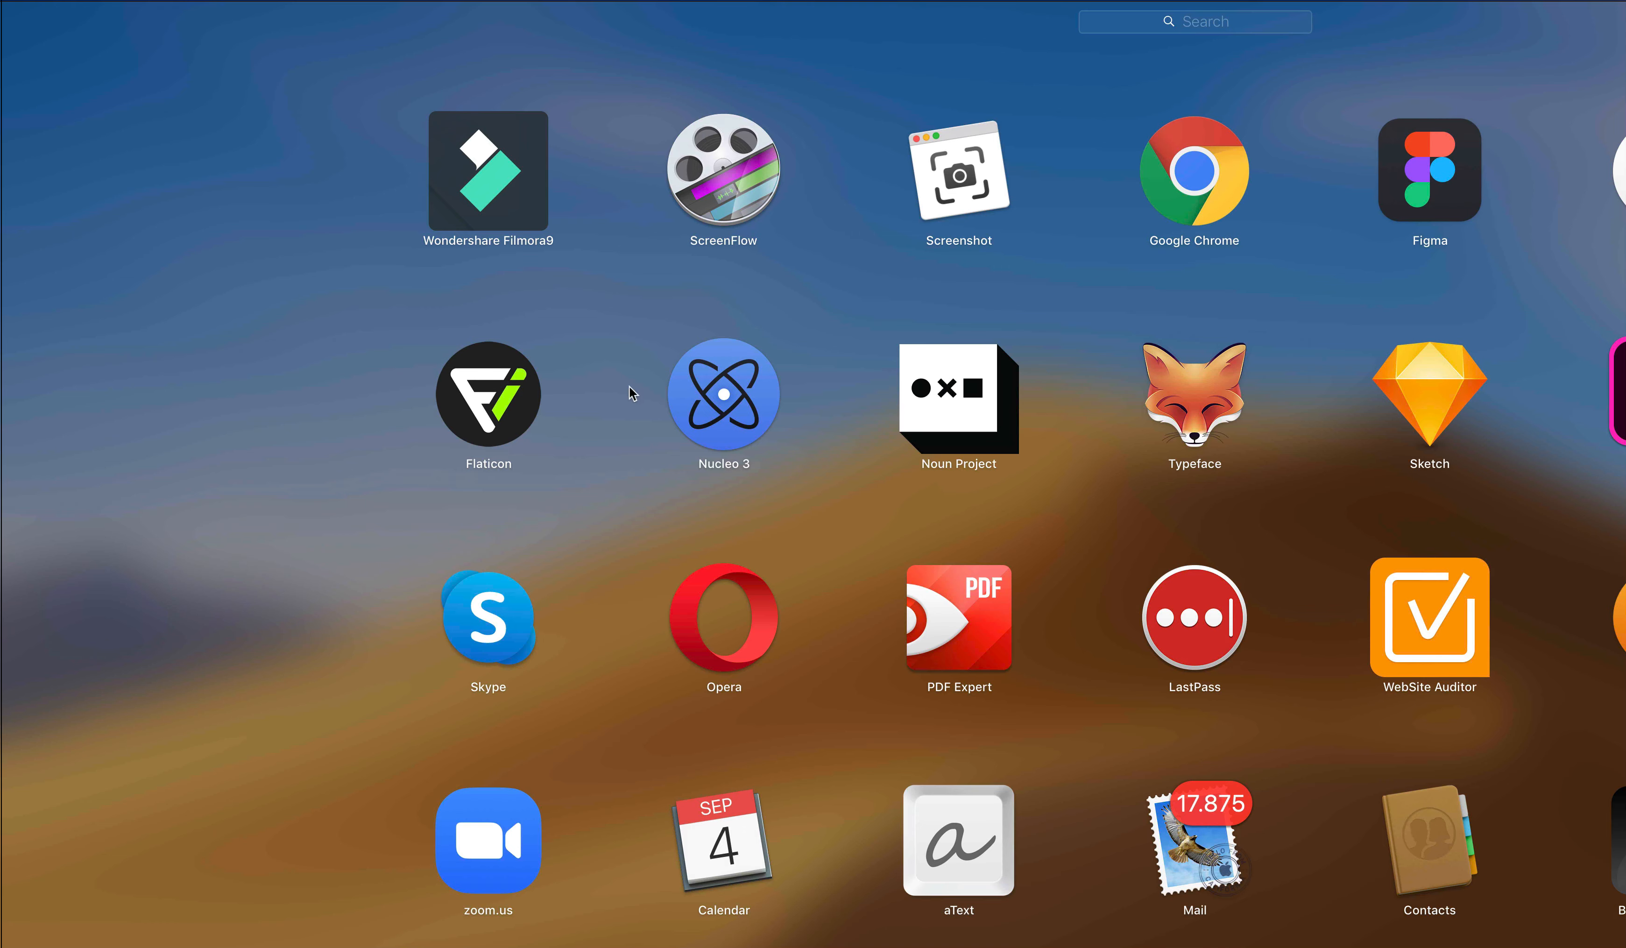
pyautogui.click(715, 394)
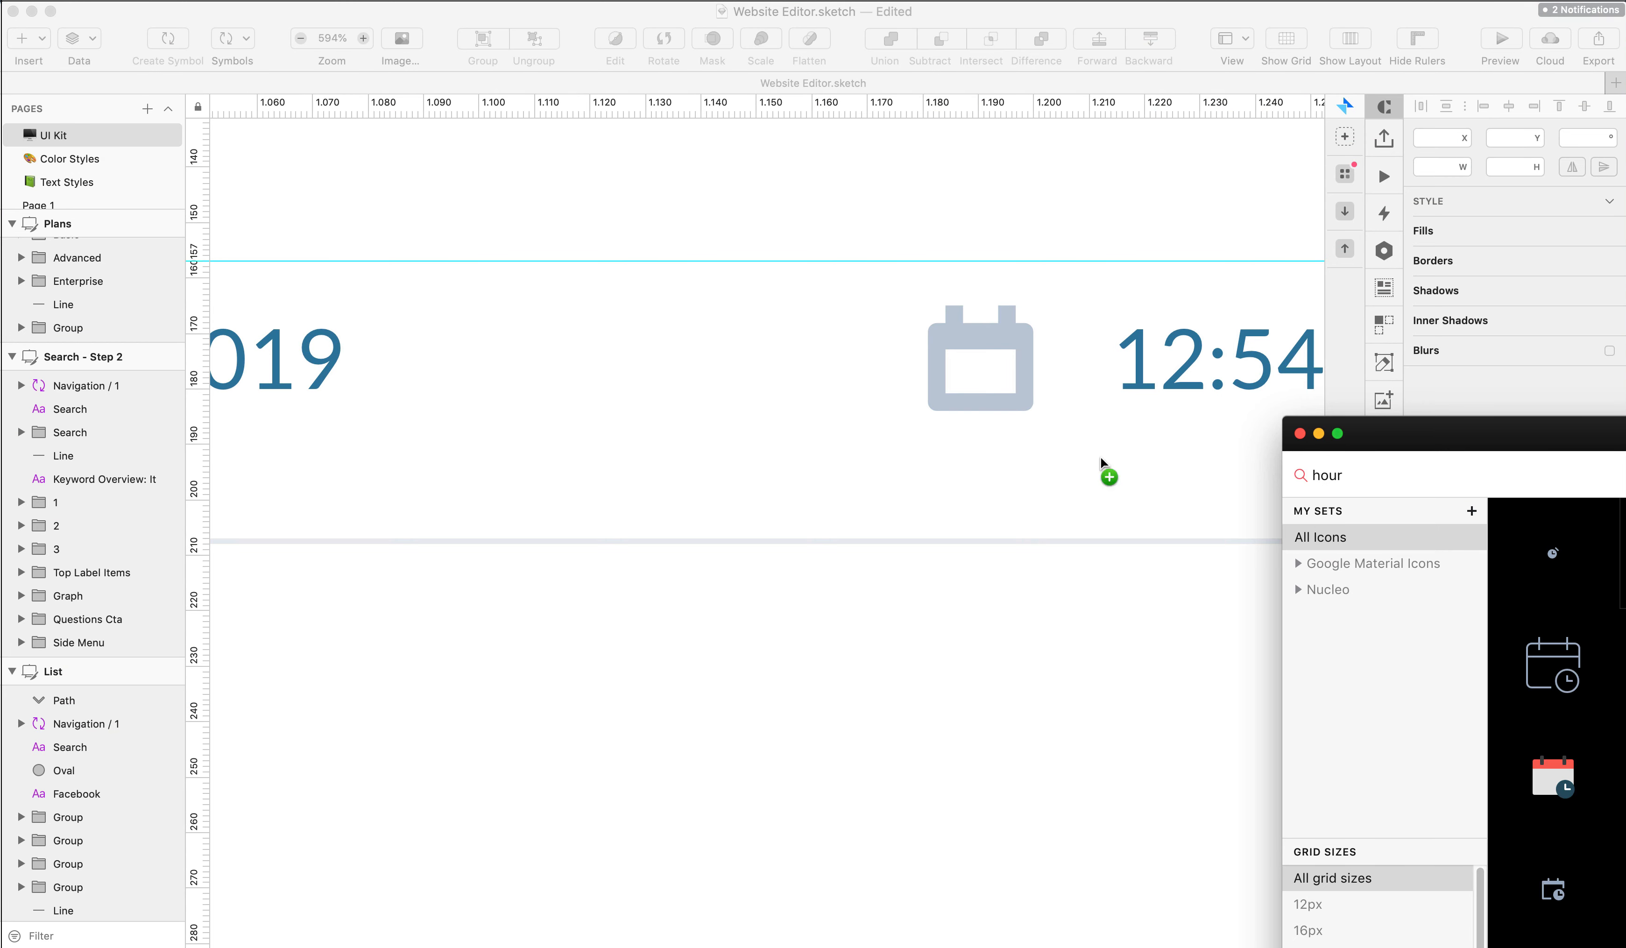
pyautogui.moveTo(1100, 459); pyautogui.dragTo(866, 362)
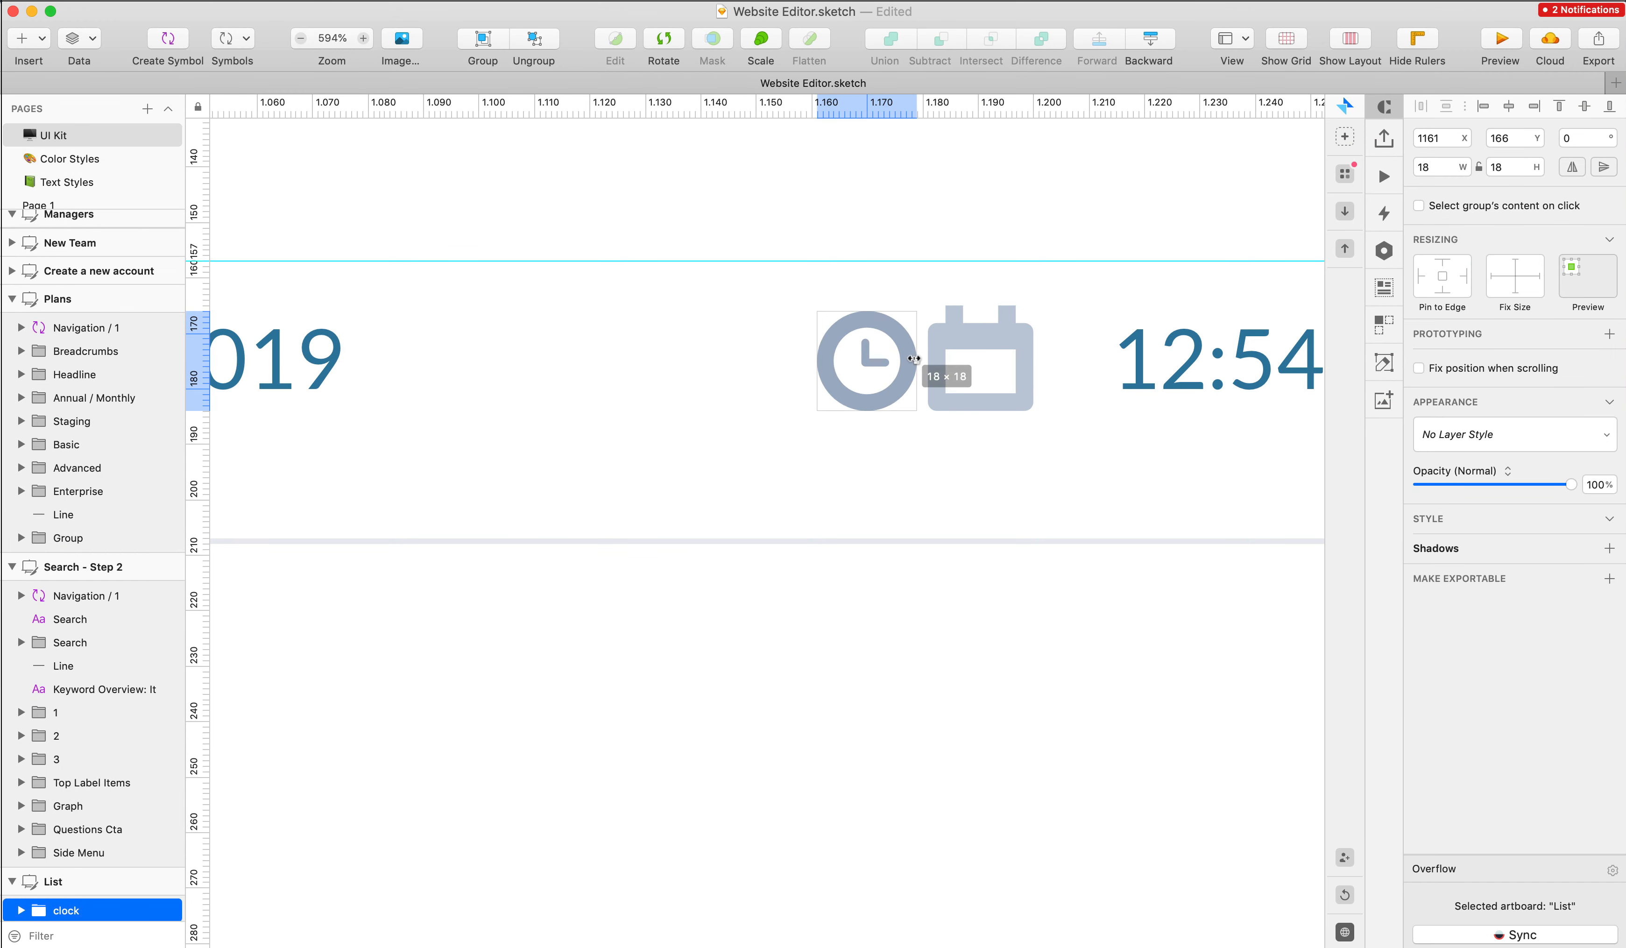
# - Recolour the clock icon's shapes to the calendar icon's fill, C2CBD8, and group them
pyautogui.press('Return')
pyautogui.click(1448, 535)
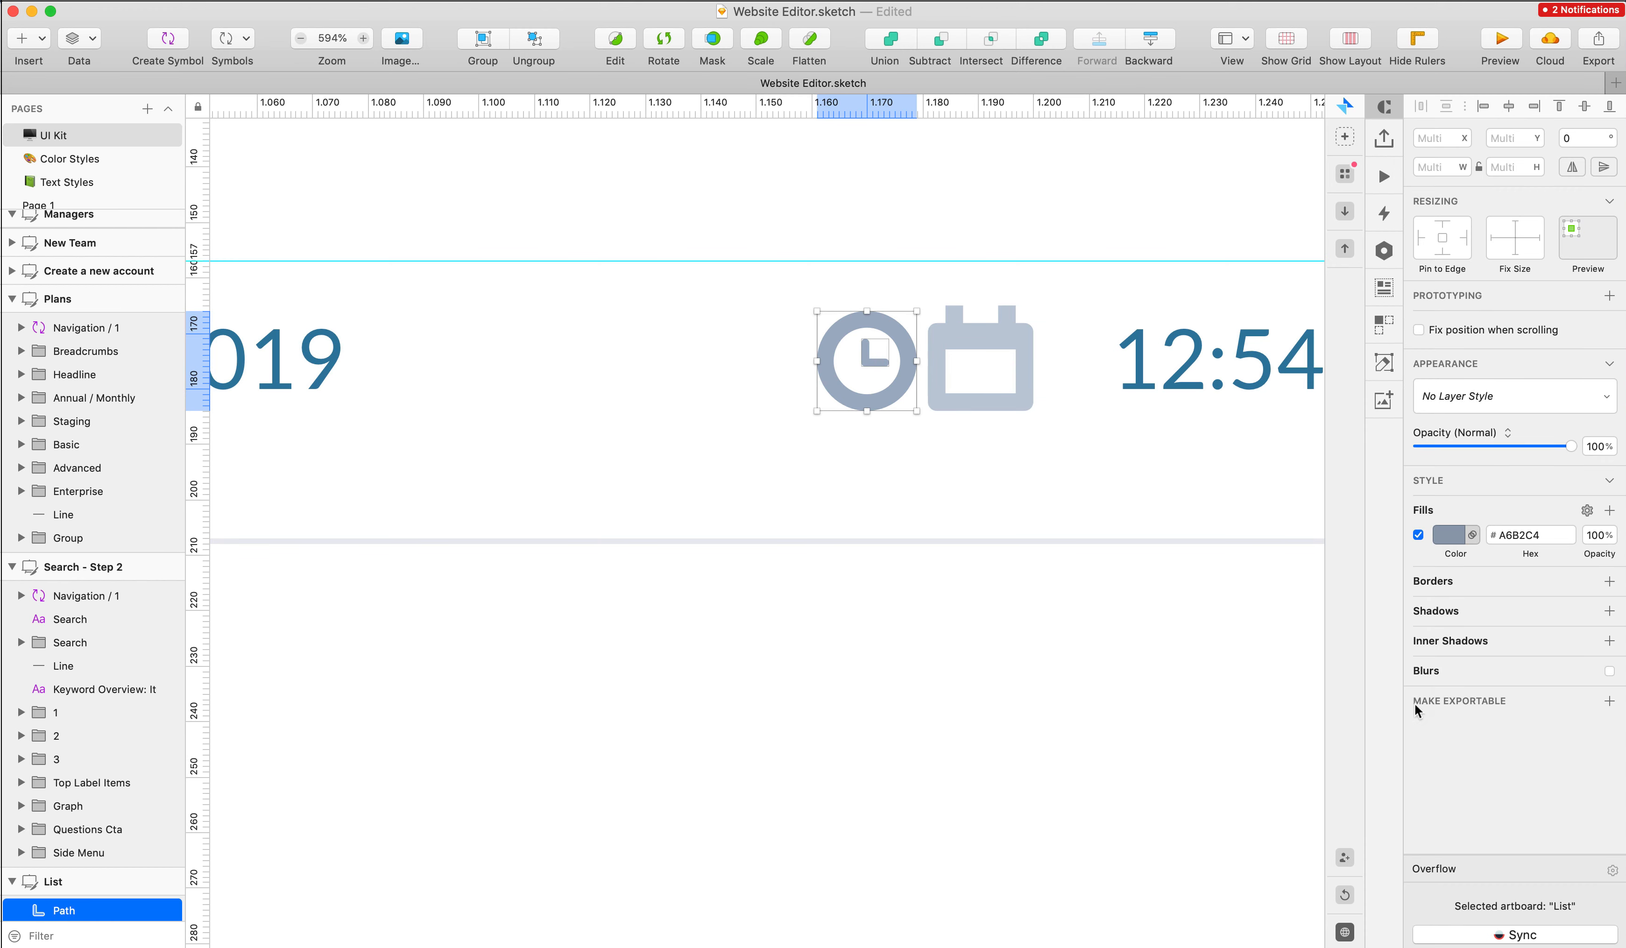
pyautogui.click(1426, 777)
pyautogui.click(986, 338)
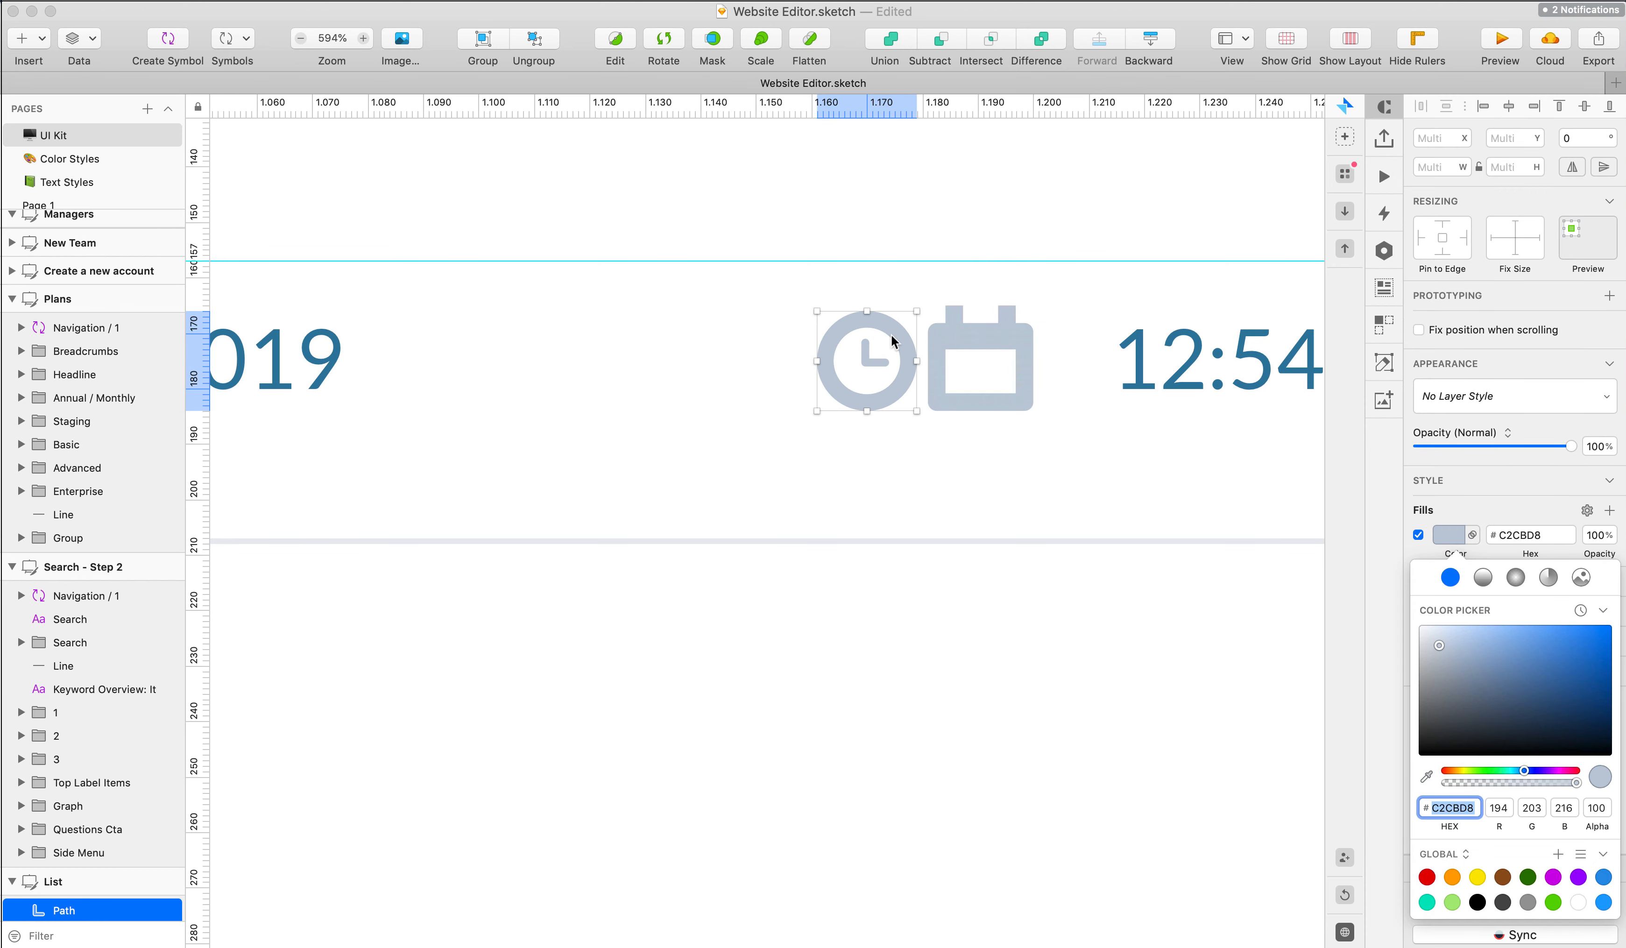
pyautogui.press('super+g')
# - Move the clock icon onto the calendar icon beside the time value and delete that calendar shape
pyautogui.click(964, 568)
pyautogui.doubleClick(936, 337)
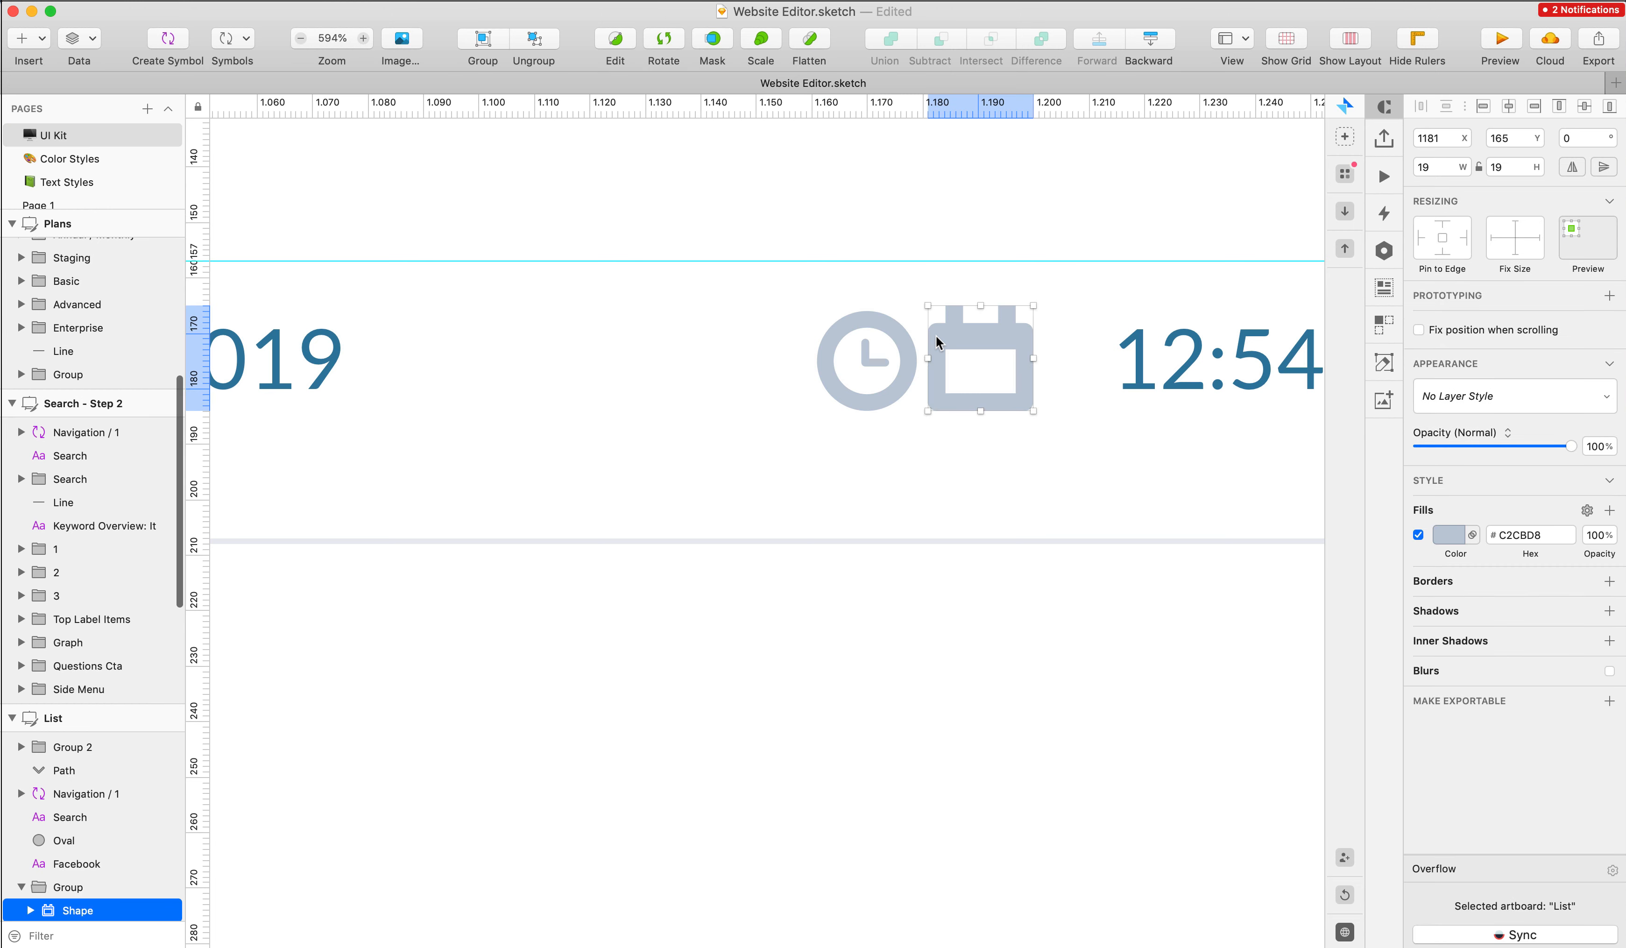
pyautogui.moveTo(873, 341); pyautogui.dragTo(984, 341)
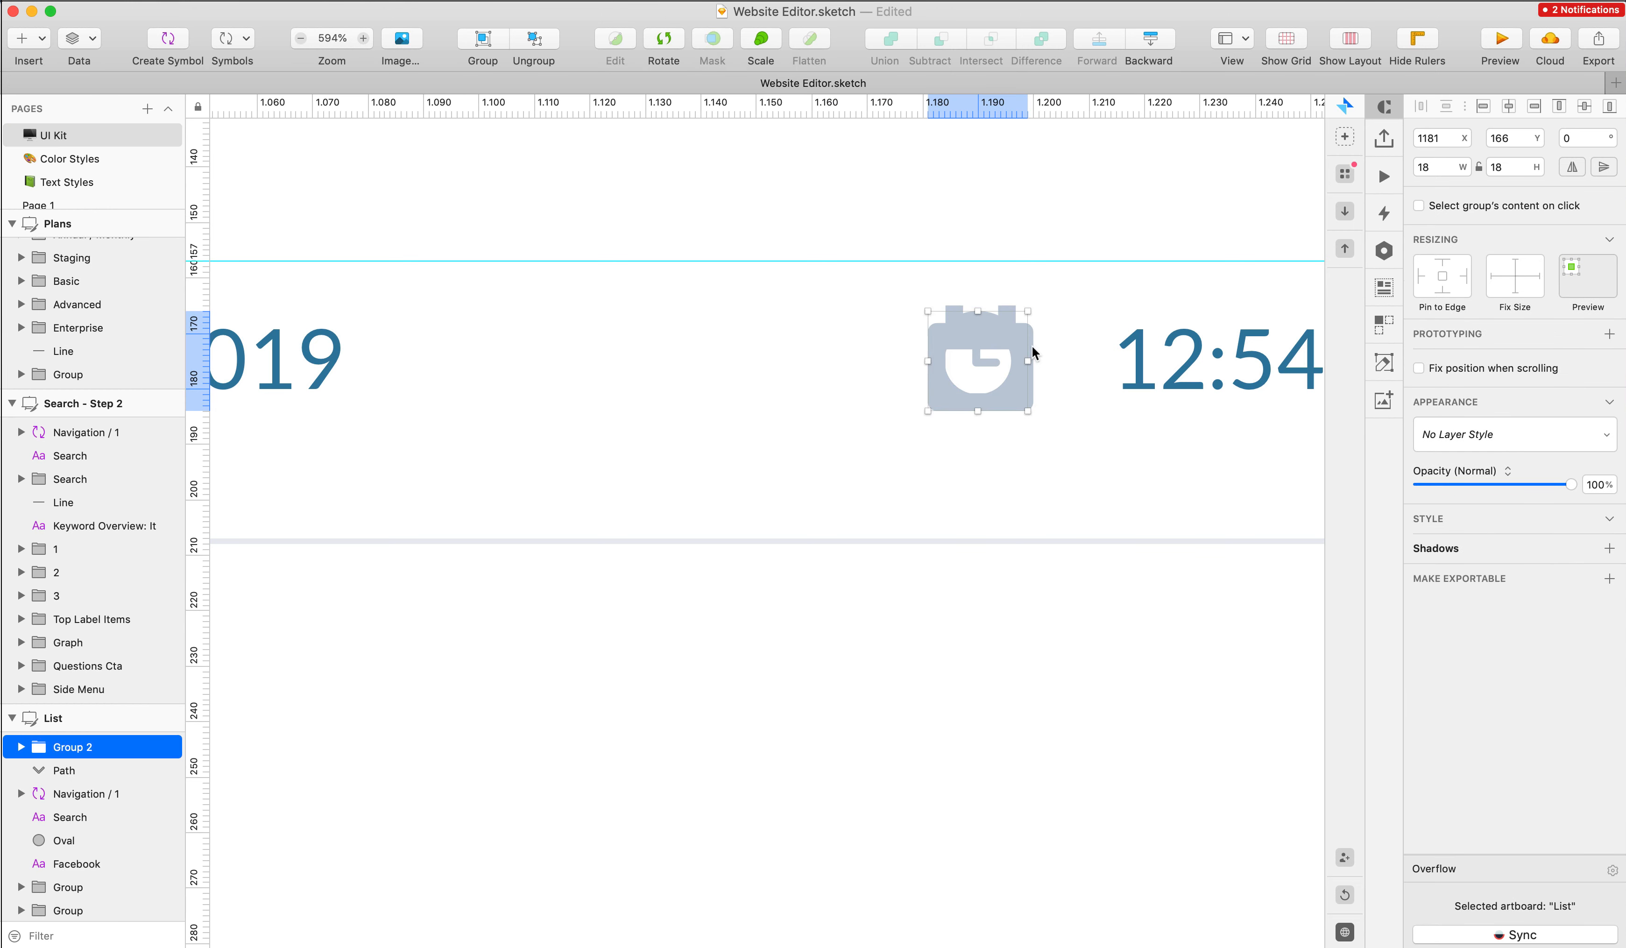
pyautogui.doubleClick(1030, 346)
pyautogui.press('Delete')
pyautogui.scroll(-5, 1031, 345)
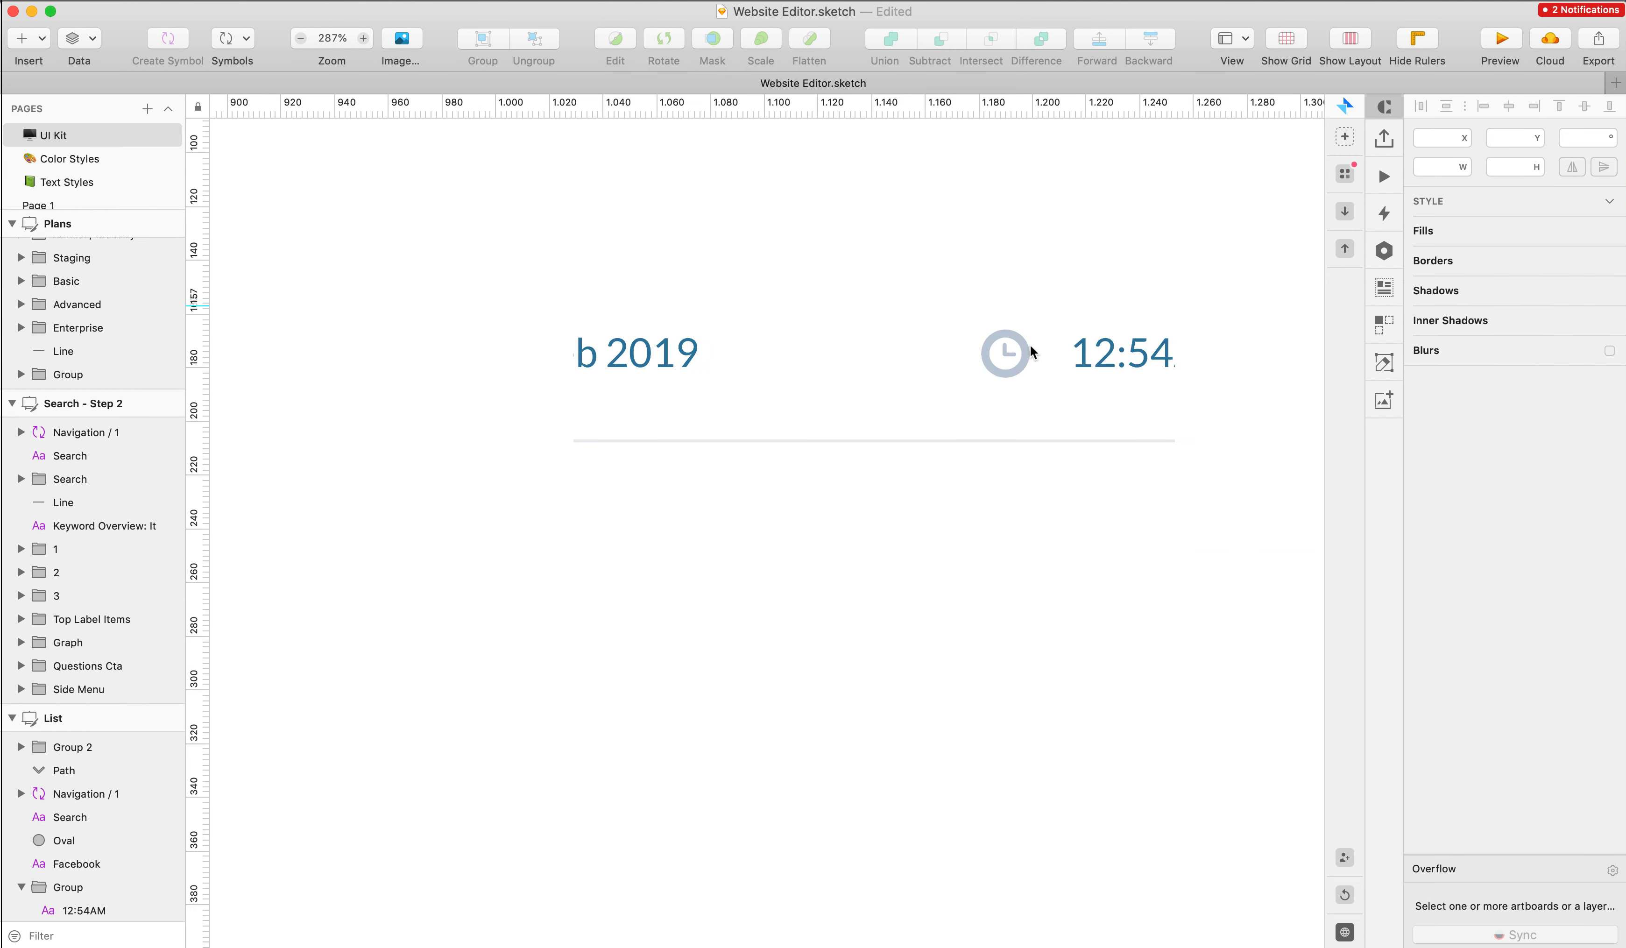
pyautogui.click(1001, 347)
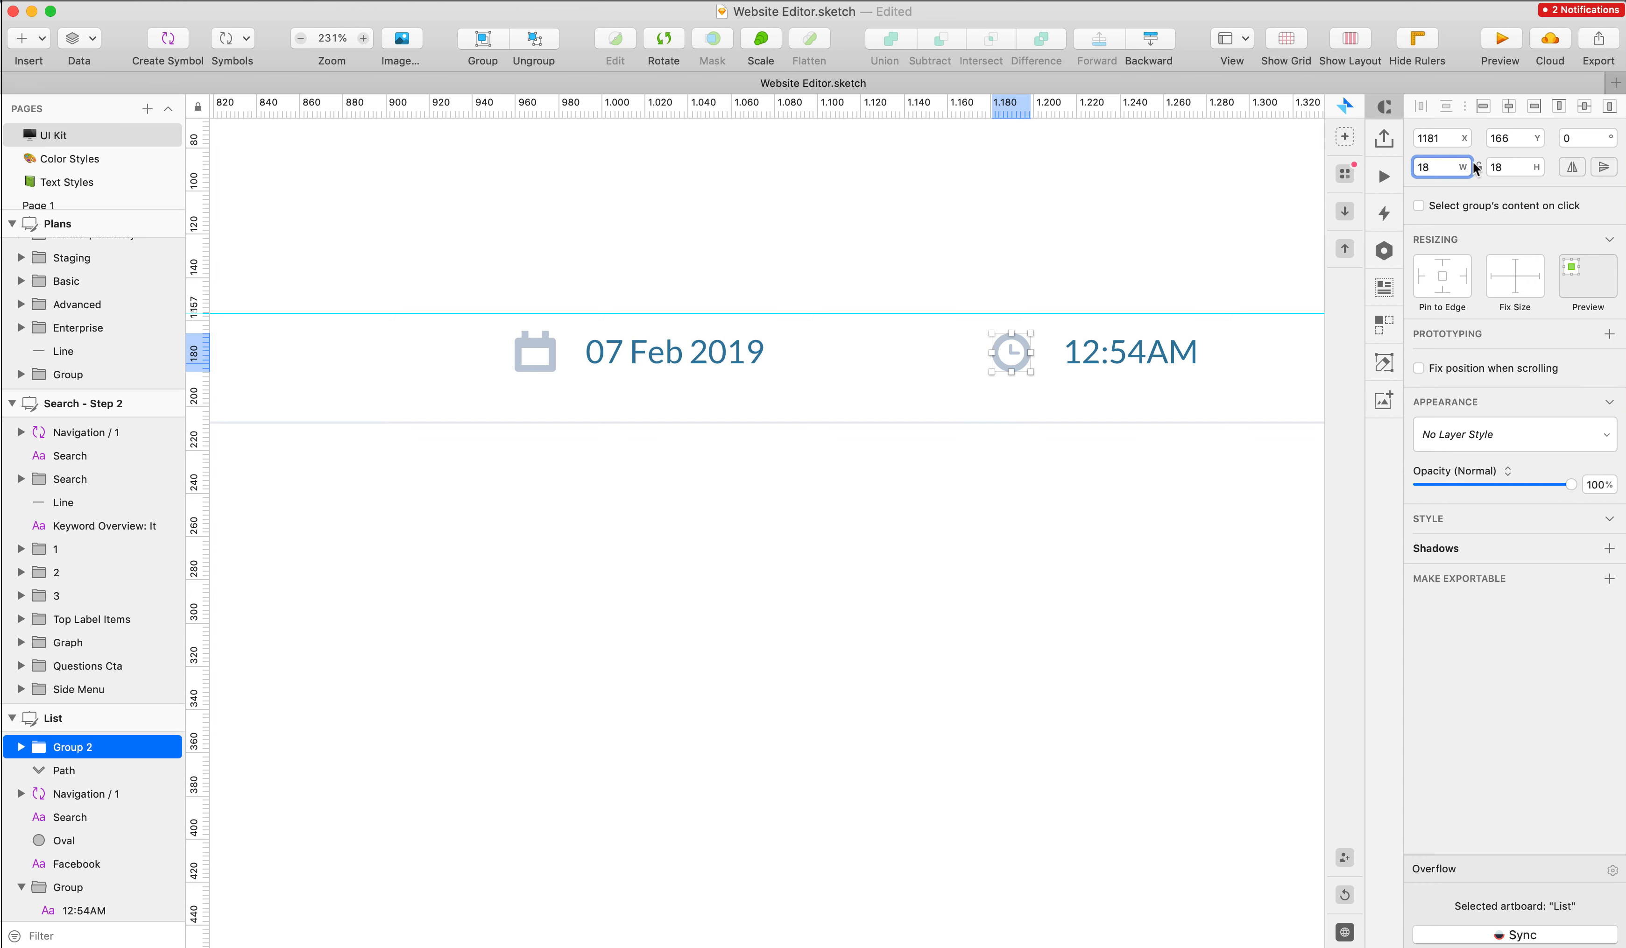
pyautogui.click(841, 483)
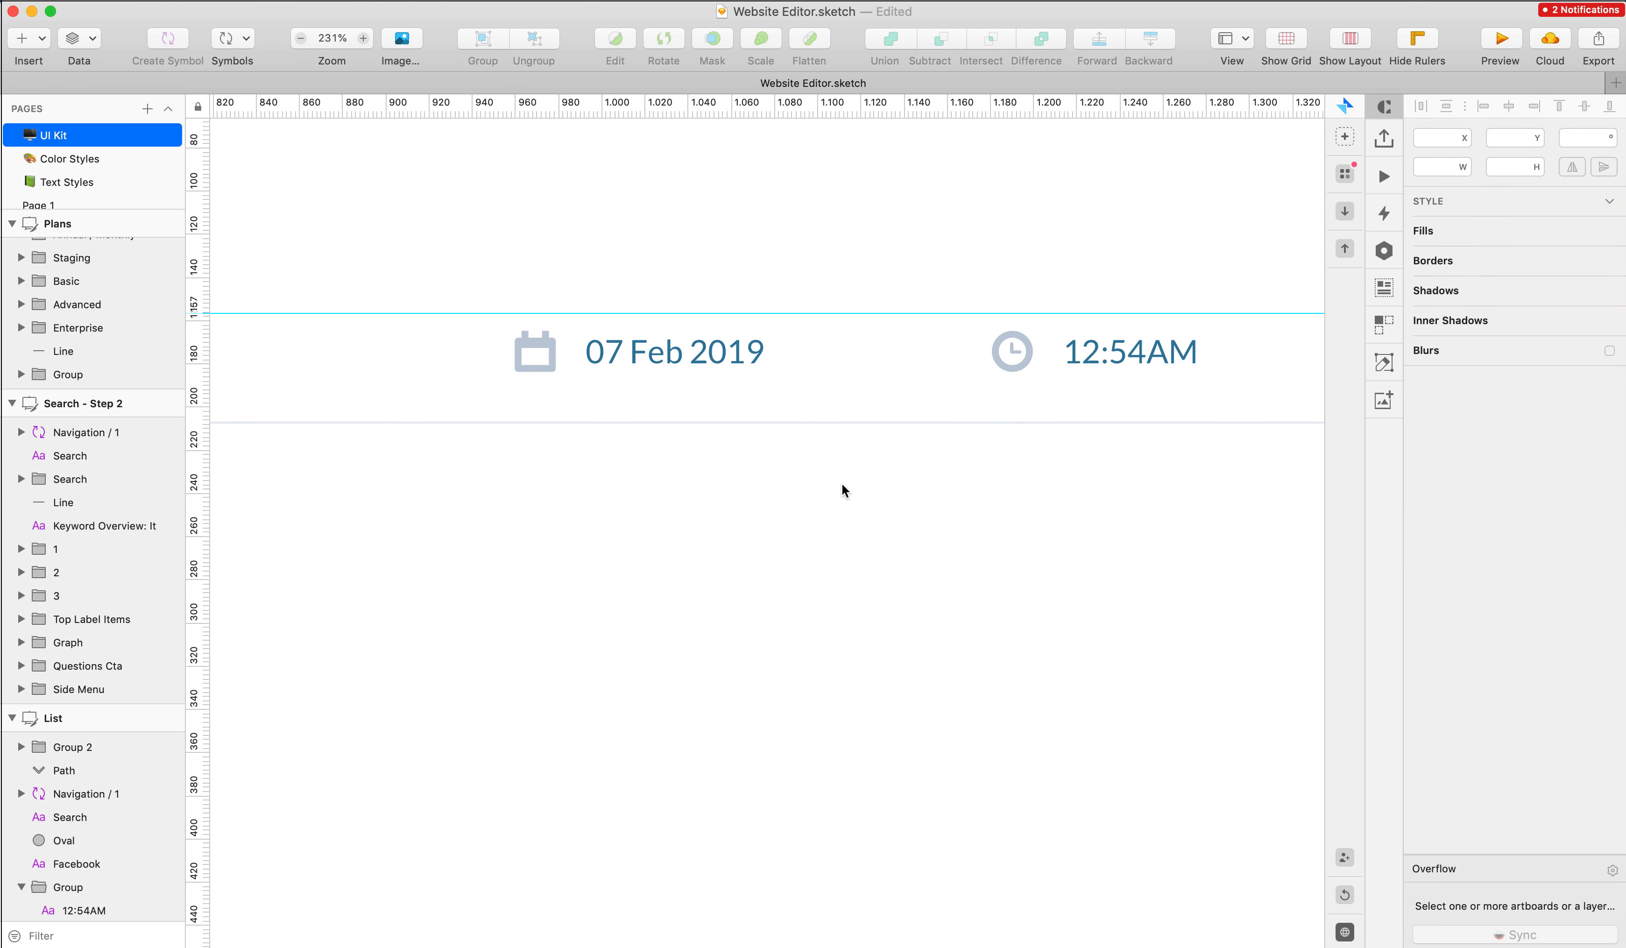
# - Replace the Facebook label with a generated sample person's name, using the Both gender option
pyautogui.scroll(-4, 841, 483)
pyautogui.scroll(-2, 841, 483)
pyautogui.hscroll(-5, 841, 483)
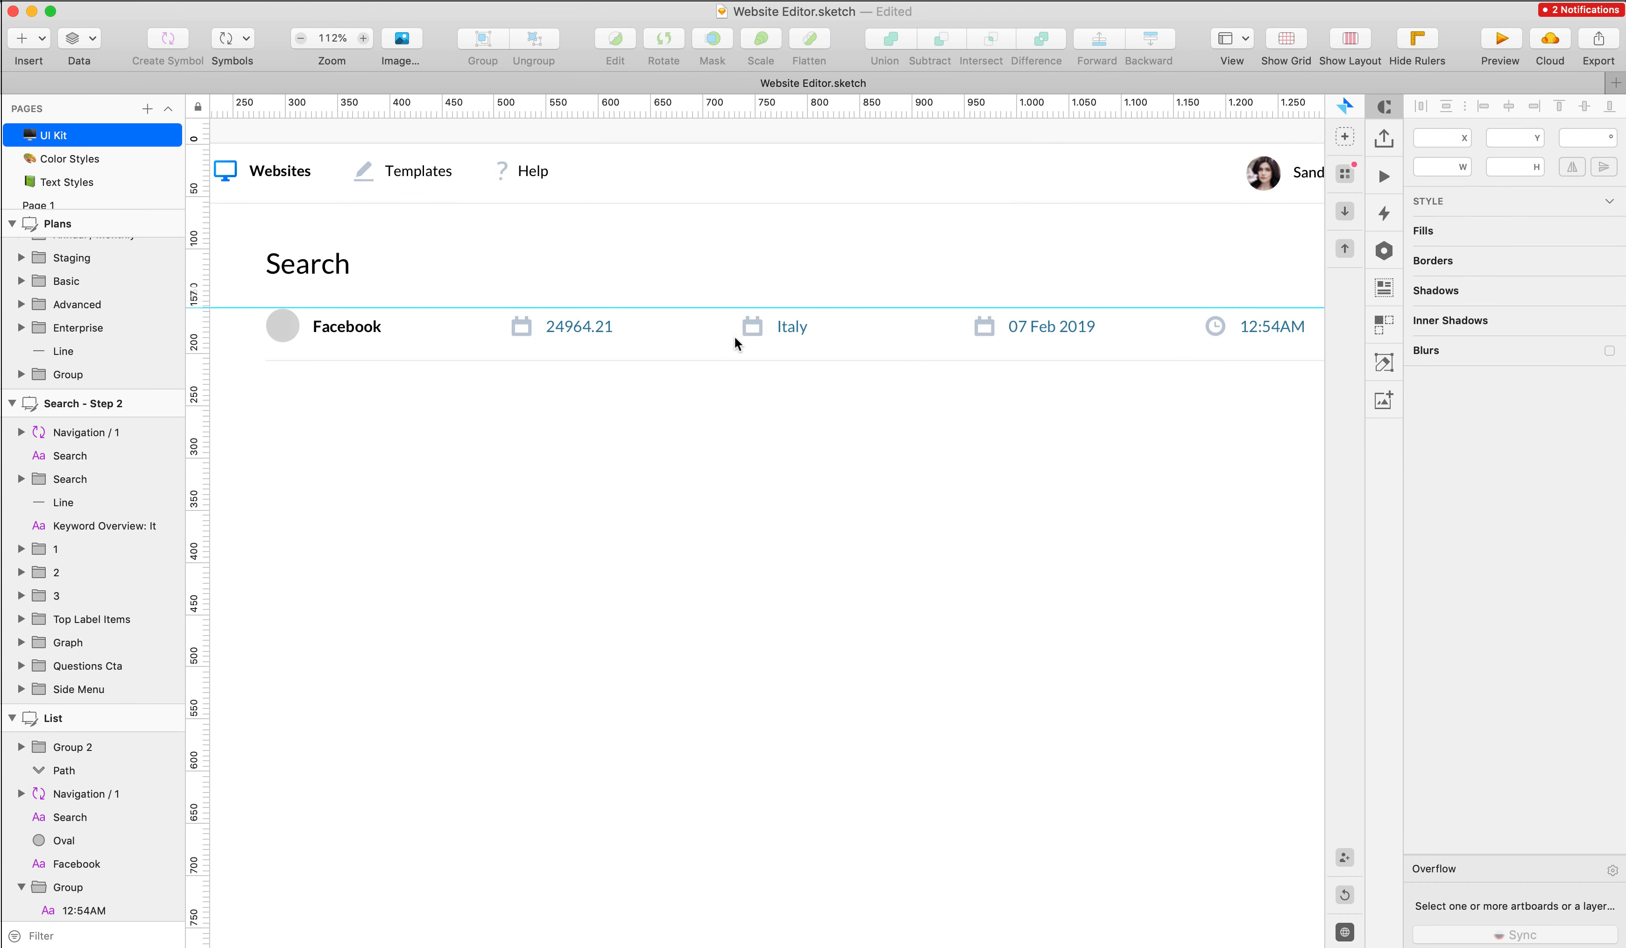
pyautogui.hscroll(-3, 676, 342)
pyautogui.scroll(-3, 675, 342)
pyautogui.scroll(4, 675, 342)
pyautogui.hscroll(-1, 676, 342)
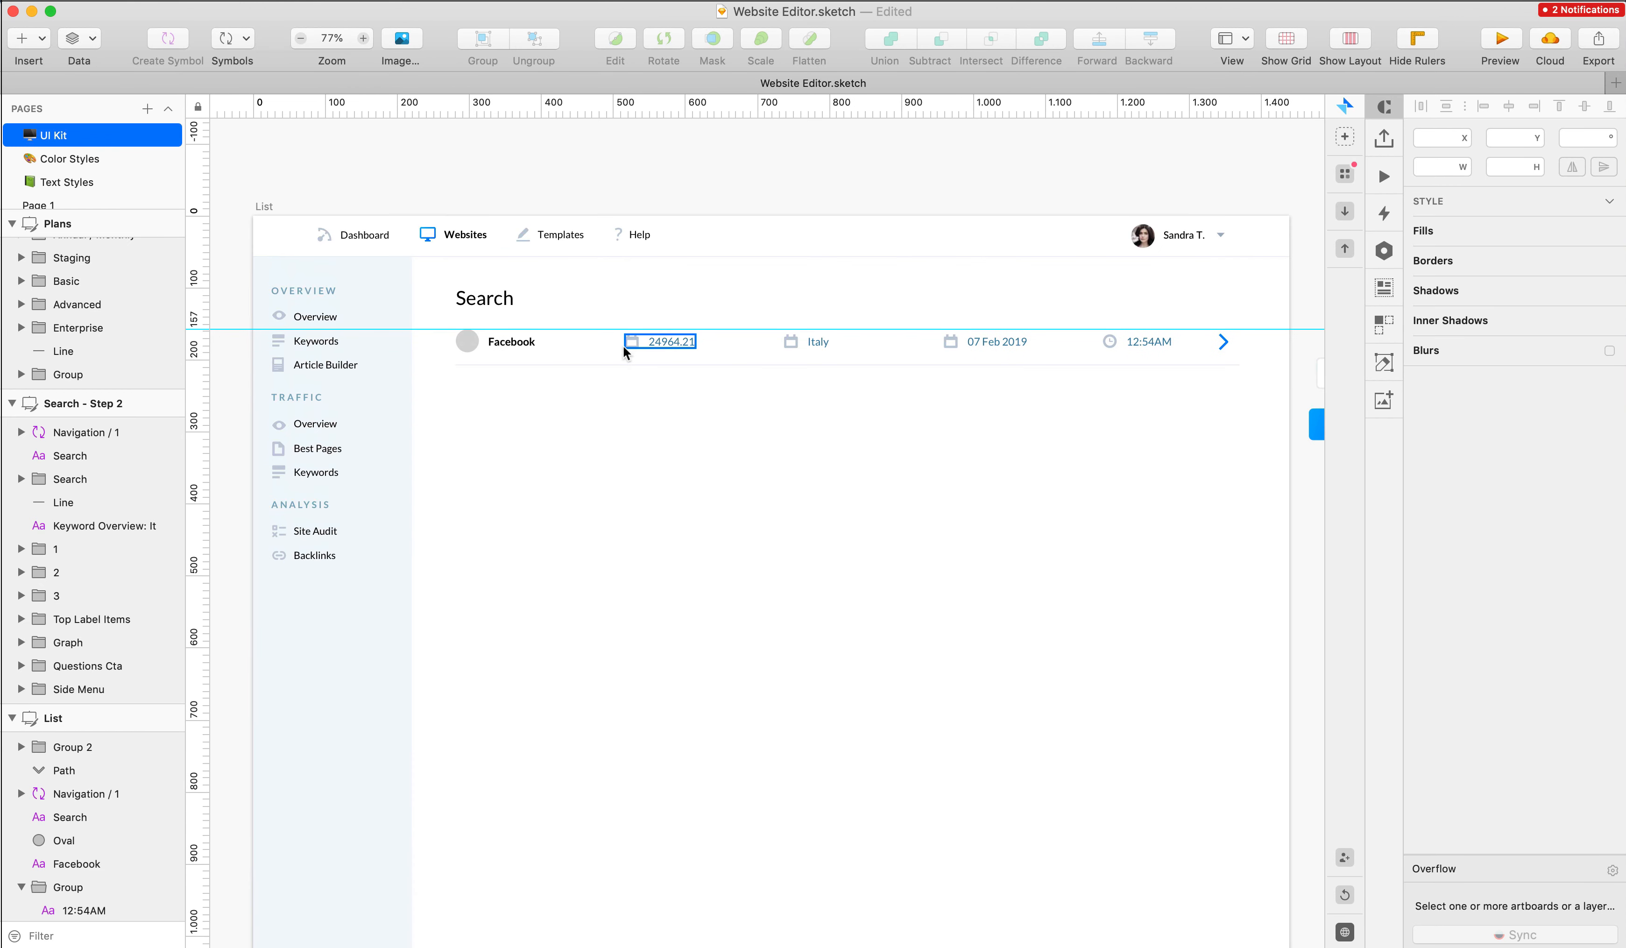
pyautogui.click(518, 335)
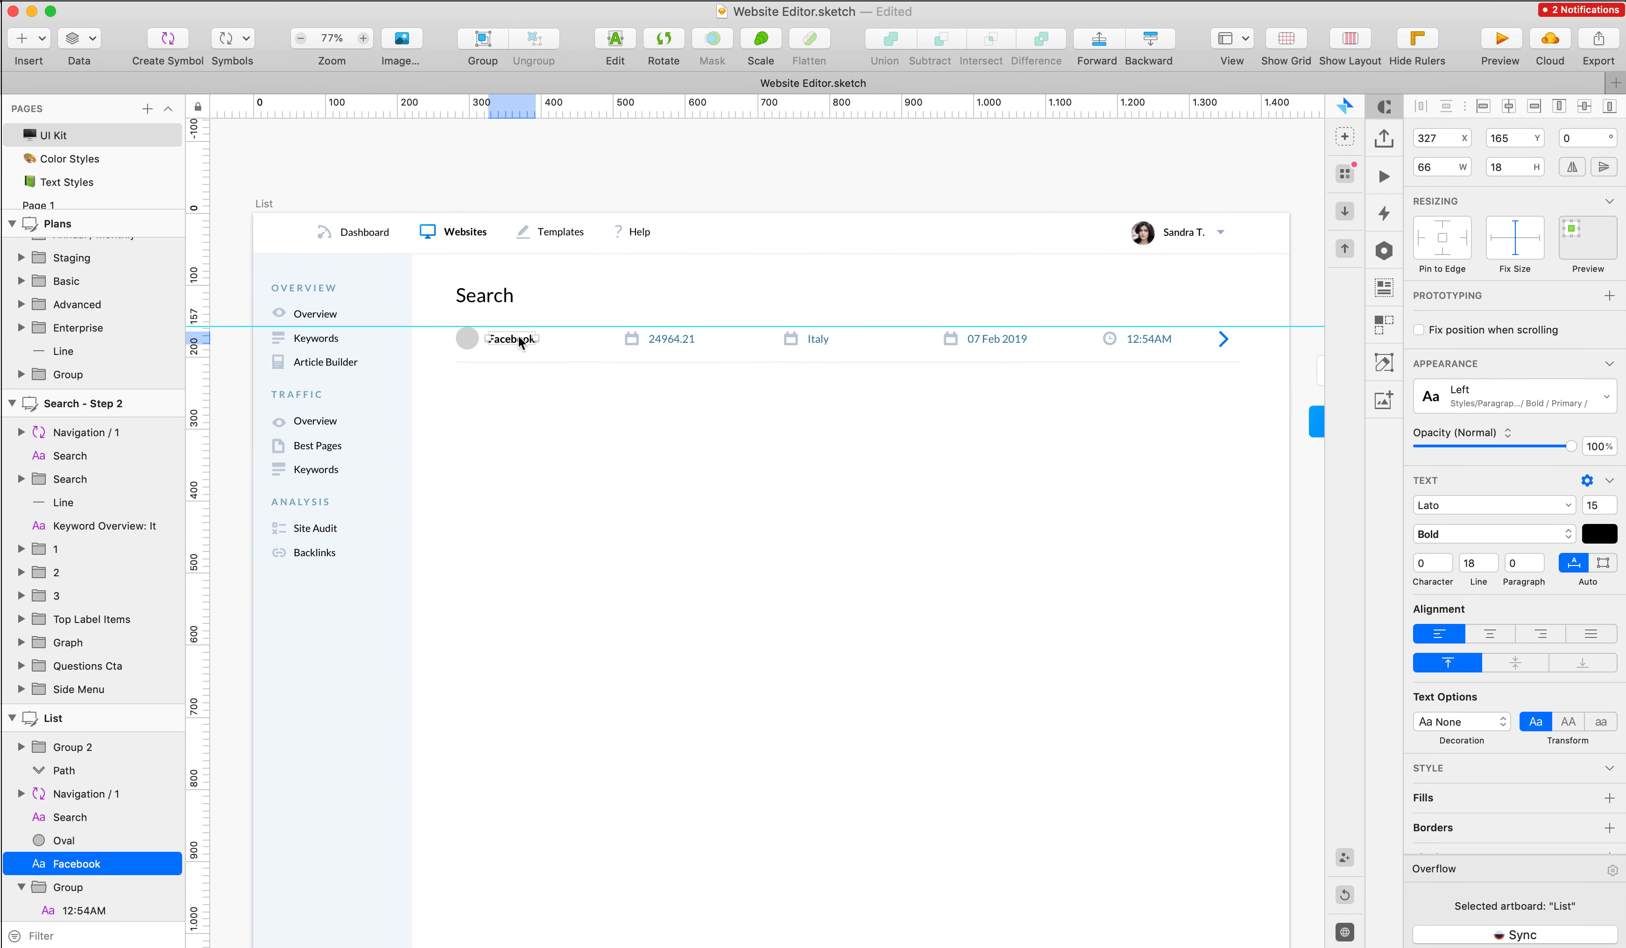
pyautogui.click(1383, 290)
pyautogui.moveTo(1210, 384)
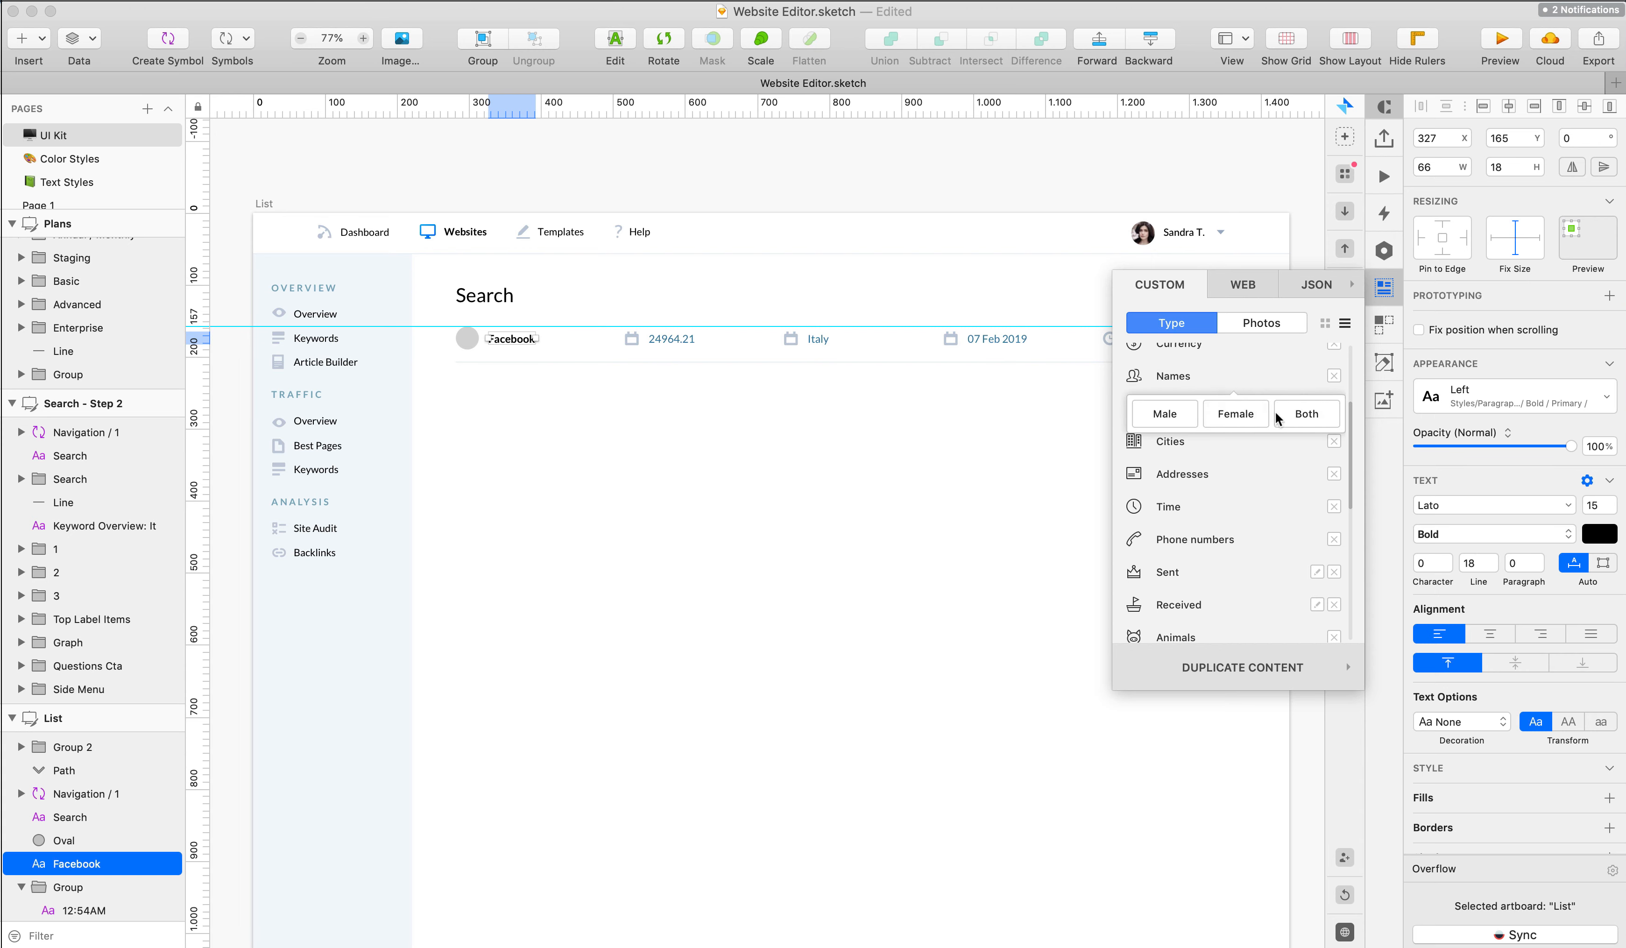
pyautogui.click(1282, 408)
pyautogui.click(800, 424)
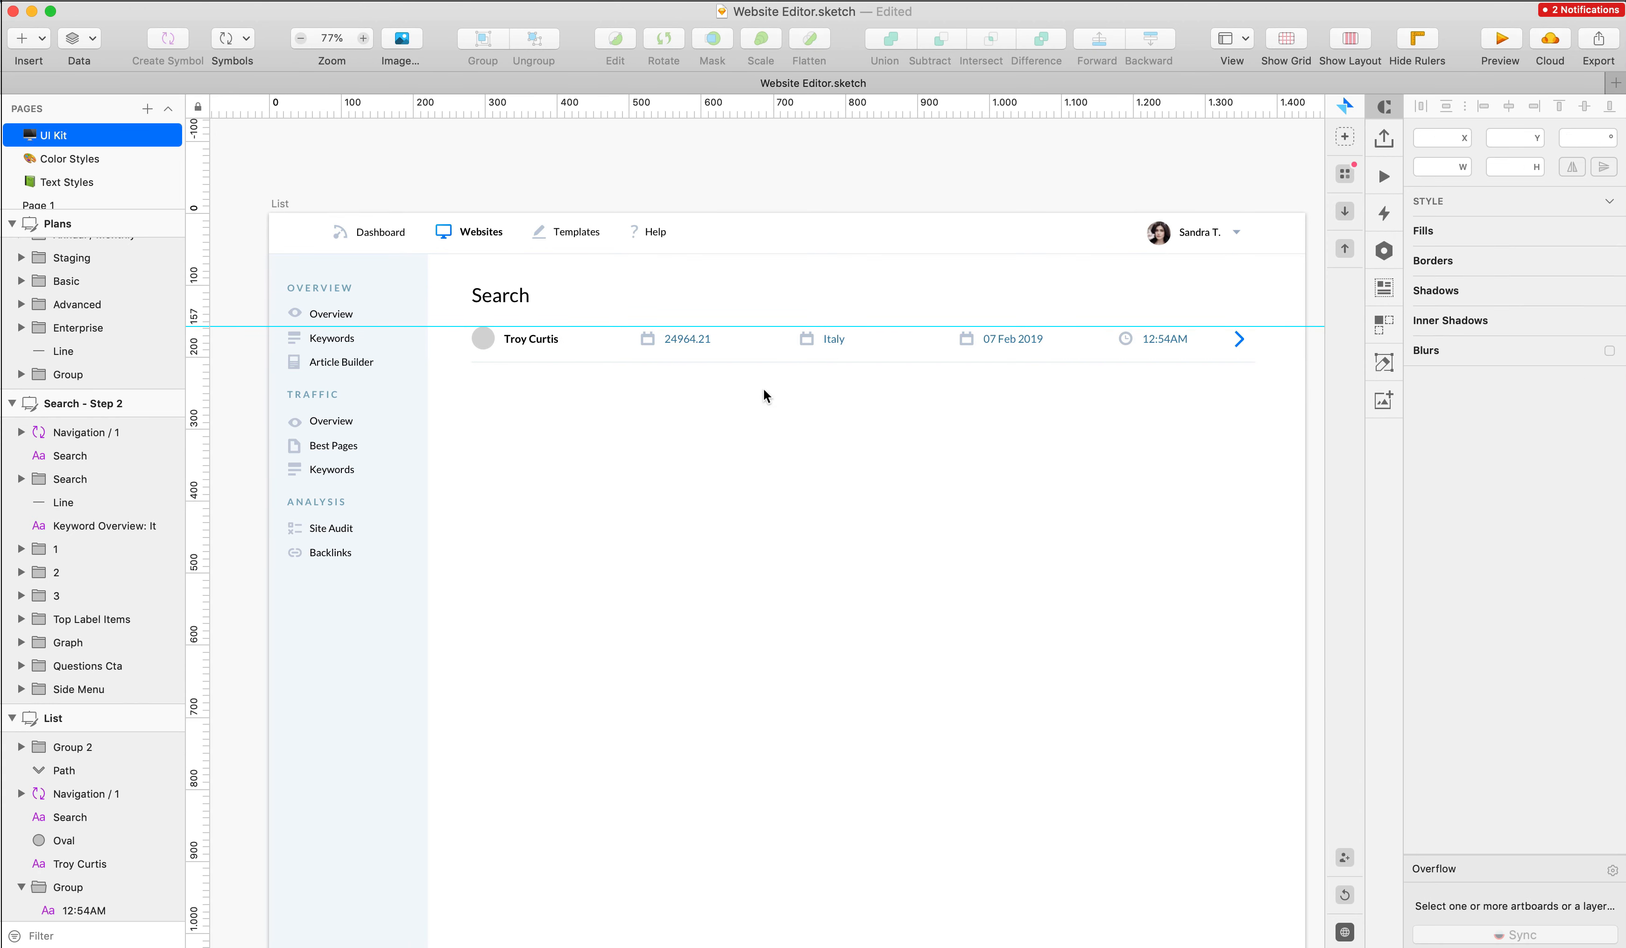
# - Switch to Nucleo, search for "italy", place the flag icon by the country value, and scale it to 23 by 17 px
pyautogui.scroll(2, 664, 332)
pyautogui.scroll(10, 665, 332)
pyautogui.press('super+Tab')
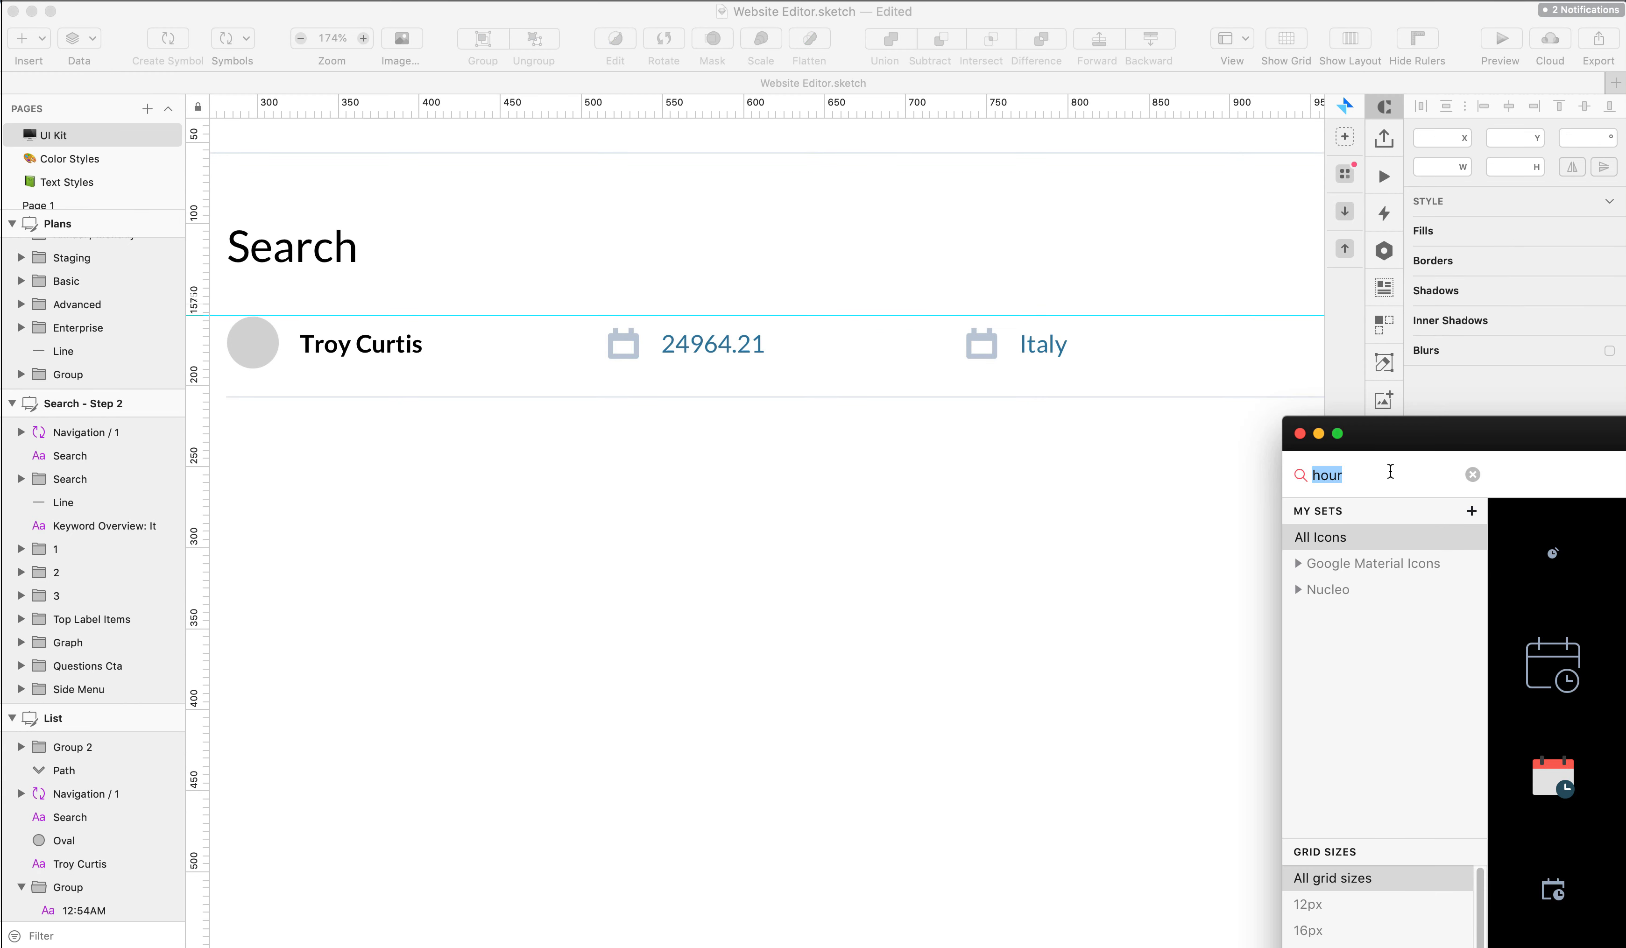
pyautogui.write('italy')
pyautogui.moveTo(1025, 410)
pyautogui.mouseDown()
pyautogui.moveTo(995, 509)
pyautogui.moveTo(989, 394)
pyautogui.mouseUp()
pyautogui.click(755, 40)
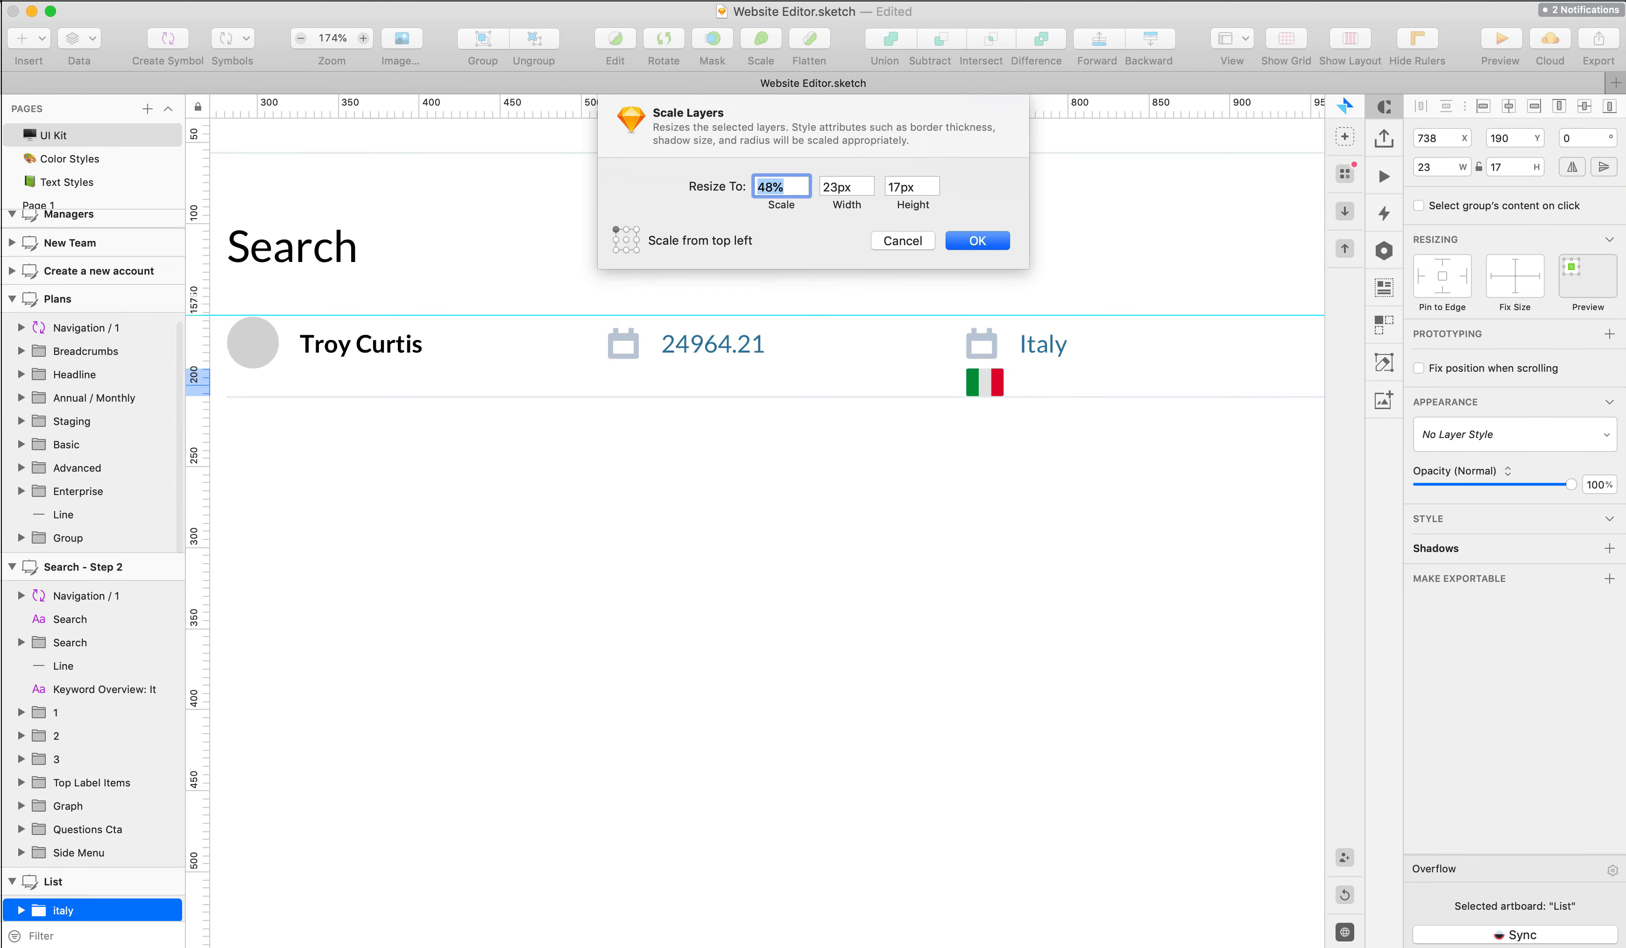
pyautogui.press('Return')
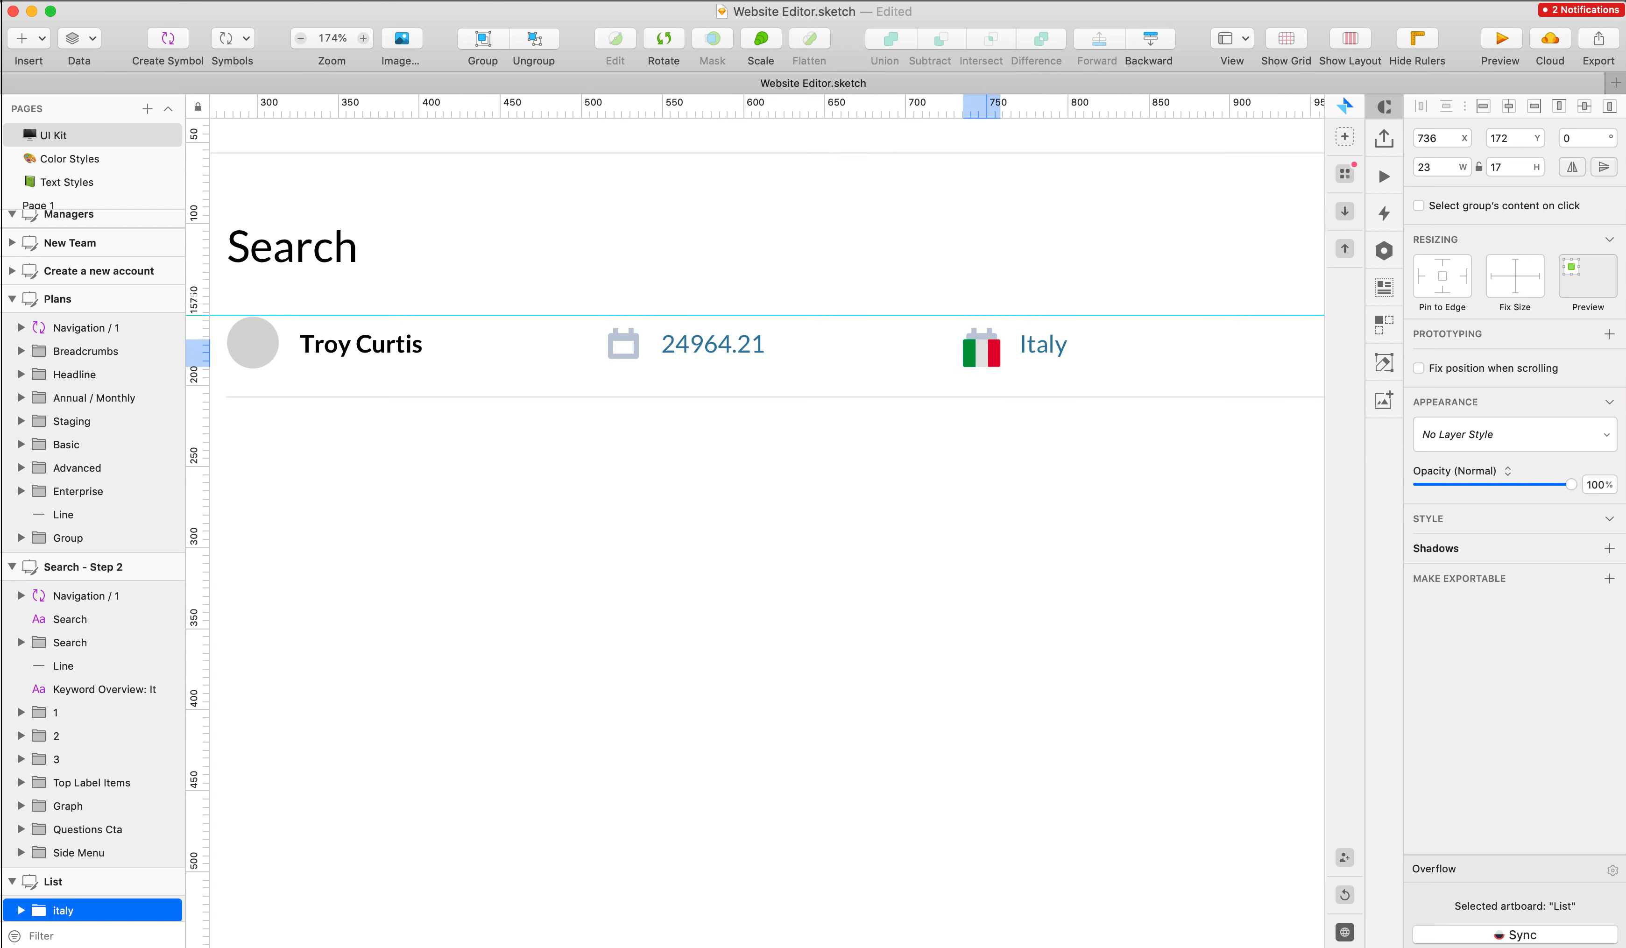
# - Delete the calendar shape beside Italy and move the flag up into its place, in line with the text
pyautogui.doubleClick(980, 338)
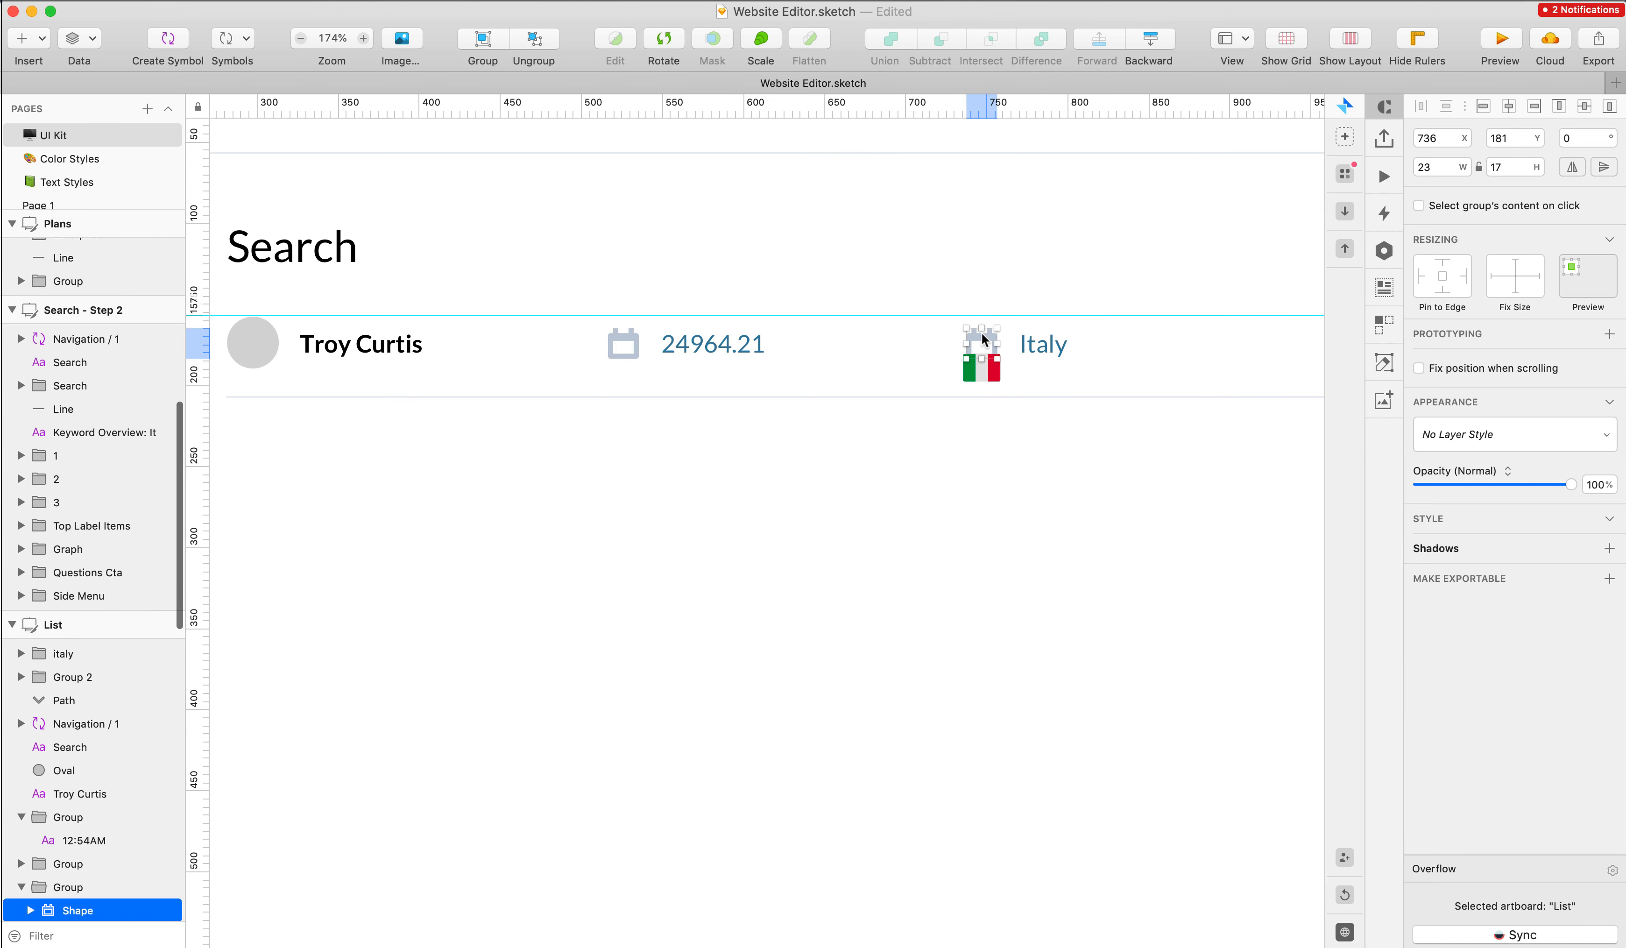
pyautogui.press('Delete')
pyautogui.moveTo(970, 373); pyautogui.dragTo(970, 349)
pyautogui.press('Down')
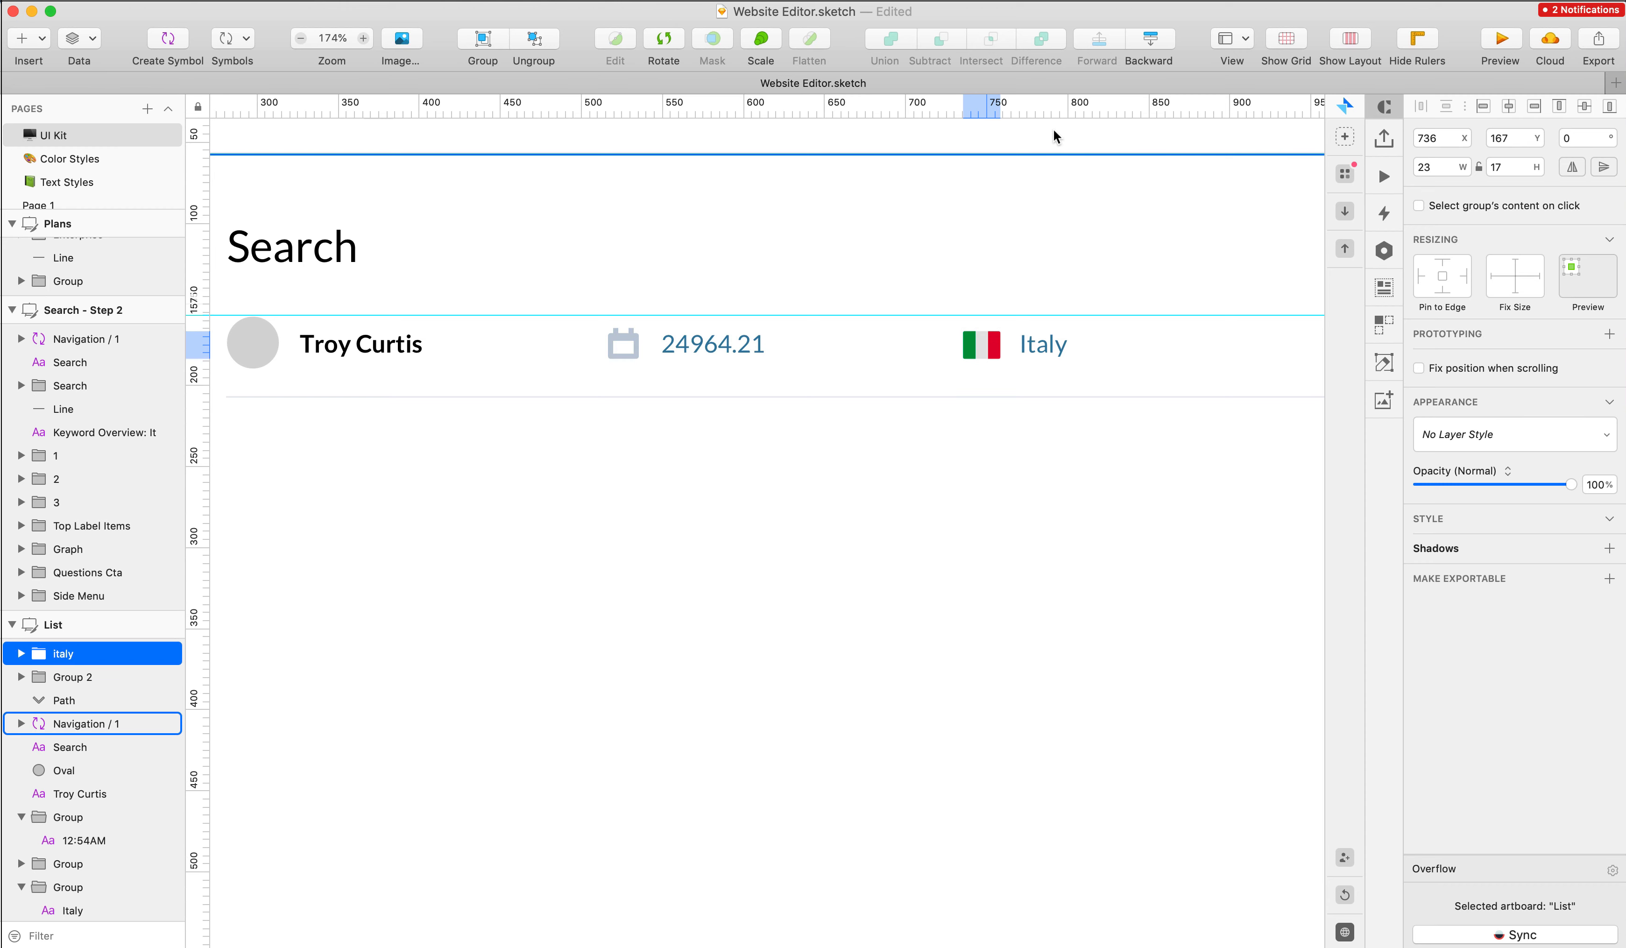
# - Replace the row's plain number with a generated currency amount, using the $ symbol, decimals and the 1000+ range
pyautogui.click(629, 361)
pyautogui.doubleClick(706, 341)
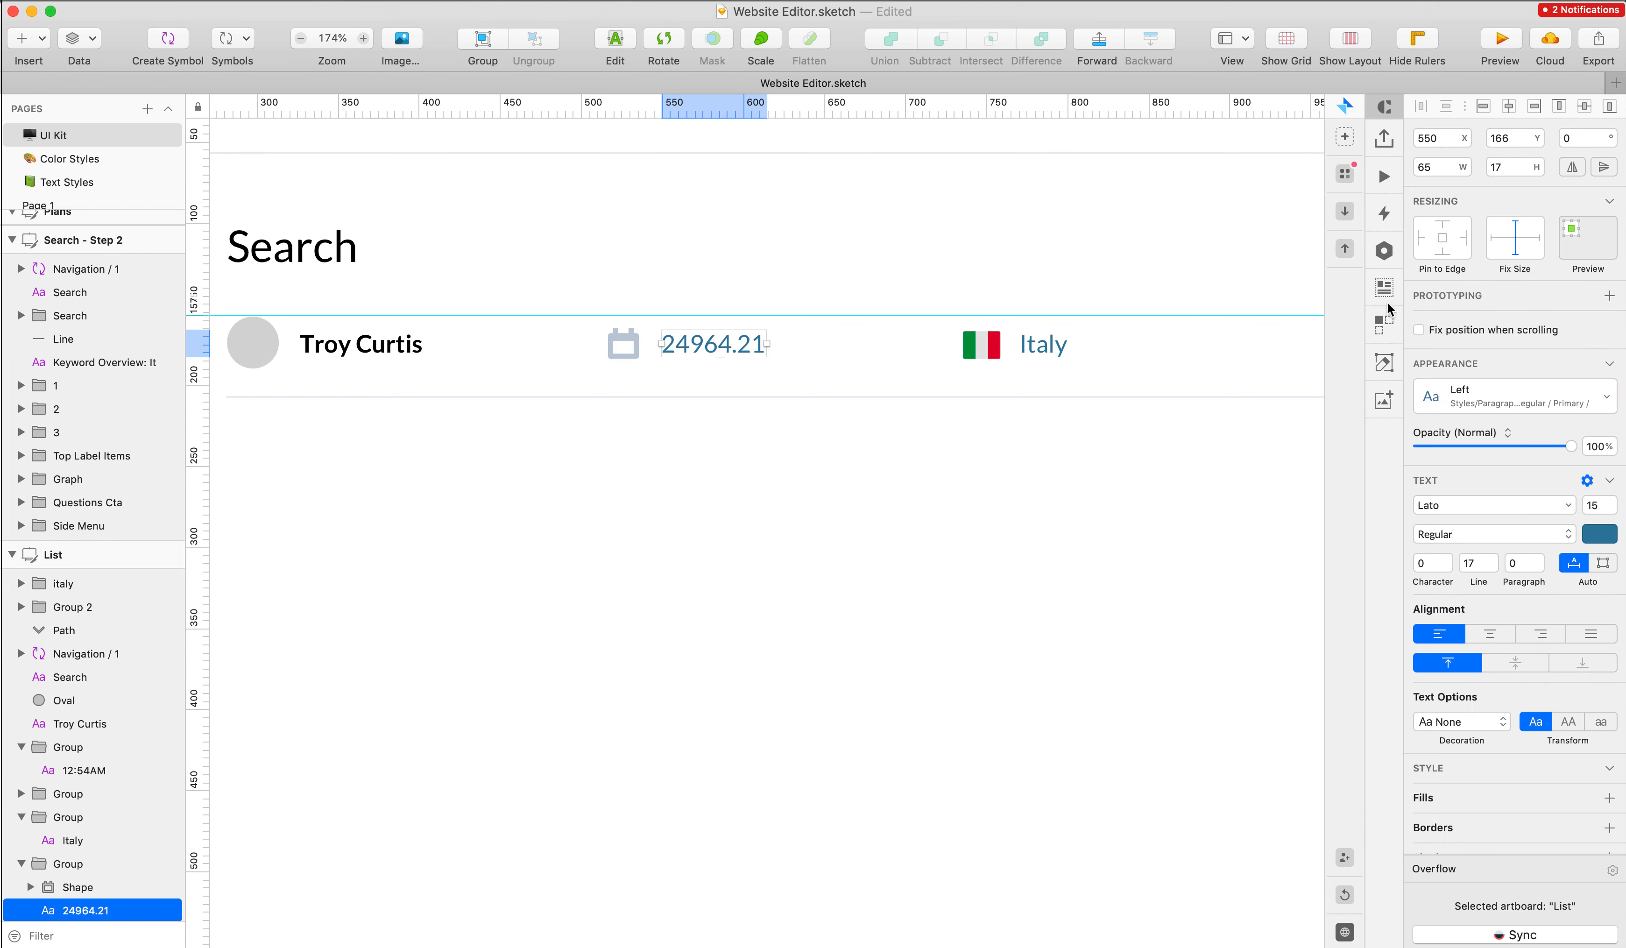
pyautogui.click(1385, 287)
pyautogui.scroll(5, 1237, 469)
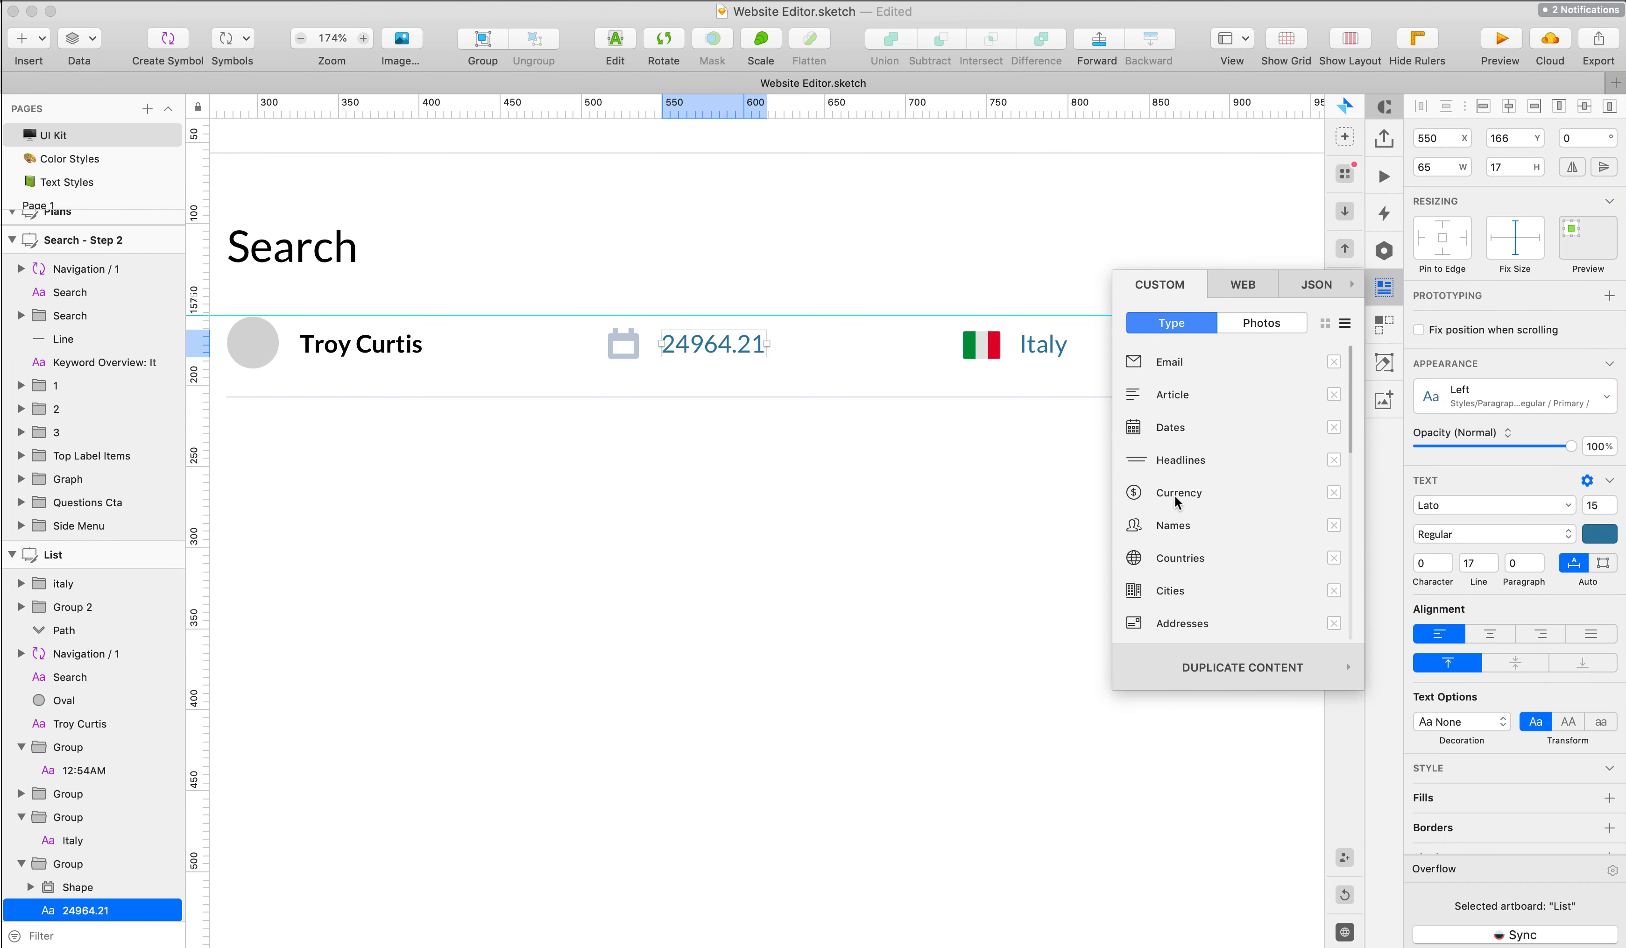
pyautogui.moveTo(1175, 494)
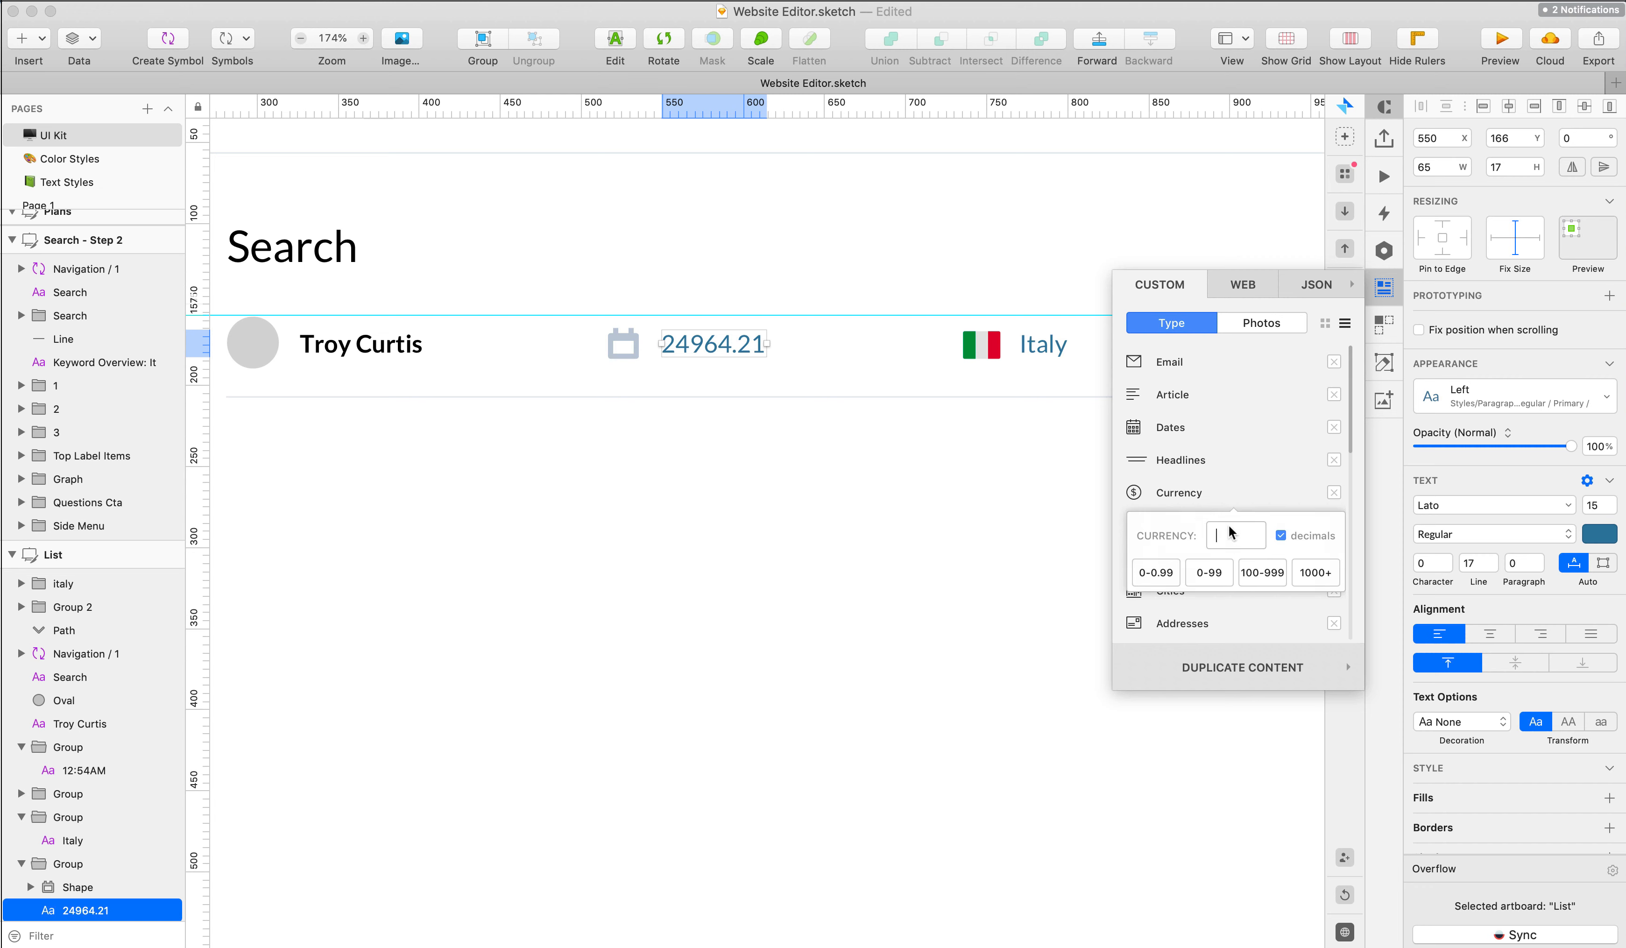
pyautogui.click(1312, 573)
pyautogui.click(689, 518)
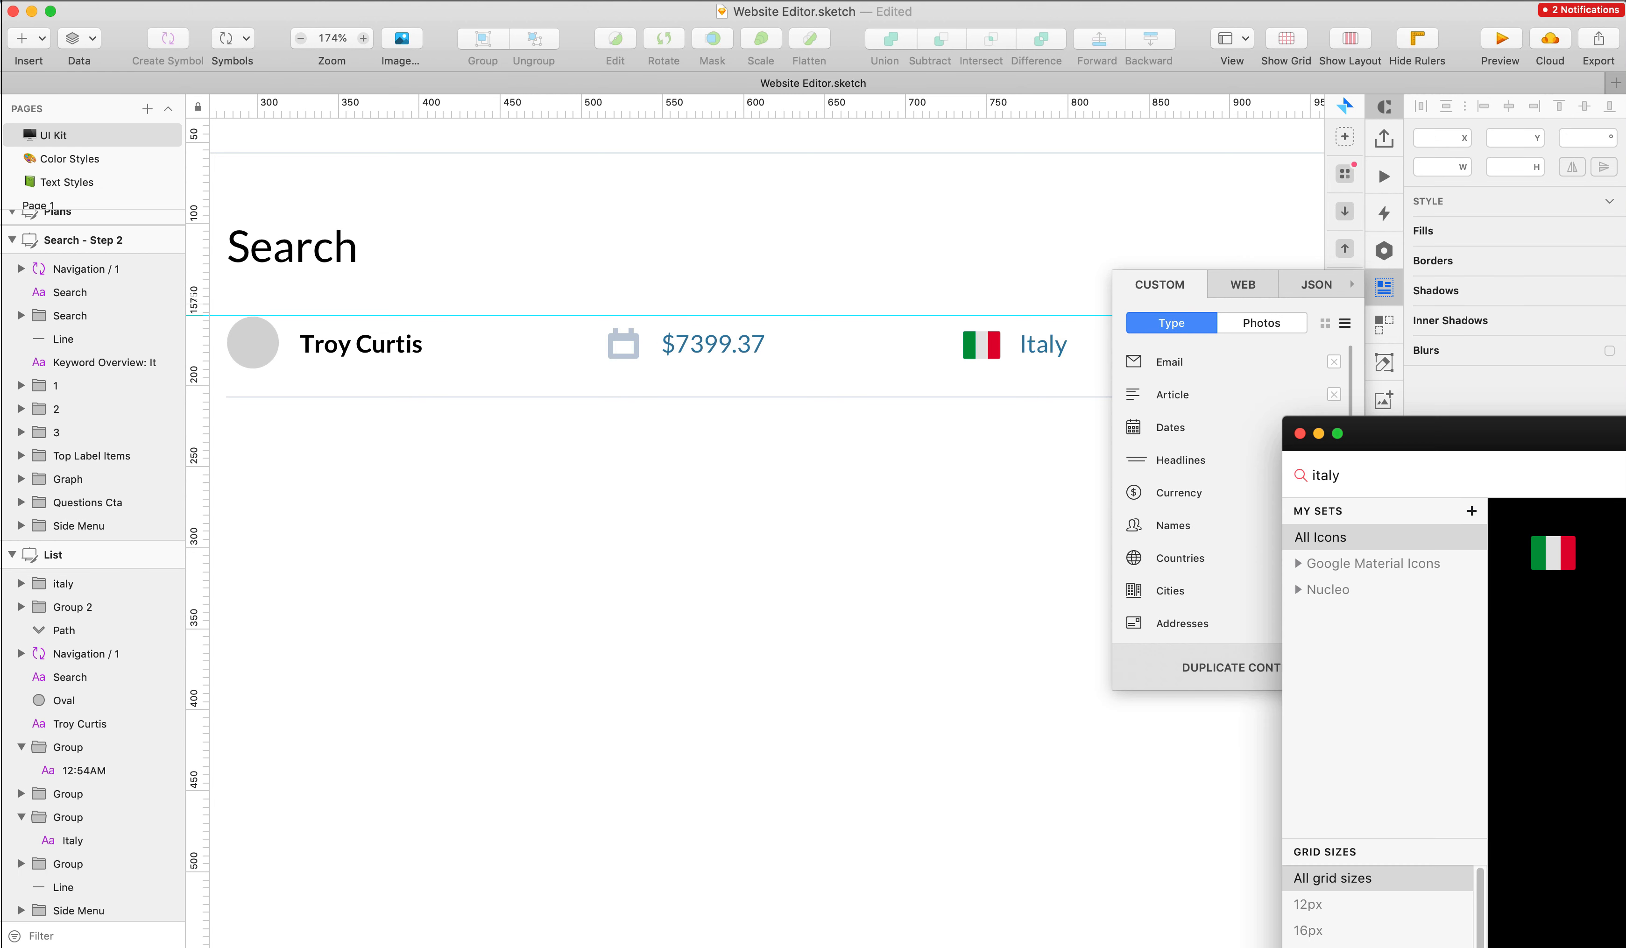
# - Search Nucleo for "dollar" and place the currency-dollar icon beside the amount's calendar icon
pyautogui.click(1361, 485)
pyautogui.write('dollar')
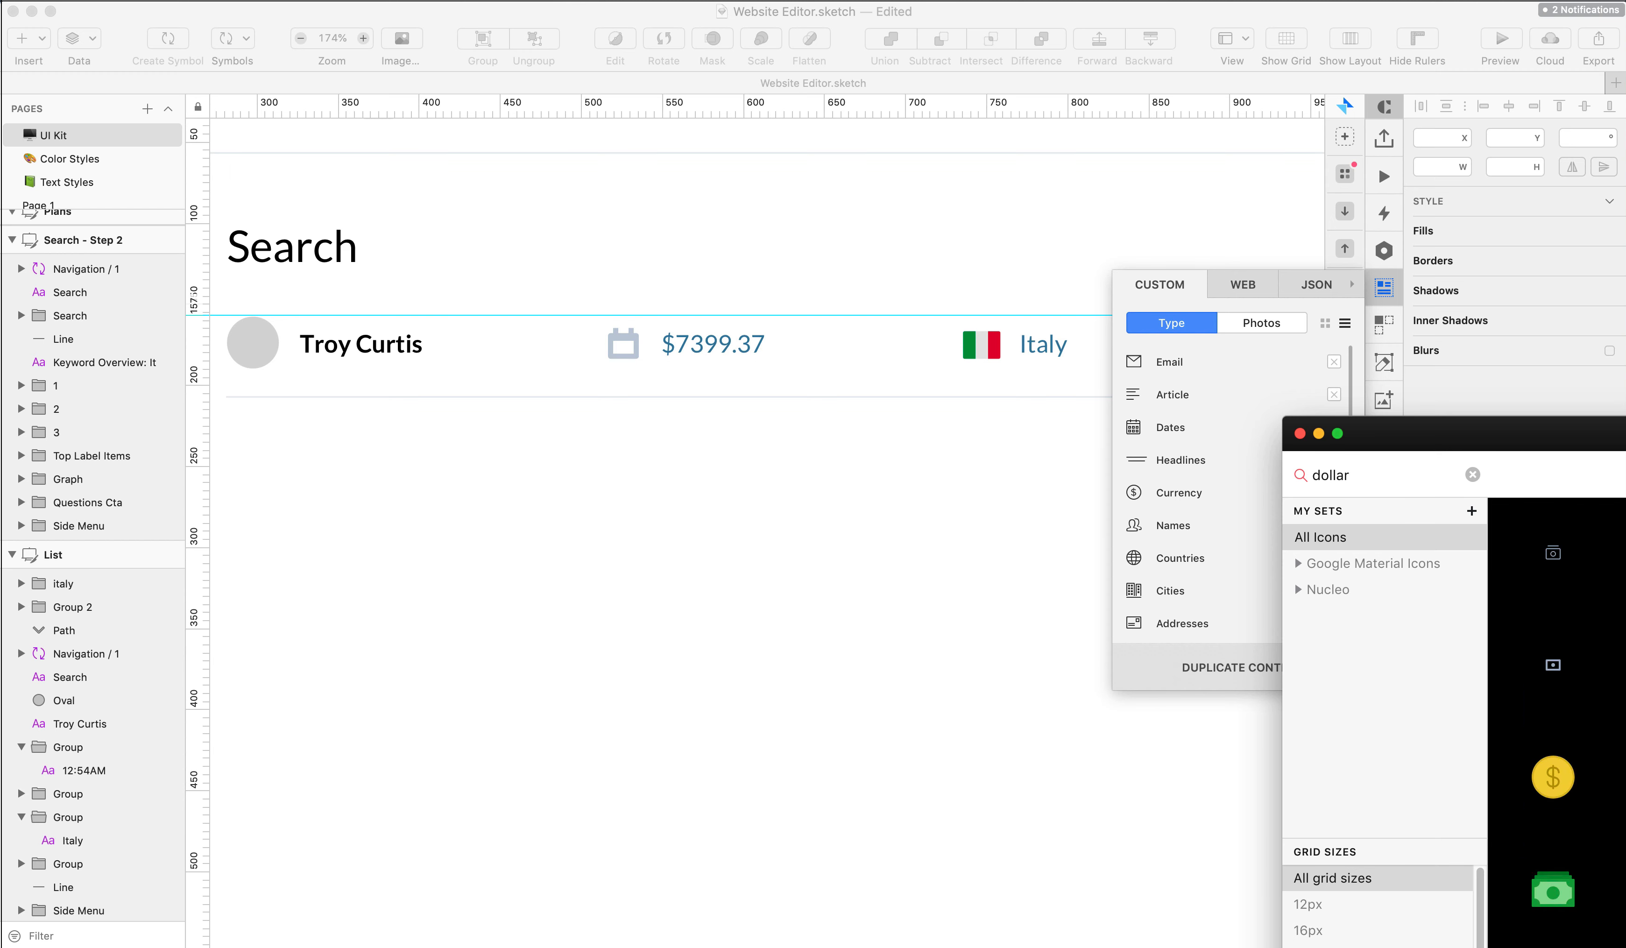
pyautogui.moveTo(577, 341); pyautogui.dragTo(572, 324)
pyautogui.scroll(10, 573, 323)
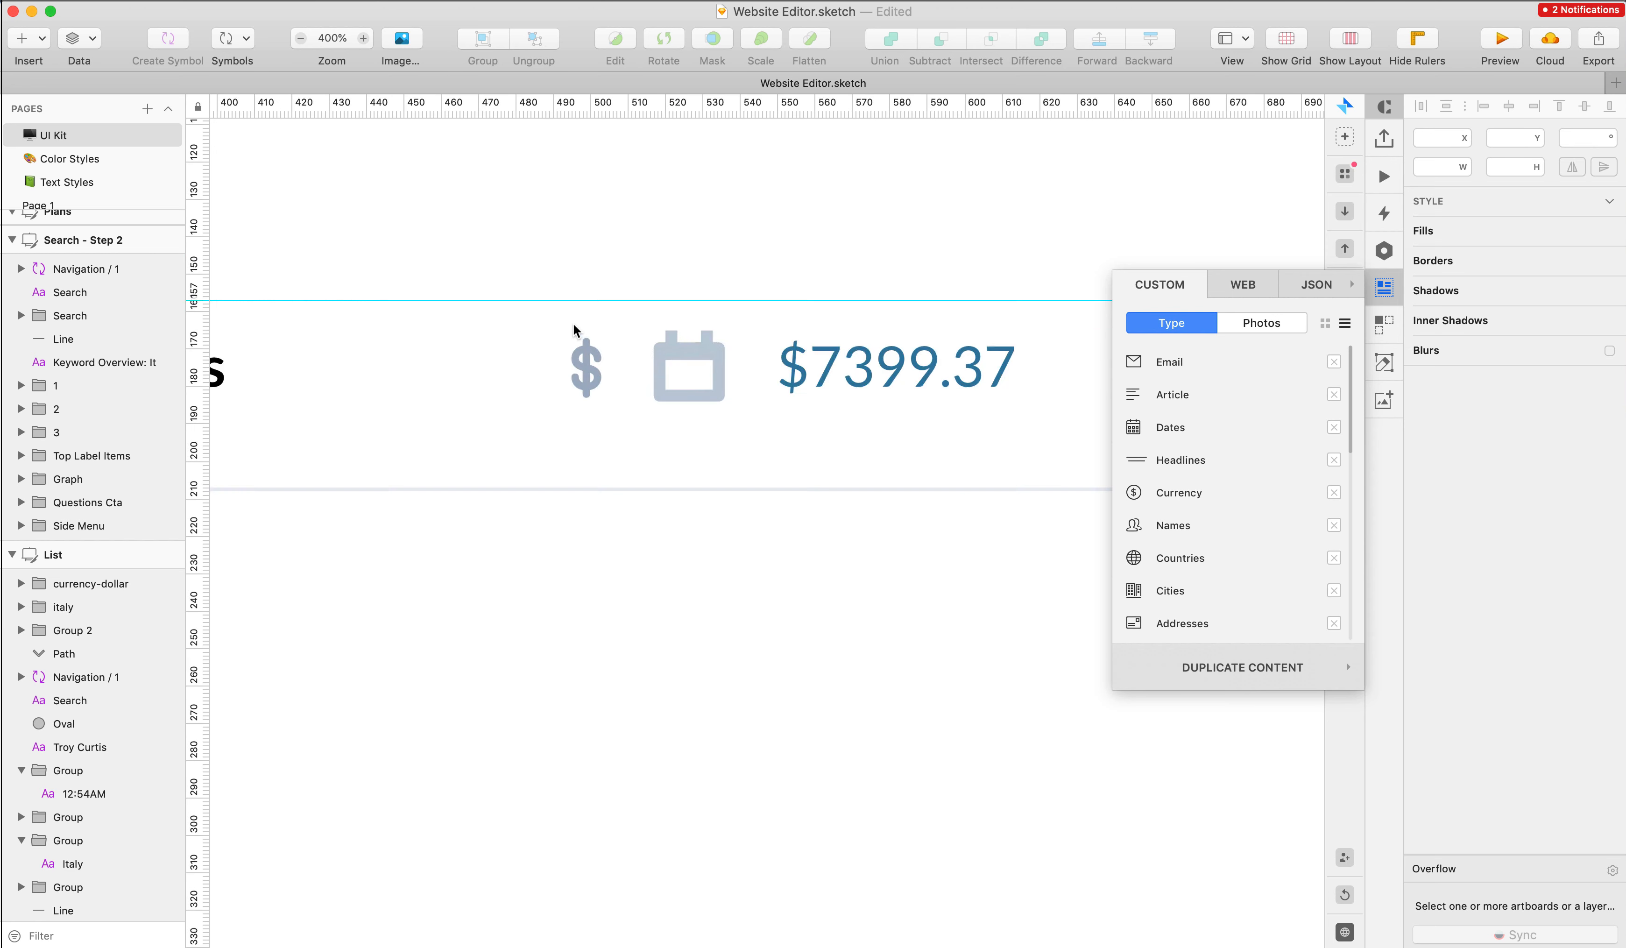
# - Ungroup the dollar icon and recolour its shape with the neighbouring calendar icon's fill, C2CBD8
pyautogui.moveTo(642, 395); pyautogui.dragTo(656, 398)
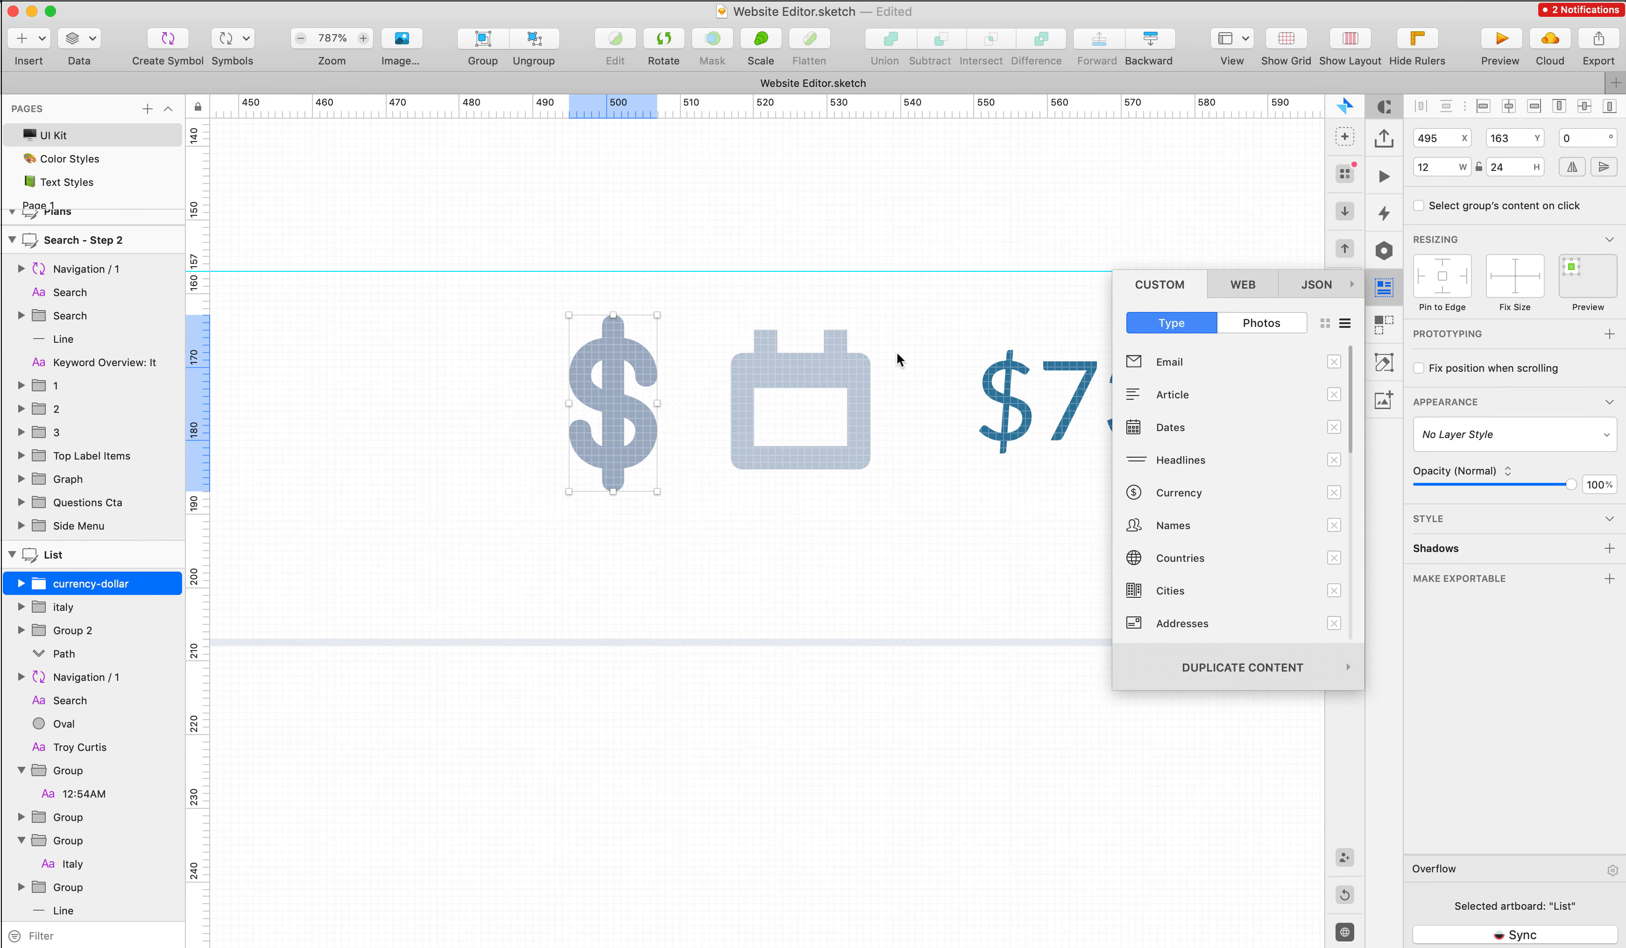
pyautogui.press('super+shift+g')
pyautogui.click(1449, 535)
pyautogui.click(1426, 776)
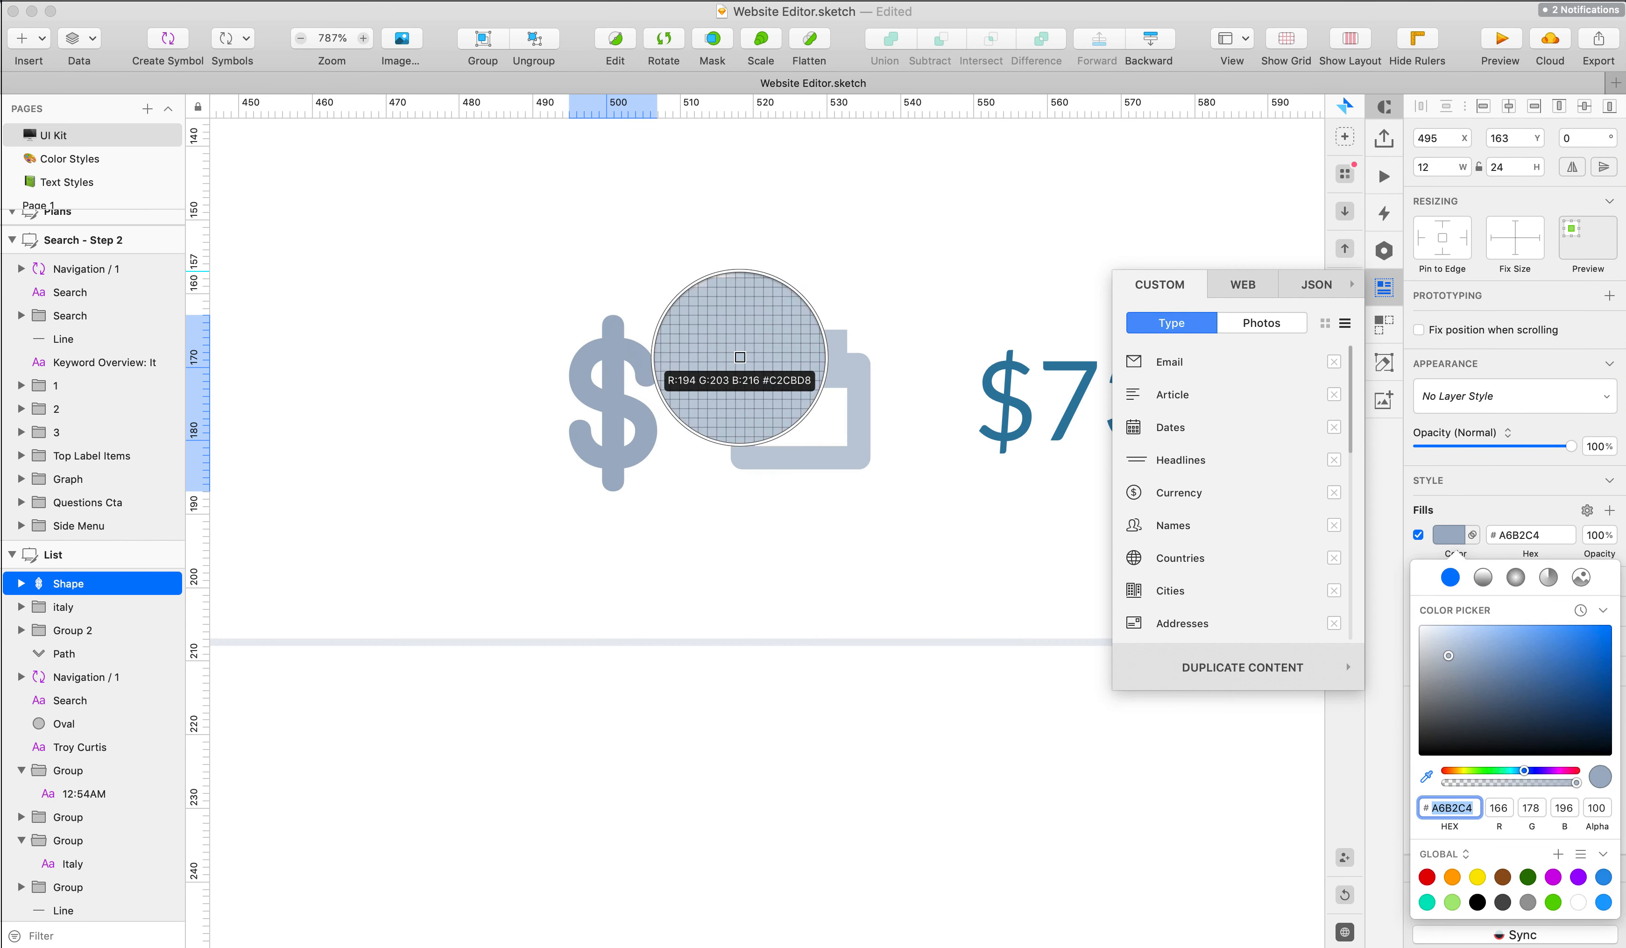
pyautogui.click(743, 352)
# - Move the dollar icon onto the calendar icon beside the amount and delete that calendar shape
pyautogui.moveTo(634, 358); pyautogui.dragTo(844, 358)
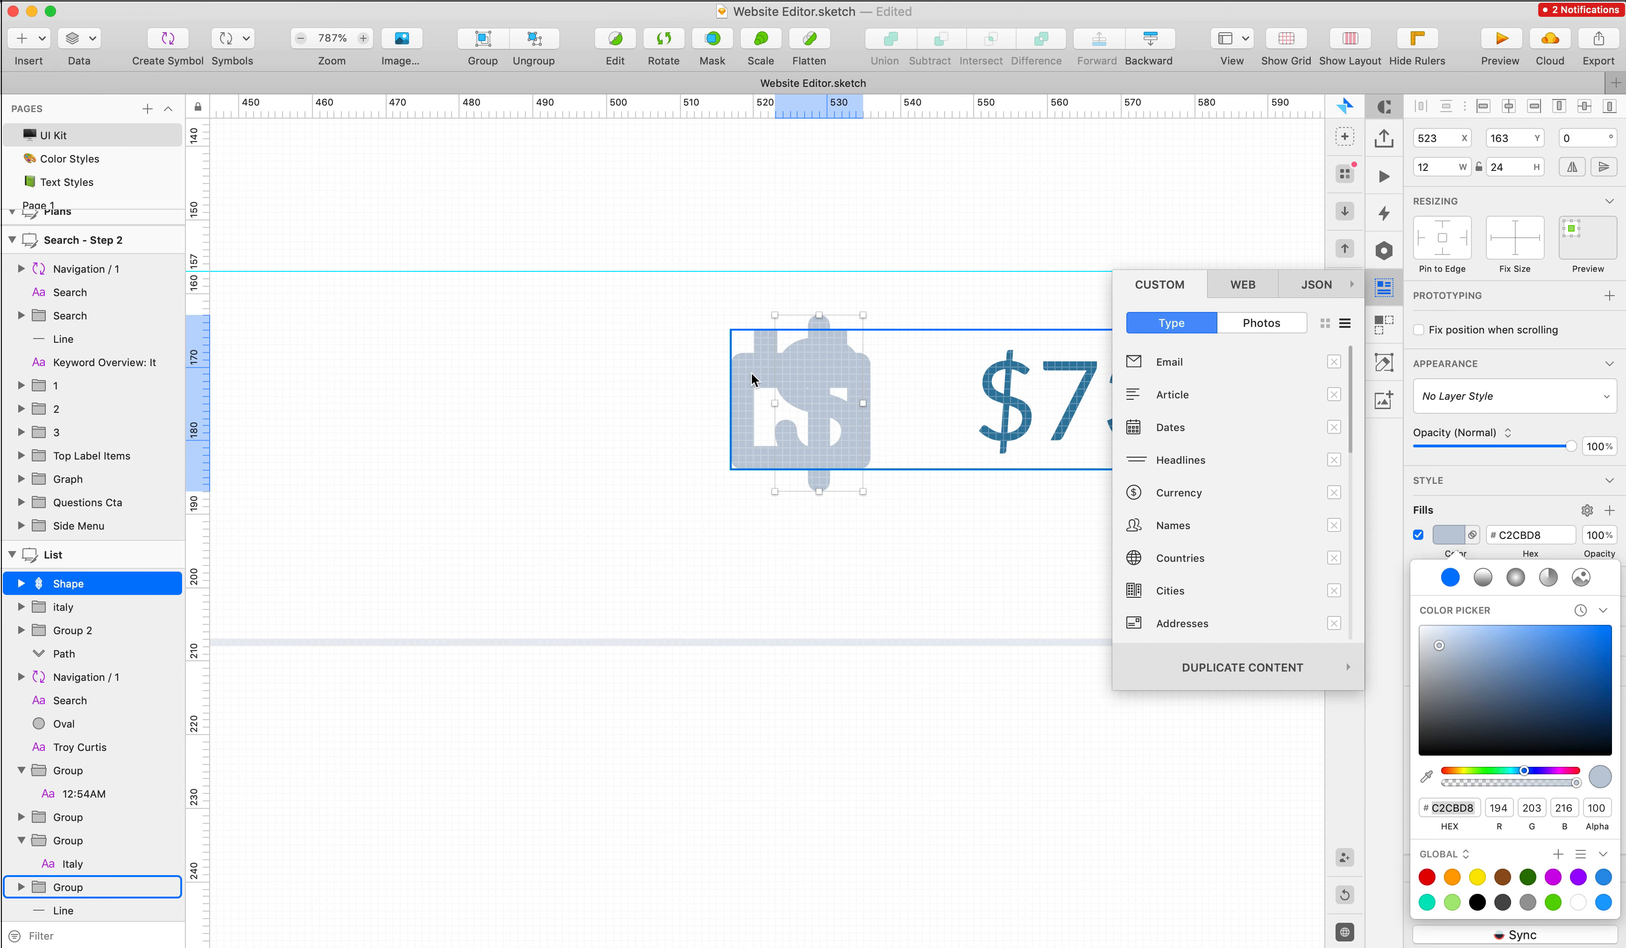
pyautogui.doubleClick(752, 374)
pyautogui.press('BackSpace')
pyautogui.scroll(-5, 751, 374)
pyautogui.scroll(-5, 605, 393)
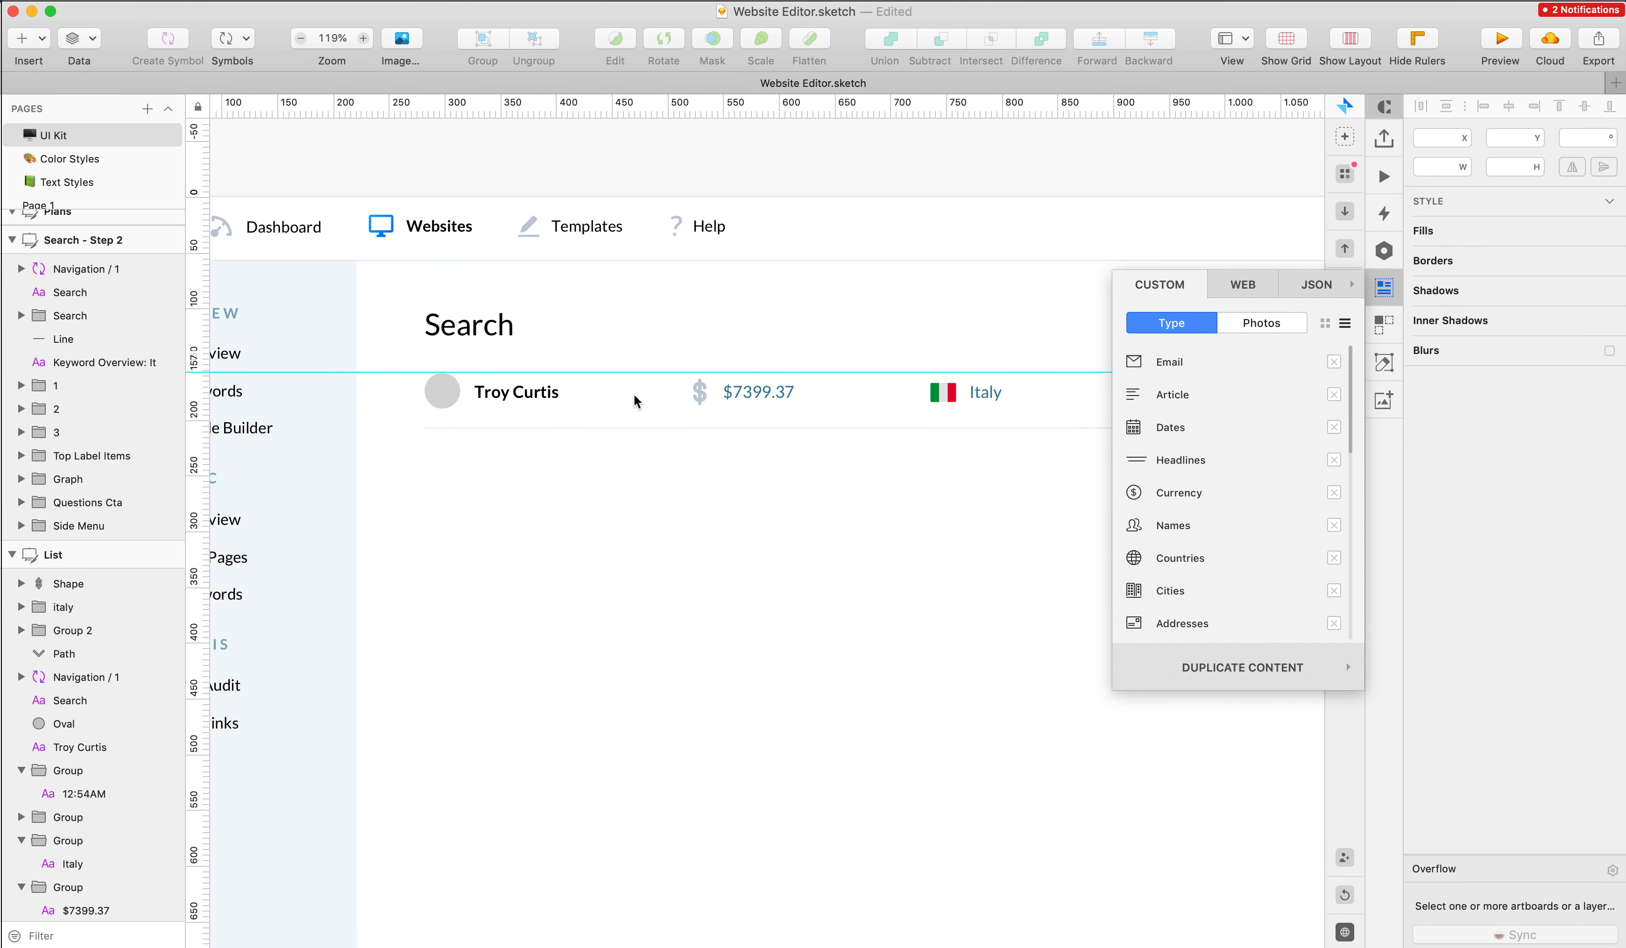
# - Ungroup the leftover groups around the dollar amount text and the Italy text
pyautogui.moveTo(635, 394); pyautogui.dragTo(798, 402)
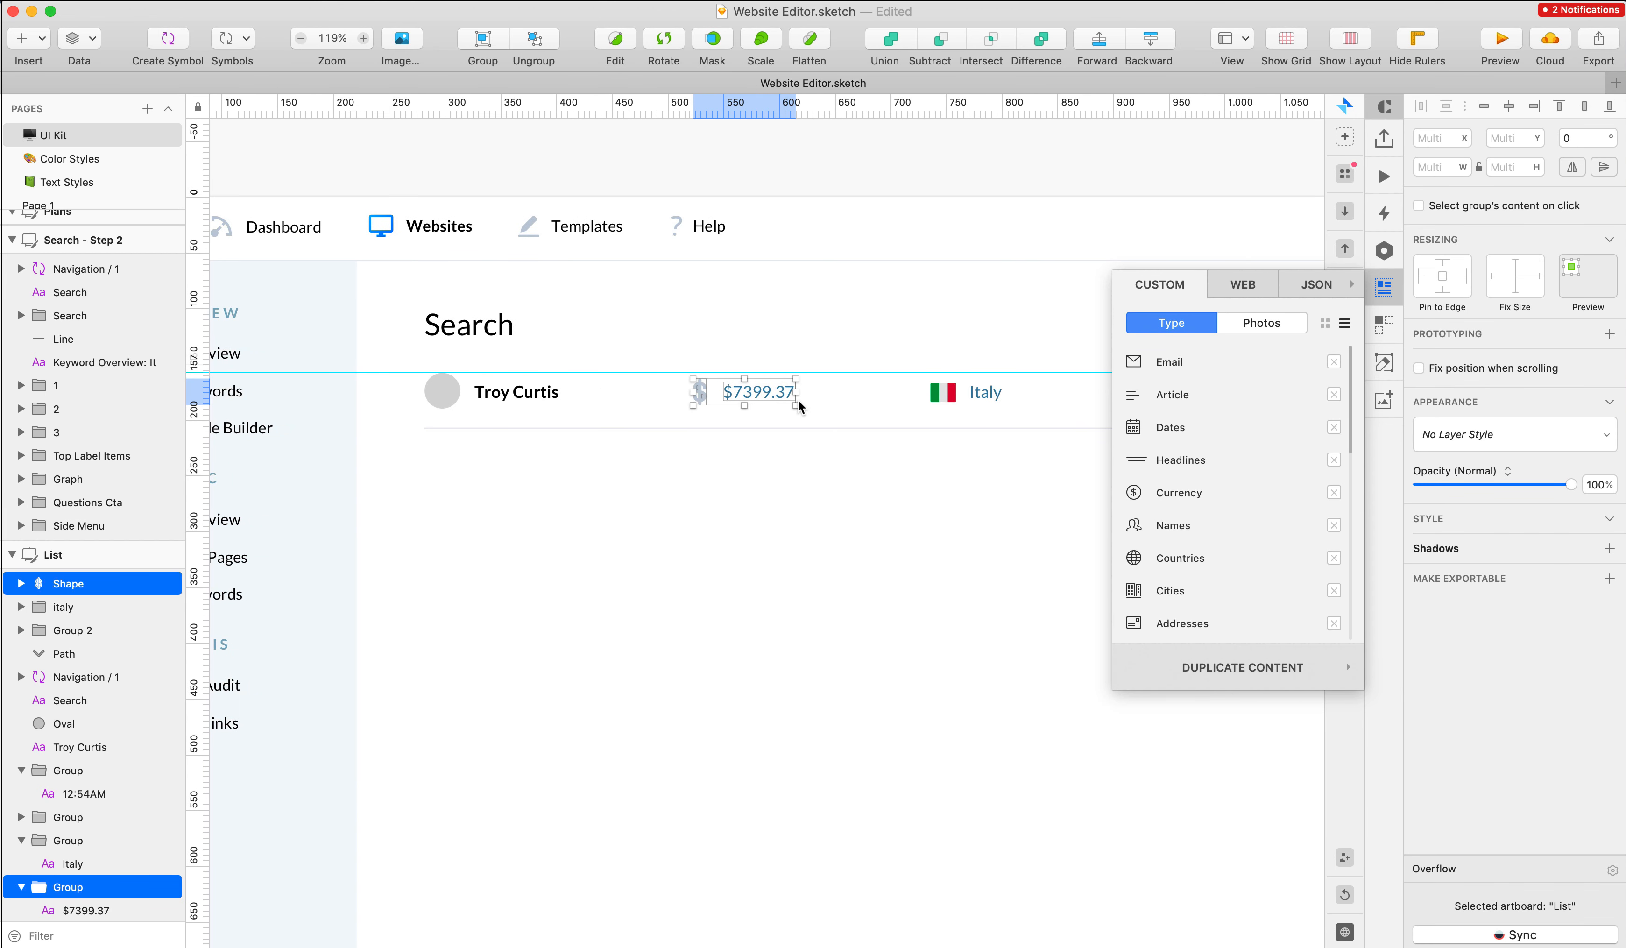
pyautogui.click(732, 545)
pyautogui.click(747, 392)
pyautogui.press('super+shift+g')
pyautogui.hscroll(2, 747, 391)
pyautogui.hscroll(2, 746, 394)
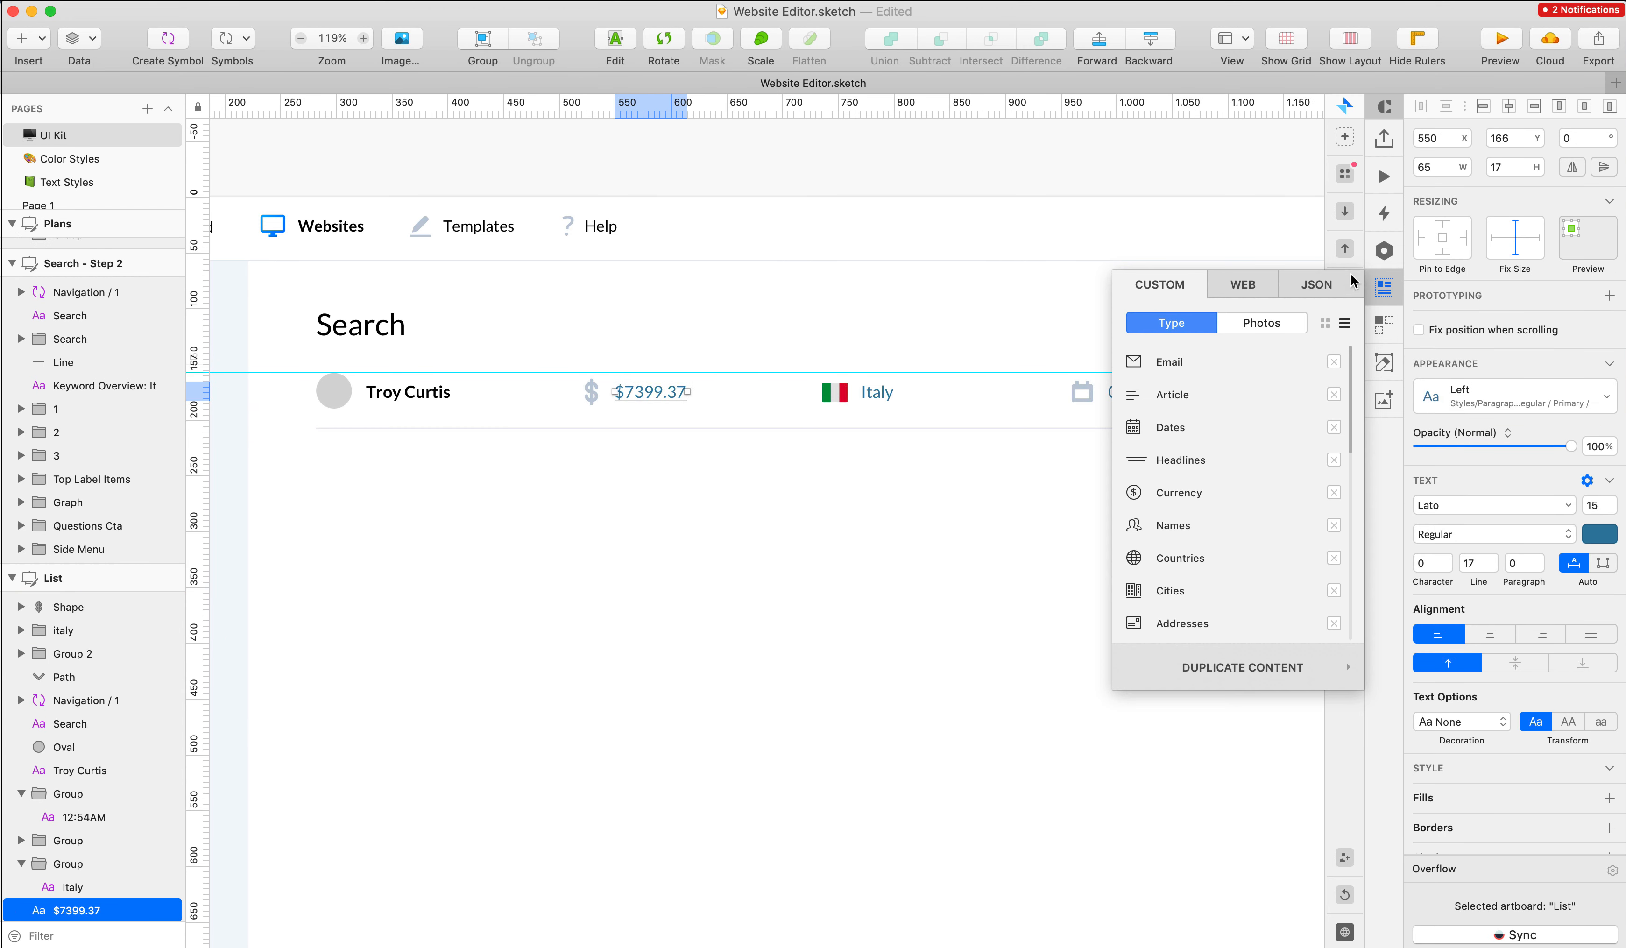
pyautogui.click(885, 393)
pyautogui.press('super+shift+g')
pyautogui.hscroll(2, 839, 394)
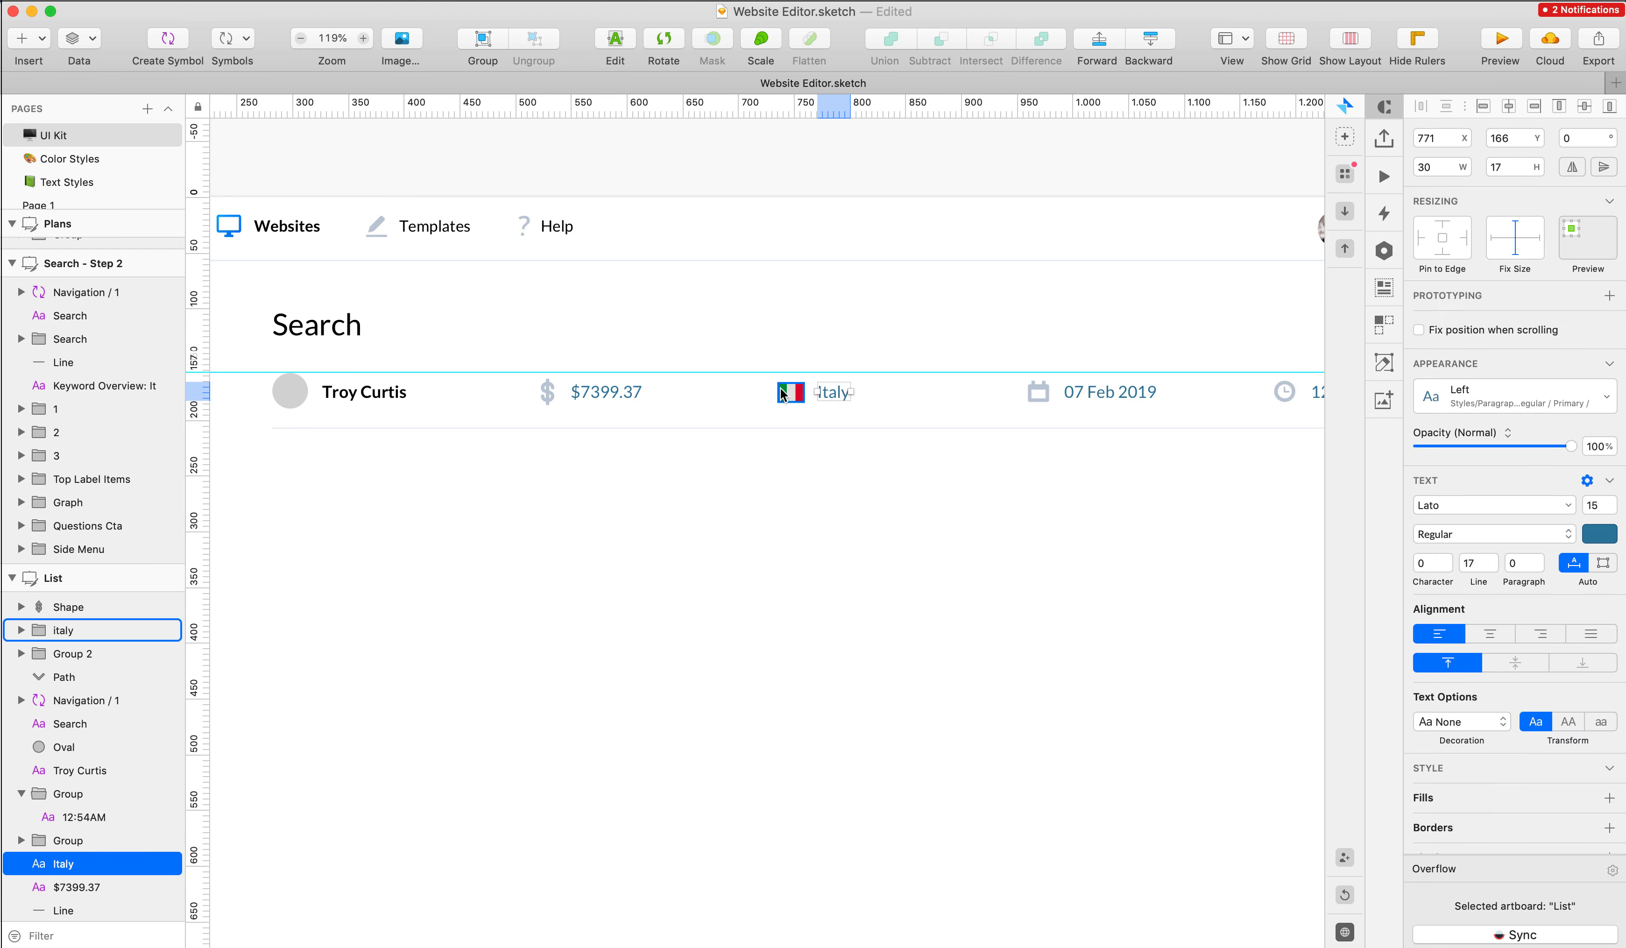
# - Ungroup the date column and the time text so their layers sit directly on the List artboard
pyautogui.click(796, 393)
pyautogui.hscroll(4, 800, 394)
pyautogui.click(945, 390)
pyautogui.press('super+shift+g')
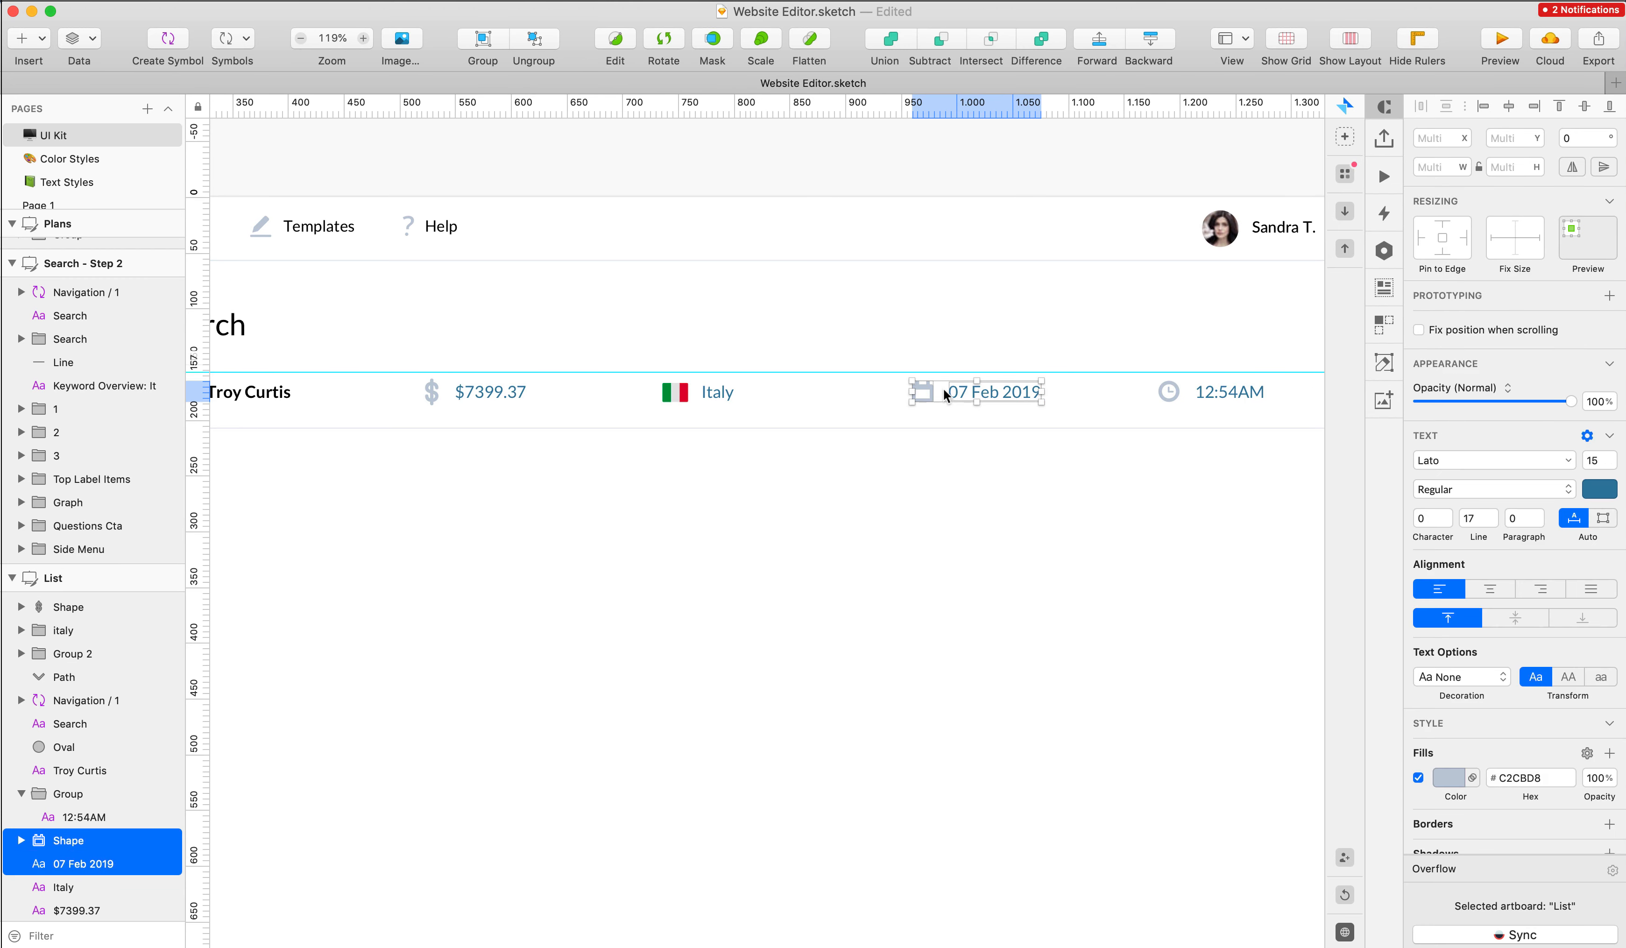
pyautogui.hscroll(4, 942, 388)
pyautogui.click(1093, 391)
pyautogui.press('super+shift+g')
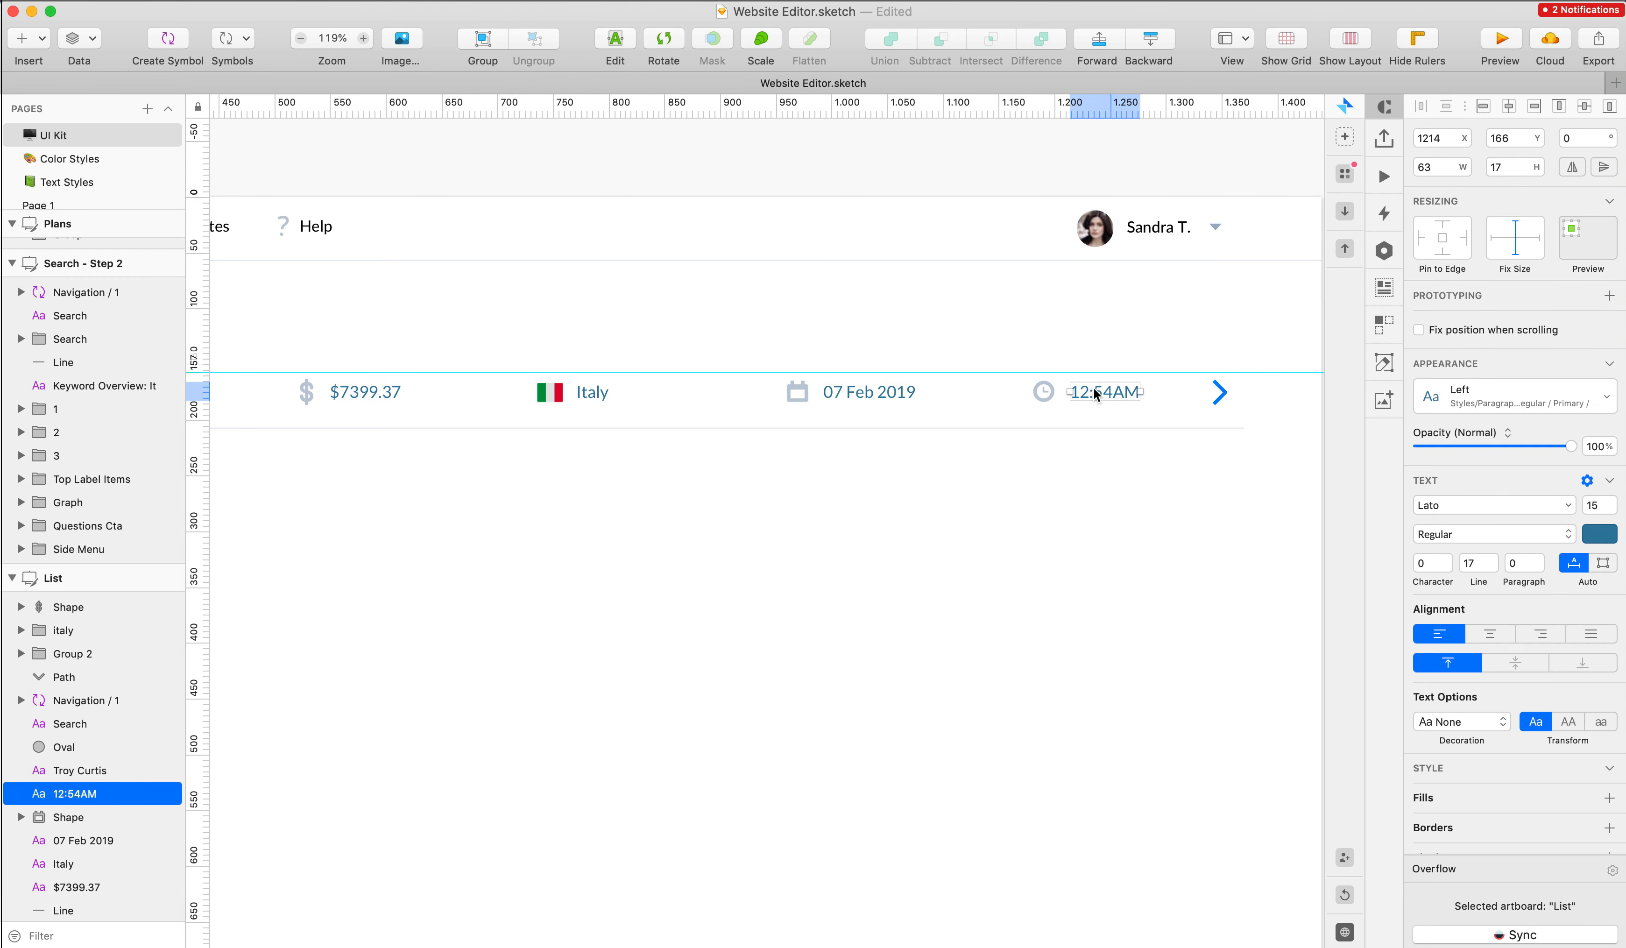
# - Rename Group 2, the clock icon, as Clock and the flag icon's group as Italy
pyautogui.moveTo(1175, 390); pyautogui.dragTo(517, 394)
pyautogui.hscroll(-1, 517, 394)
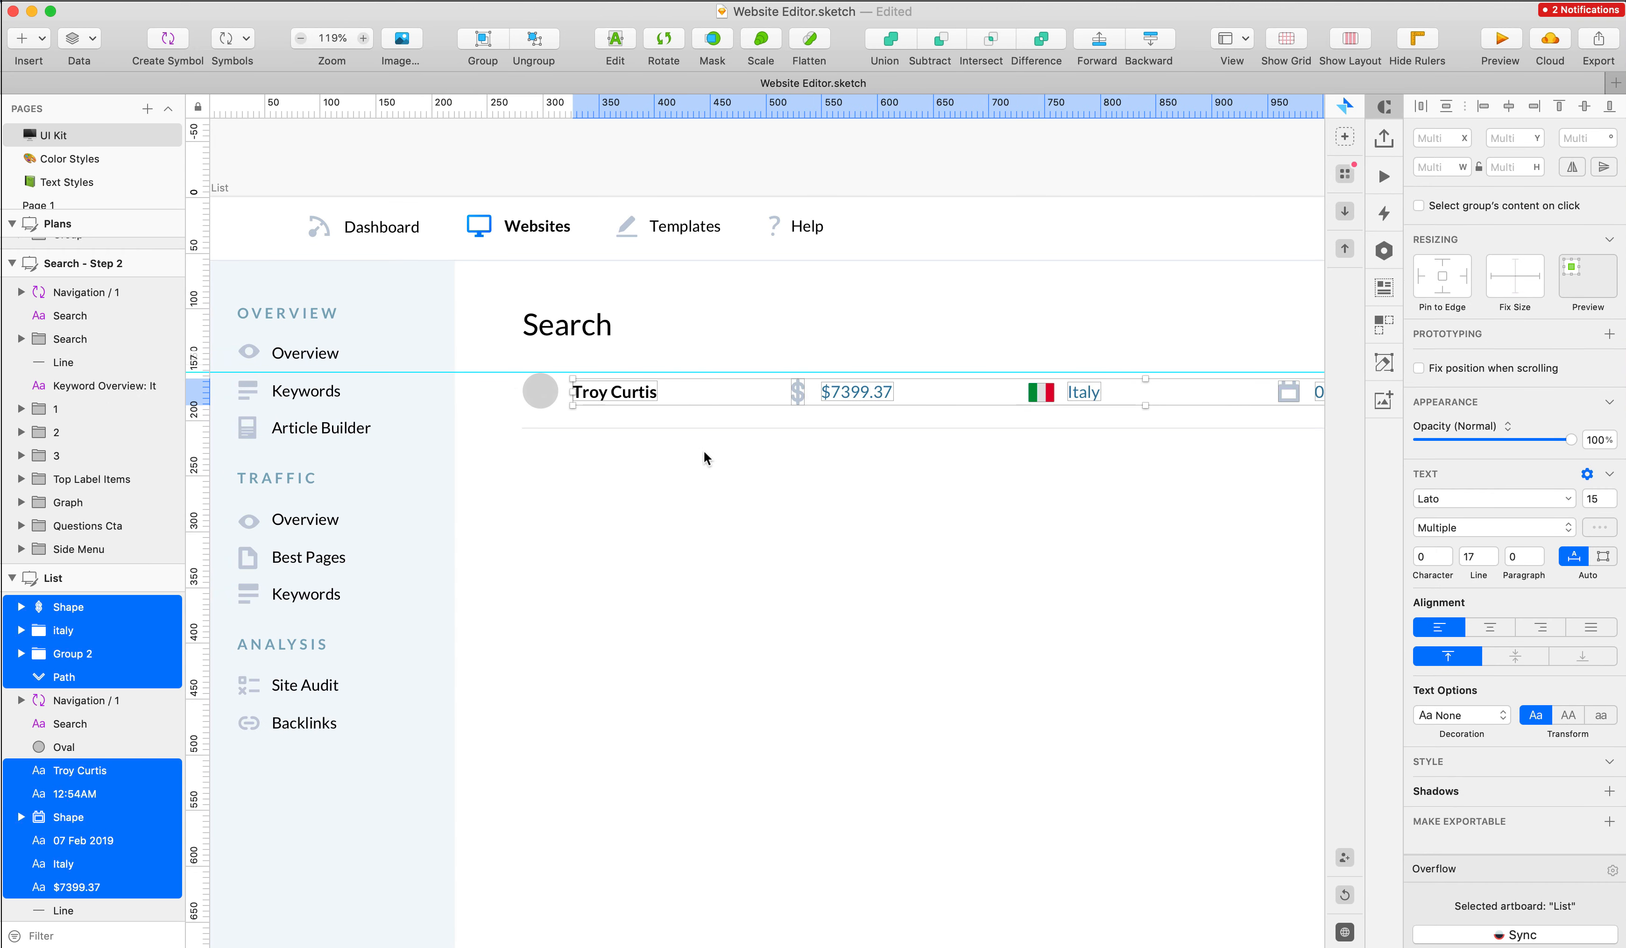
pyautogui.click(706, 457)
pyautogui.click(80, 654)
pyautogui.hscroll(9, 807, 500)
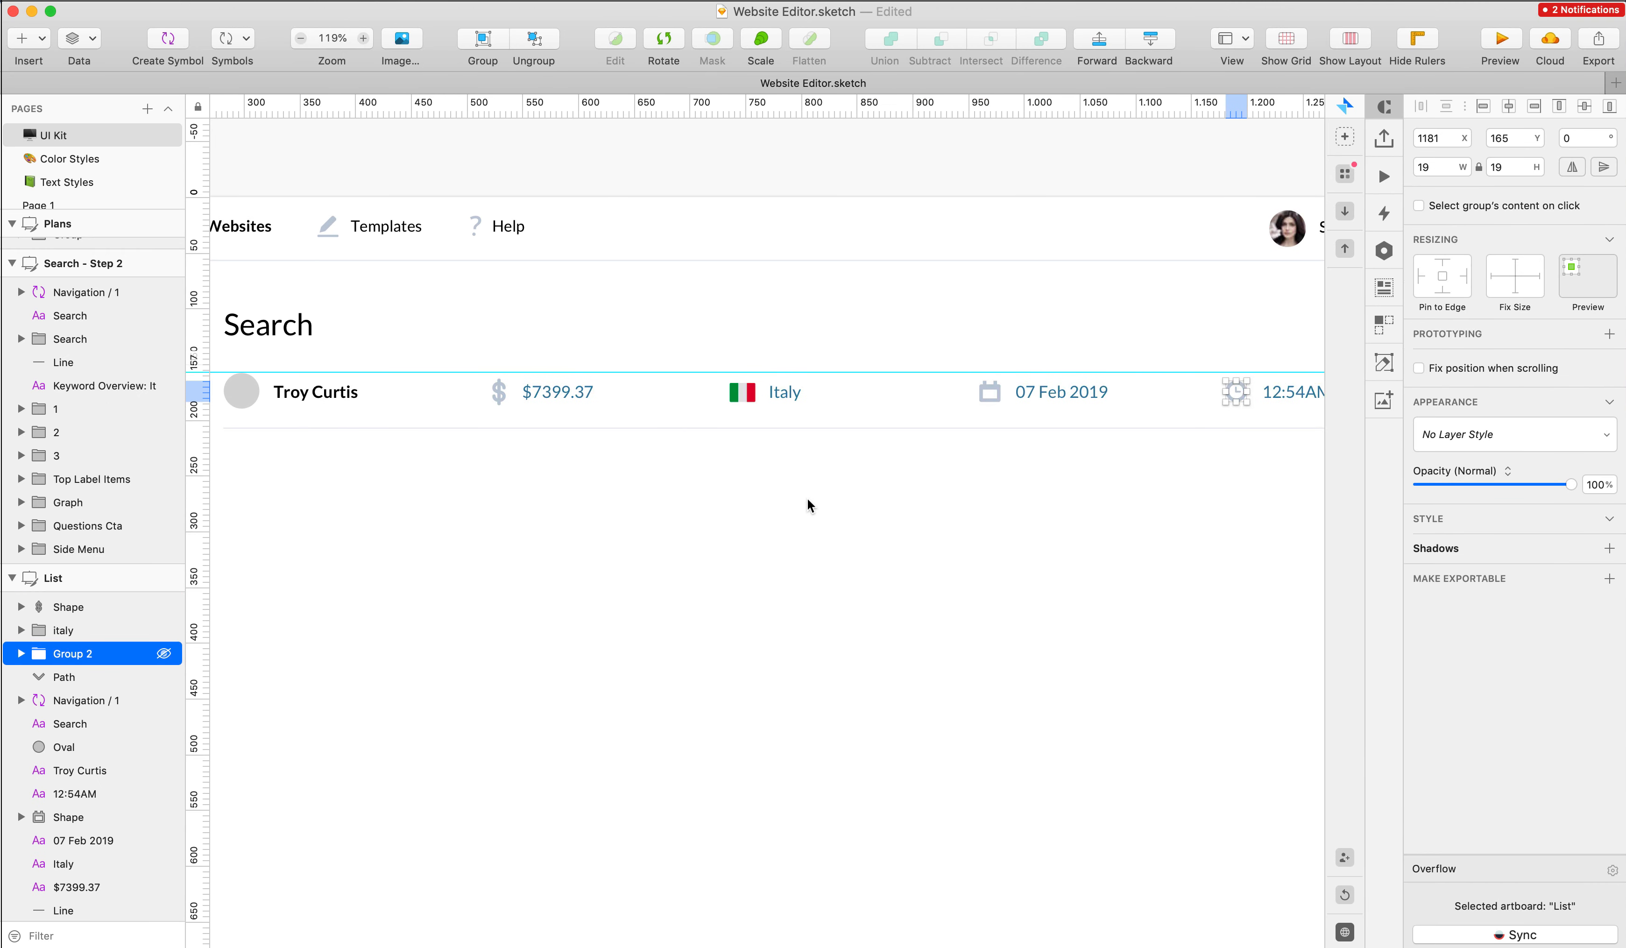
pyautogui.press('super+r')
pyautogui.write('Clock')
pyautogui.press('Return')
pyautogui.doubleClick(67, 635)
pyautogui.write('I')
pyautogui.press('Return')
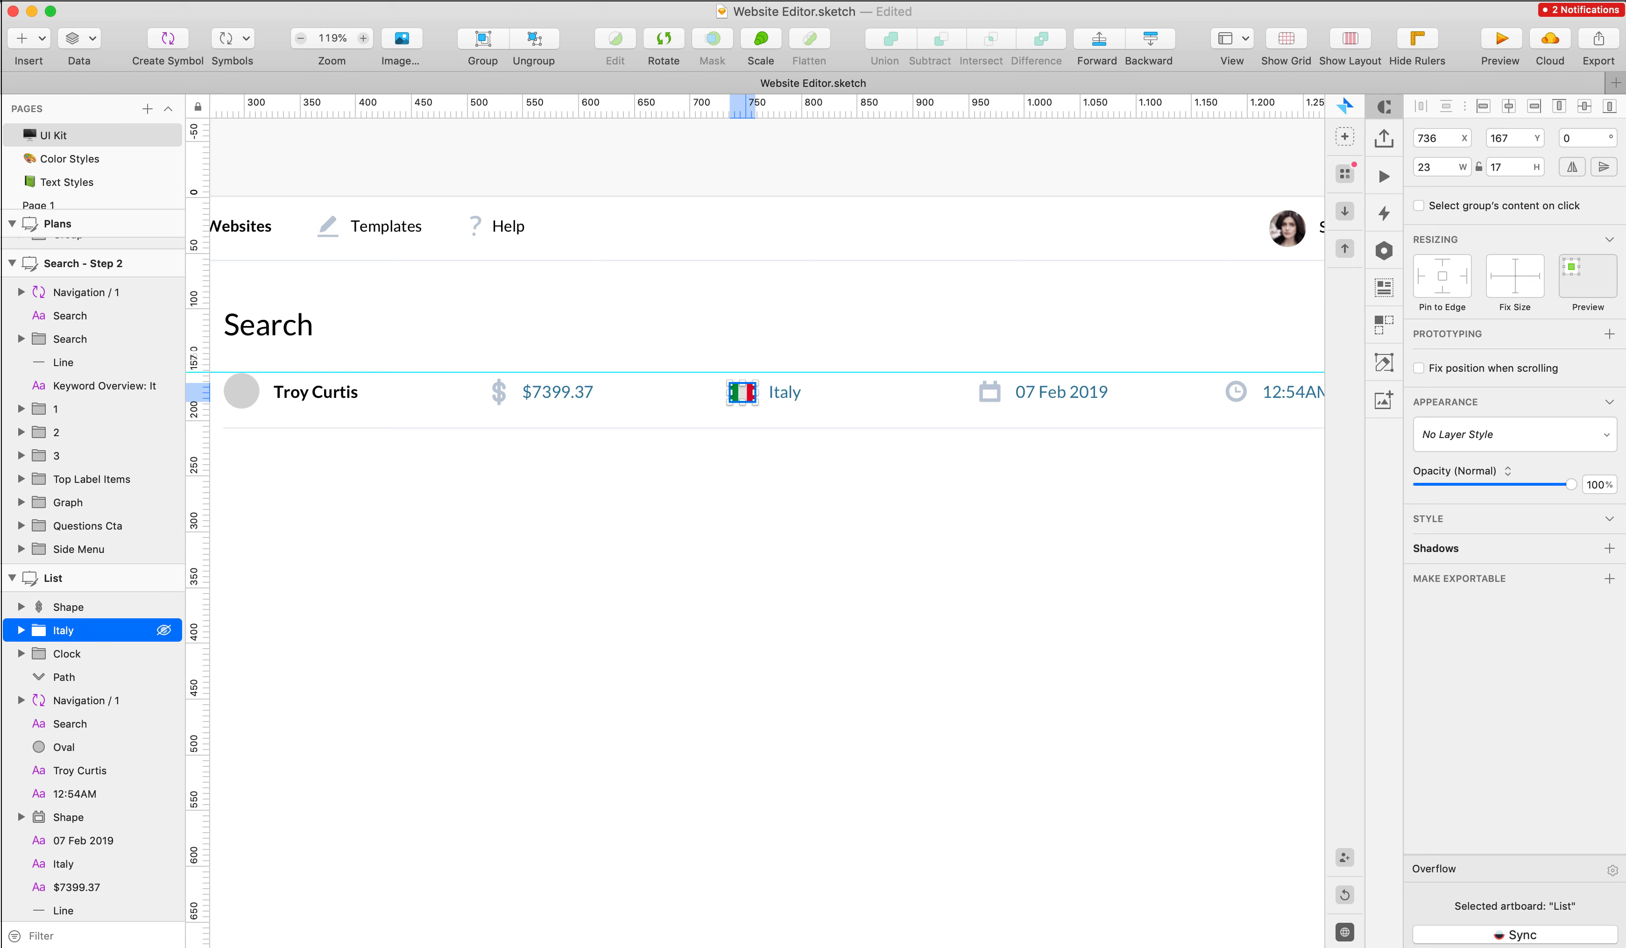
# - Group the row's round image placeholder with the person's name
pyautogui.click(316, 358)
pyautogui.click(286, 393)
pyautogui.click(242, 401)
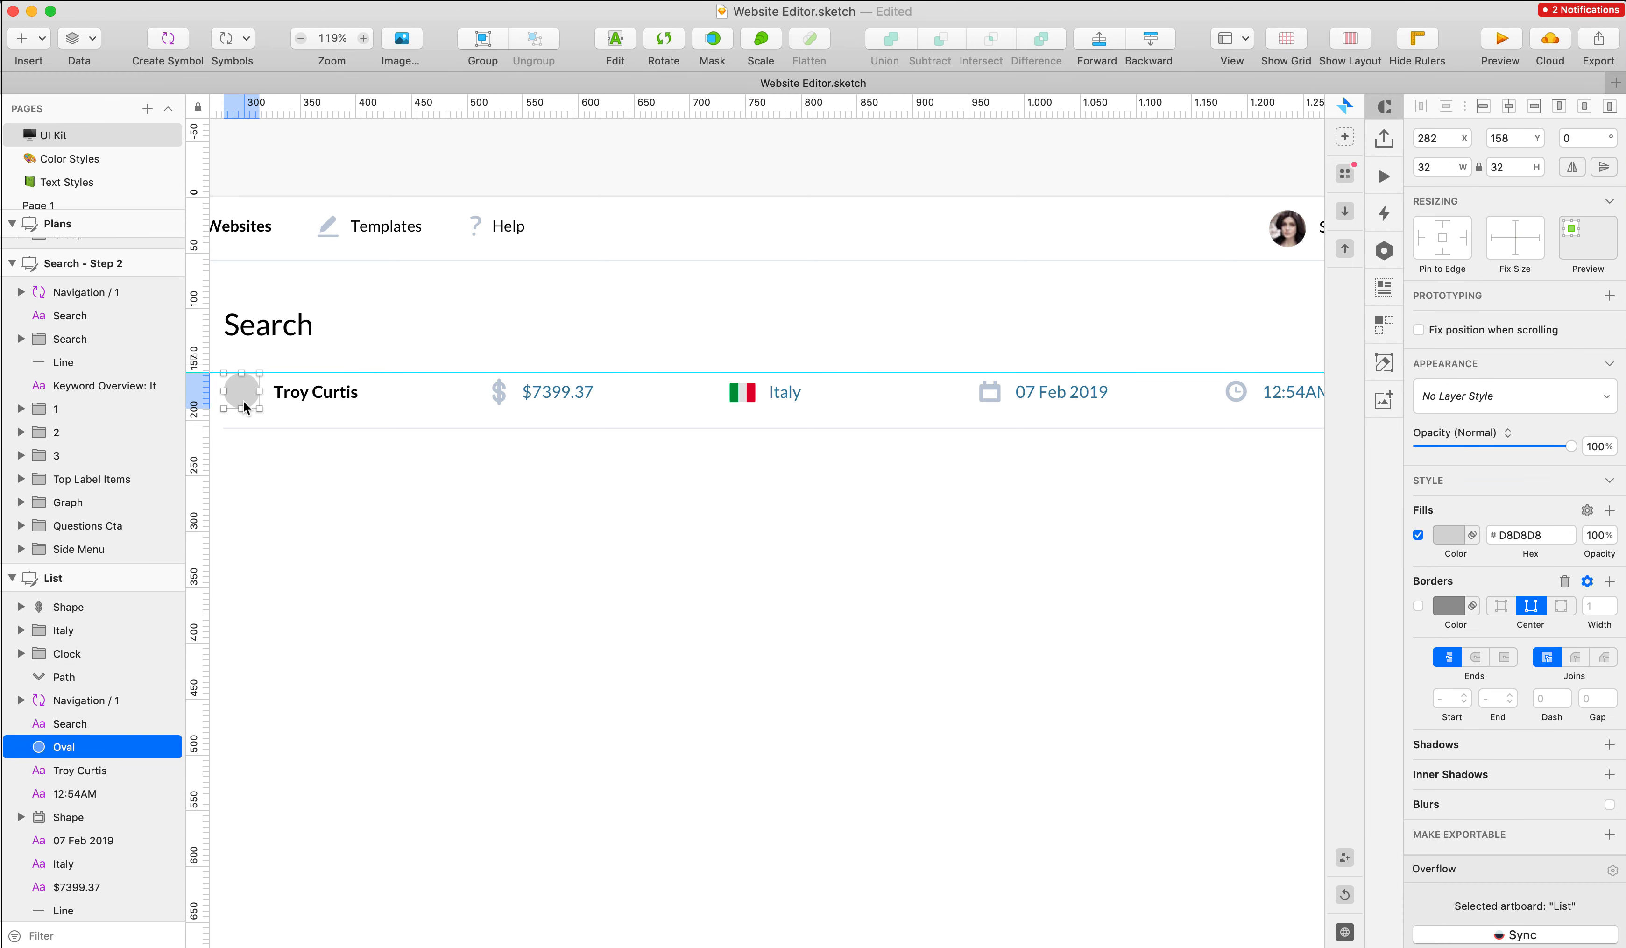
pyautogui.scroll(-3, 306, 370)
pyautogui.moveTo(1222, 379); pyautogui.dragTo(258, 392)
pyautogui.click(514, 347)
pyautogui.moveTo(370, 376); pyautogui.dragTo(241, 396)
pyautogui.press('super+g')
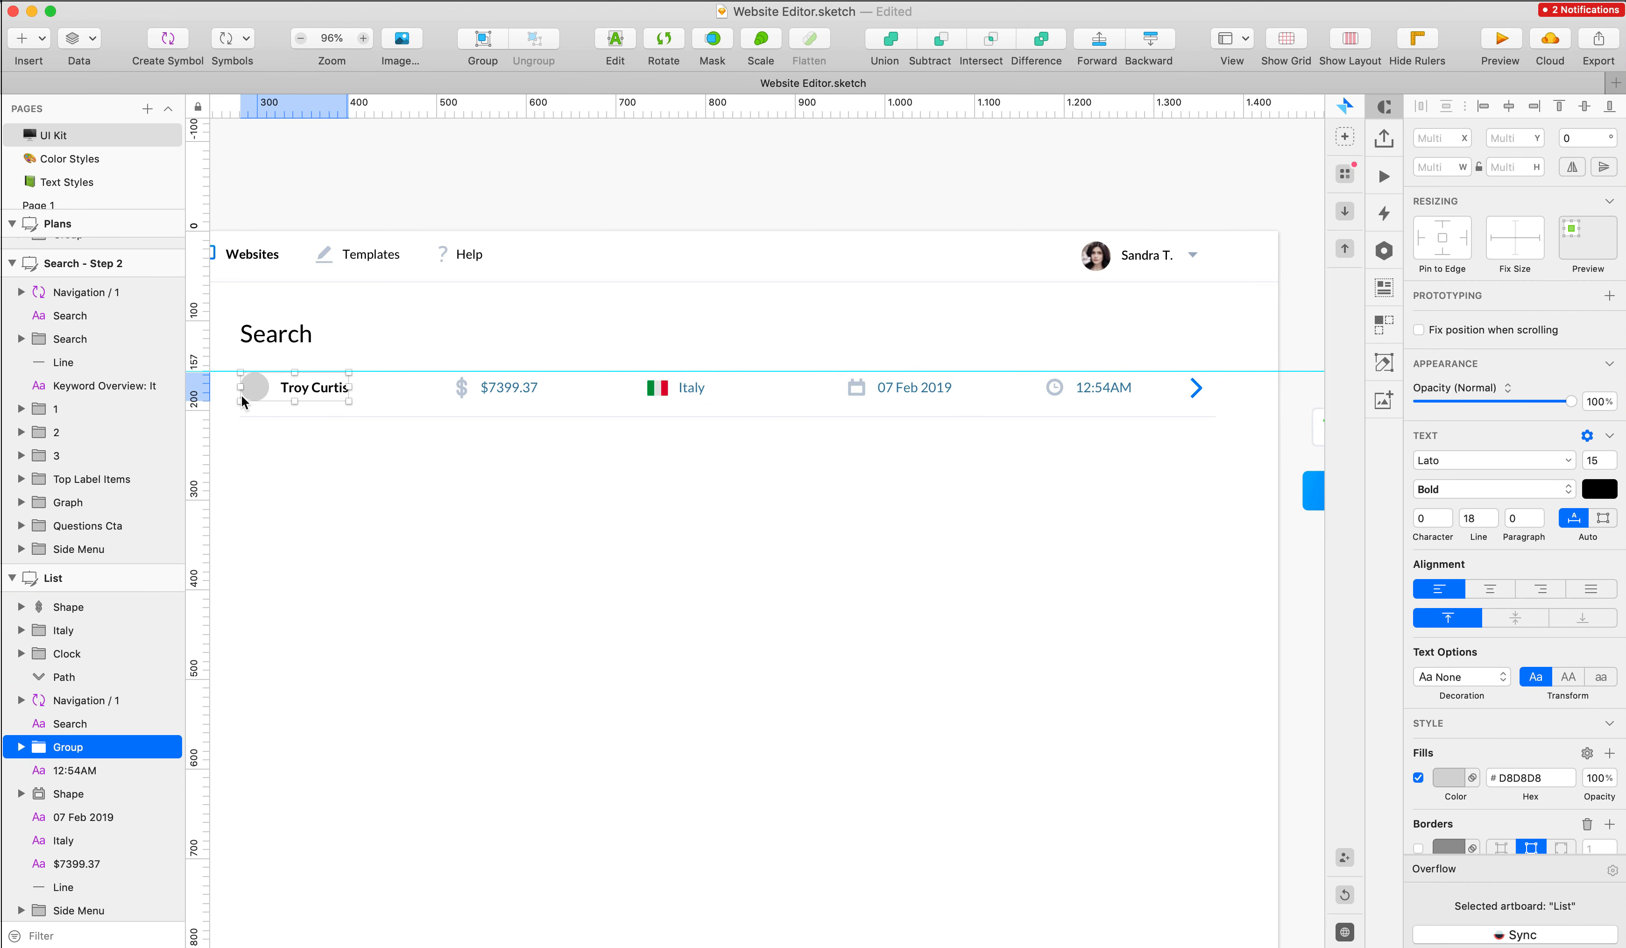
# - Group the amount, country, date and time values with their icons as four separate column groups
pyautogui.moveTo(418, 376); pyautogui.dragTo(953, 399)
pyautogui.press('super+g')
pyautogui.press('super+g')
pyautogui.press('super+g')
pyautogui.moveTo(1035, 377); pyautogui.dragTo(1108, 401)
pyautogui.press('super+g')
# - Rename the image-and-name group as Person and the amount column's group as Dollar amount
pyautogui.click(297, 392)
pyautogui.press('super+r')
pyautogui.write('Person')
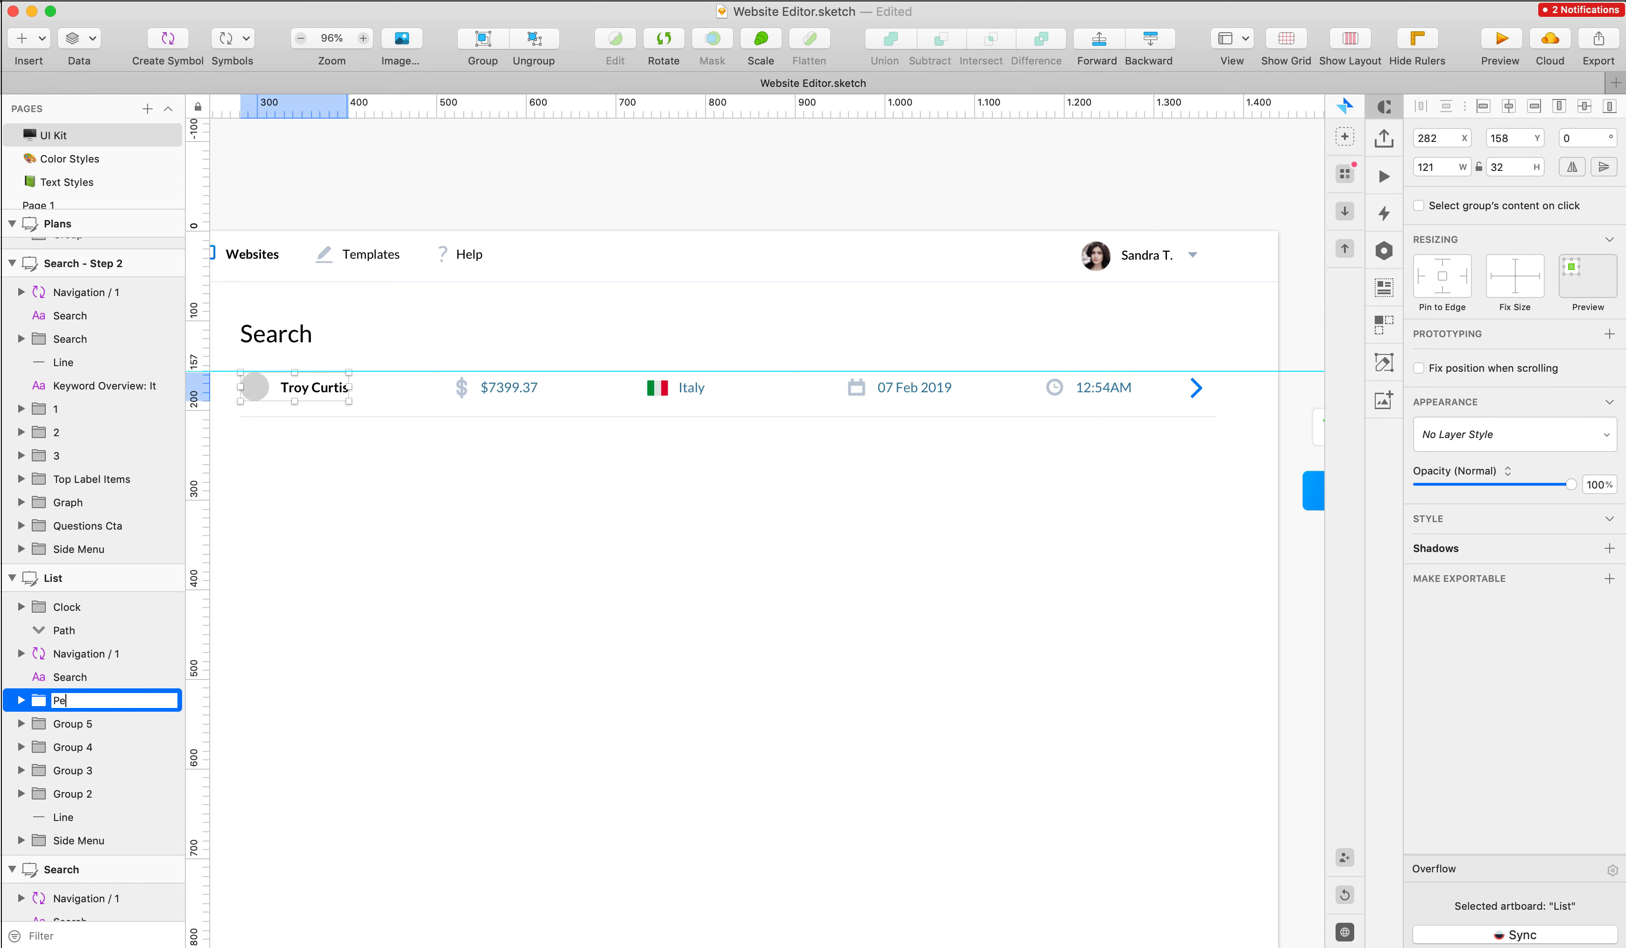
pyautogui.press('Return')
pyautogui.click(506, 386)
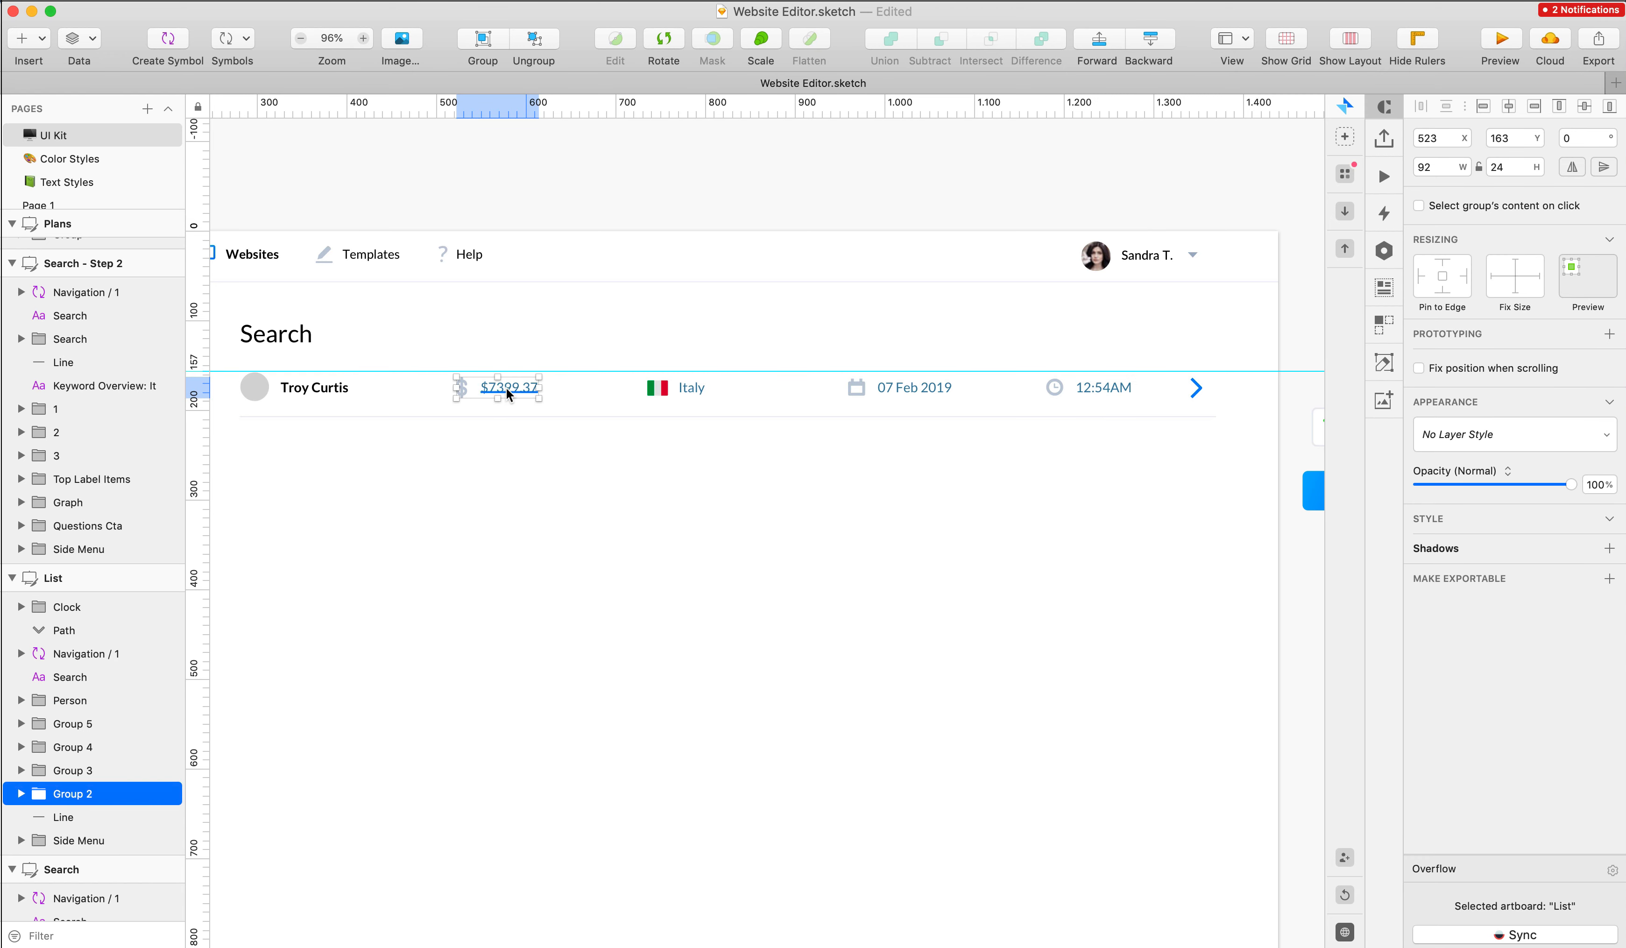
pyautogui.press('super+r')
pyautogui.write('Dollar amount')
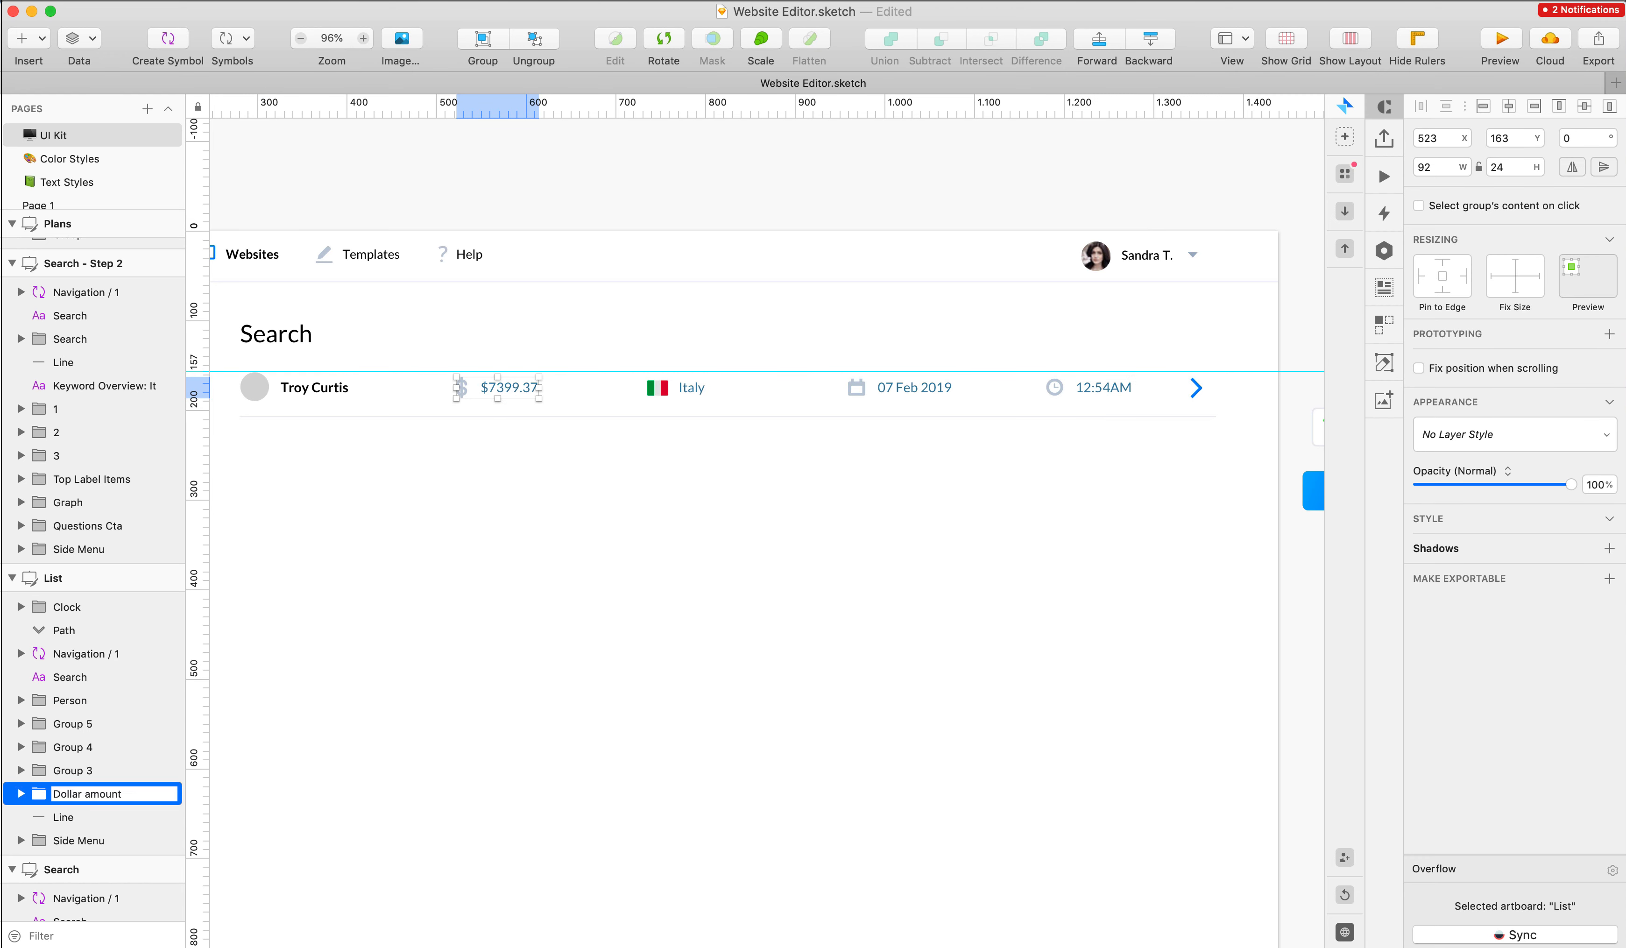
pyautogui.press('Return')
# - Rename the group holding the flag and Italy text as Country
pyautogui.hscroll(-3, 504, 382)
pyautogui.click(733, 382)
pyautogui.press('super+r')
pyautogui.write('Co')
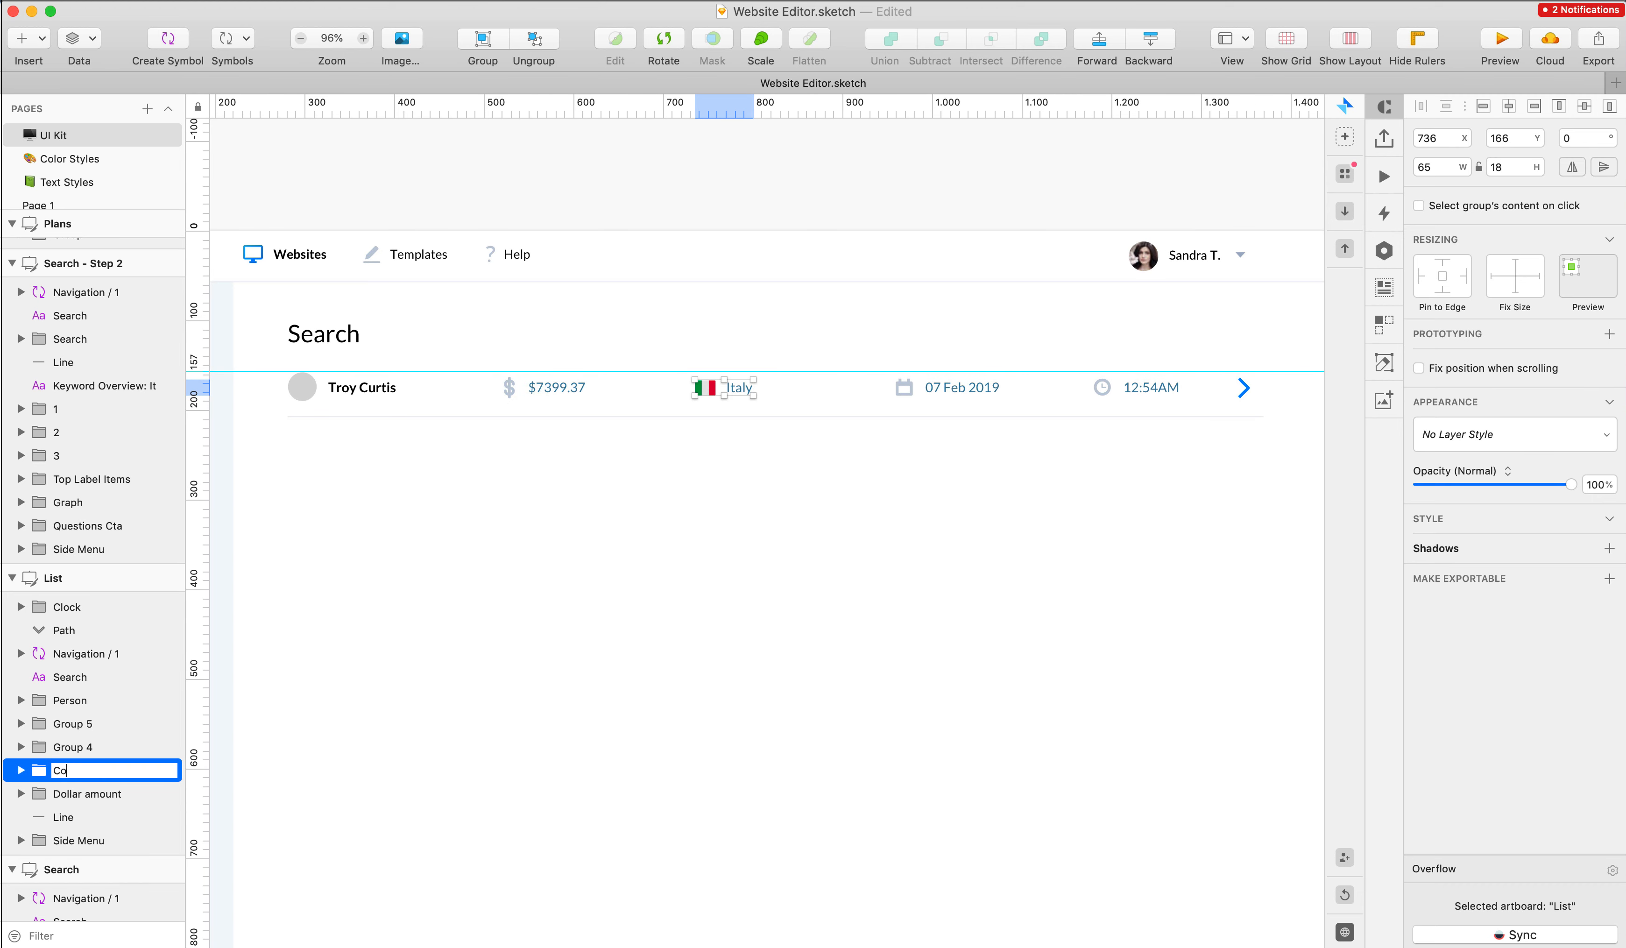
pyautogui.write('untry')
pyautogui.press('Return')
# - Rename the date column's group as Calendar and the time column's group as Time
pyautogui.click(949, 385)
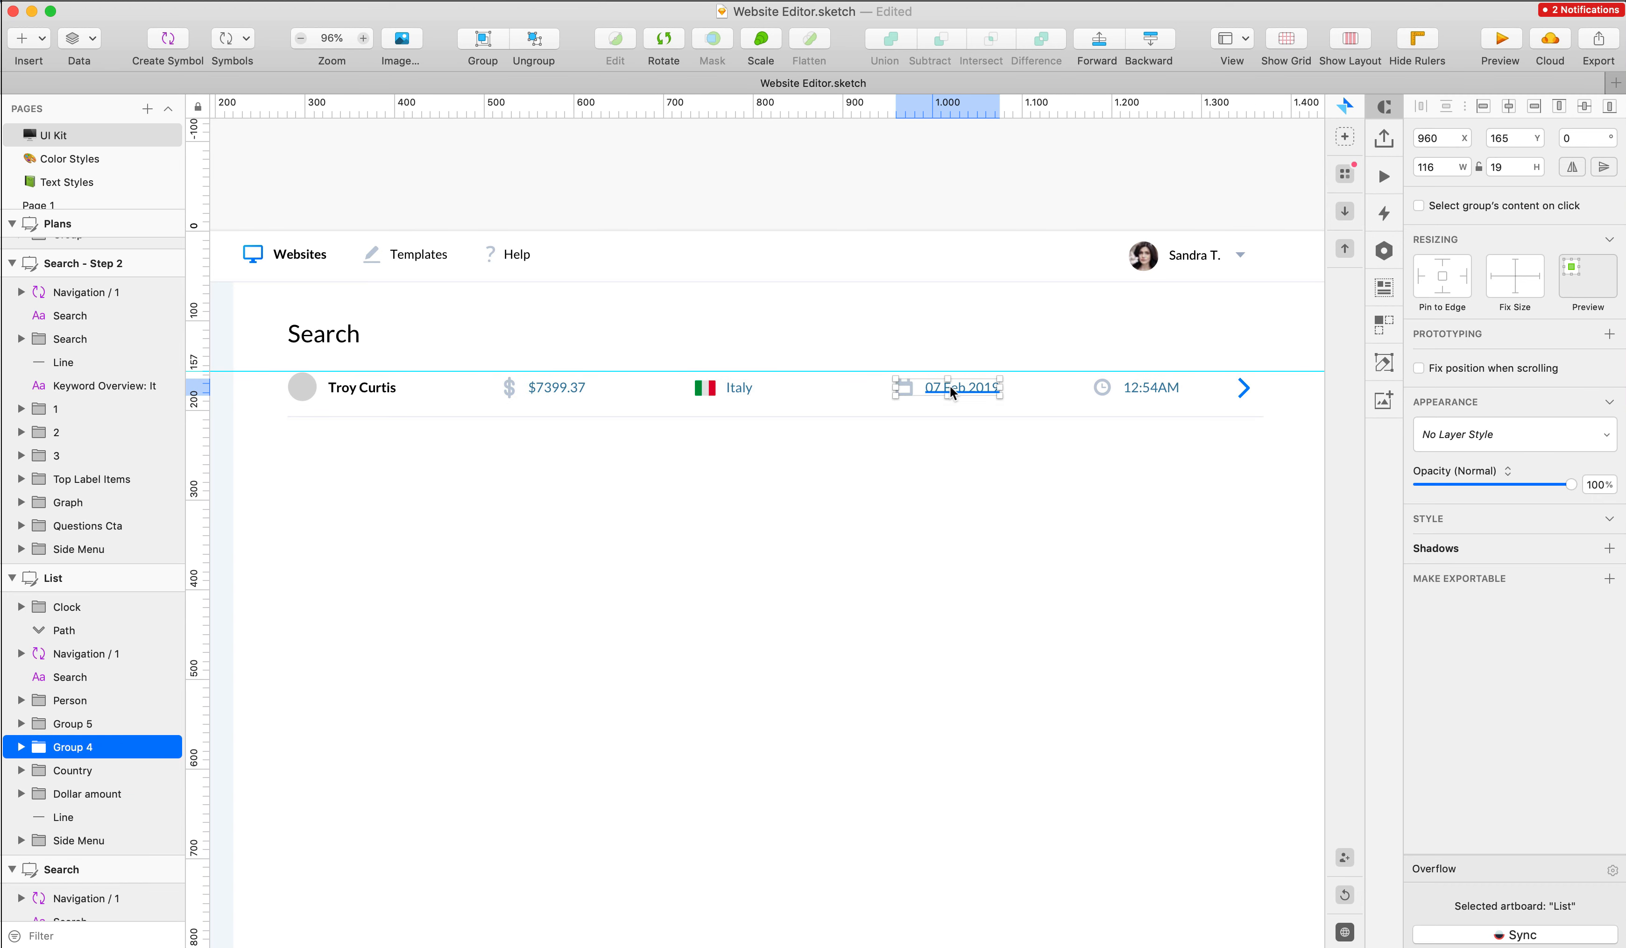
pyautogui.press('super+r')
pyautogui.press('Return')
pyautogui.click(1130, 386)
pyautogui.press('super+r')
pyautogui.write('Time')
pyautogui.press('Return')
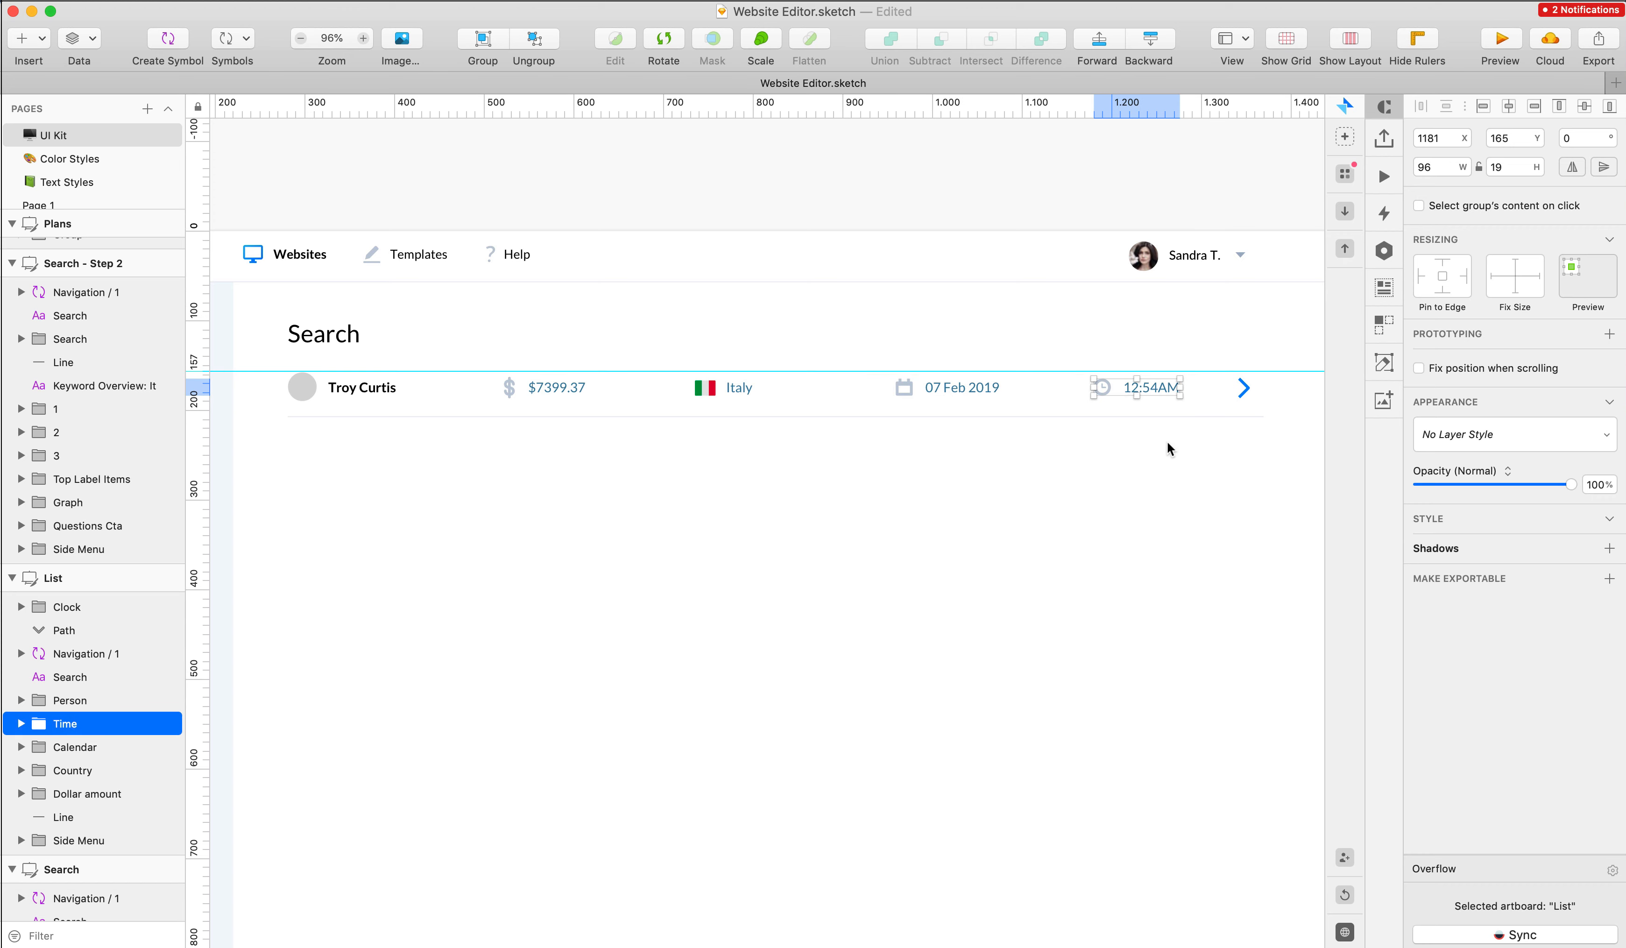
# - Distribute everything in the row, from the person group to the chevron, evenly in the horizontal direction
pyautogui.moveTo(1285, 406); pyautogui.dragTo(336, 387)
pyautogui.click(1422, 105)
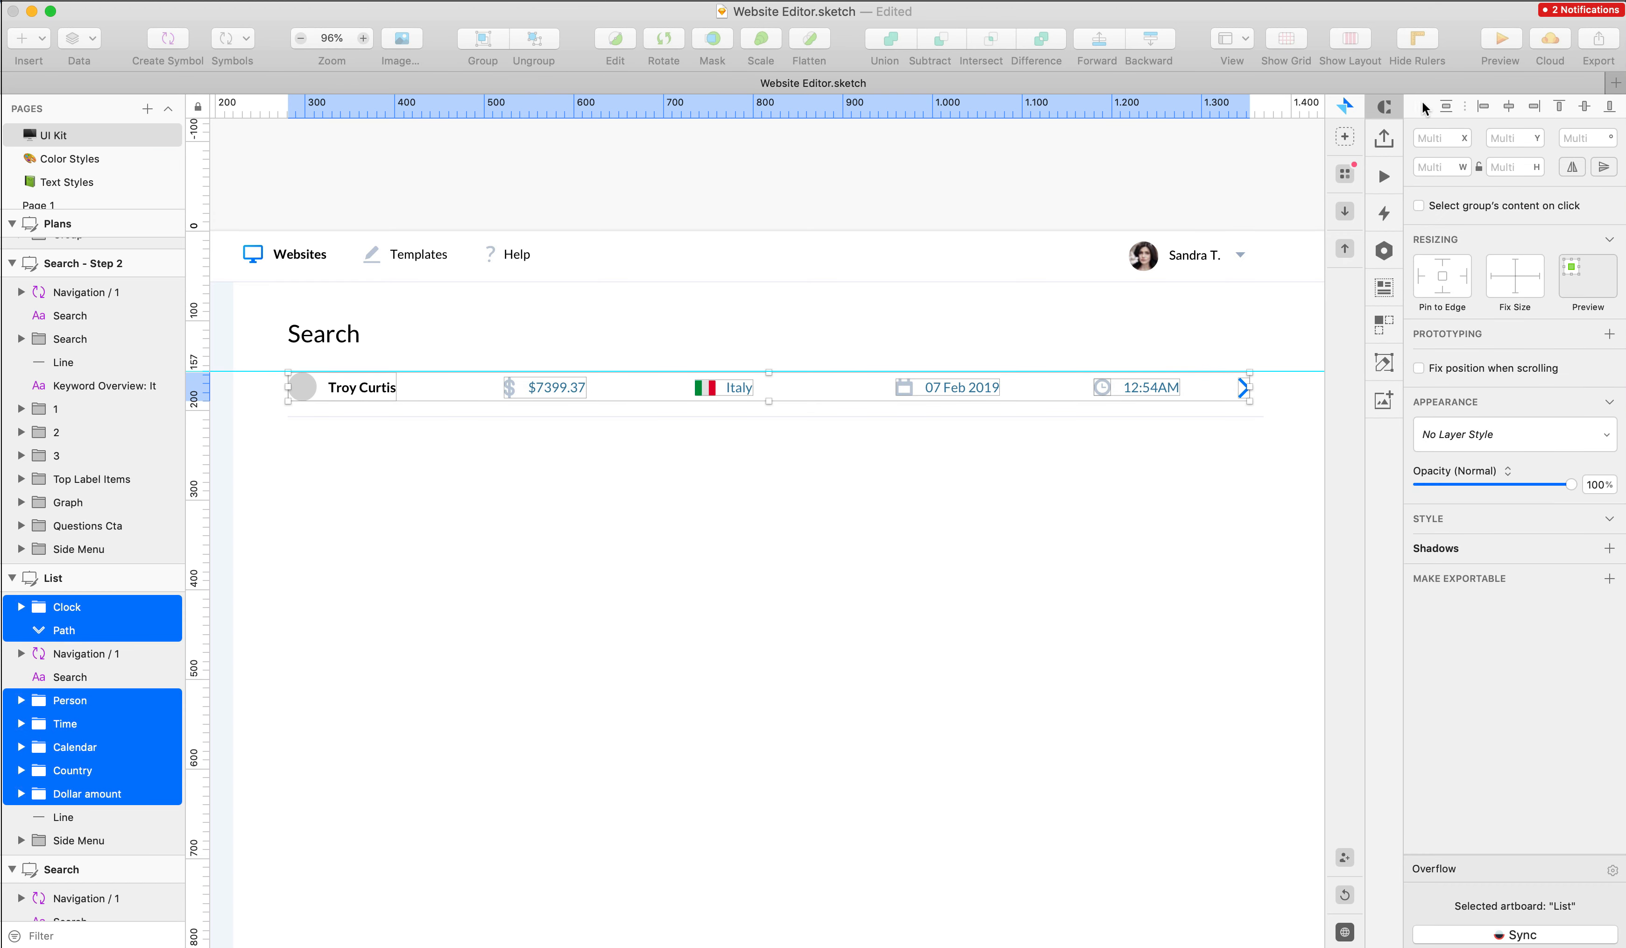
pyautogui.click(990, 181)
# - Delete the stray Clock group and distribute the five column groups and the chevron horizontally with equal spacing
pyautogui.click(1155, 391)
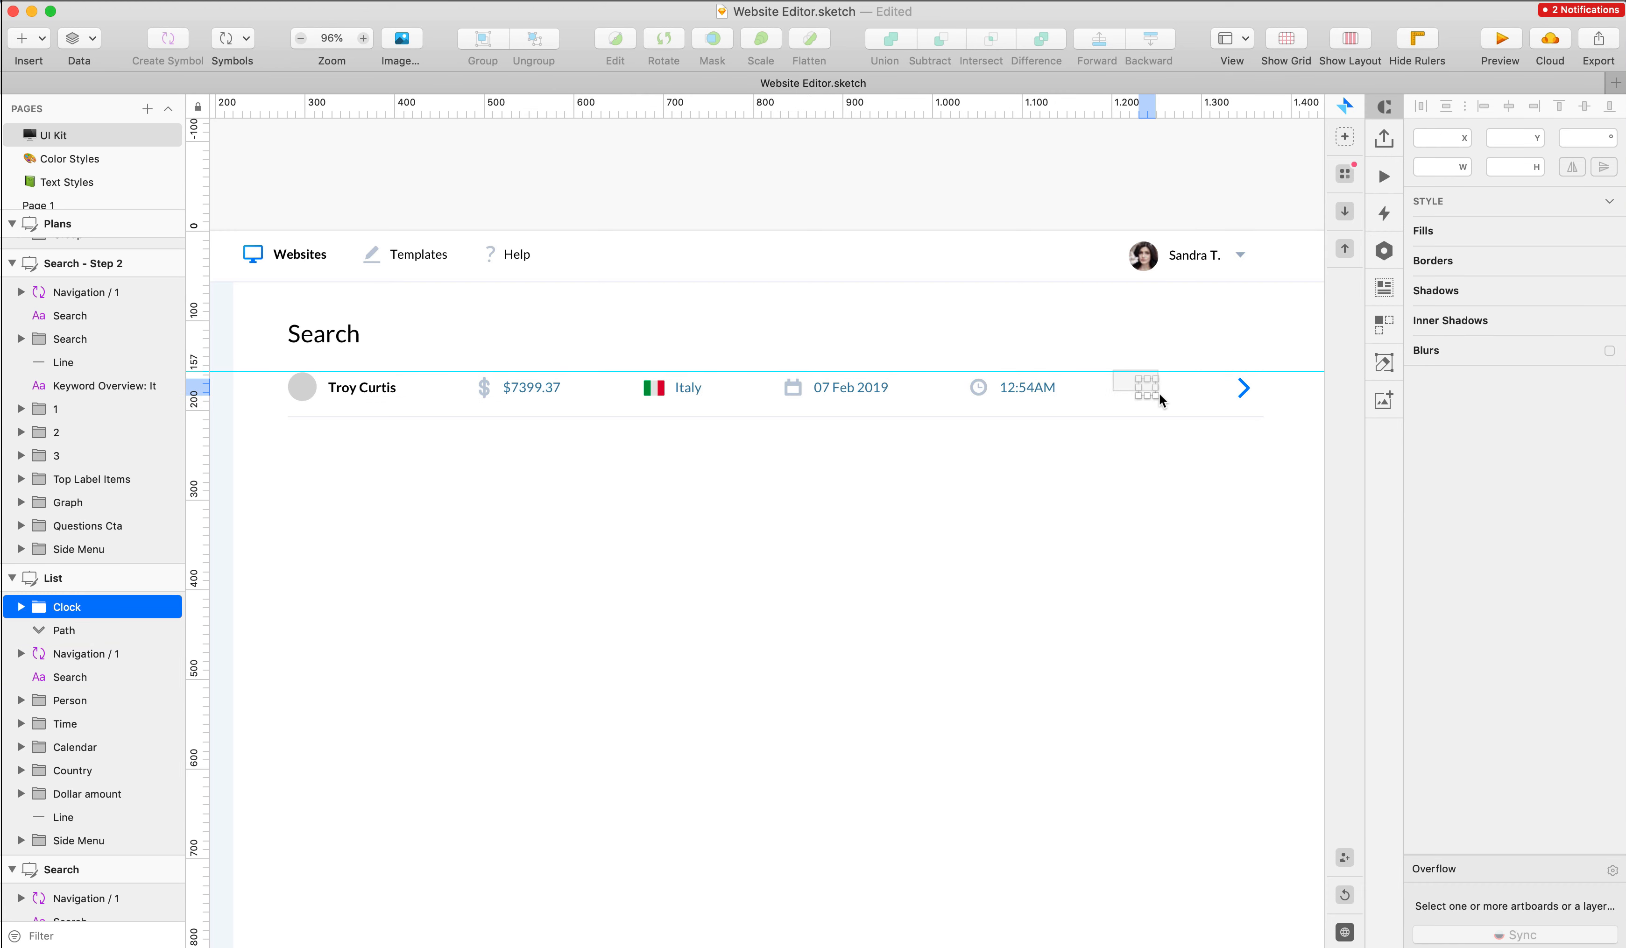
pyautogui.press('Delete')
pyautogui.moveTo(1292, 397); pyautogui.dragTo(339, 390)
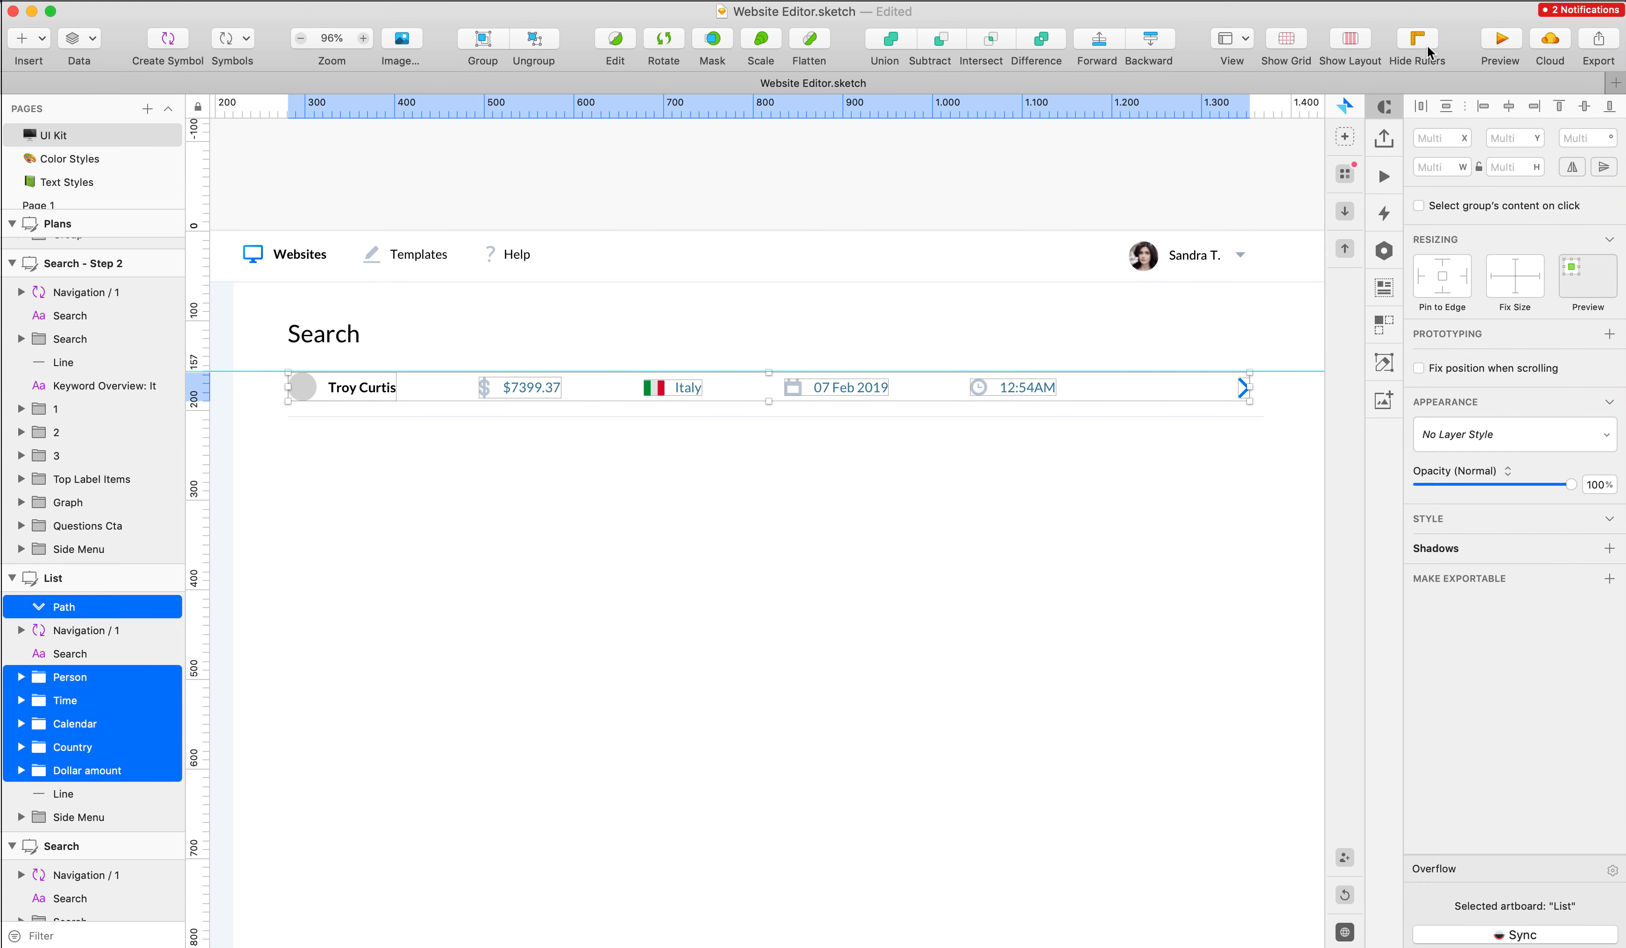
pyautogui.click(1422, 106)
pyautogui.click(1036, 537)
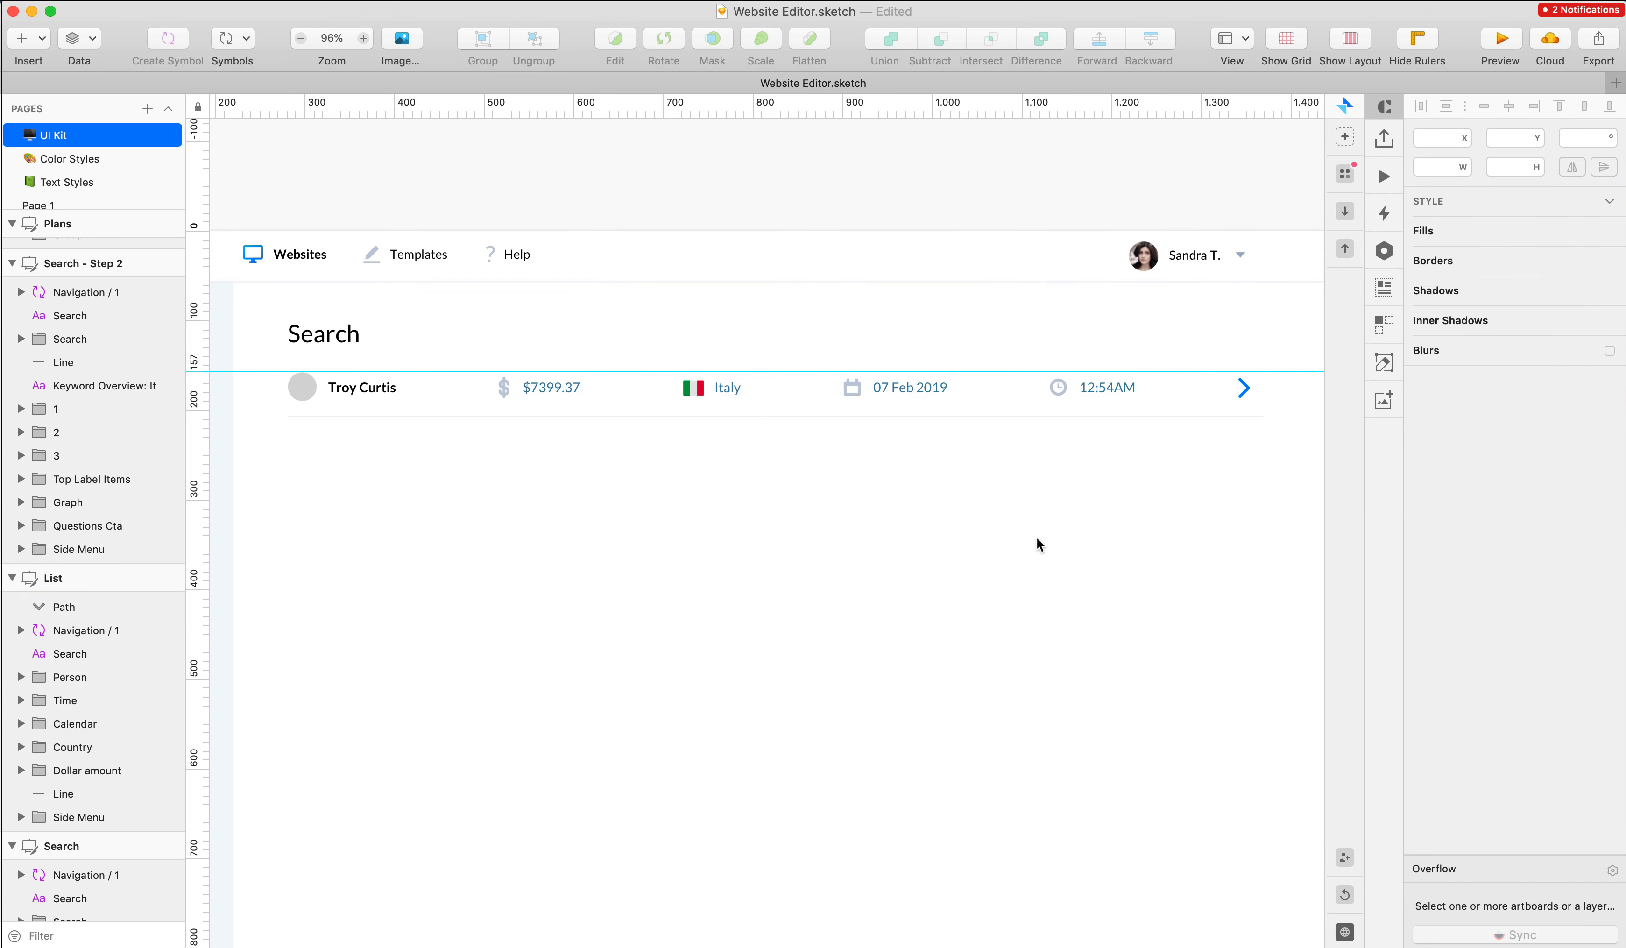
# - Group the person, dollar amount, country, calendar and time columns with the chevron and divider line as Row
pyautogui.moveTo(265, 389); pyautogui.dragTo(1272, 390)
pyautogui.click(1243, 390)
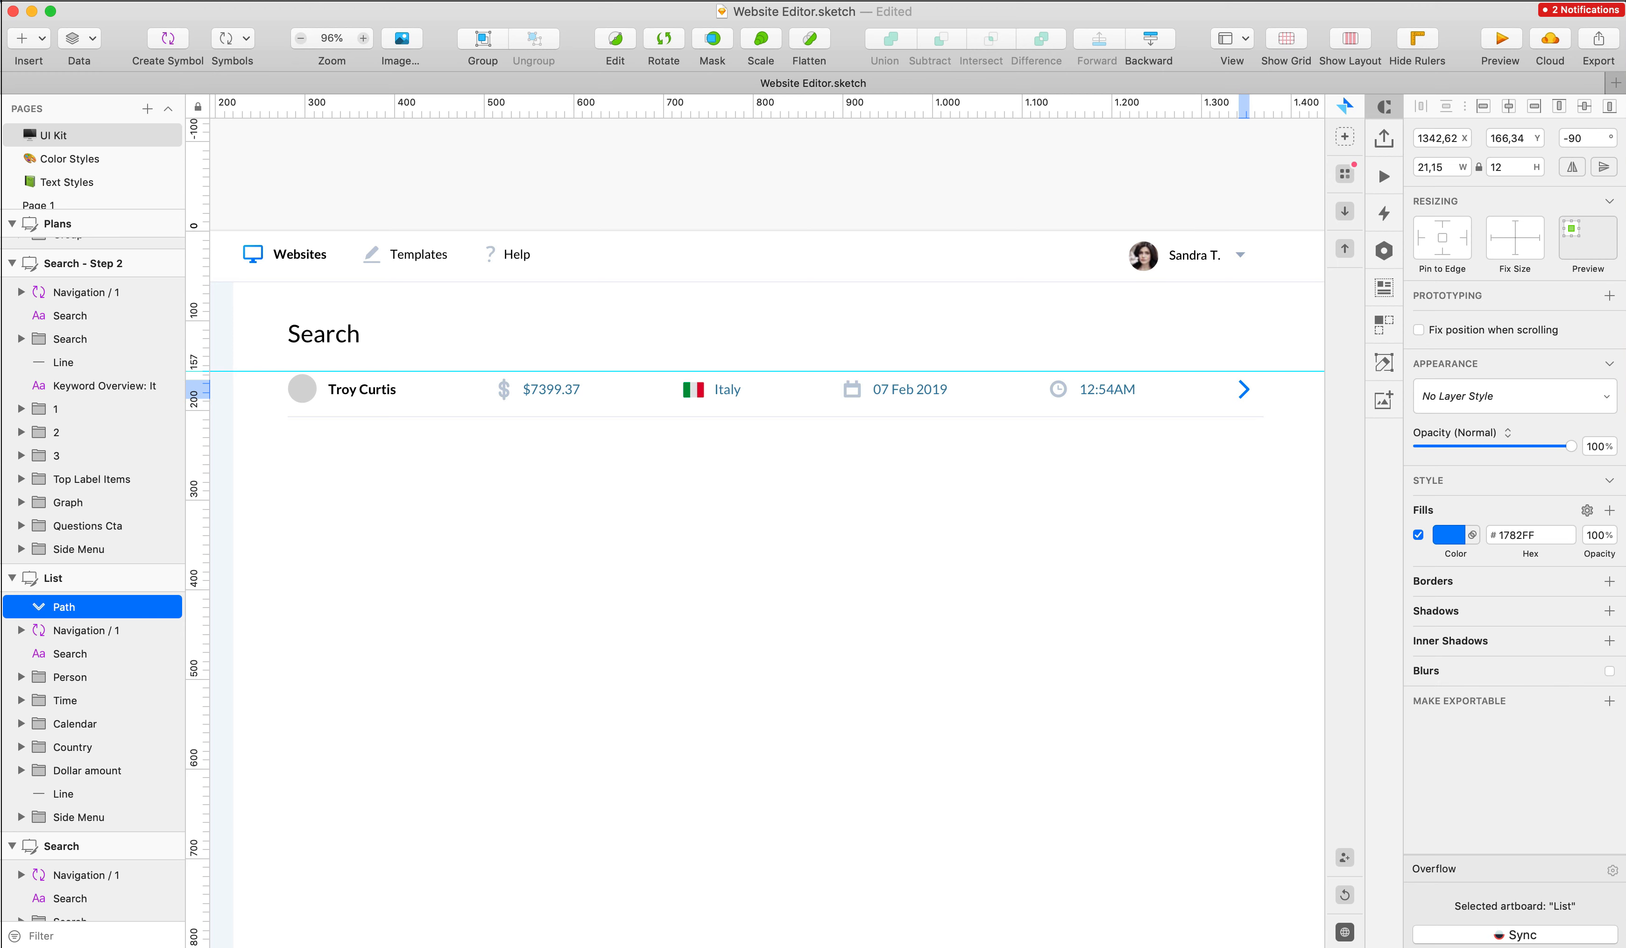
pyautogui.press('super+Tab')
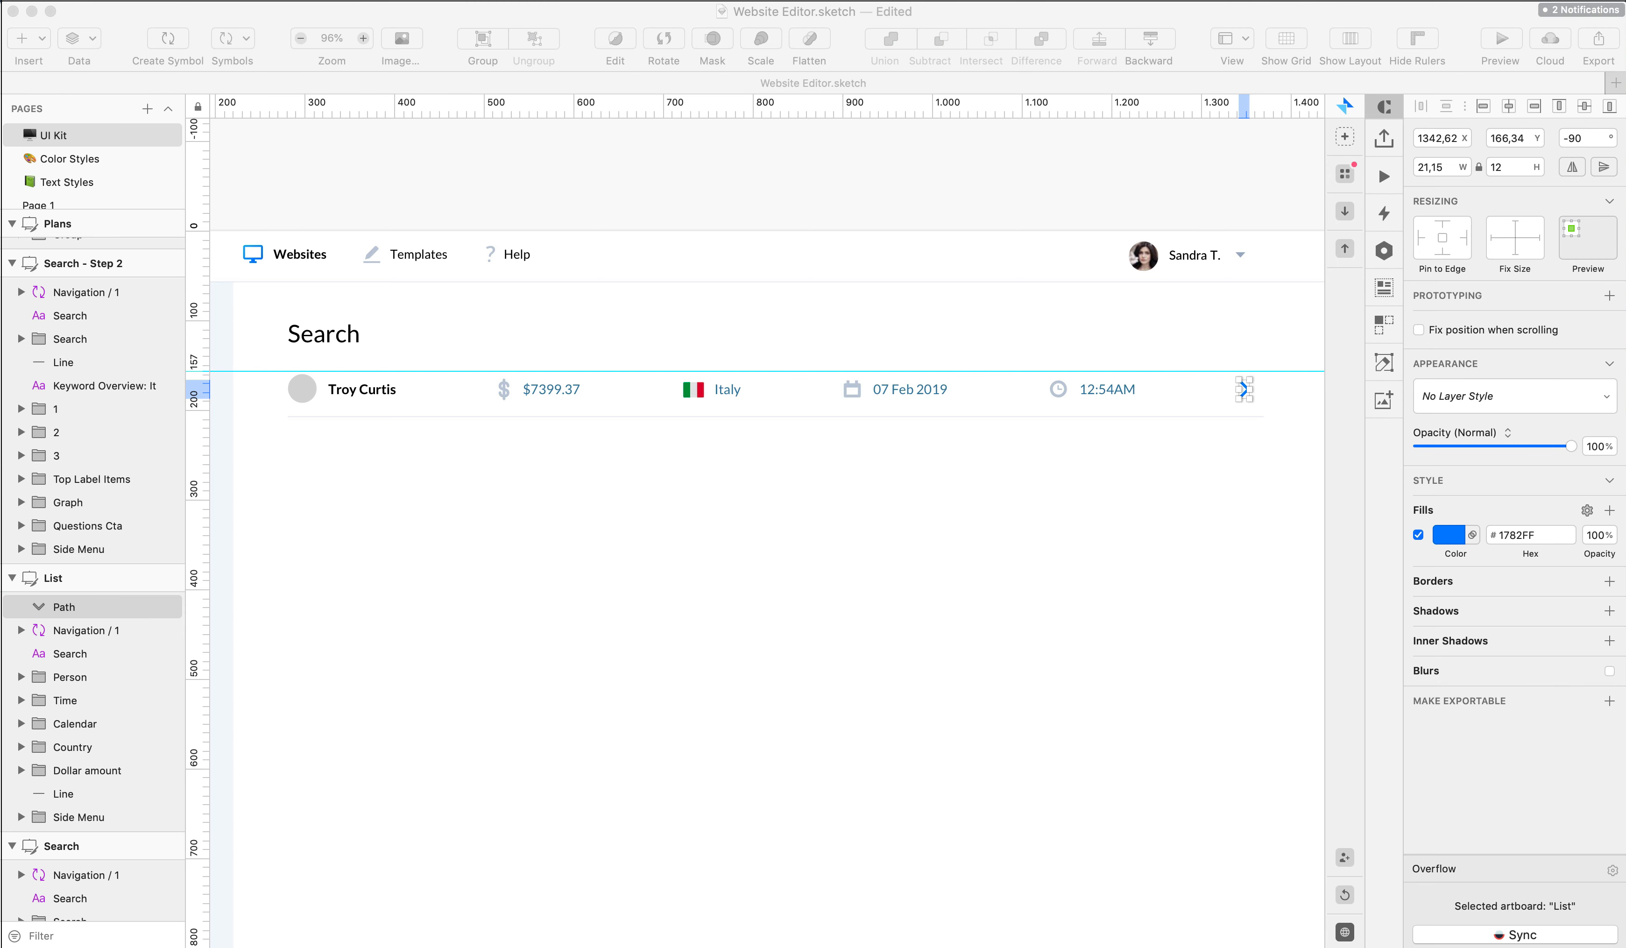
pyautogui.click(1158, 748)
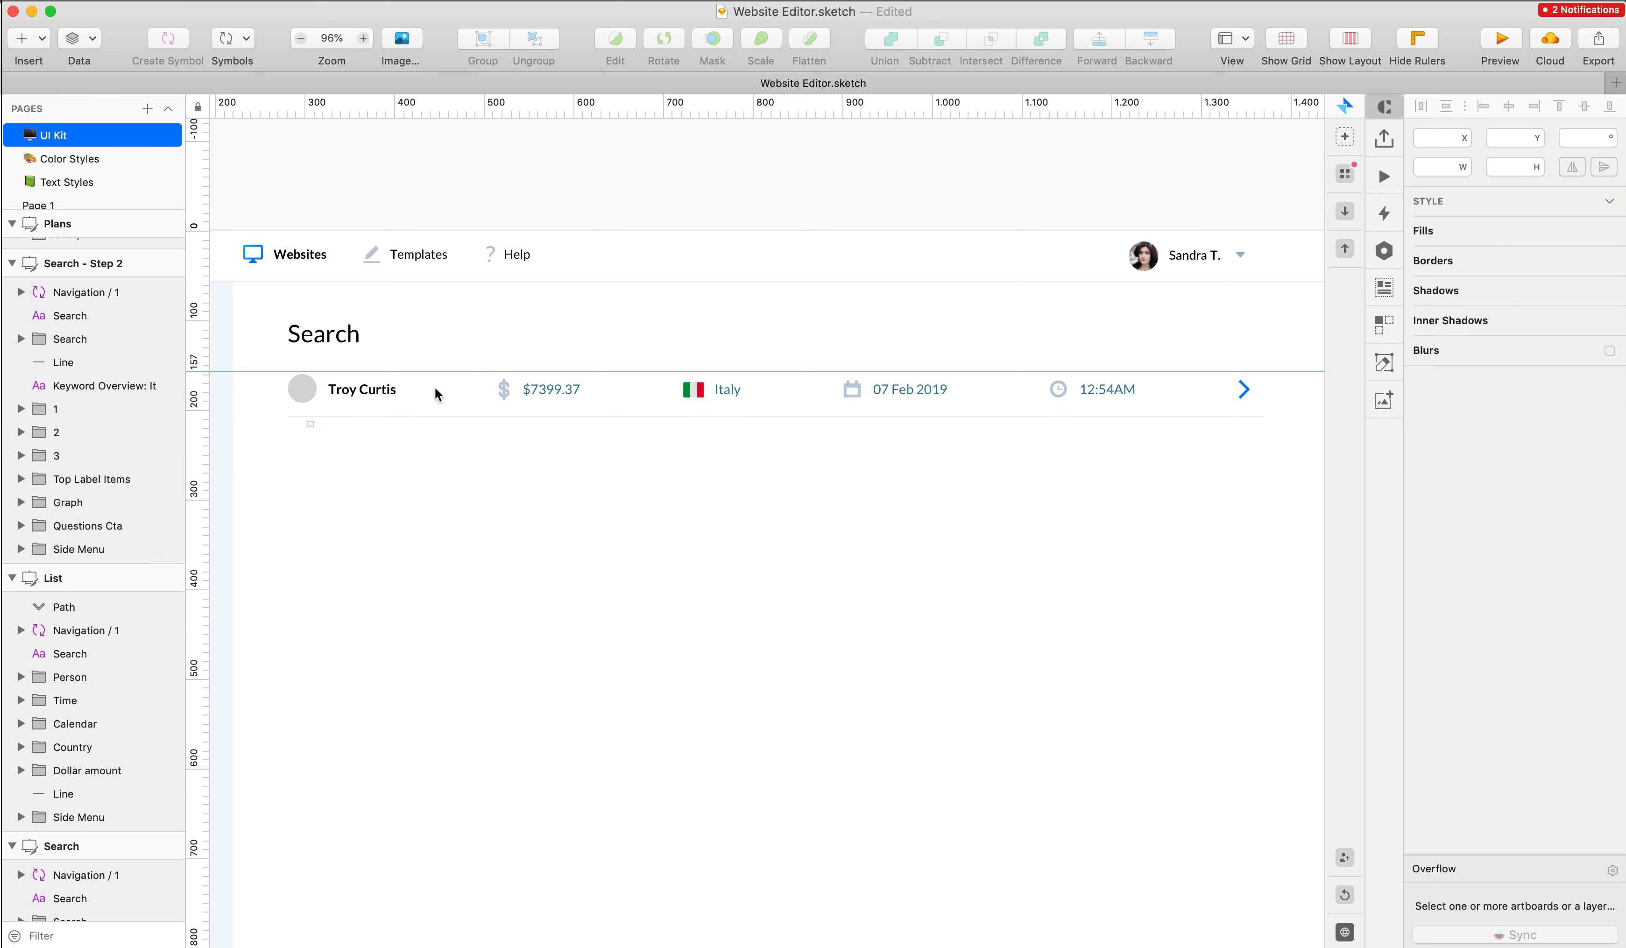
pyautogui.moveTo(435, 389); pyautogui.dragTo(1249, 383)
pyautogui.press('super+g')
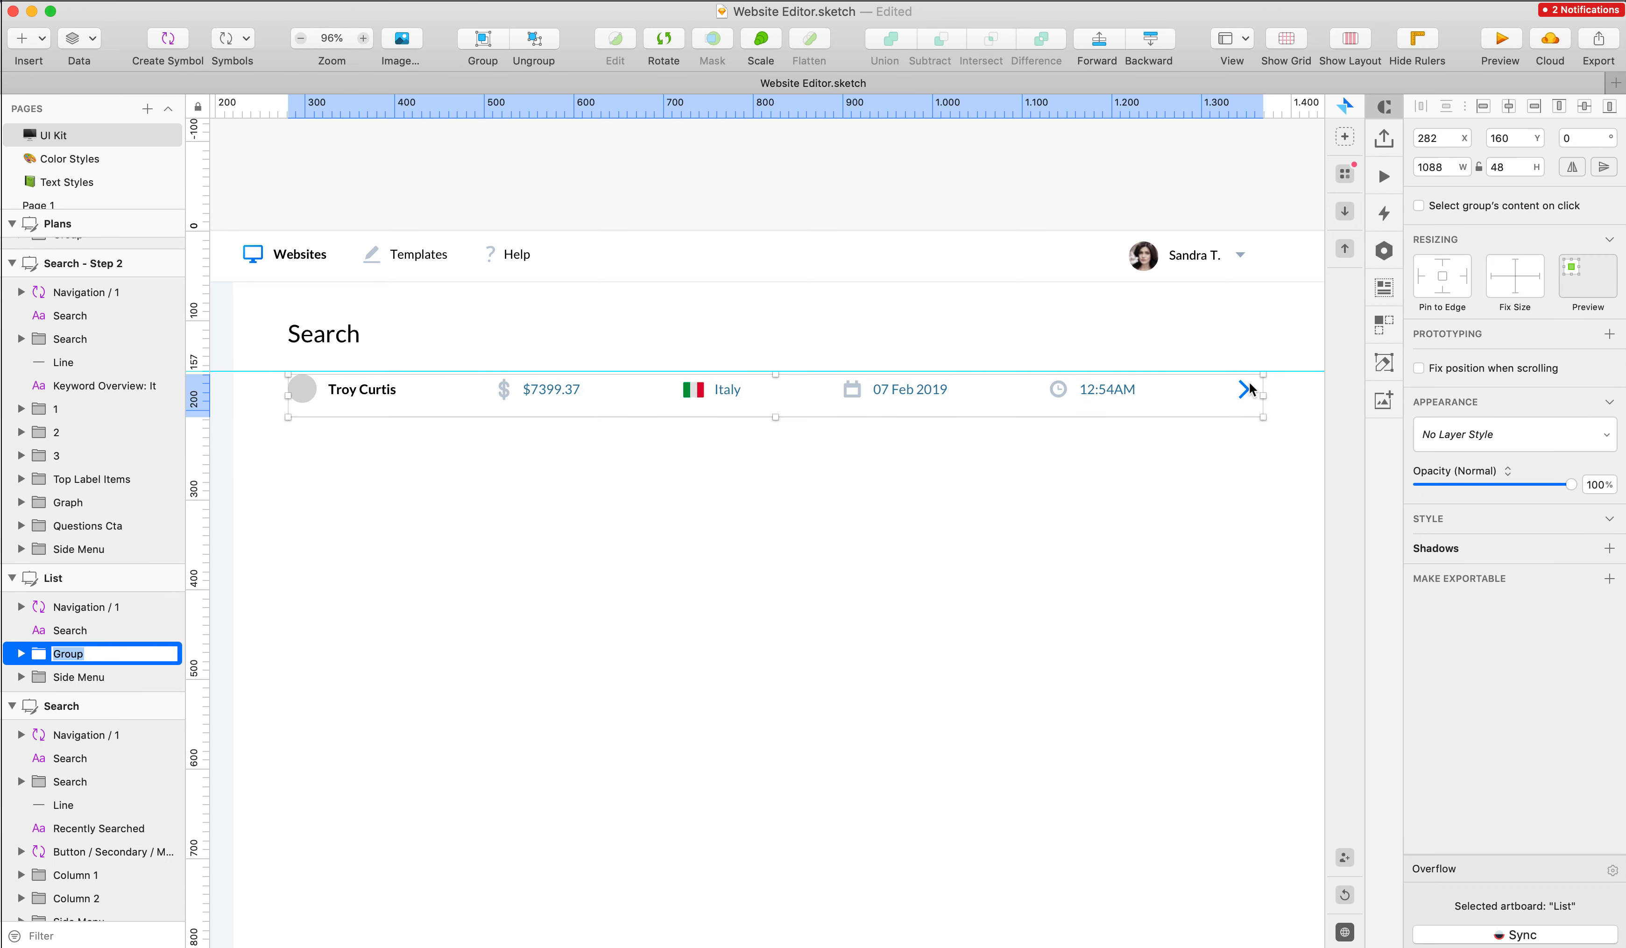
pyautogui.write('Row')
pyautogui.press('Return')
# - Place a copy of the Row group directly below the original, at Y 218
pyautogui.scroll(-5, 851, 390)
pyautogui.scroll(8, 851, 390)
pyautogui.moveTo(872, 395); pyautogui.dragTo(887, 471)
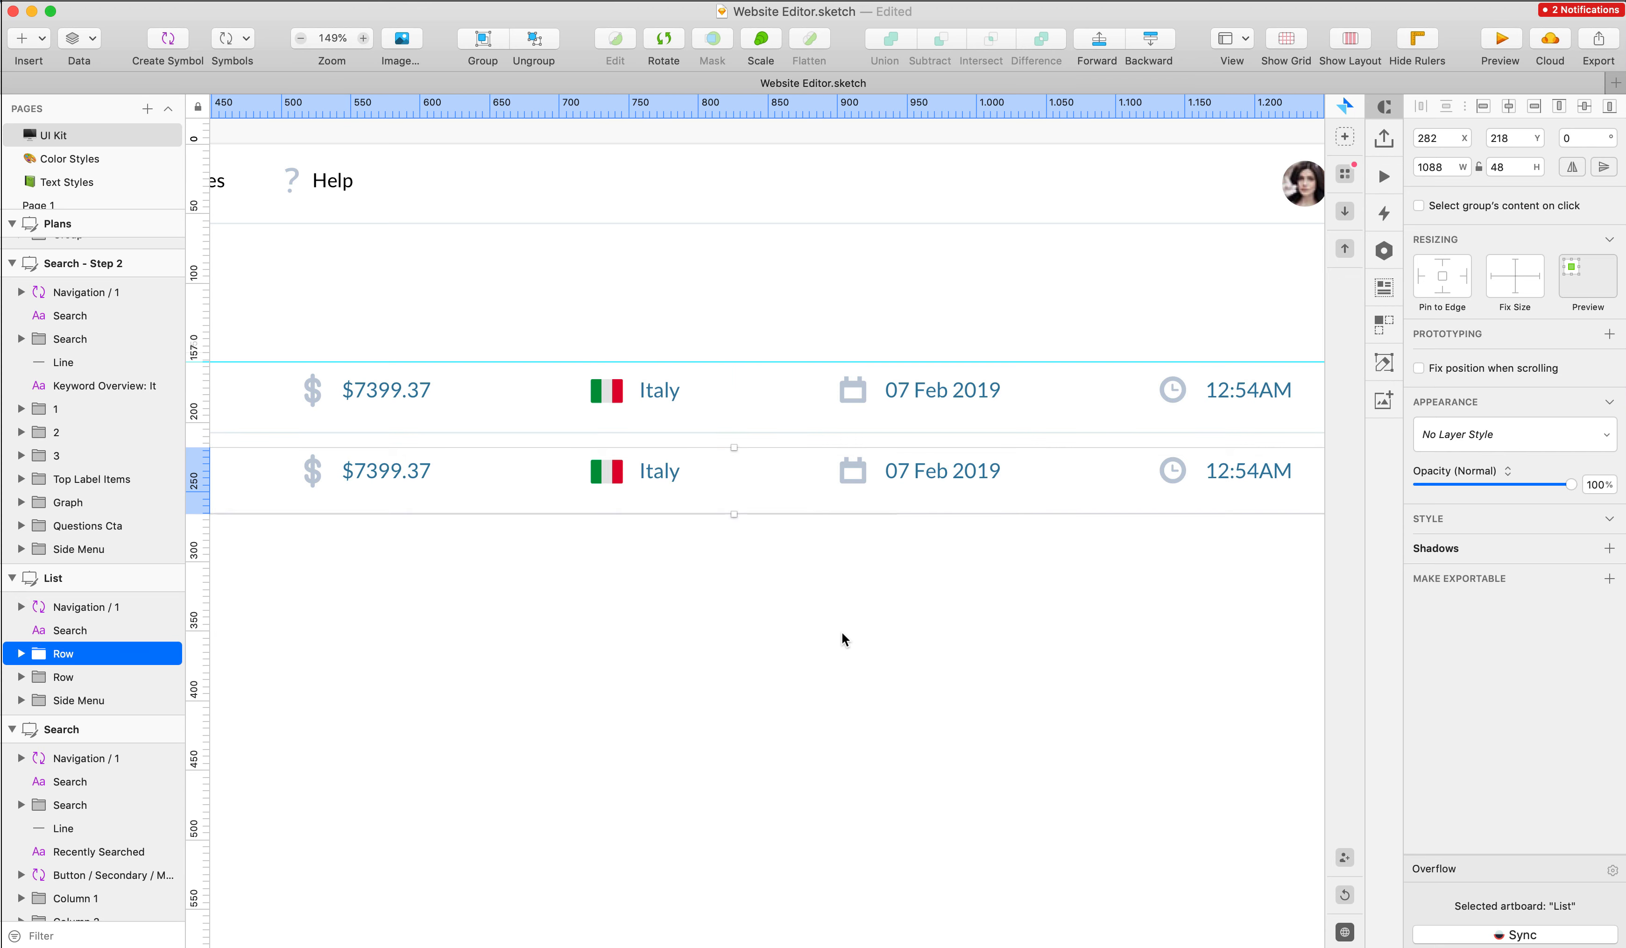
# - Repeat the row duplication downward at the same spacing until fourteen rows fill the List artboard
pyautogui.press('super+d')
pyautogui.press('super+d')
pyautogui.press('super+d')
pyautogui.press('super+d')
pyautogui.scroll(3, 861, 669)
pyautogui.scroll(-10, 861, 669)
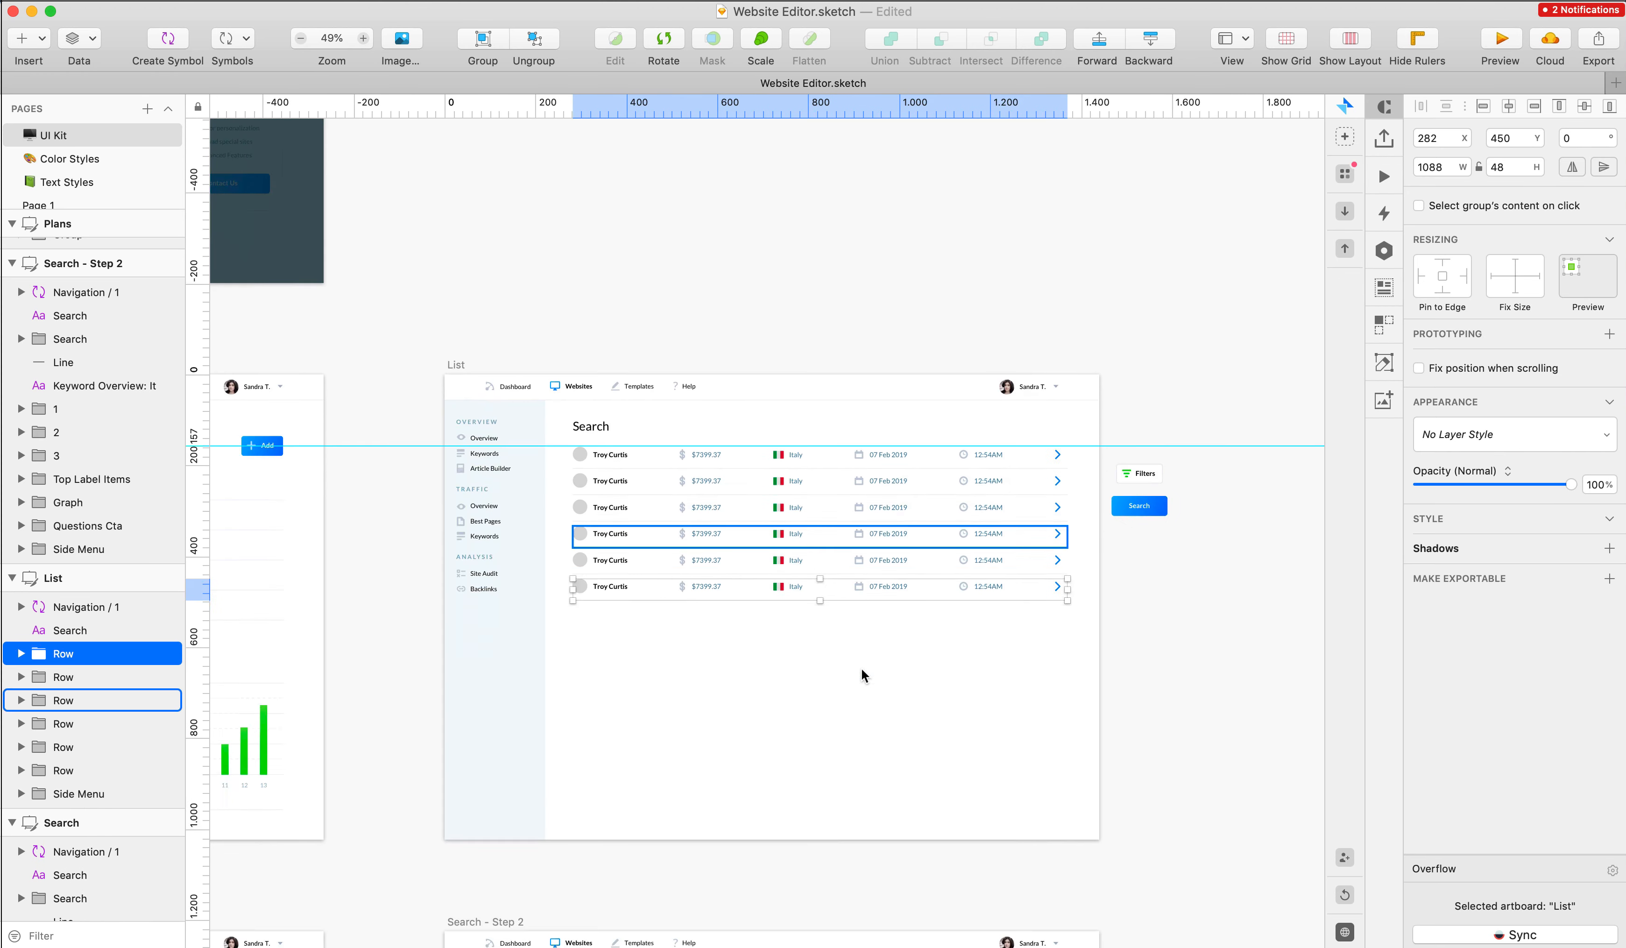
pyautogui.press('super+d')
pyautogui.press('super+d')
pyautogui.press('super+d')
pyautogui.press('super+d')
pyautogui.press('super+d')
pyautogui.press('super+d')
pyautogui.press('super+d')
pyautogui.press('super+d')
pyautogui.press('super+d')
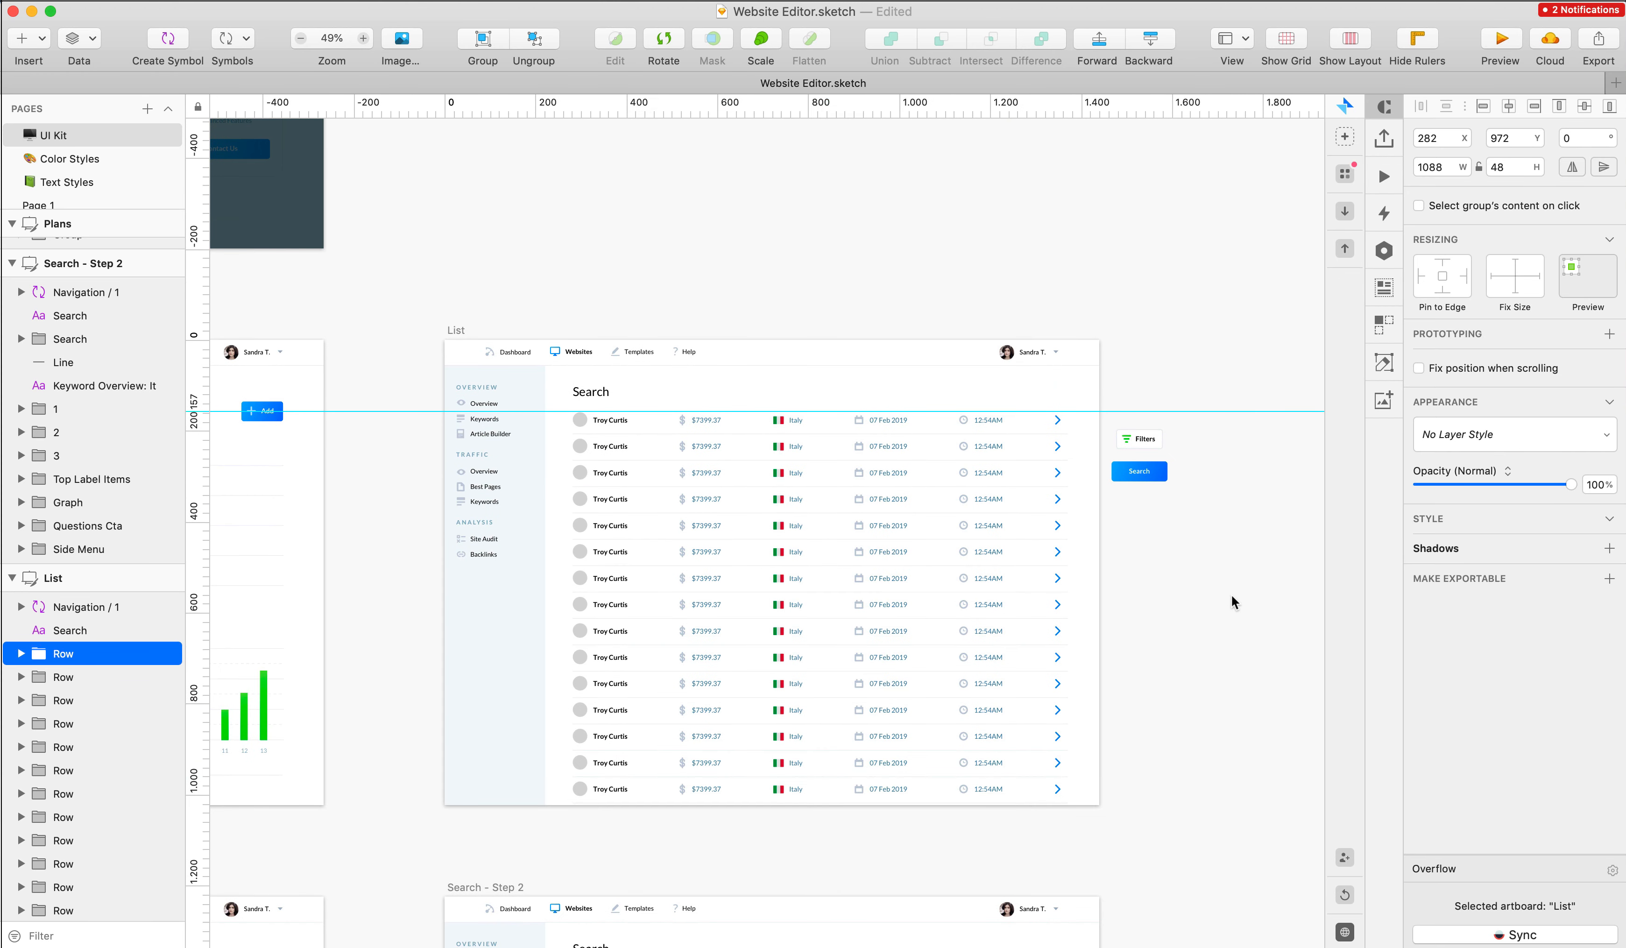
pyautogui.click(1230, 594)
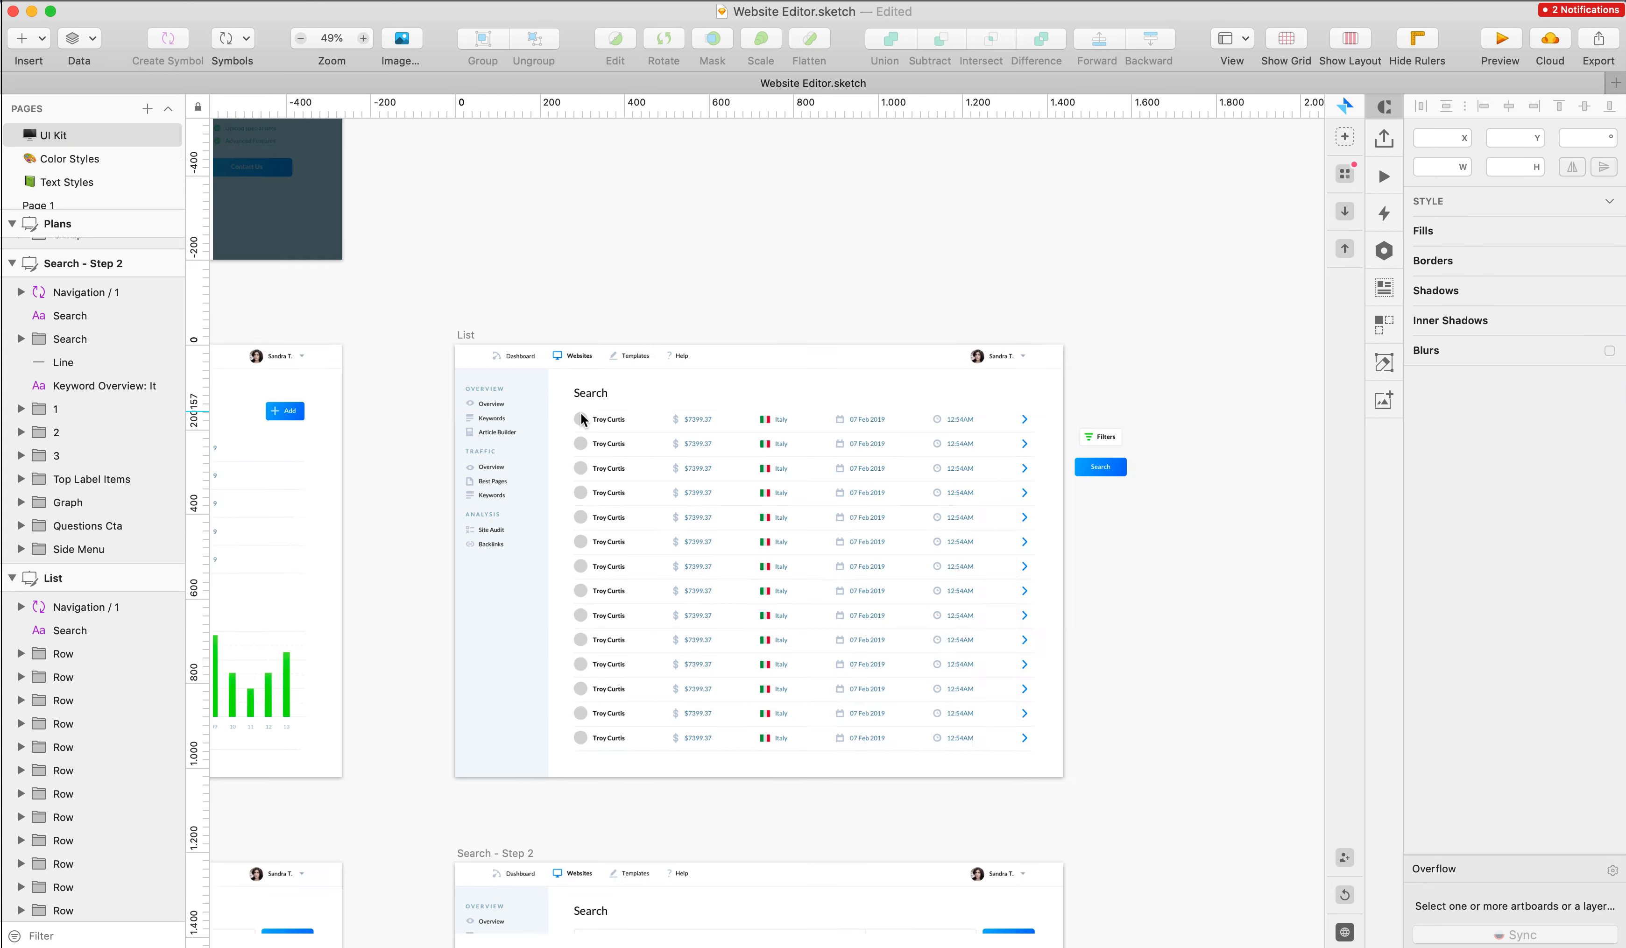
# - Try to select the placeholder ovals of the first five rows together
pyautogui.scroll(5, 580, 417)
pyautogui.keyDown('super'); pyautogui.click(572, 420); pyautogui.keyUp('super')
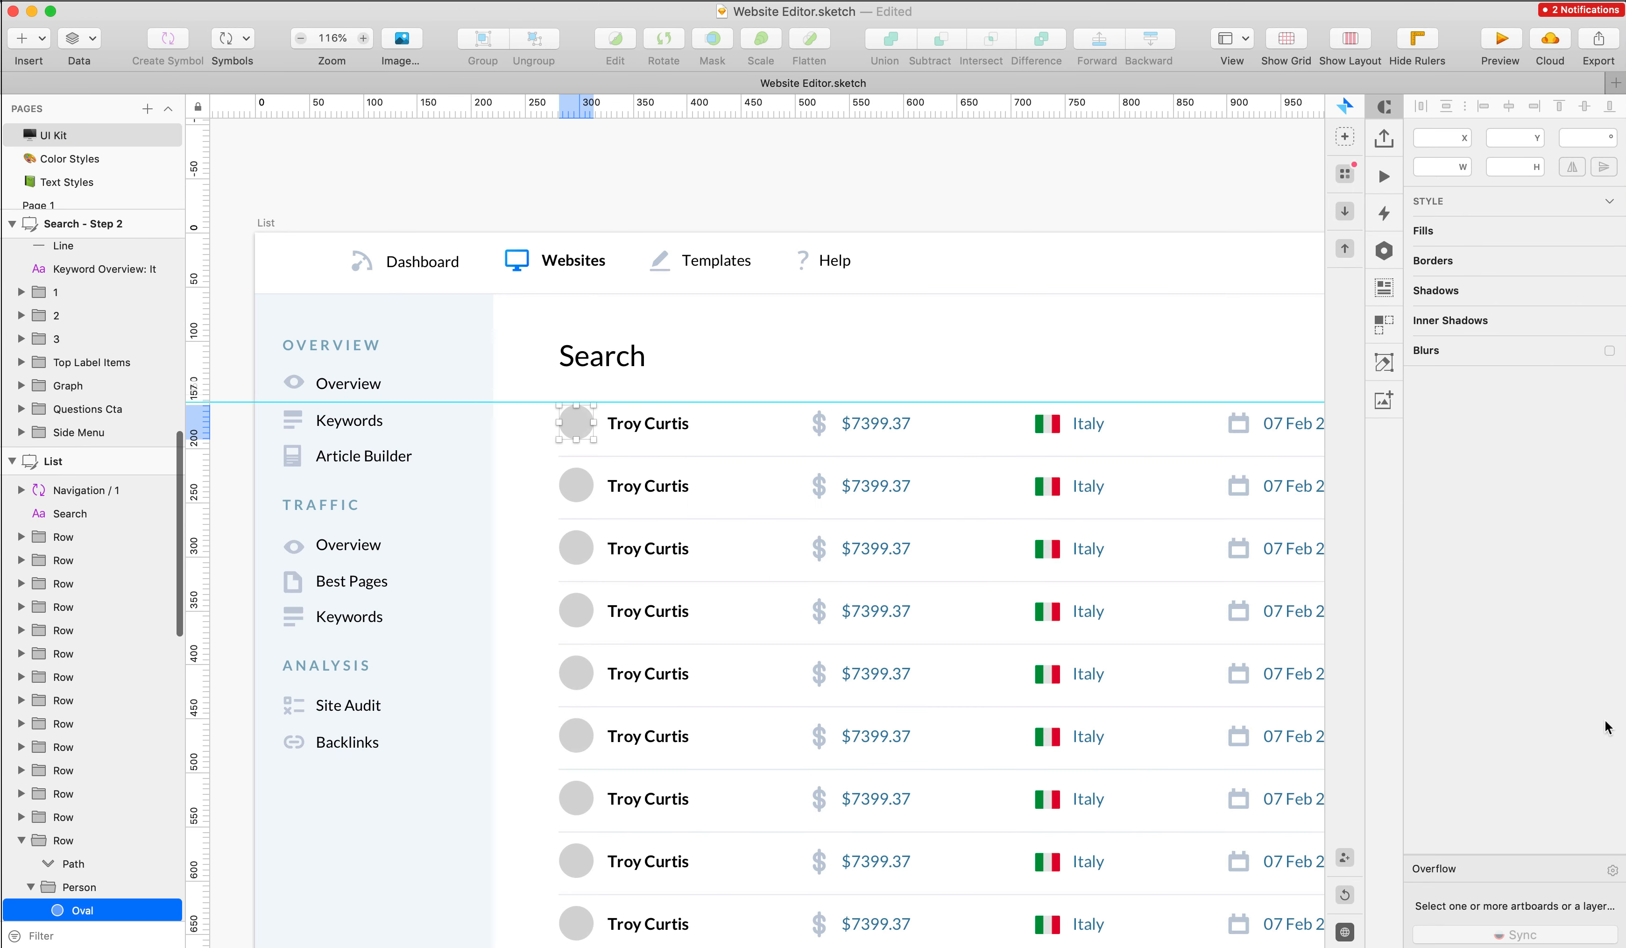
pyautogui.scroll(-4, 1122, 654)
pyautogui.hscroll(3, 1122, 654)
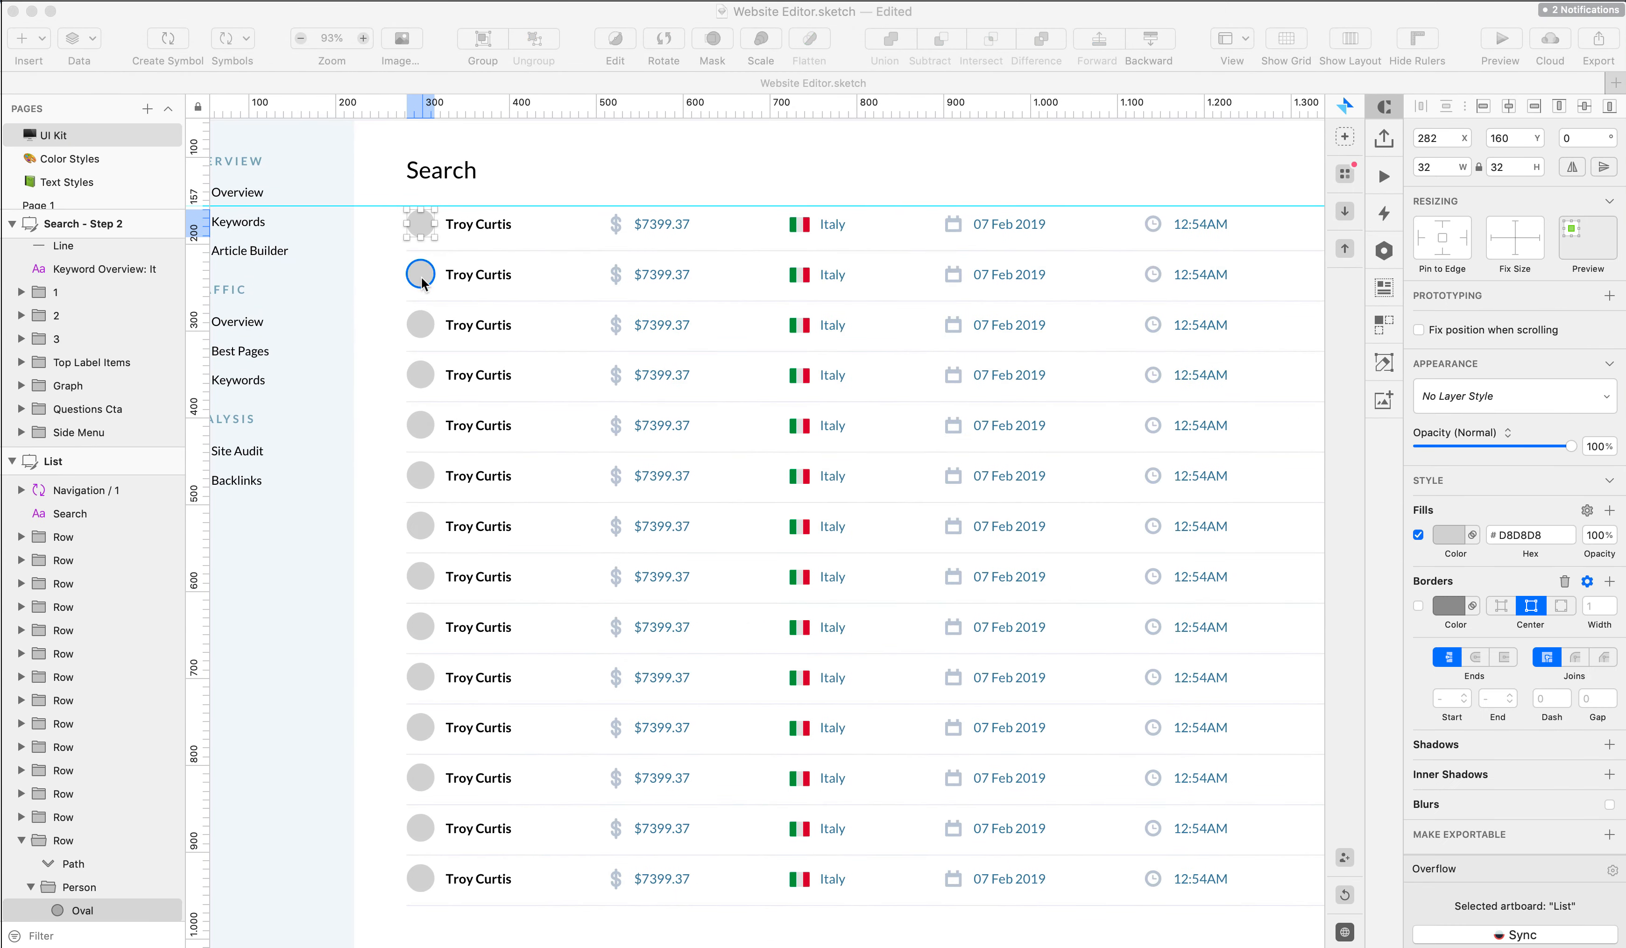
pyautogui.keyDown('shift'); pyautogui.keyDown('super'); pyautogui.click(420, 274); pyautogui.keyUp('super'); pyautogui.keyUp('shift')
pyautogui.keyDown('shift'); pyautogui.keyDown('super'); pyautogui.click(420, 324); pyautogui.keyUp('super'); pyautogui.keyUp('shift')
pyautogui.keyDown('shift'); pyautogui.keyDown('super'); pyautogui.click(420, 375); pyautogui.keyUp('super'); pyautogui.keyUp('shift')
pyautogui.keyDown('shift'); pyautogui.keyDown('super'); pyautogui.click(419, 424); pyautogui.keyUp('super'); pyautogui.keyUp('shift')
# - For the first row's placeholder oval, search the web data source for unsplash and open the Unsplash site
pyautogui.keyDown('super'); pyautogui.click(420, 225); pyautogui.keyUp('super')
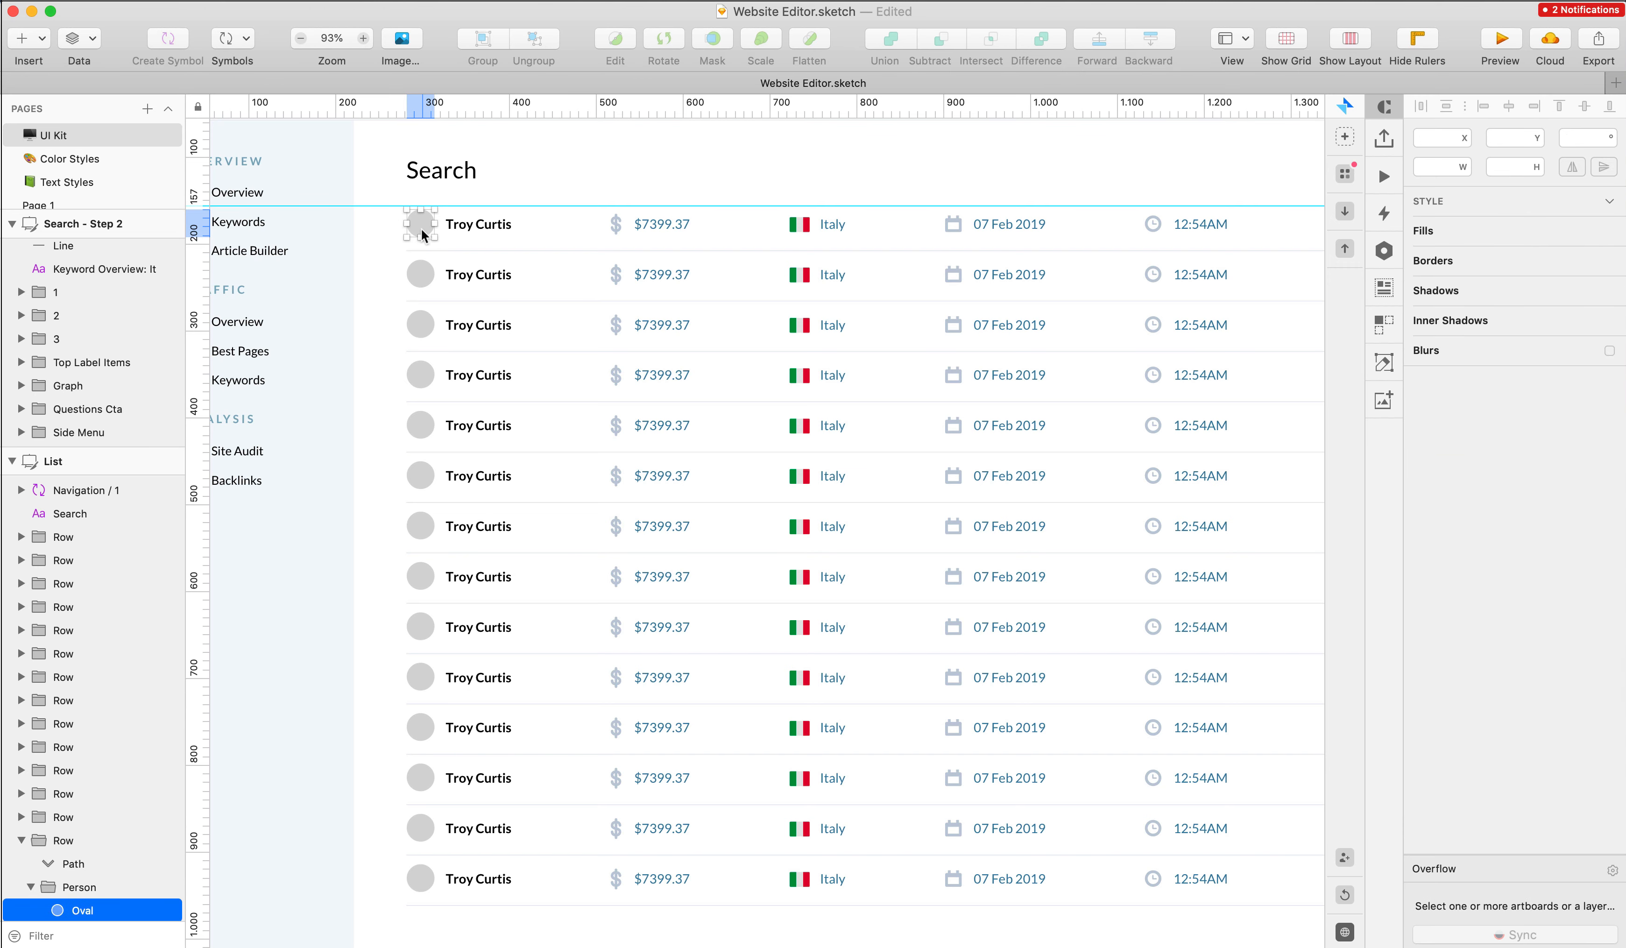
pyautogui.click(1383, 288)
pyautogui.click(1240, 284)
pyautogui.click(1106, 575)
pyautogui.write('unsplash')
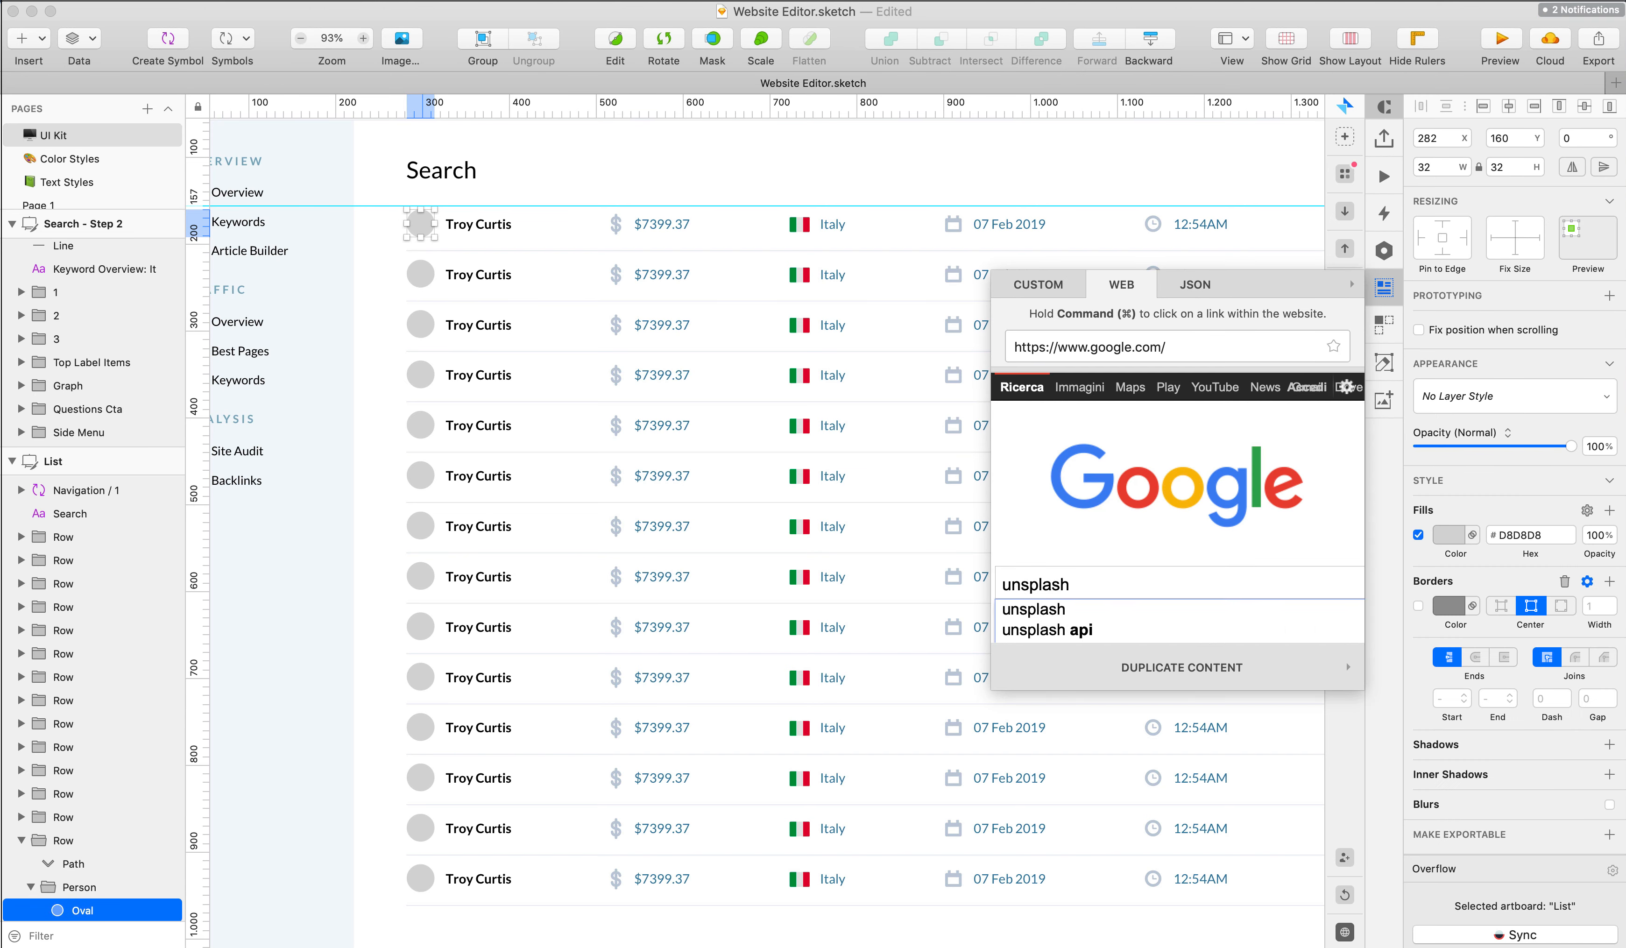
pyautogui.press('Return')
pyautogui.click(1045, 537)
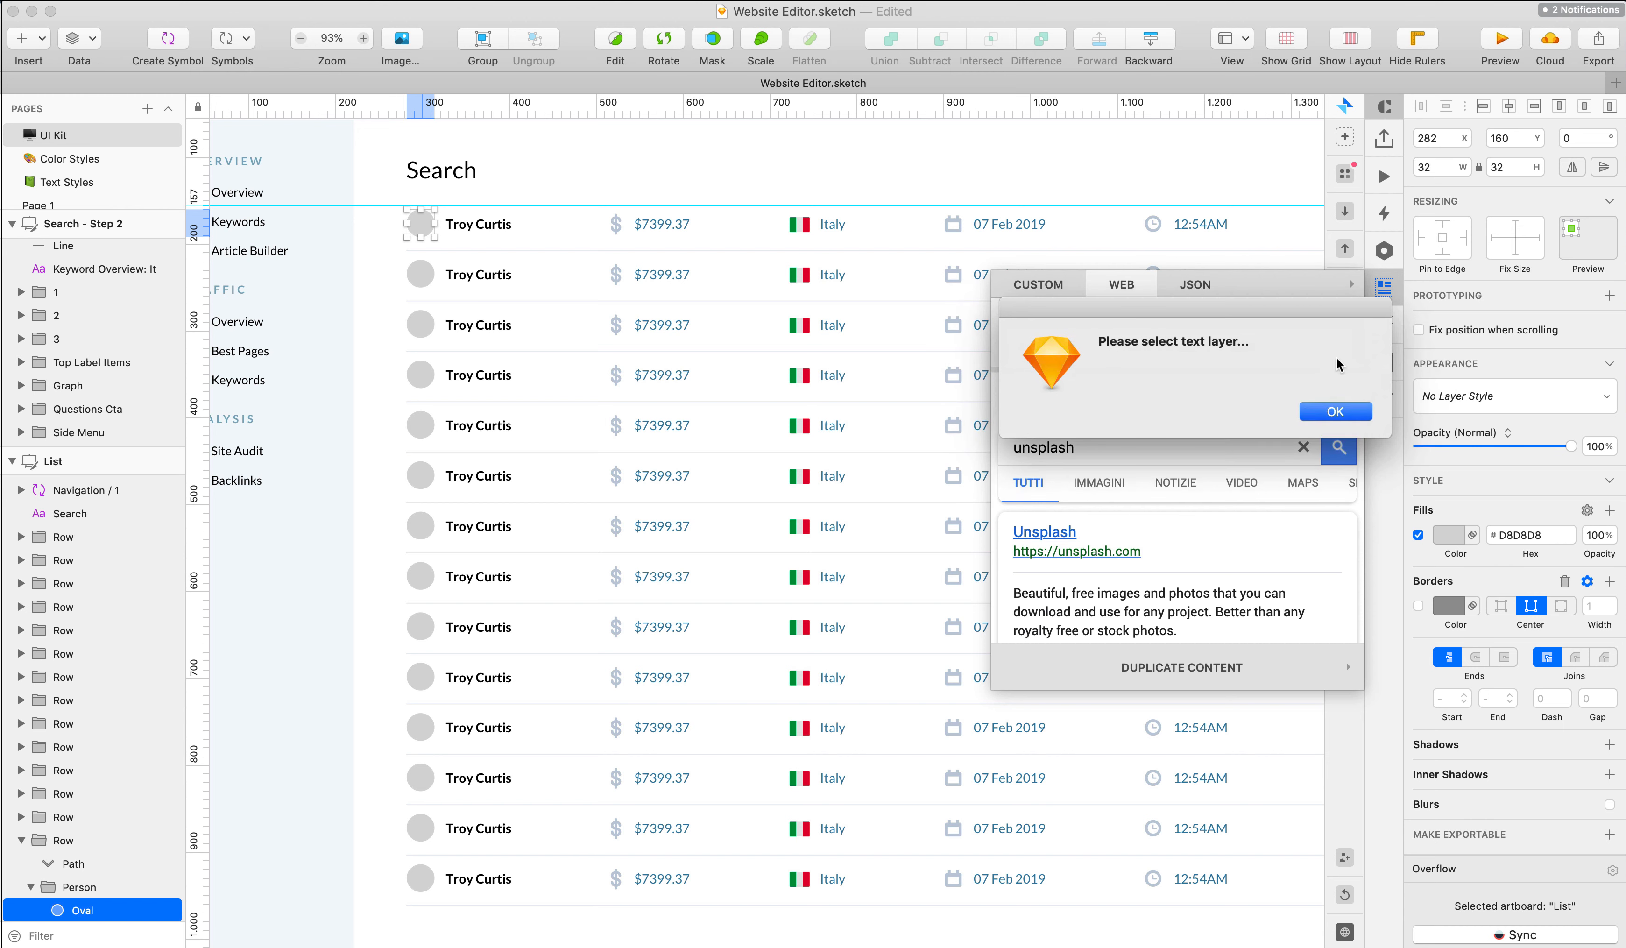
pyautogui.press('Return')
pyautogui.keyDown('super'); pyautogui.click(1053, 538); pyautogui.keyUp('super')
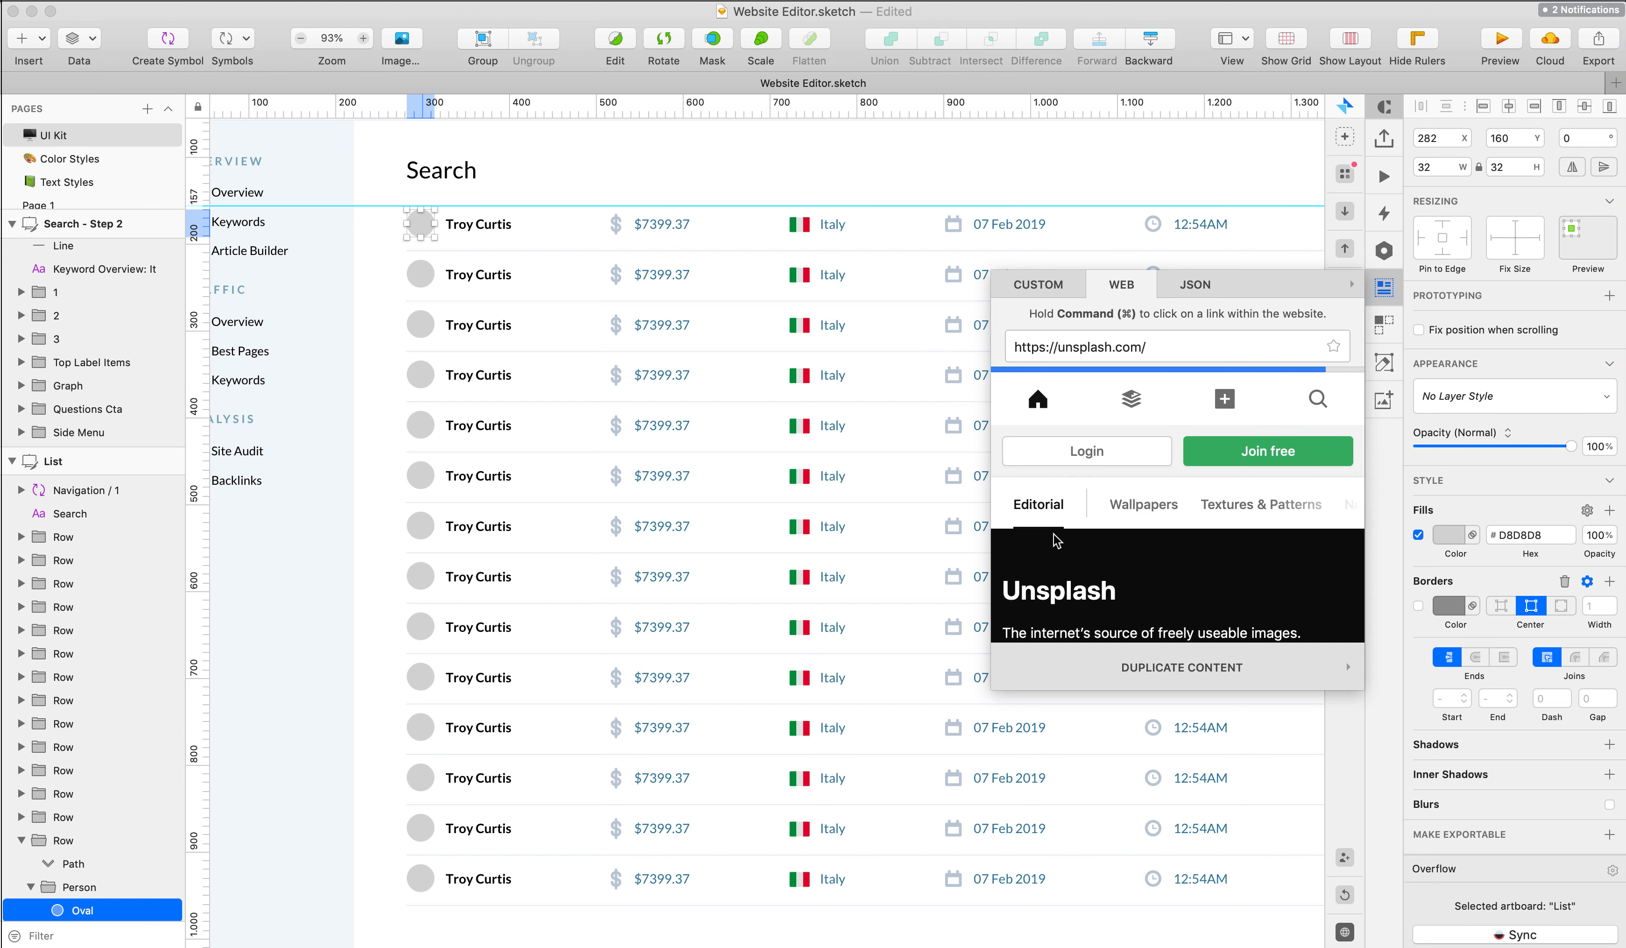
pyautogui.scroll(-2, 1158, 509)
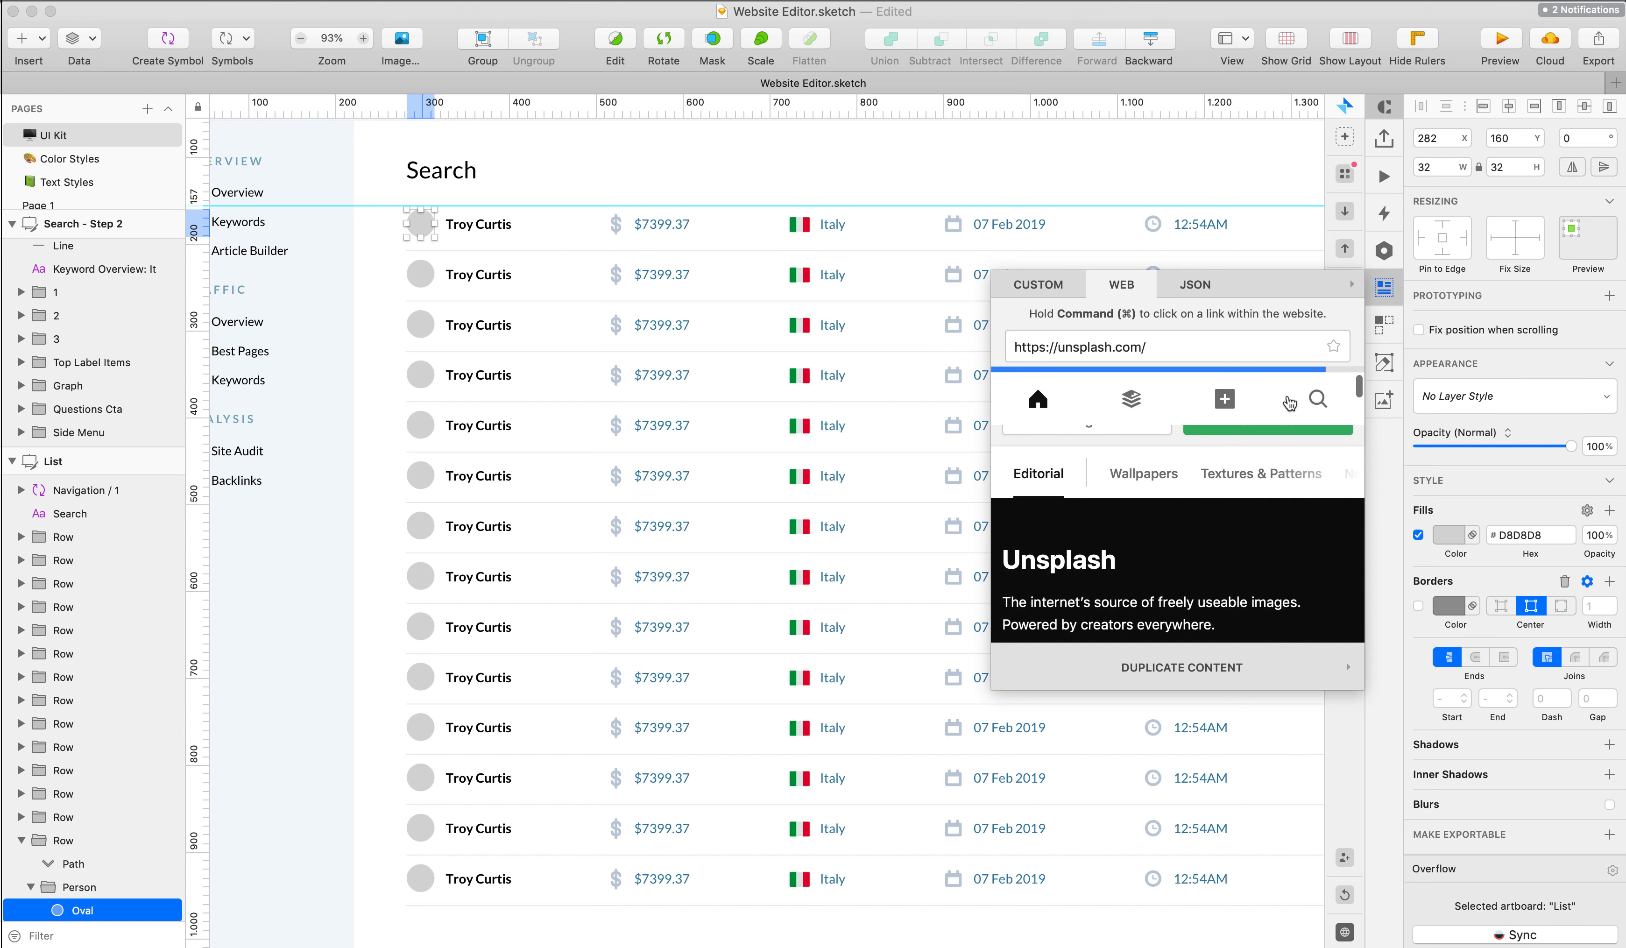
# - Search Unsplash for "profile" and look through the photos
pyautogui.click(1316, 402)
pyautogui.click(1327, 418)
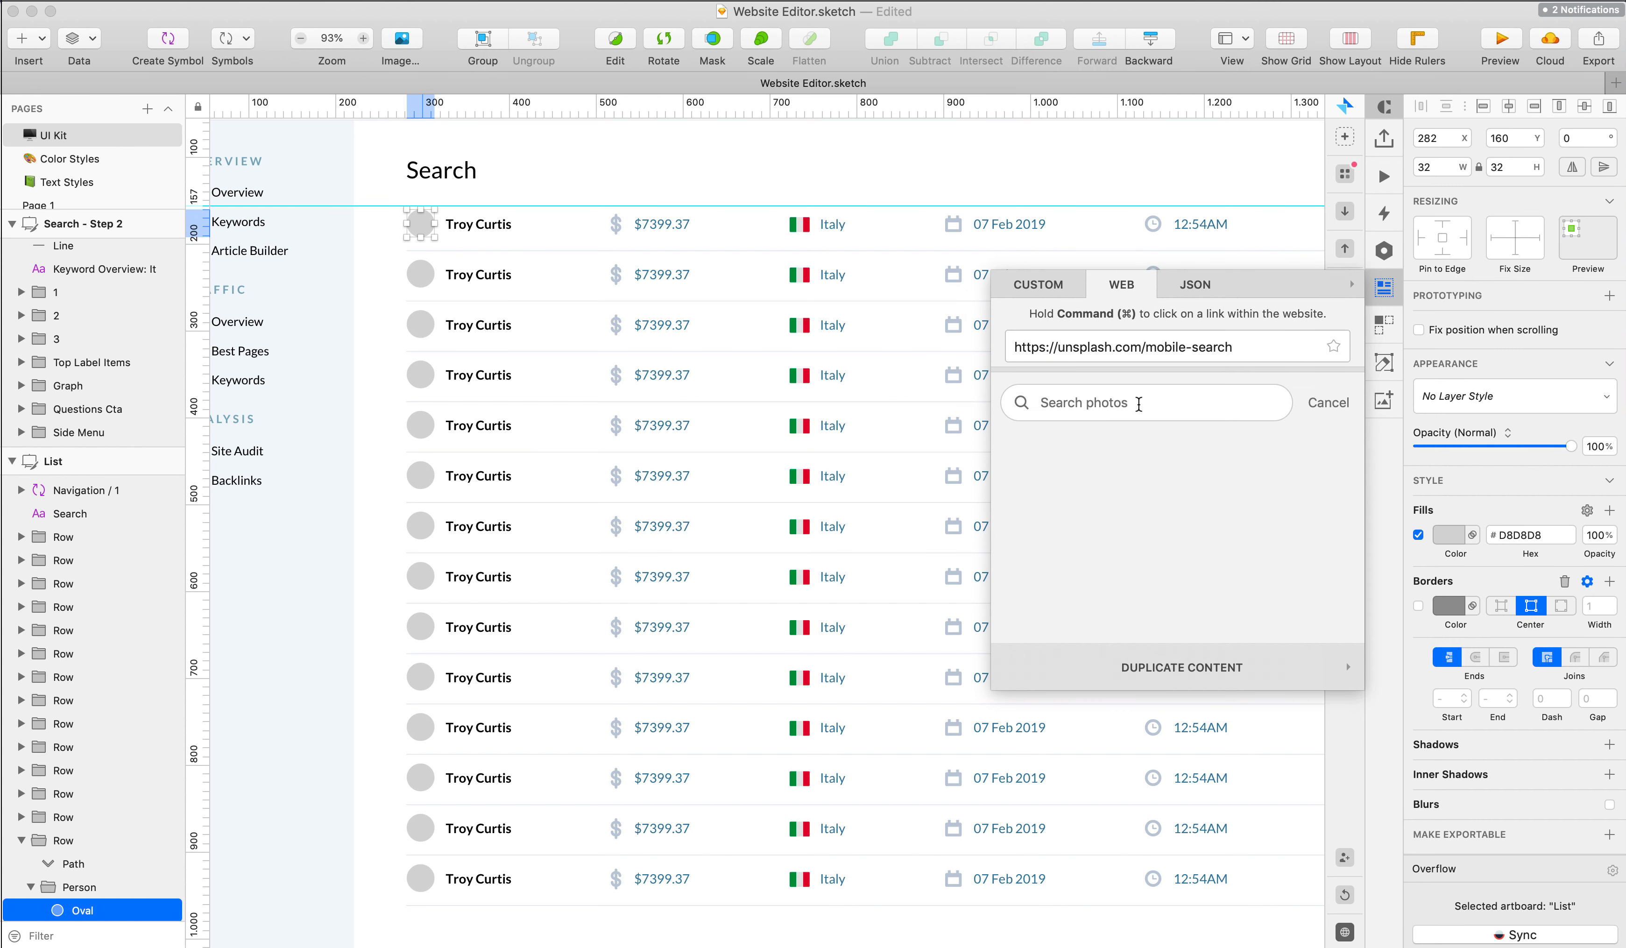
pyautogui.write('profile')
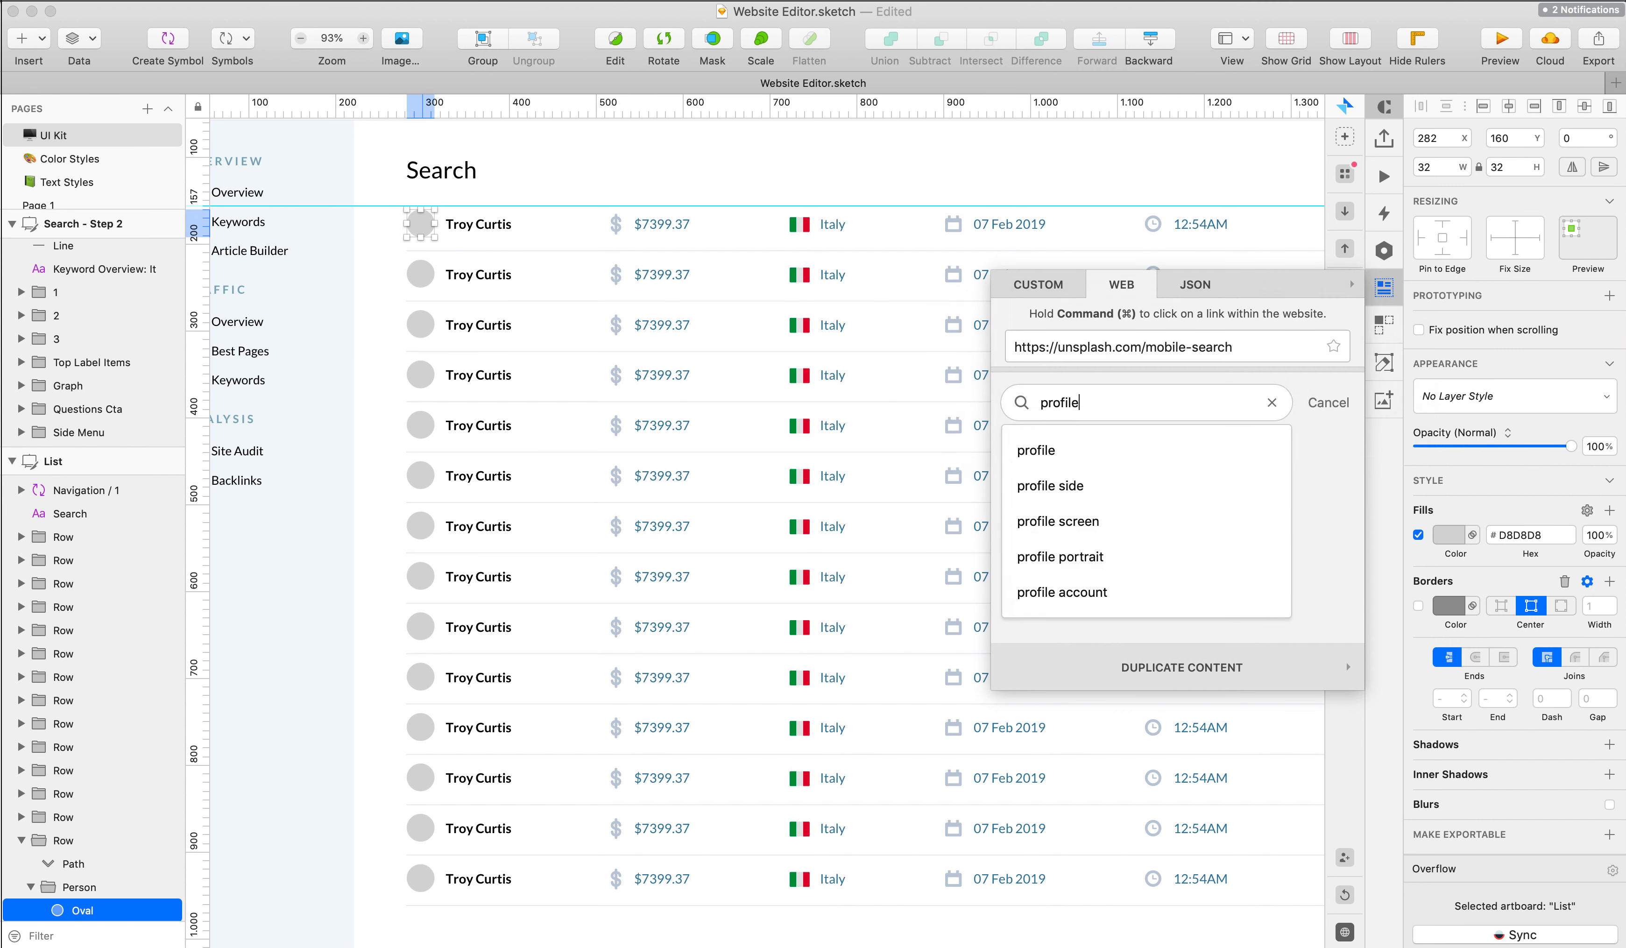
pyautogui.press('Return')
pyautogui.scroll(-3, 1214, 426)
pyautogui.scroll(-3, 1214, 426)
pyautogui.scroll(1, 1215, 426)
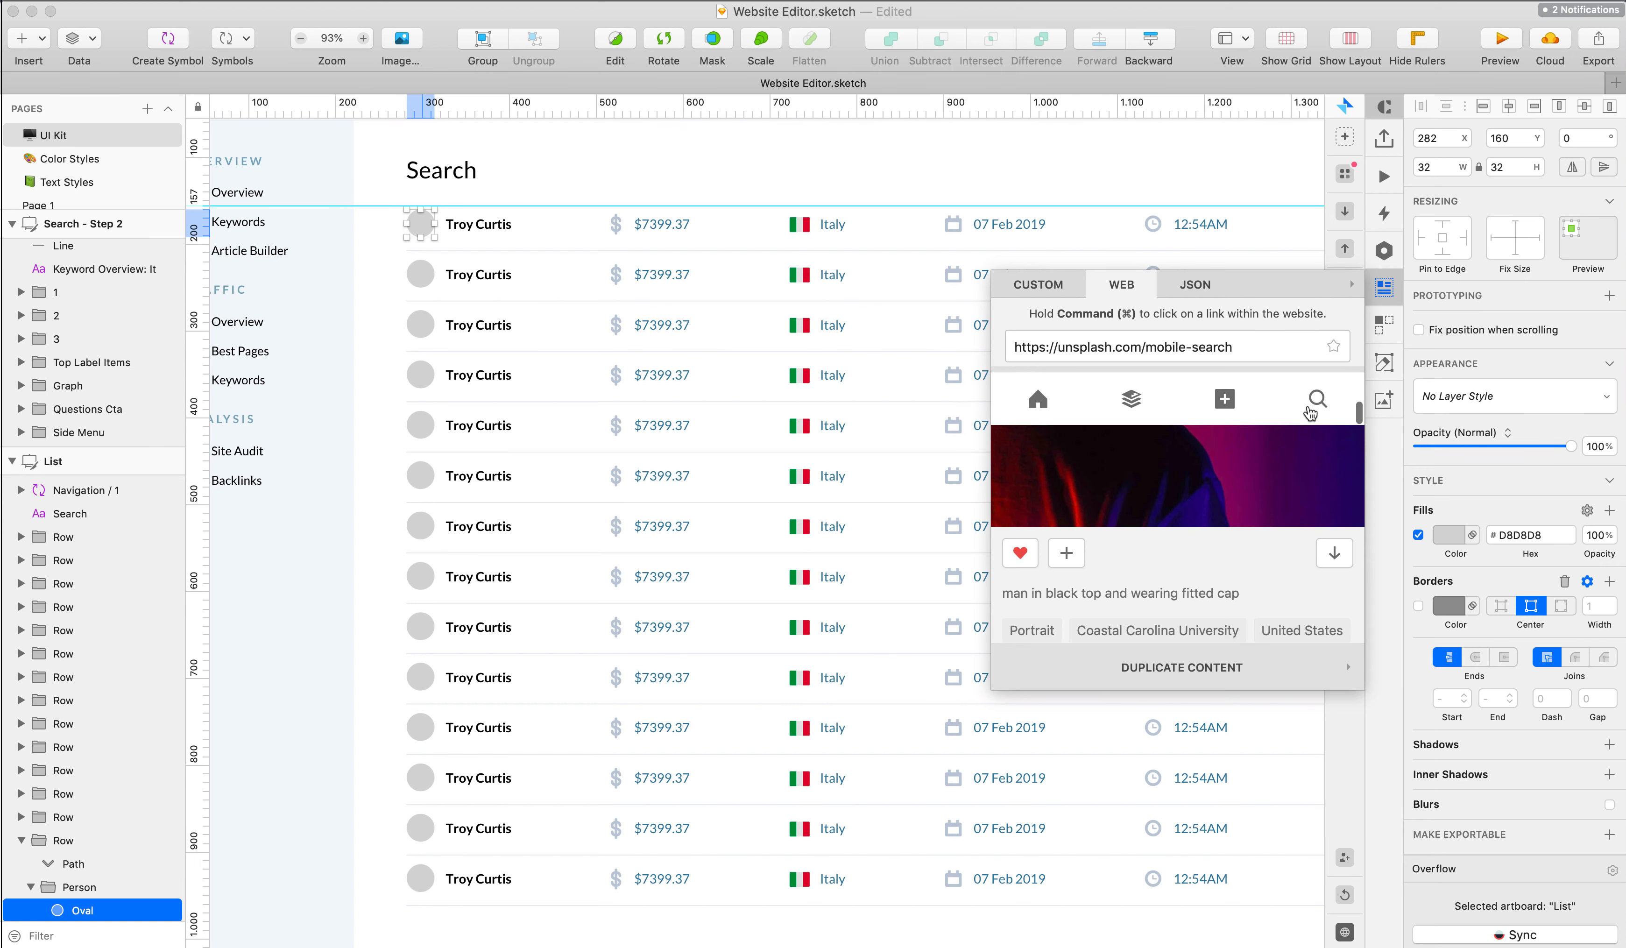
# - Search Unsplash for "portrait" and fill the first row's oval with the photo of the dark-haired man
pyautogui.click(1317, 398)
pyautogui.write('portrait')
pyautogui.press('Return')
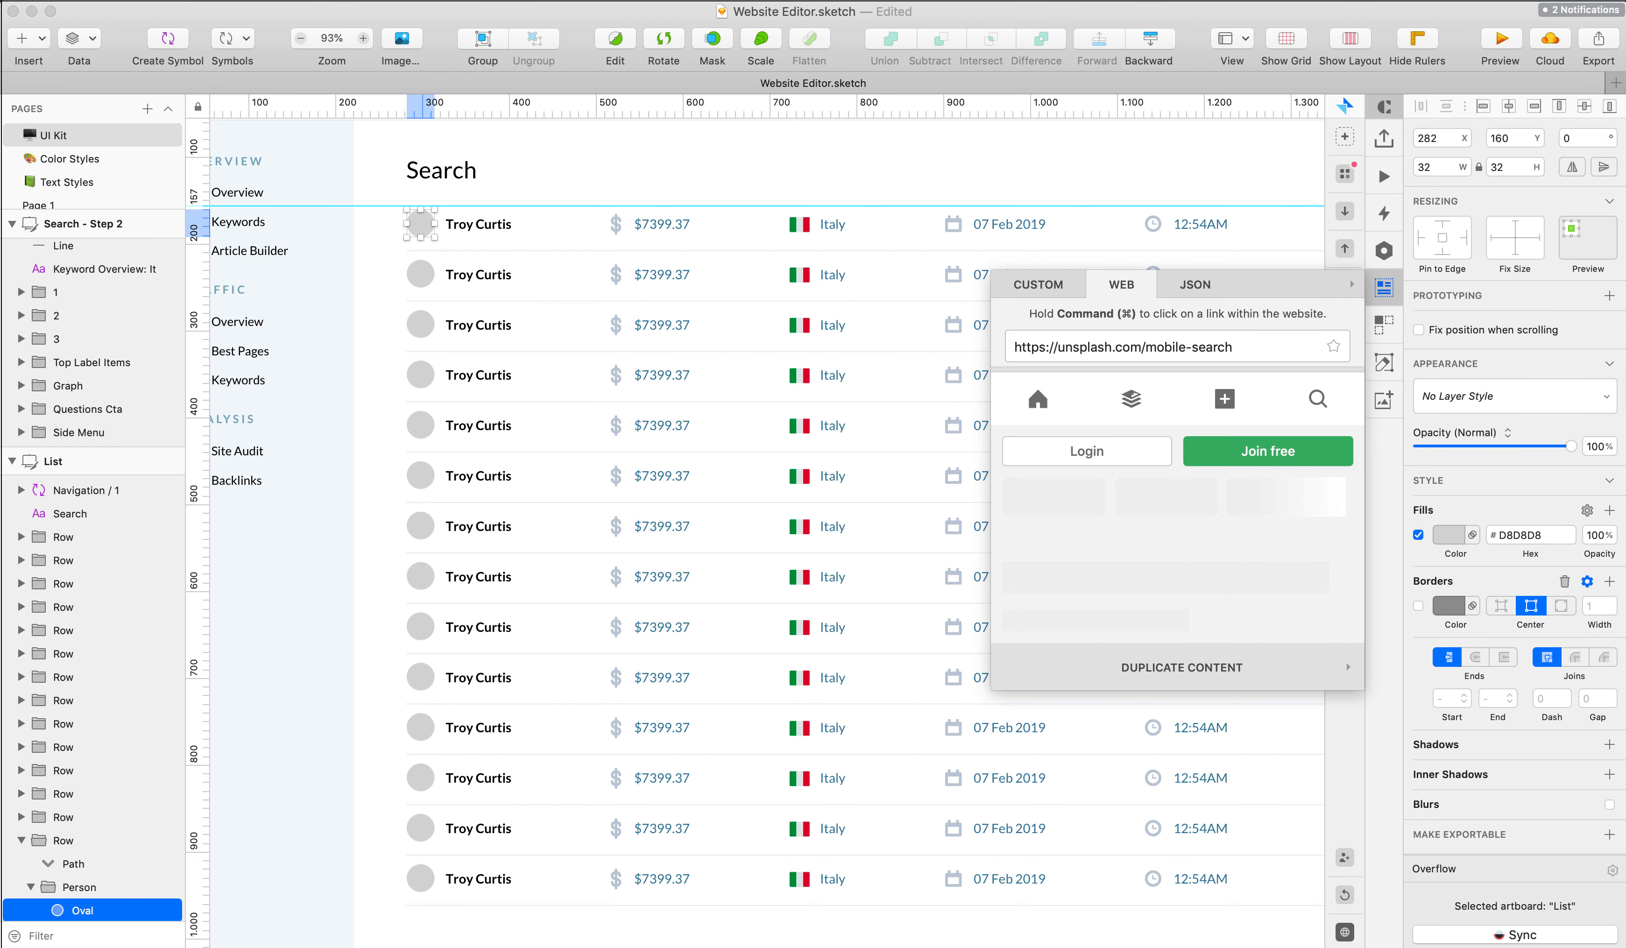
pyautogui.scroll(-5, 1197, 521)
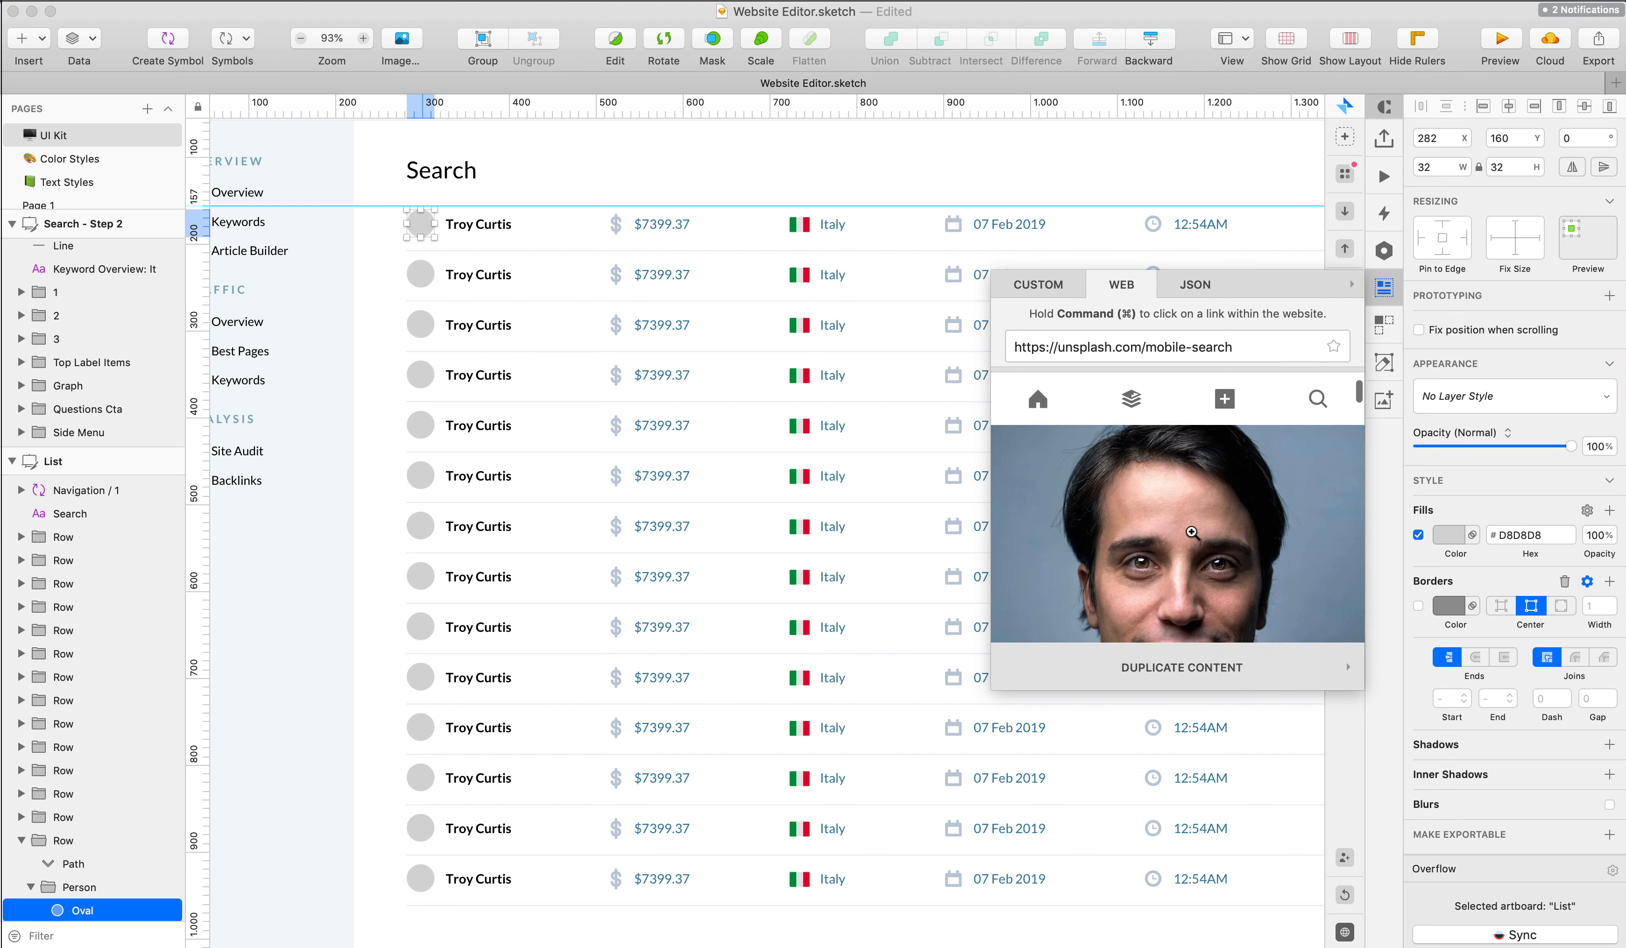
pyautogui.click(1214, 532)
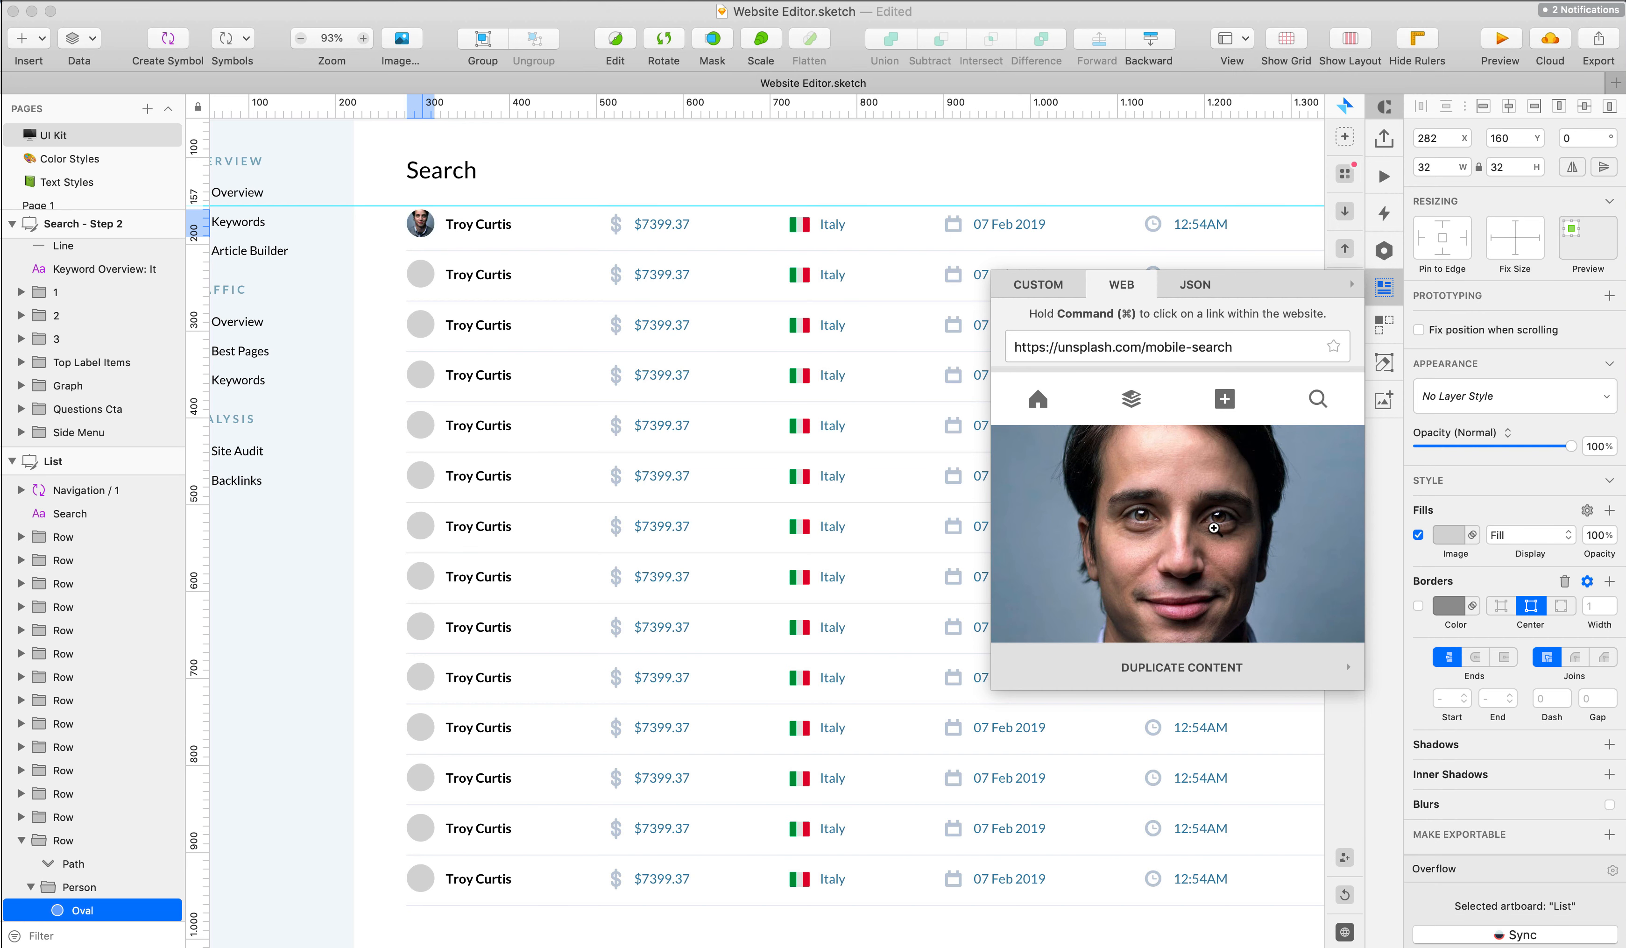
# - Fill the second row's oval with the long-haired woman's portrait and the third row's with a different portrait
pyautogui.click(415, 281)
pyautogui.scroll(-5, 1231, 505)
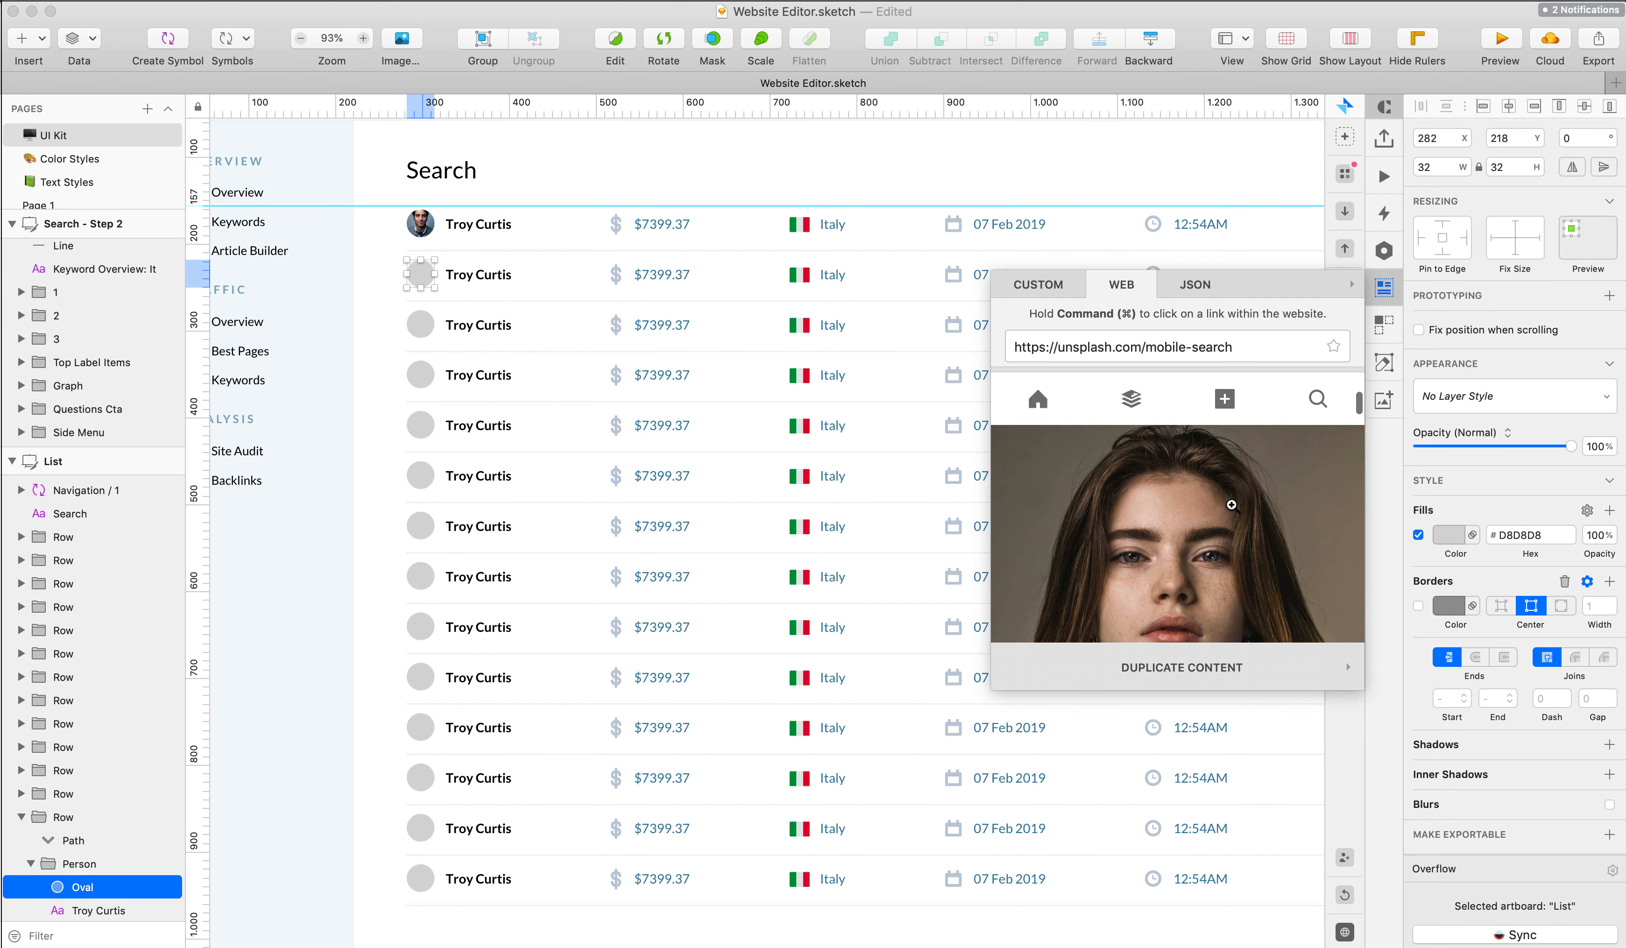
pyautogui.click(1233, 506)
pyautogui.click(423, 324)
pyautogui.scroll(-5, 1237, 520)
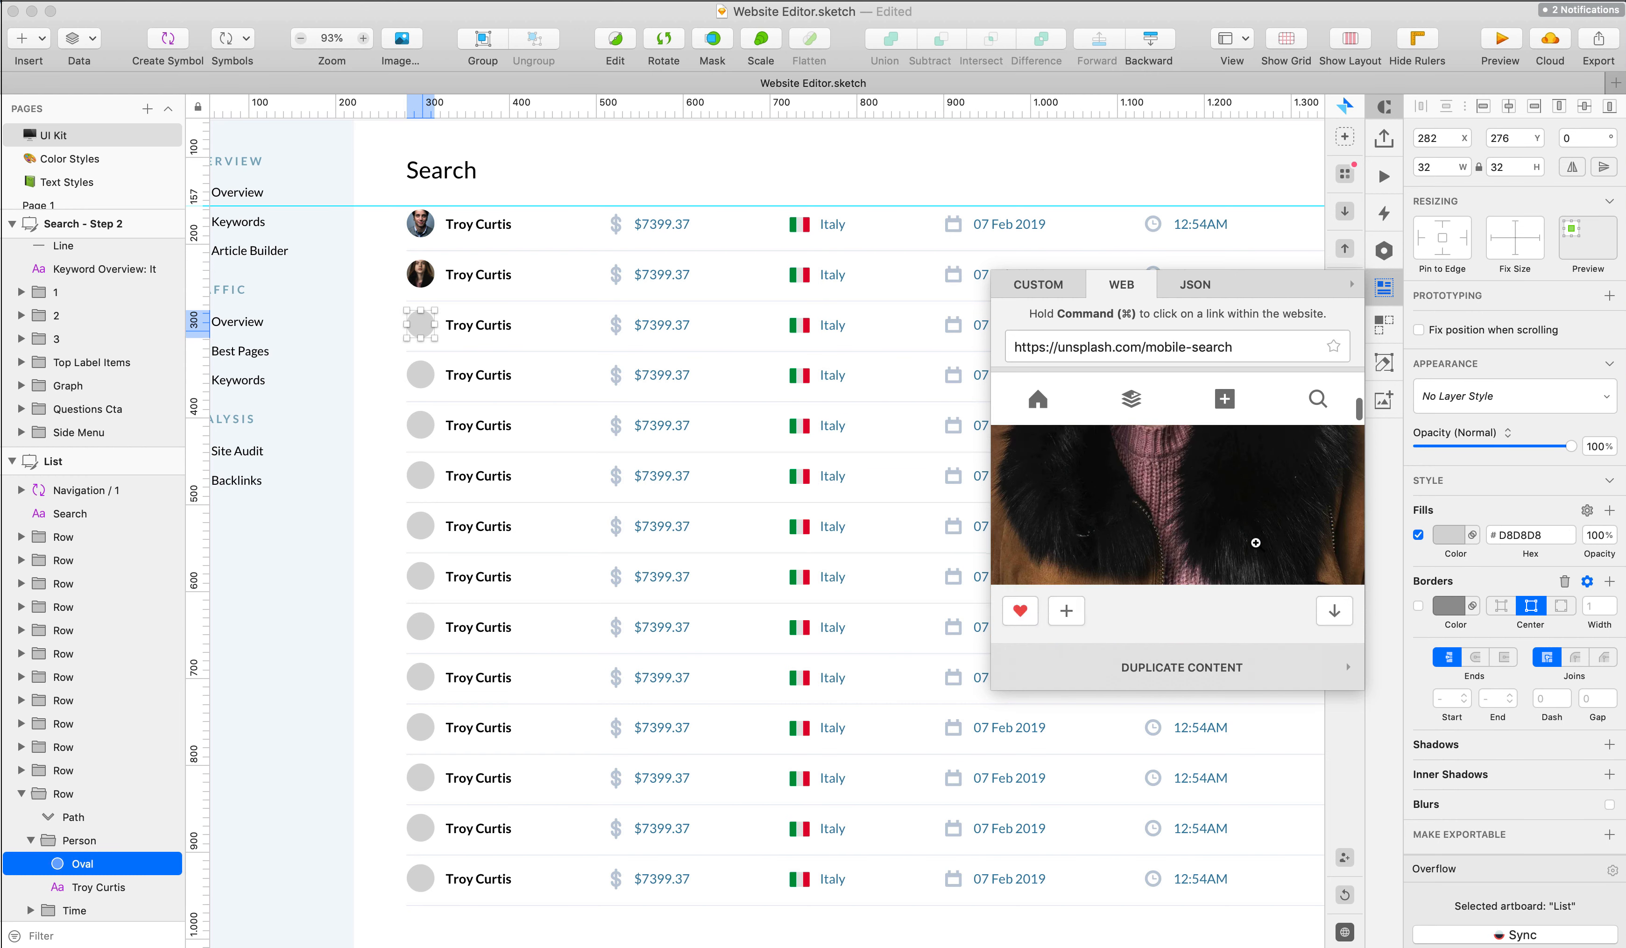
pyautogui.click(1237, 520)
# - Fill the fourth row's oval with the smiling man's black-and-white portrait and the fifth row's with the woman in a white shirt
pyautogui.click(420, 375)
pyautogui.scroll(-5, 1302, 520)
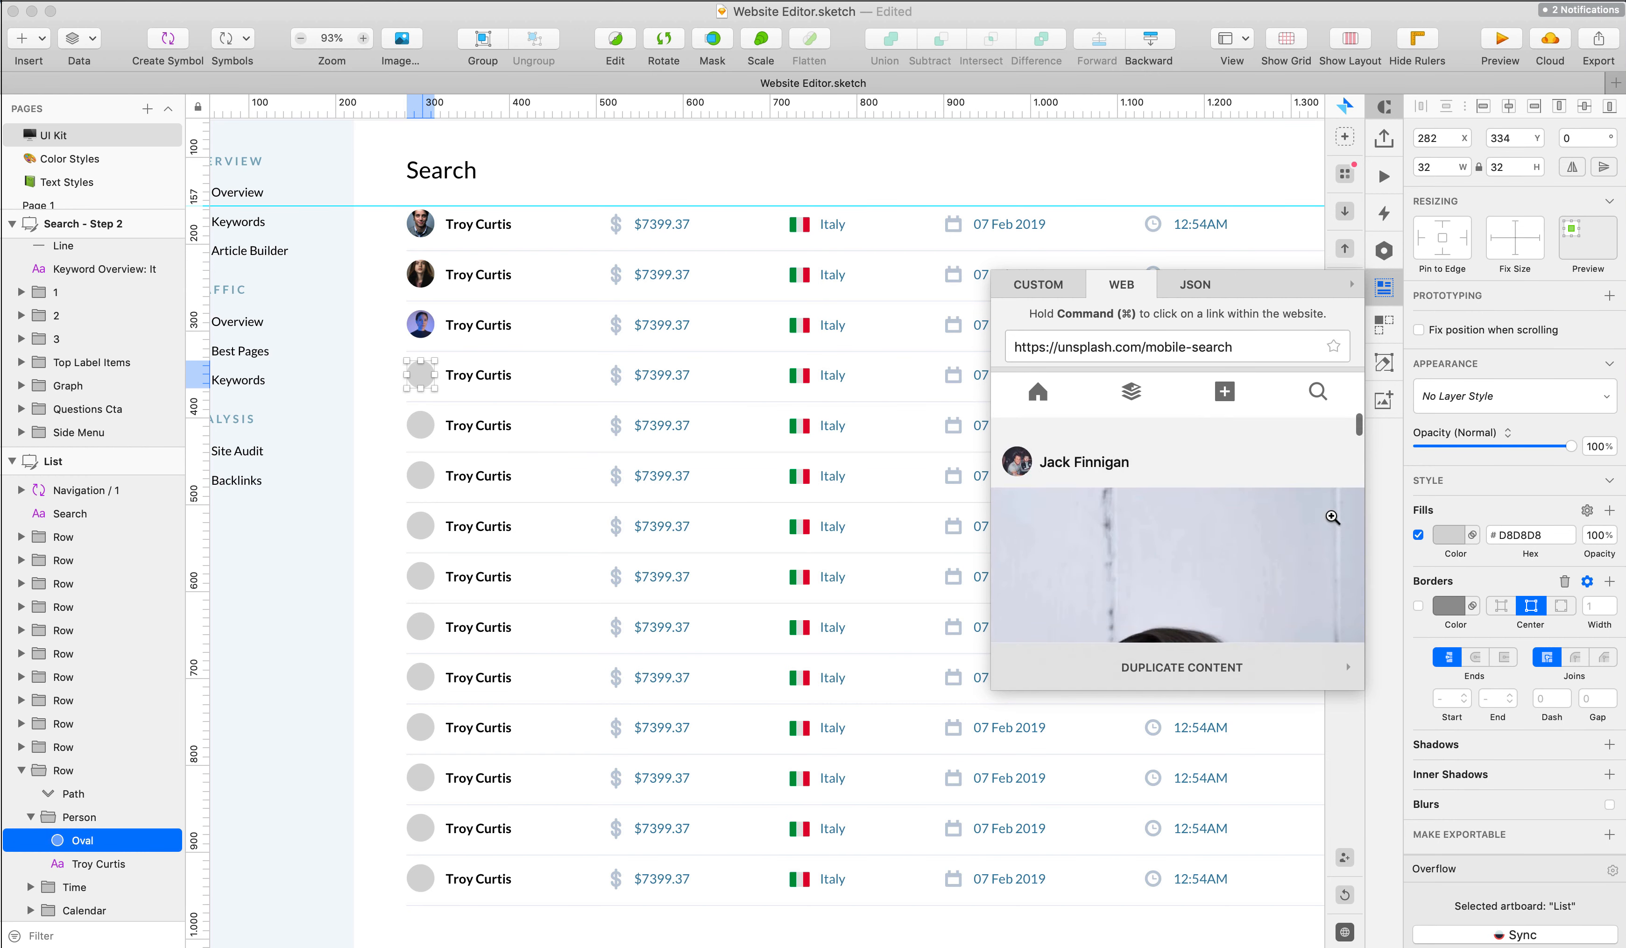
pyautogui.click(1237, 521)
pyautogui.click(420, 425)
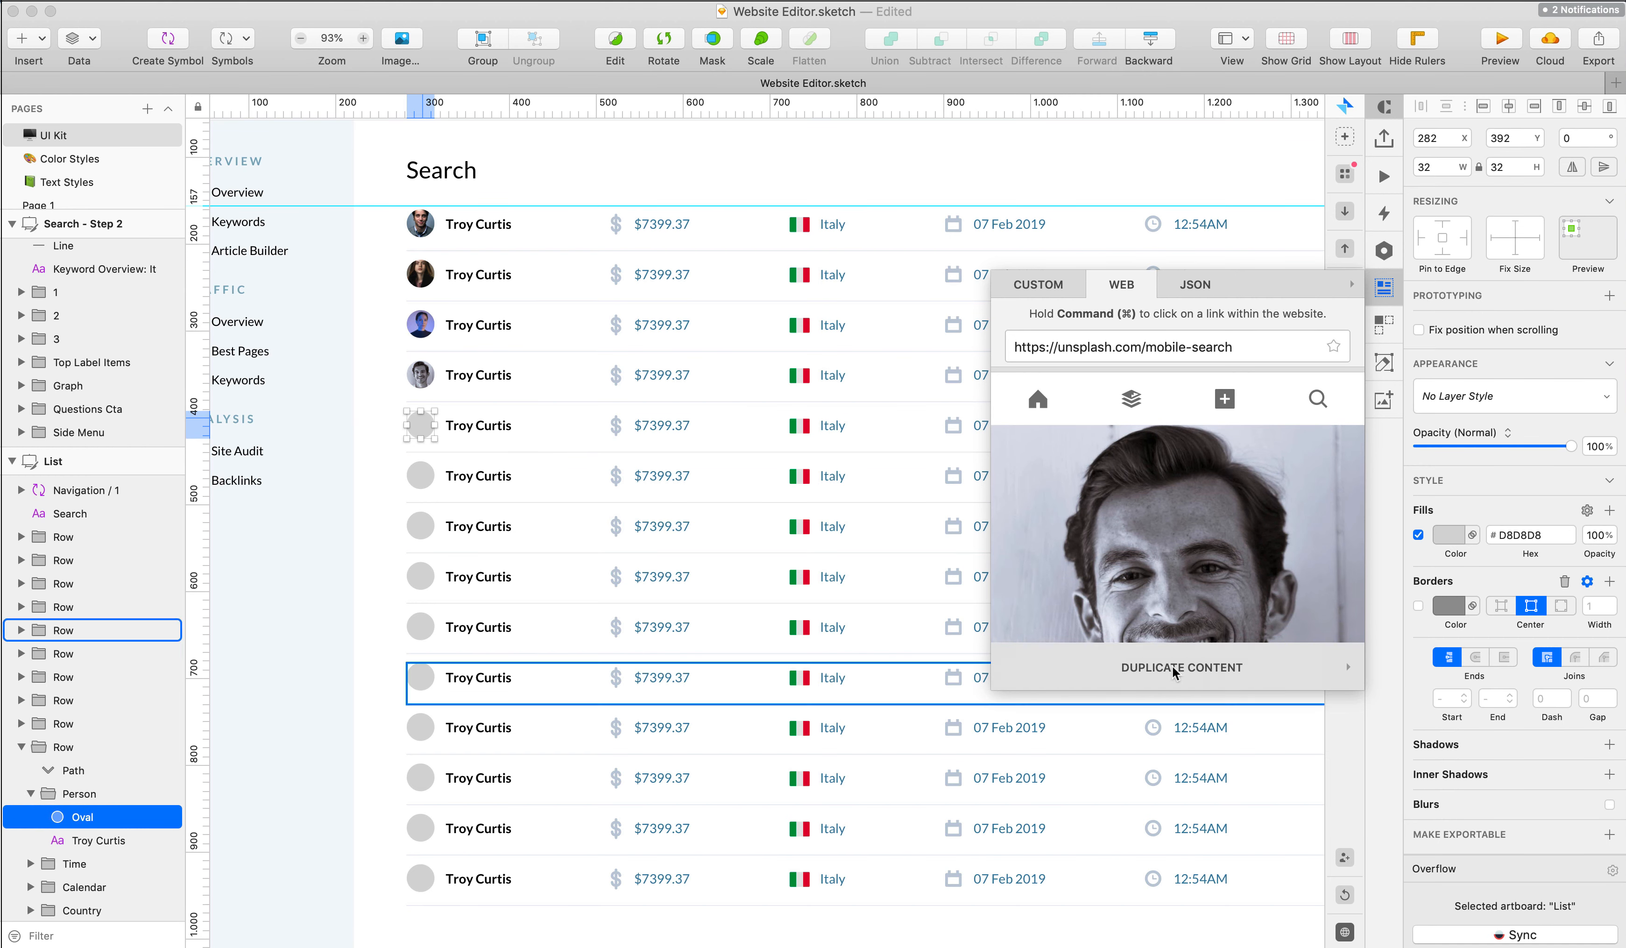
pyautogui.scroll(-5, 1165, 521)
pyautogui.click(1154, 508)
# - Fill the sixth row's oval with the dark-haired woman in a plaid shirt, and try a different photo in its place
pyautogui.click(420, 474)
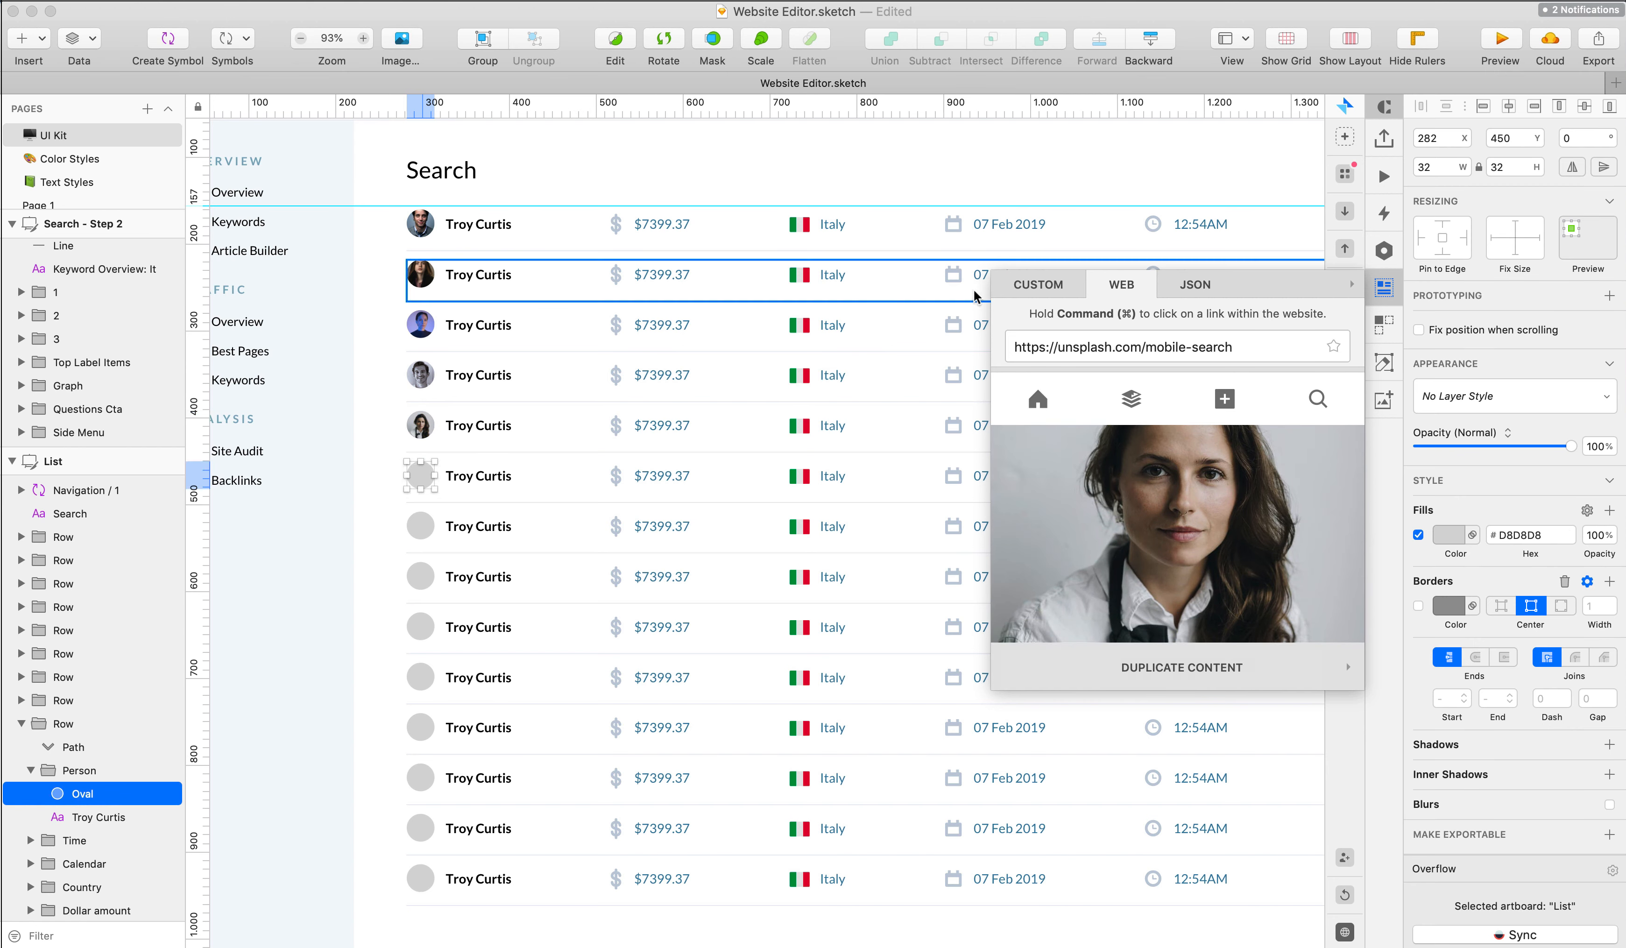
pyautogui.scroll(-5, 1067, 586)
pyautogui.click(1093, 538)
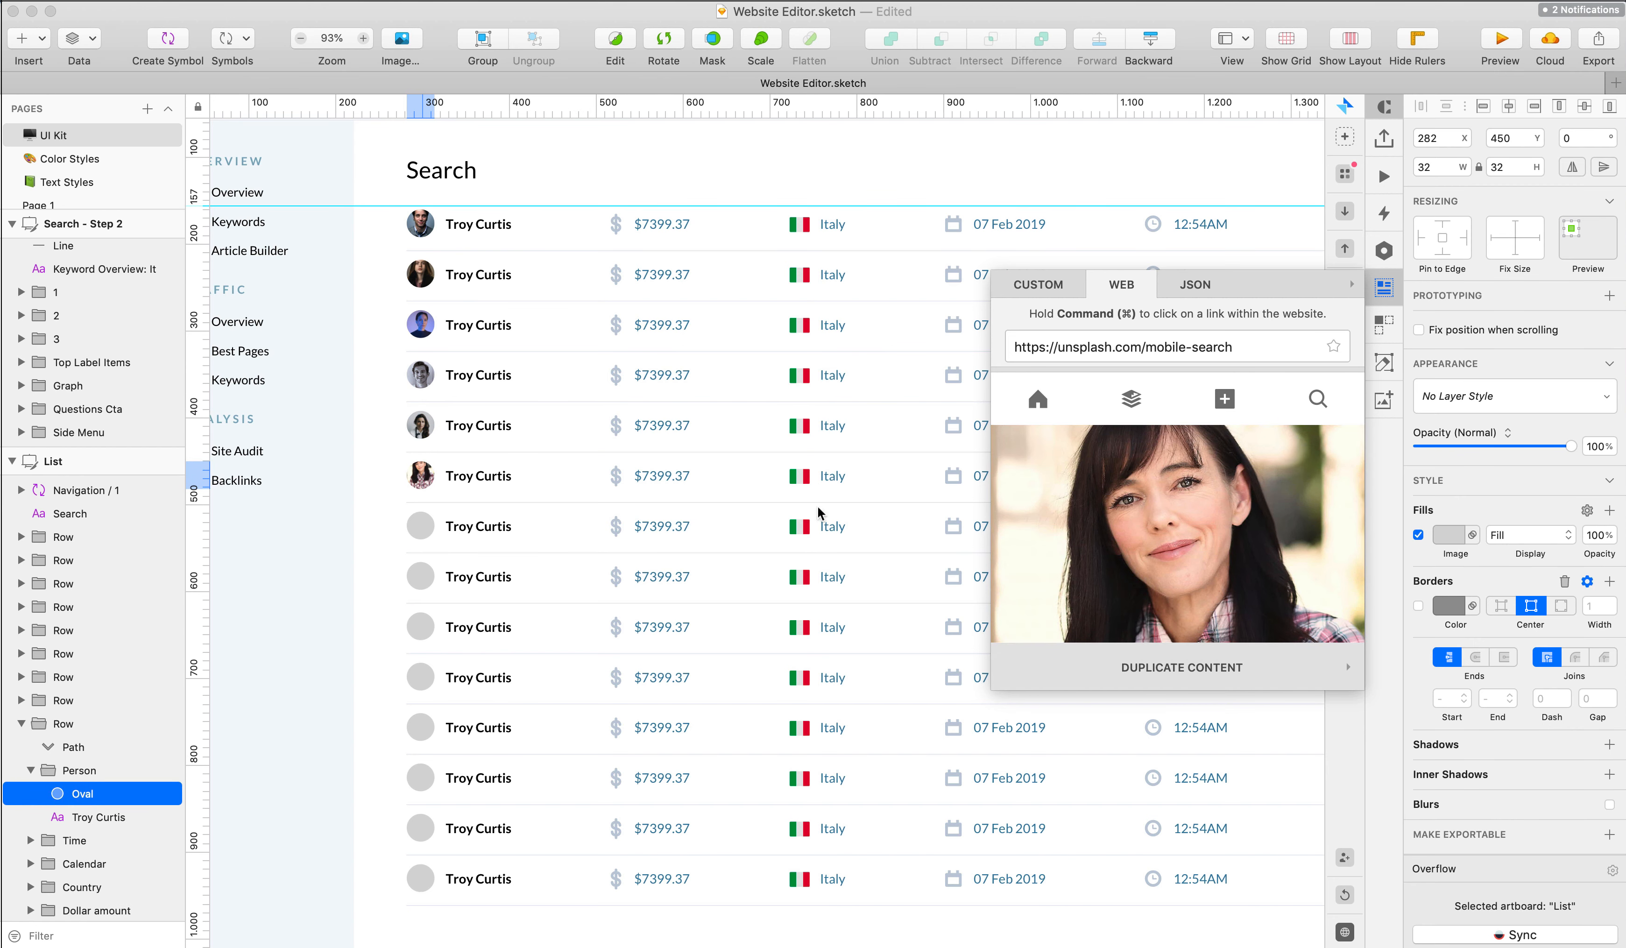
pyautogui.scroll(-5, 1181, 498)
pyautogui.click(1179, 520)
# - Fill the seventh row's oval with another portrait from the Unsplash results
pyautogui.click(421, 526)
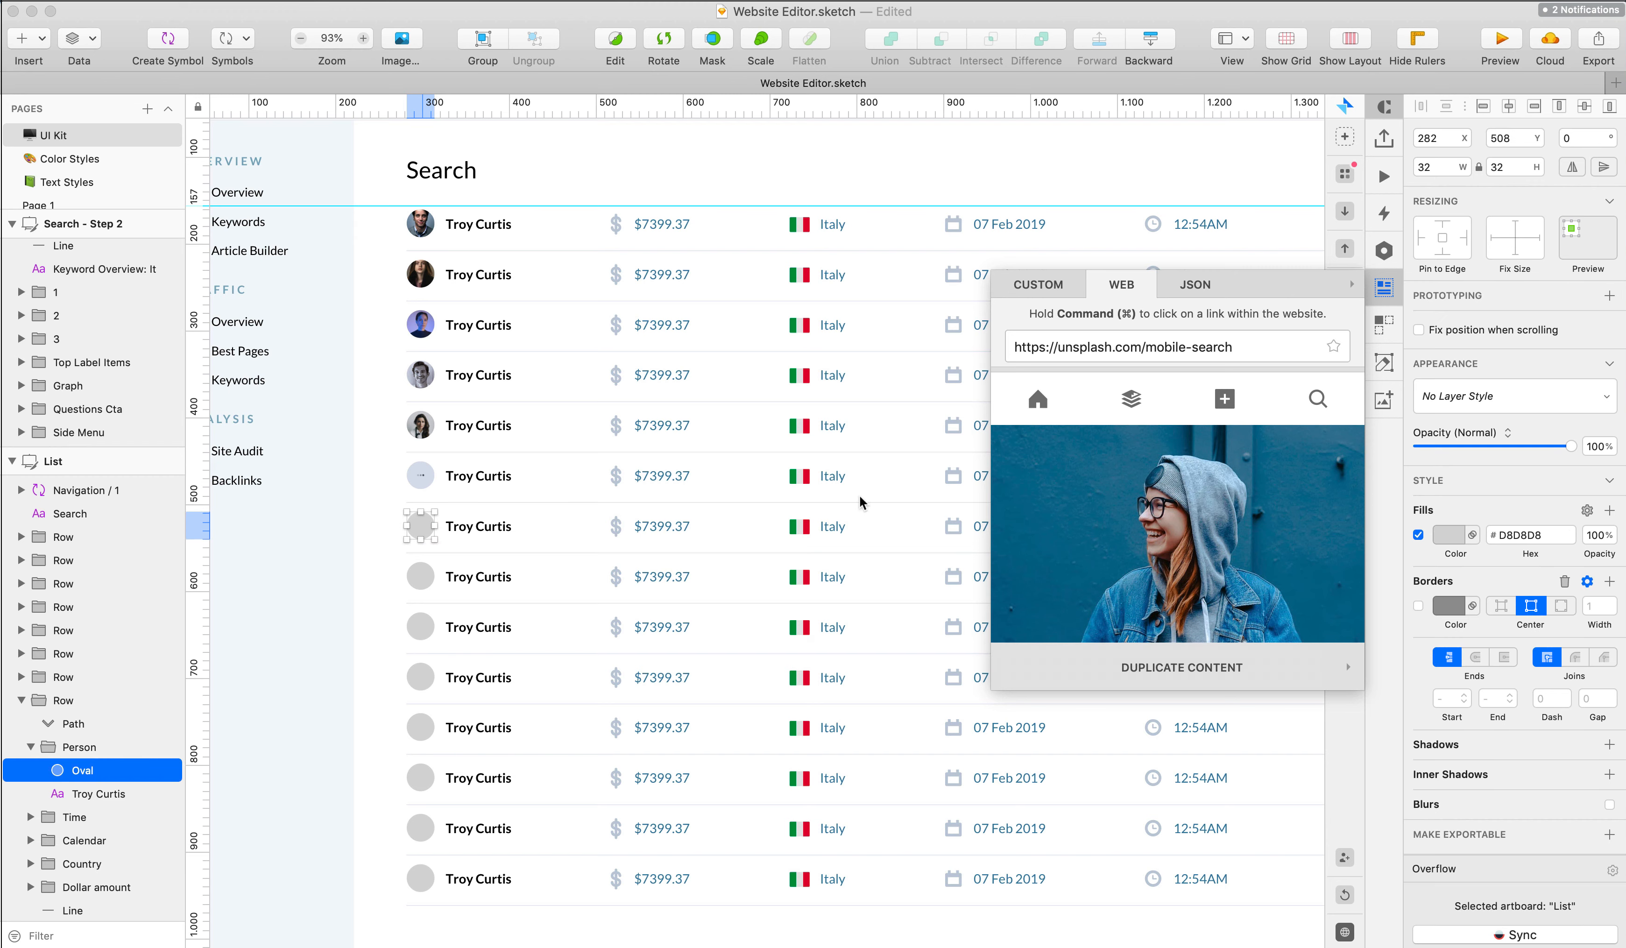
pyautogui.scroll(-10, 1026, 545)
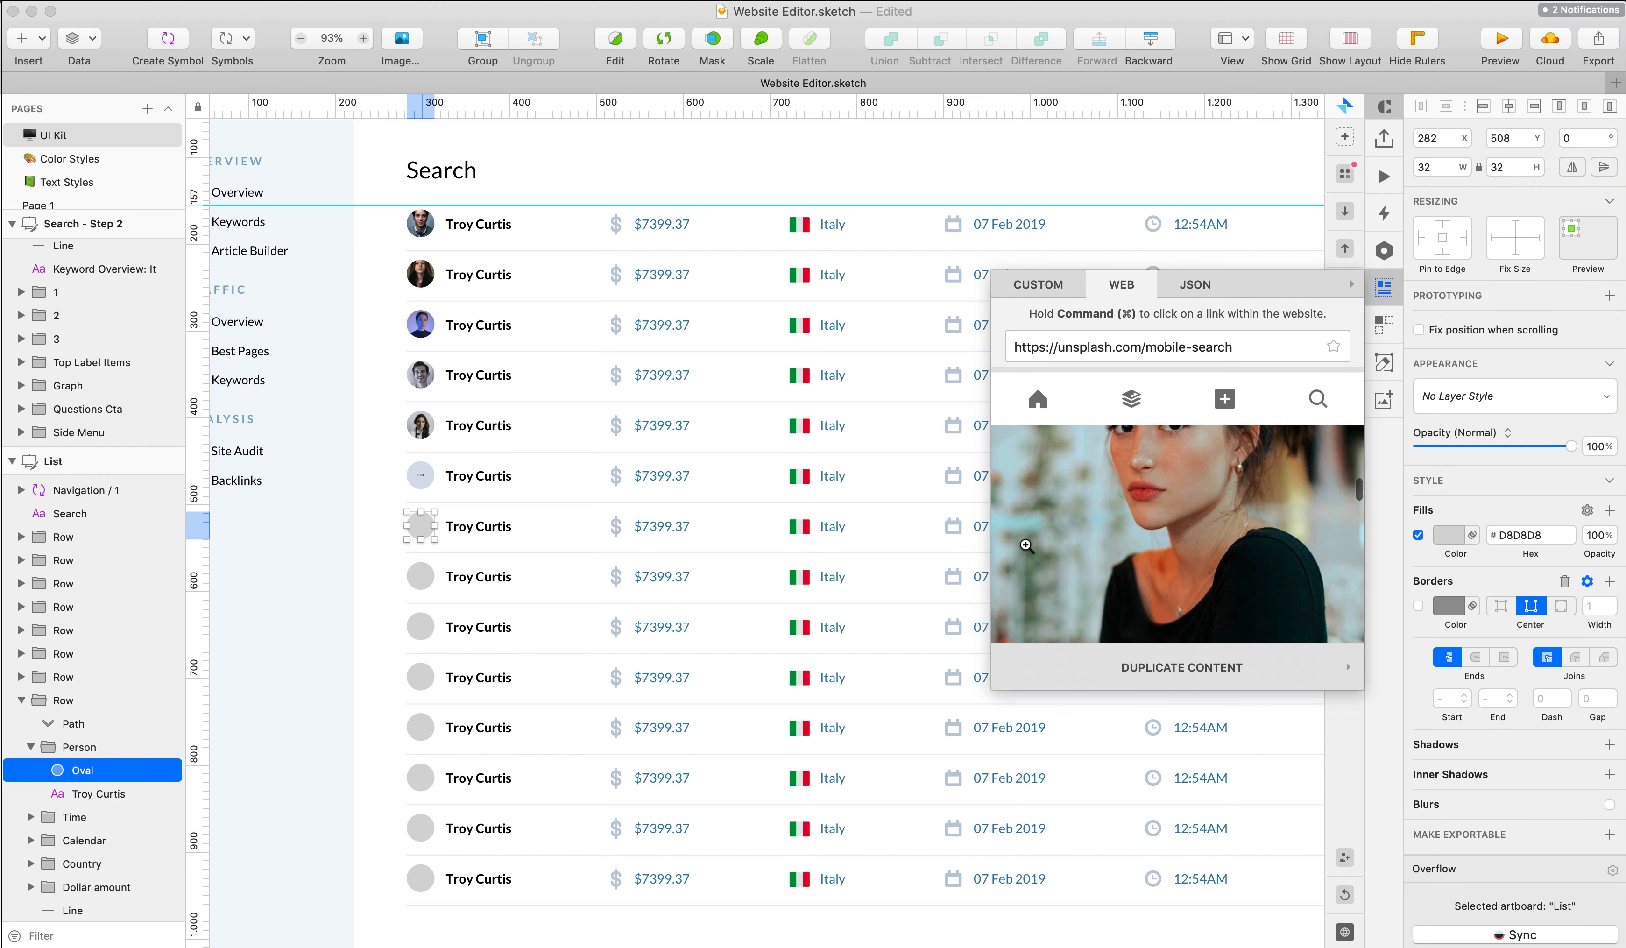
pyautogui.scroll(1, 1026, 546)
pyautogui.click(1066, 533)
# - Replace the sixth row's oval image with the portrait of the laughing man on a yellow background
pyautogui.click(421, 476)
pyautogui.scroll(-5, 1209, 484)
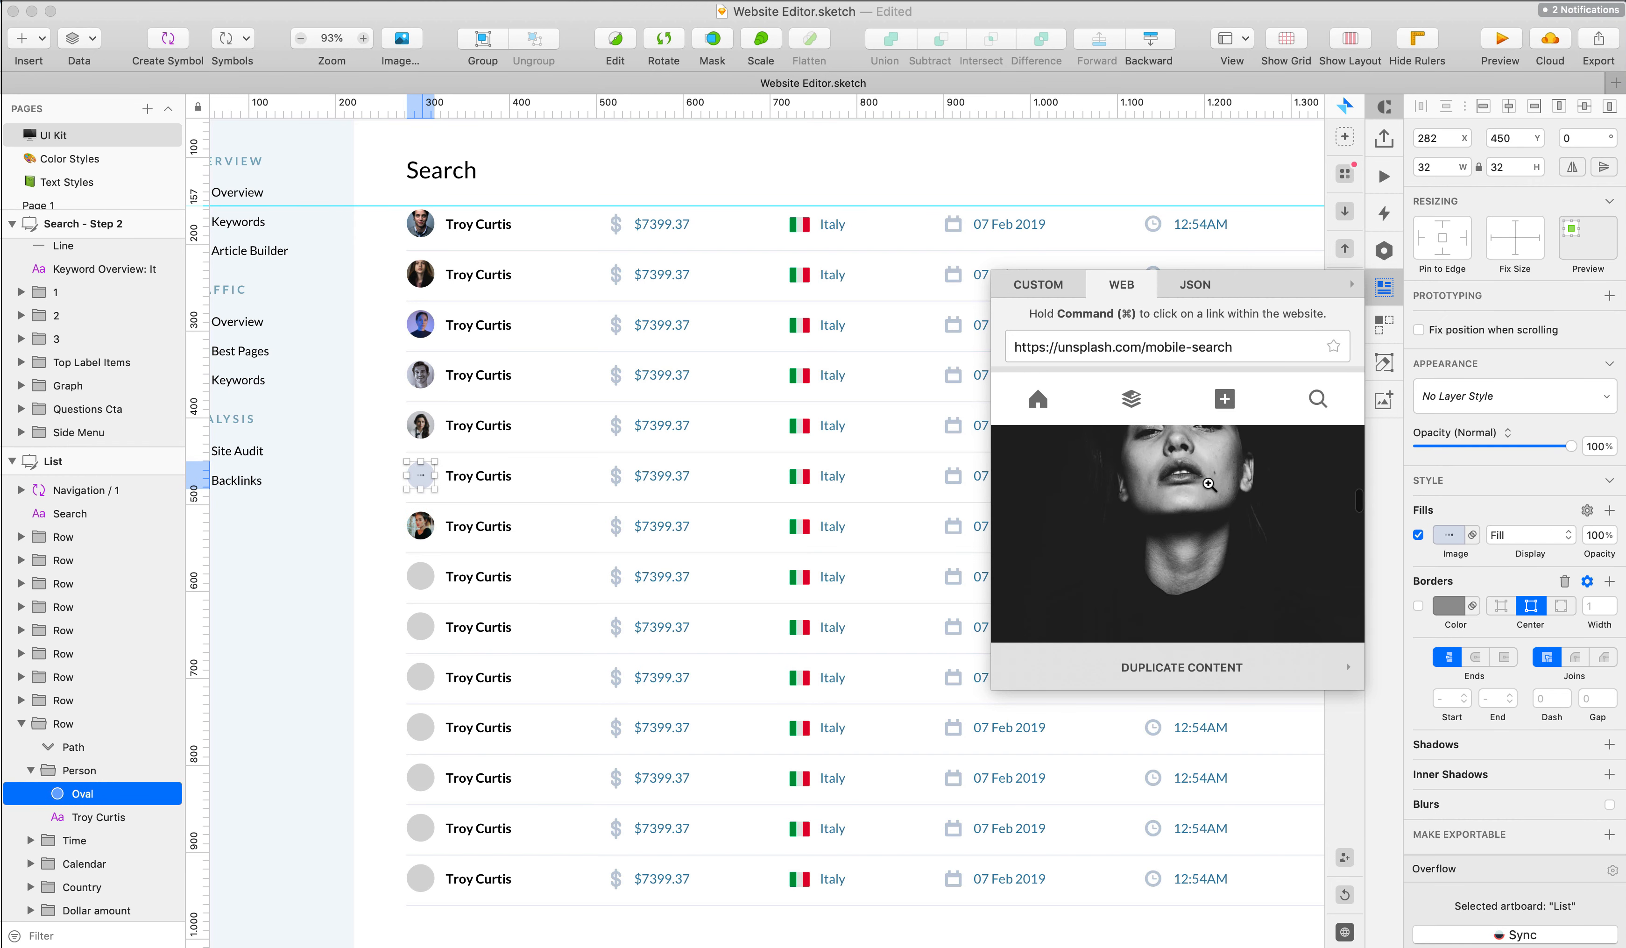
pyautogui.scroll(-5, 1209, 483)
pyautogui.click(1209, 495)
# - Fill the eighth row's oval with a dark portrait and the ninth row's with the woman on a red background
pyautogui.click(420, 576)
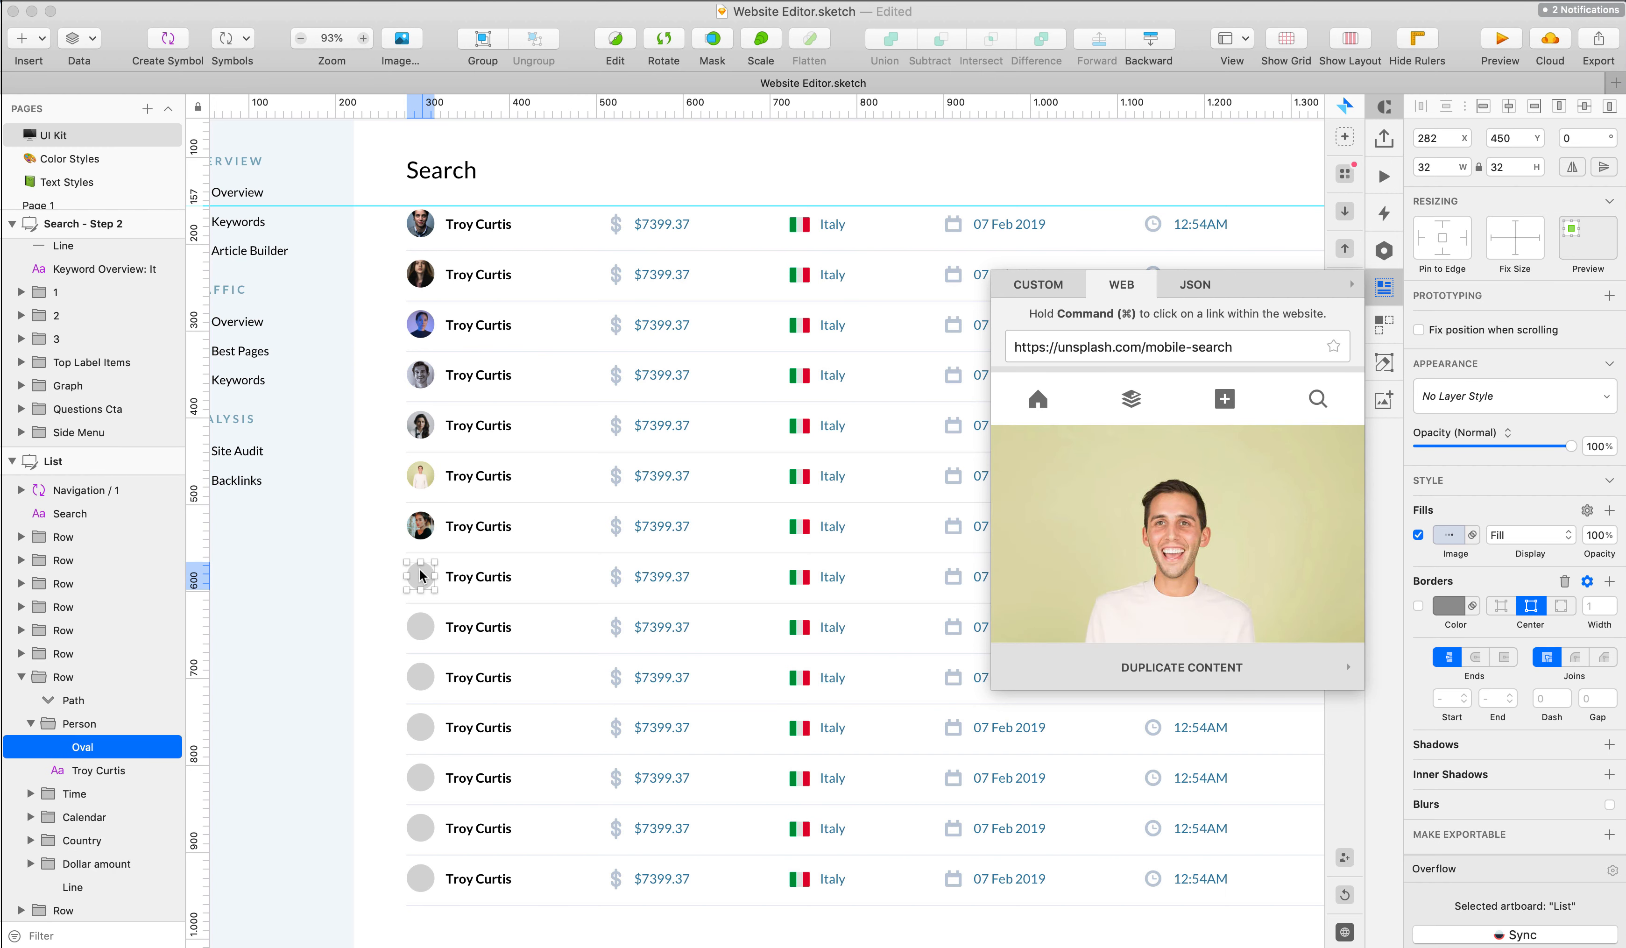
pyautogui.scroll(-3, 1060, 478)
pyautogui.scroll(-2, 1060, 479)
pyautogui.click(1067, 495)
pyautogui.click(420, 627)
pyautogui.scroll(-5, 1062, 474)
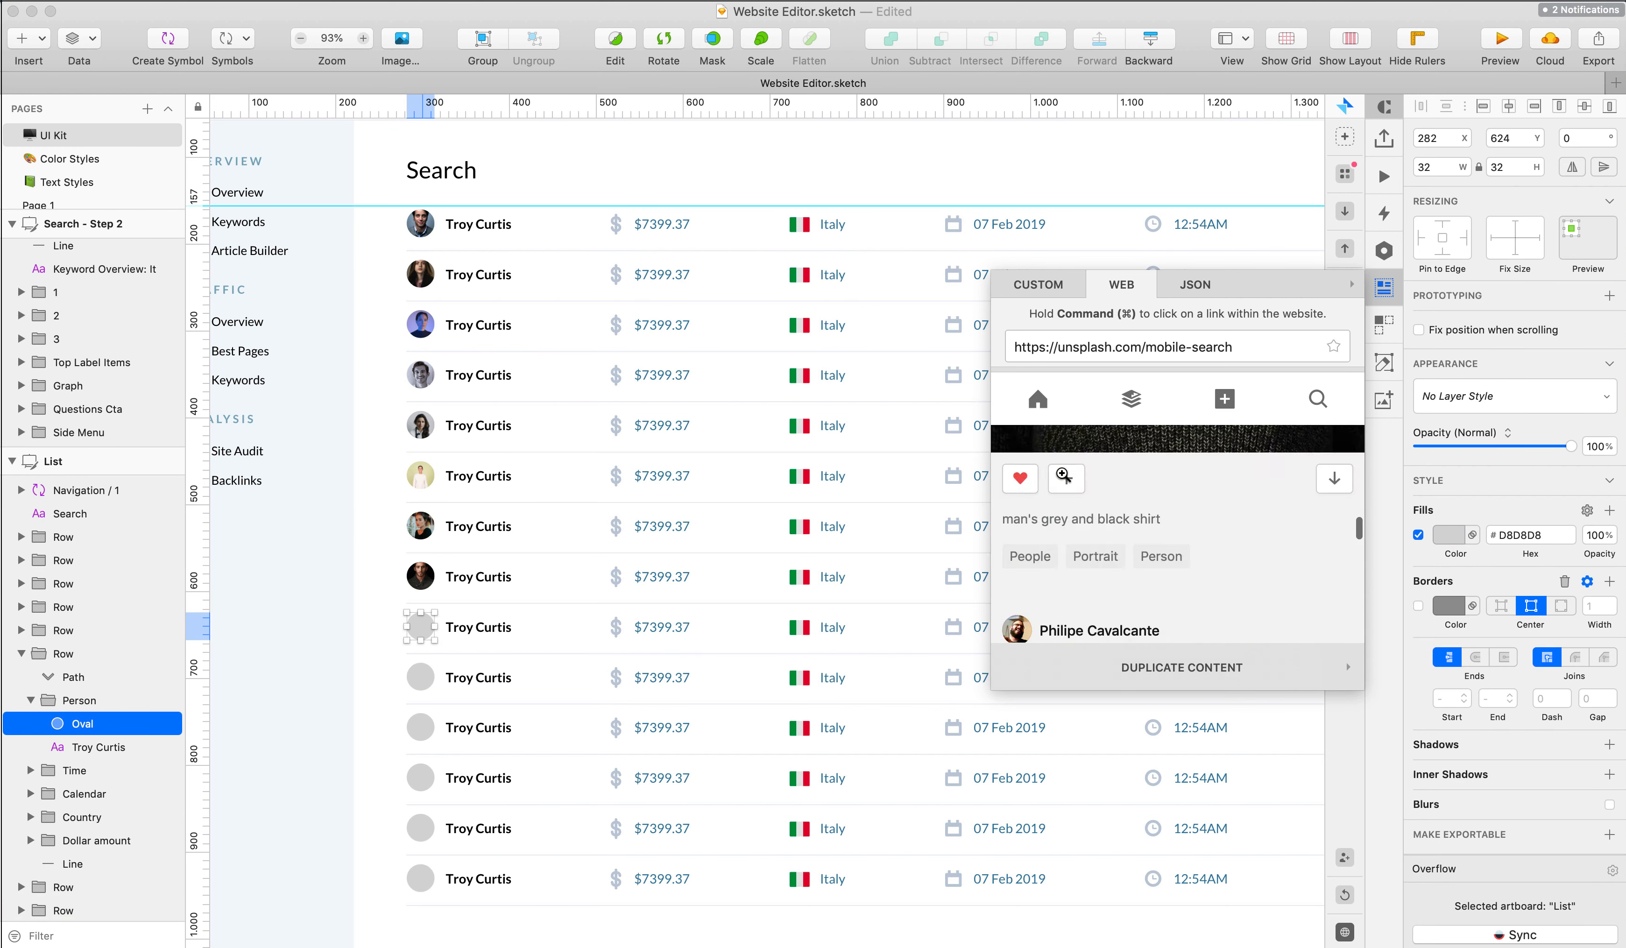
pyautogui.click(1062, 473)
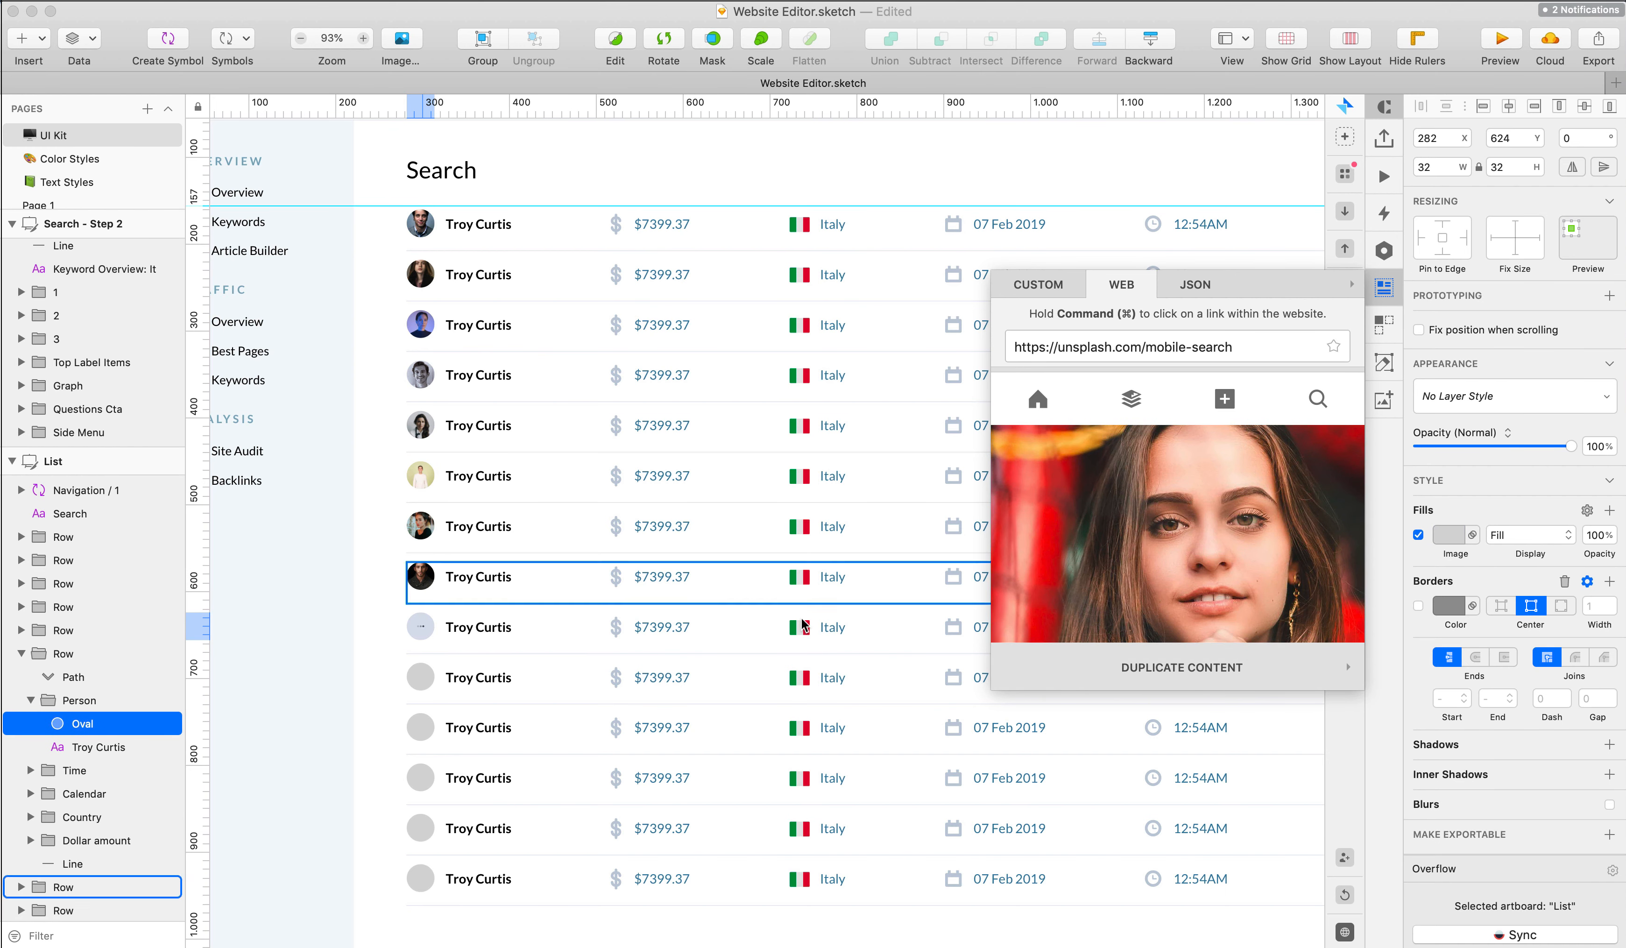
# - Fill the tenth row's oval with the portrait of the blonde woman in a denim jacket
pyautogui.click(420, 677)
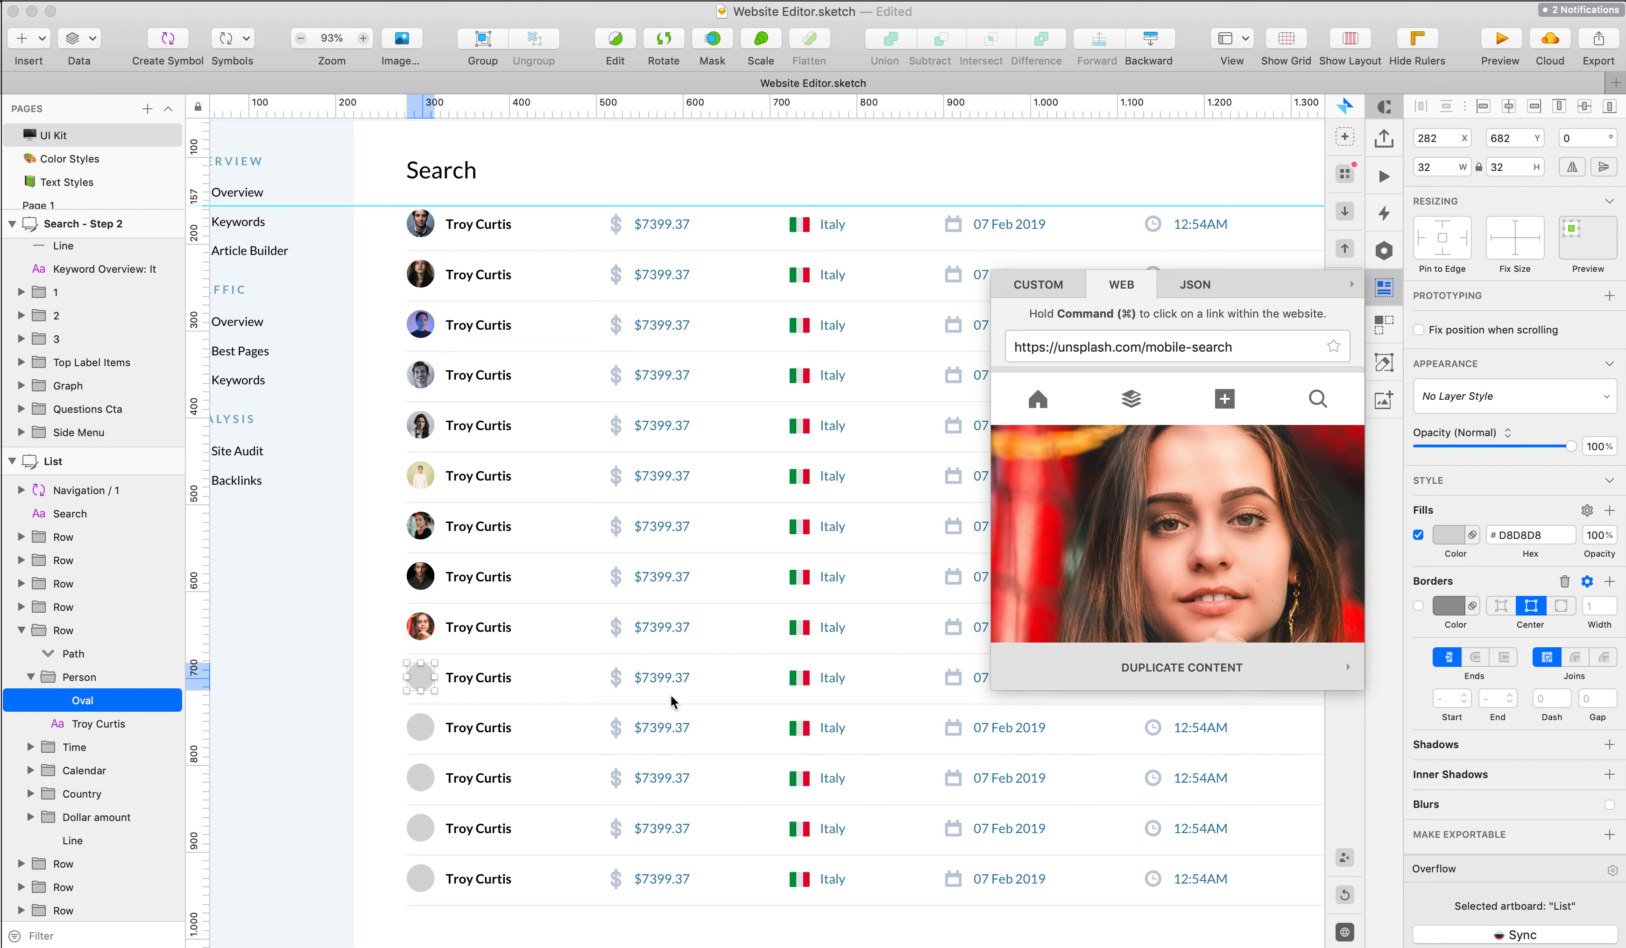
pyautogui.scroll(-5, 1062, 505)
pyautogui.click(1063, 505)
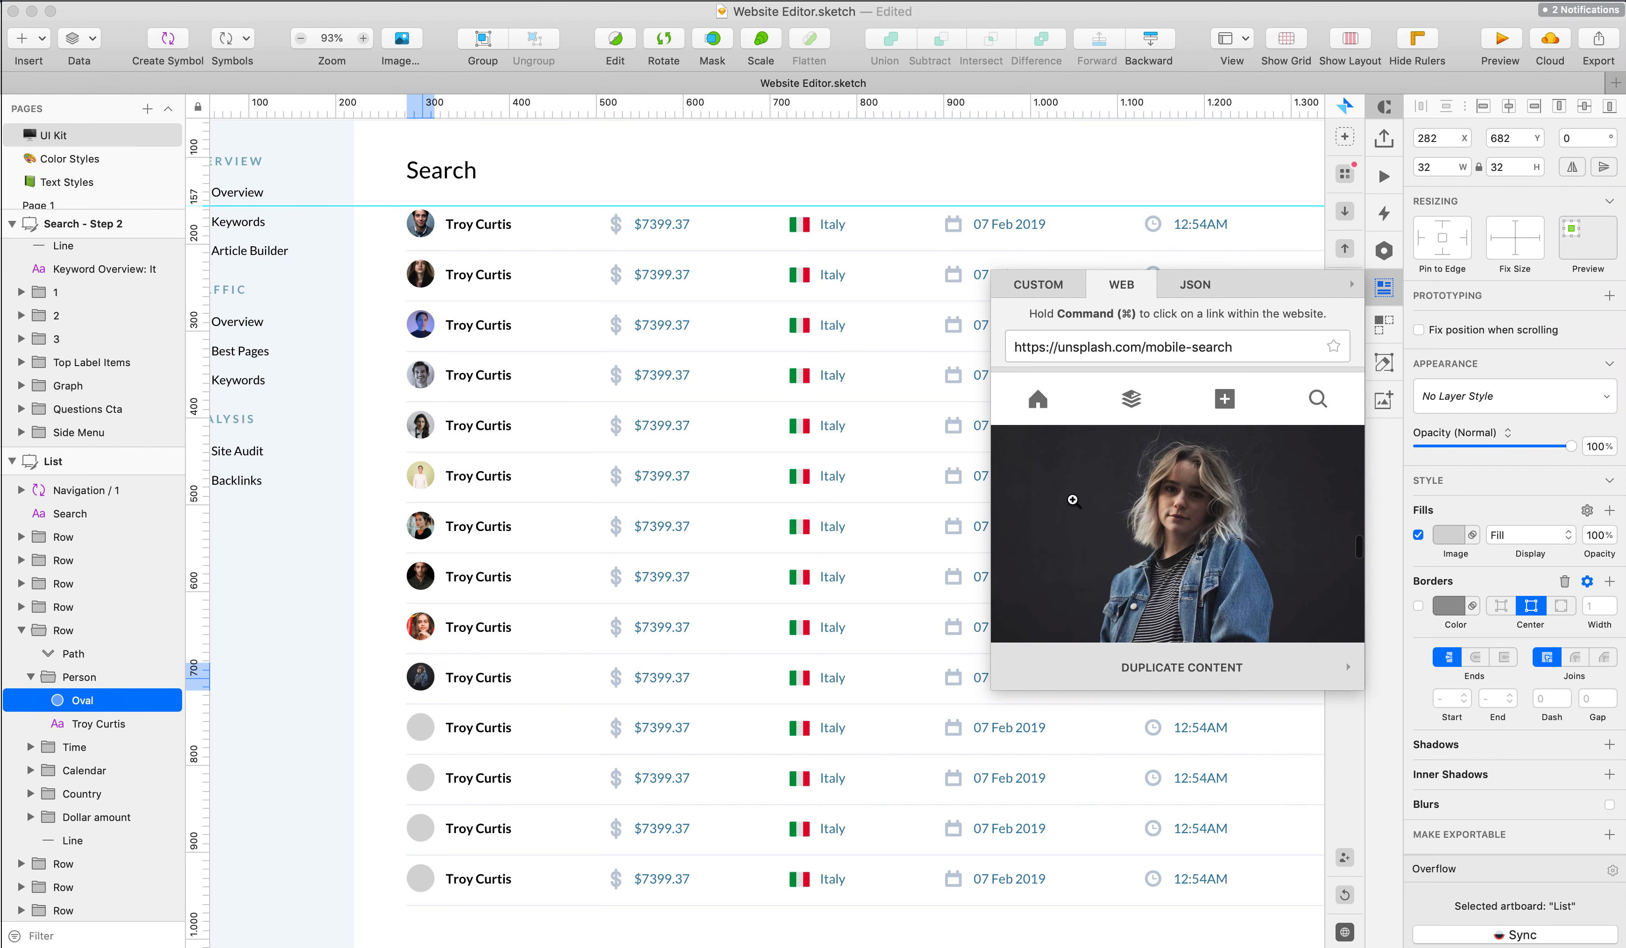
# - Fill the eleventh row's oval with the freckled man's portrait and the twelfth row's with a portrait of a person in red
pyautogui.click(420, 727)
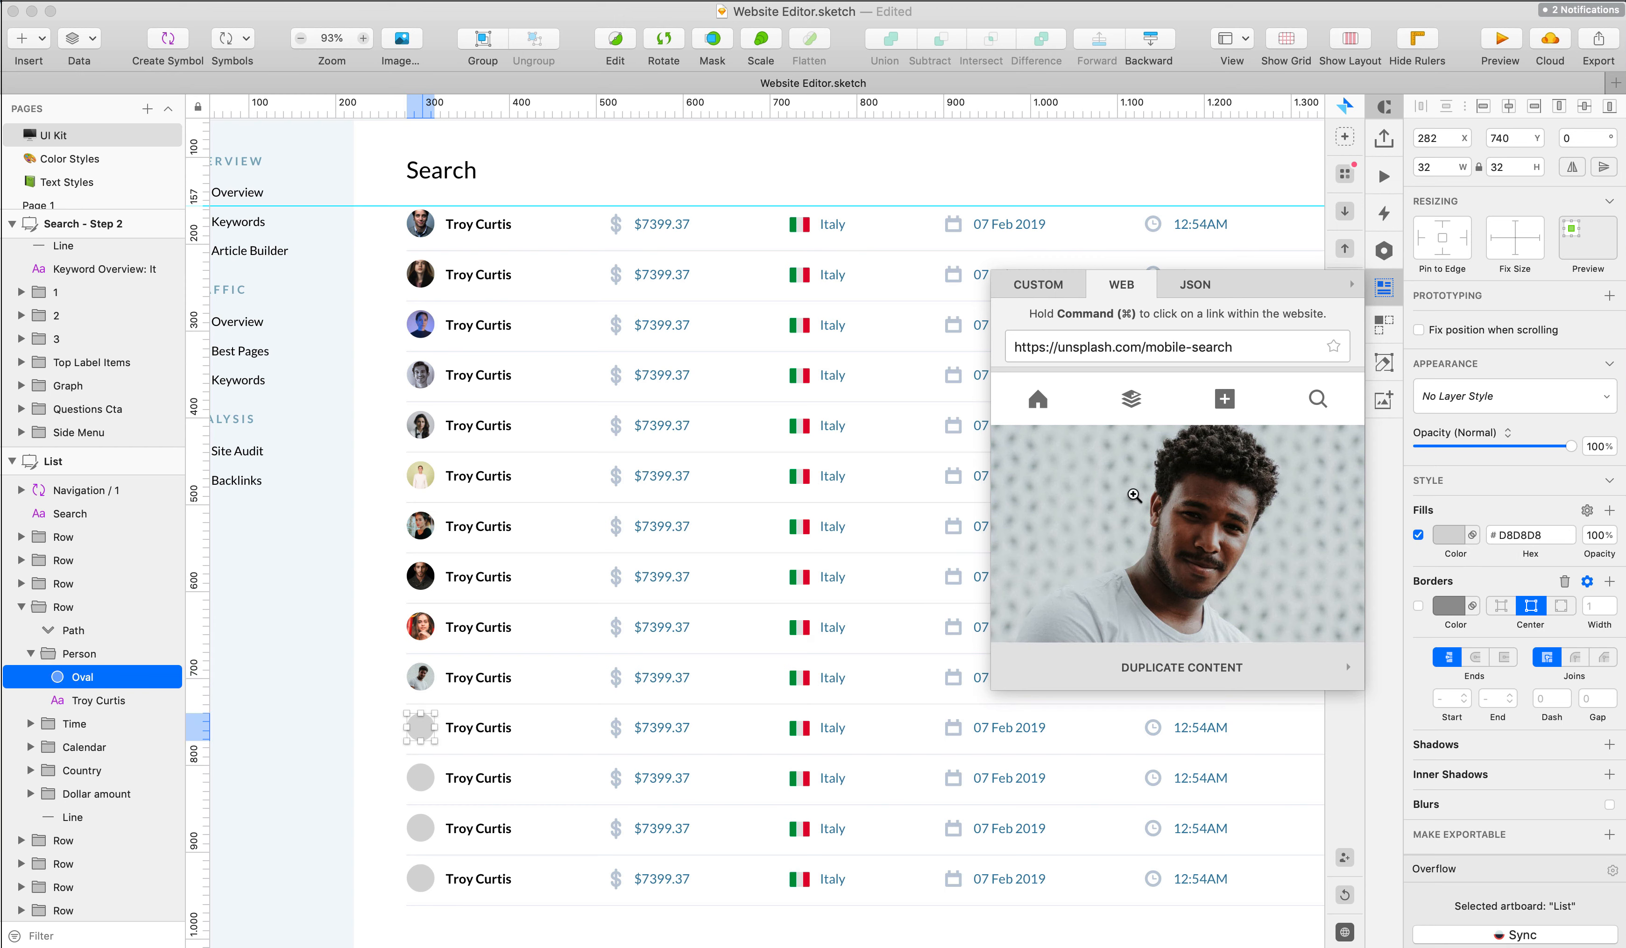
pyautogui.click(420, 778)
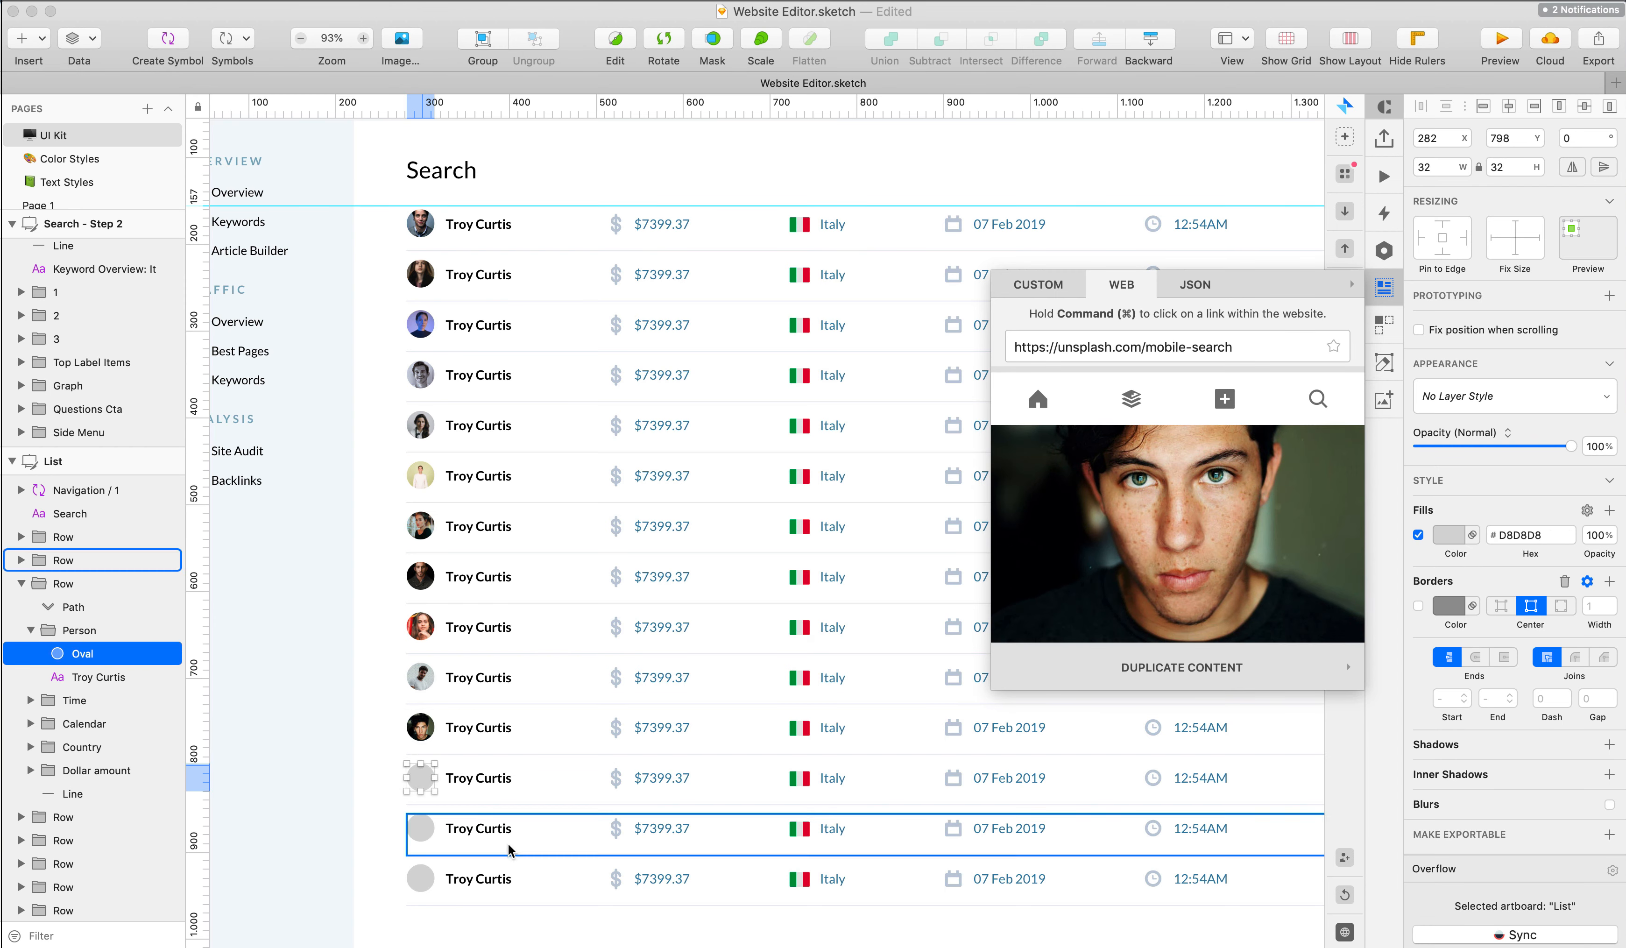
pyautogui.scroll(-2, 1035, 521)
pyautogui.click(1034, 520)
# - Fill the thirteenth row's oval with a close-up portrait of a red-haired person from the Unsplash results
pyautogui.click(420, 828)
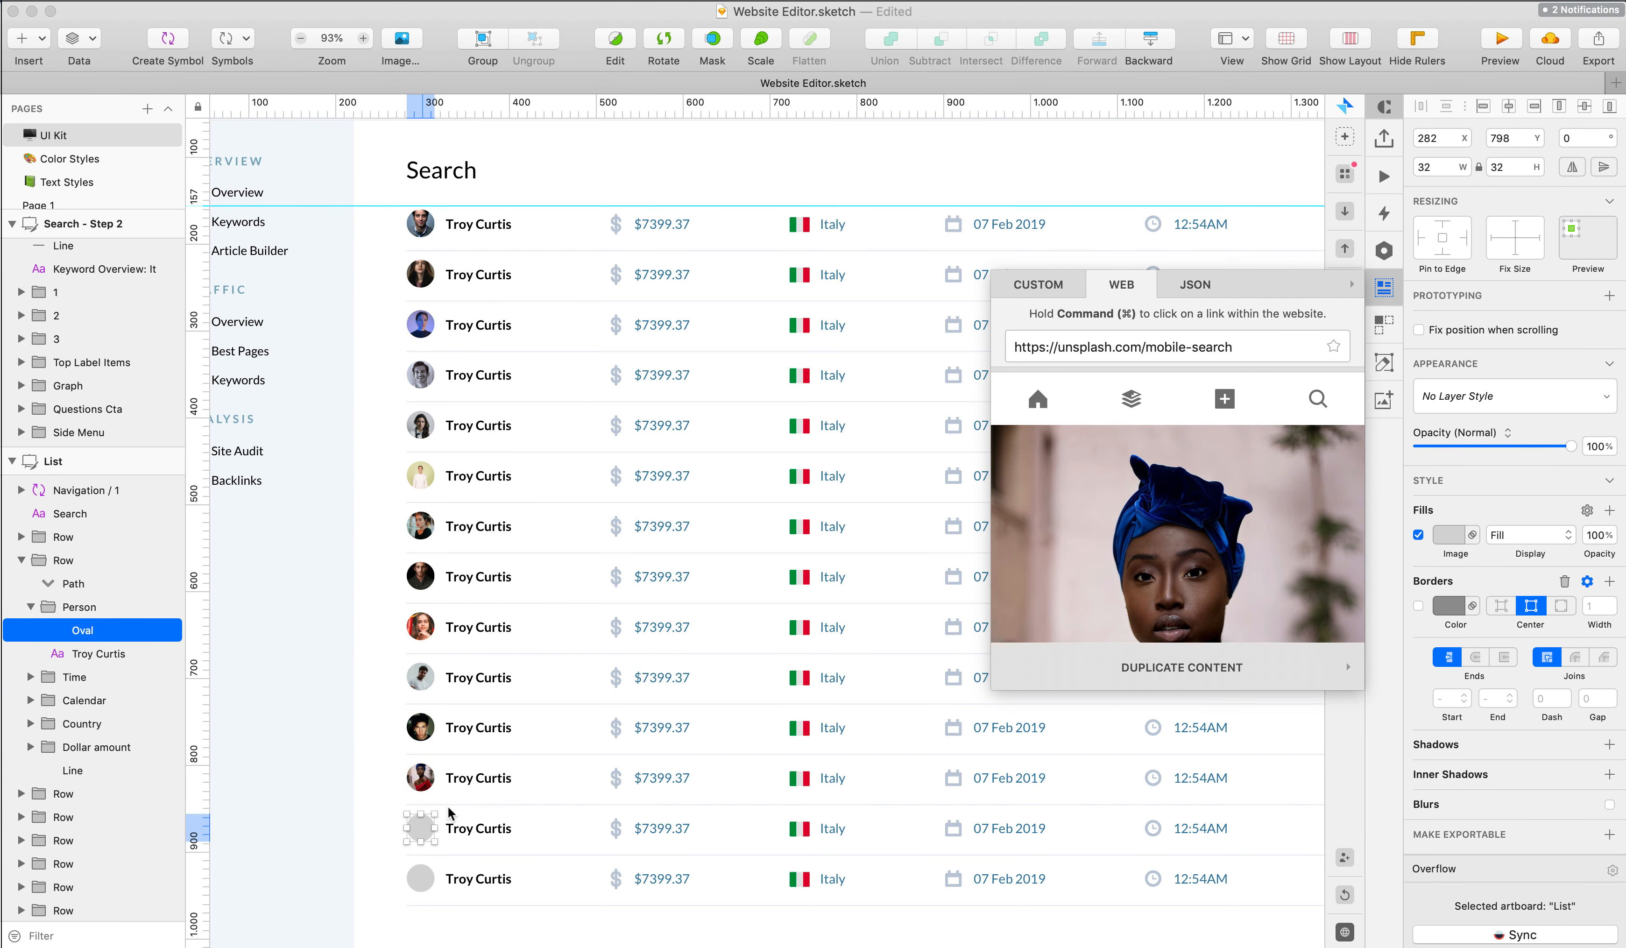
pyautogui.scroll(-5, 1058, 518)
pyautogui.click(1059, 518)
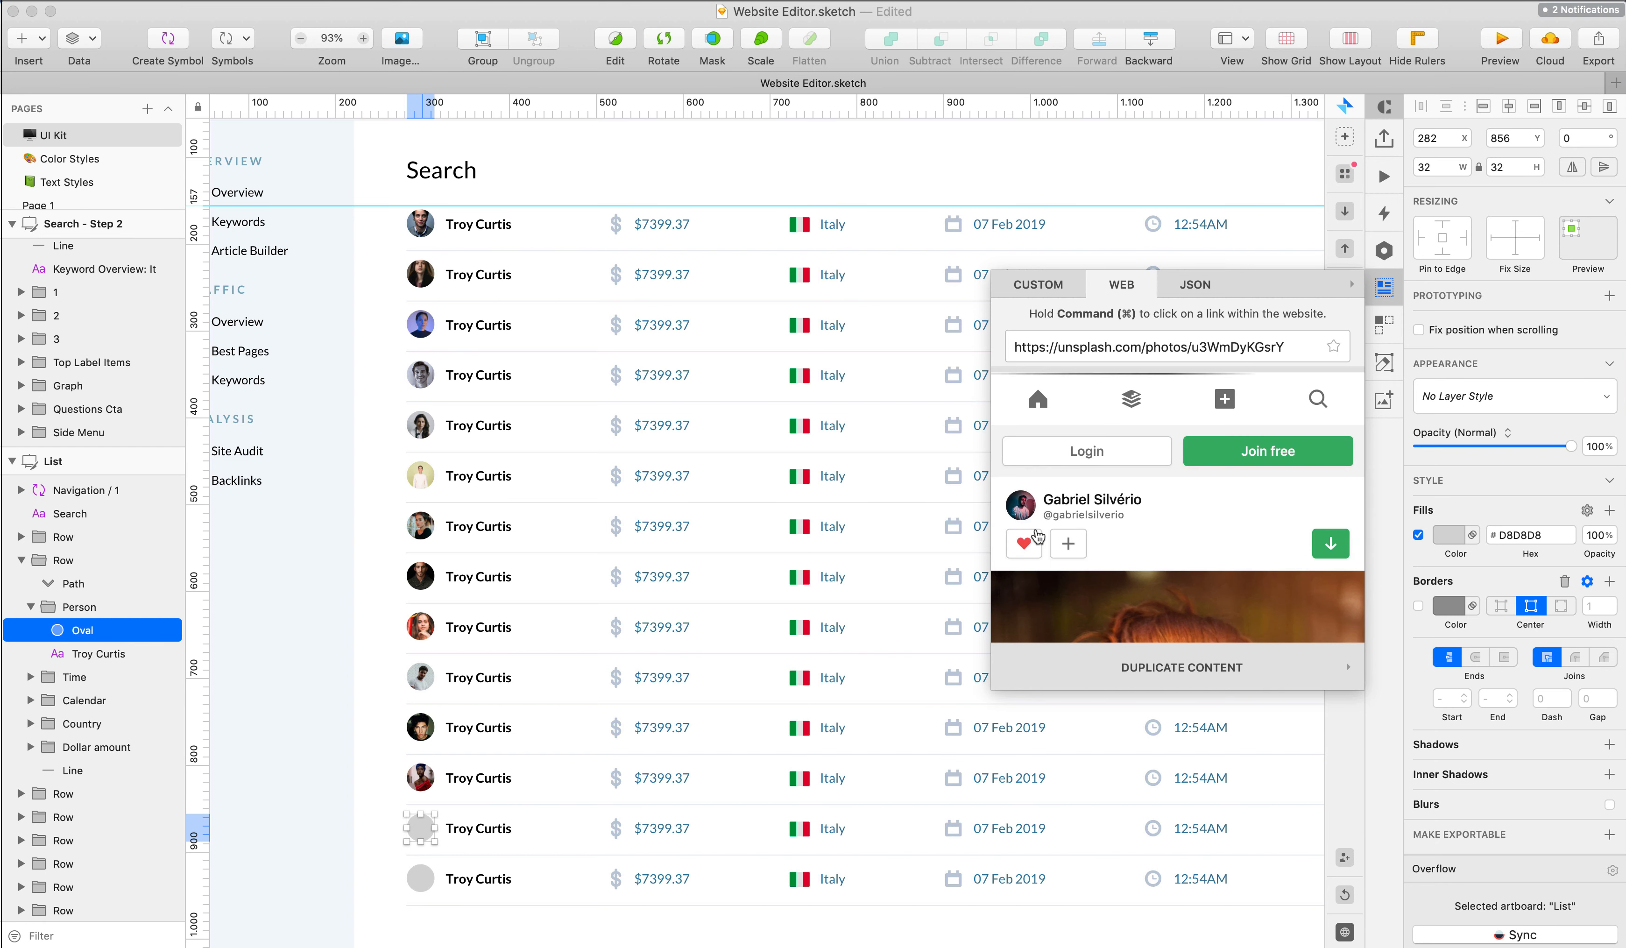
pyautogui.scroll(-5, 1057, 547)
# - Fill the fourteenth row's oval with the portrait of the woman with short red hair on a dark green background
pyautogui.click(420, 879)
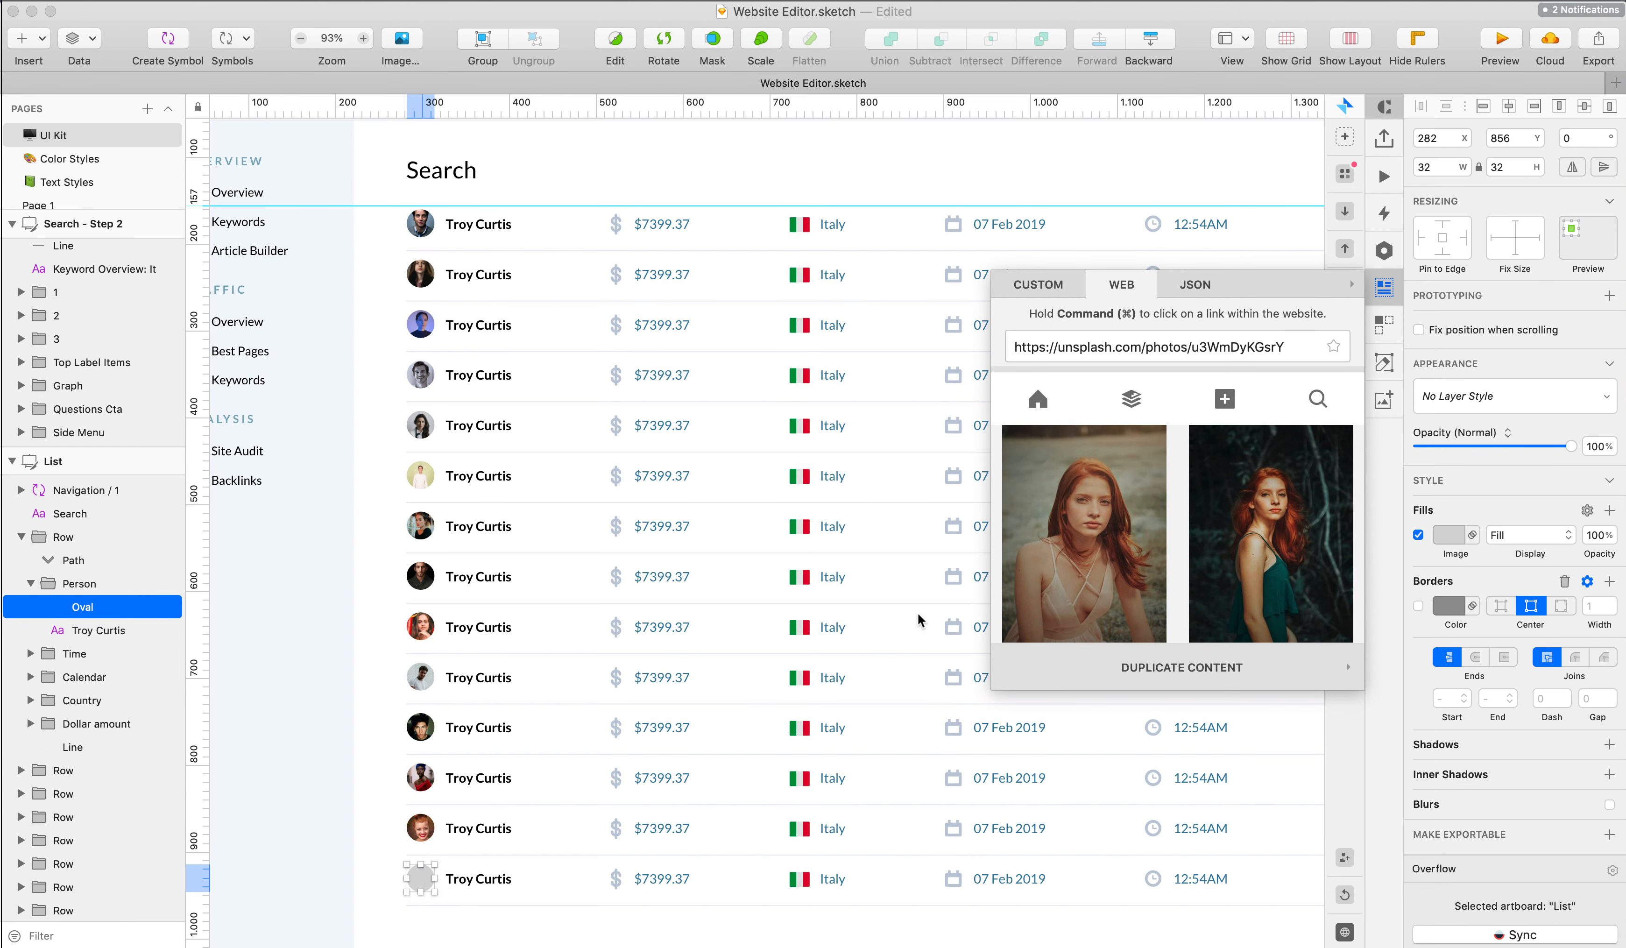
pyautogui.scroll(5, 1041, 536)
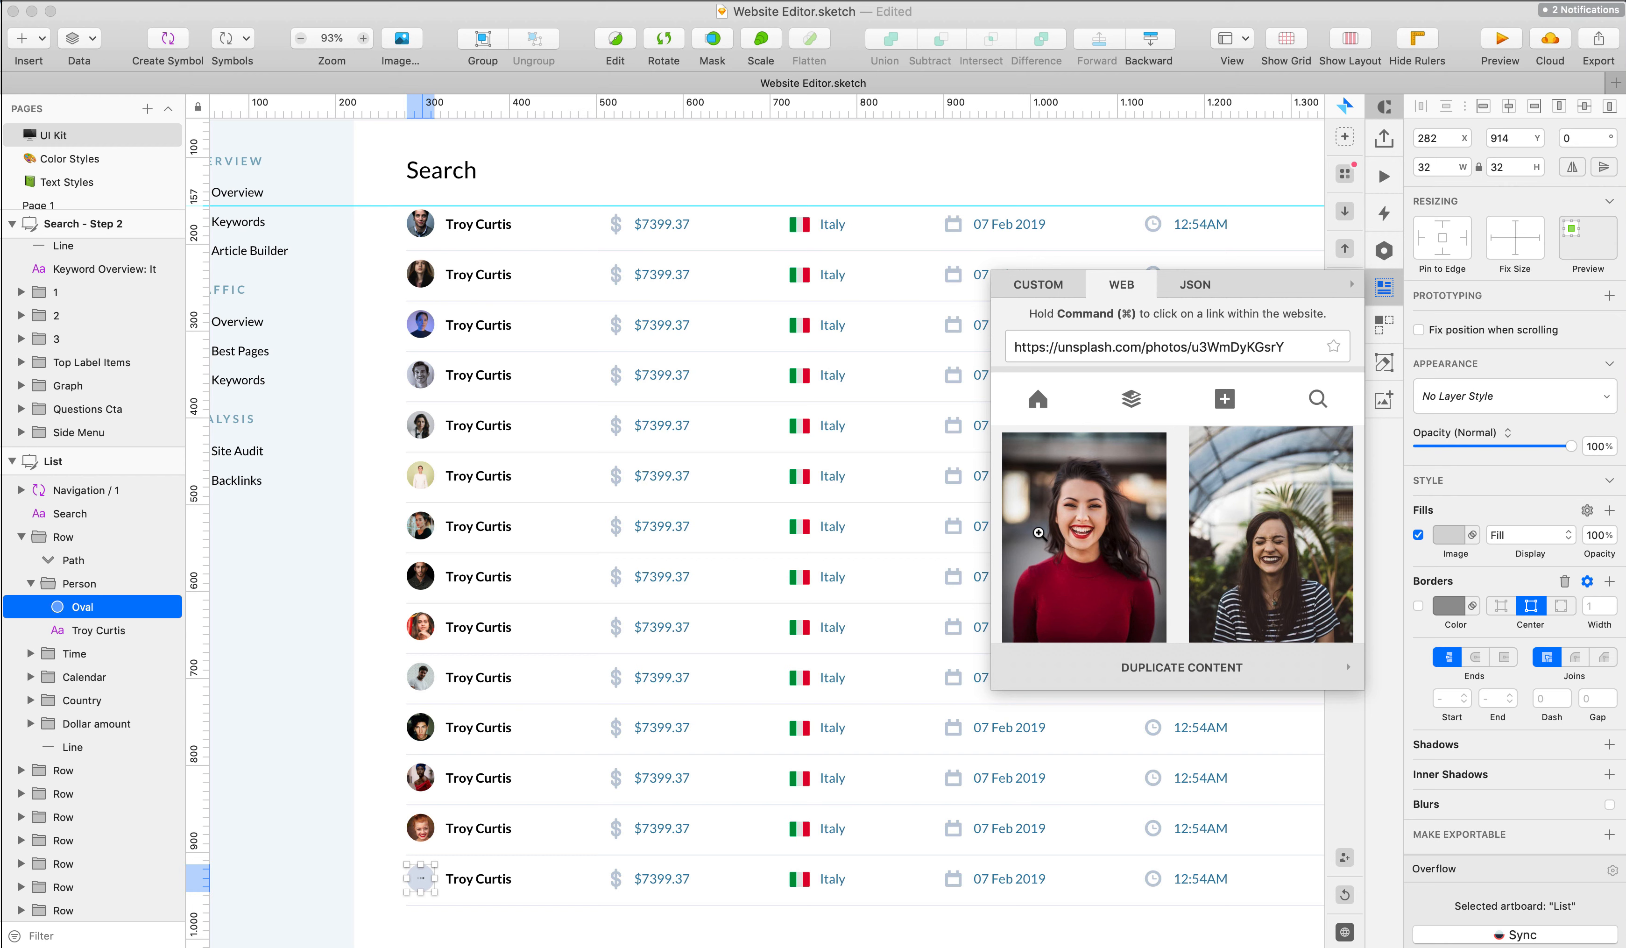
pyautogui.scroll(-10, 1213, 517)
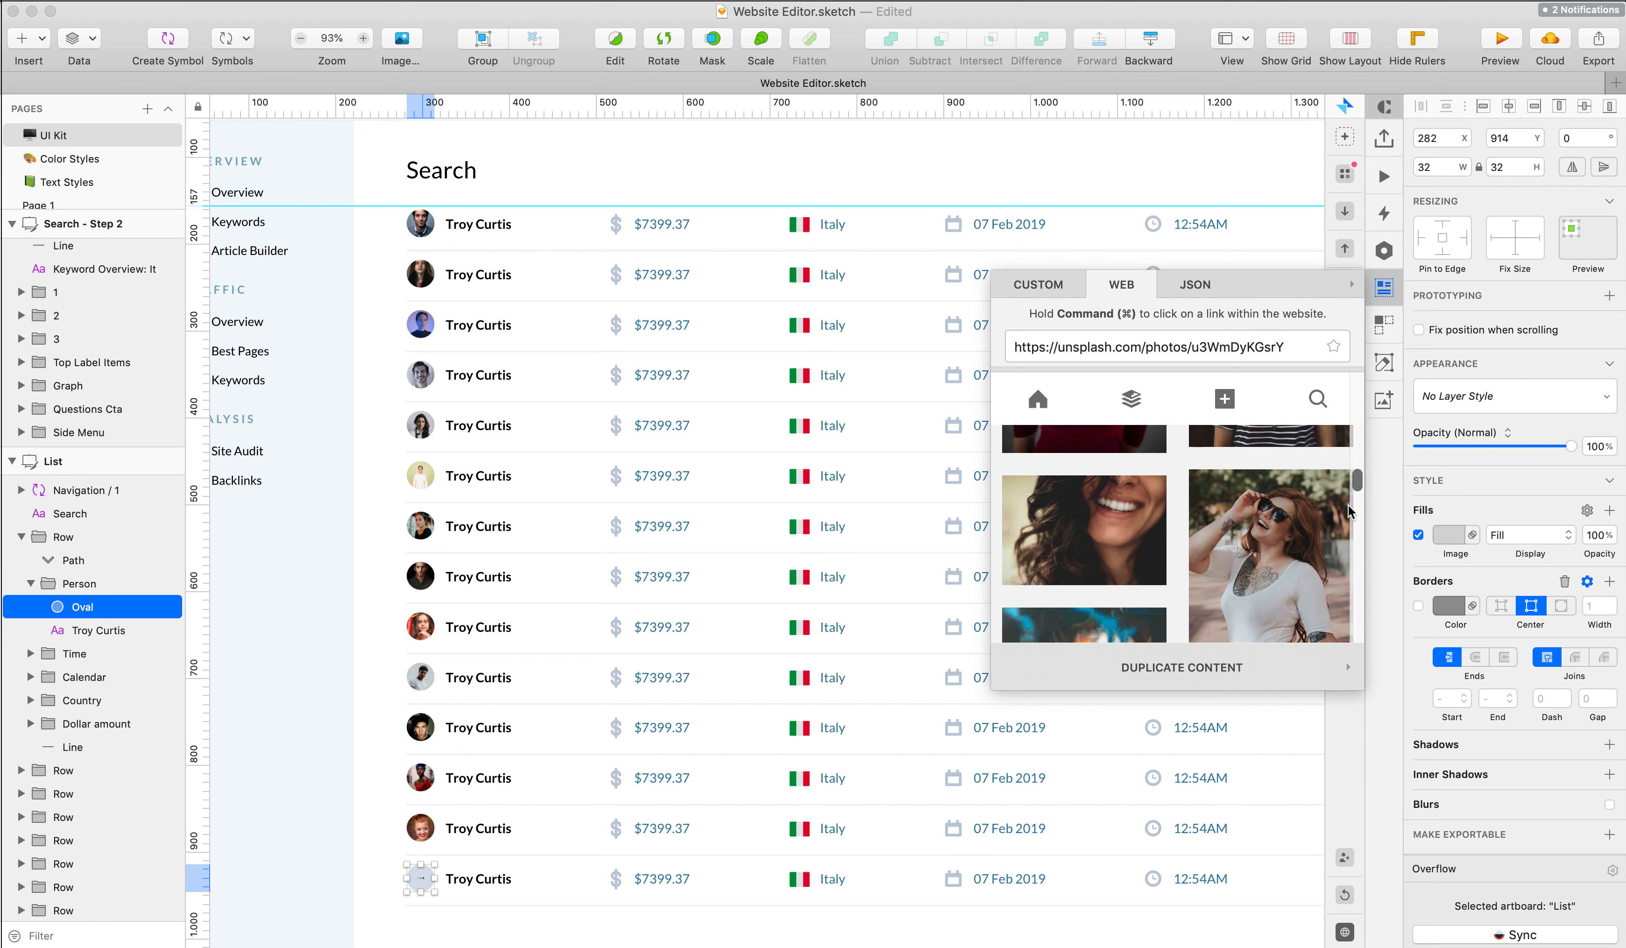
pyautogui.scroll(5, 1304, 515)
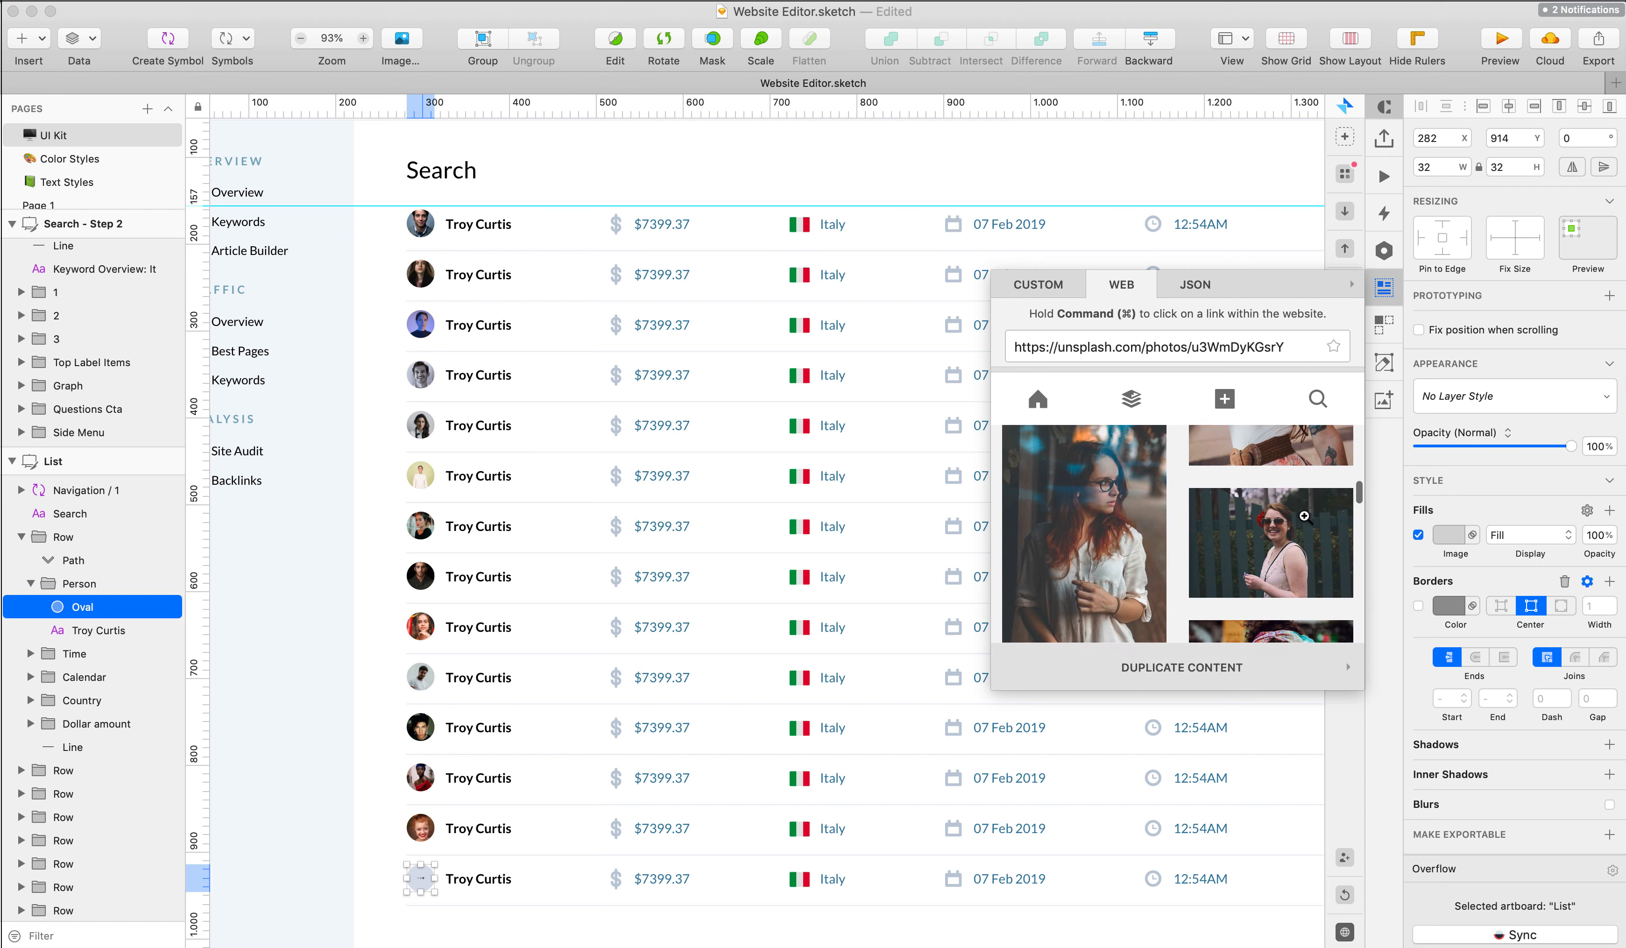
pyautogui.scroll(-10, 1304, 516)
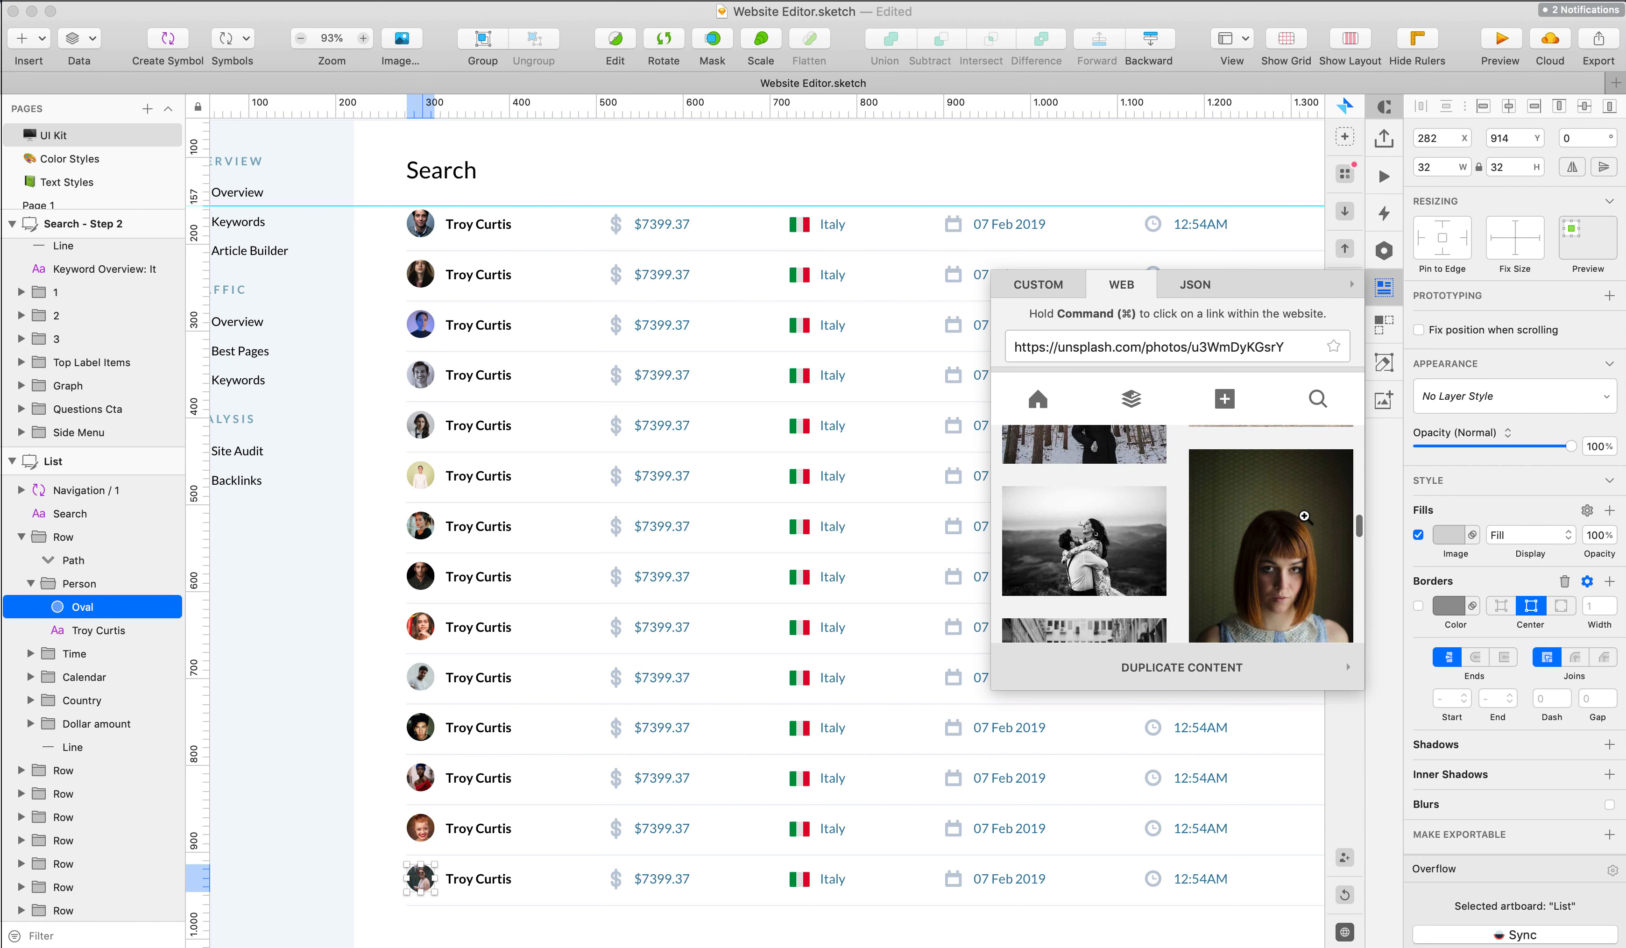
pyautogui.scroll(-10, 1132, 540)
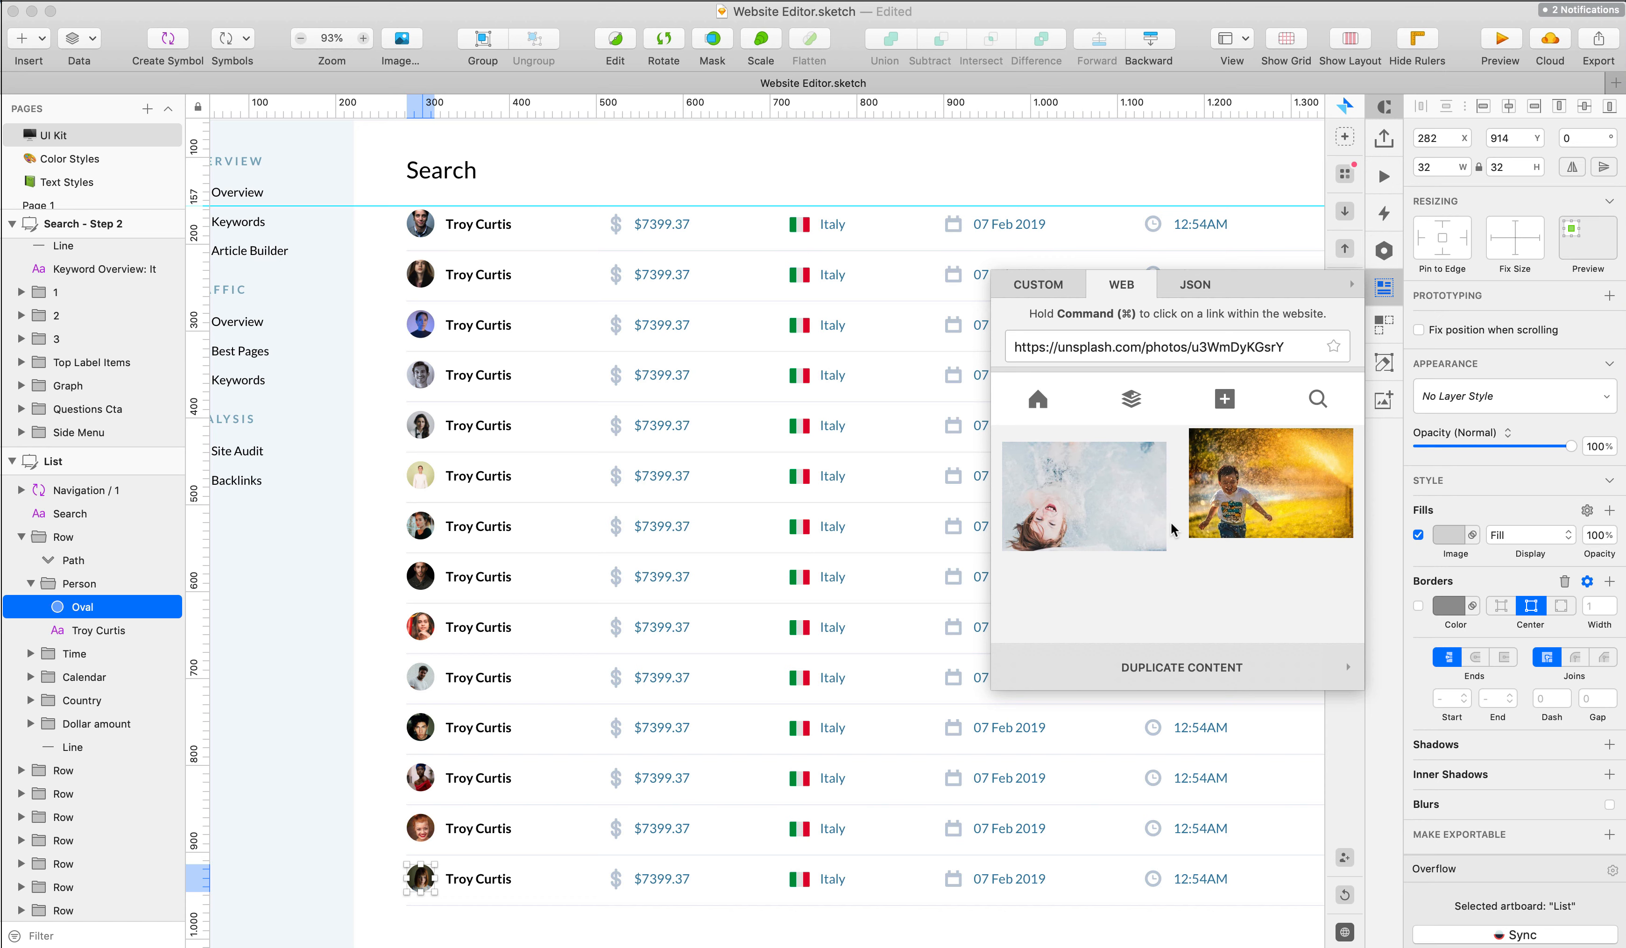
pyautogui.scroll(2, 1172, 529)
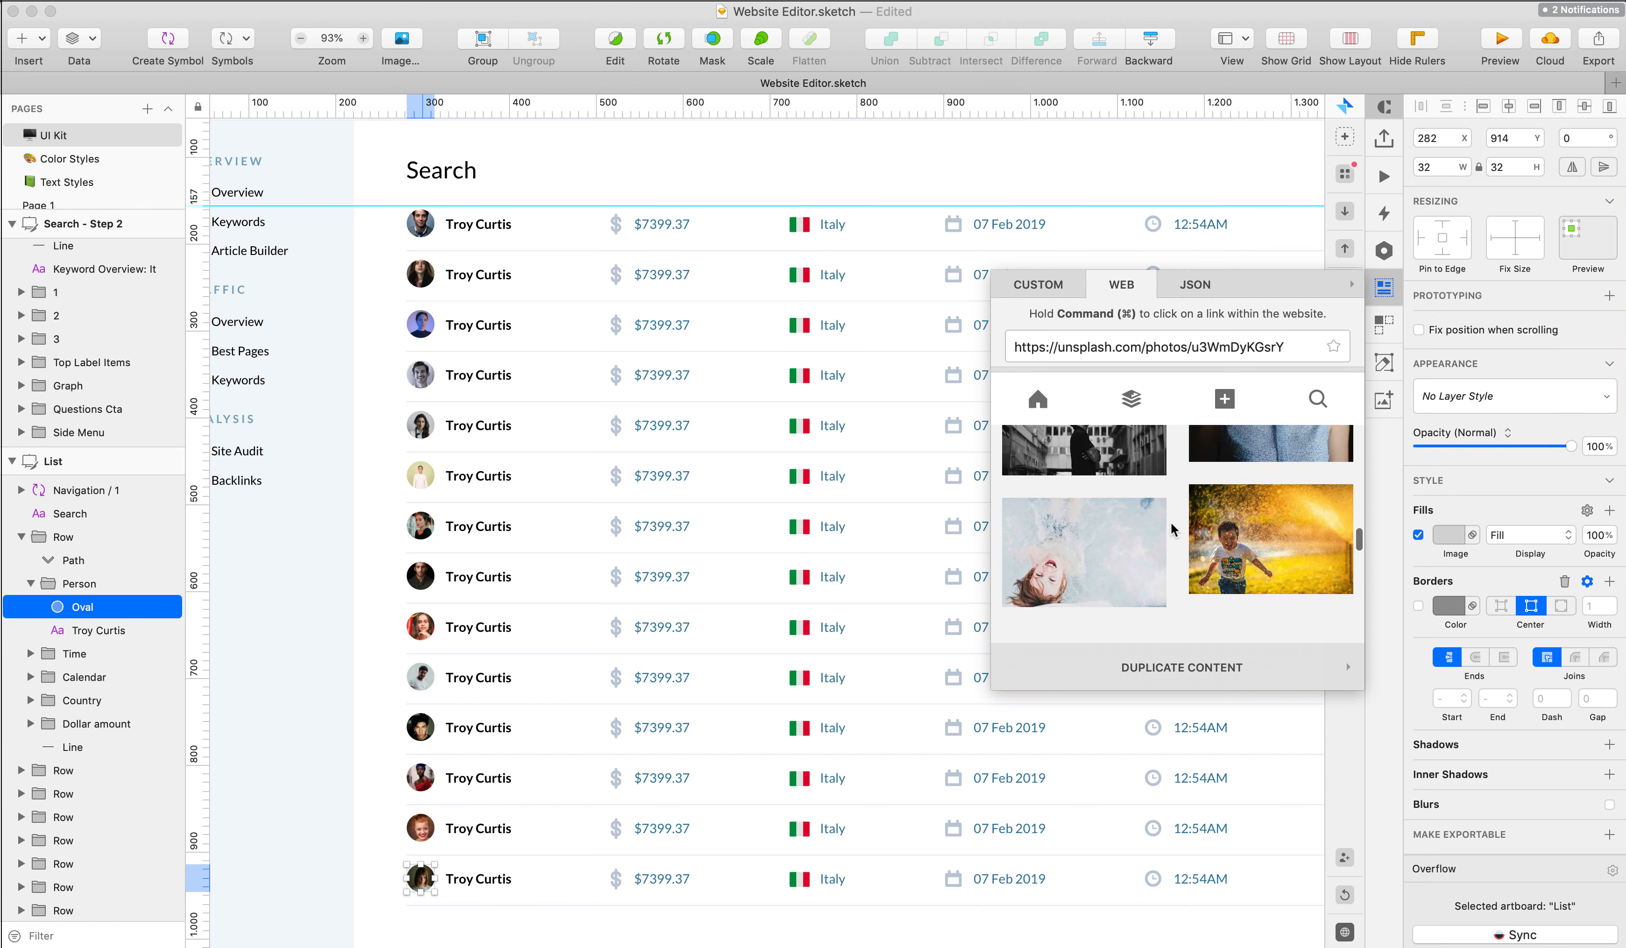
pyautogui.scroll(20, 1172, 529)
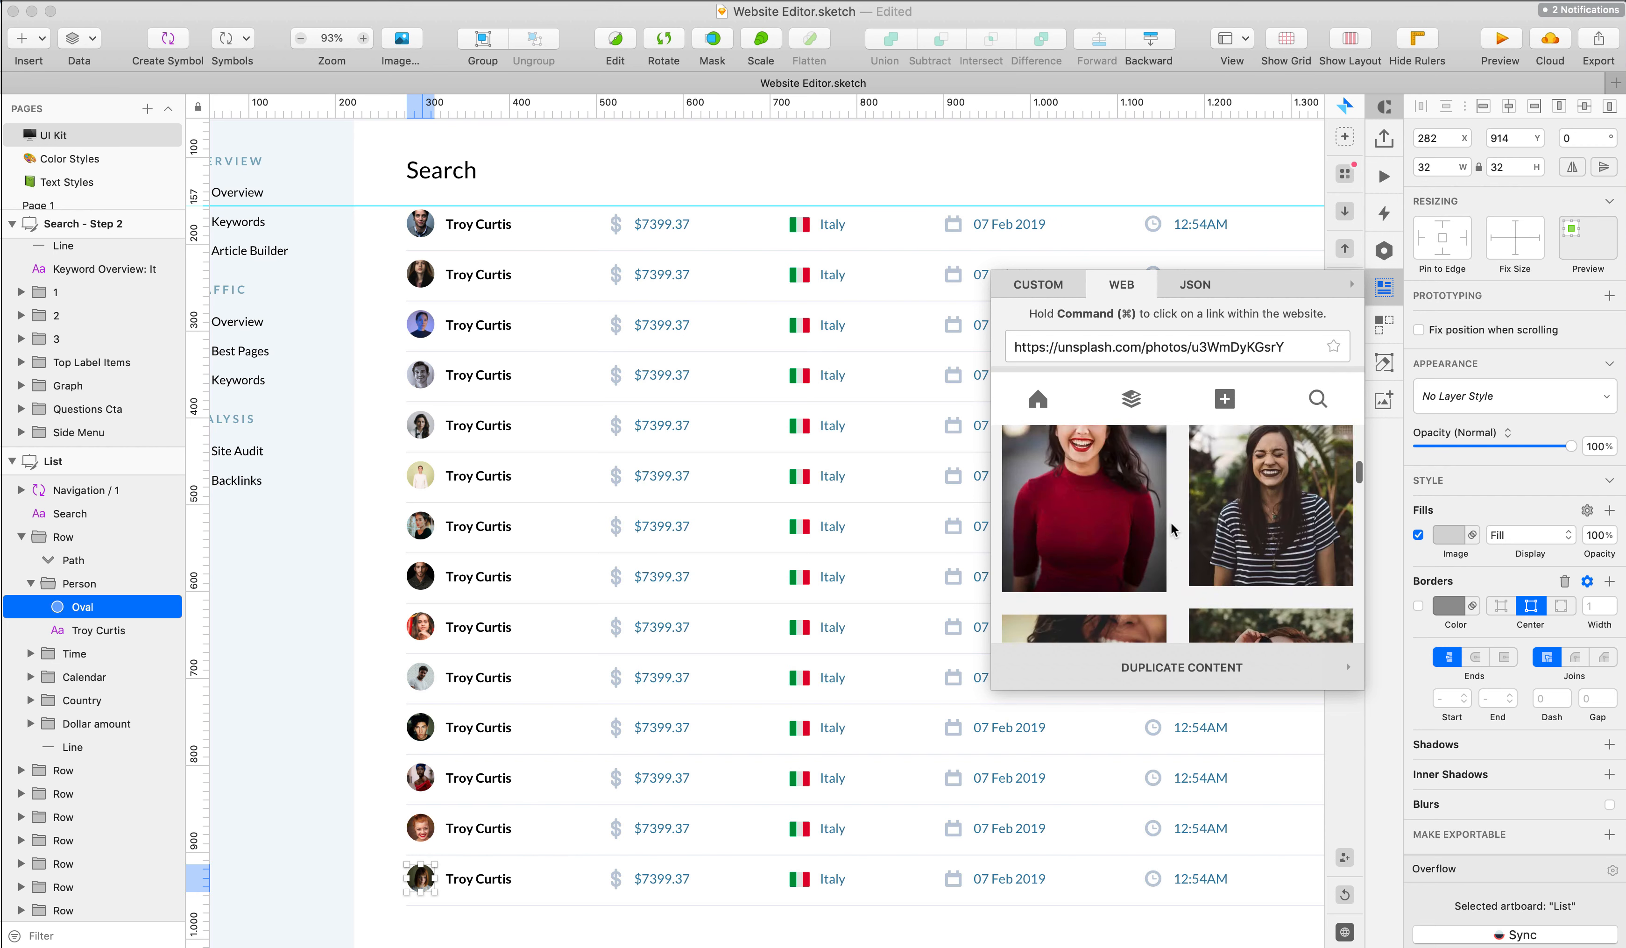
pyautogui.click(380, 568)
pyautogui.hscroll(2, 415, 311)
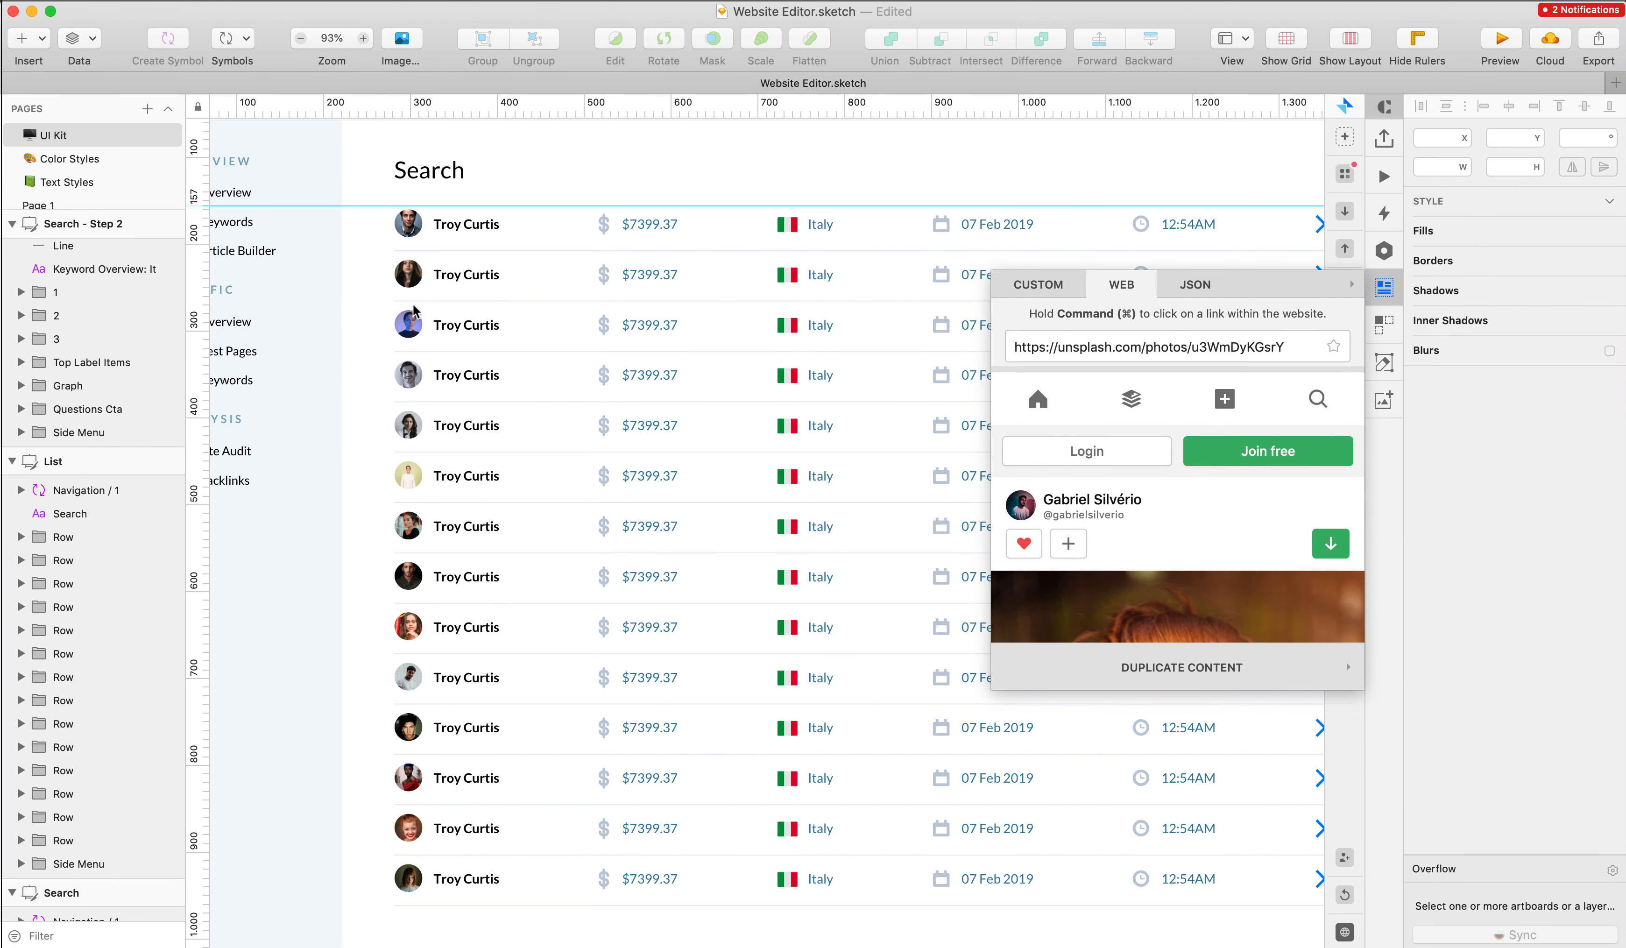
pyautogui.click(471, 230)
pyautogui.keyDown('shift'); pyautogui.click(472, 273); pyautogui.keyUp('shift')
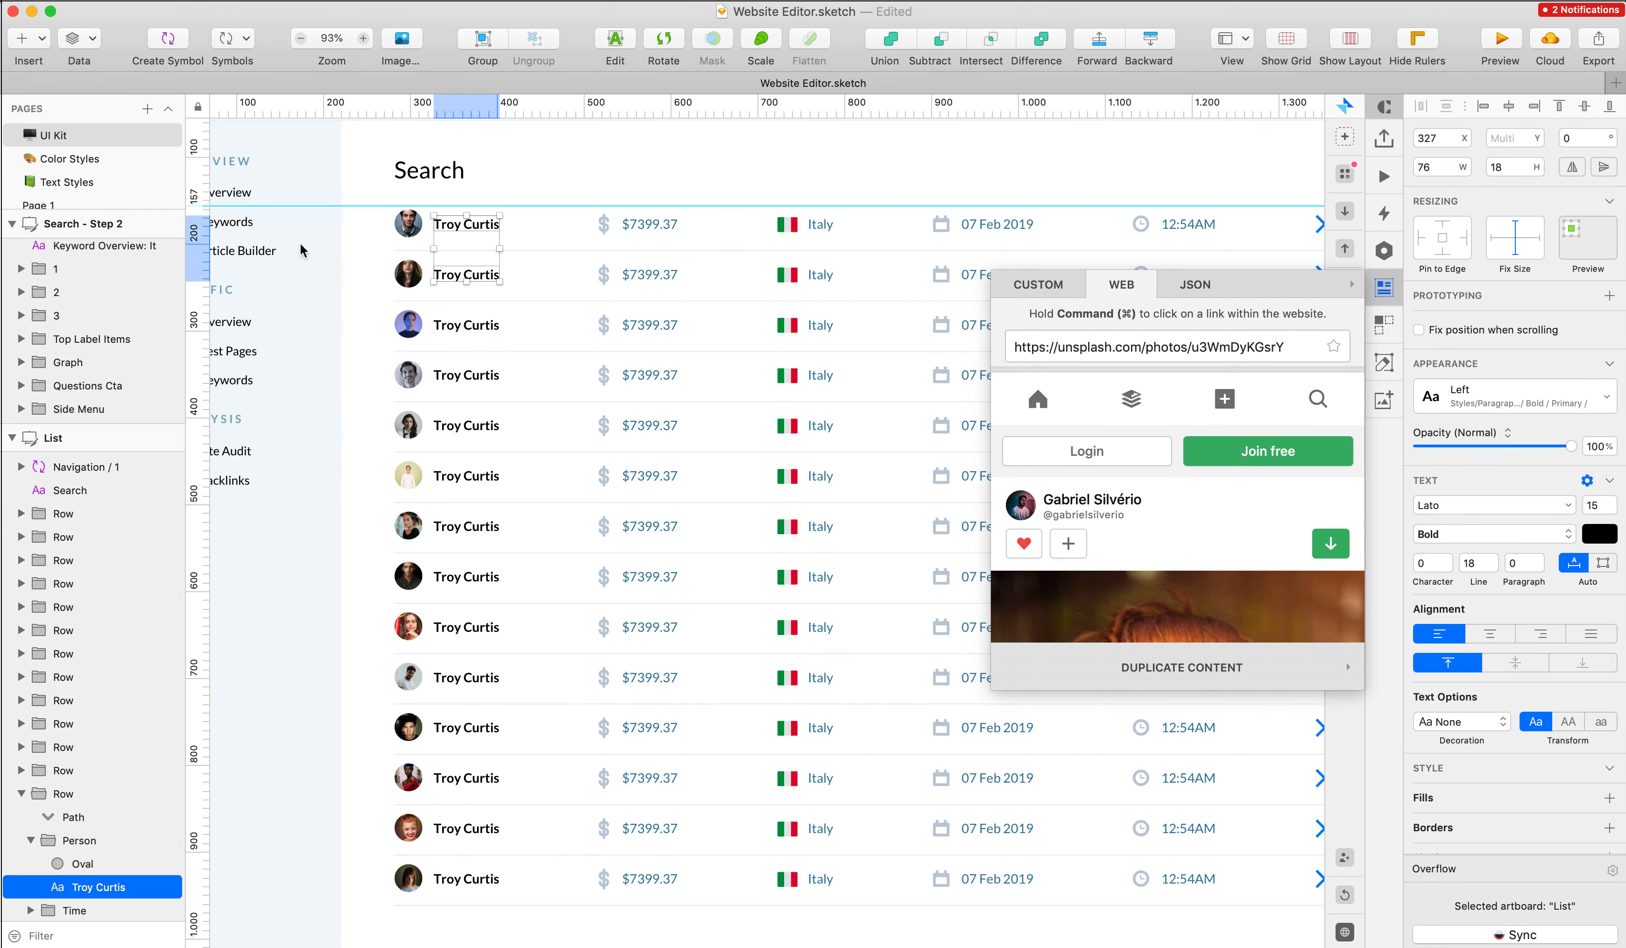
pyautogui.click(380, 238)
# - Replace the person names in rows 2, 3, 5, 7, 9, 12, 13 and 14 with generated female names
pyautogui.scroll(1, 476, 276)
pyautogui.click(476, 276)
pyautogui.keyDown('shift'); pyautogui.click(474, 328); pyautogui.keyUp('shift')
pyautogui.keyDown('shift'); pyautogui.click(466, 435); pyautogui.keyUp('shift')
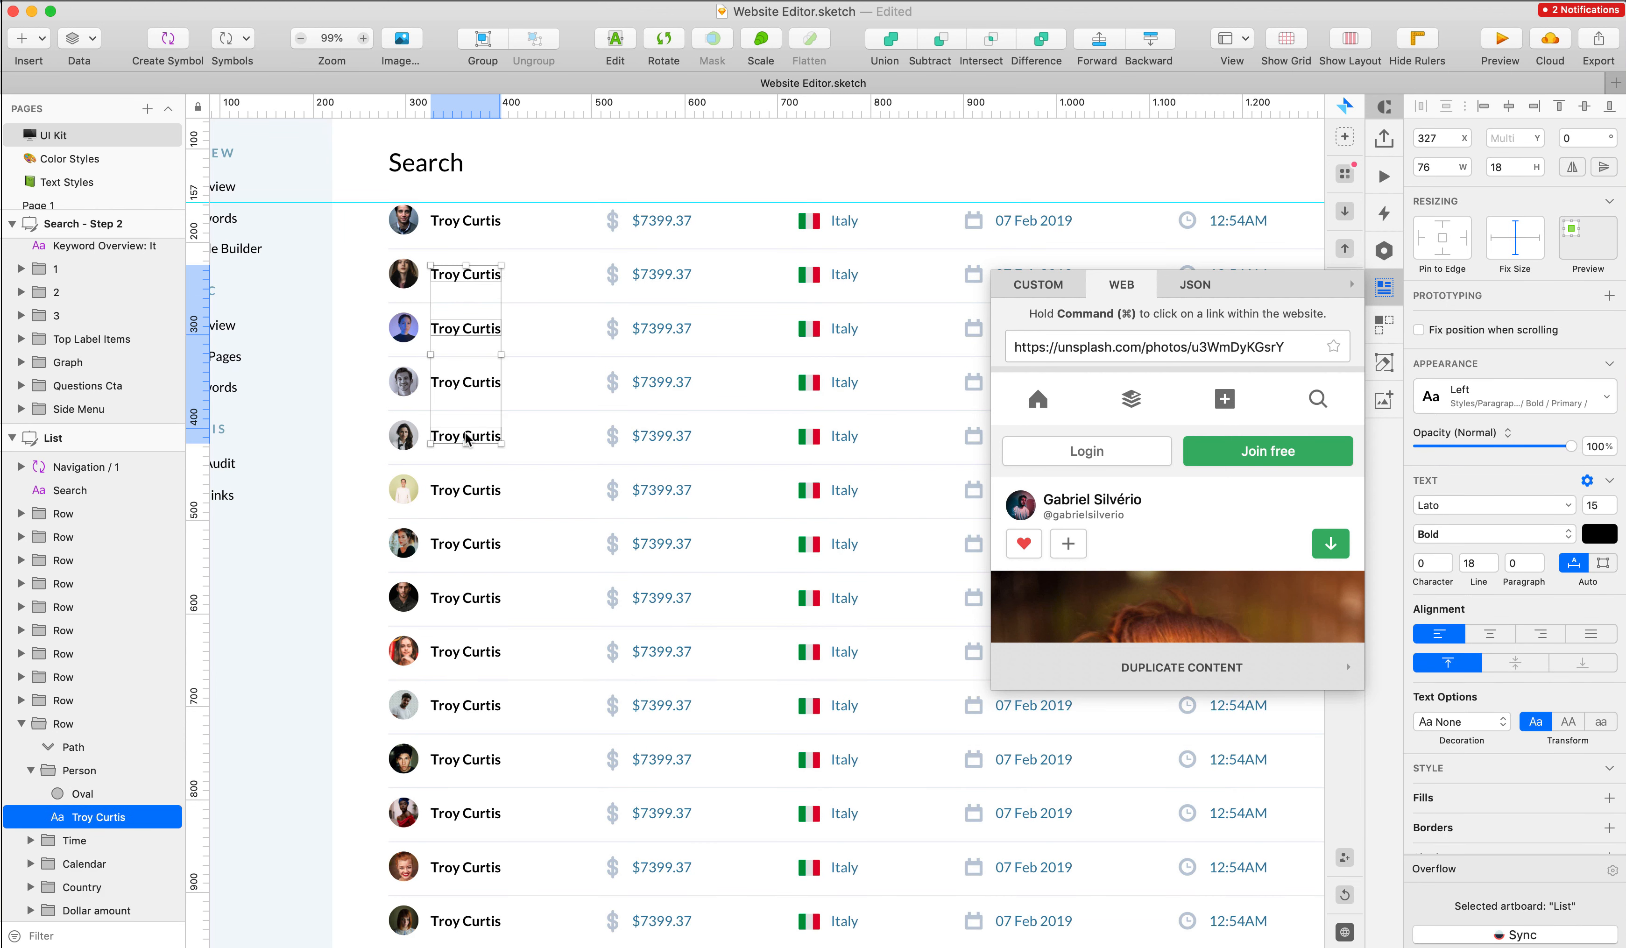
pyautogui.scroll(-2, 466, 437)
pyautogui.keyDown('shift'); pyautogui.click(466, 501); pyautogui.keyUp('shift')
pyautogui.keyDown('shift'); pyautogui.click(466, 608); pyautogui.keyUp('shift')
pyautogui.keyDown('shift'); pyautogui.click(477, 769); pyautogui.keyUp('shift')
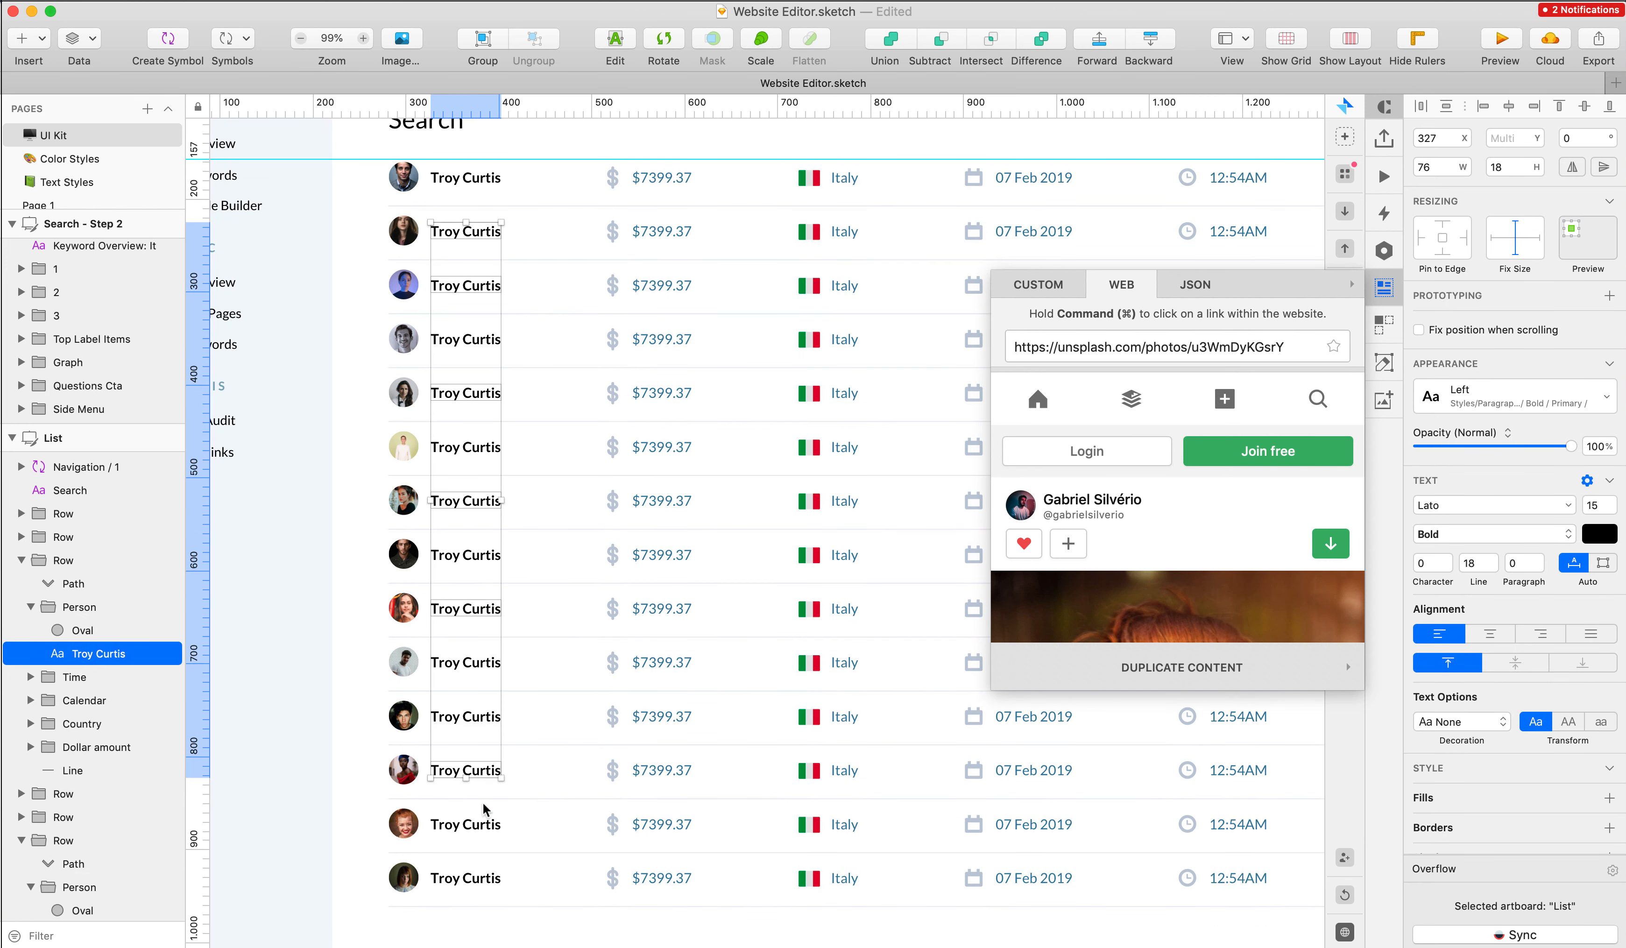
pyautogui.keyDown('shift'); pyautogui.click(475, 823); pyautogui.keyUp('shift')
pyautogui.keyDown('shift'); pyautogui.click(472, 877); pyautogui.keyUp('shift')
pyautogui.click(1060, 287)
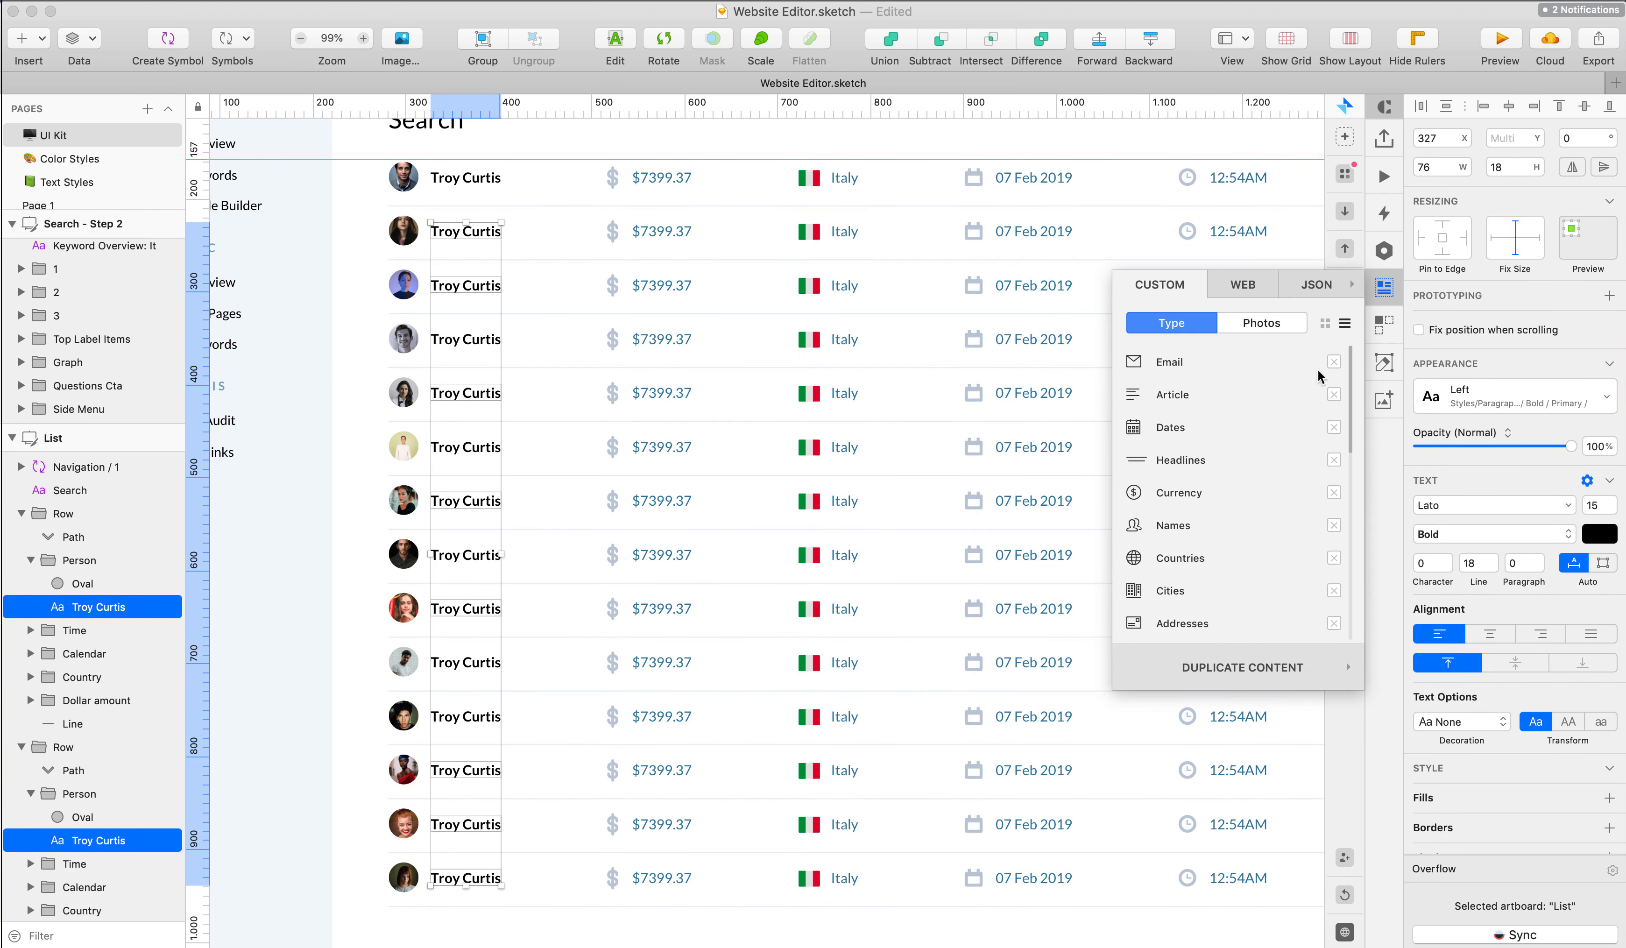
pyautogui.click(1156, 528)
pyautogui.click(1227, 558)
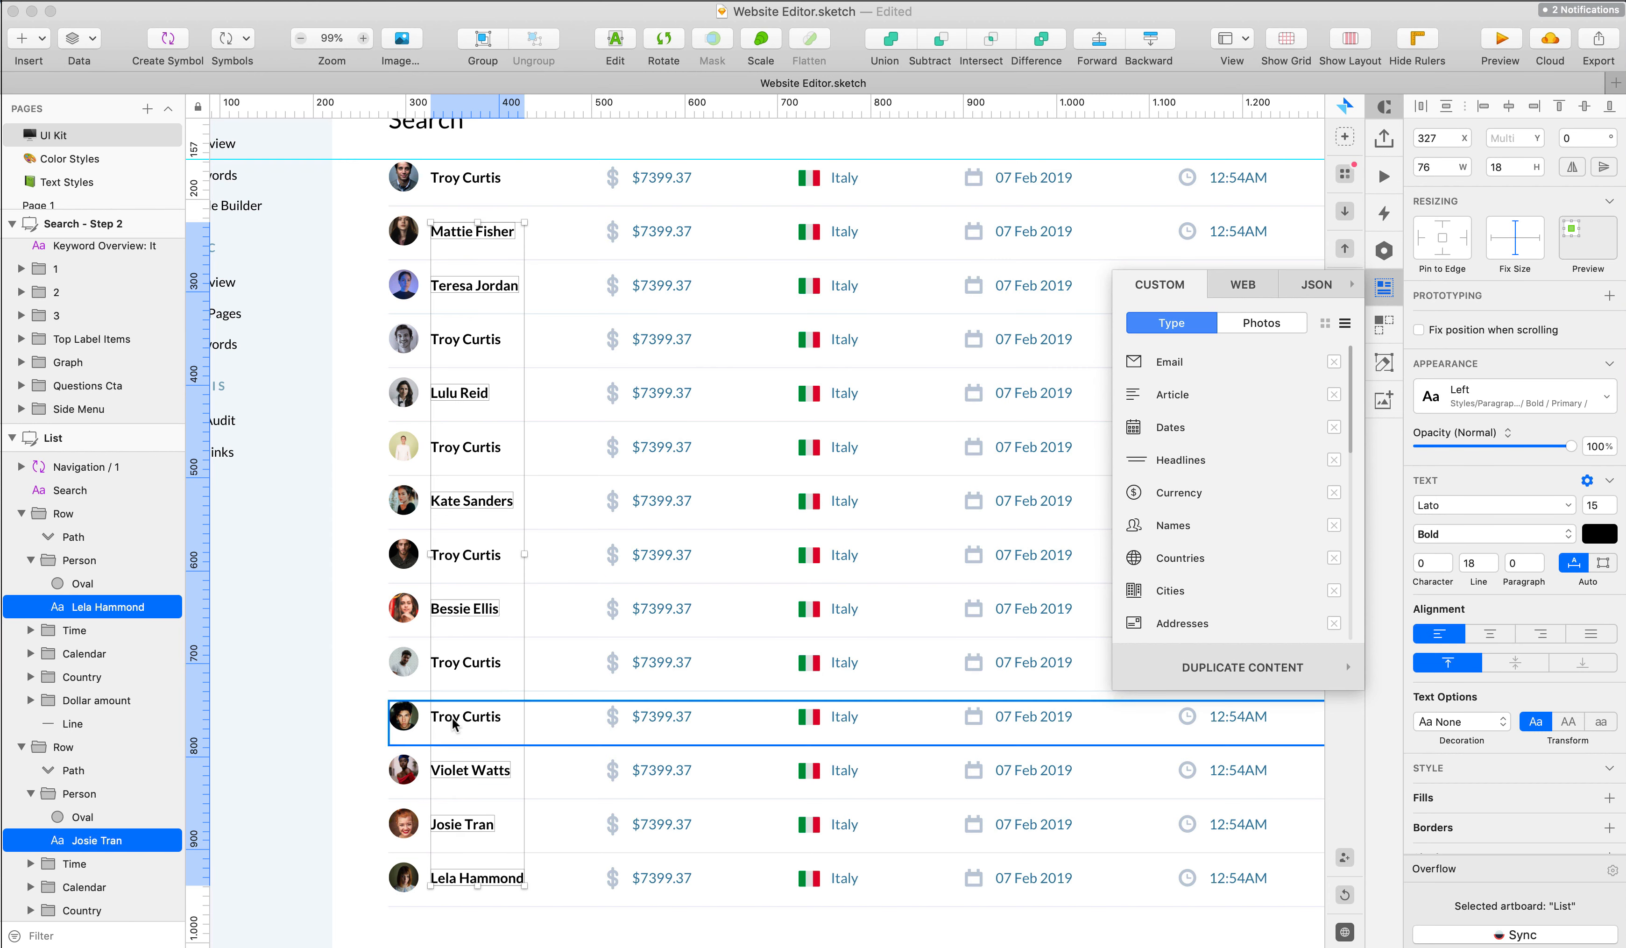
# - Replace the person names in rows 1, 4, 6, 8, 10 and 11 with generated male names
pyautogui.keyDown('super'); pyautogui.click(451, 718); pyautogui.keyUp('super')
pyautogui.keyDown('shift'); pyautogui.keyDown('super'); pyautogui.click(460, 661); pyautogui.keyUp('super'); pyautogui.keyUp('shift')
pyautogui.keyDown('shift'); pyautogui.keyDown('super'); pyautogui.click(461, 555); pyautogui.keyUp('super'); pyautogui.keyUp('shift')
pyautogui.keyDown('shift'); pyautogui.keyDown('super'); pyautogui.click(459, 447); pyautogui.keyUp('super'); pyautogui.keyUp('shift')
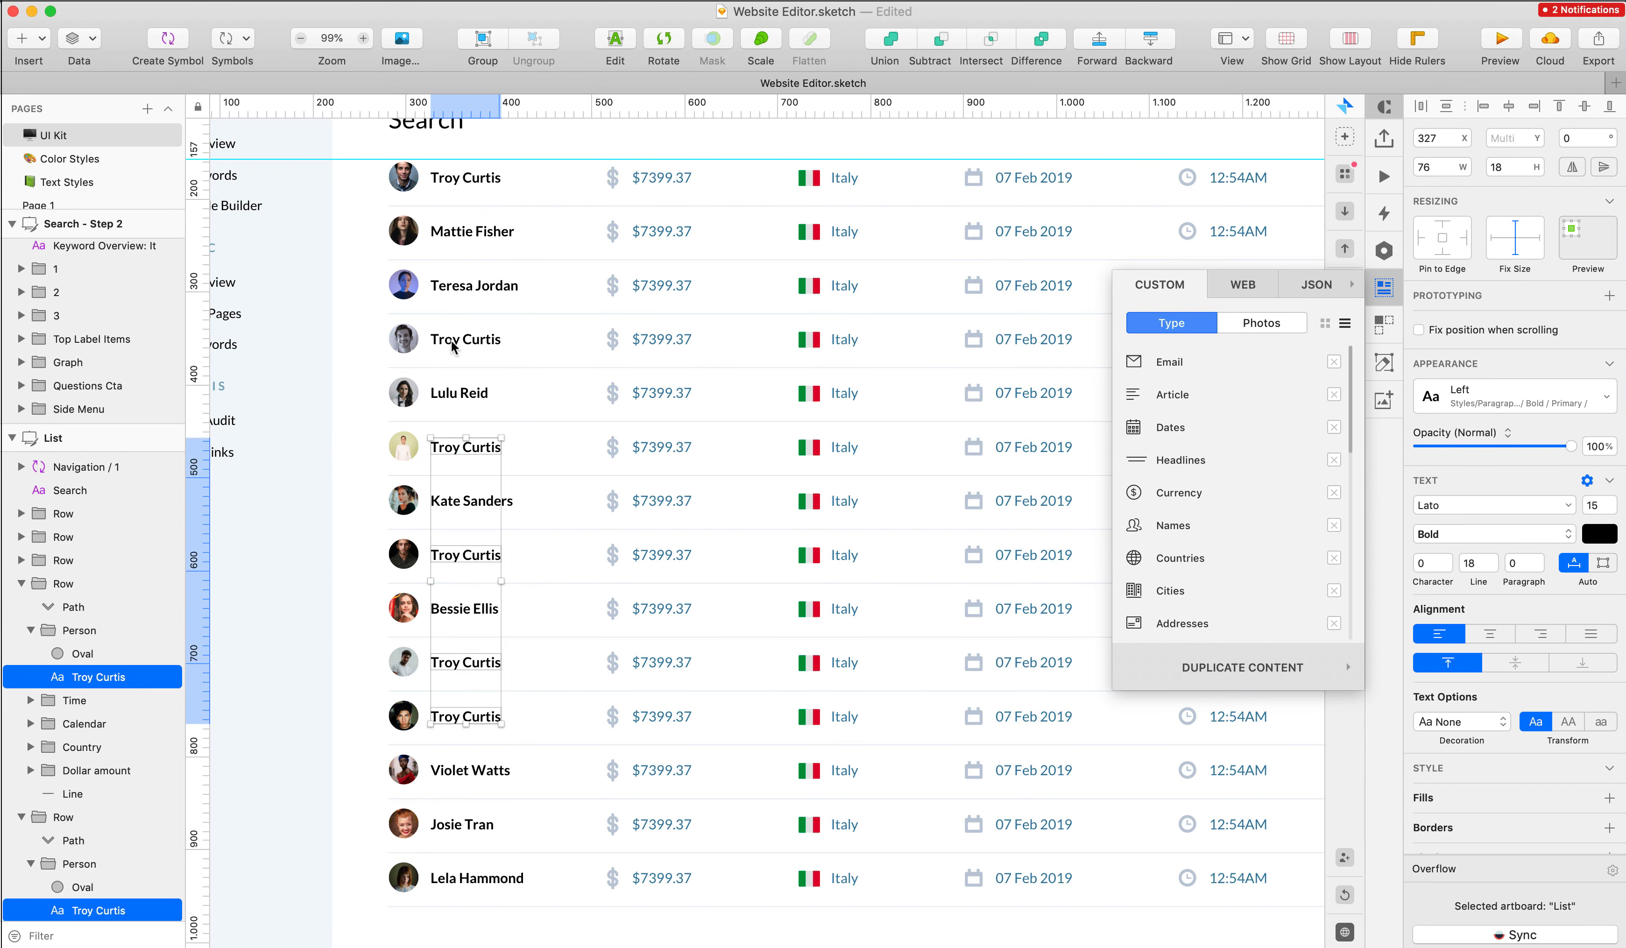
pyautogui.keyDown('shift'); pyautogui.keyDown('super'); pyautogui.click(455, 340); pyautogui.keyUp('super'); pyautogui.keyUp('shift')
pyautogui.keyDown('shift'); pyautogui.keyDown('super'); pyautogui.click(456, 178); pyautogui.keyUp('super'); pyautogui.keyUp('shift')
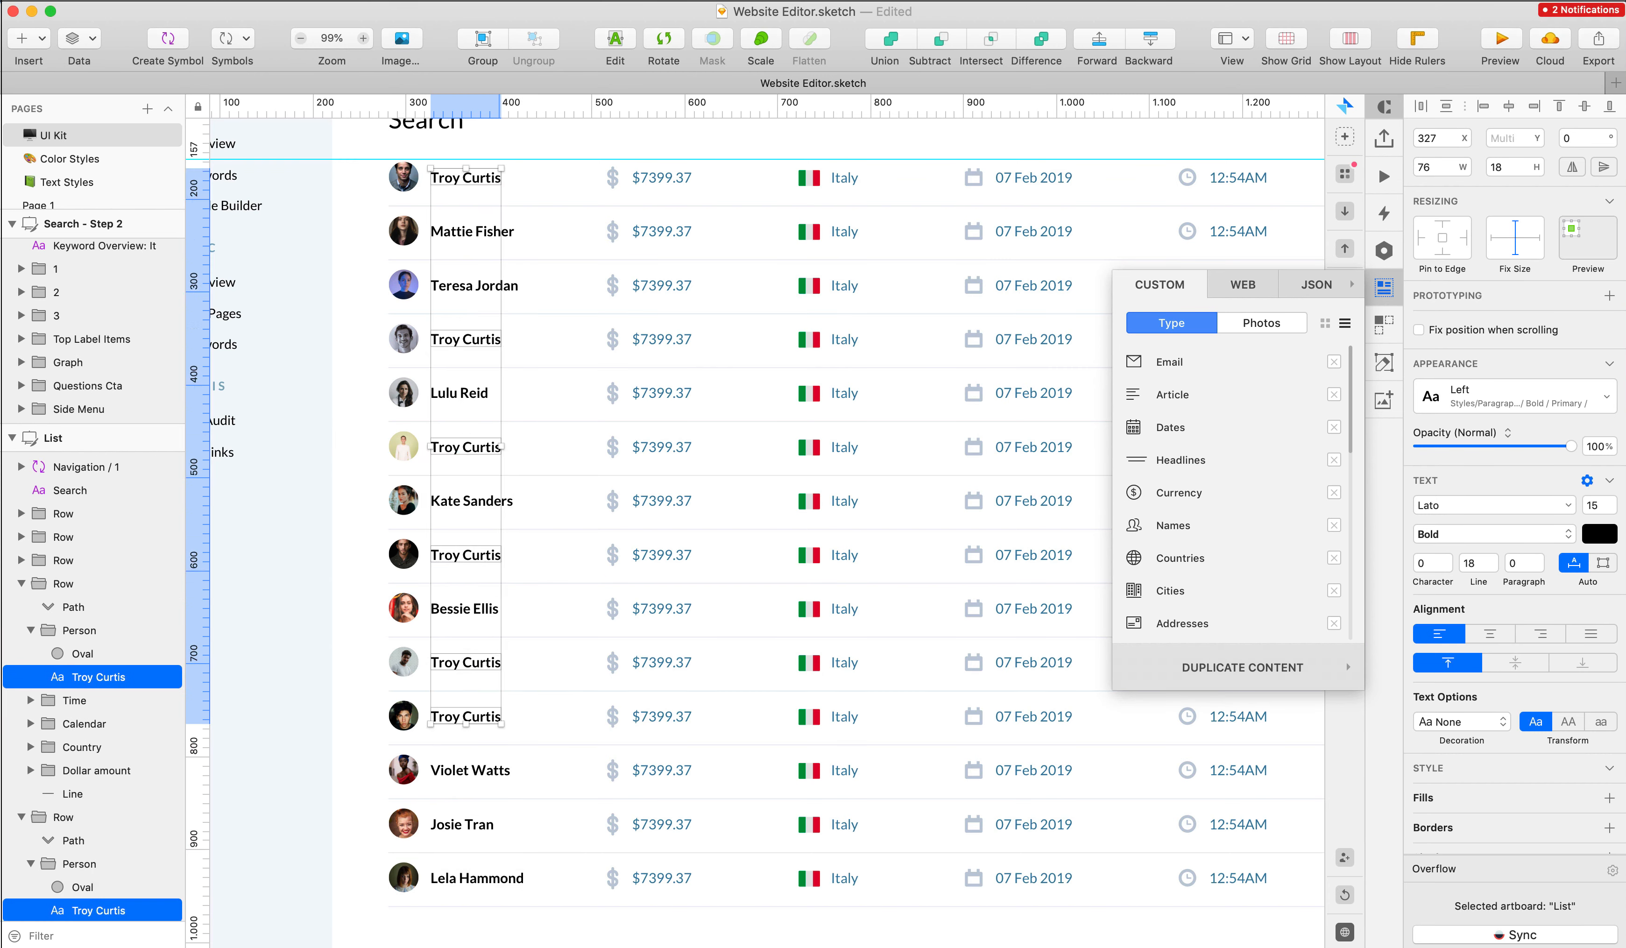
pyautogui.click(1183, 525)
pyautogui.click(1170, 563)
pyautogui.click(352, 314)
# - Replace the dollar amounts in all fourteen rows with generated currency values in dollars
pyautogui.scroll(-2, 352, 313)
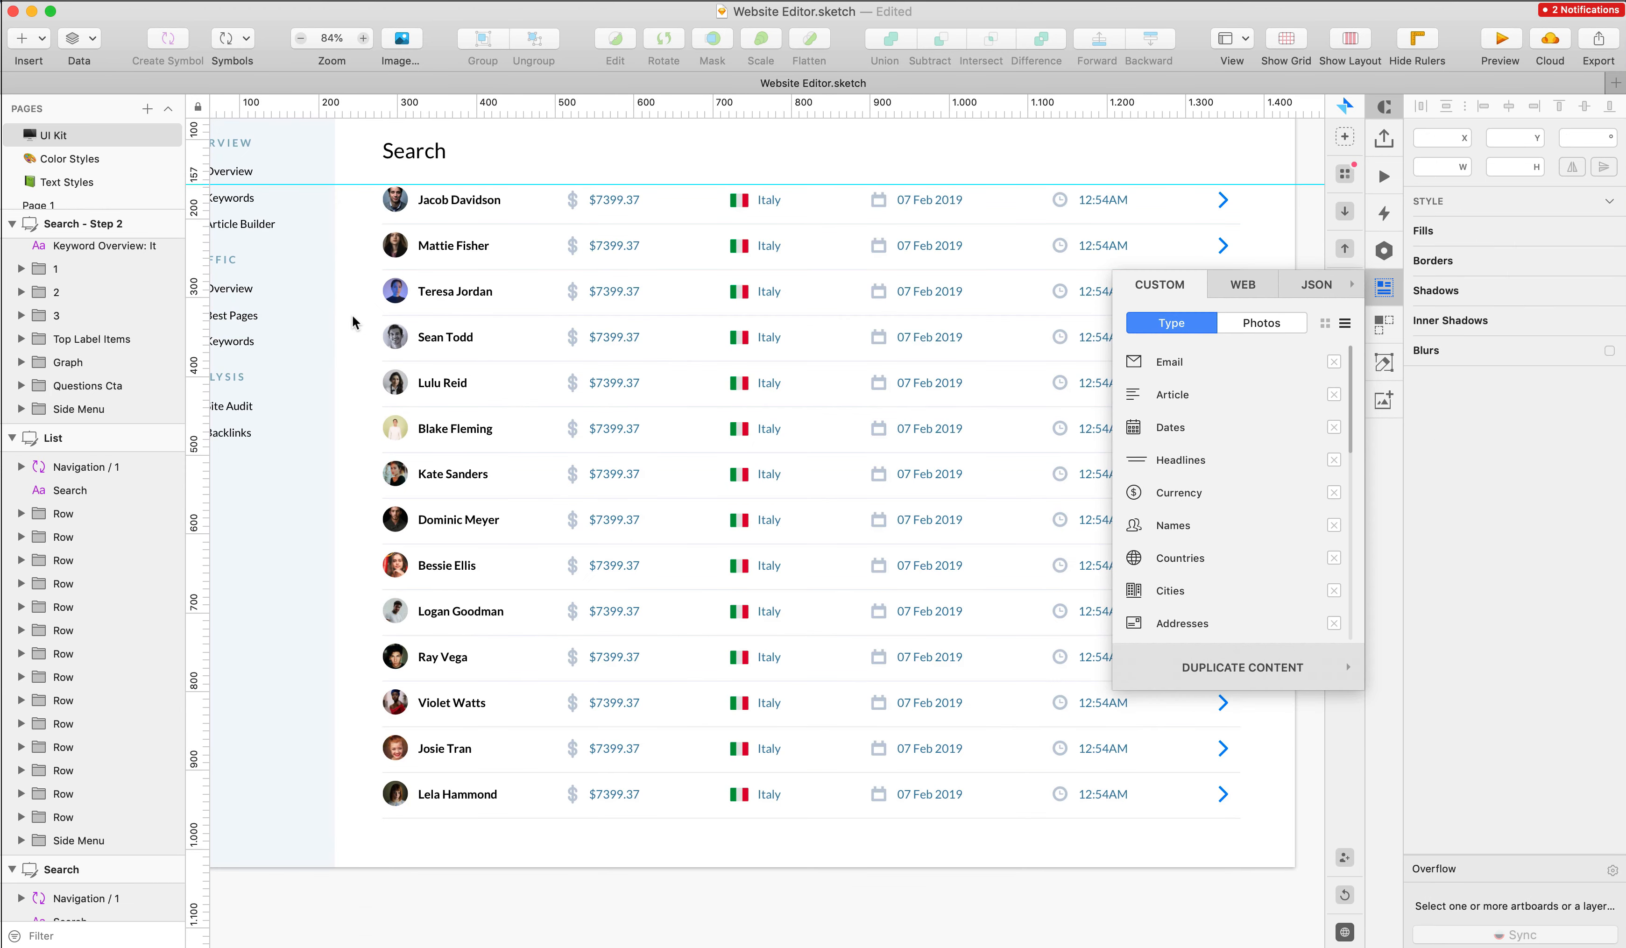
pyautogui.hscroll(-2, 365, 309)
pyautogui.hscroll(3, 373, 306)
pyautogui.scroll(2, 372, 306)
pyautogui.scroll(-2, 573, 225)
pyautogui.keyDown('super'); pyautogui.click(587, 220); pyautogui.keyUp('super')
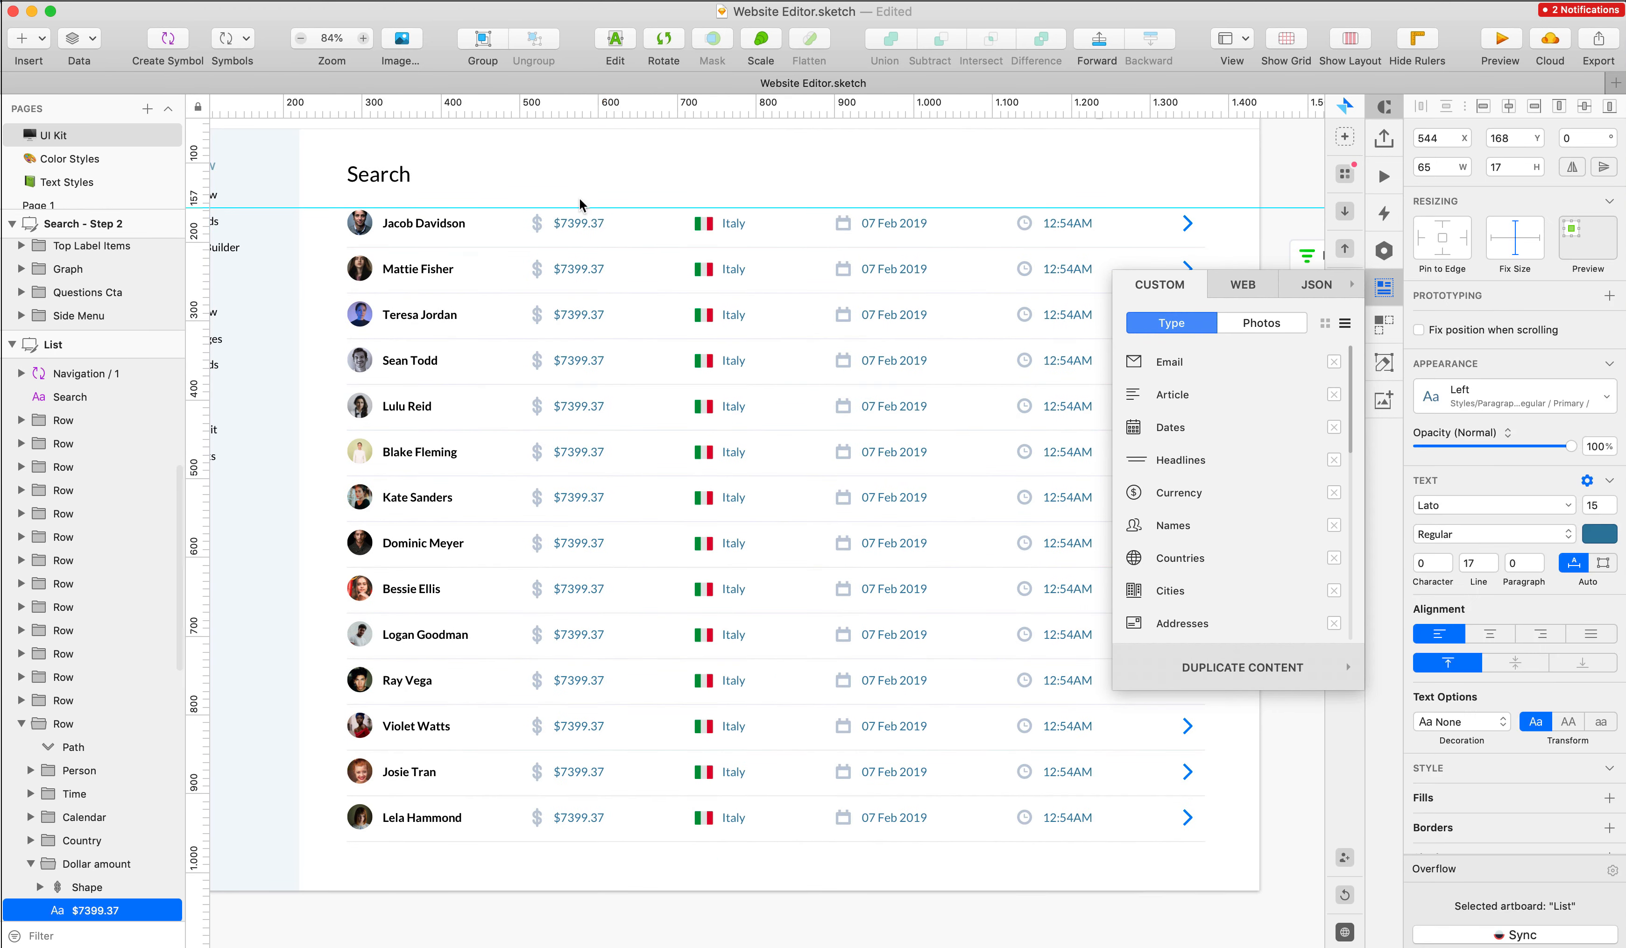
pyautogui.moveTo(577, 178); pyautogui.dragTo(606, 852)
pyautogui.moveTo(667, 190); pyautogui.dragTo(679, 854)
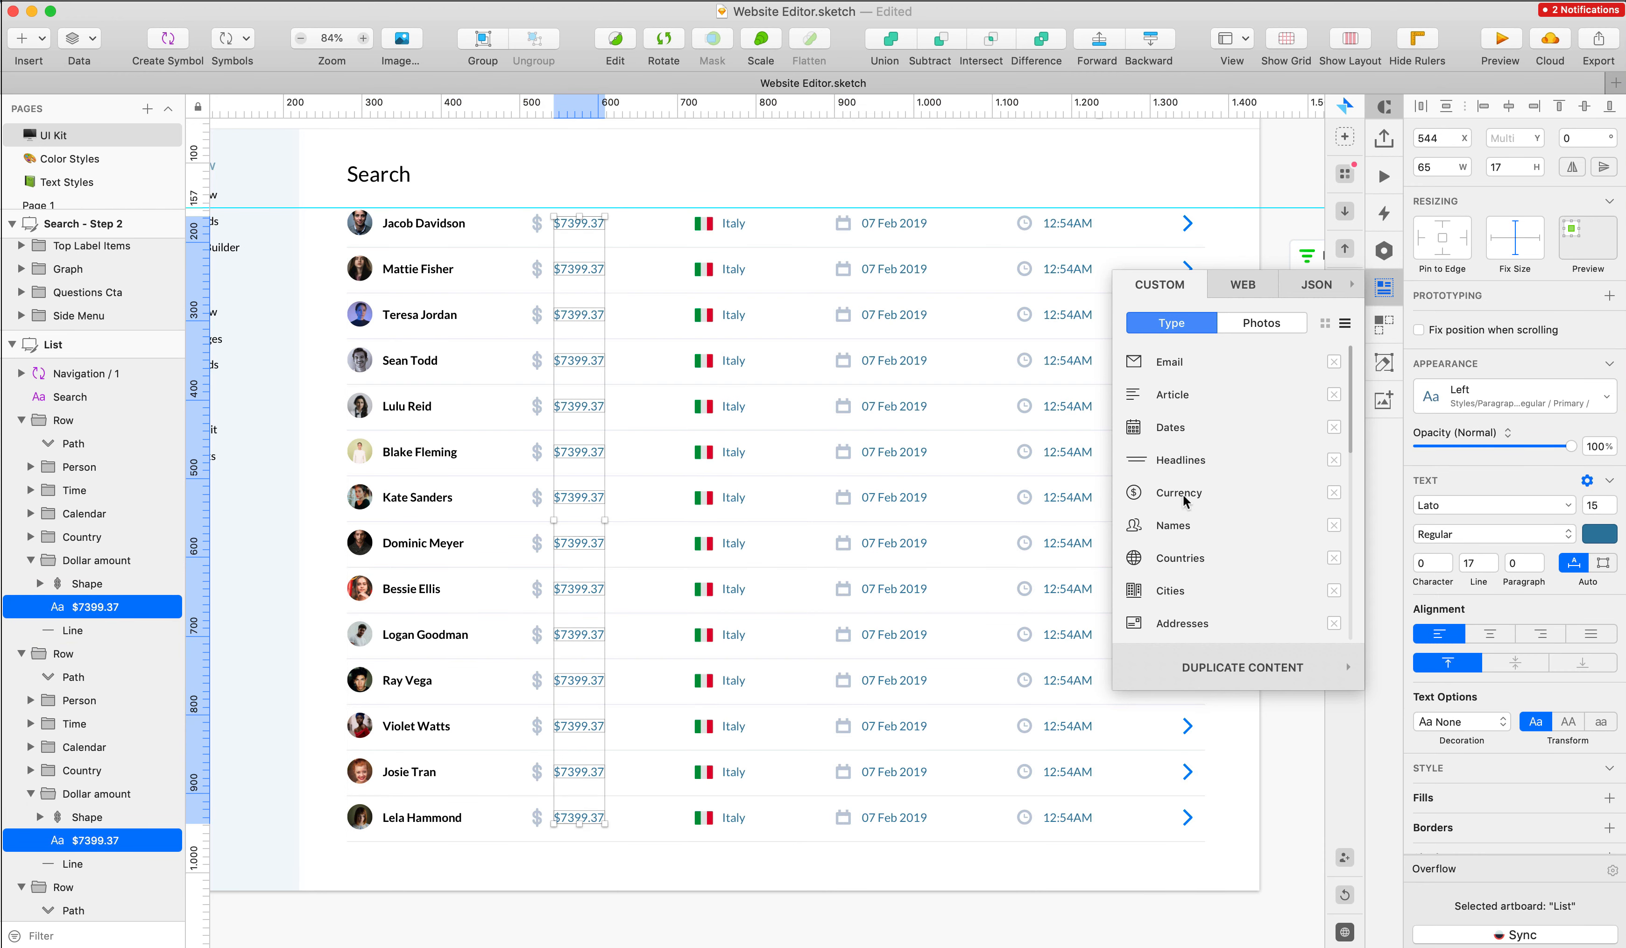
pyautogui.moveTo(1183, 494)
pyautogui.click(1310, 567)
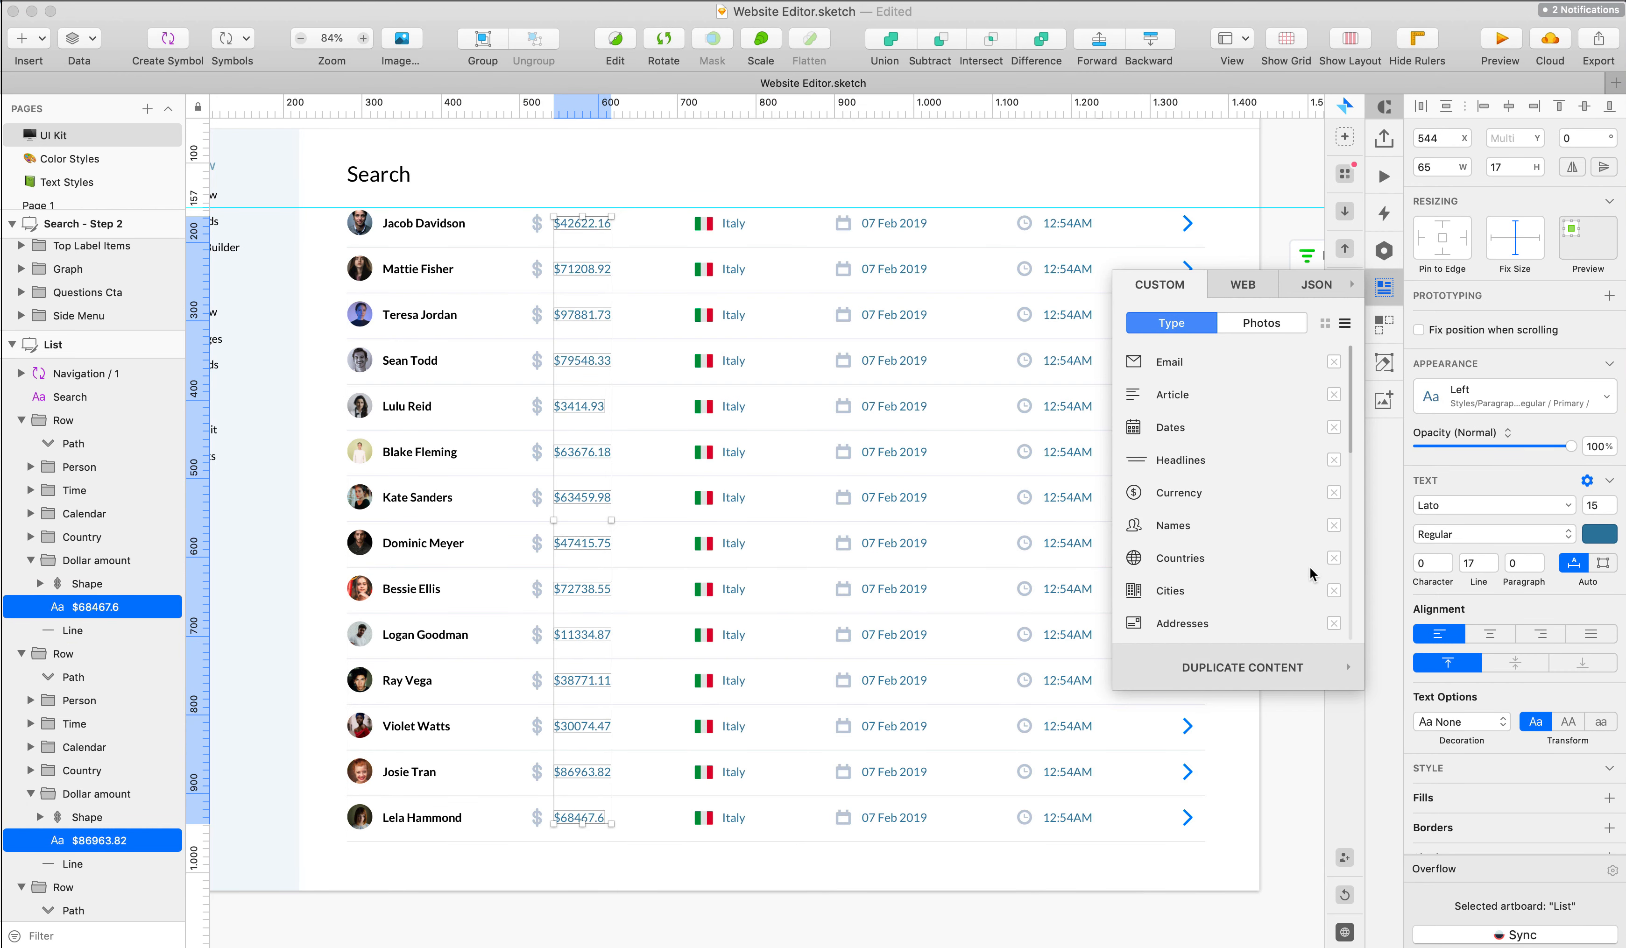
pyautogui.click(777, 173)
# - Replace the dates in all fourteen rows with generated dates in the DD MMM Y format
pyautogui.keyDown('super'); pyautogui.click(725, 264); pyautogui.keyUp('super')
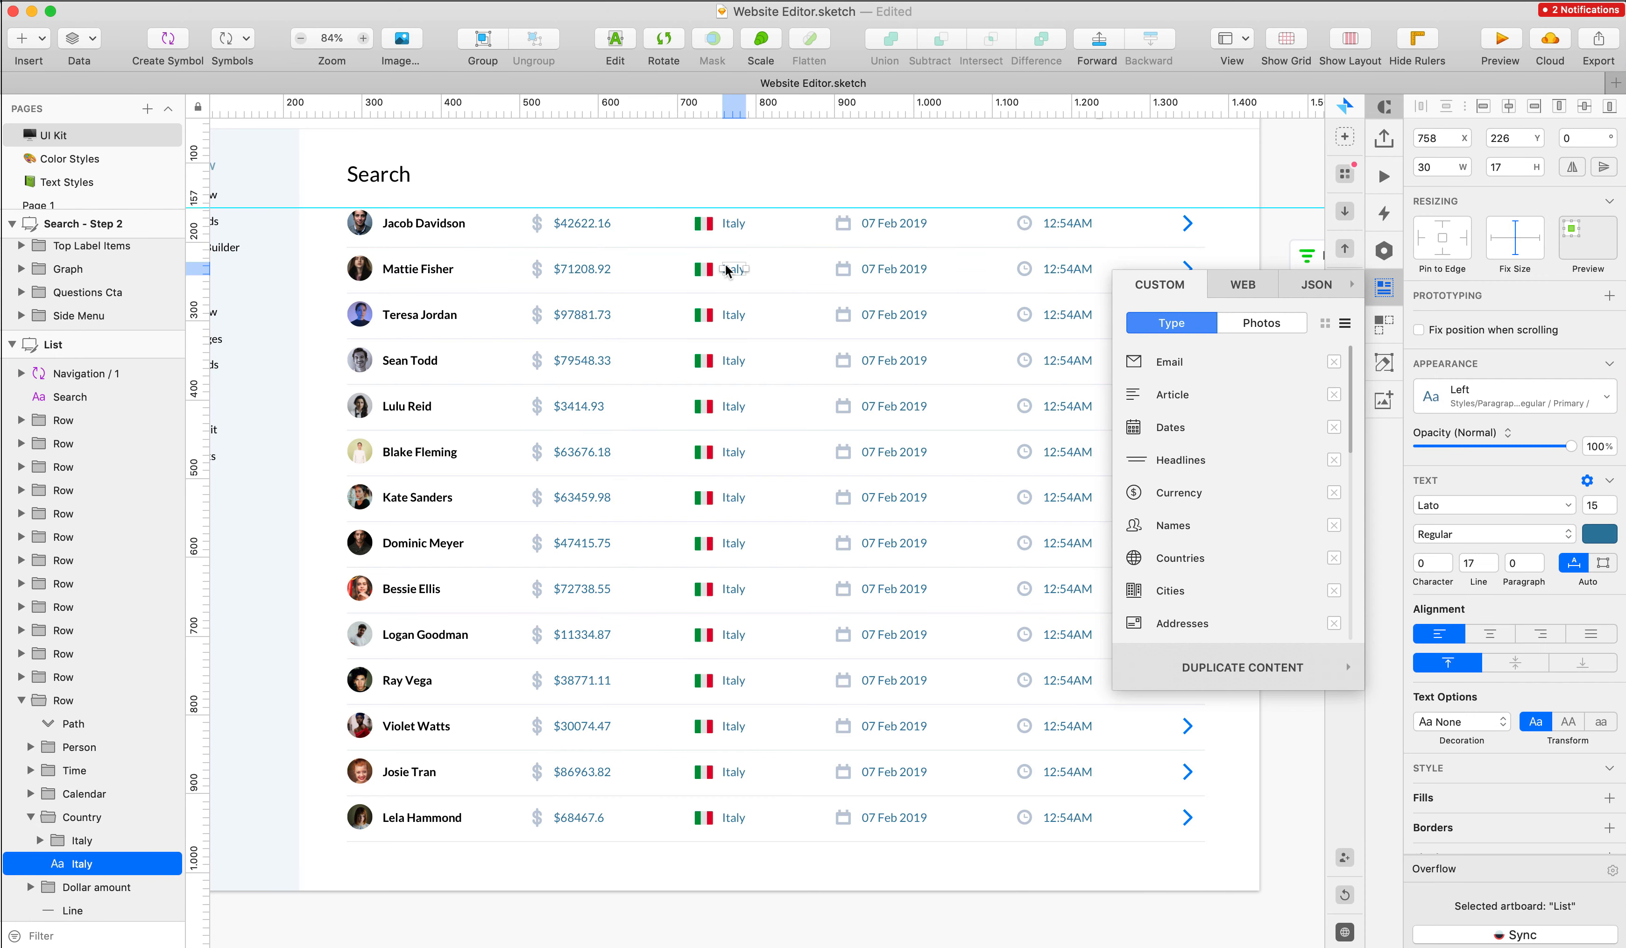
pyautogui.moveTo(889, 185); pyautogui.dragTo(943, 862)
pyautogui.moveTo(989, 185); pyautogui.dragTo(997, 865)
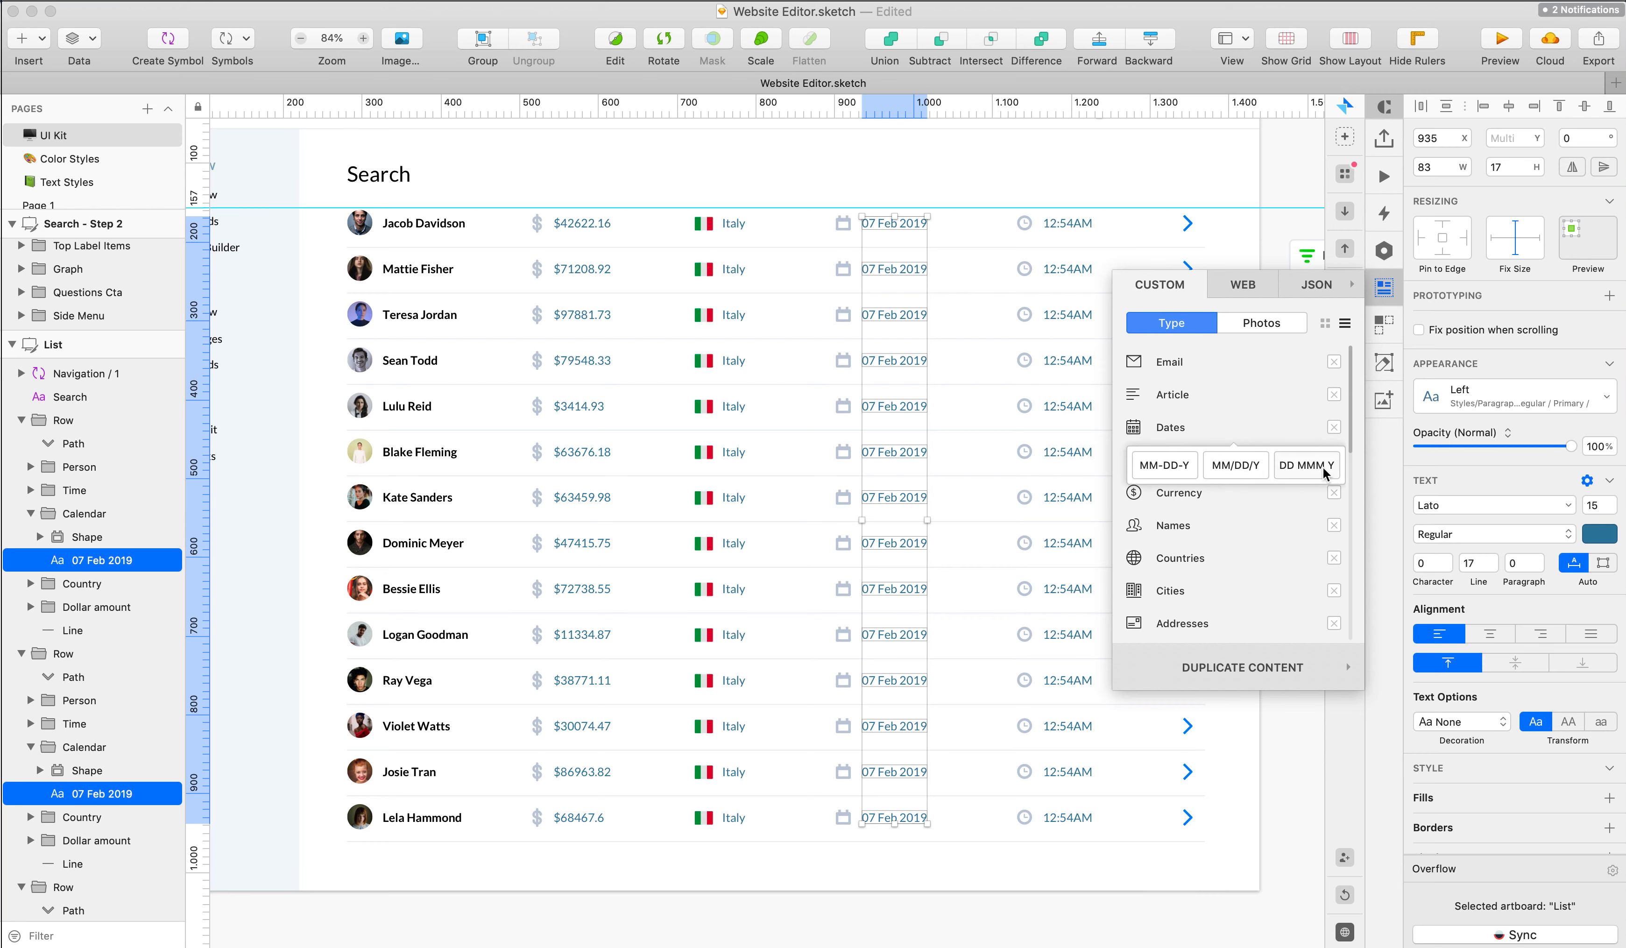
pyautogui.click(1322, 466)
# - Replace the times in all fourteen rows with generated times in 12-hour AM/PM format
pyautogui.hscroll(2, 879, 162)
pyautogui.moveTo(999, 175); pyautogui.dragTo(1044, 860)
pyautogui.scroll(-2, 1203, 573)
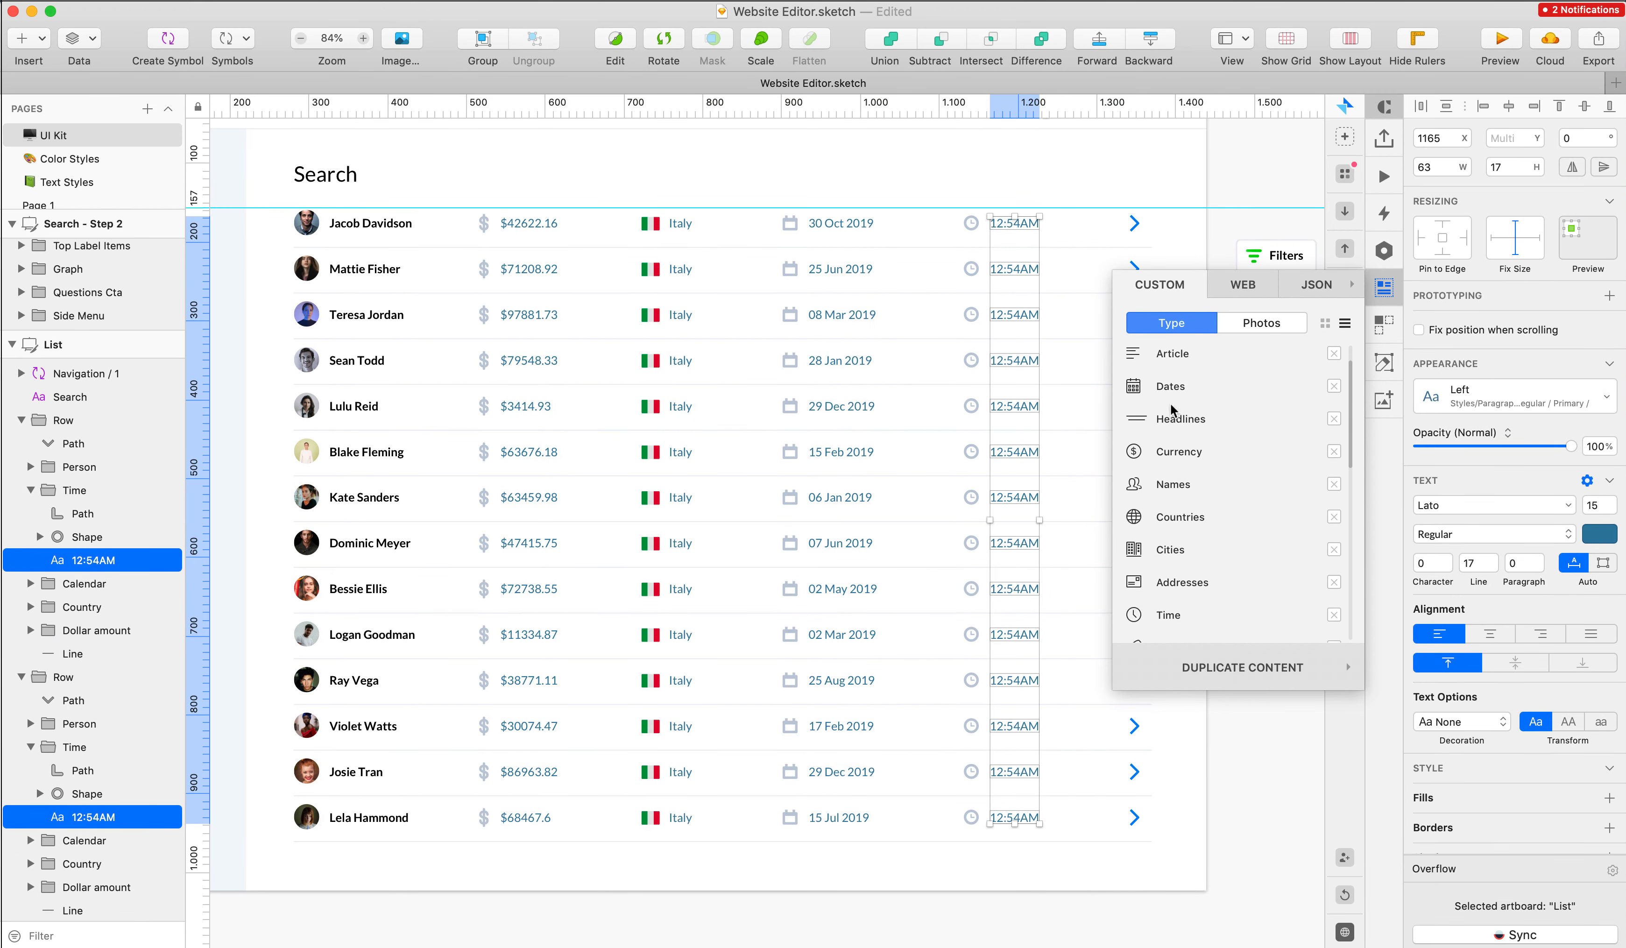
pyautogui.click(1281, 581)
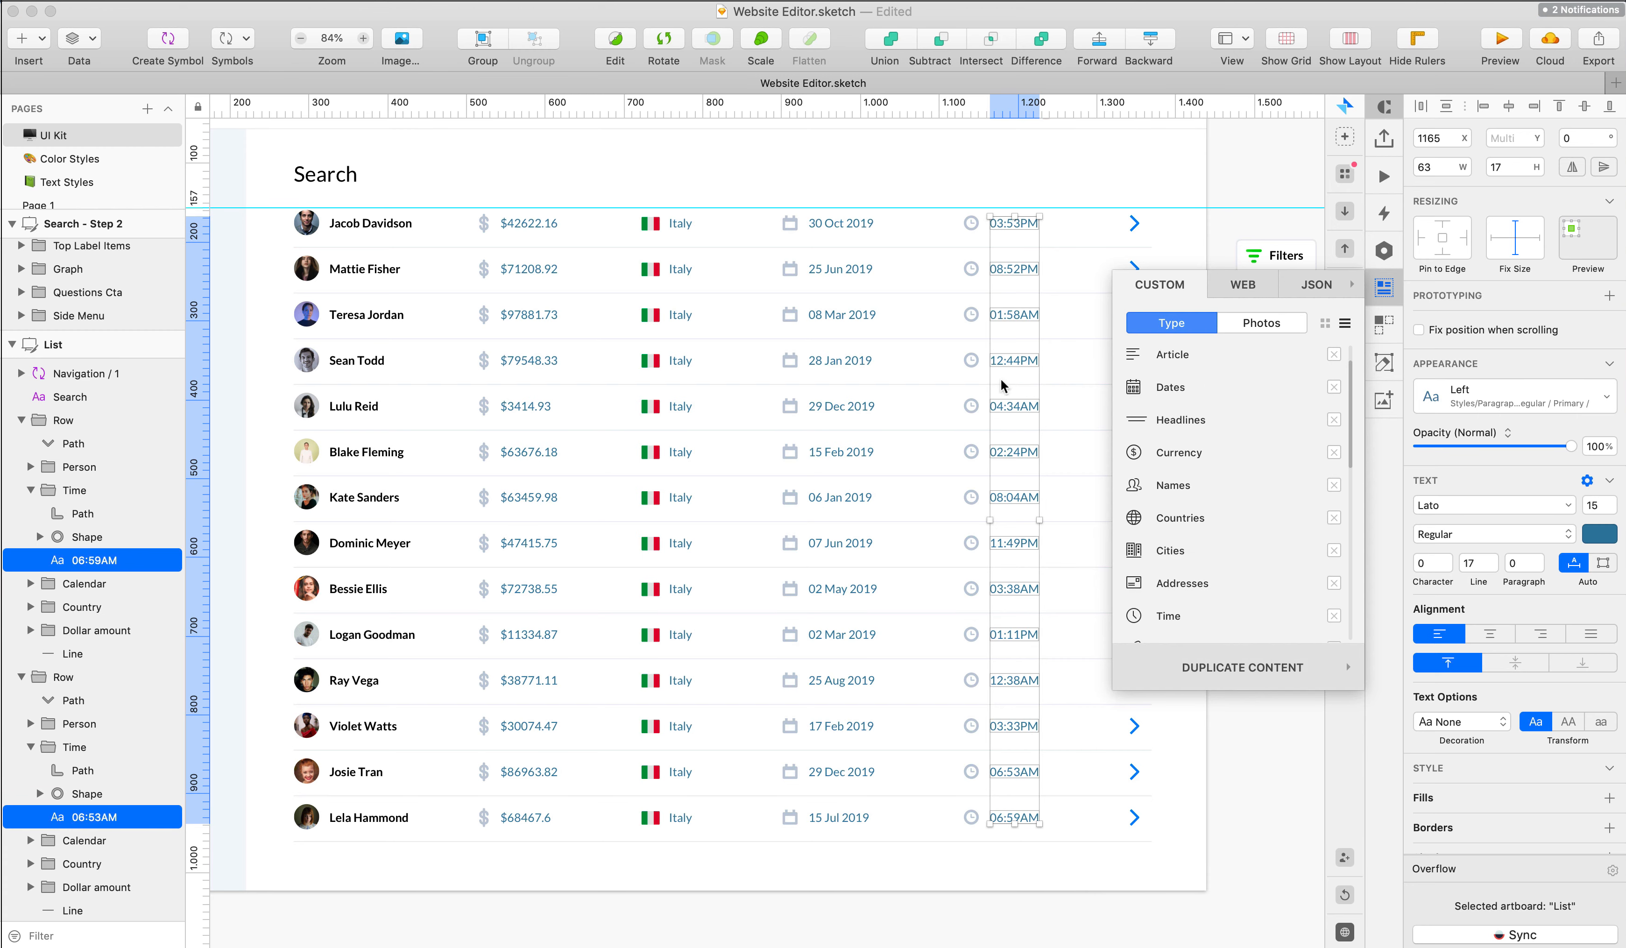
pyautogui.click(887, 156)
# - Change the second row's country text to Germany and the third row's to Spain
pyautogui.hscroll(-2, 814, 215)
pyautogui.click(704, 272)
pyautogui.press('Return')
pyautogui.write('Germany')
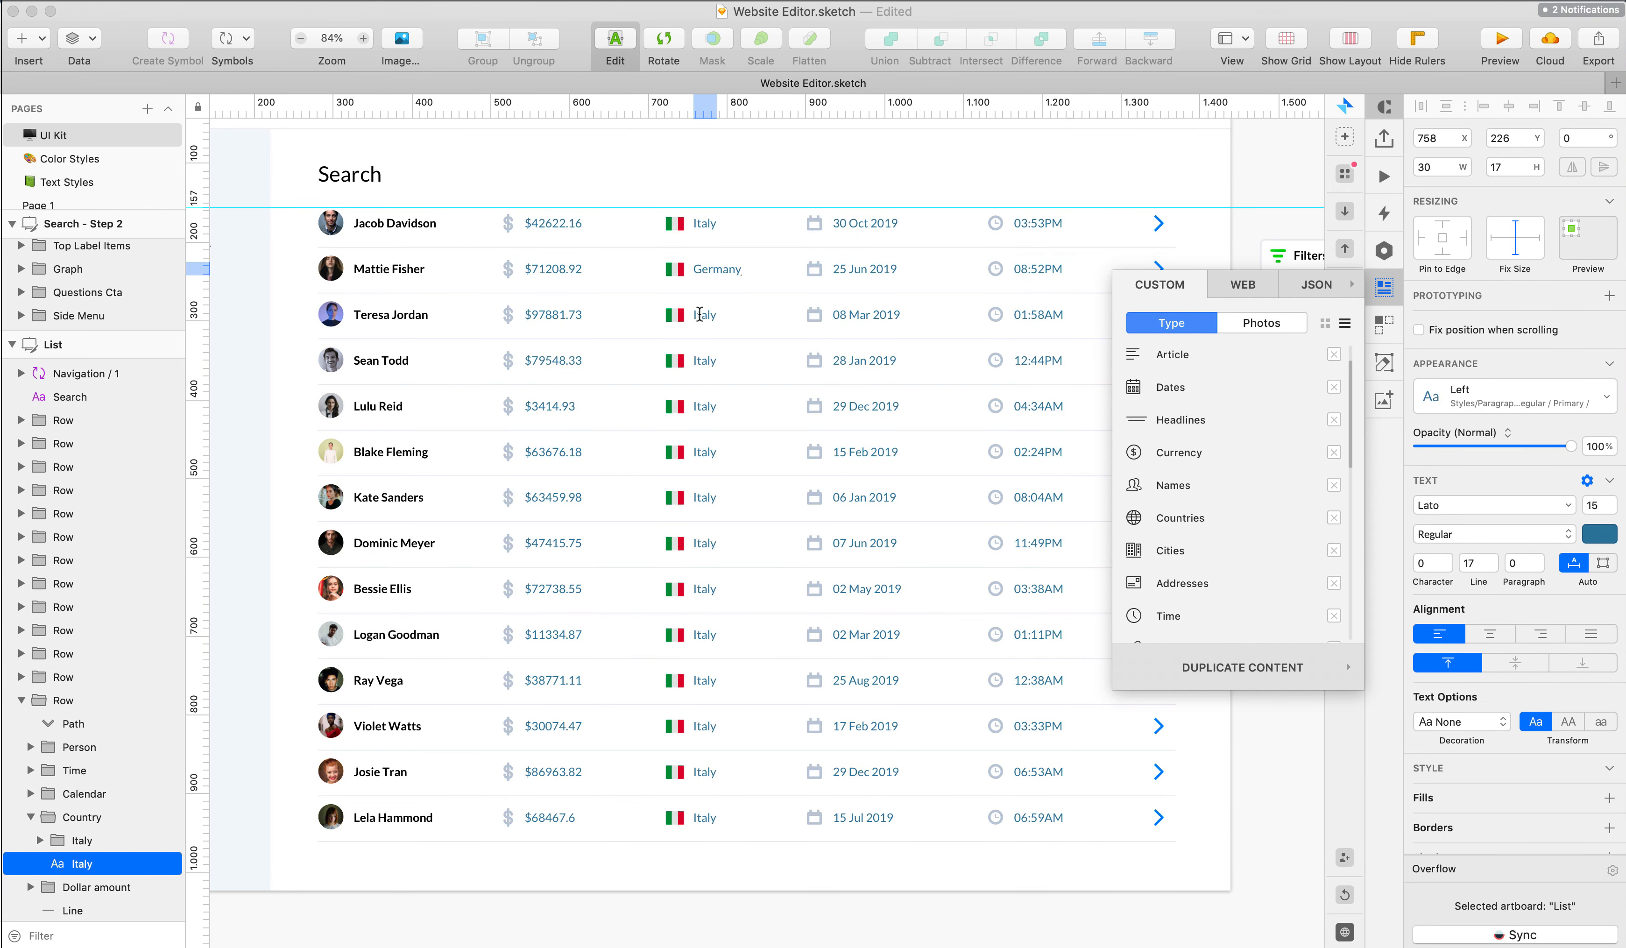
pyautogui.click(700, 316)
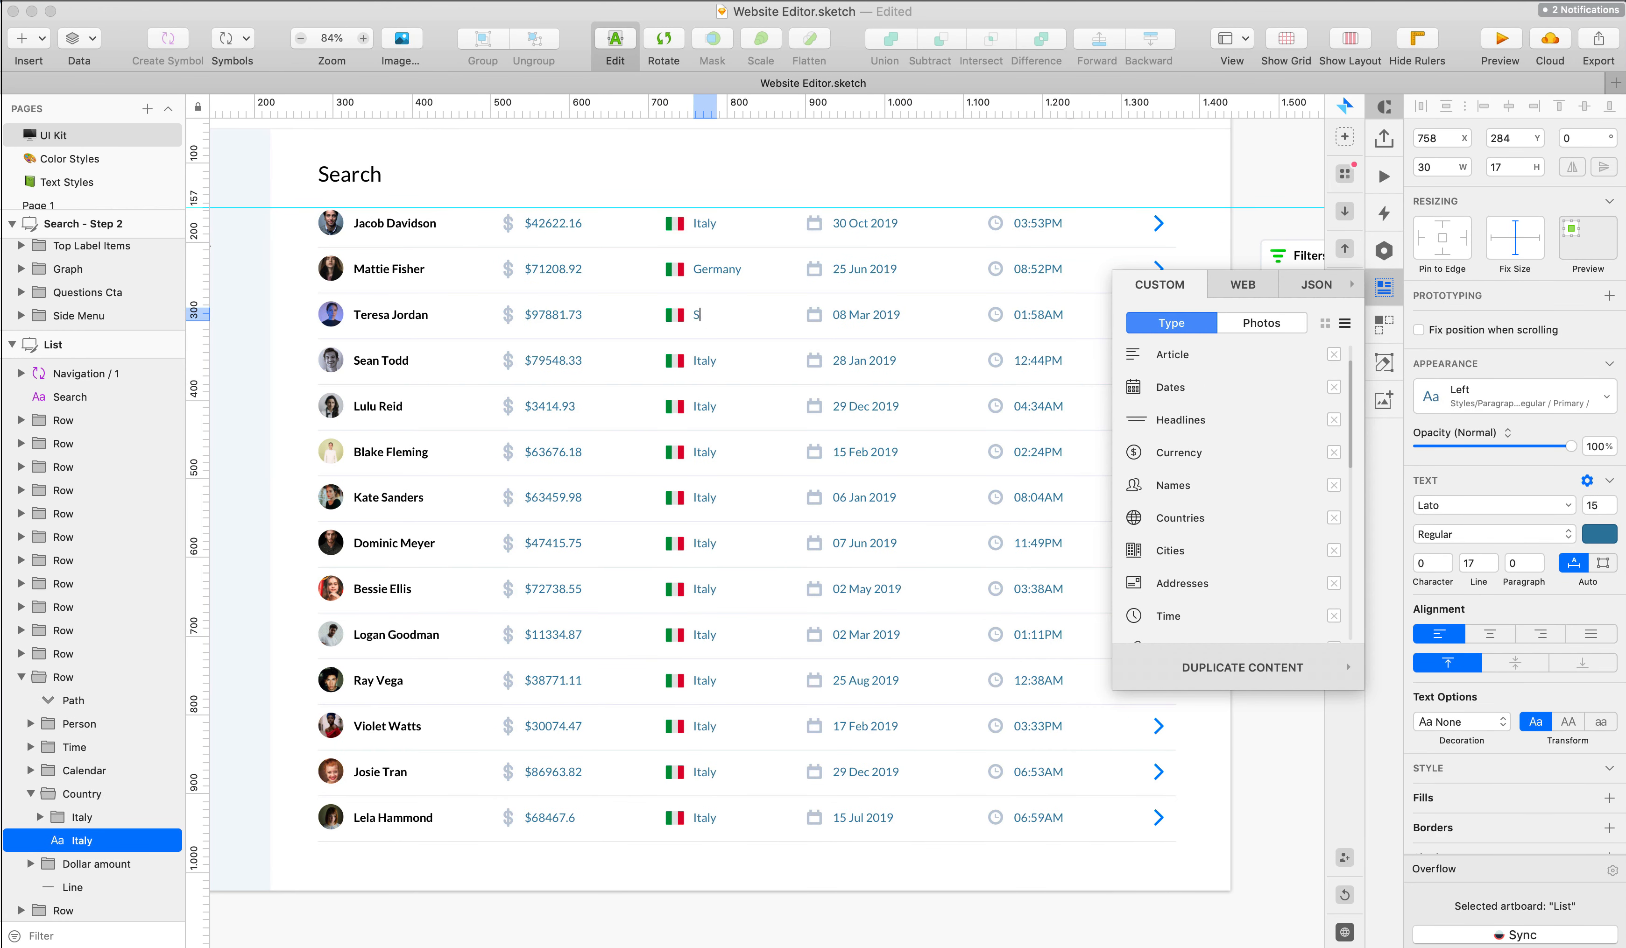
# - Change the fourth row's country text to Norway and the fifth row's to France
pyautogui.click(709, 362)
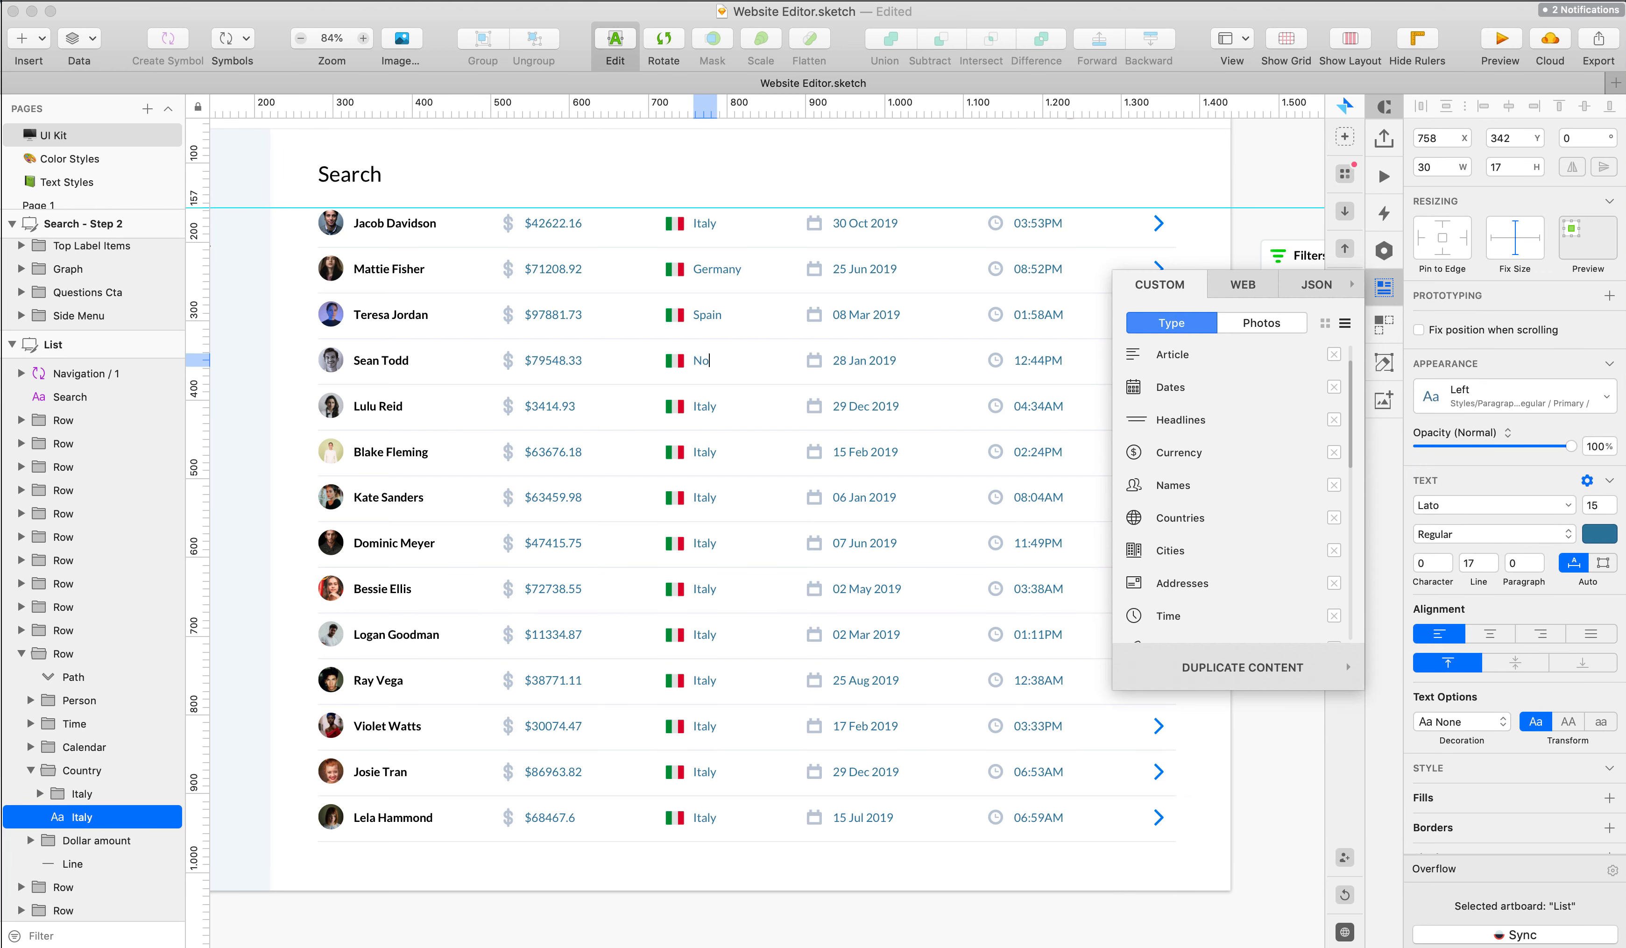
pyautogui.click(701, 405)
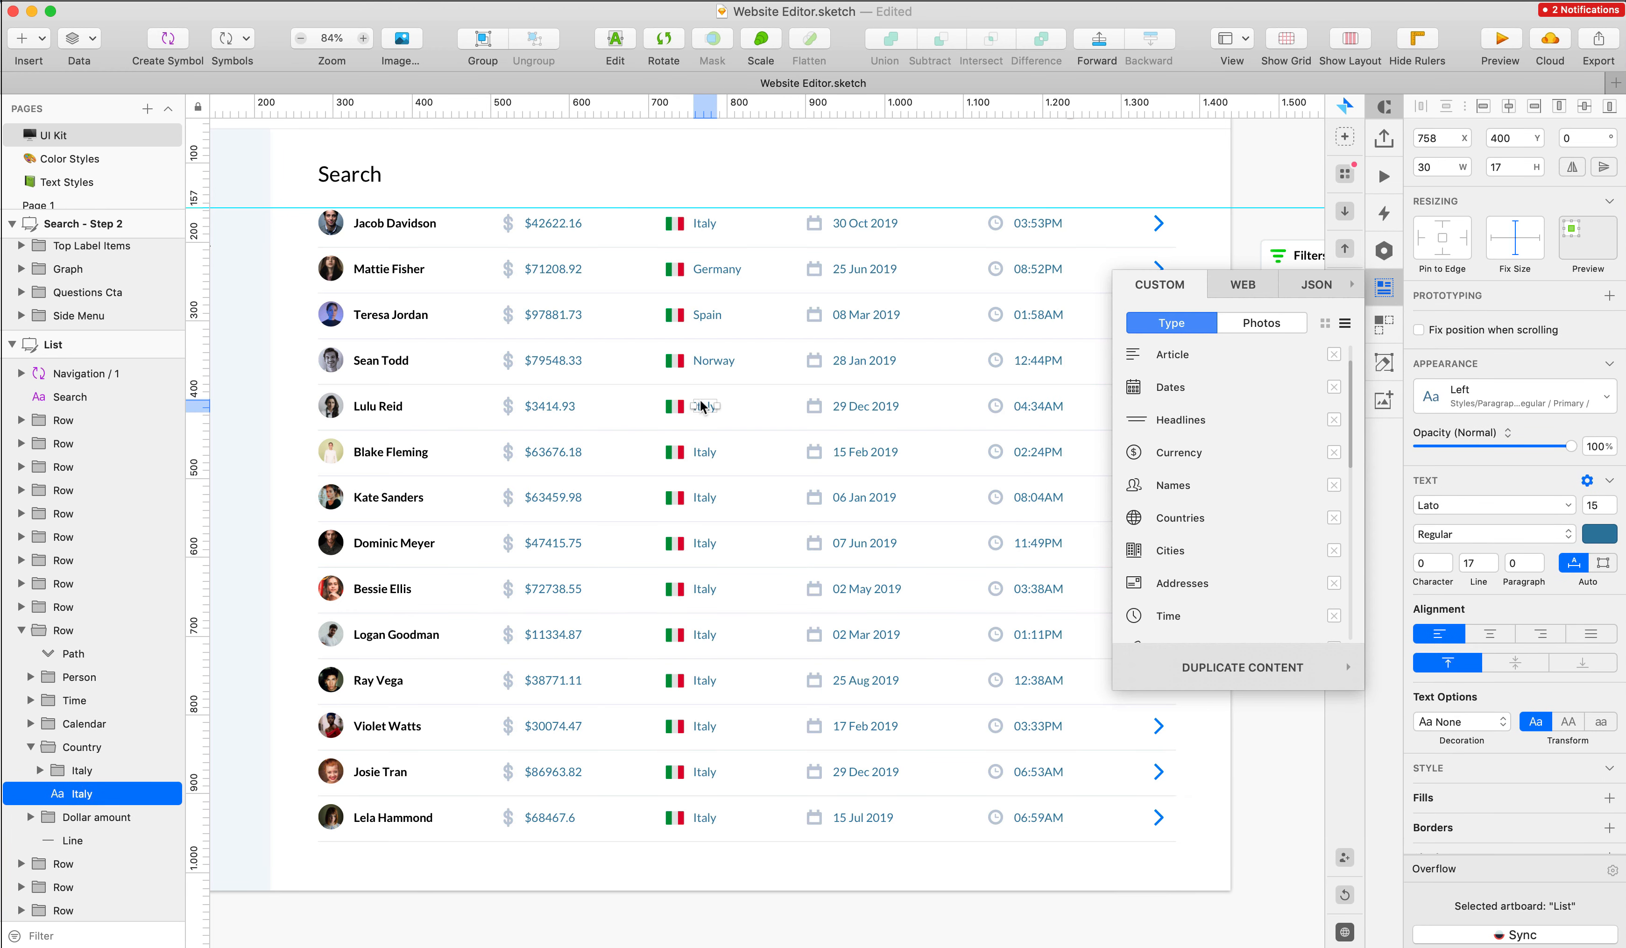
pyautogui.write('France')
# - Change the sixth row's country text to UK and the seventh row's to USA
pyautogui.click(715, 453)
pyautogui.press('Return')
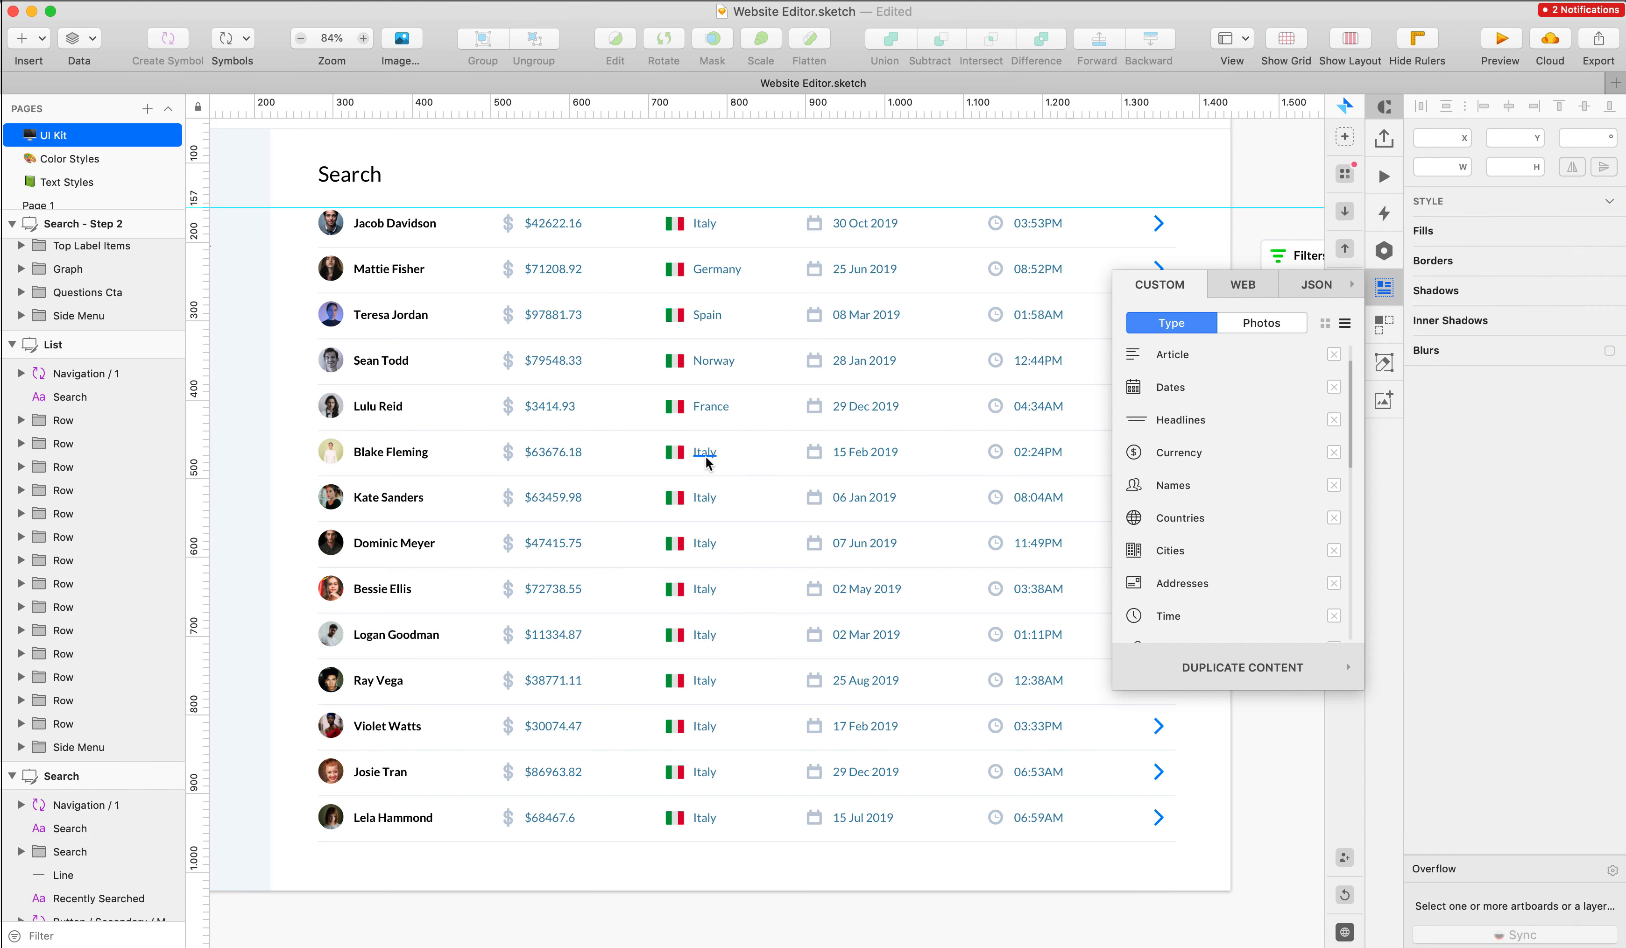
pyautogui.write('UK')
pyautogui.click(707, 494)
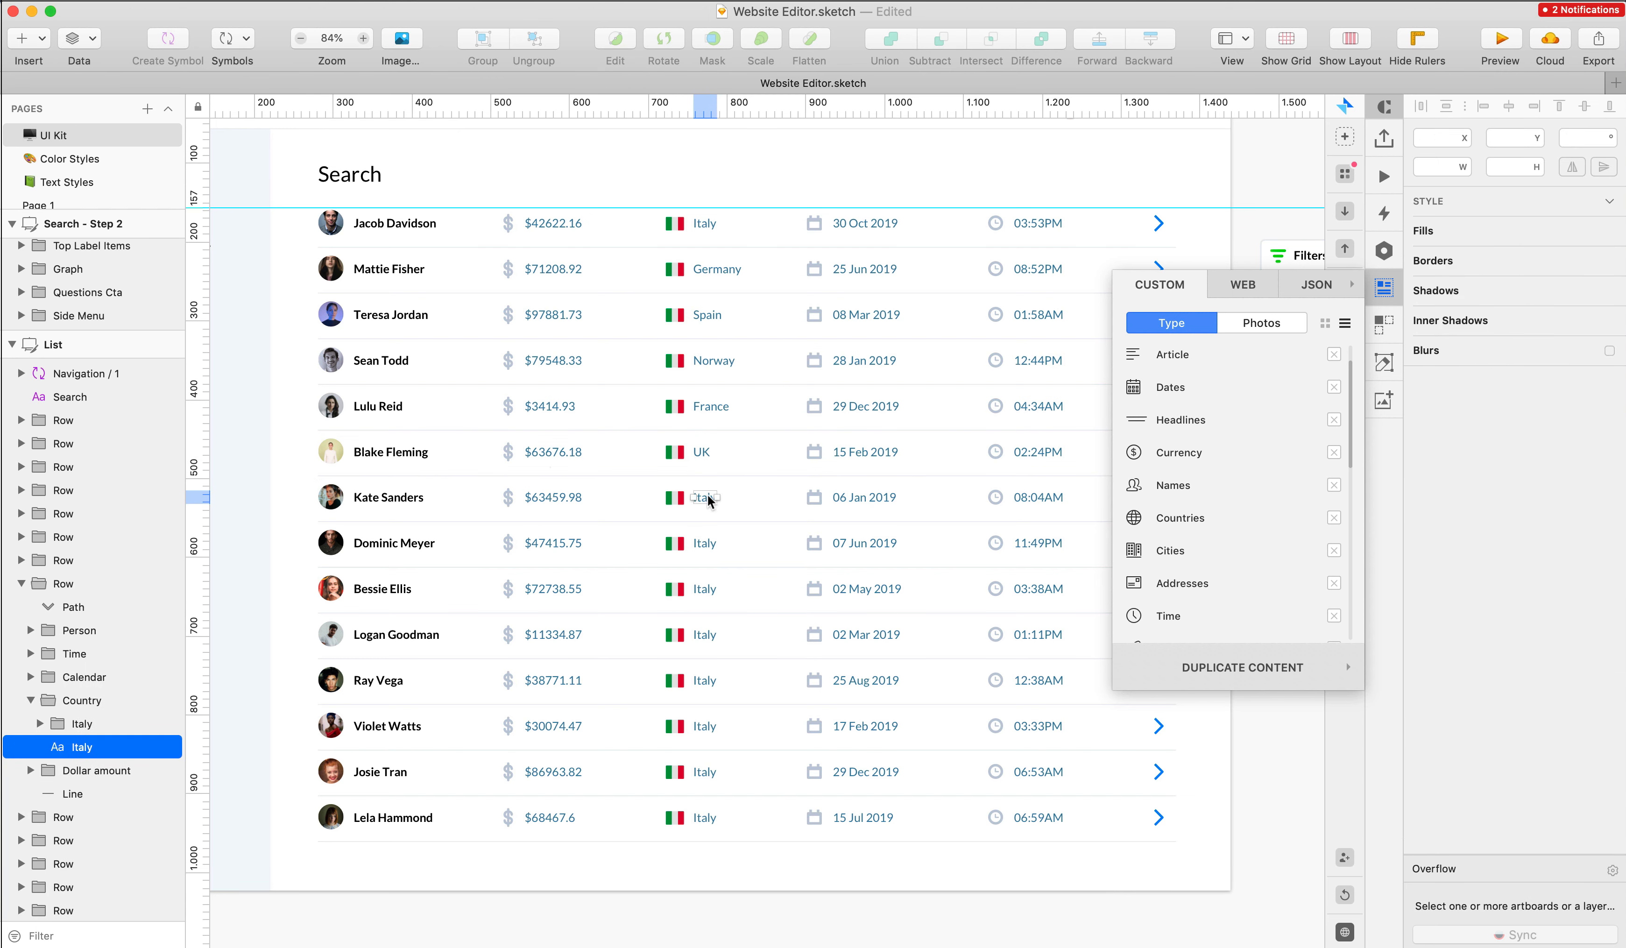
pyautogui.press('Return')
pyautogui.write('USA')
pyautogui.click(697, 541)
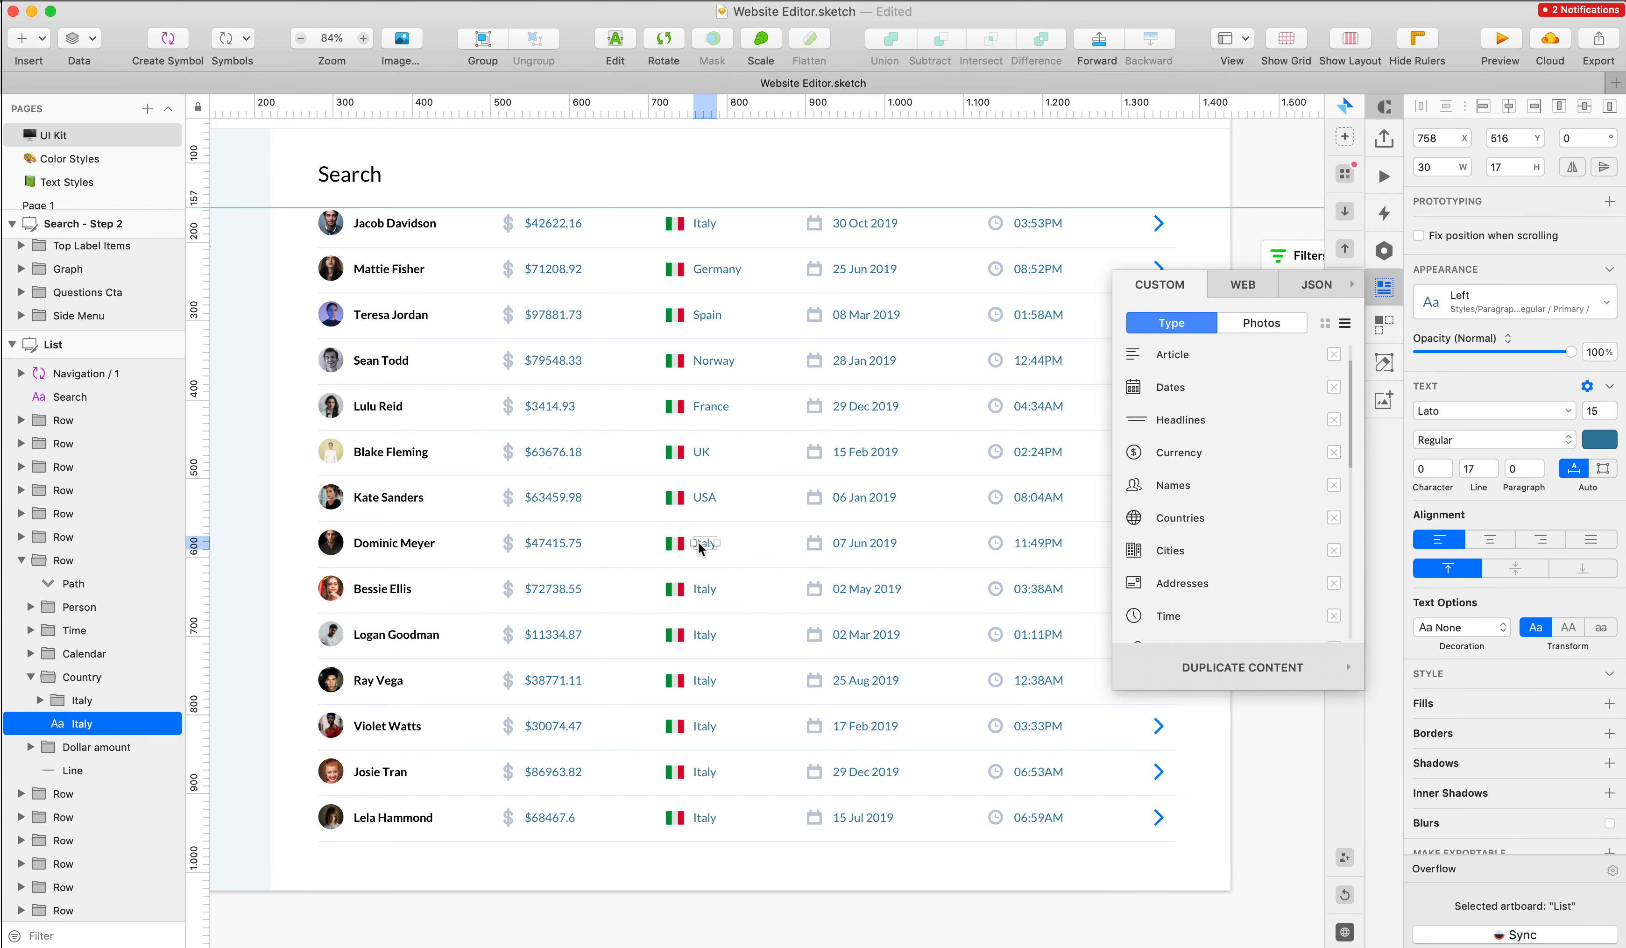
# - Change the eighth row's country text to Mexico and the ninth row's to Portugal
pyautogui.press('Return')
pyautogui.write('Mexico')
pyautogui.click(706, 589)
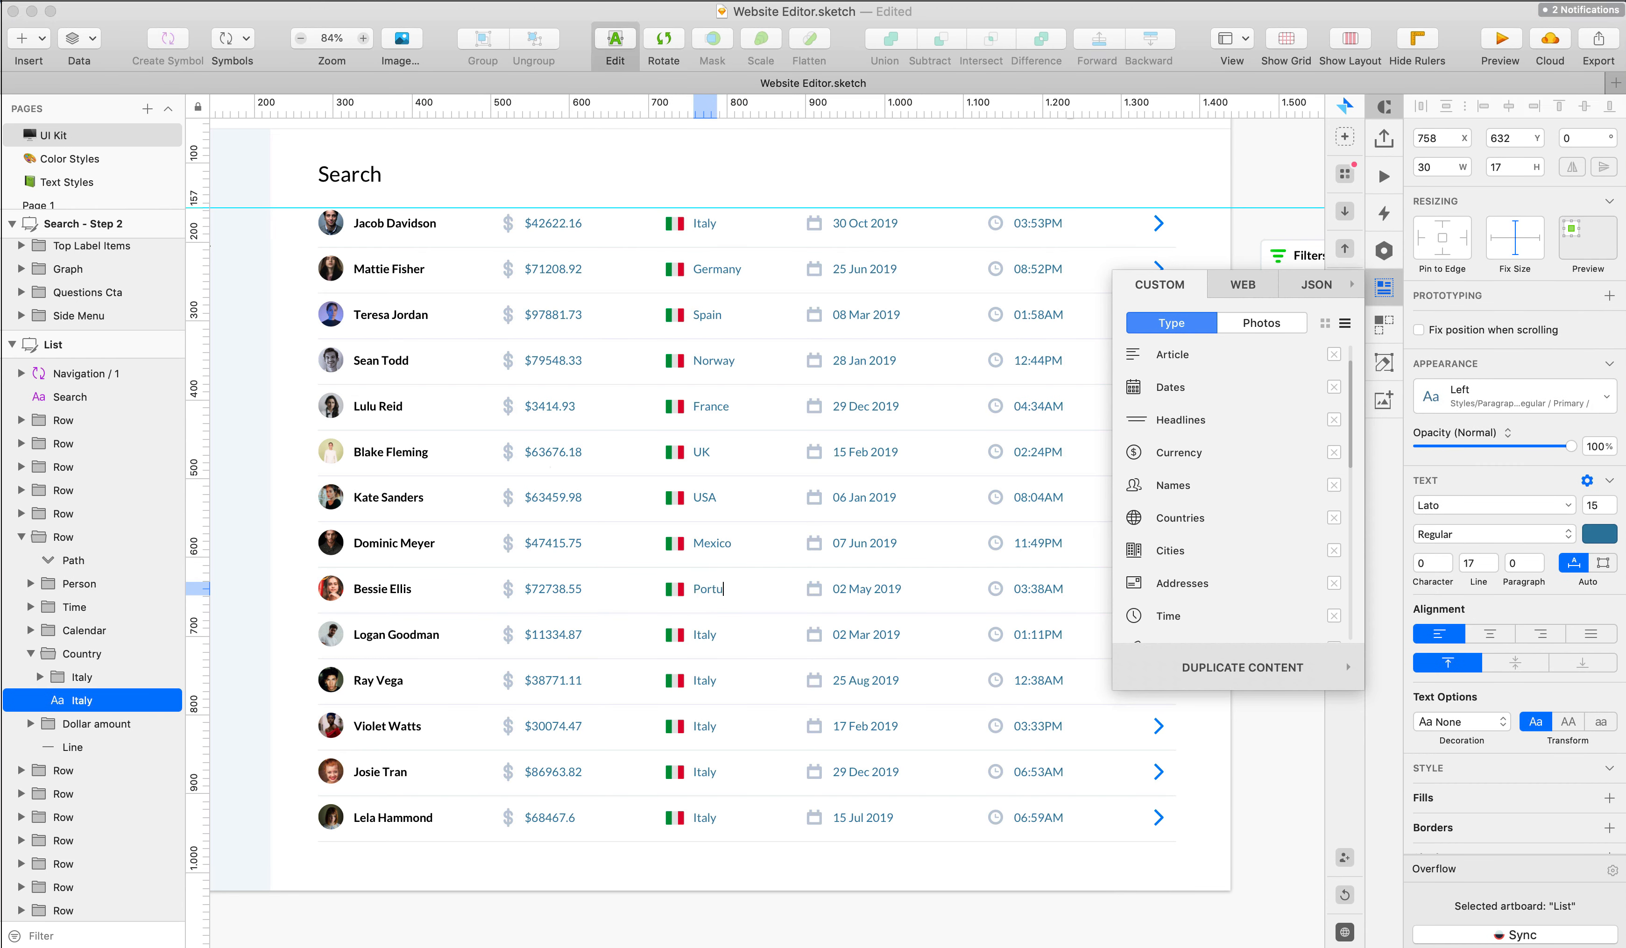
# - Change the tenth row's country text to Thailand and the eleventh row's to Russia
pyautogui.click(708, 634)
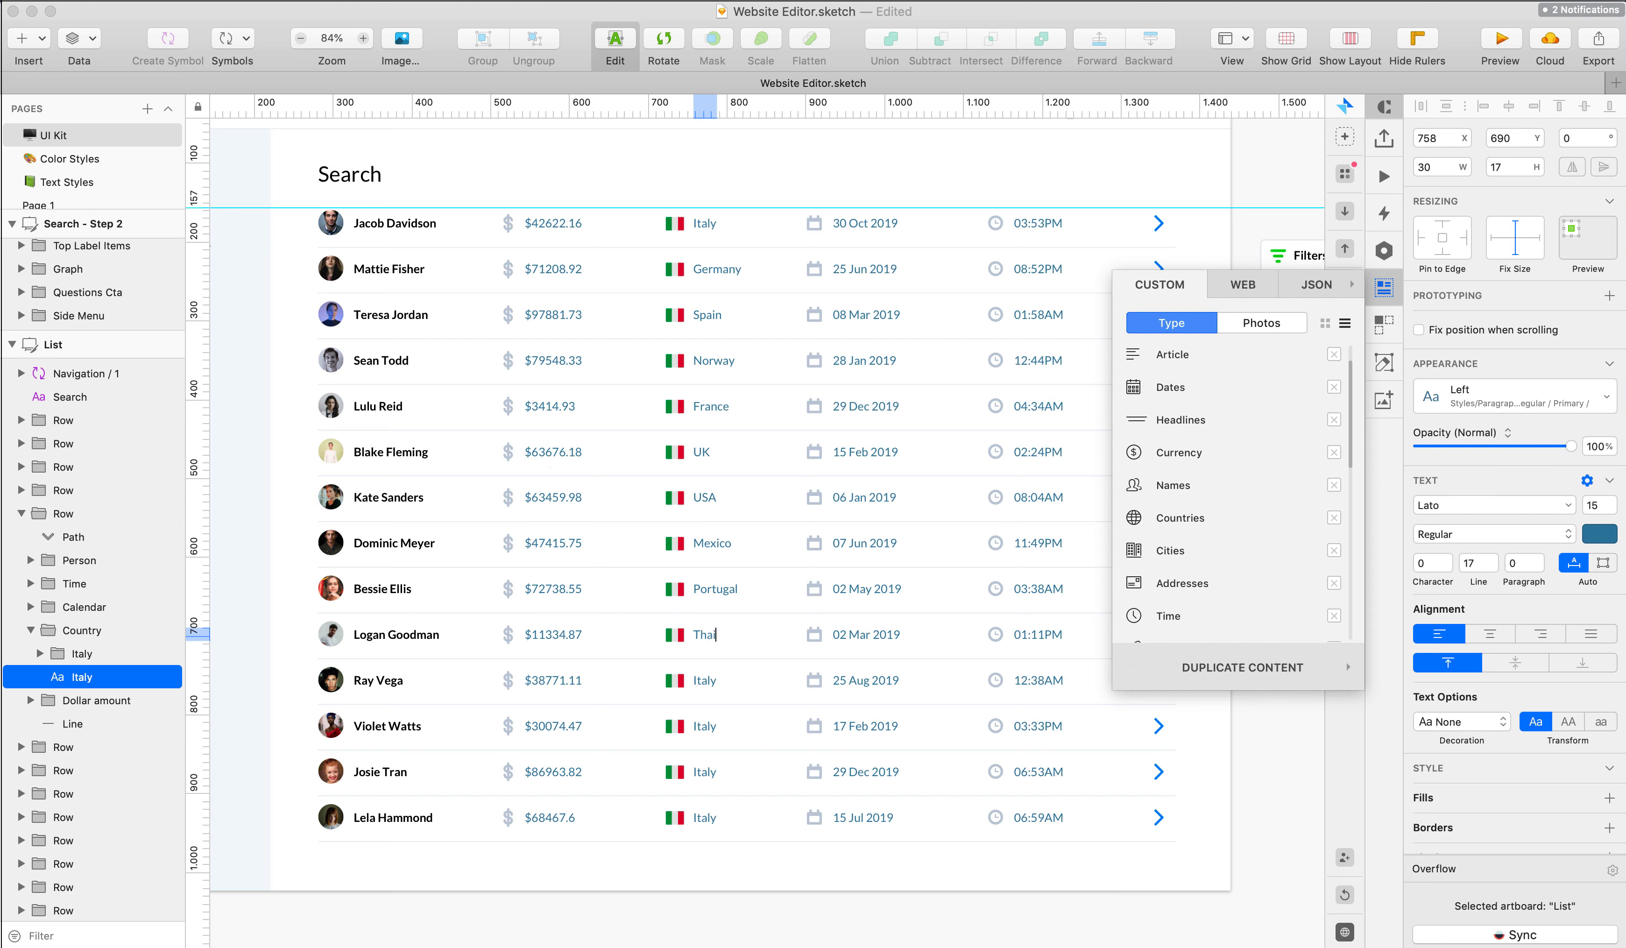
pyautogui.write('land')
pyautogui.scroll(1, 748, 633)
pyautogui.click(704, 687)
pyautogui.doubleClick(703, 685)
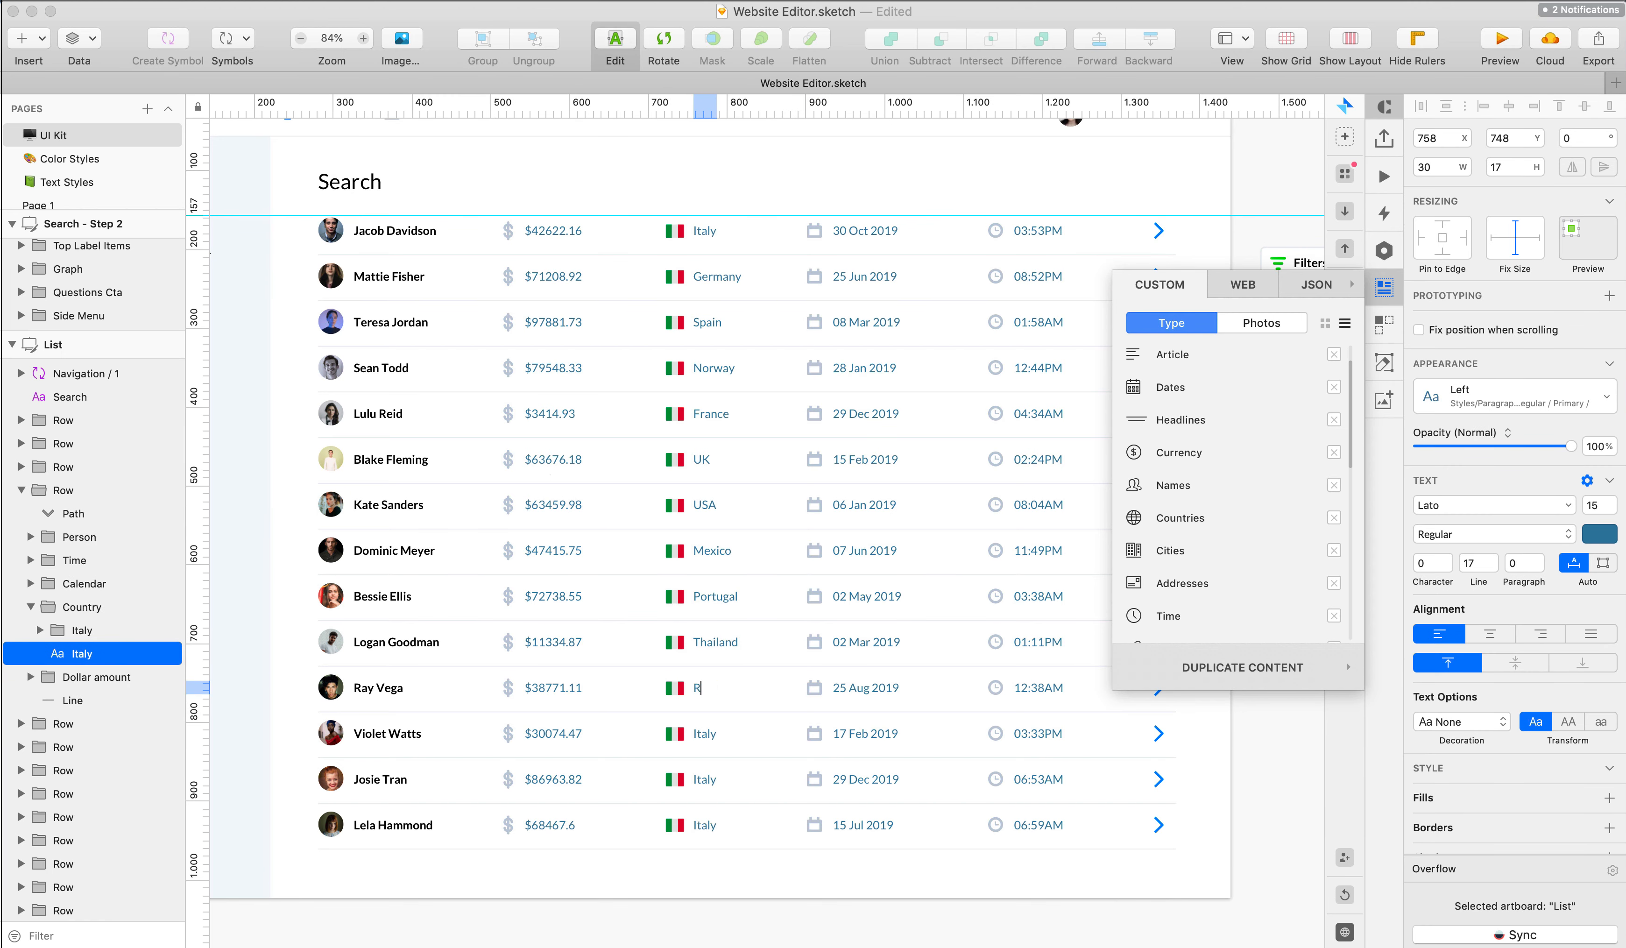
# - Change the twelfth row's country text to China and the thirteenth row's to Japan
pyautogui.click(705, 737)
pyautogui.doubleClick(705, 736)
pyautogui.write('China')
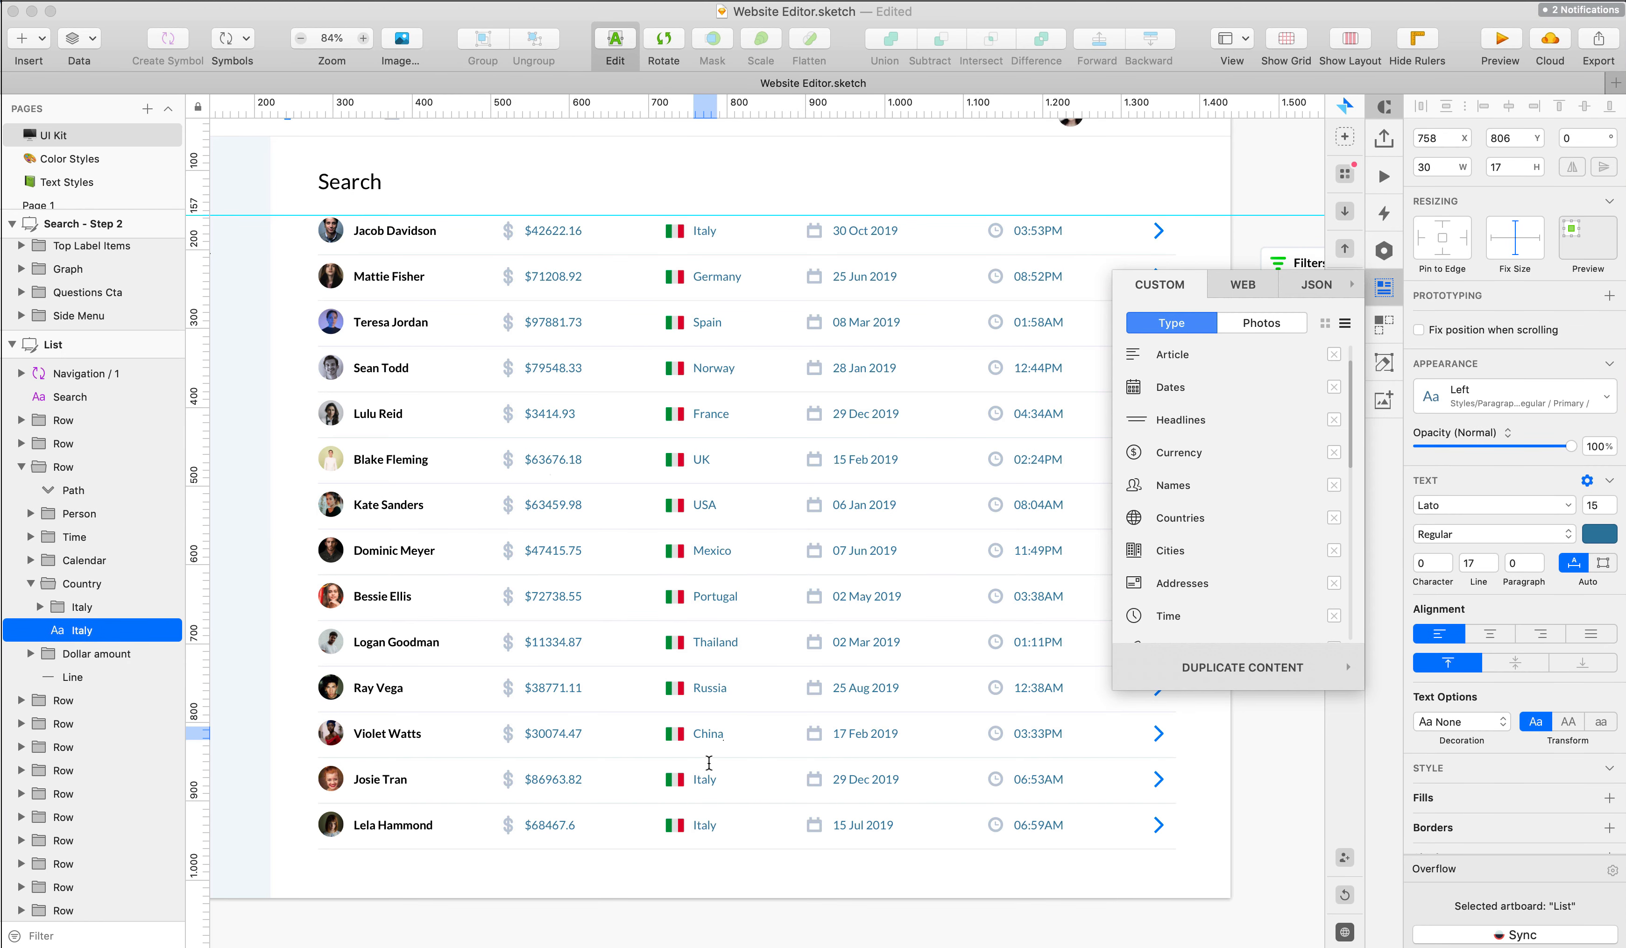
pyautogui.click(703, 777)
pyautogui.doubleClick(703, 778)
# - Change the fourteenth row's country text to Australia and the tenth row's to Canada
pyautogui.click(704, 825)
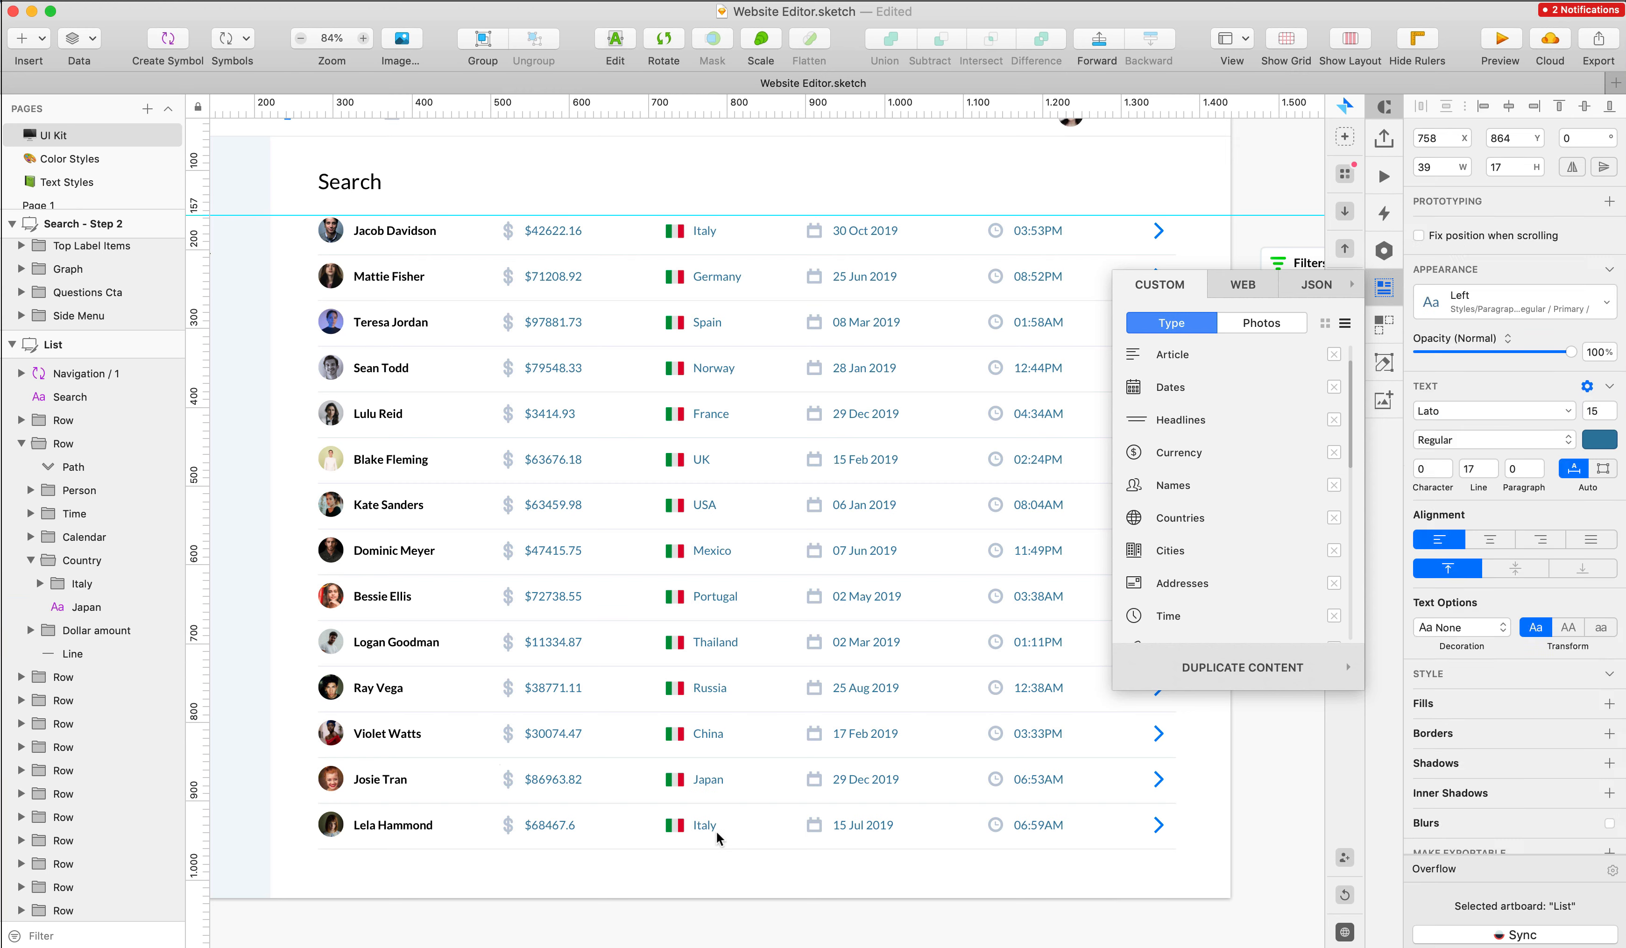
pyautogui.doubleClick(705, 825)
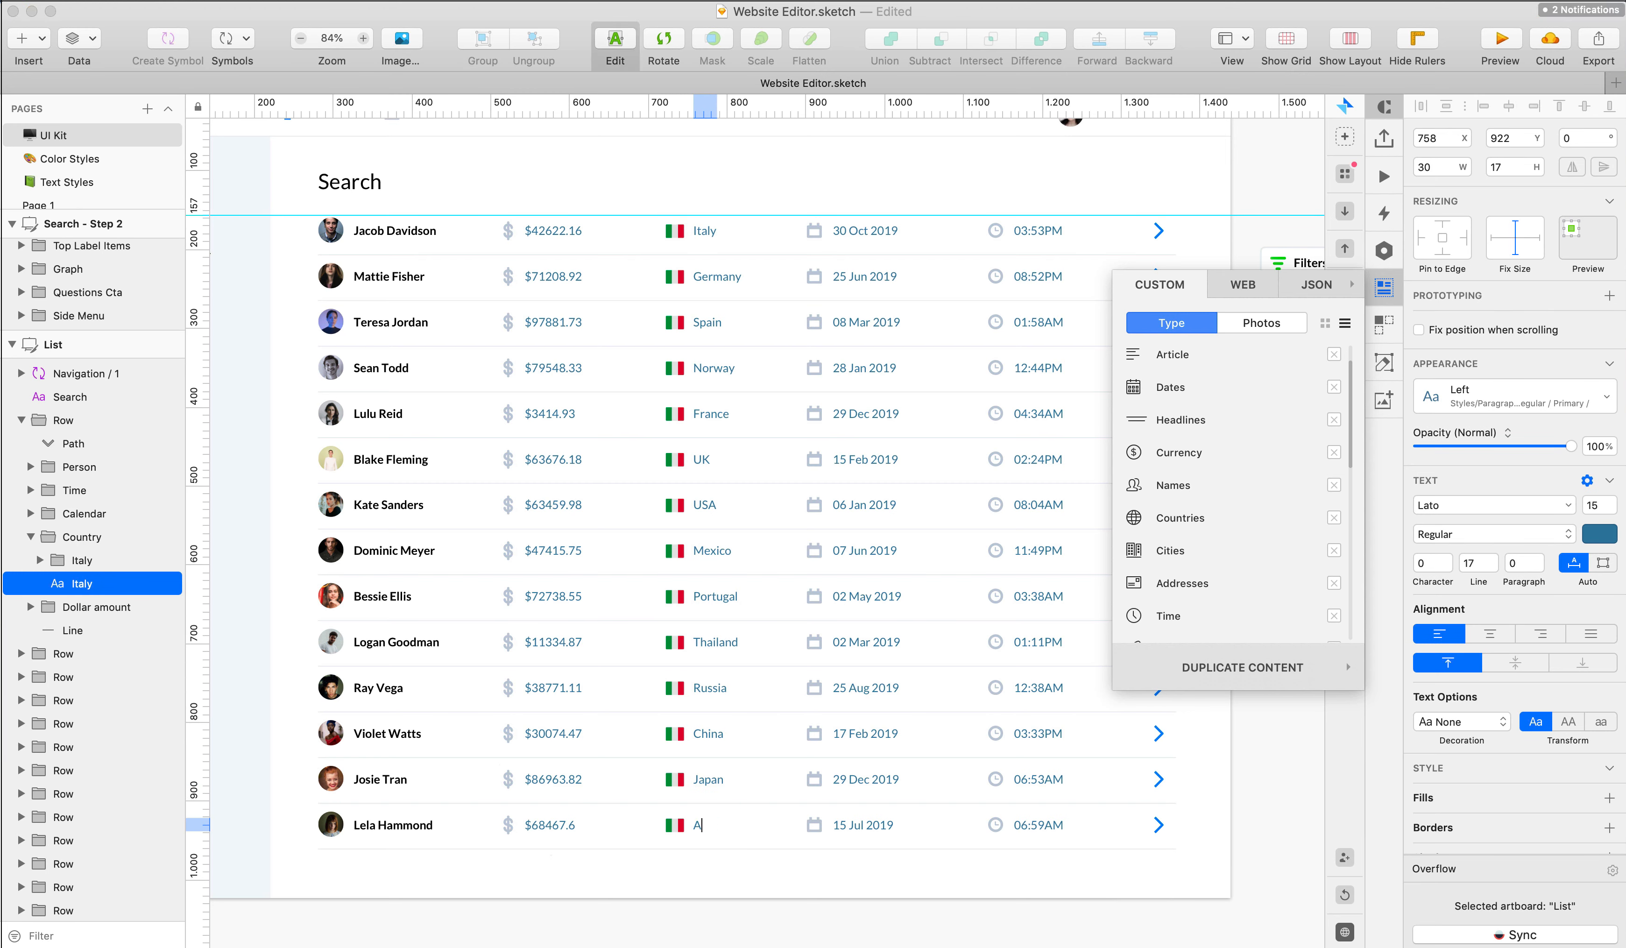
pyautogui.click(716, 642)
pyautogui.doubleClick(715, 642)
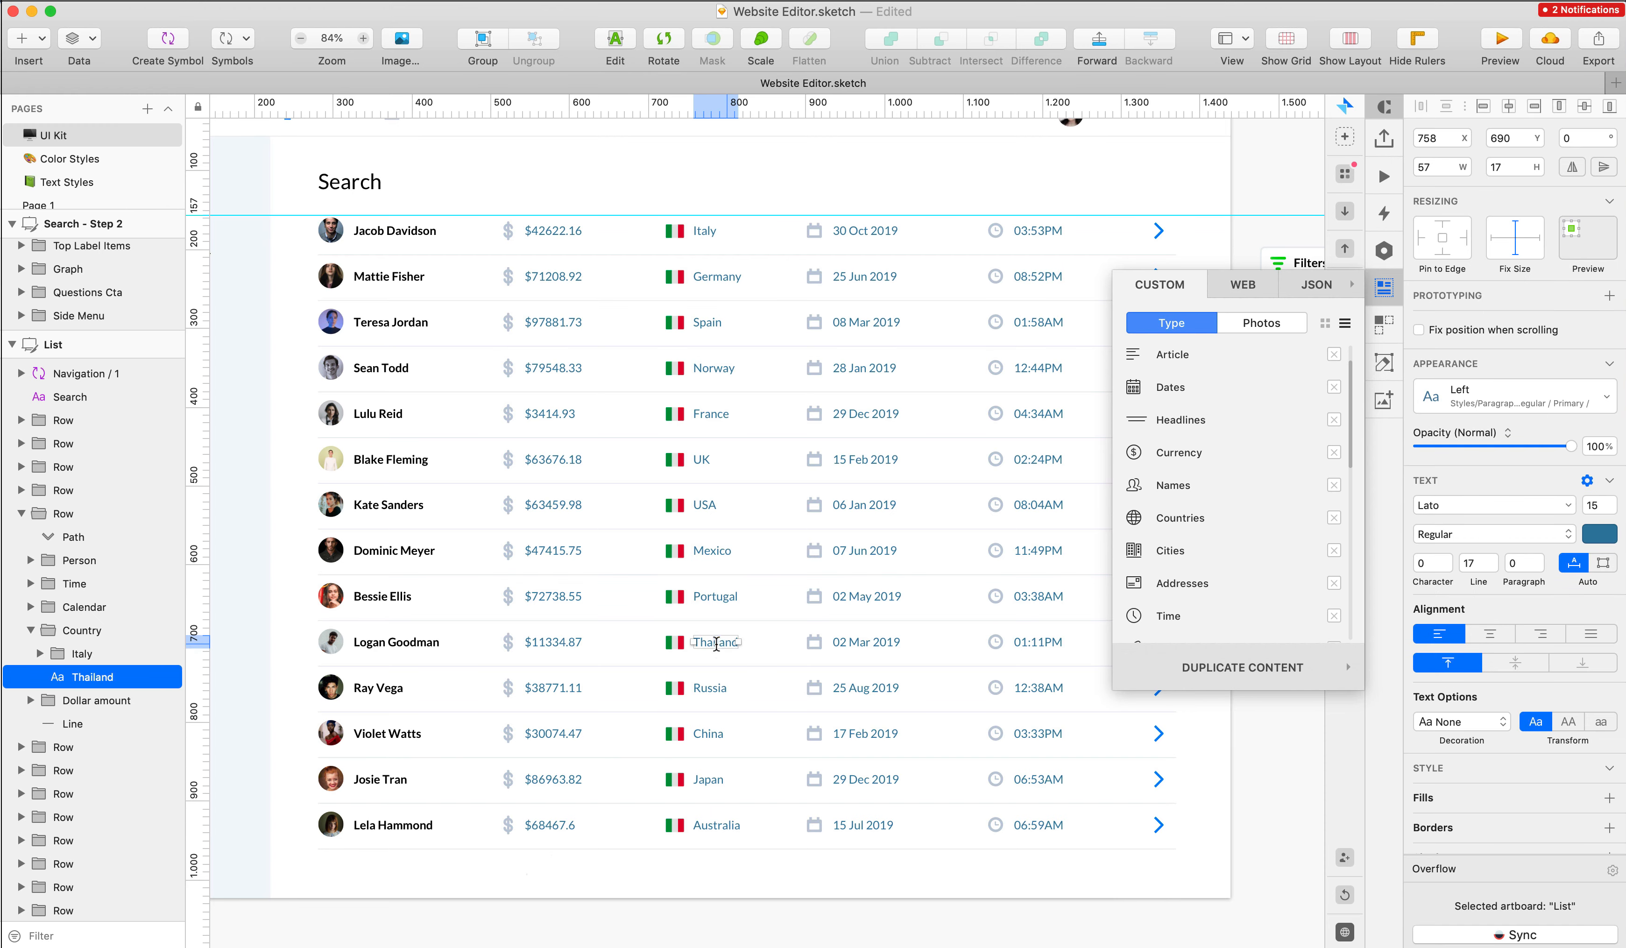
pyautogui.click(822, 849)
# - Copy the first row's country text and search the Nucleo icon library for Italy
pyautogui.scroll(10, 690, 231)
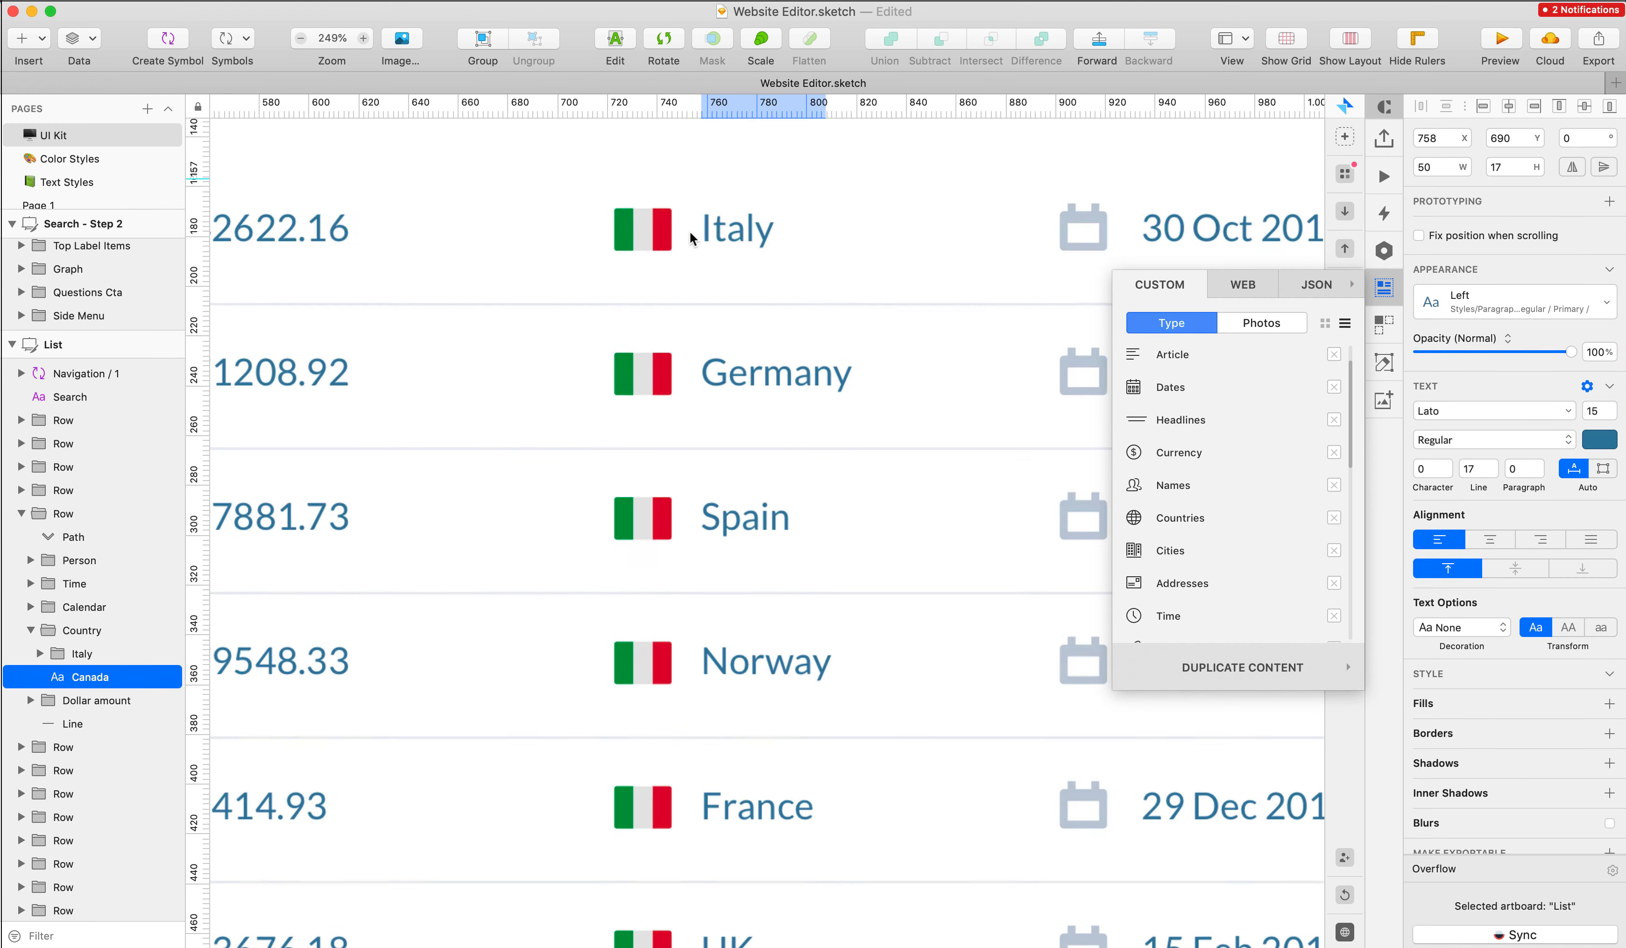
pyautogui.click(722, 233)
pyautogui.doubleClick(722, 234)
pyautogui.press('super+c')
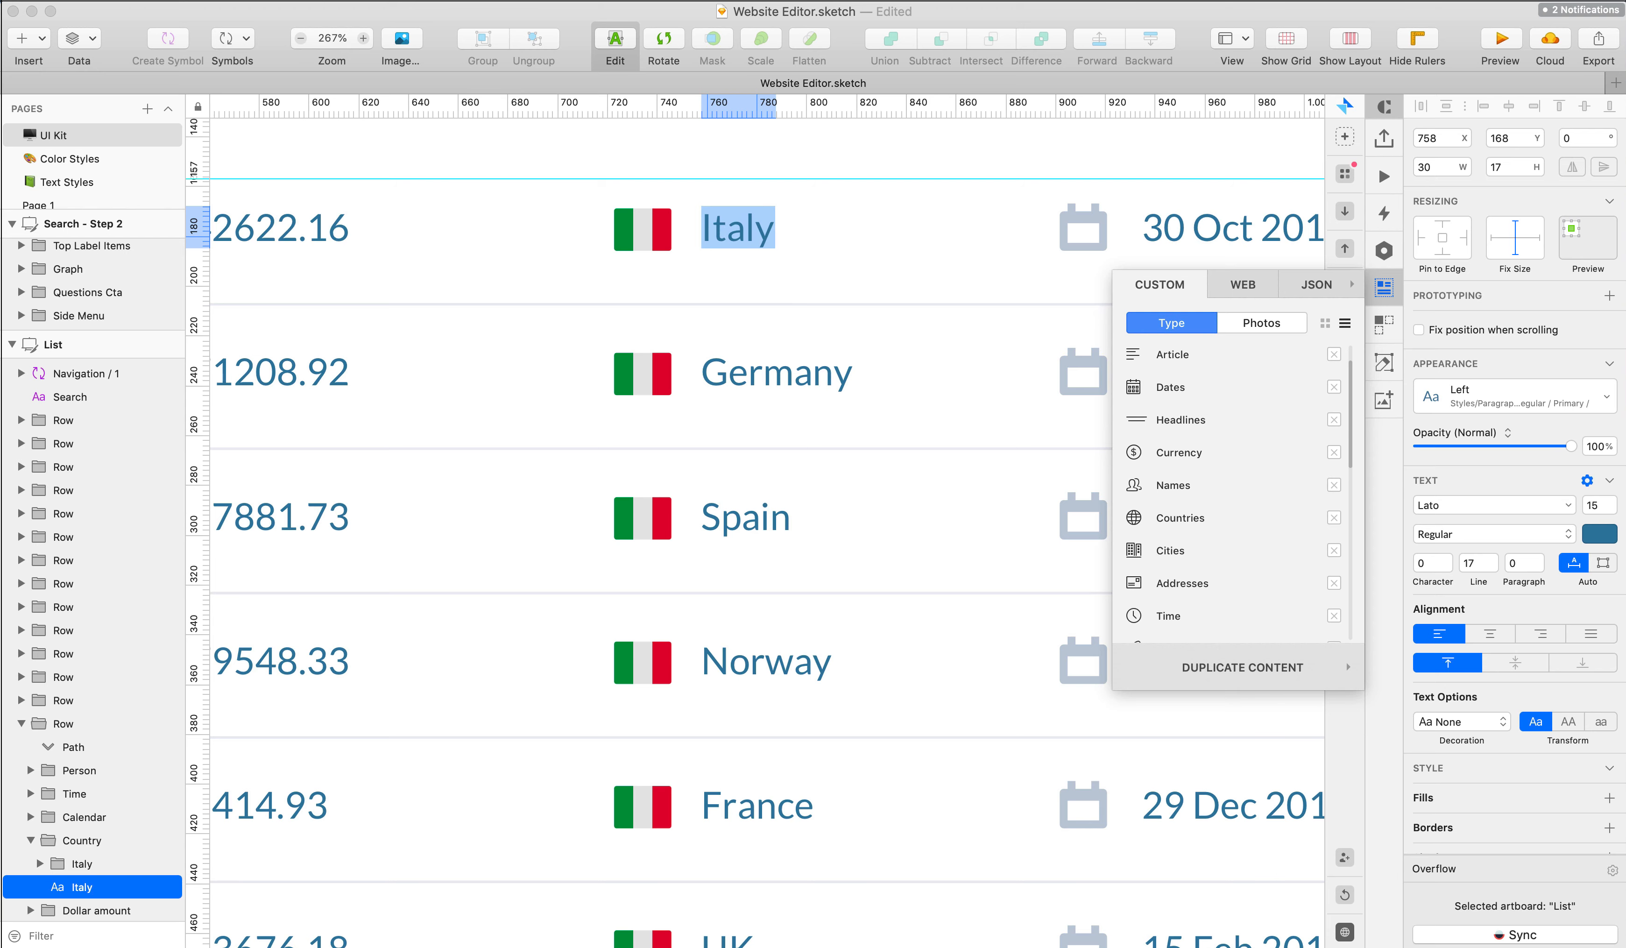
pyautogui.moveTo(2, 391)
pyautogui.mouseDown()
pyautogui.moveTo(1012, 406)
pyautogui.moveTo(1010, 477)
pyautogui.mouseUp()
pyautogui.doubleClick(545, 511)
pyautogui.press('super+v')
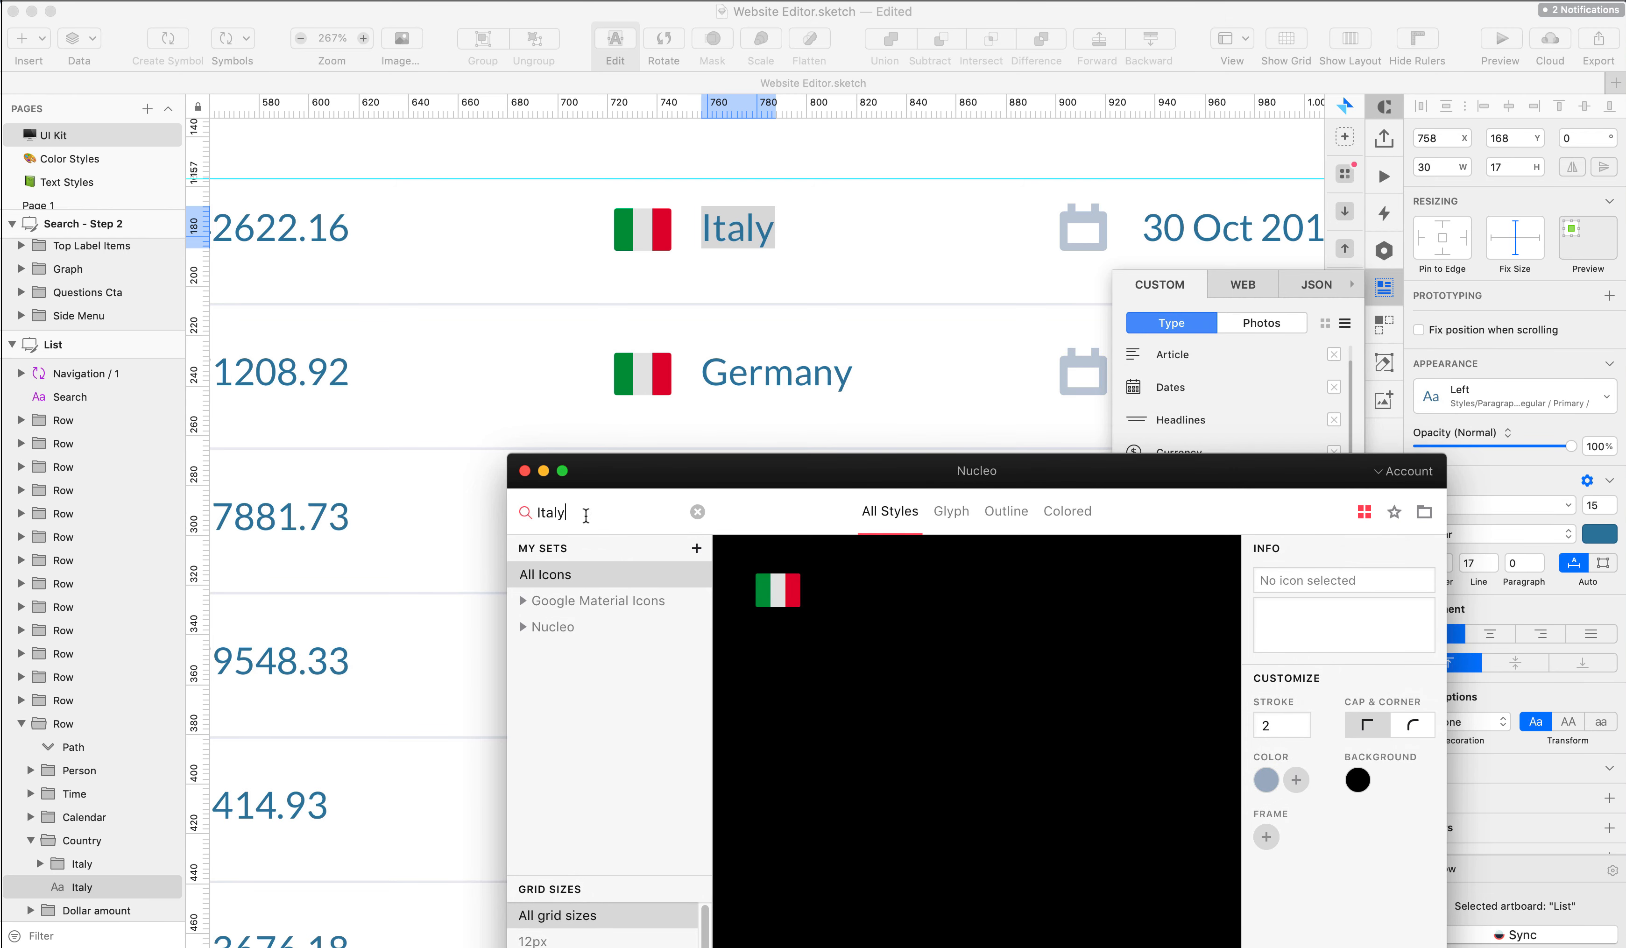
# - Place the Germany flag from Nucleo in the second row's country cell and shrink it to 25 × 19 px
pyautogui.write('Germany')
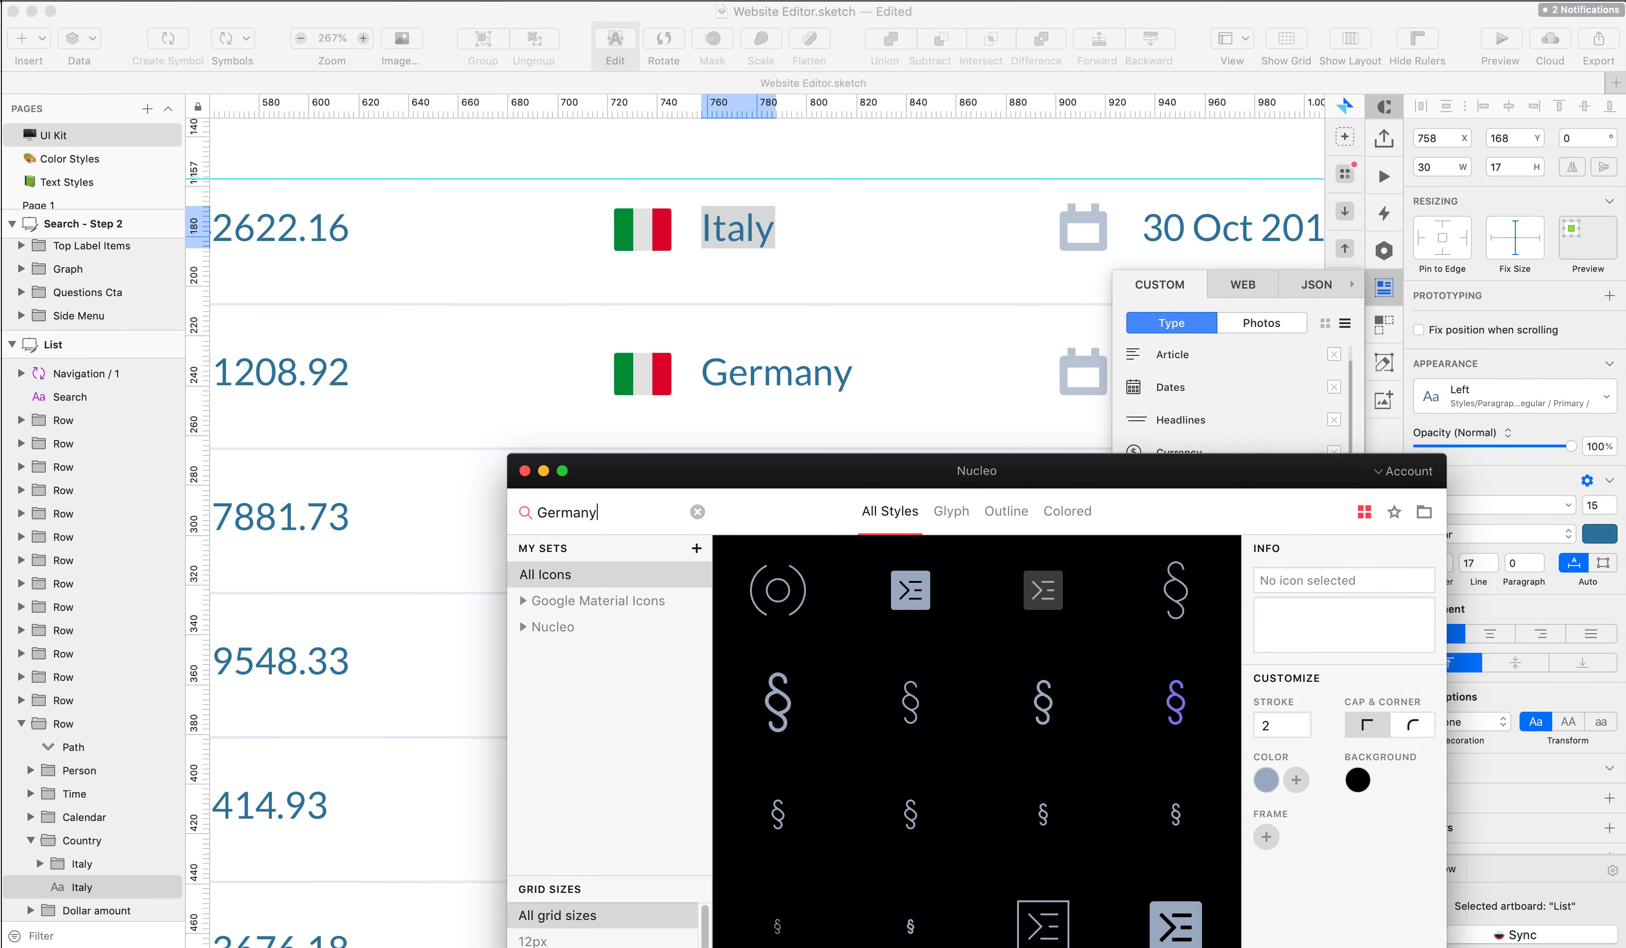
pyautogui.moveTo(777, 589); pyautogui.dragTo(658, 367)
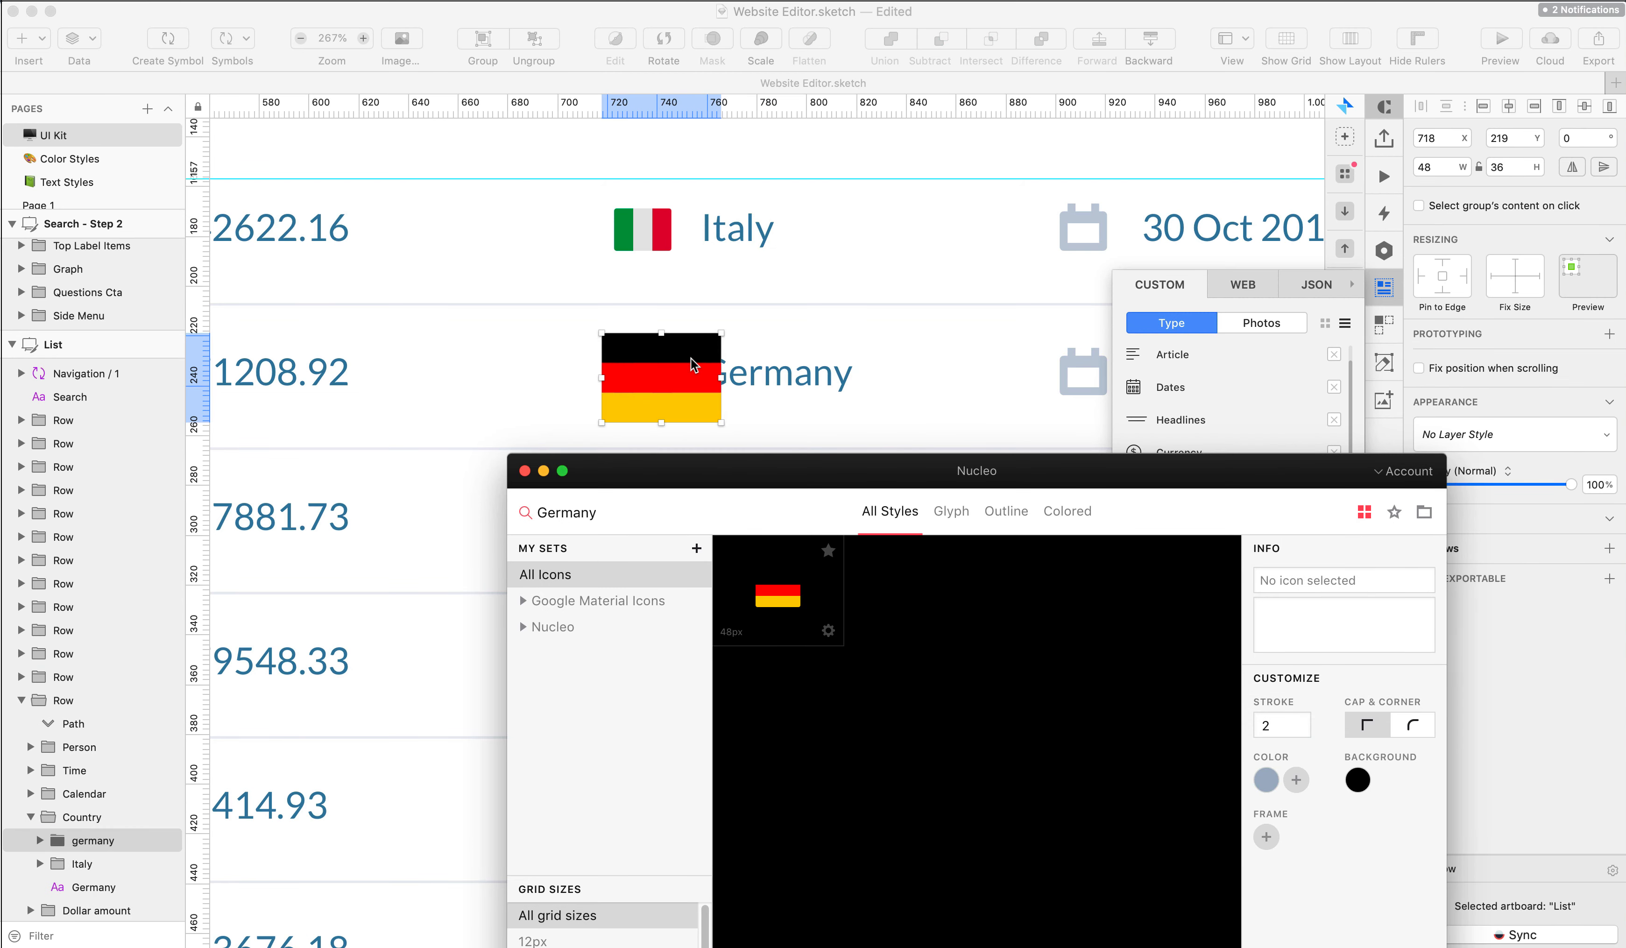
pyautogui.click(661, 376)
pyautogui.moveTo(720, 378)
pyautogui.mouseDown()
pyautogui.moveTo(662, 379)
pyautogui.moveTo(712, 376)
pyautogui.mouseUp()
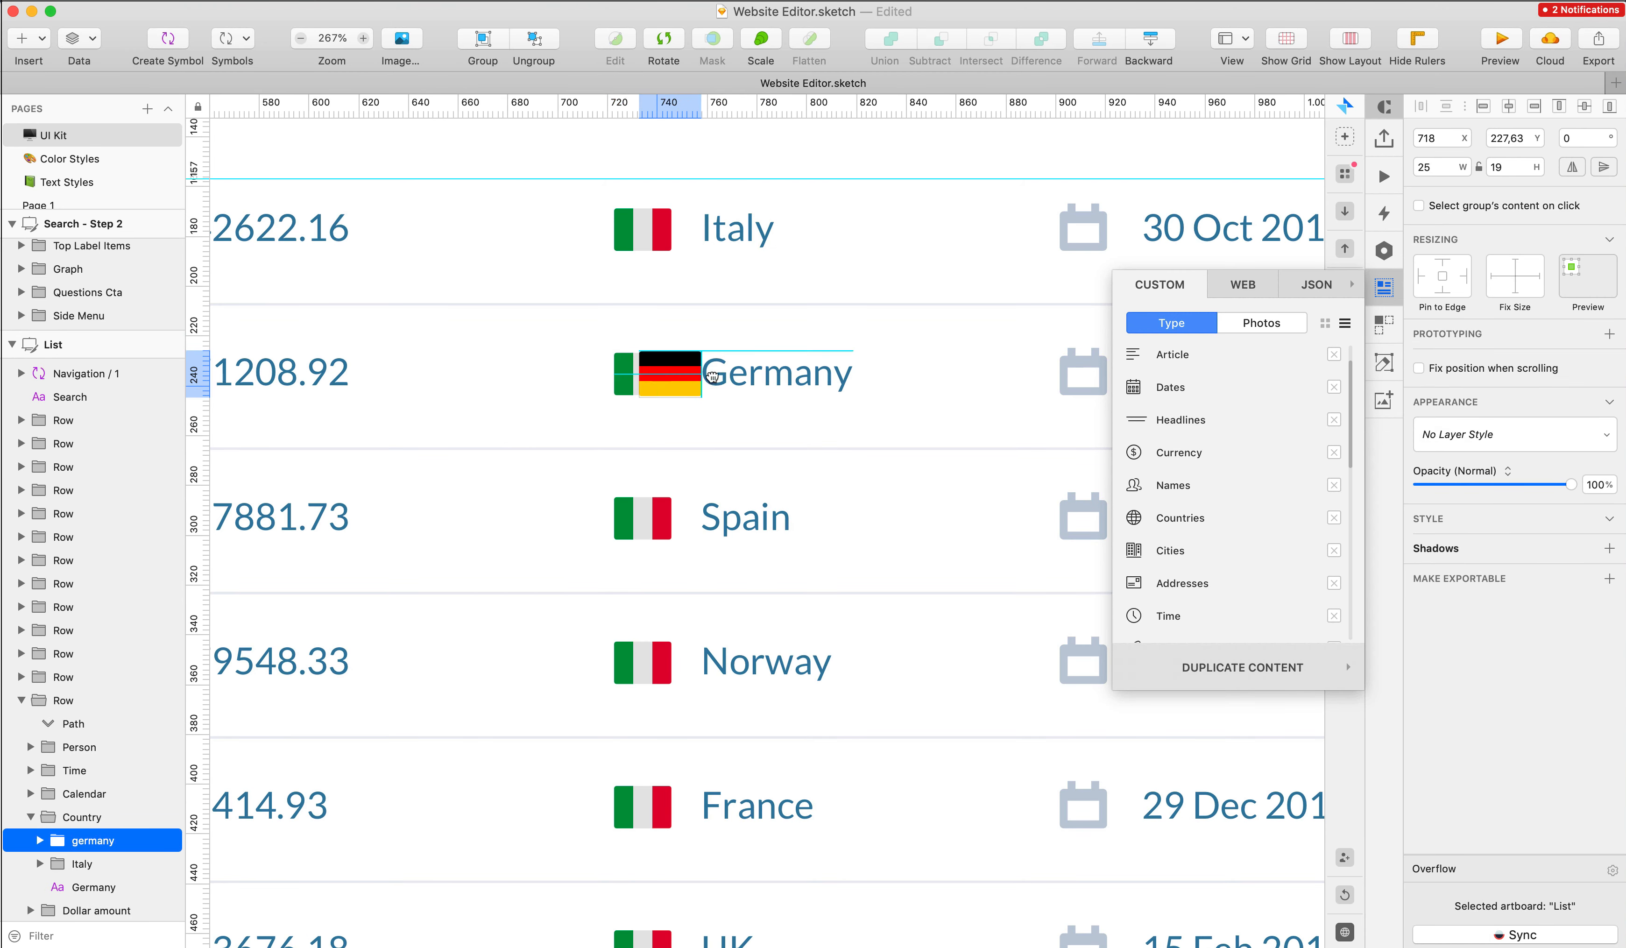
# - Line up the German flag against the right edge of the second row's Italian flag and scale it to 96%
pyautogui.scroll(5, 672, 363)
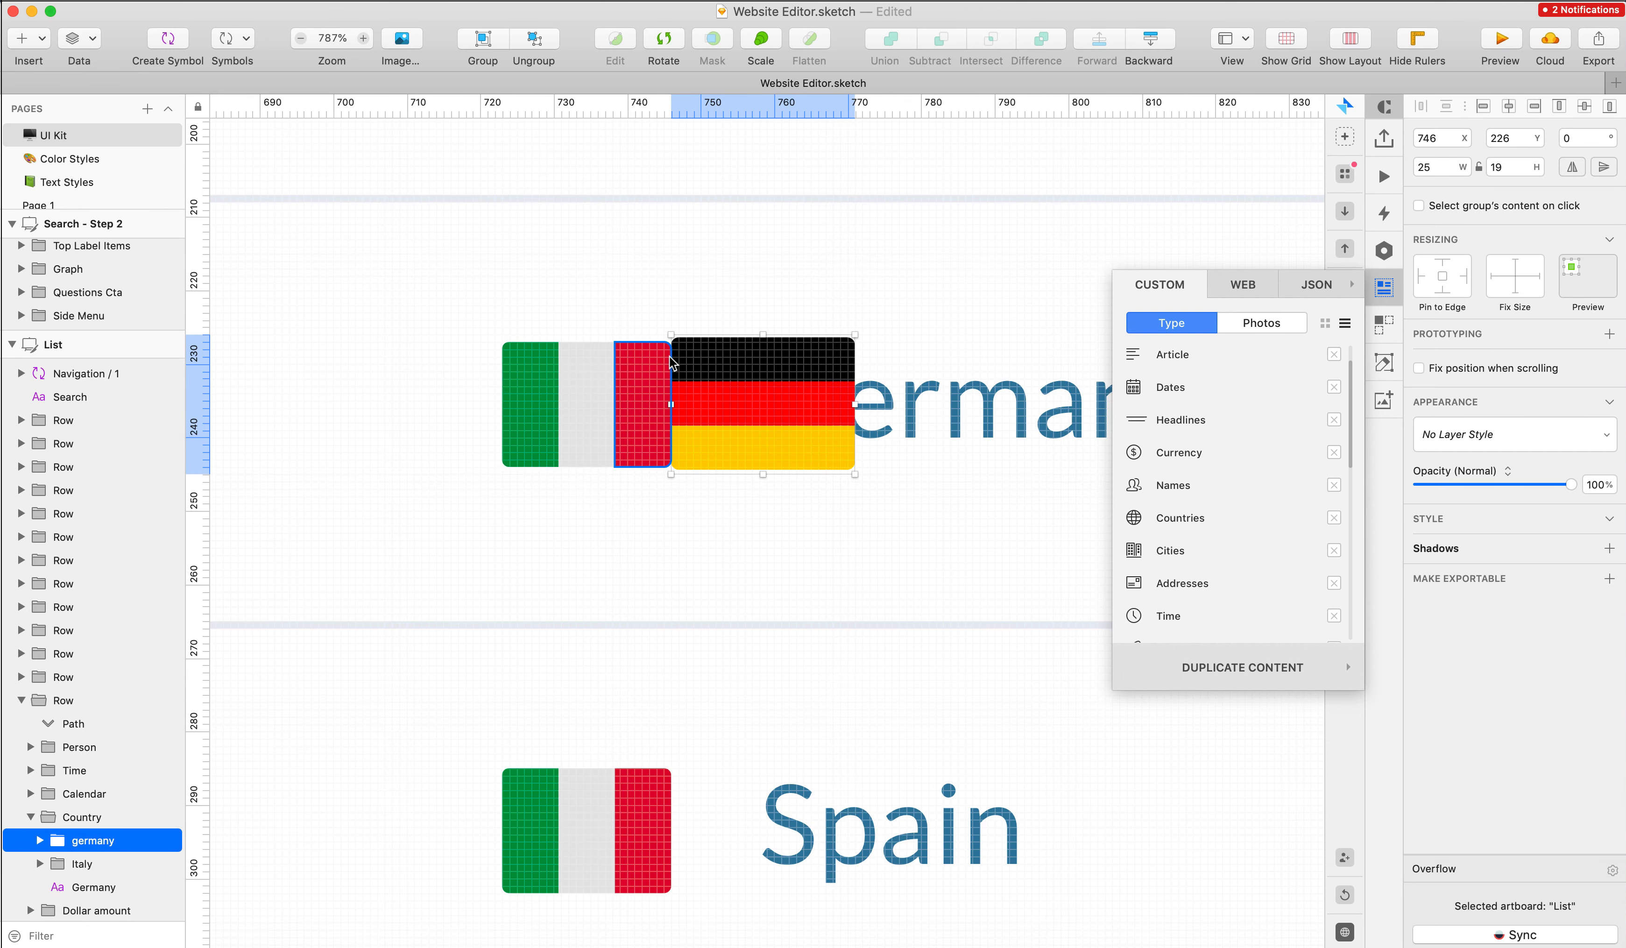
pyautogui.press('super+k')
pyautogui.write('96')
pyautogui.press('Return')
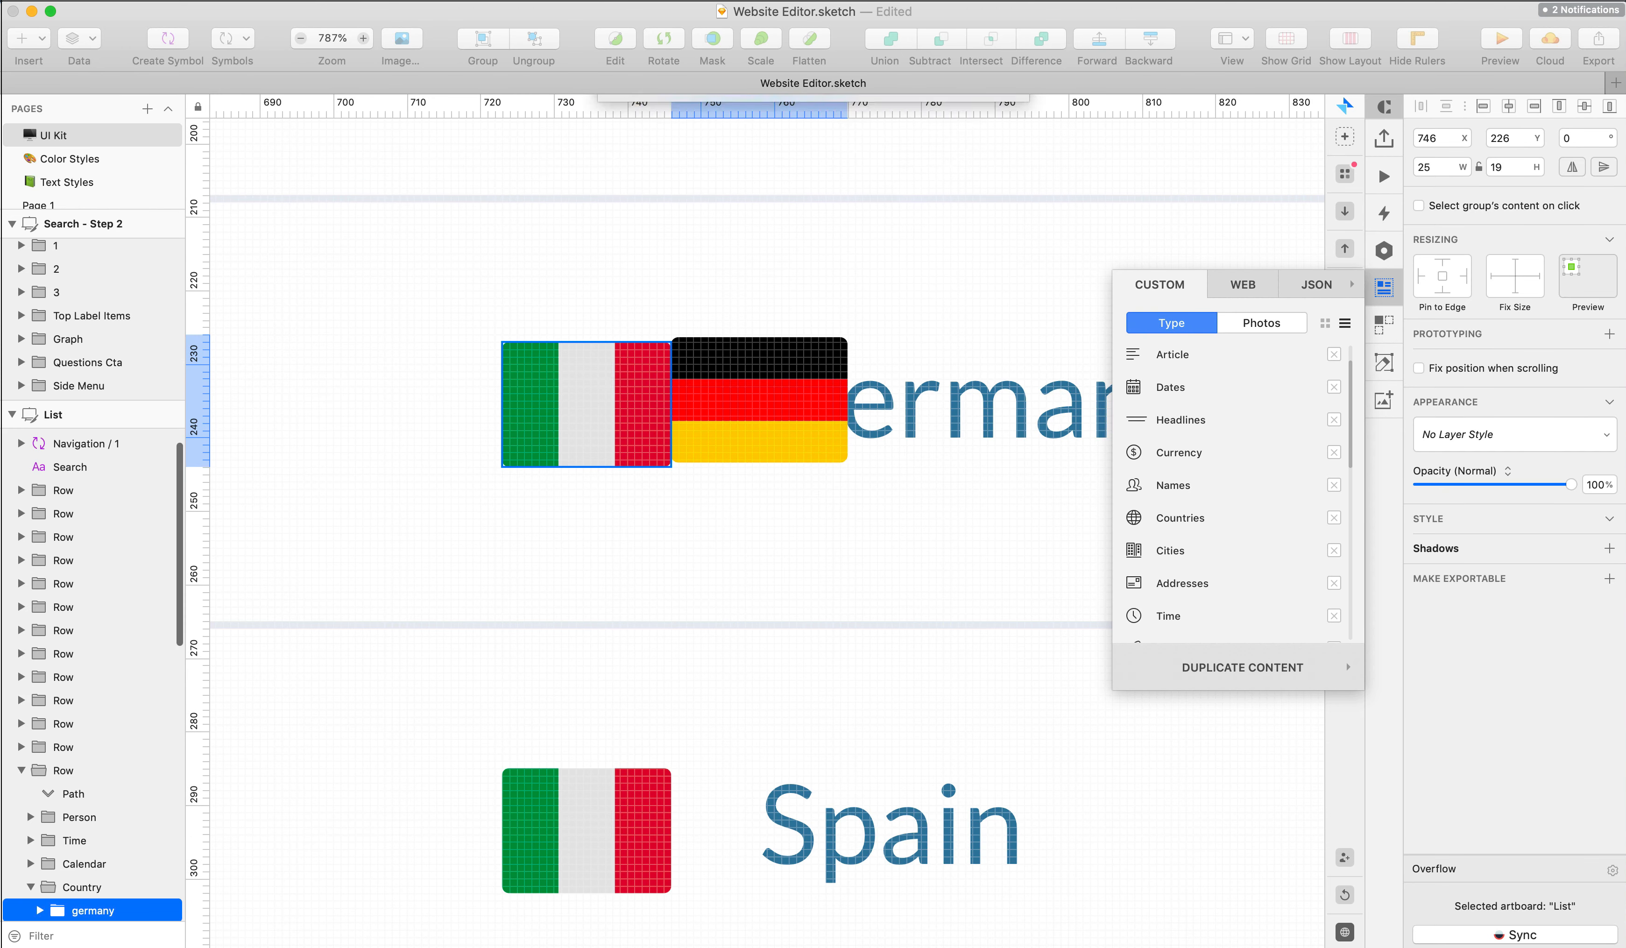
# - Delete the second row's Italian flag and move the German flag into its place
pyautogui.click(640, 403)
pyautogui.press('Delete')
pyautogui.doubleClick(745, 399)
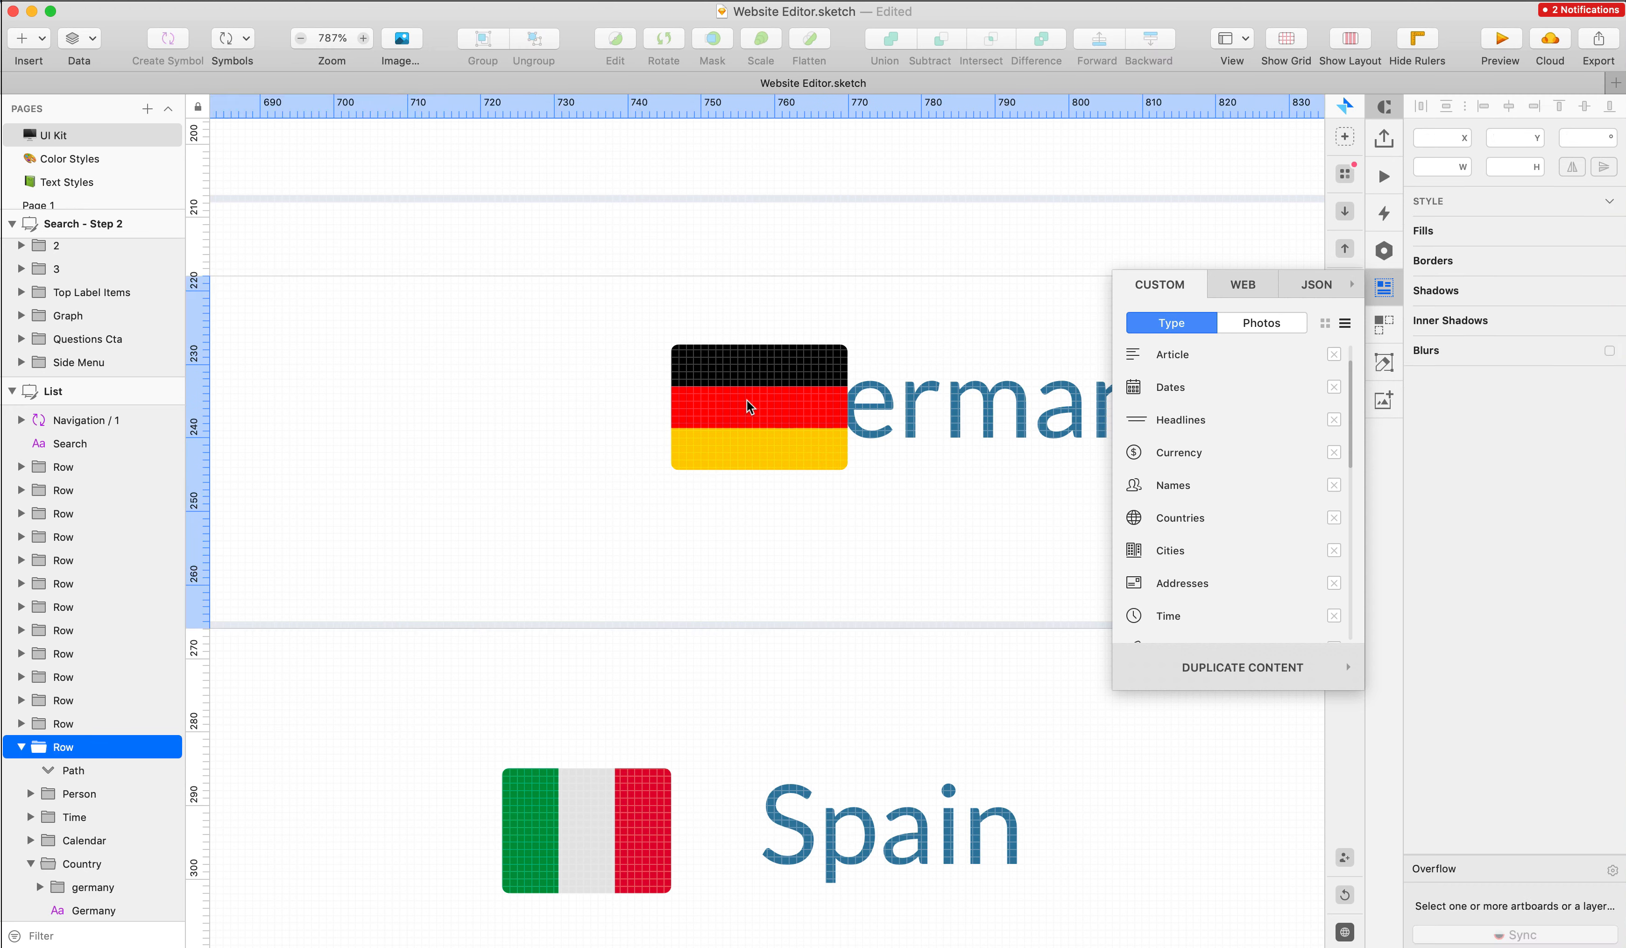
pyautogui.doubleClick(777, 395)
pyautogui.moveTo(774, 394); pyautogui.dragTo(587, 398)
# - Copy the third row's country text and search Nucleo for Spain
pyautogui.scroll(-5, 704, 423)
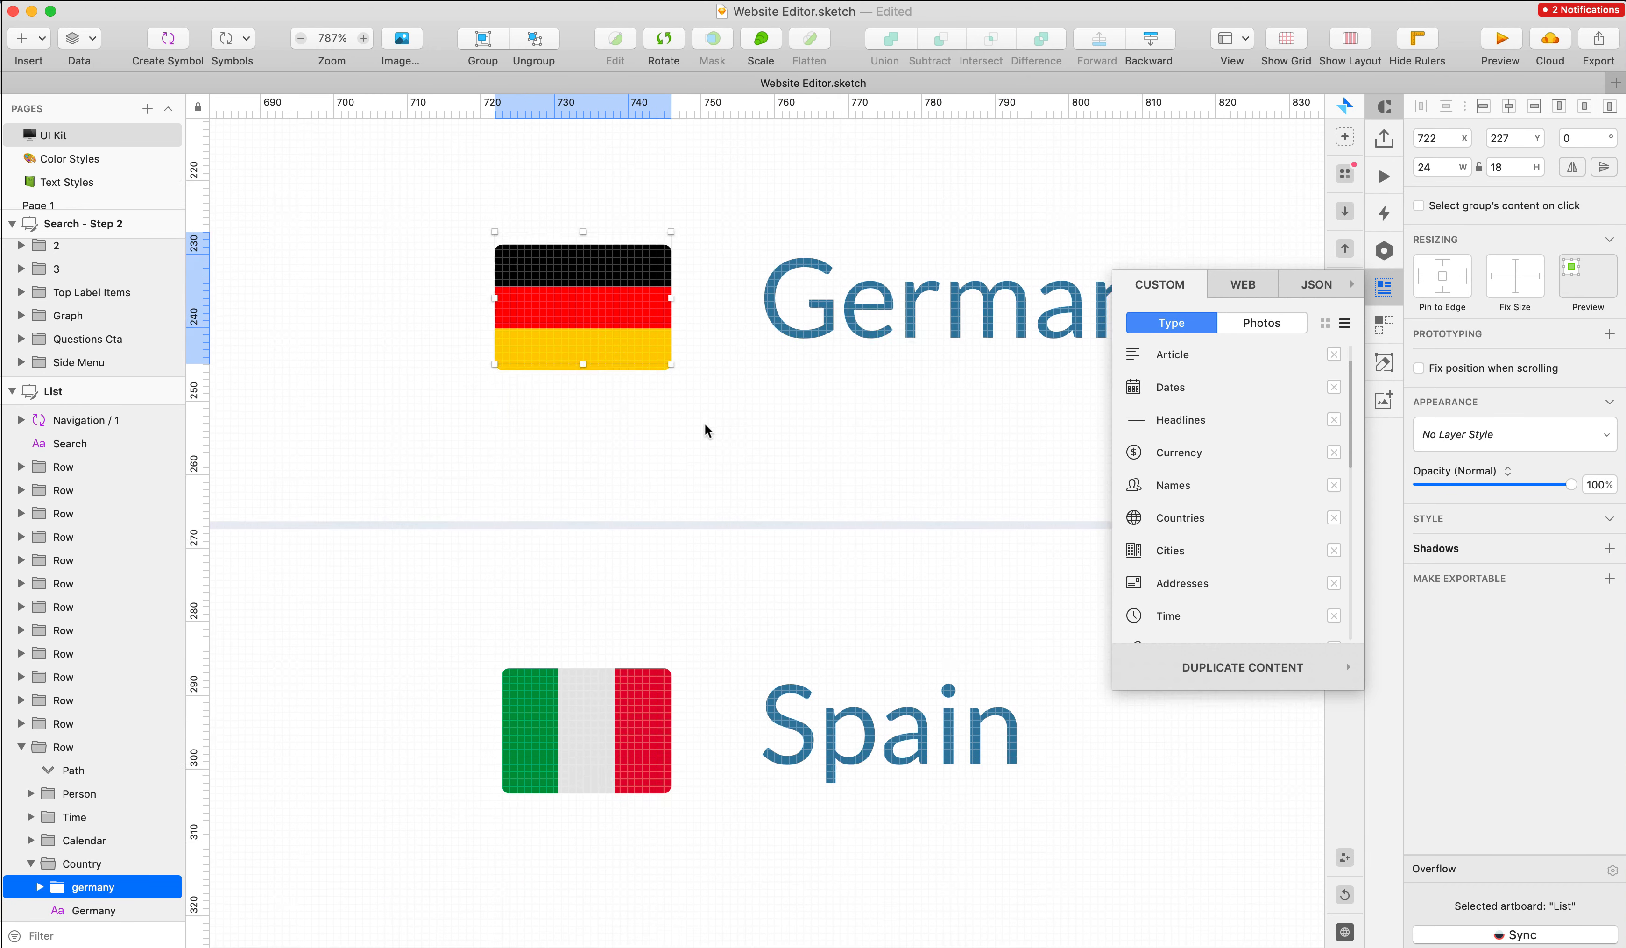
pyautogui.doubleClick(826, 685)
pyautogui.press('super+Tab')
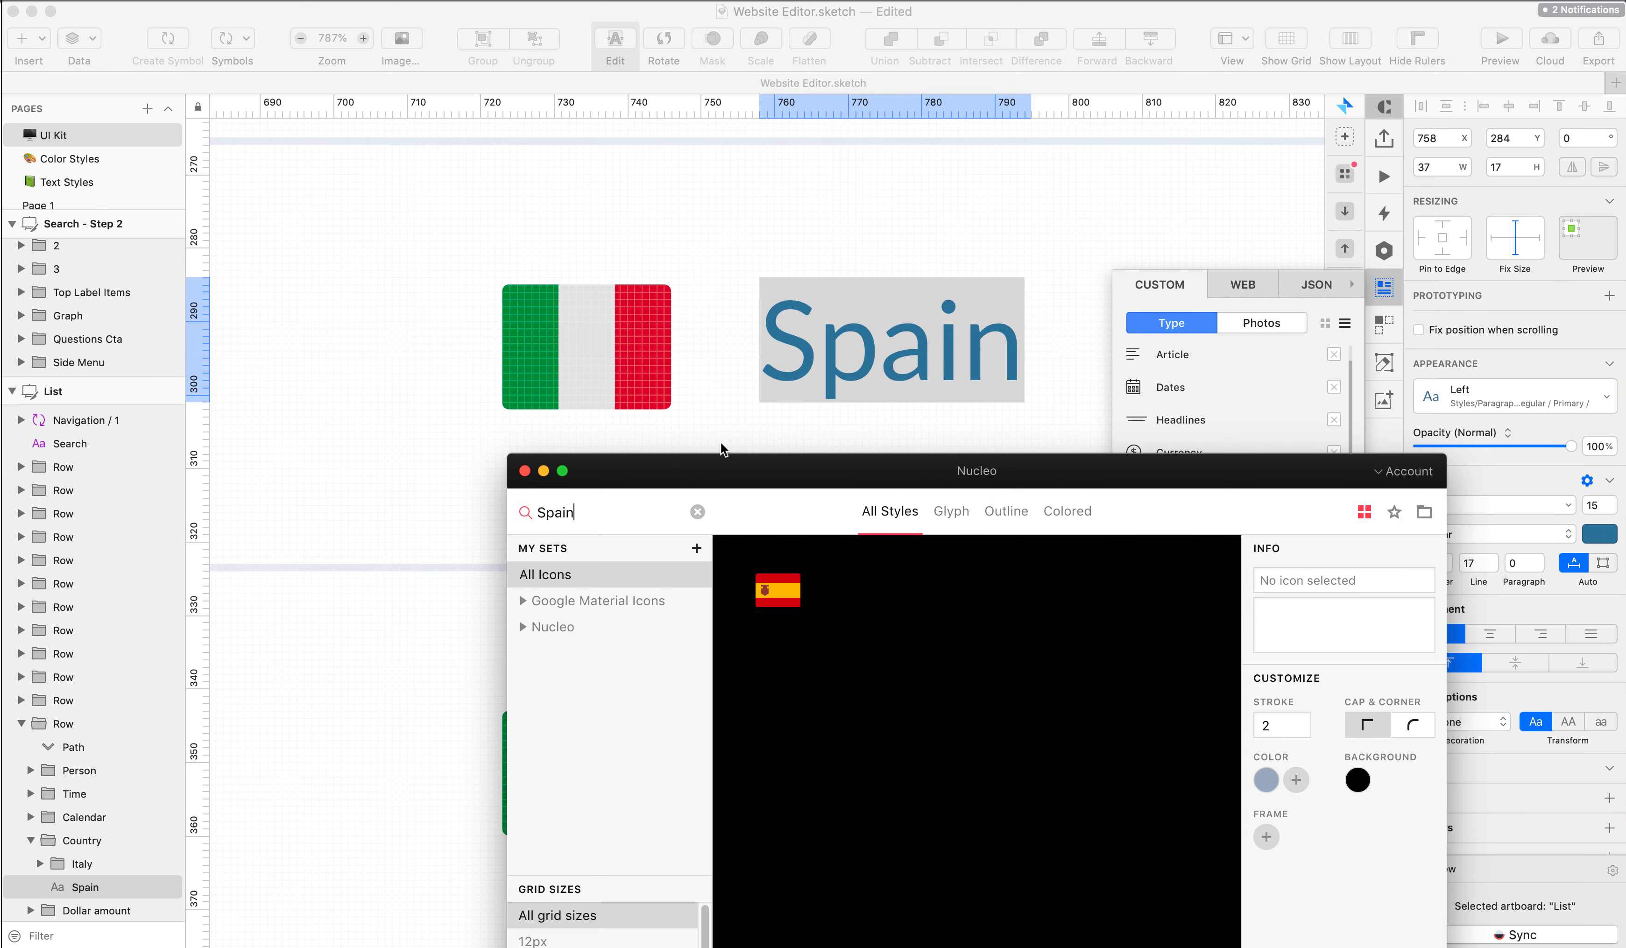
# - Place the Spain flag from Nucleo in the third row's Country group, next to the Italian flag layer
pyautogui.click(720, 441)
pyautogui.click(644, 345)
pyautogui.click(715, 320)
pyautogui.doubleClick(637, 332)
pyautogui.doubleClick(638, 332)
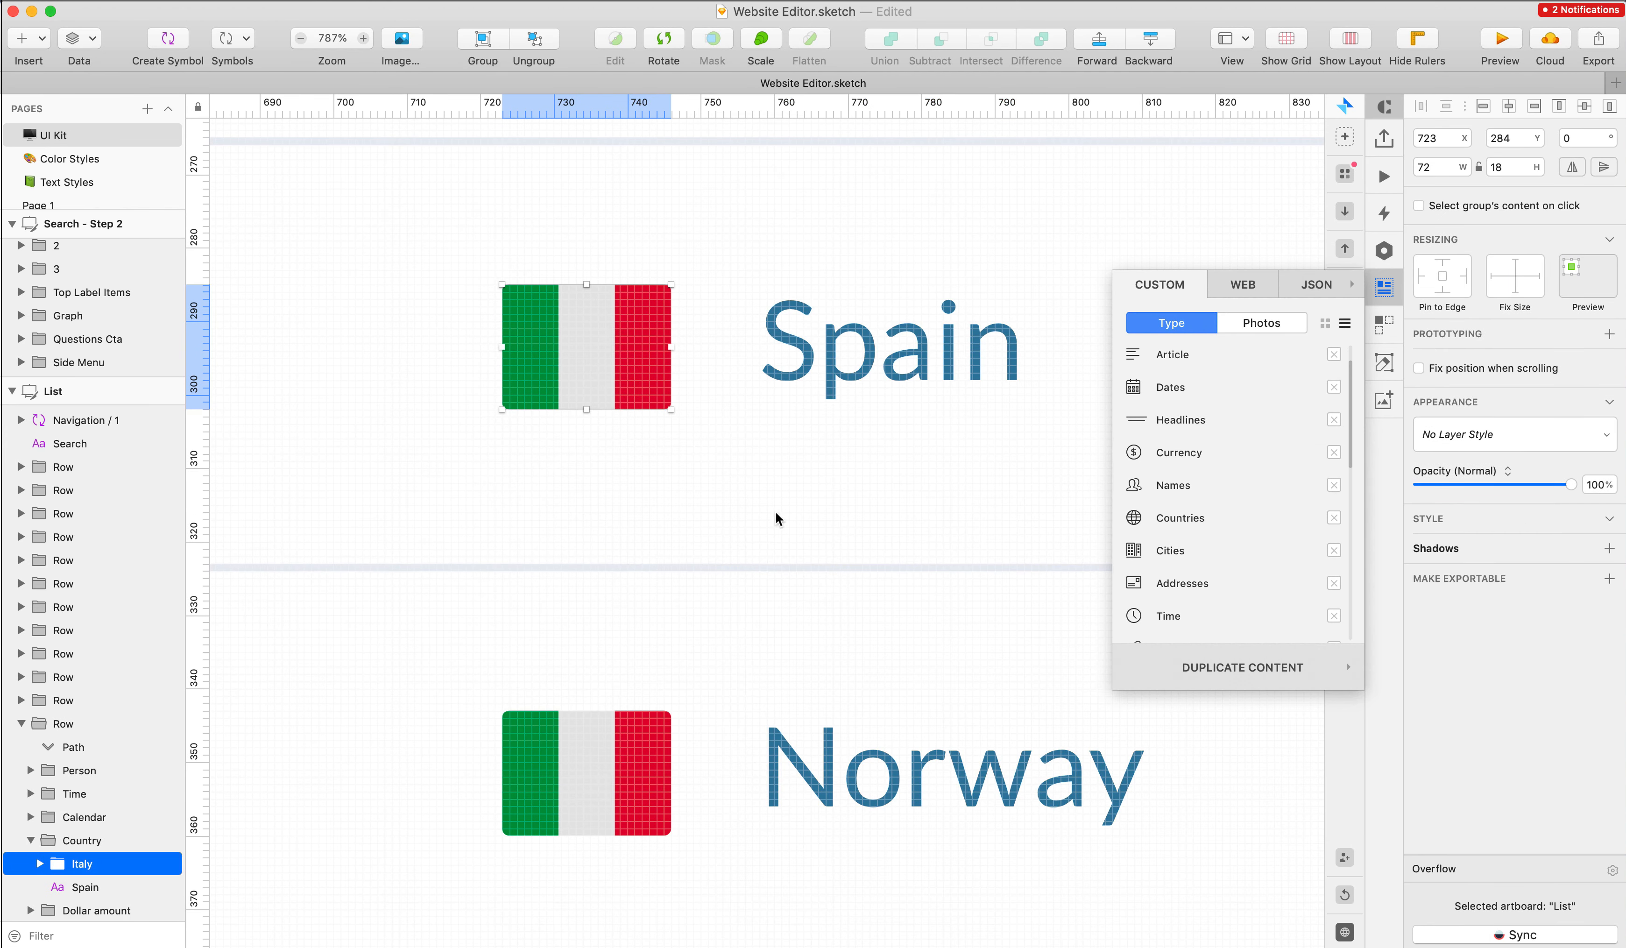
pyautogui.press('super+Tab')
pyautogui.moveTo(776, 590); pyautogui.dragTo(724, 349)
# - Scale the Spanish flag in the third row to 24 × 18 px
pyautogui.press('super+k')
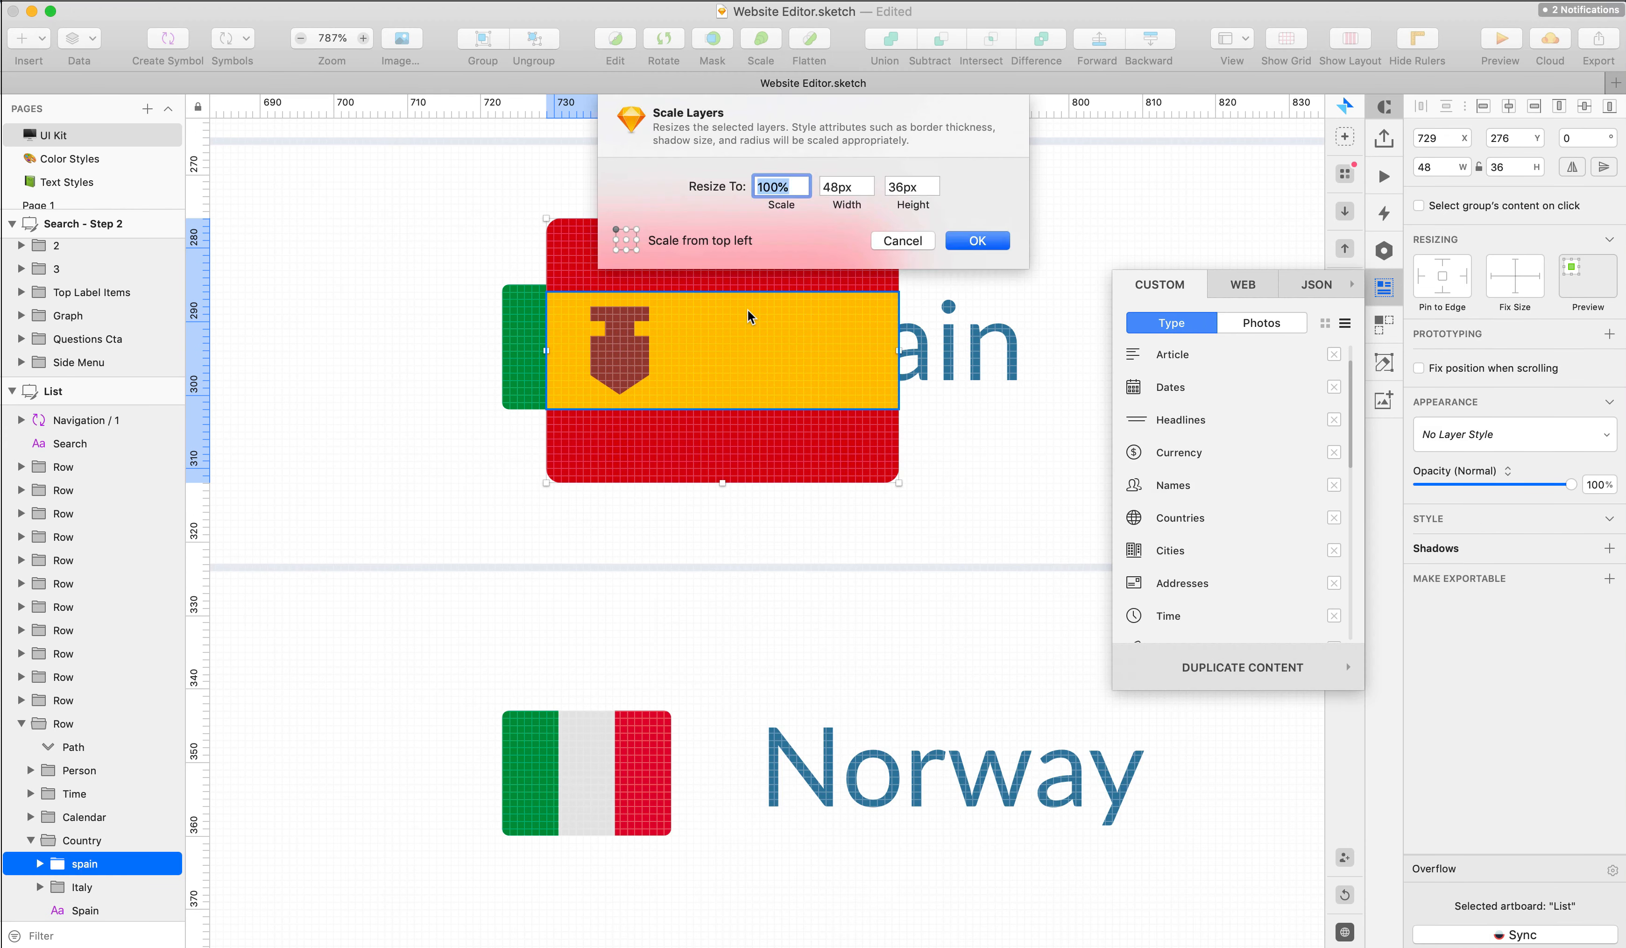
pyautogui.hotkey('shift', 'Down')
pyautogui.hotkey('shift', 'Down')
pyautogui.hotkey('shift', 'Down')
pyautogui.hotkey('shift', 'Down')
pyautogui.hotkey('shift', 'Down')
pyautogui.hotkey('shift', 'Down')
pyautogui.hotkey('shift', 'Up')
pyautogui.press('Return')
# - Move the Spanish flag down to Y 285 so its top lines up with the Italian flag
pyautogui.hotkey('shift', 'Down')
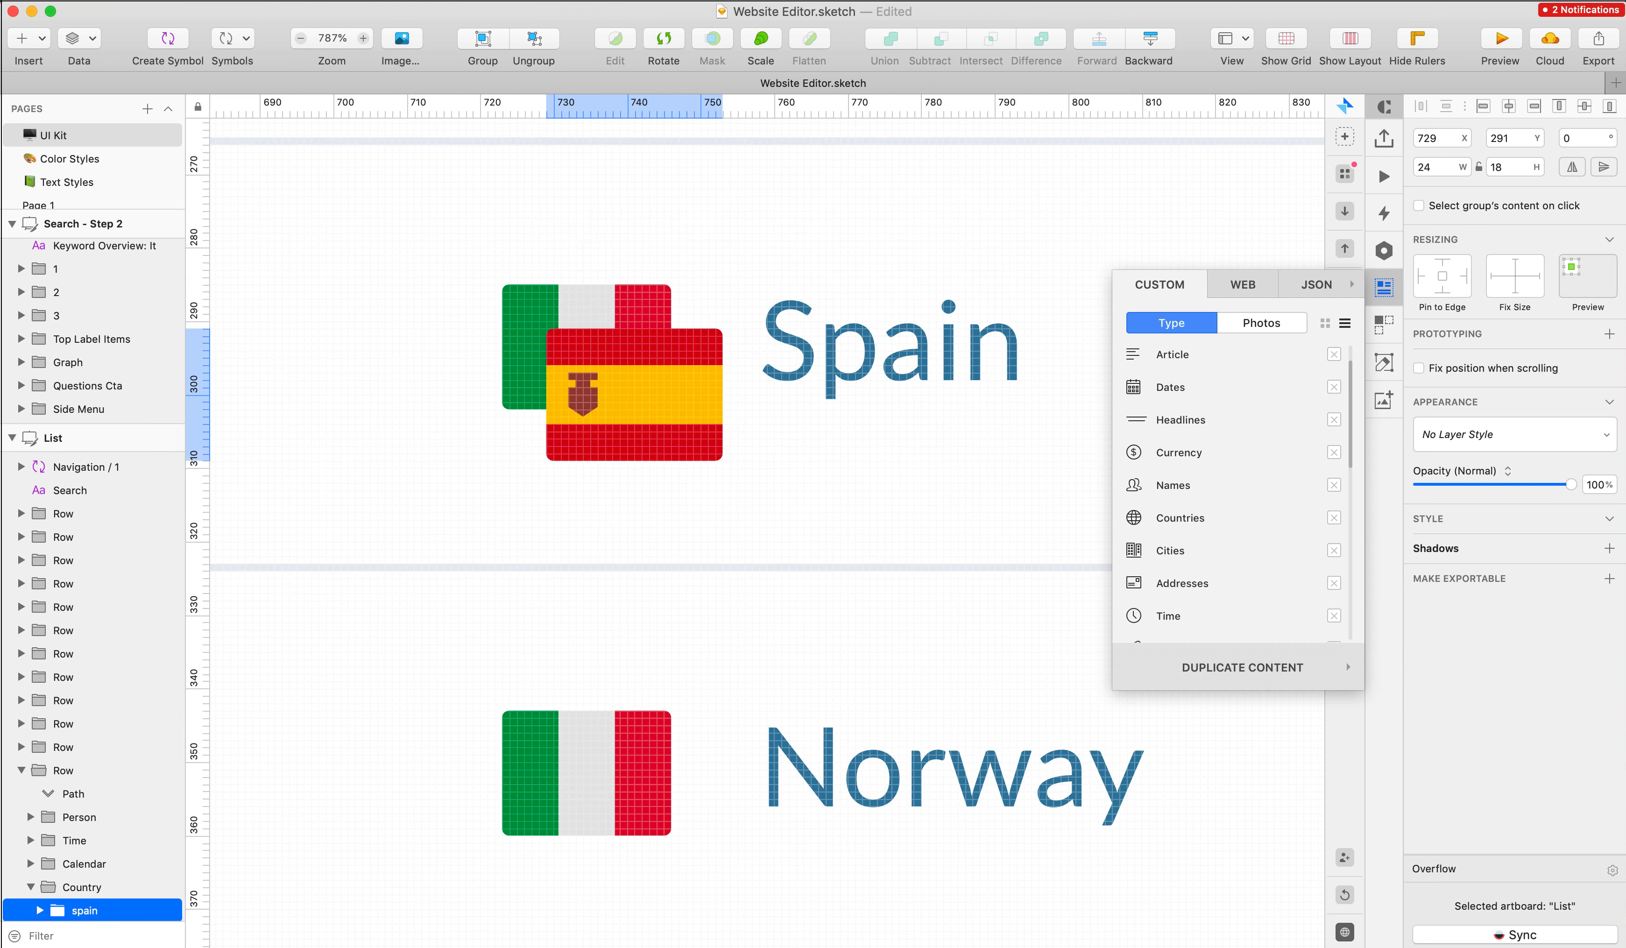
pyautogui.hotkey('shift', 'Up')
pyautogui.press('Down')
pyautogui.press('Down')
pyautogui.press('Down')
pyautogui.press('Down')
pyautogui.press('Down')
pyautogui.press('Down')
pyautogui.press('Down')
pyautogui.press('Down')
pyautogui.press('Down')
# - Scale the Spanish flag to 23 × 17 px and move it over the Italian flag at X 723
pyautogui.press('super+k')
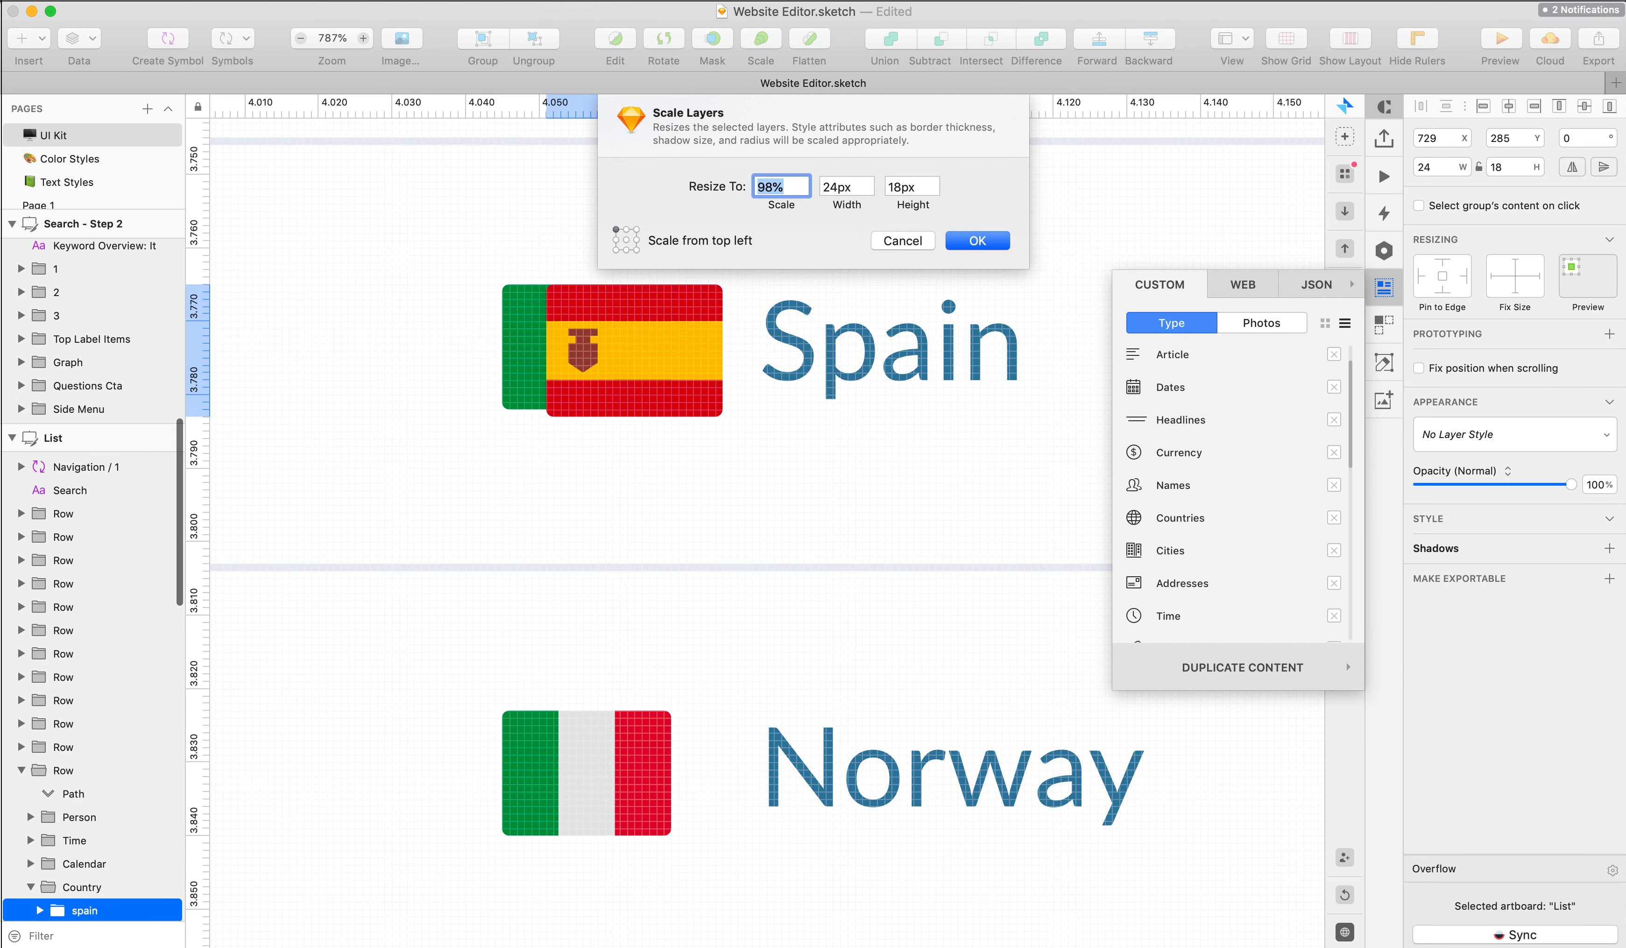
pyautogui.press('Return')
pyautogui.hotkey('shift', 'Left')
pyautogui.hotkey('shift', 'Right')
pyautogui.press('Left')
pyautogui.press('Left')
pyautogui.press('Left')
pyautogui.press('Left')
pyautogui.press('Left')
pyautogui.press('Left')
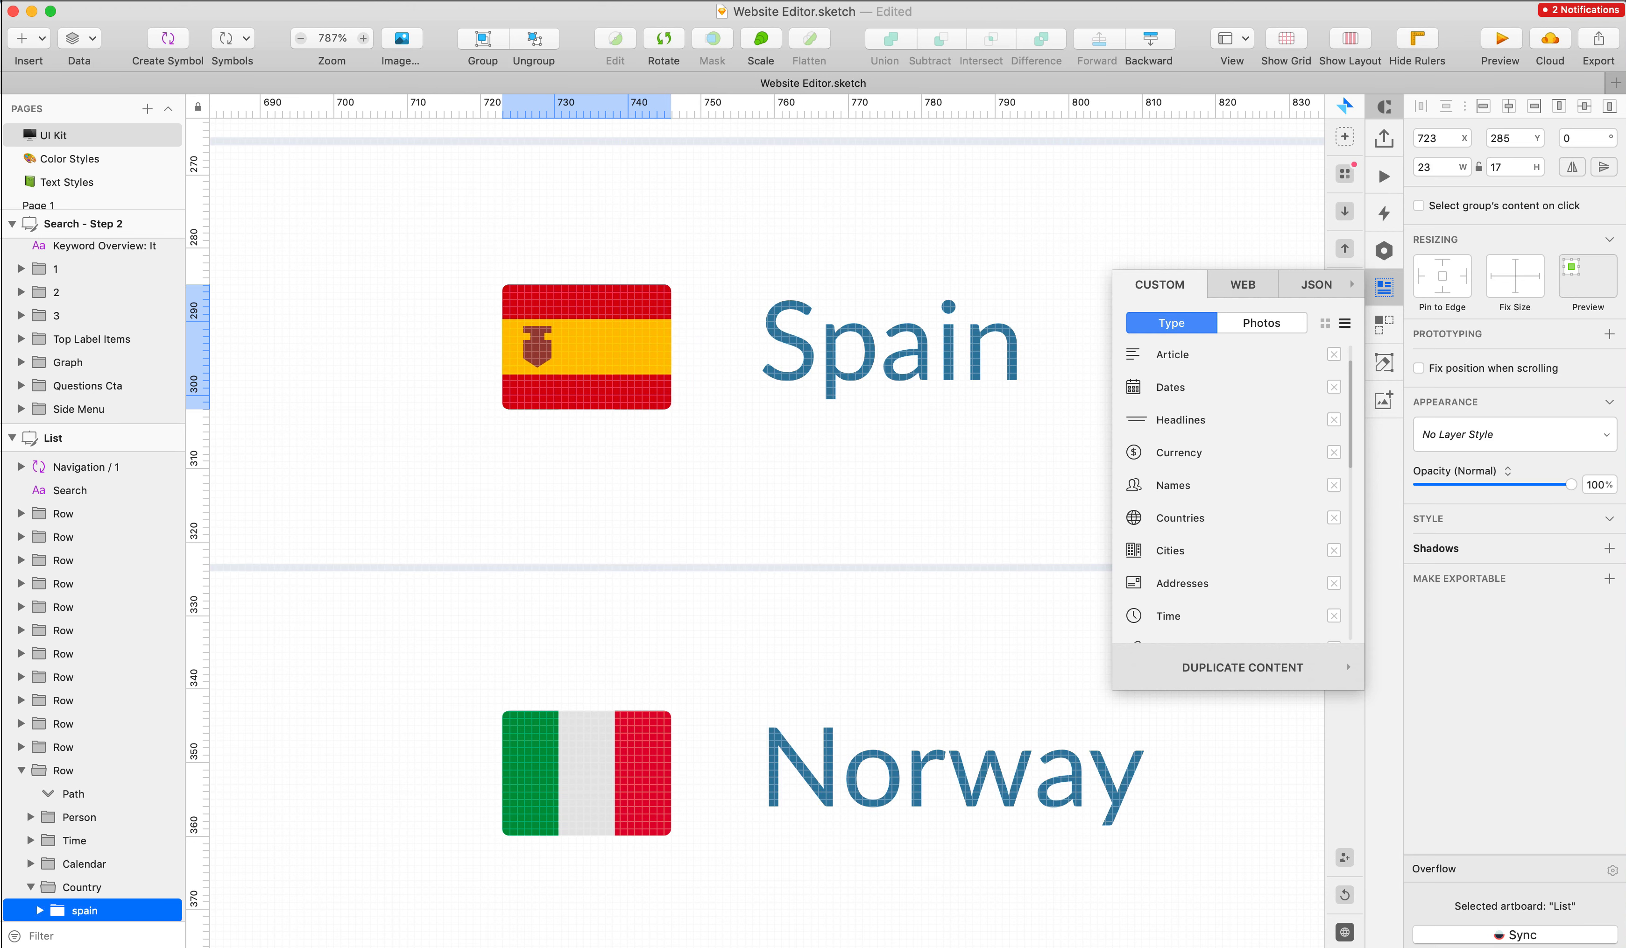
# - Delete the Italian flag beneath the Spanish flag and put the Spanish flag back in its place in the third row
pyautogui.hotkey('shift', 'Right')
pyautogui.hotkey('shift', 'Right')
pyautogui.click(592, 349)
pyautogui.press('Delete')
pyautogui.doubleClick(827, 328)
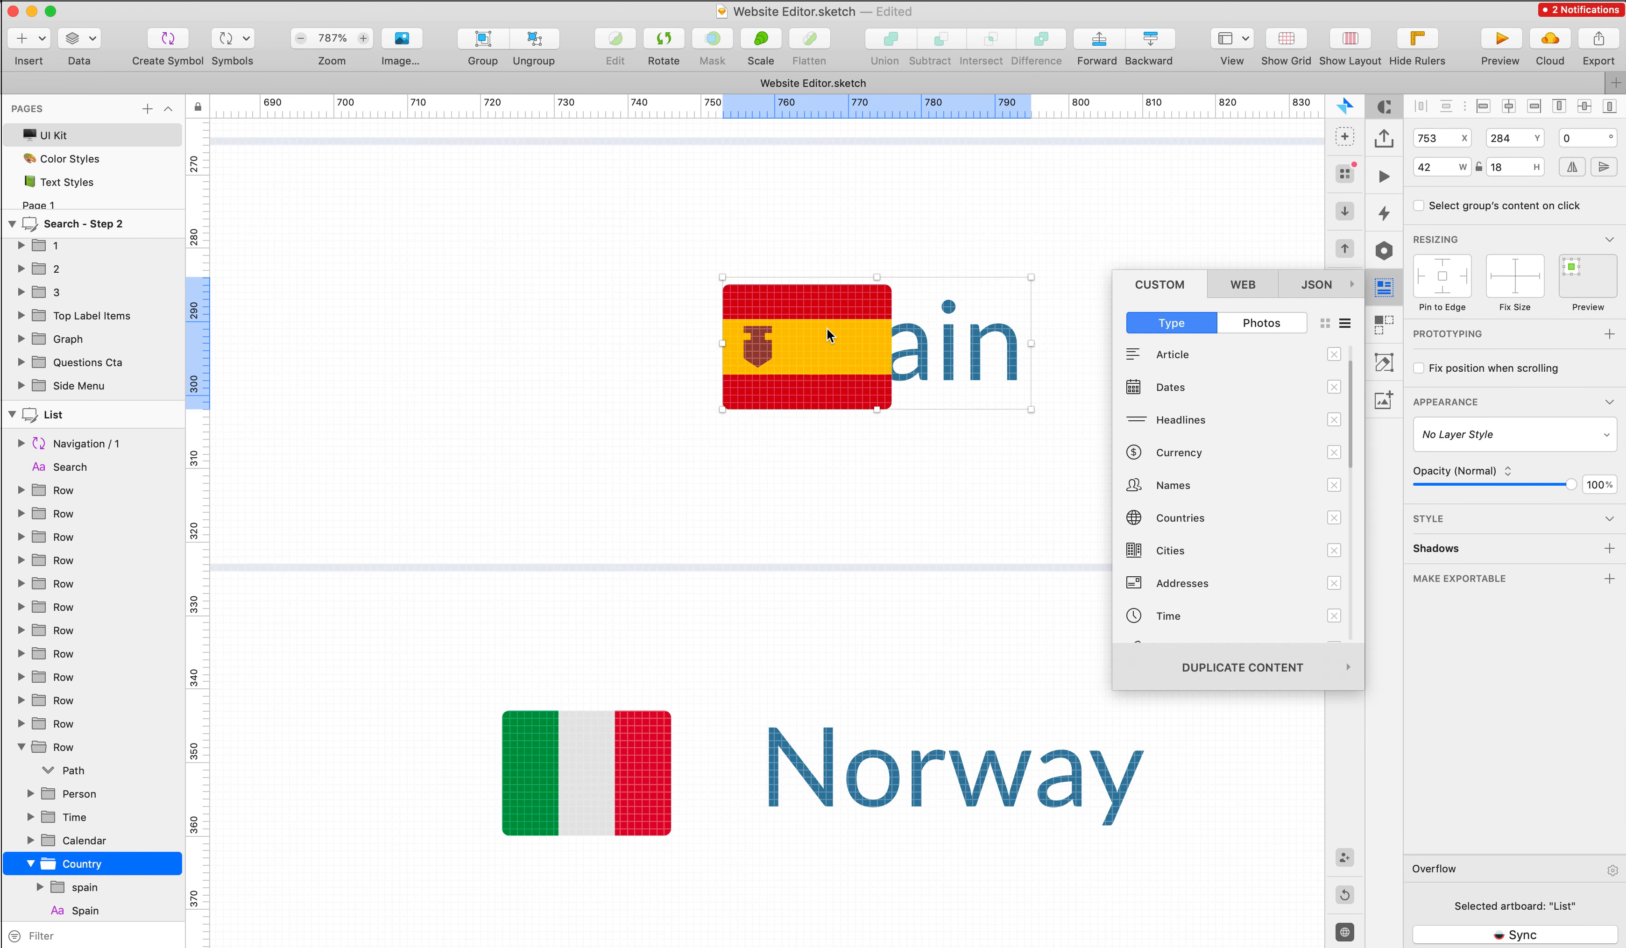
pyautogui.doubleClick(827, 328)
pyautogui.hotkey('shift', 'Left')
pyautogui.hotkey('shift', 'Left')
pyautogui.keyDown('shift'); pyautogui.click(826, 328); pyautogui.keyUp('shift')
# - Copy the fourth row's country text and search Nucleo for Norway
pyautogui.scroll(-5, 827, 328)
pyautogui.keyDown('super'); pyautogui.click(890, 528); pyautogui.keyUp('super')
pyautogui.doubleClick(891, 527)
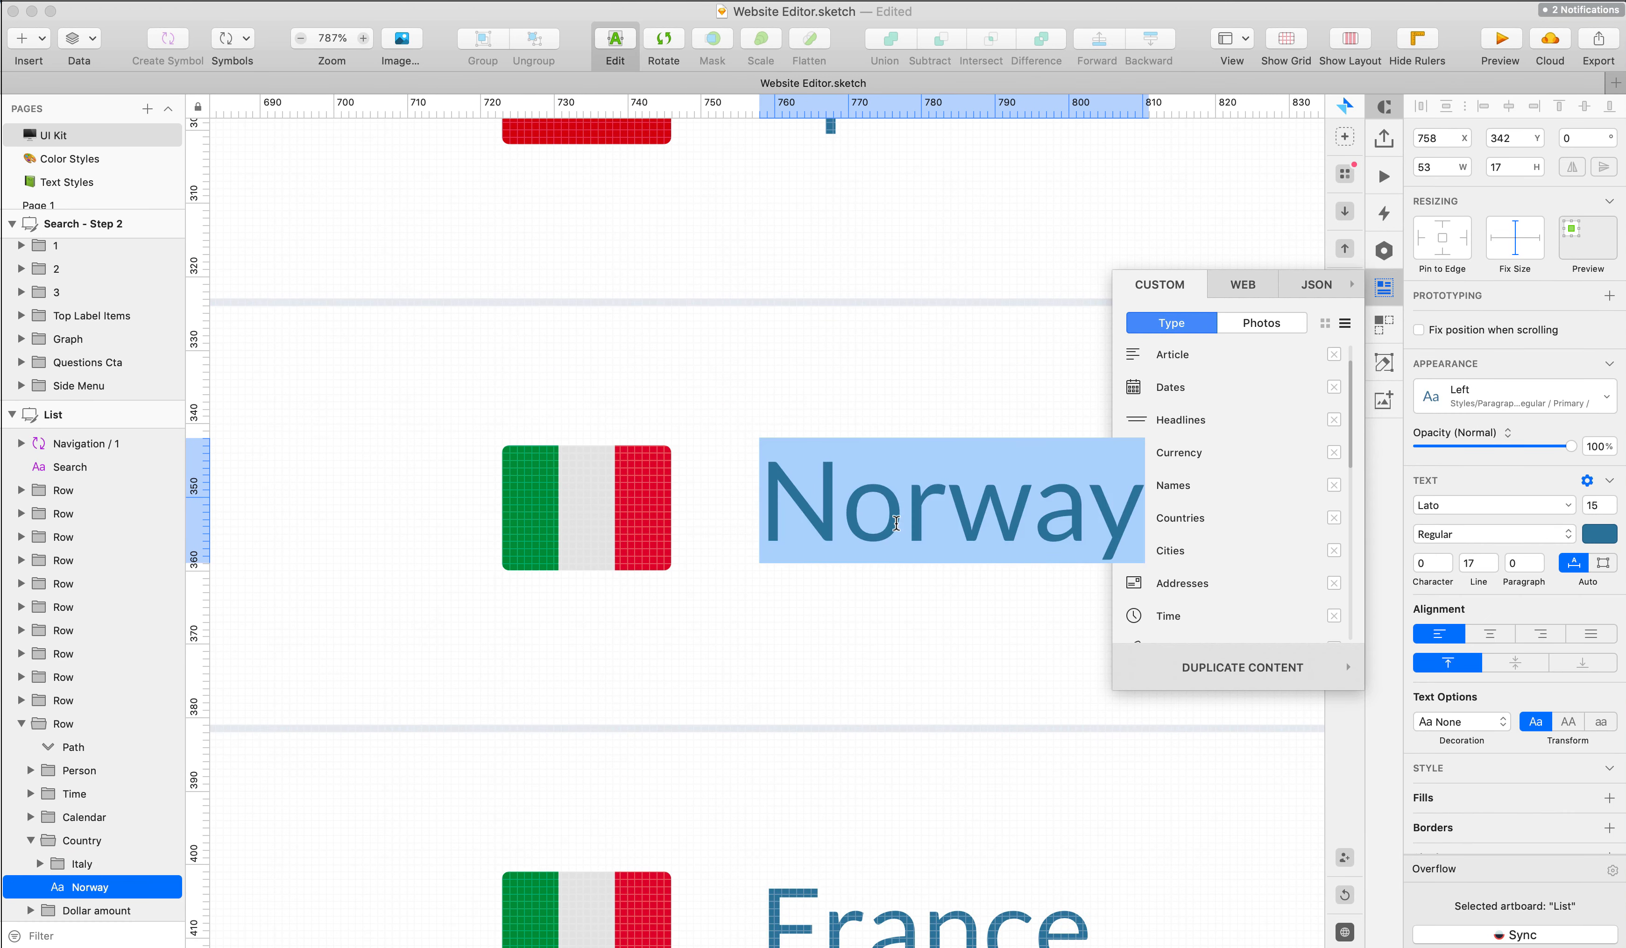
pyautogui.press('super+Tab')
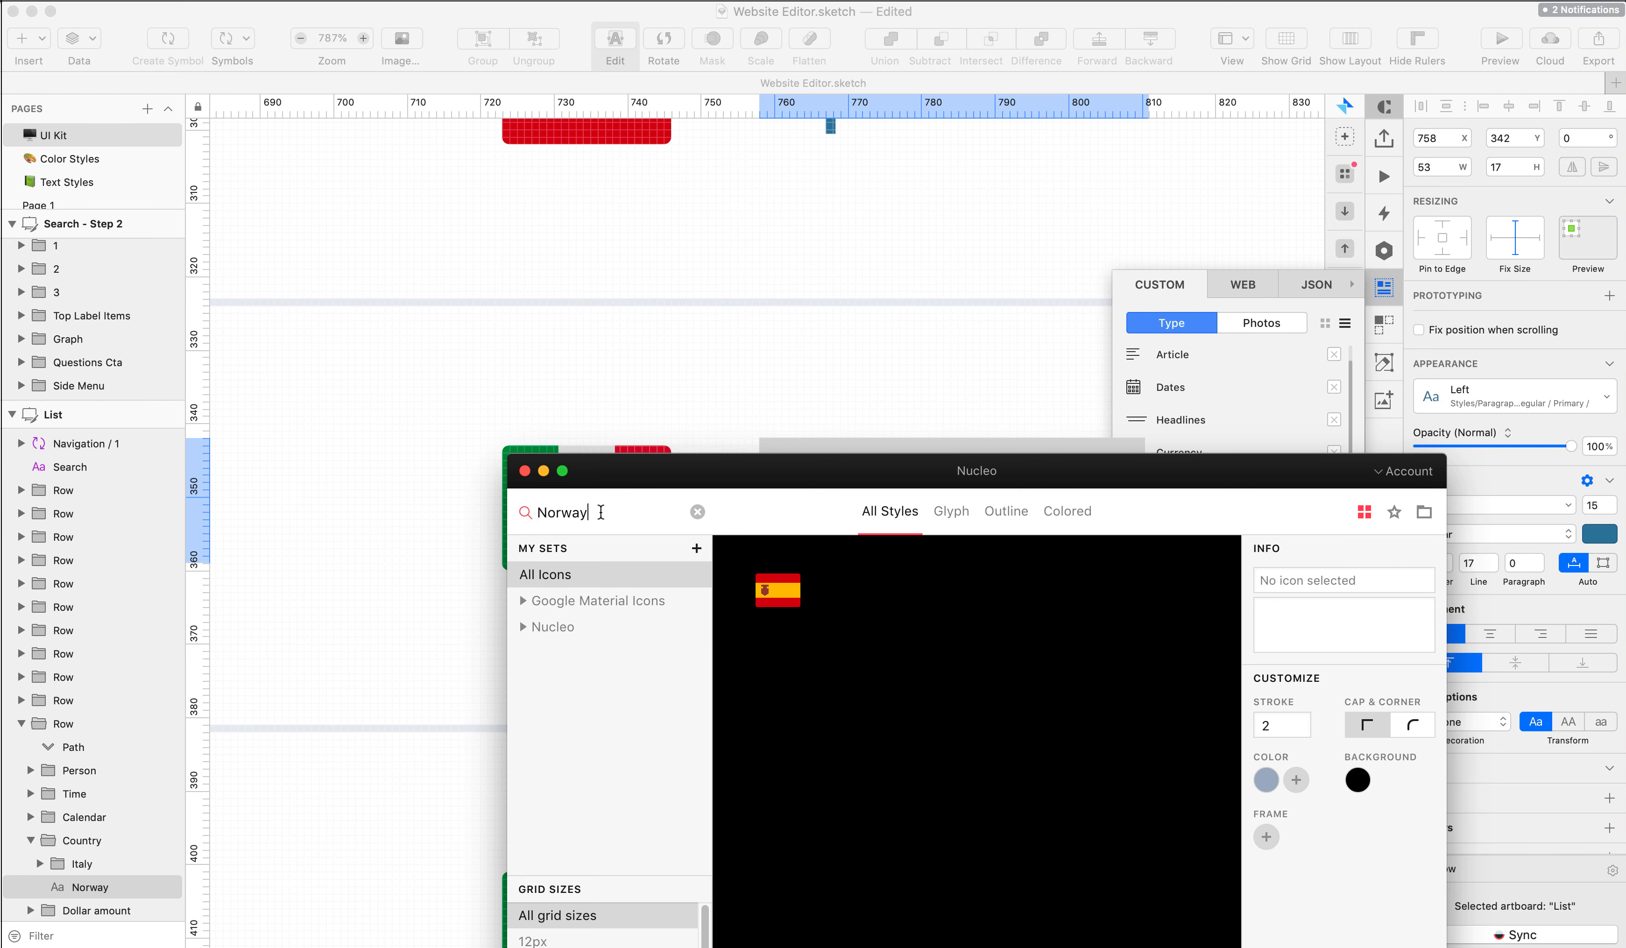
pyautogui.scroll(-5, 840, 314)
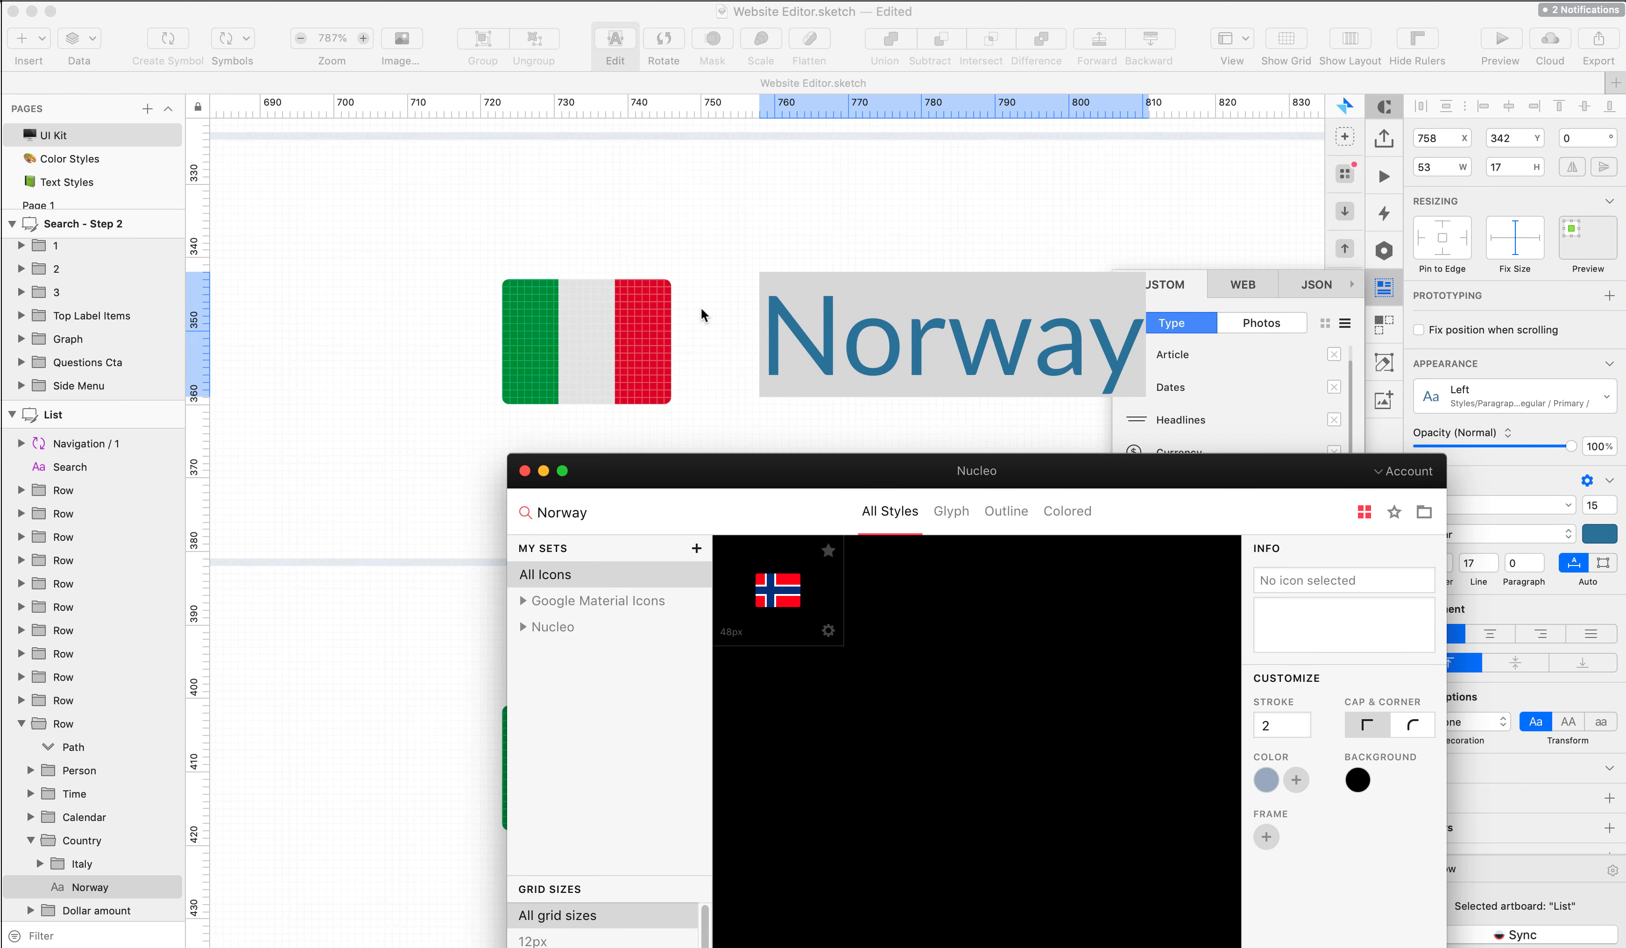
# - Place the Norway flag from Nucleo in the fourth row's Country group, overlapping the Italian flag
pyautogui.moveTo(753, 467); pyautogui.dragTo(782, 515)
pyautogui.click(620, 323)
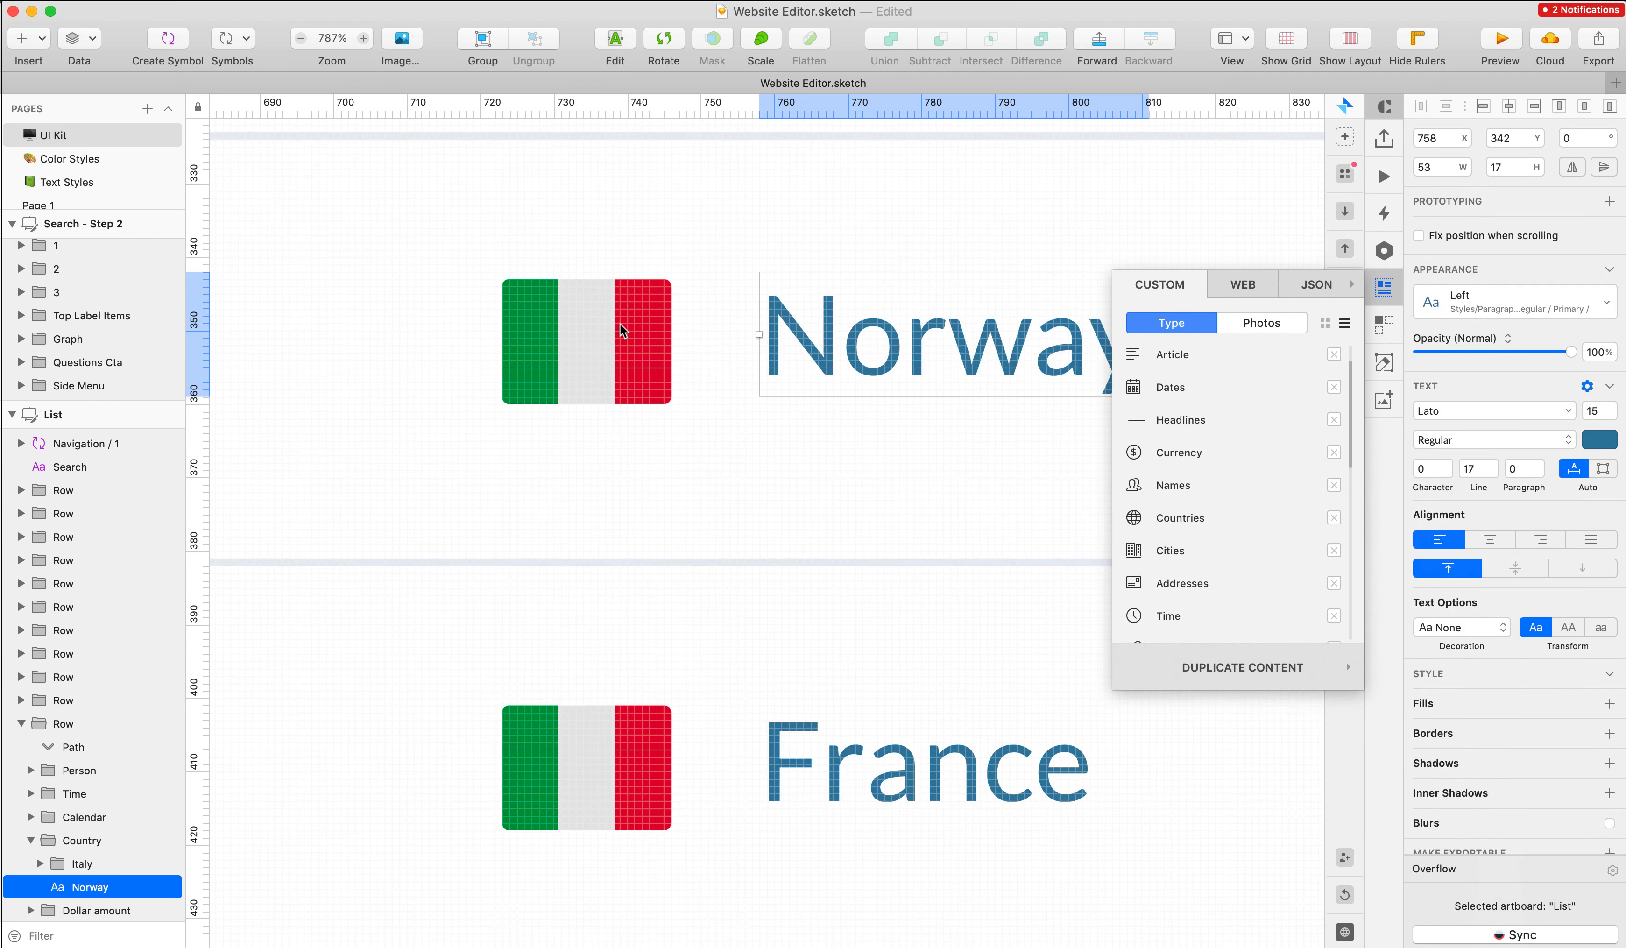
pyautogui.click(792, 502)
pyautogui.click(645, 335)
pyautogui.doubleClick(645, 336)
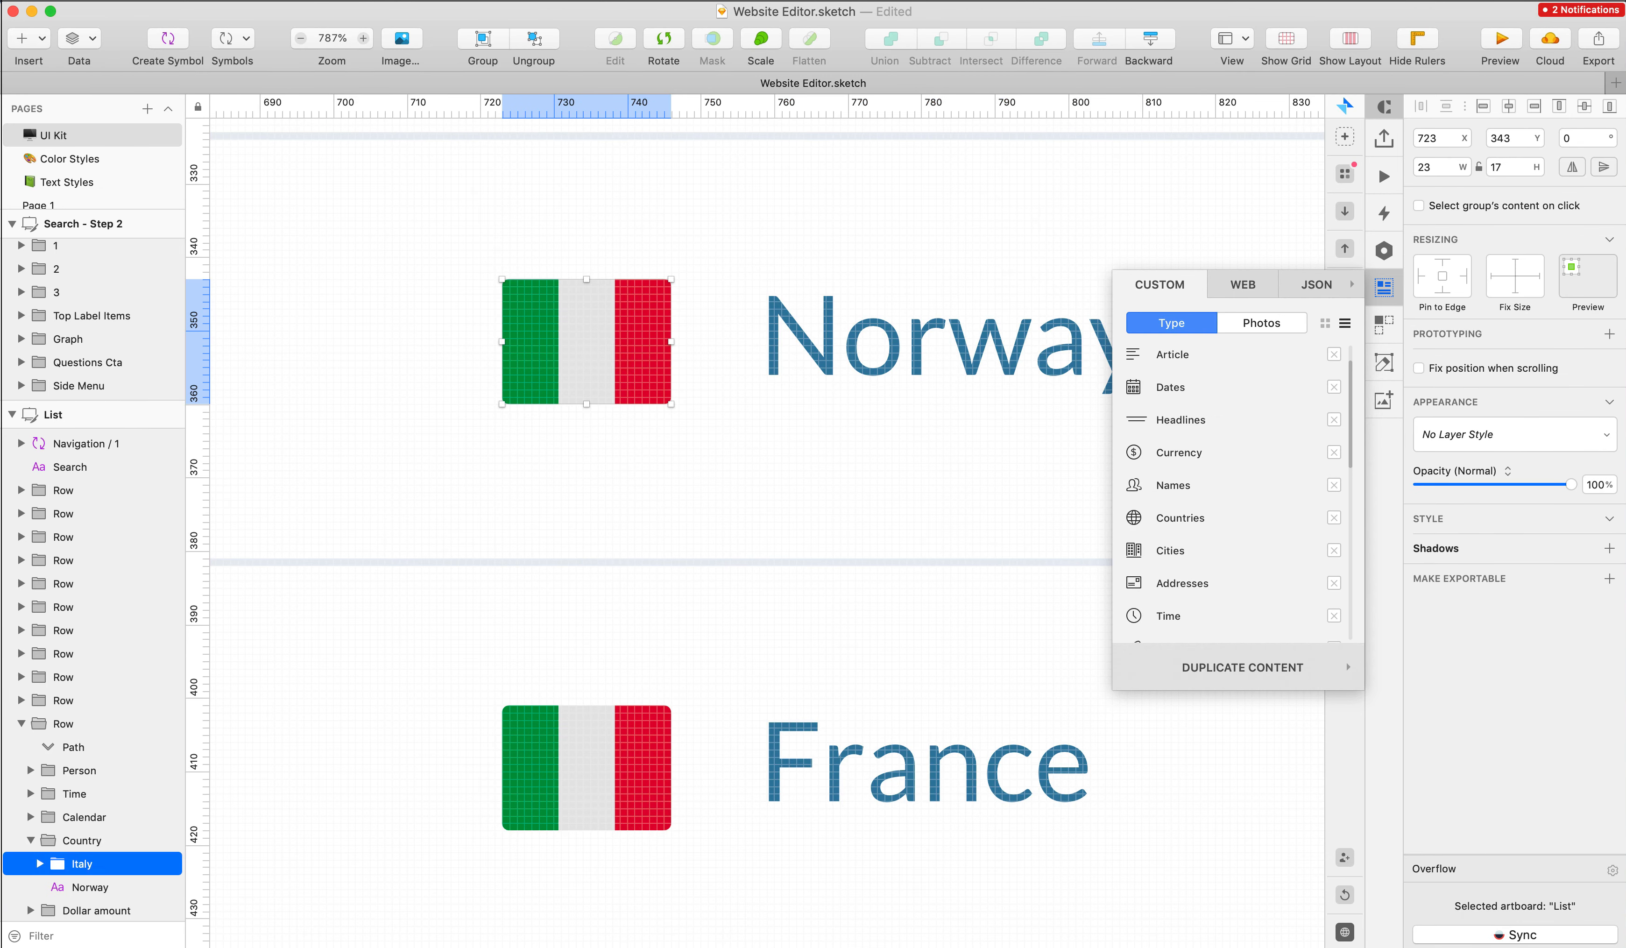
pyautogui.press('super+Tab')
pyautogui.moveTo(786, 618)
pyautogui.mouseDown()
pyautogui.moveTo(675, 332)
pyautogui.moveTo(752, 369)
pyautogui.mouseUp()
pyautogui.click(745, 338)
# - Scale the Norwegian flag to 50% and further to 23 × 17 px, aligning its top with the Italian flag at Y 343
pyautogui.press('super+k')
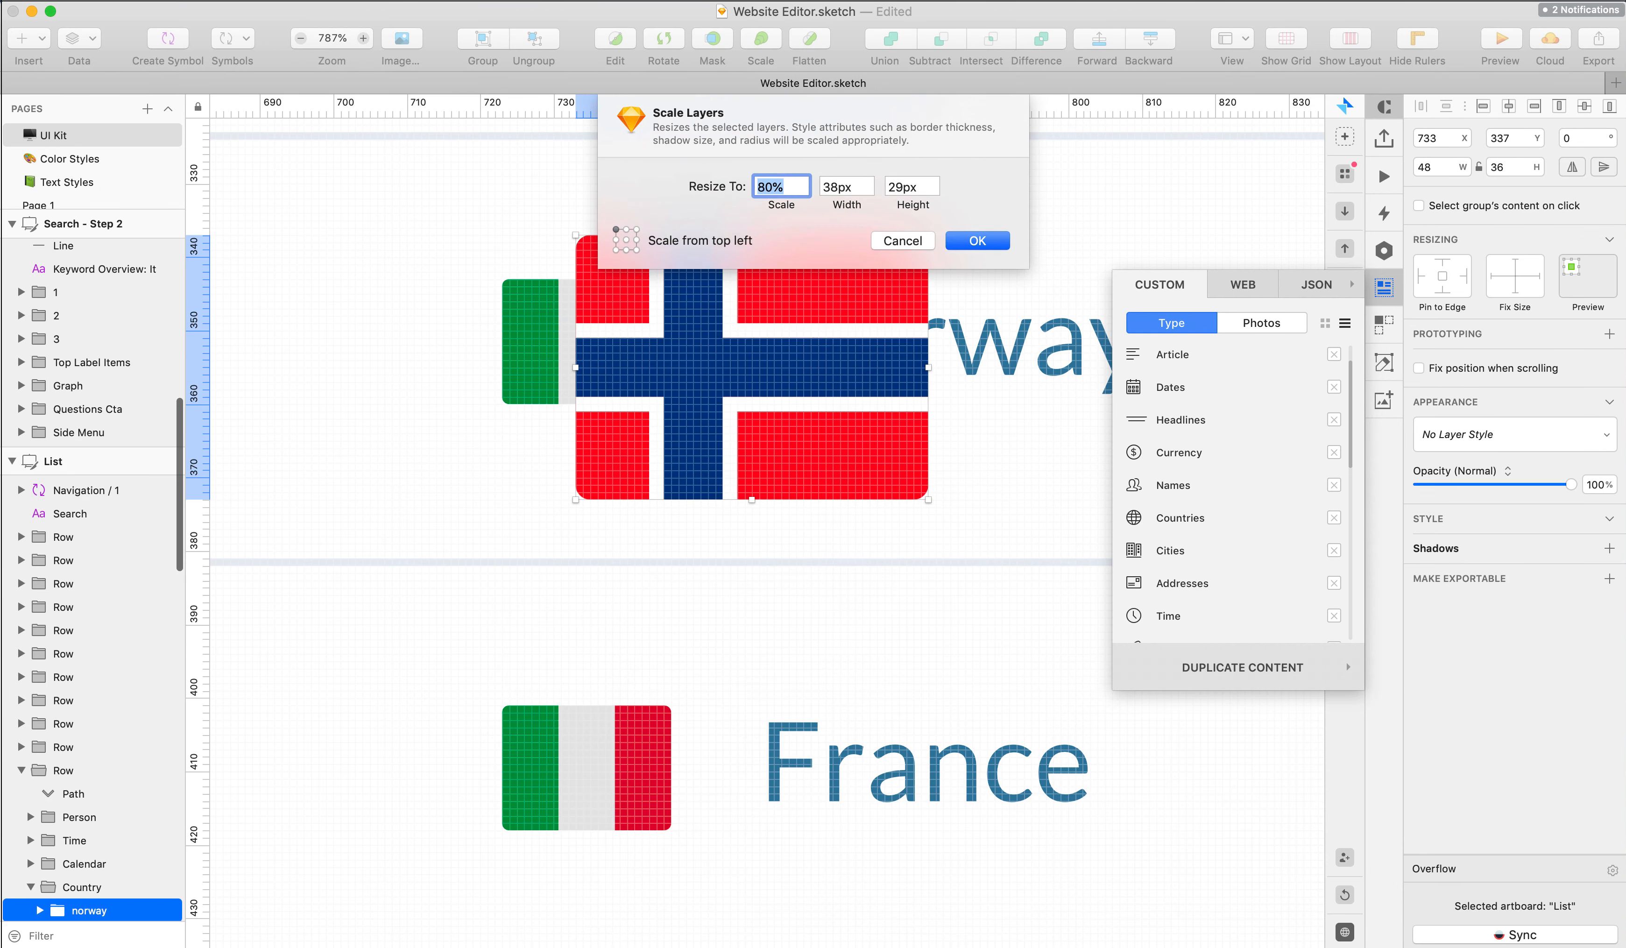
pyautogui.write('50')
pyautogui.press('Return')
pyautogui.press('Down')
pyautogui.press('Down')
pyautogui.press('Down')
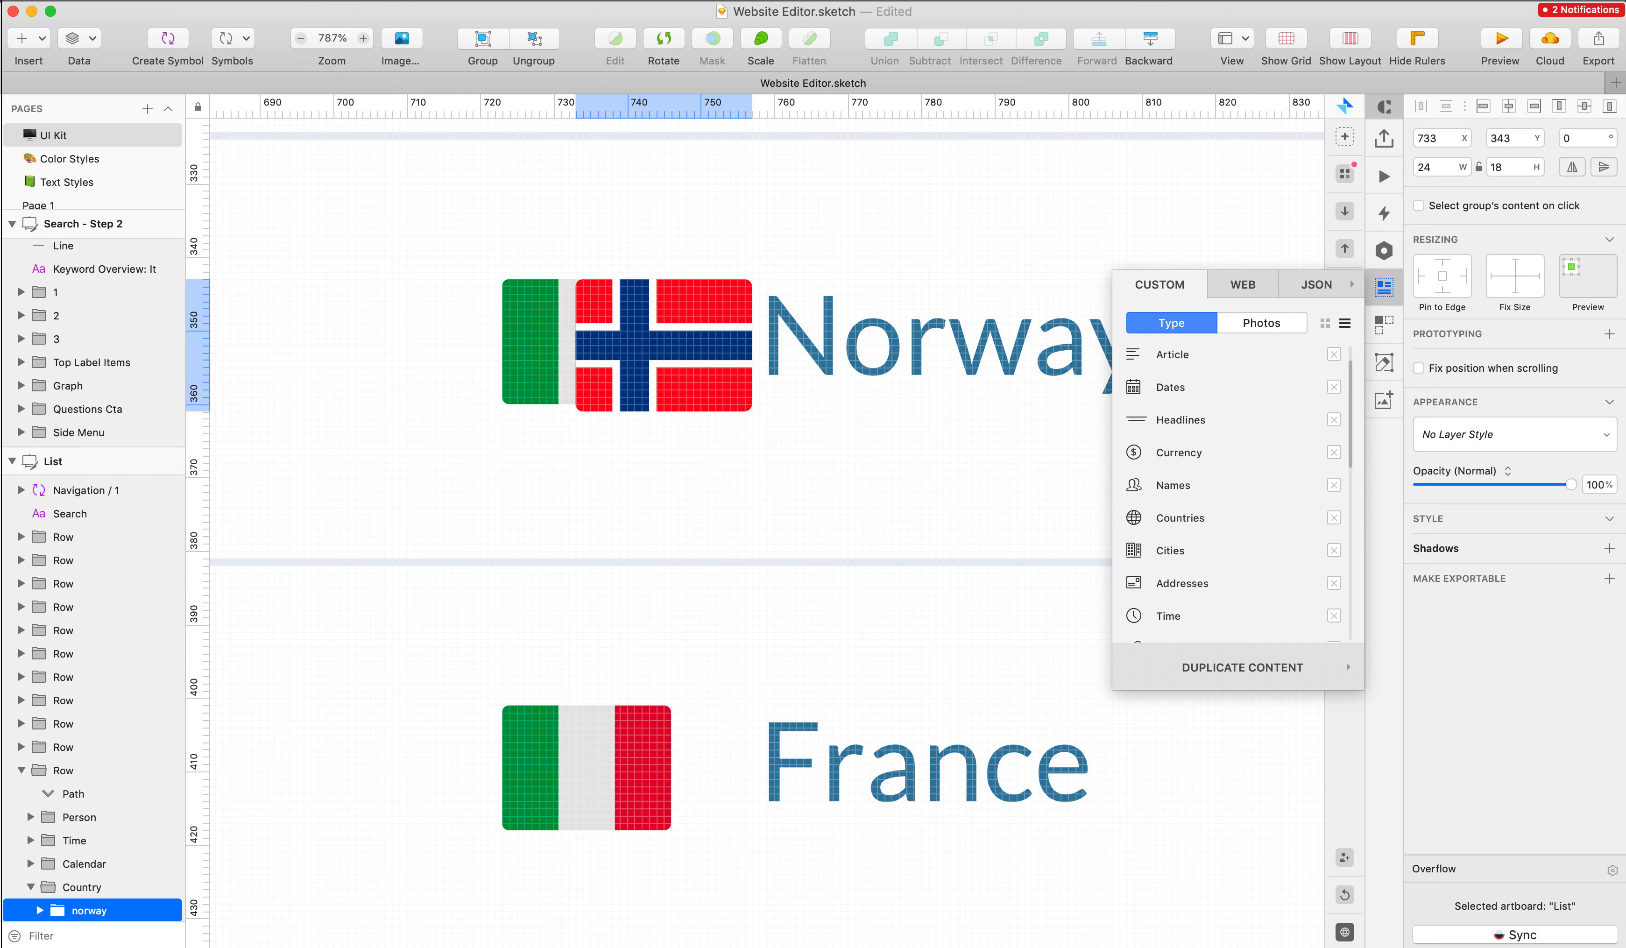
pyautogui.press('super+k')
pyautogui.press('Return')
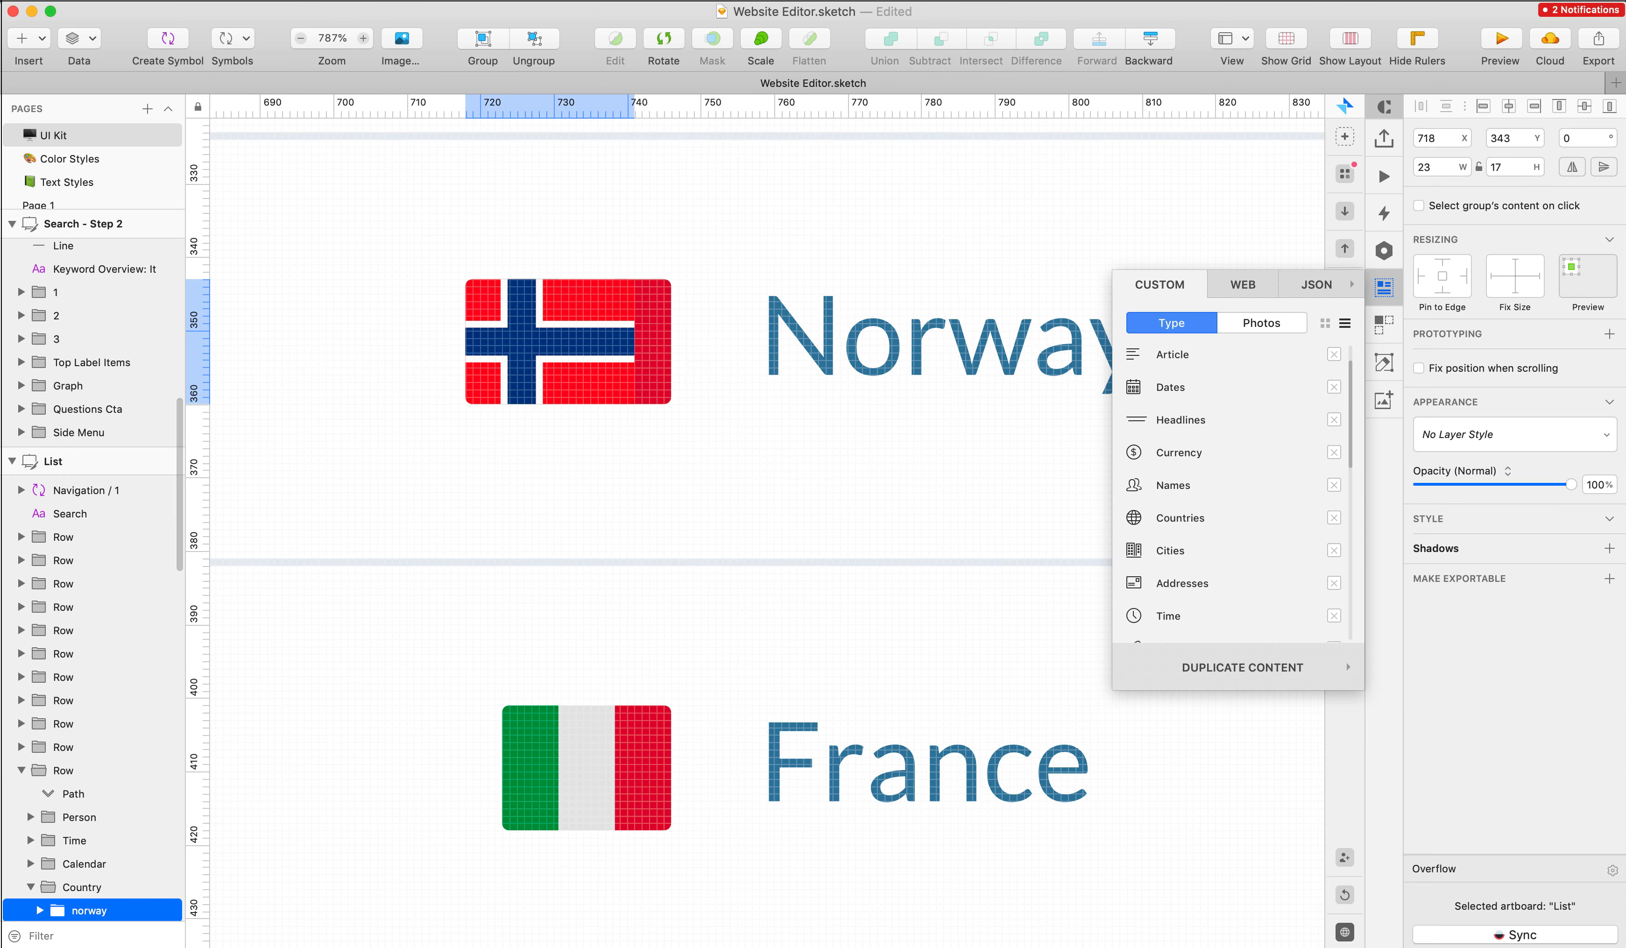
# - Delete the fourth row's Italian flag and move the Norwegian flag into its place at X 723
pyautogui.hotkey('shift', 'Right')
pyautogui.hotkey('shift', 'Right')
pyautogui.click(635, 365)
pyautogui.press('BackSpace')
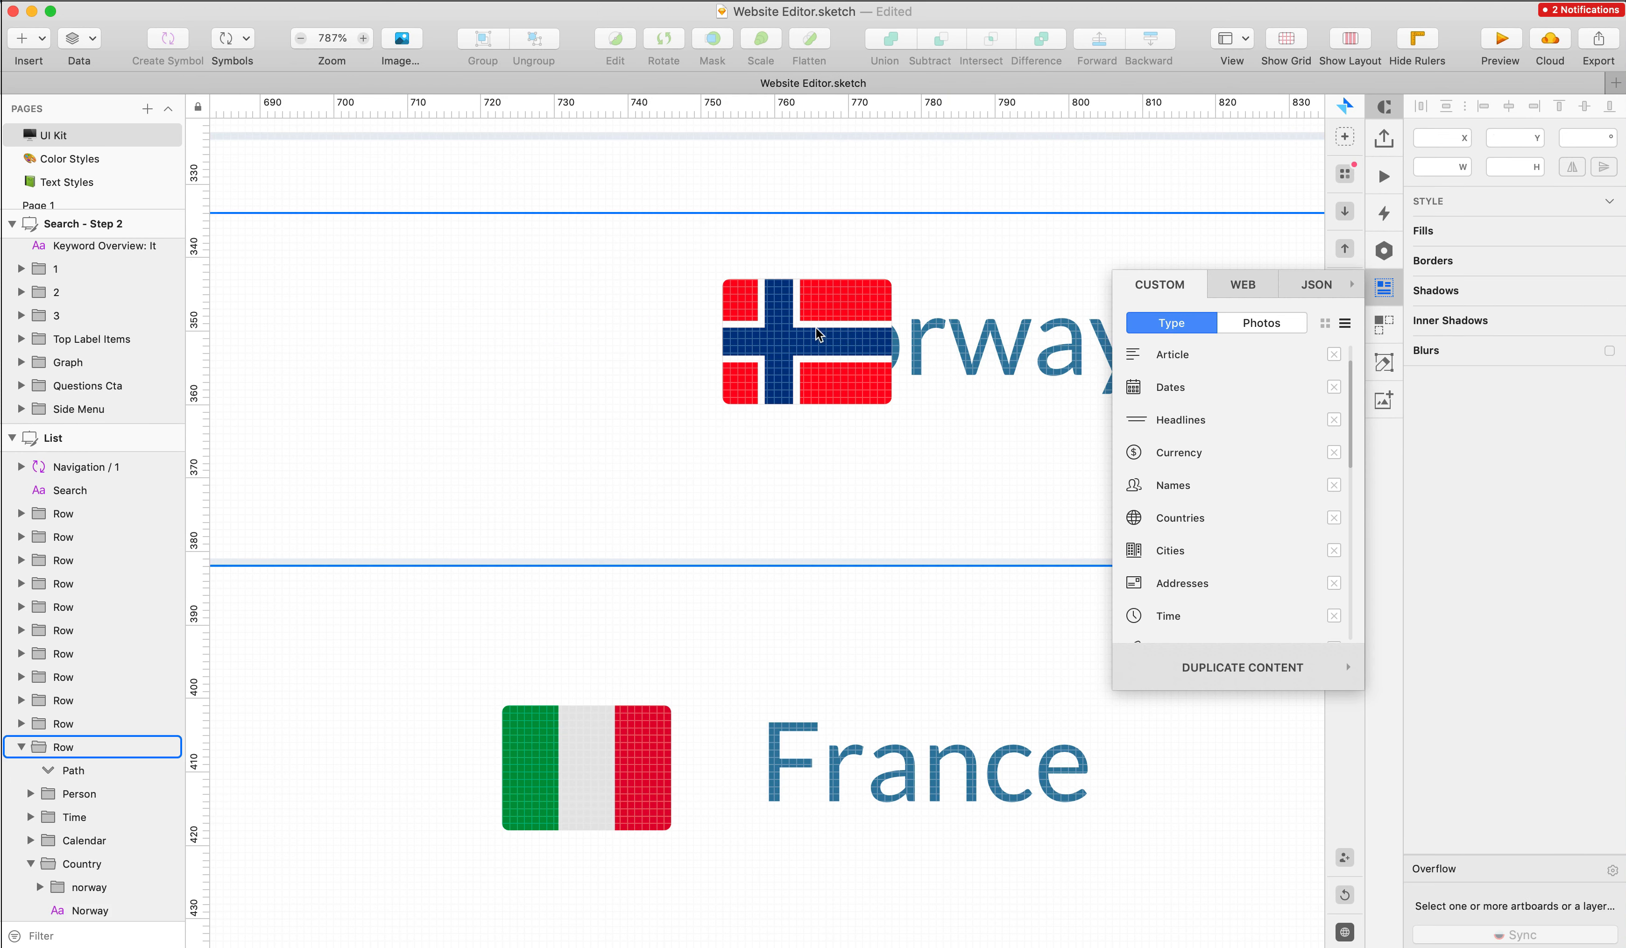
pyautogui.click(815, 326)
pyautogui.hotkey('shift', 'Left')
pyautogui.hotkey('shift', 'Left')
pyautogui.hotkey('shift', 'Left')
# - Copy the fifth row's country text and search Nucleo for France
pyautogui.scroll(-3, 911, 917)
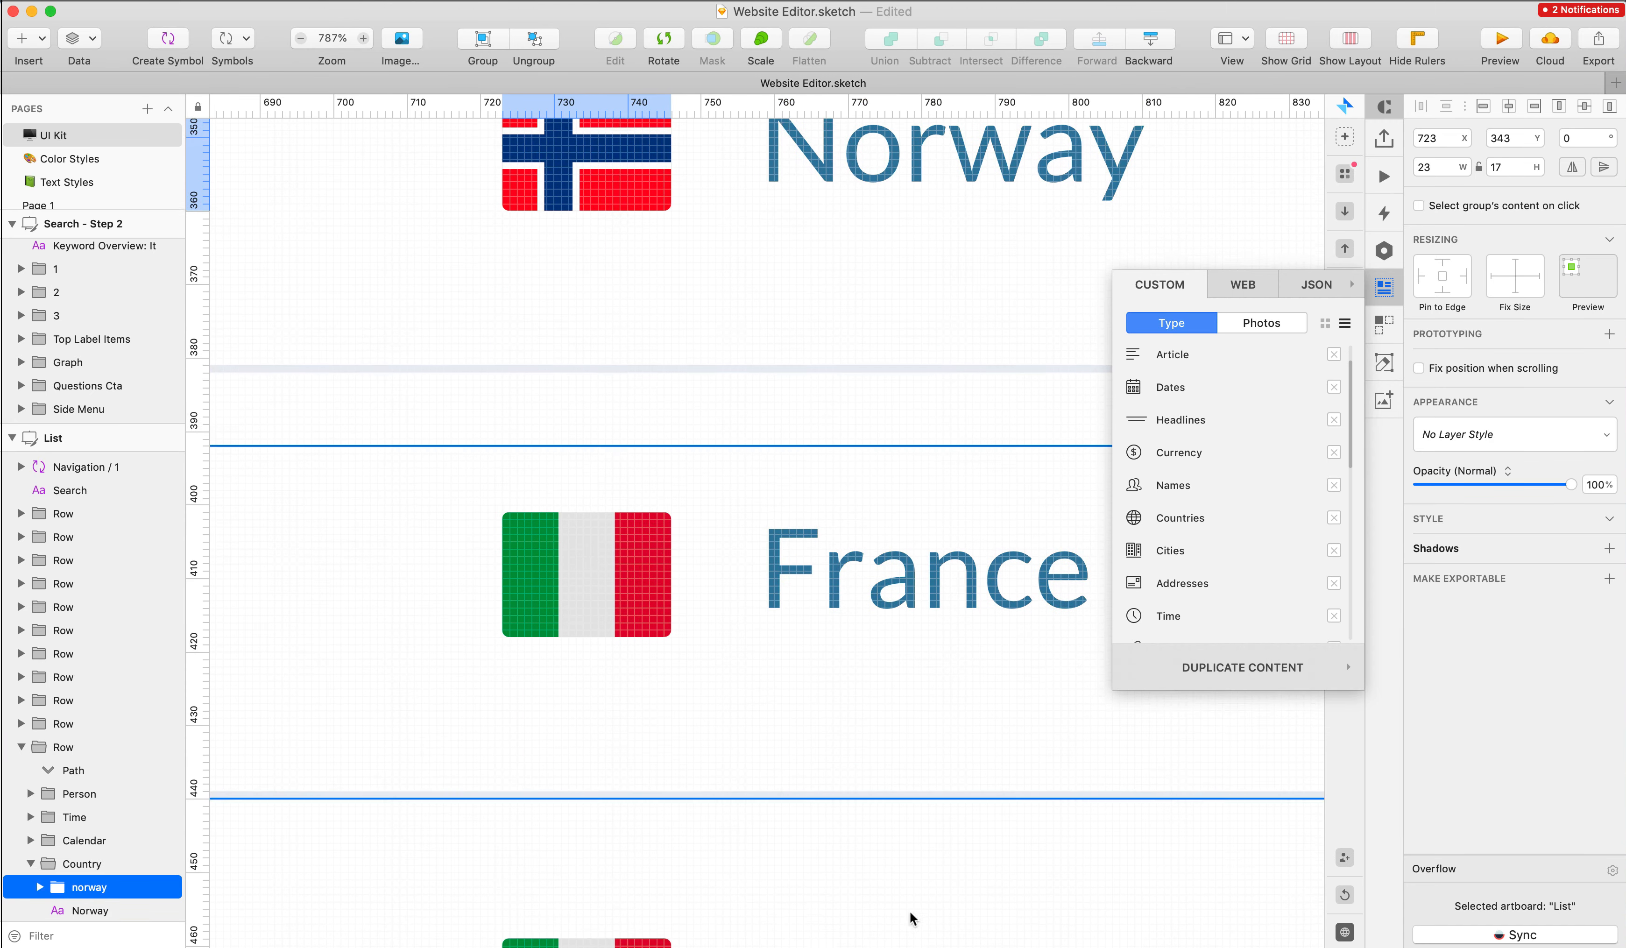
pyautogui.keyDown('super'); pyautogui.click(917, 561); pyautogui.keyUp('super')
pyautogui.press('Return')
pyautogui.press('super+Tab')
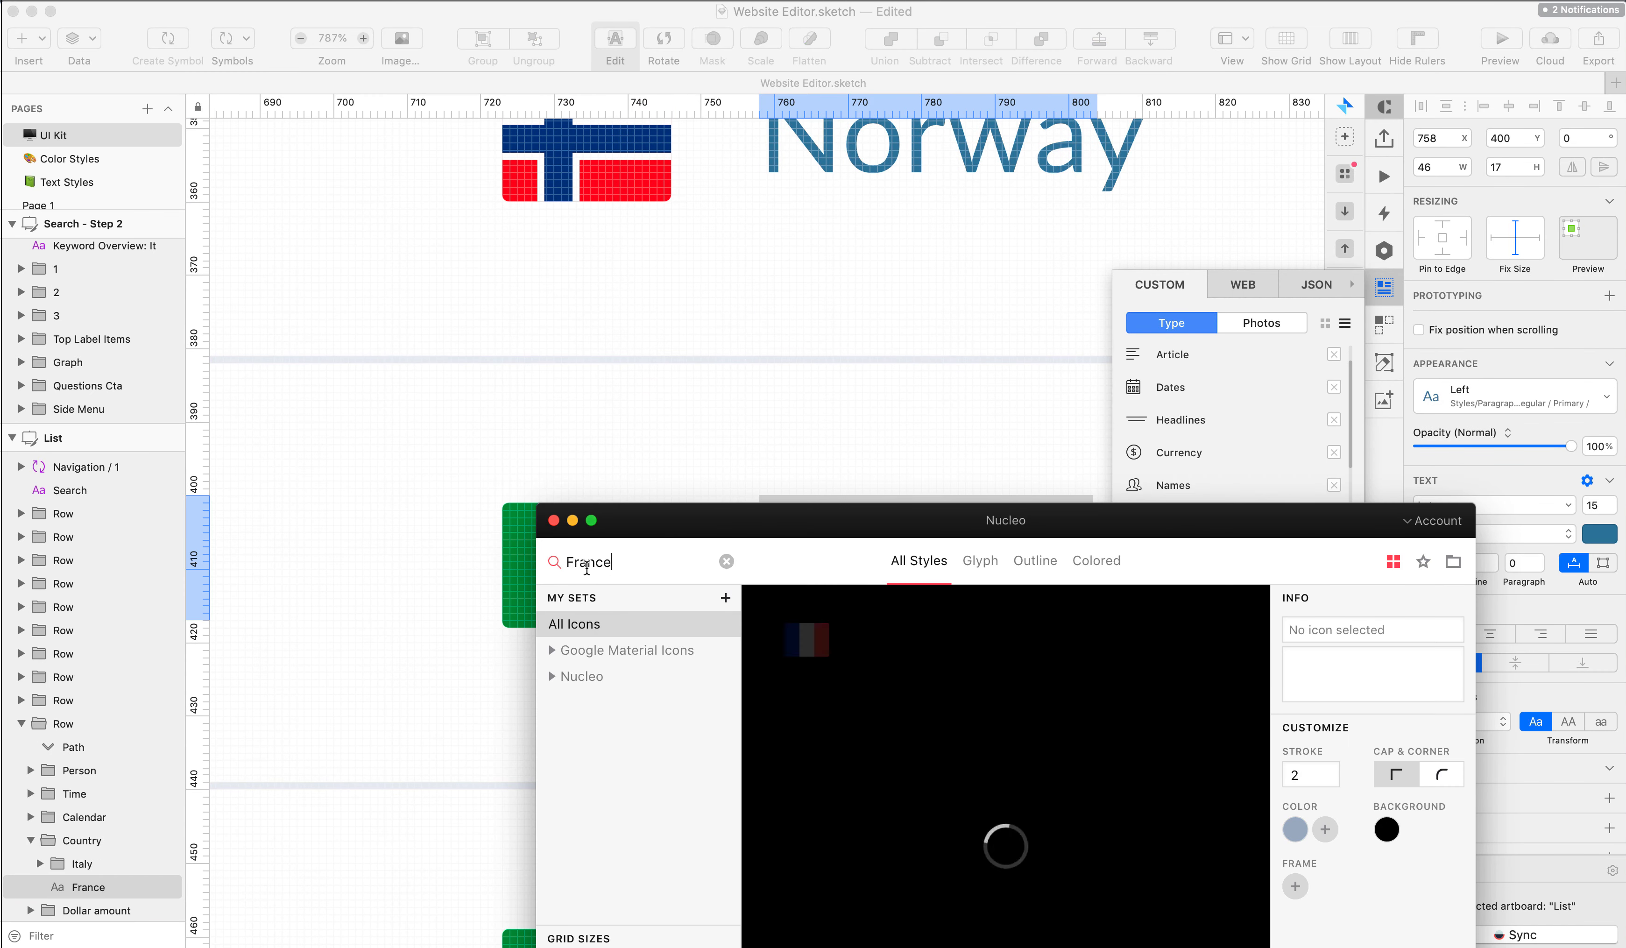
# - Place the France flag from Nucleo in the fifth row's Country group at X 743, Y 401, beside the Italian flag
pyautogui.press('super+Tab')
pyautogui.click(578, 555)
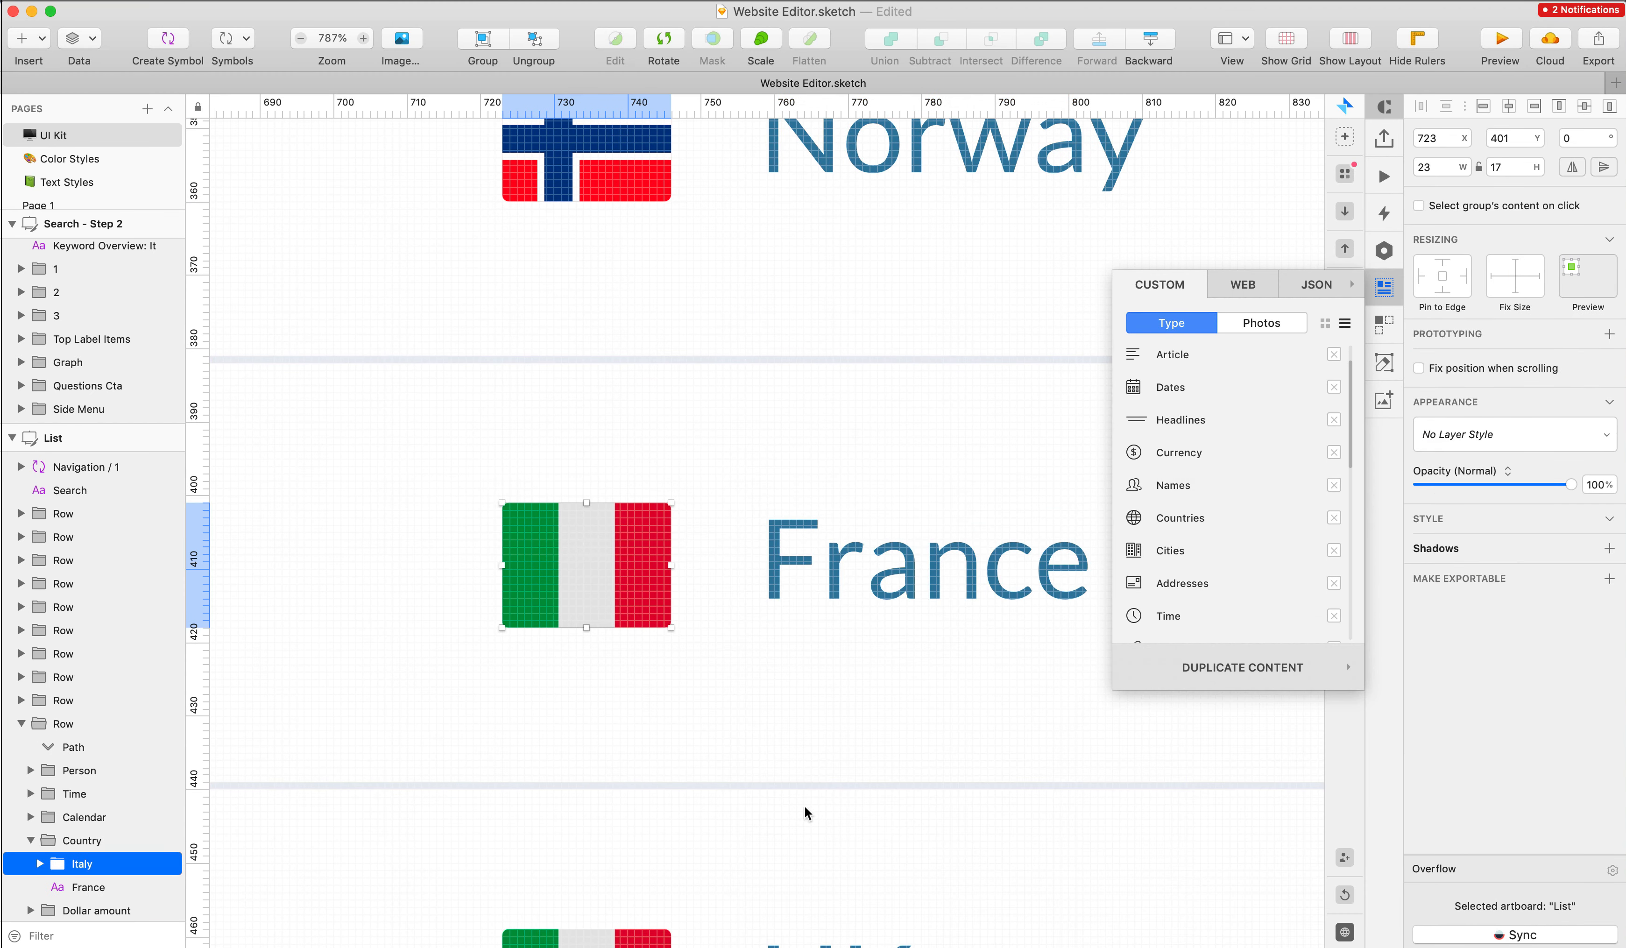
pyautogui.press('super+Tab')
pyautogui.moveTo(813, 630)
pyautogui.mouseDown()
pyautogui.moveTo(889, 463)
pyautogui.moveTo(846, 486)
pyautogui.moveTo(838, 610)
pyautogui.mouseUp()
# - Scale the French flag to 48%, making it 23 × 17 px
pyautogui.press('super+k')
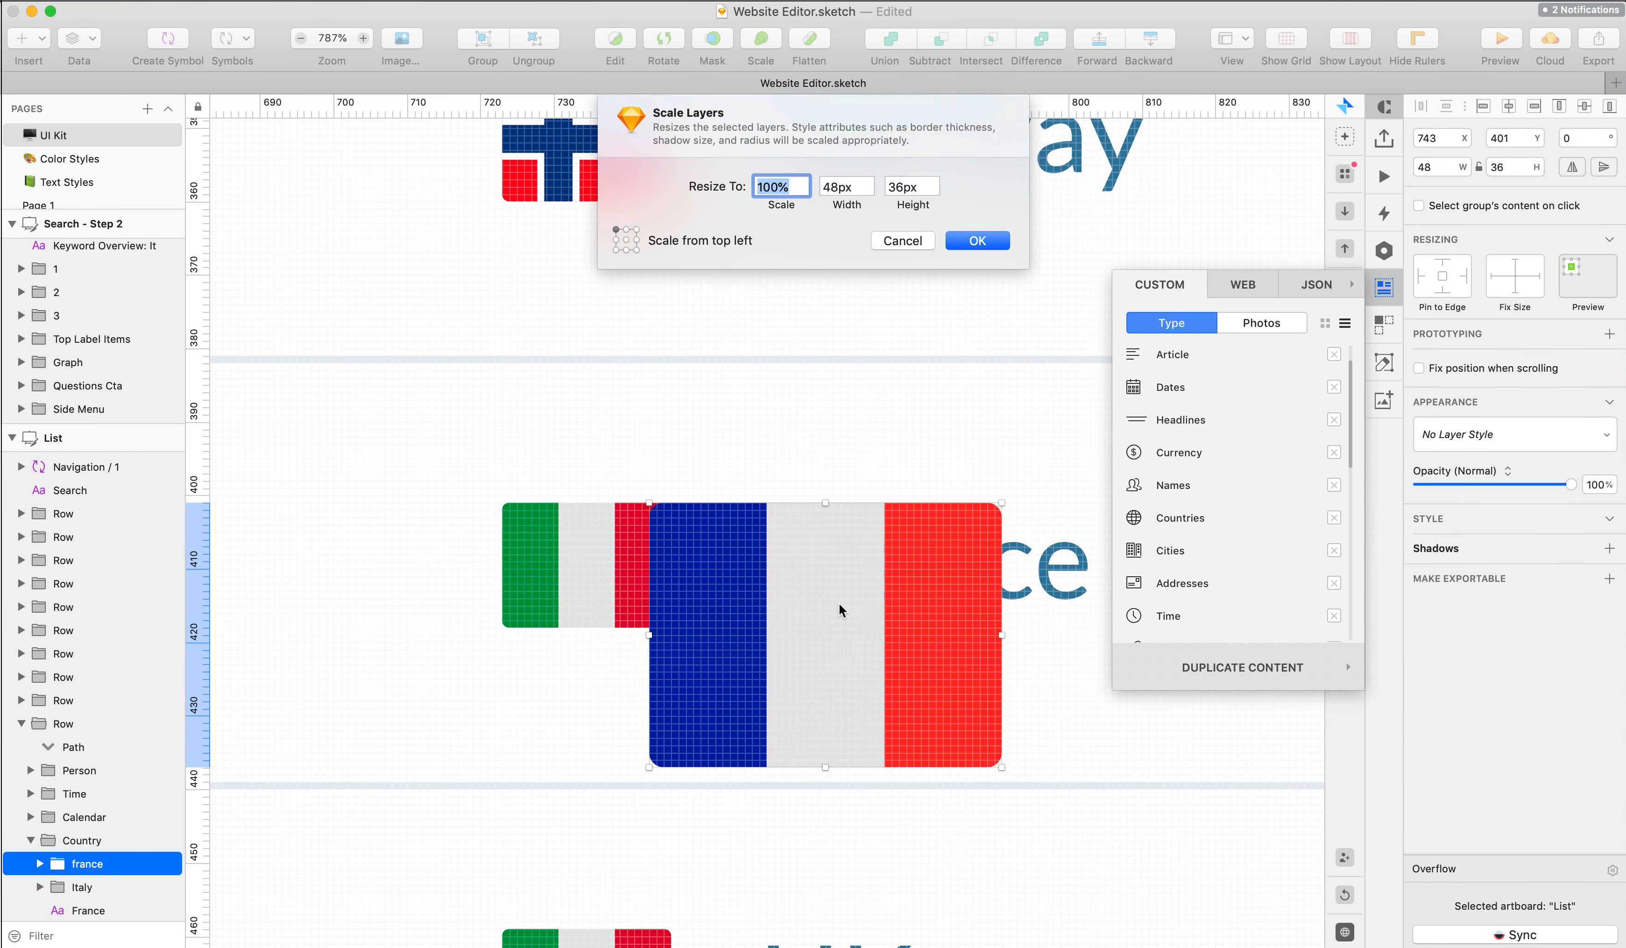
pyautogui.hotkey('shift', 'Down')
pyautogui.hotkey('shift', 'Down')
pyautogui.hotkey('shift', 'Down')
pyautogui.hotkey('shift', 'Down')
pyautogui.hotkey('shift', 'Down')
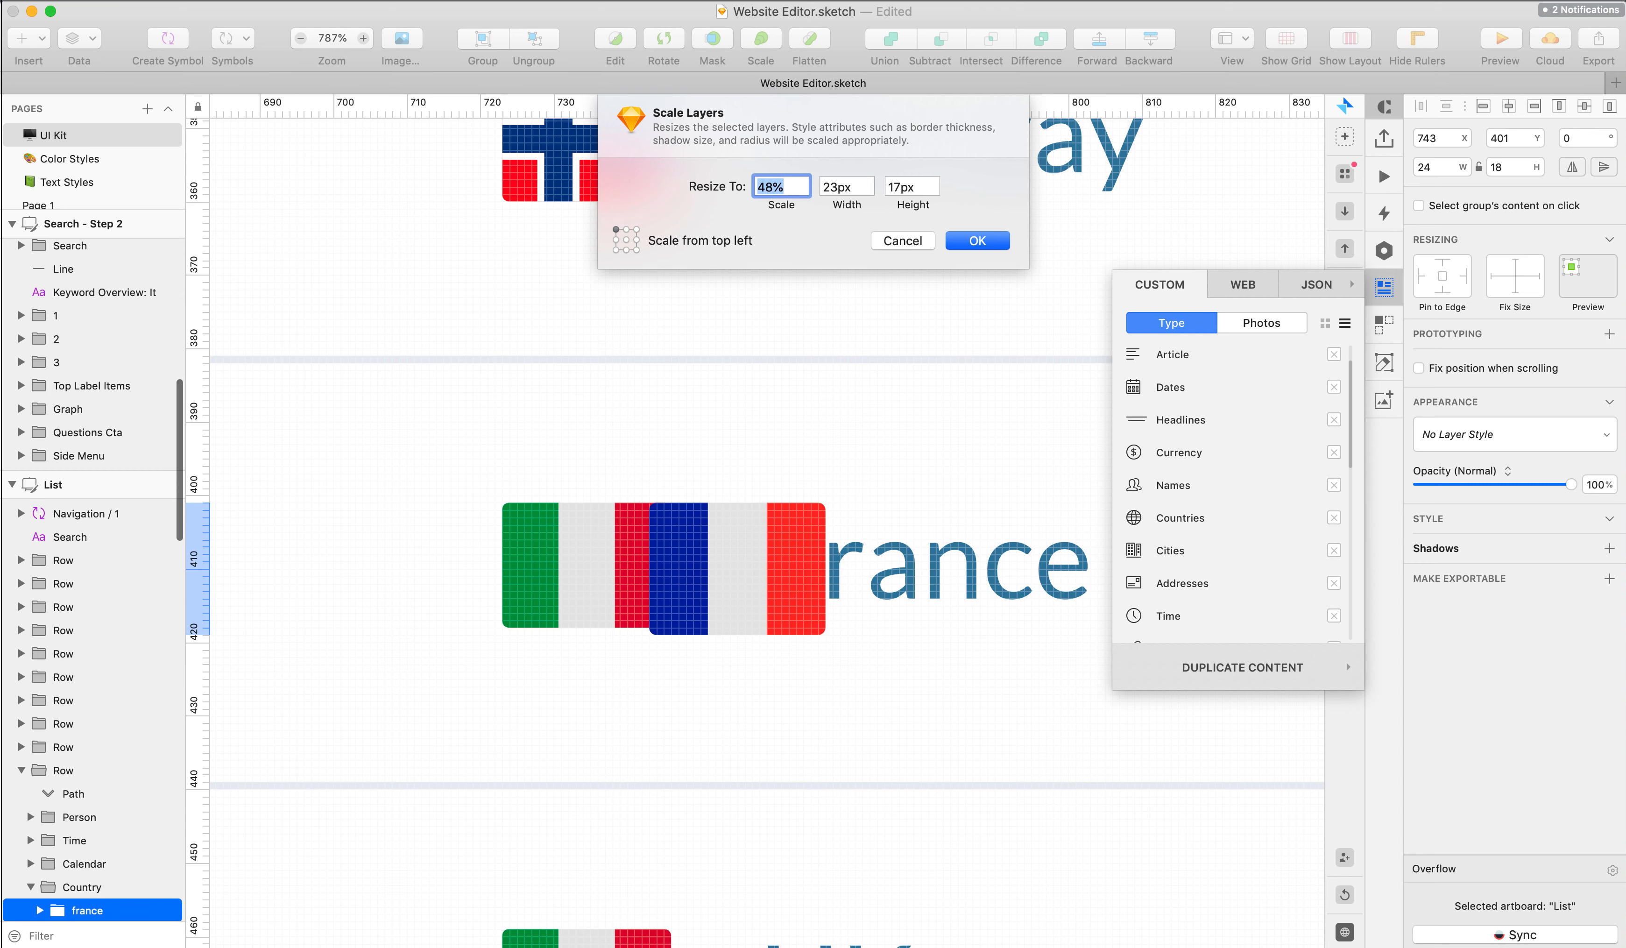
pyautogui.press('Return')
# - Shift the French flag to X 753 so that it clears the Italian flag
pyautogui.hotkey('shift', 'Left')
pyautogui.press('Left')
pyautogui.press('Left')
pyautogui.press('Left')
pyautogui.press('Left')
pyautogui.press('Left')
pyautogui.hotkey('shift', 'Right')
pyautogui.hotkey('shift', 'Right')
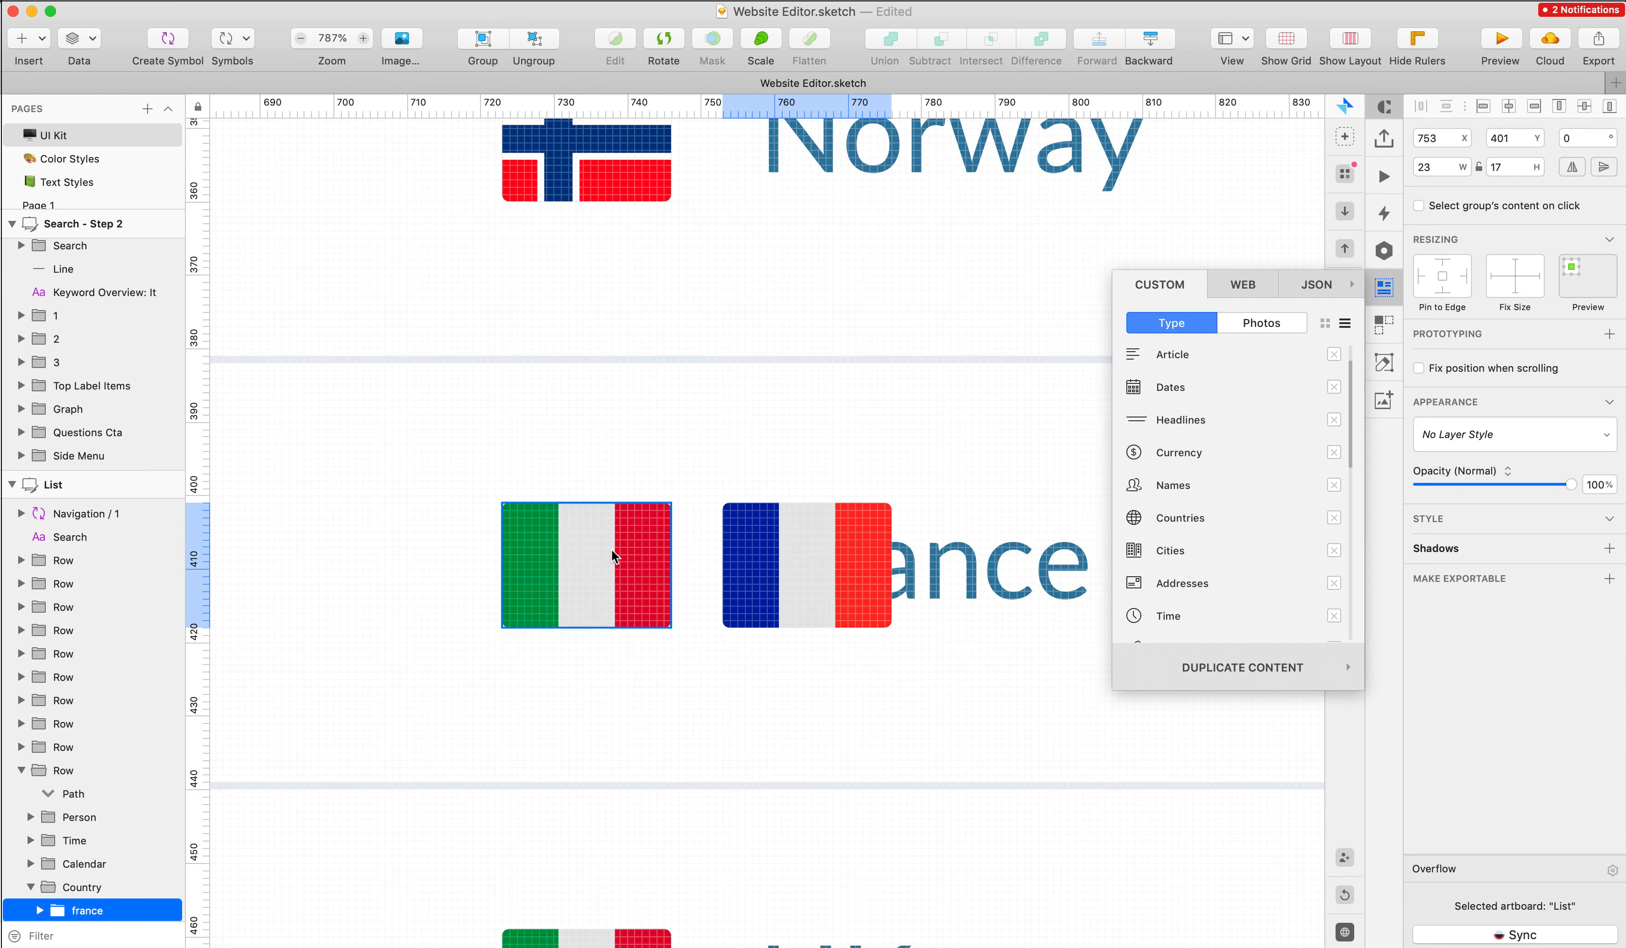
# - Delete the fifth row's Italian flag and move the French flag into its place at X 723
pyautogui.click(611, 549)
pyautogui.press('Delete')
pyautogui.click(735, 532)
pyautogui.hotkey('shift', 'Left')
pyautogui.hotkey('shift', 'Left')
pyautogui.hotkey('shift', 'Left')
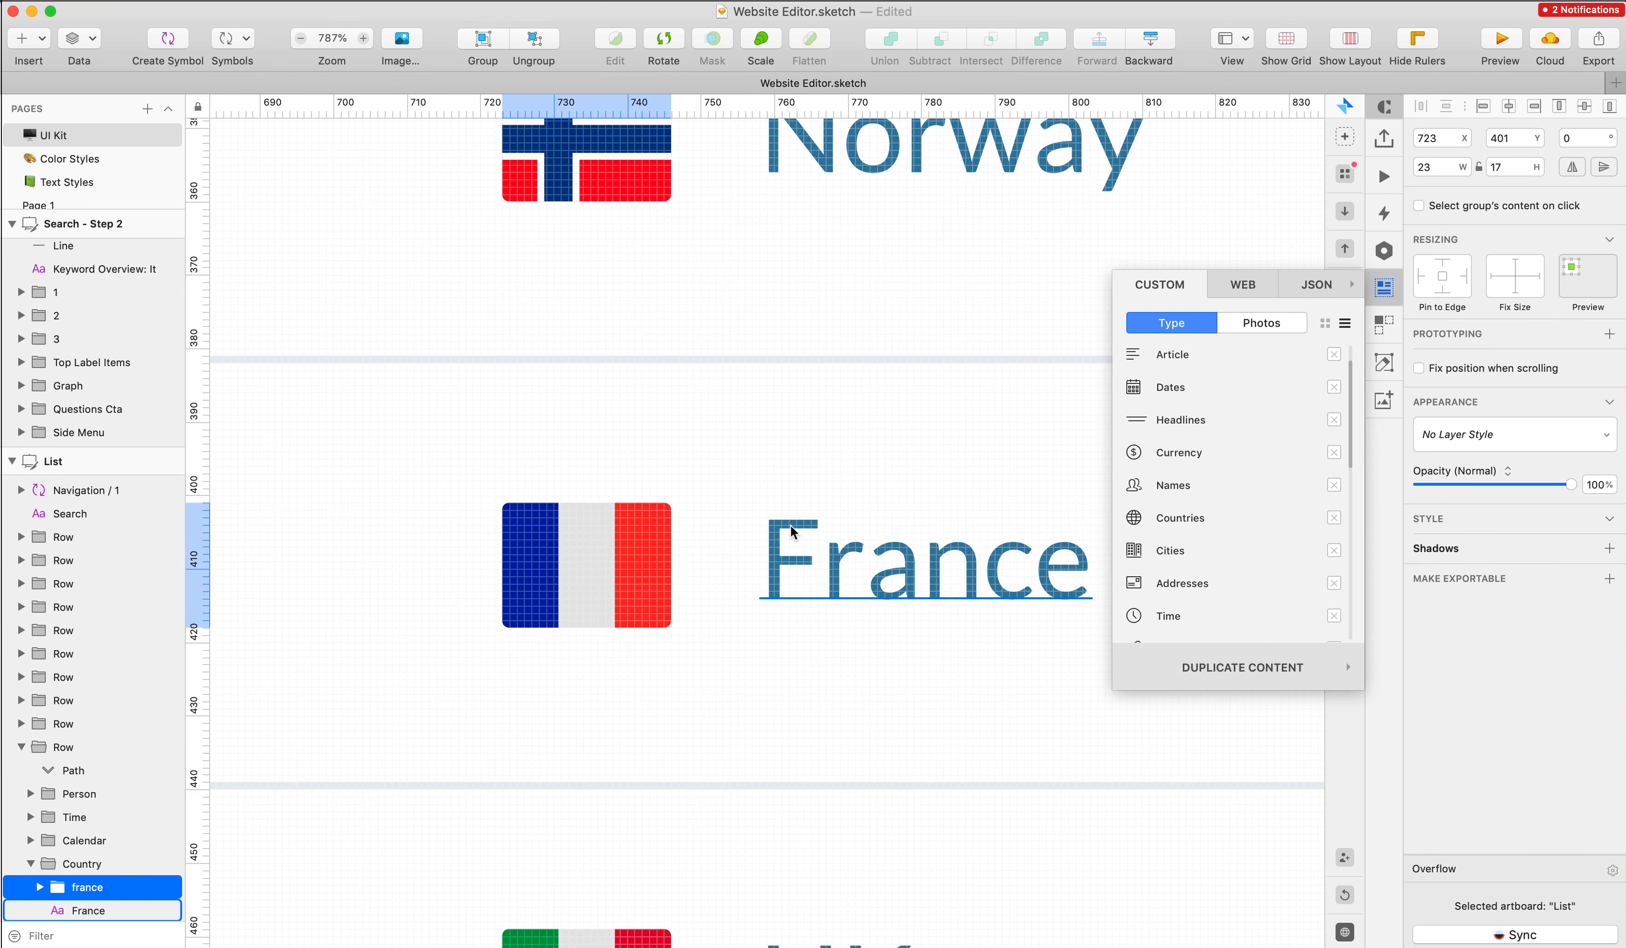
# - Search Nucleo for UK and place the UK flag in the sixth row's Country group at X 737, Y 459
pyautogui.scroll(-7, 790, 525)
pyautogui.press('super+Tab')
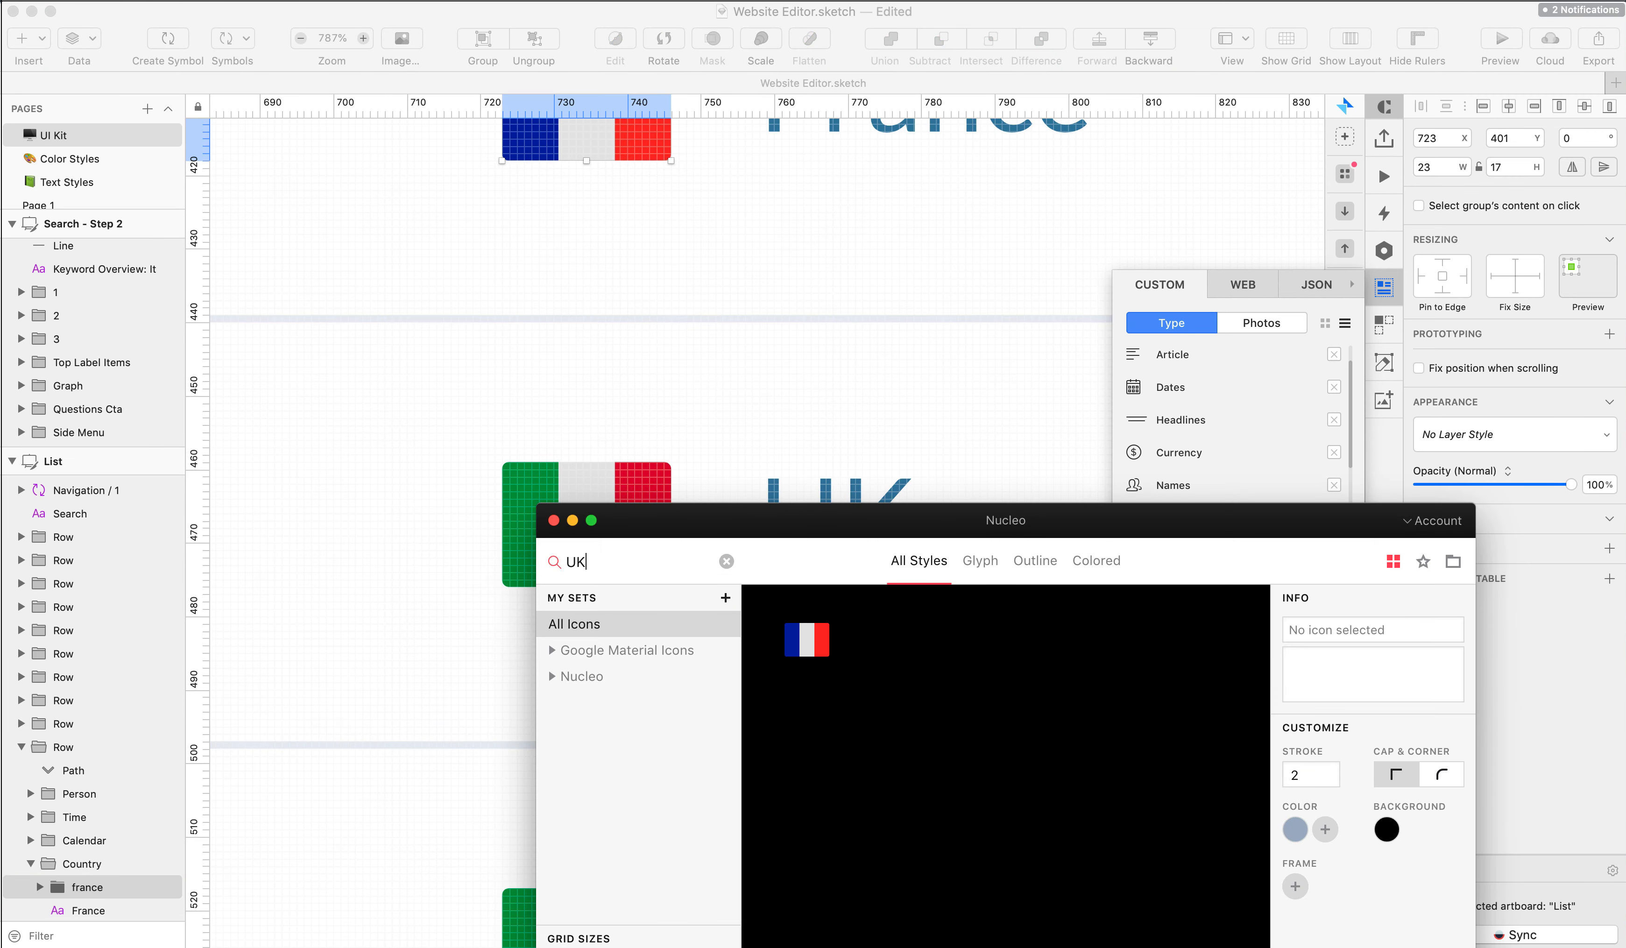
pyautogui.moveTo(810, 397)
pyautogui.mouseDown()
pyautogui.moveTo(823, 367)
pyautogui.moveTo(766, 465)
pyautogui.moveTo(738, 606)
pyautogui.mouseUp()
pyautogui.press('super+z')
pyautogui.click(598, 515)
pyautogui.press('super+v')
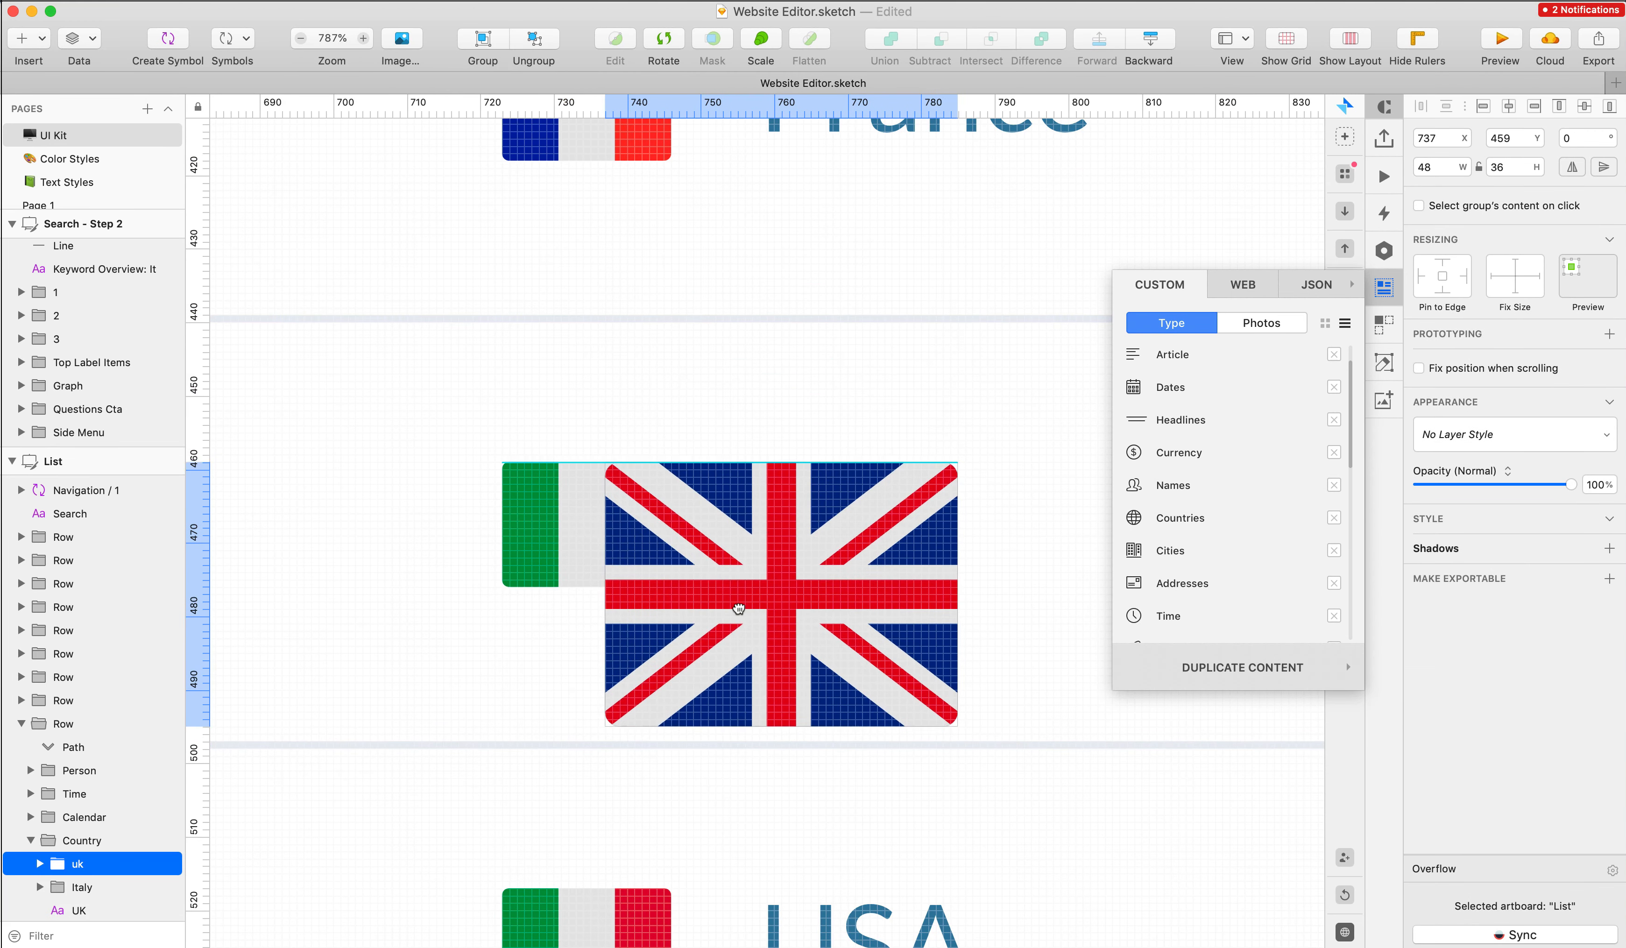
# - Scale the UK flag down to 23 × 17 px
pyautogui.press('super+k')
pyautogui.hotkey('shift', 'Down')
pyautogui.hotkey('shift', 'Down')
pyautogui.hotkey('shift', 'Down')
pyautogui.hotkey('shift', 'Down')
pyautogui.hotkey('shift', 'Down')
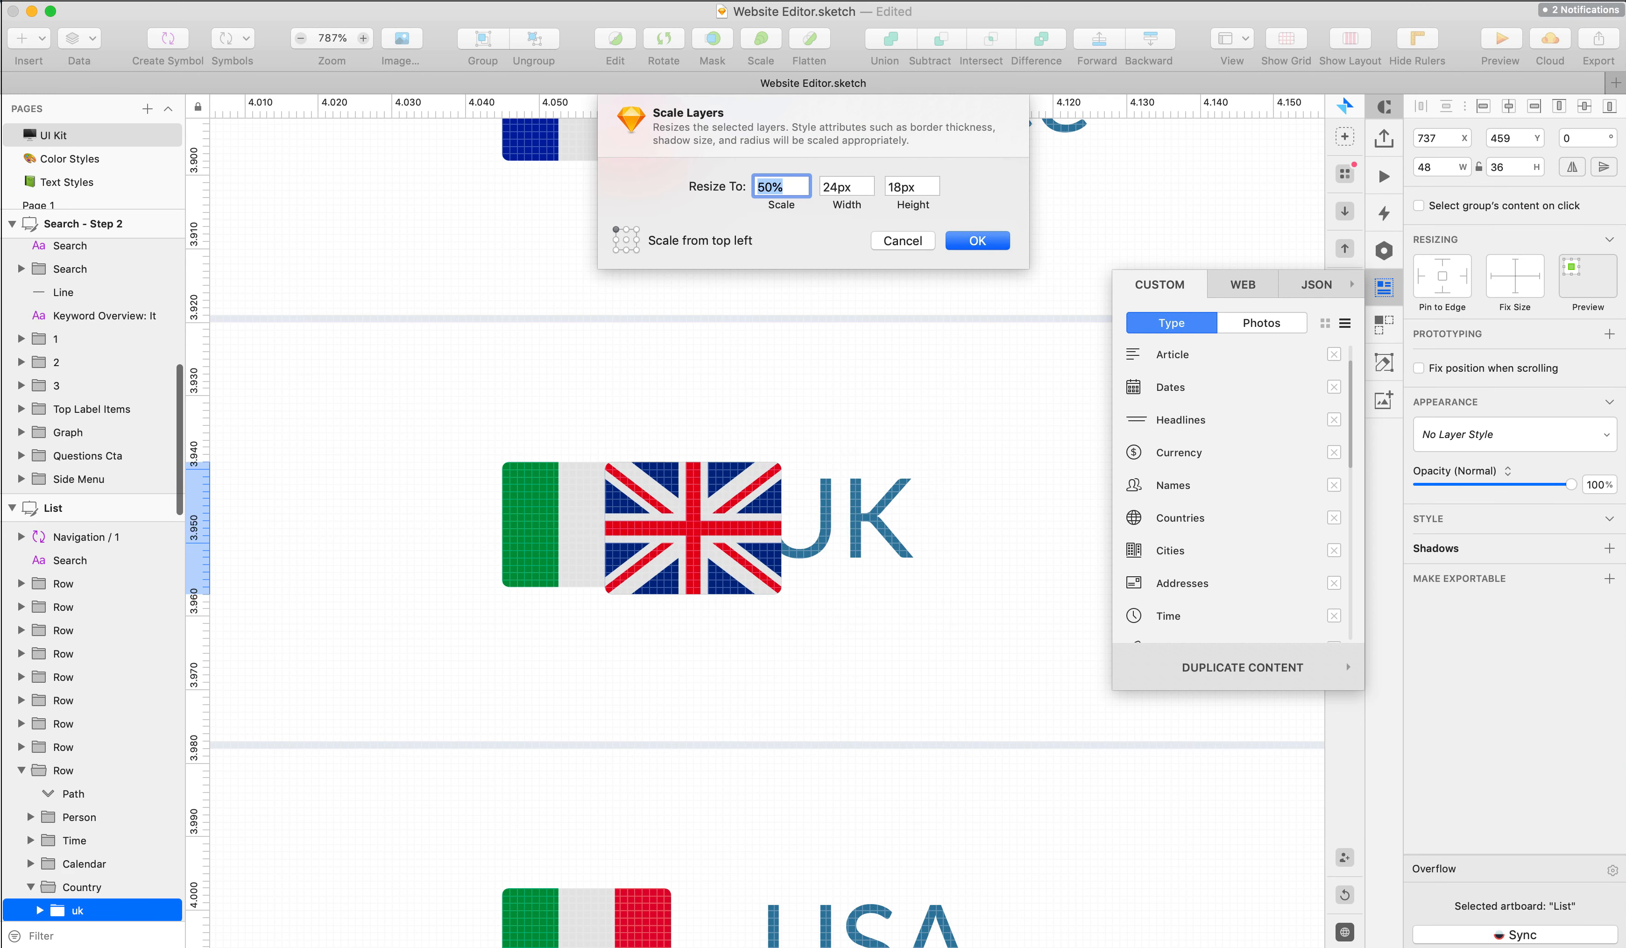
pyautogui.press('Down')
pyautogui.press('Return')
# - Shift the UK flag to X 753 so that it clears the Italian flag
pyautogui.hotkey('shift', 'Left')
pyautogui.press('Left')
pyautogui.press('Left')
pyautogui.press('Left')
pyautogui.press('Left')
pyautogui.hotkey('shift', 'Right')
pyautogui.hotkey('shift', 'Right')
pyautogui.hotkey('shift', 'Right')
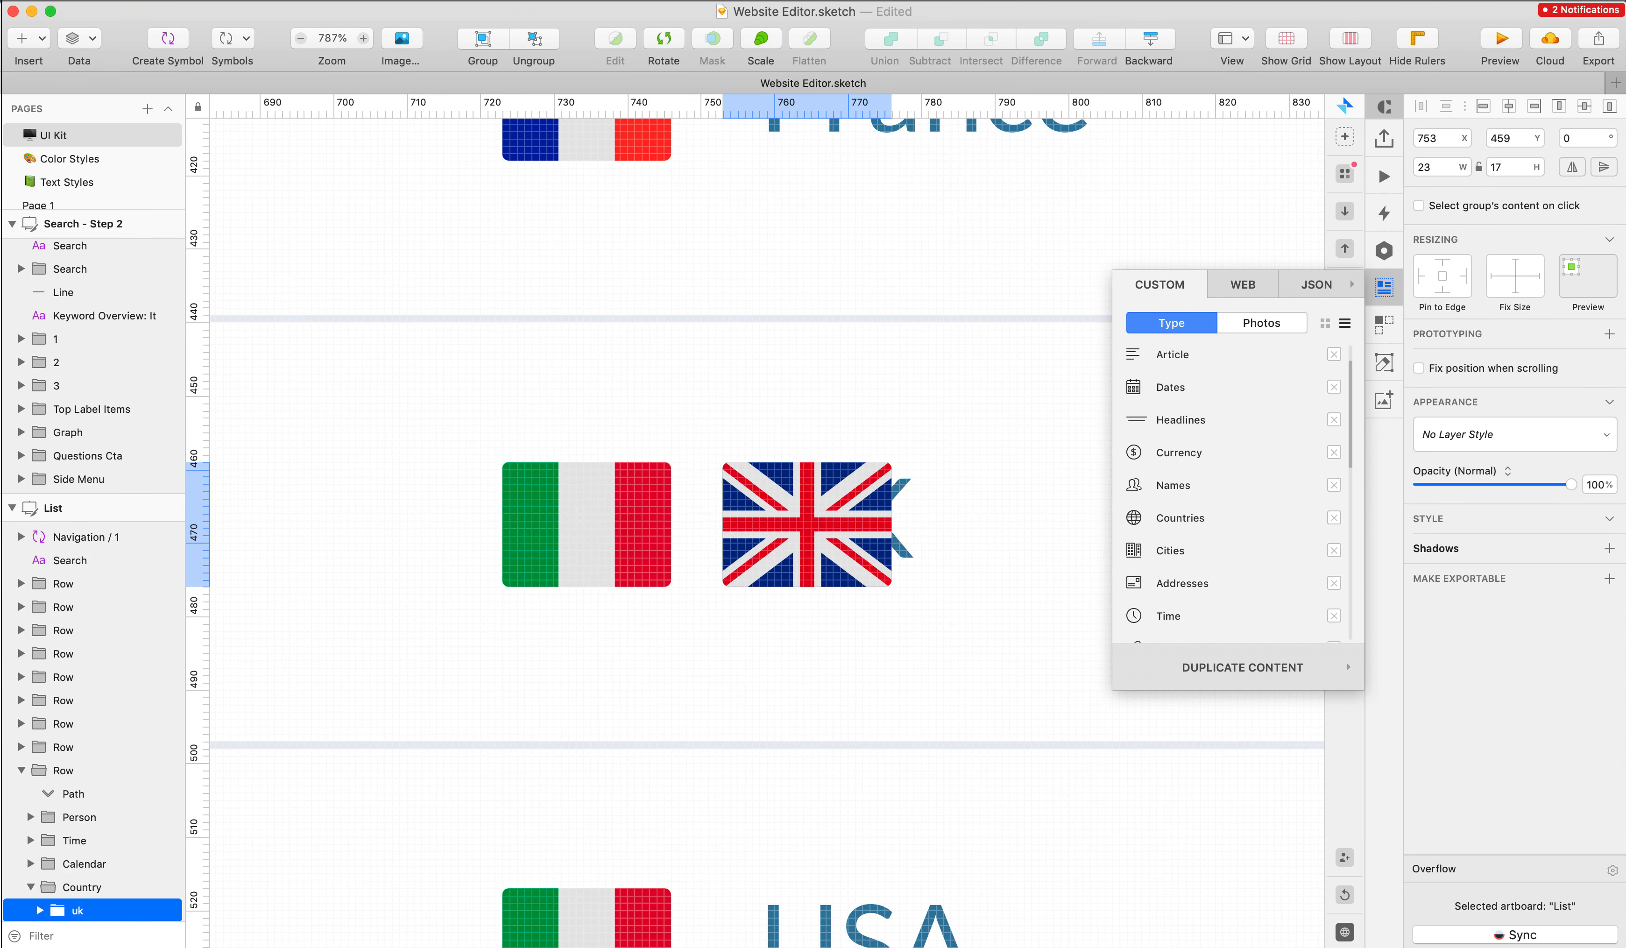
# - Delete the sixth row's Italian flag and move the UK flag into its place
pyautogui.click(549, 505)
pyautogui.press('BackSpace')
pyautogui.click(860, 501)
pyautogui.hotkey('shift', 'Left')
pyautogui.hotkey('shift', 'Left')
pyautogui.hotkey('shift', 'Left')
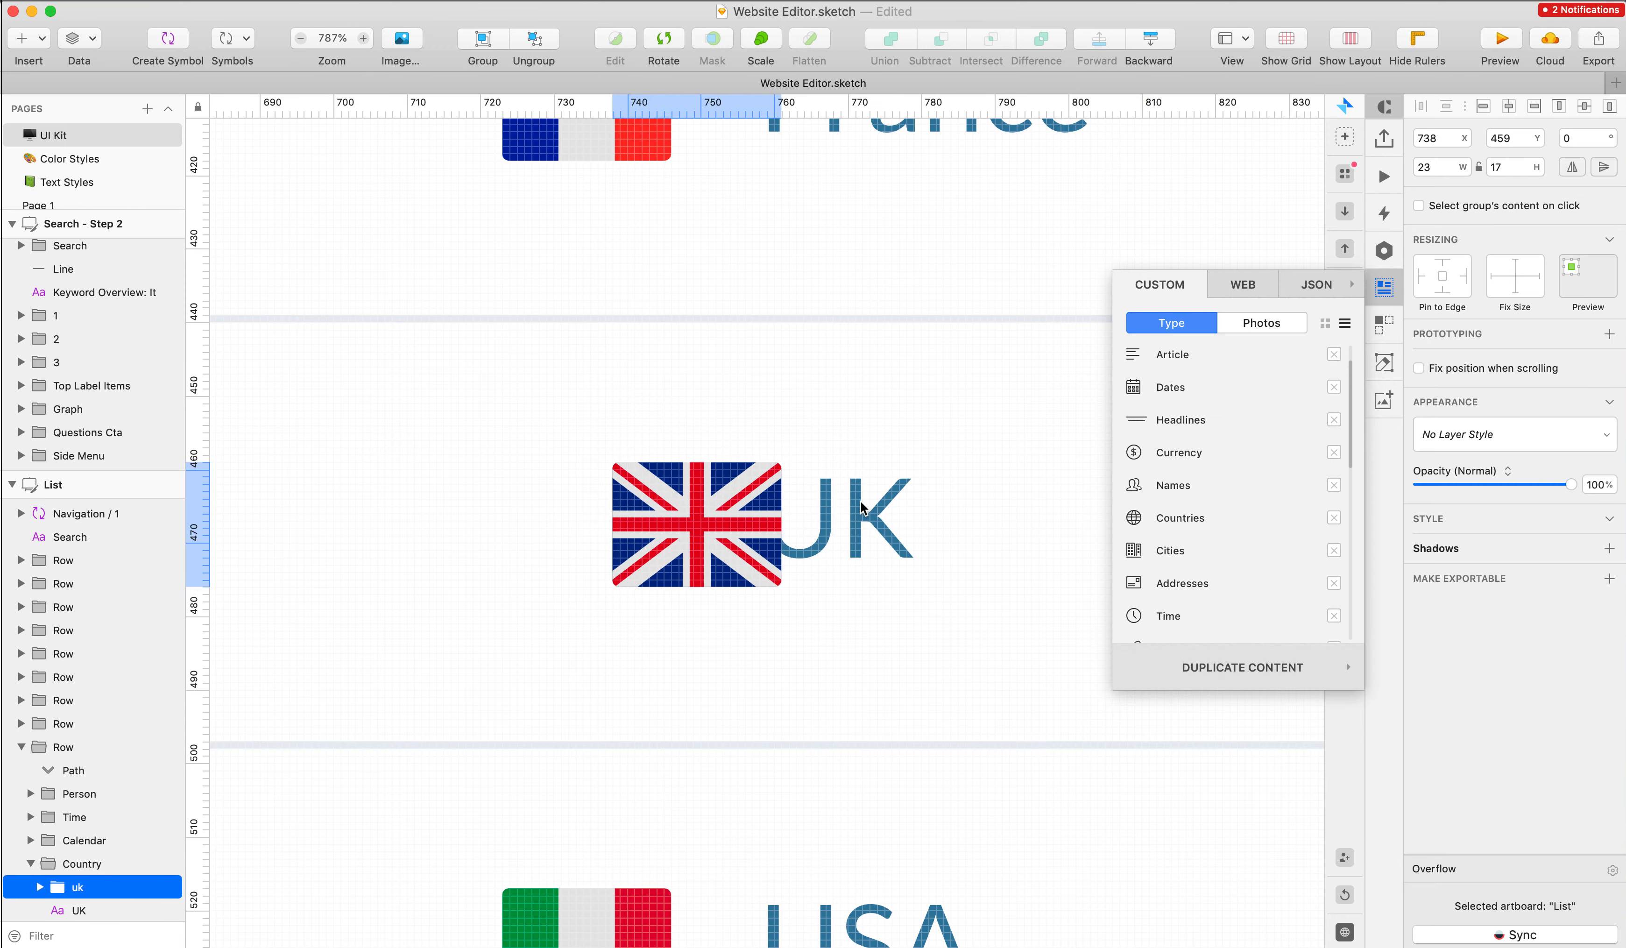
# - Select the Italian flag in the seventh row's Country group and search Nucleo for USA
pyautogui.scroll(-5, 860, 501)
pyautogui.scroll(-4, 859, 501)
pyautogui.press('super+Tab')
pyautogui.click(829, 406)
pyautogui.doubleClick(572, 377)
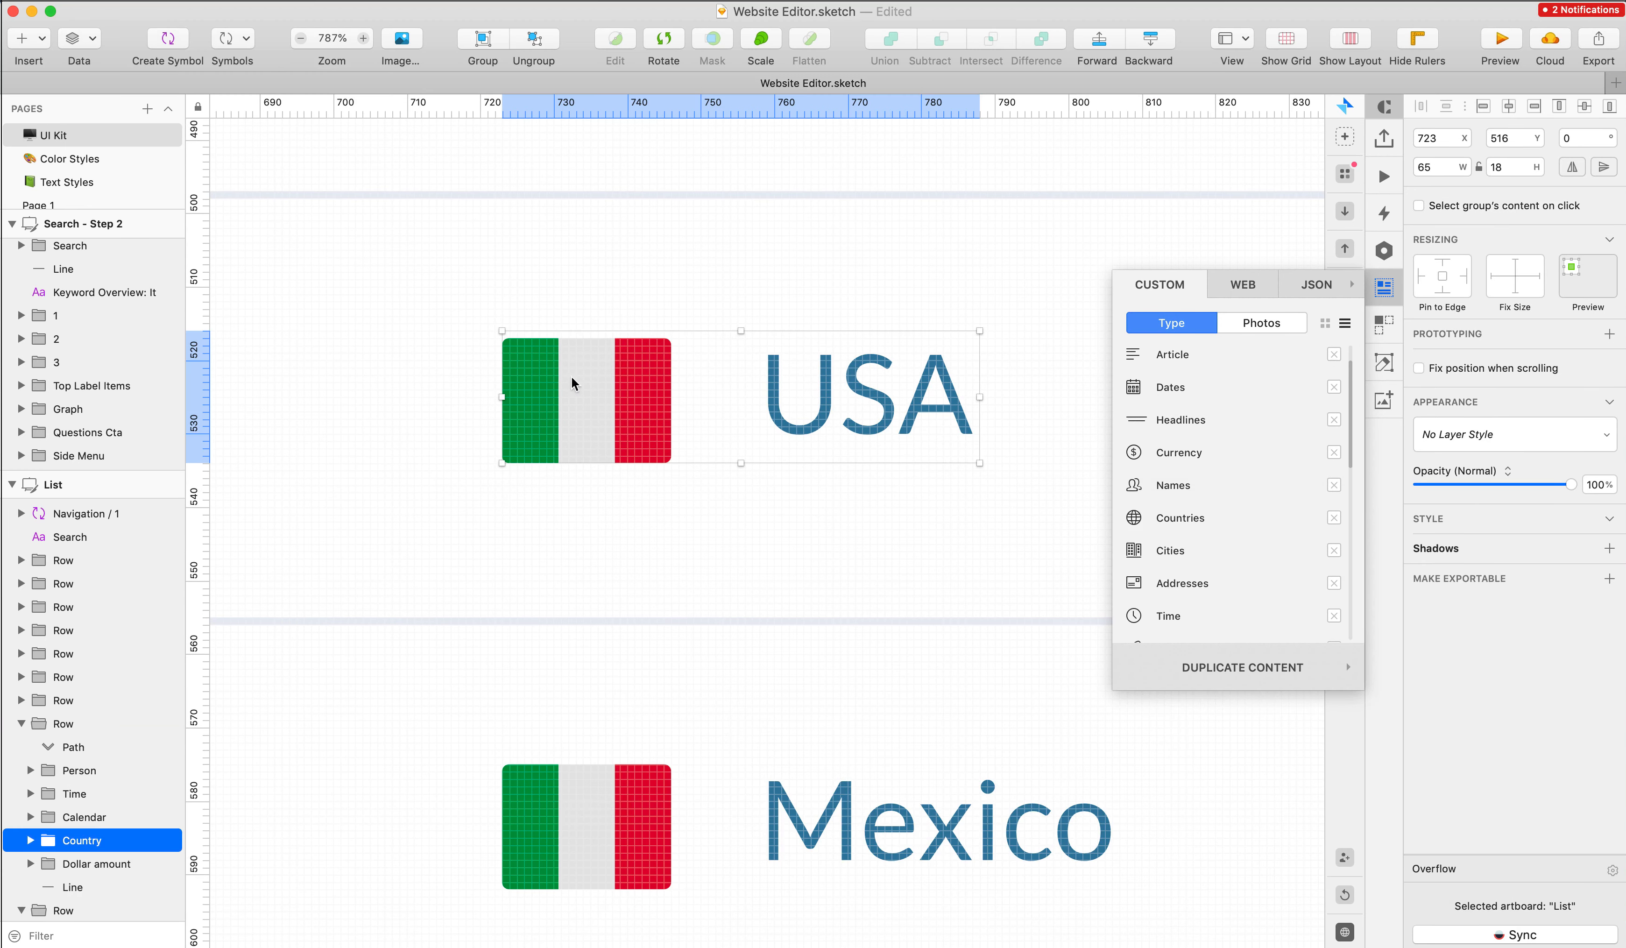
pyautogui.doubleClick(572, 377)
pyautogui.press('super+Tab')
pyautogui.press('BackSpace')
pyautogui.write('SA')
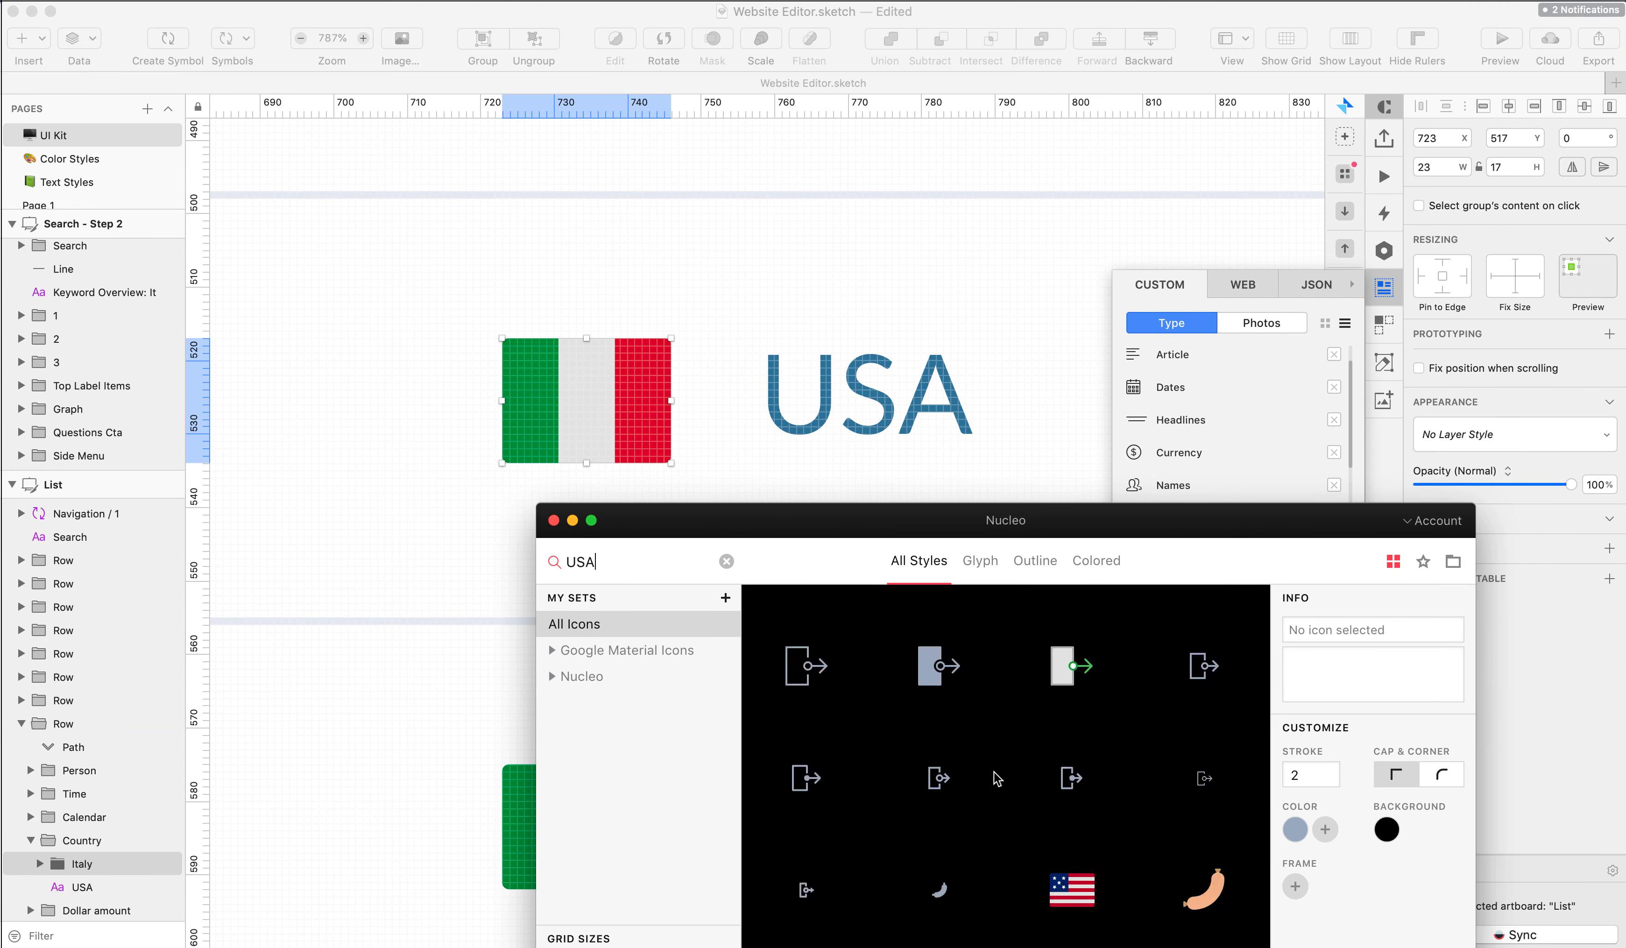
# - Place the USA flag in the seventh row's Country group at X 747, Y 517 and scale it to 47%, 23 × 17 px
pyautogui.moveTo(1072, 716)
pyautogui.mouseDown()
pyautogui.moveTo(898, 382)
pyautogui.moveTo(833, 421)
pyautogui.mouseUp()
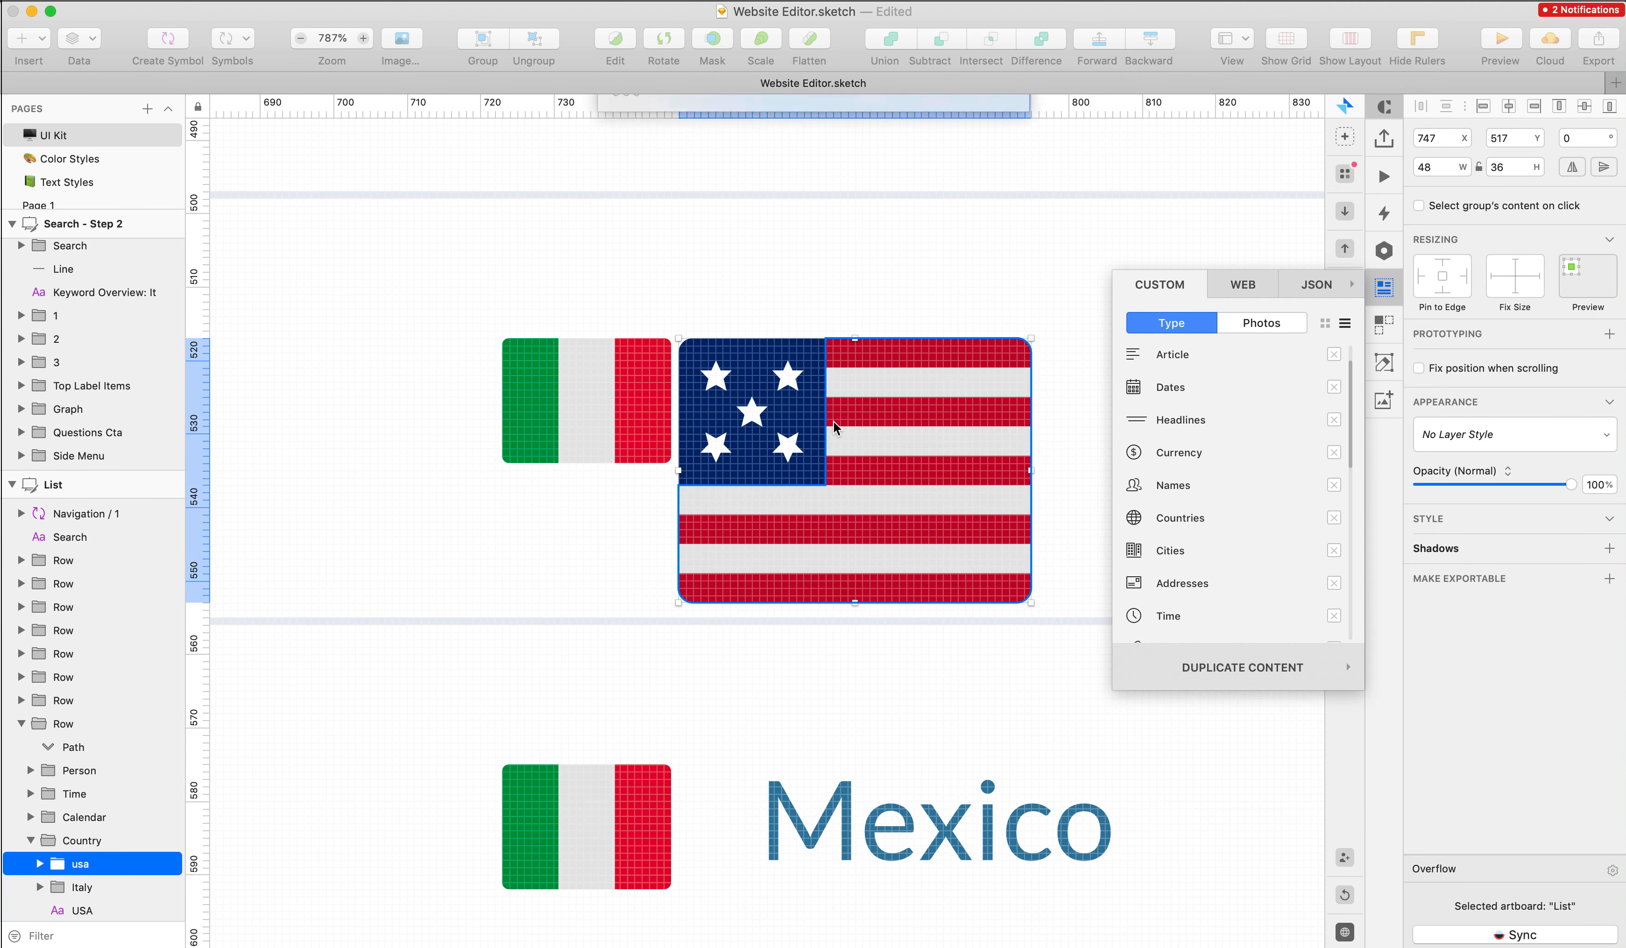
pyautogui.press('super+k')
pyautogui.write('60')
pyautogui.hotkey('shift', 'Down')
pyautogui.press('Down')
pyautogui.press('Down')
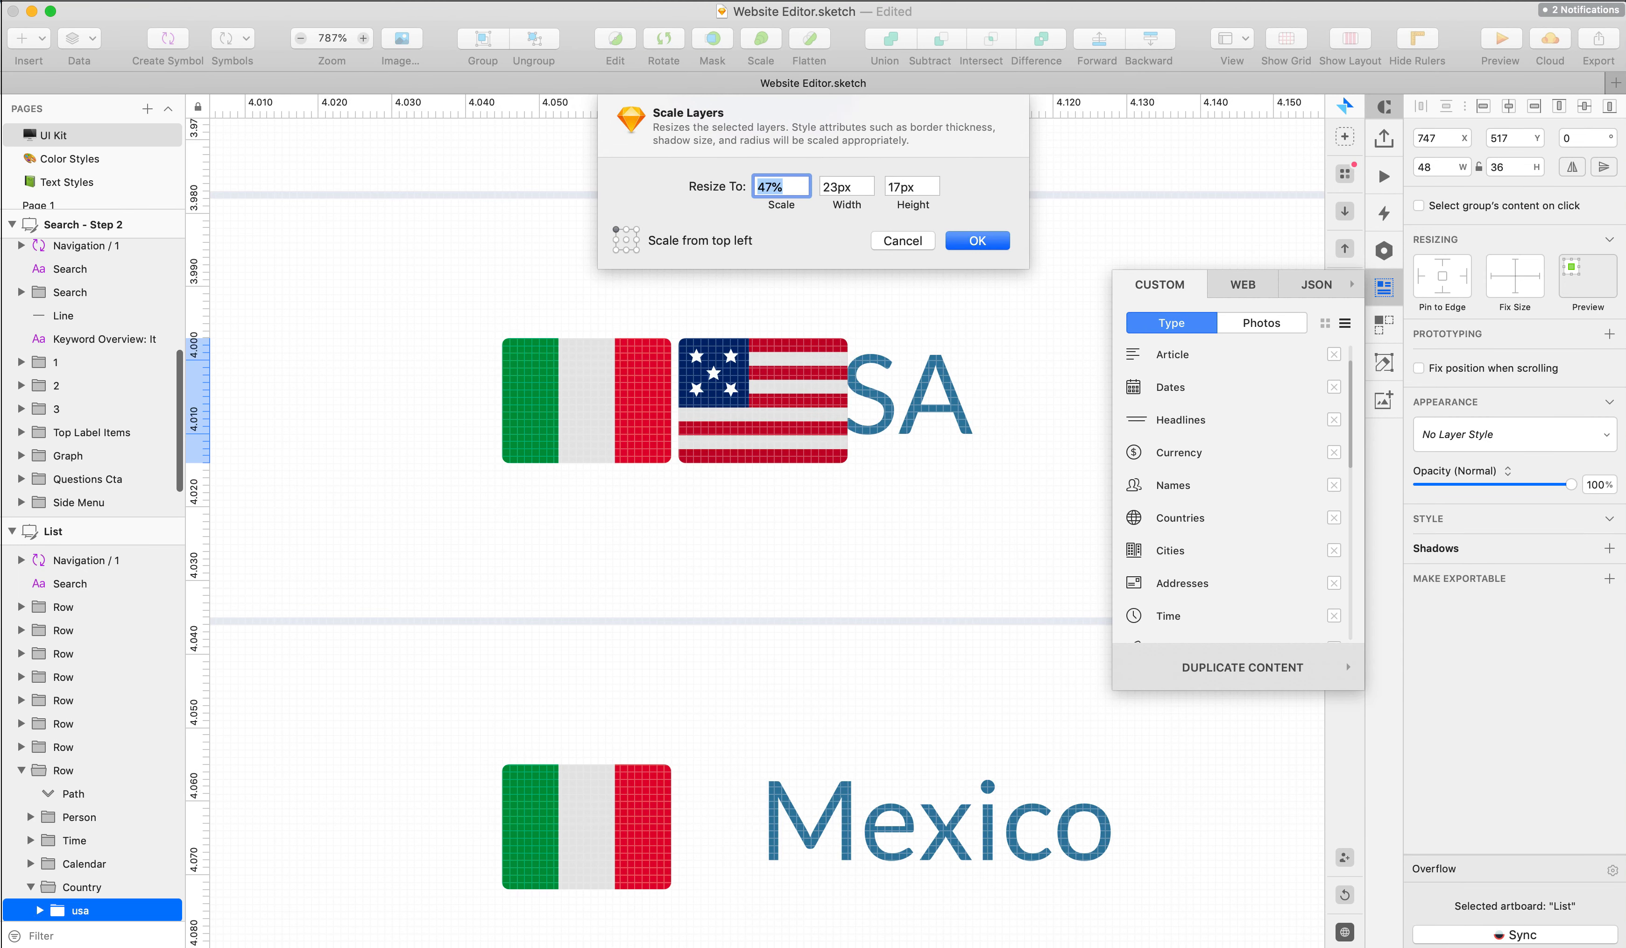
pyautogui.press('Return')
# - Shift the USA flag to X 753 so that it clears the Italian flag
pyautogui.hotkey('shift', 'Left')
pyautogui.hotkey('shift', 'Left')
pyautogui.press('Right')
pyautogui.press('Right')
pyautogui.press('Right')
pyautogui.press('Right')
pyautogui.press('Right')
pyautogui.press('Right')
pyautogui.hotkey('shift', 'Right')
pyautogui.hotkey('shift', 'Right')
pyautogui.hotkey('shift', 'Right')
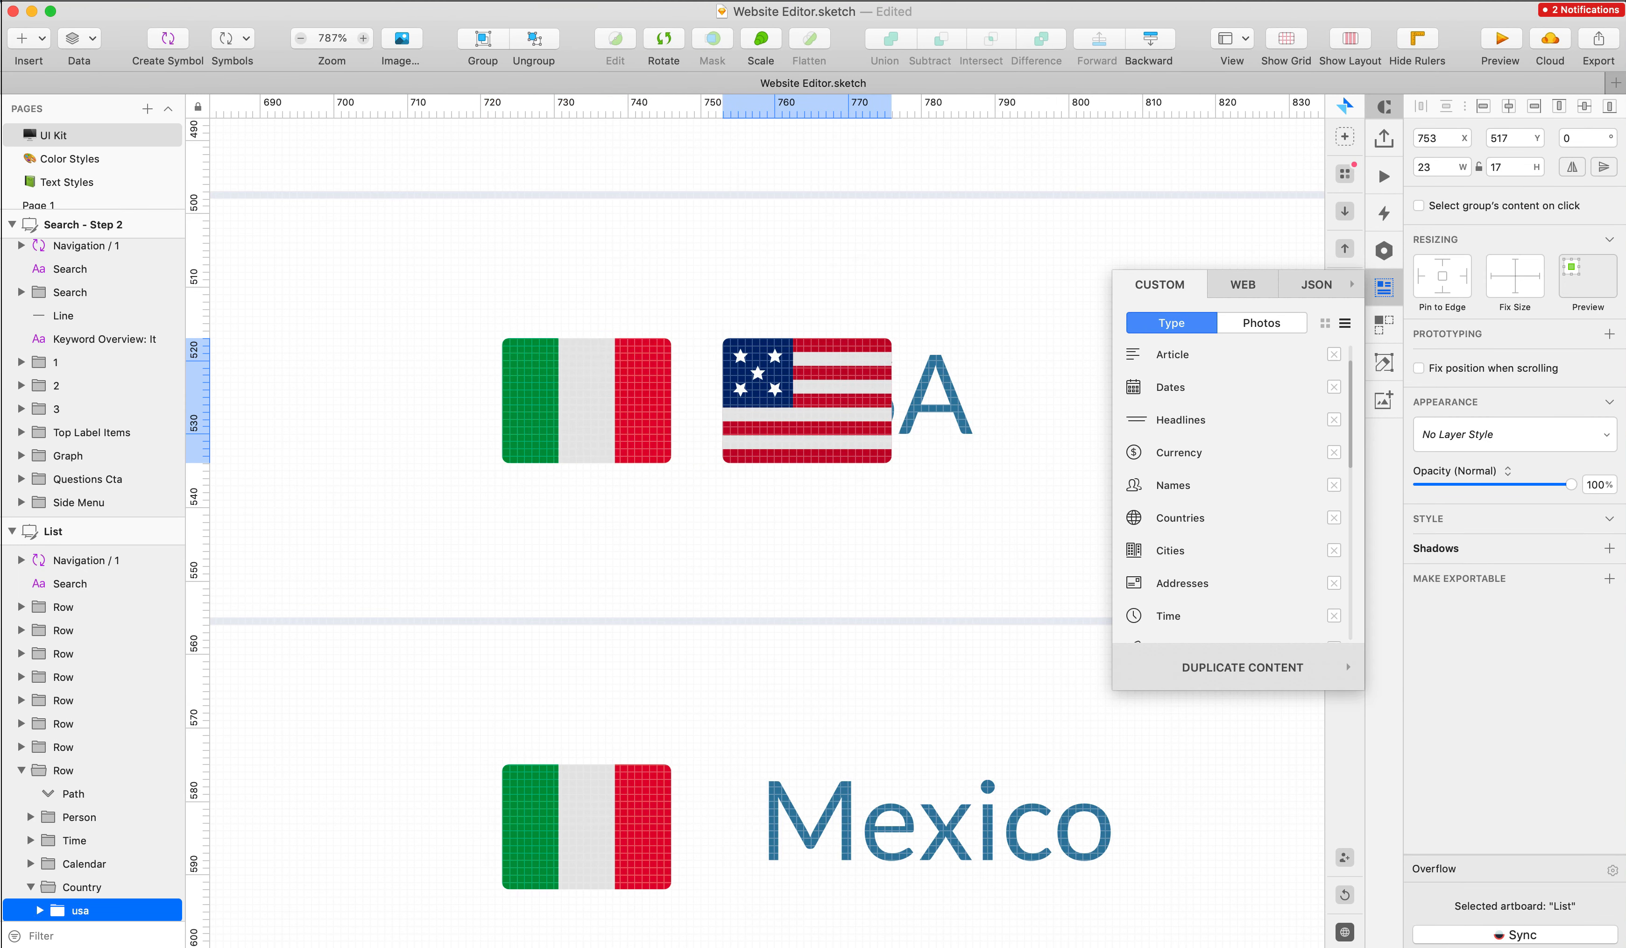
# - Delete the seventh row's Italian flag and move the USA flag into its place at X 723
pyautogui.click(605, 415)
pyautogui.press('Delete')
pyautogui.click(762, 381)
pyautogui.doubleClick(762, 381)
pyautogui.doubleClick(762, 382)
pyautogui.hotkey('shift', 'Left')
pyautogui.hotkey('shift', 'Left')
pyautogui.hotkey('shift', 'Left')
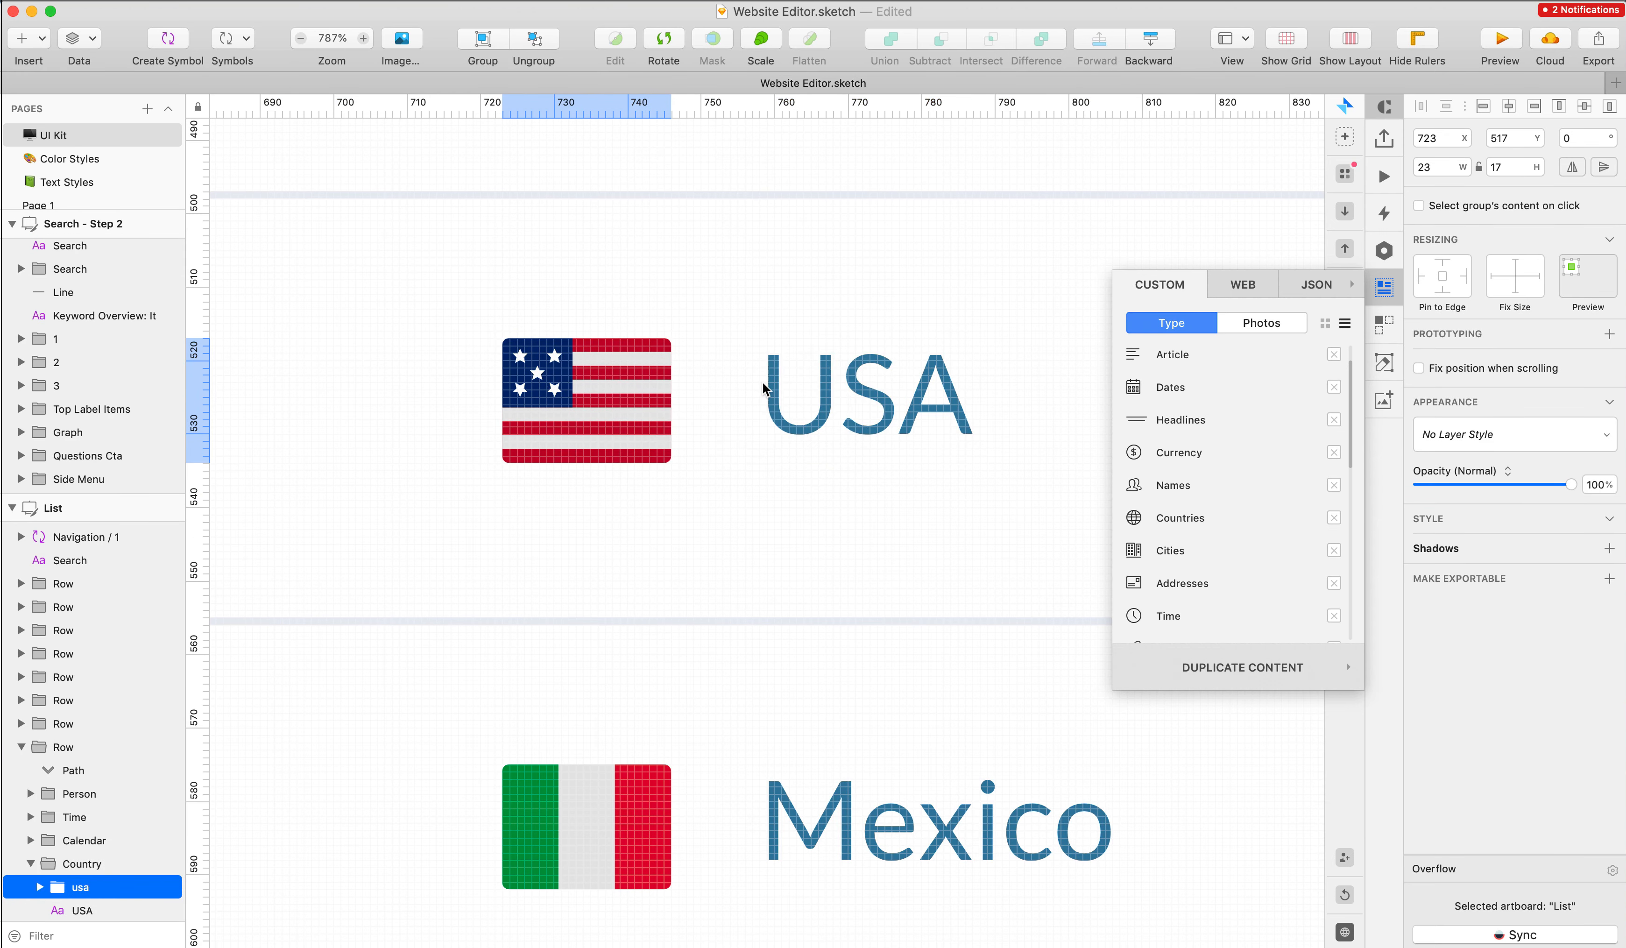
# - Search Nucleo for Mexico and place the Mexican flag beside the eighth row's Italian flag at X 743, Y 575
pyautogui.scroll(-4, 762, 381)
pyautogui.press('super+Tab')
pyautogui.write('Mexico')
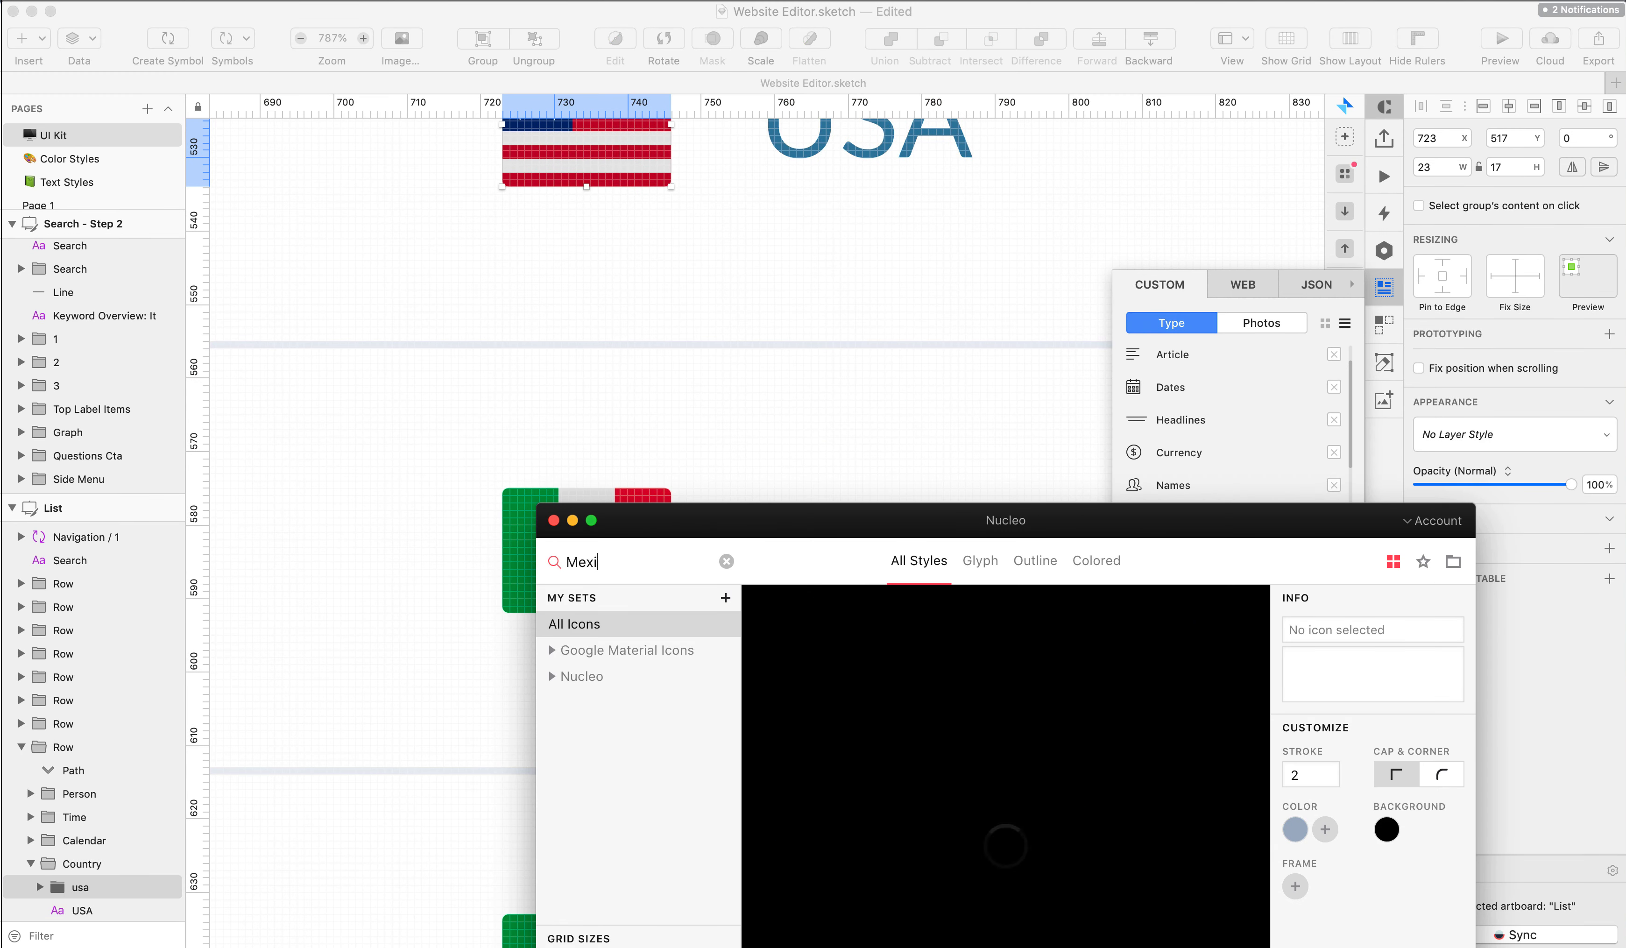
pyautogui.moveTo(709, 378); pyautogui.dragTo(730, 528)
pyautogui.click(765, 367)
pyautogui.click(793, 393)
pyautogui.doubleClick(722, 399)
# - Scale the Mexican flag down to 23 × 17 px
pyautogui.press('super+k')
pyautogui.hotkey('shift', 'Down')
pyautogui.hotkey('shift', 'Down')
pyautogui.hotkey('shift', 'Down')
pyautogui.hotkey('shift', 'Down')
pyautogui.hotkey('shift', 'Down')
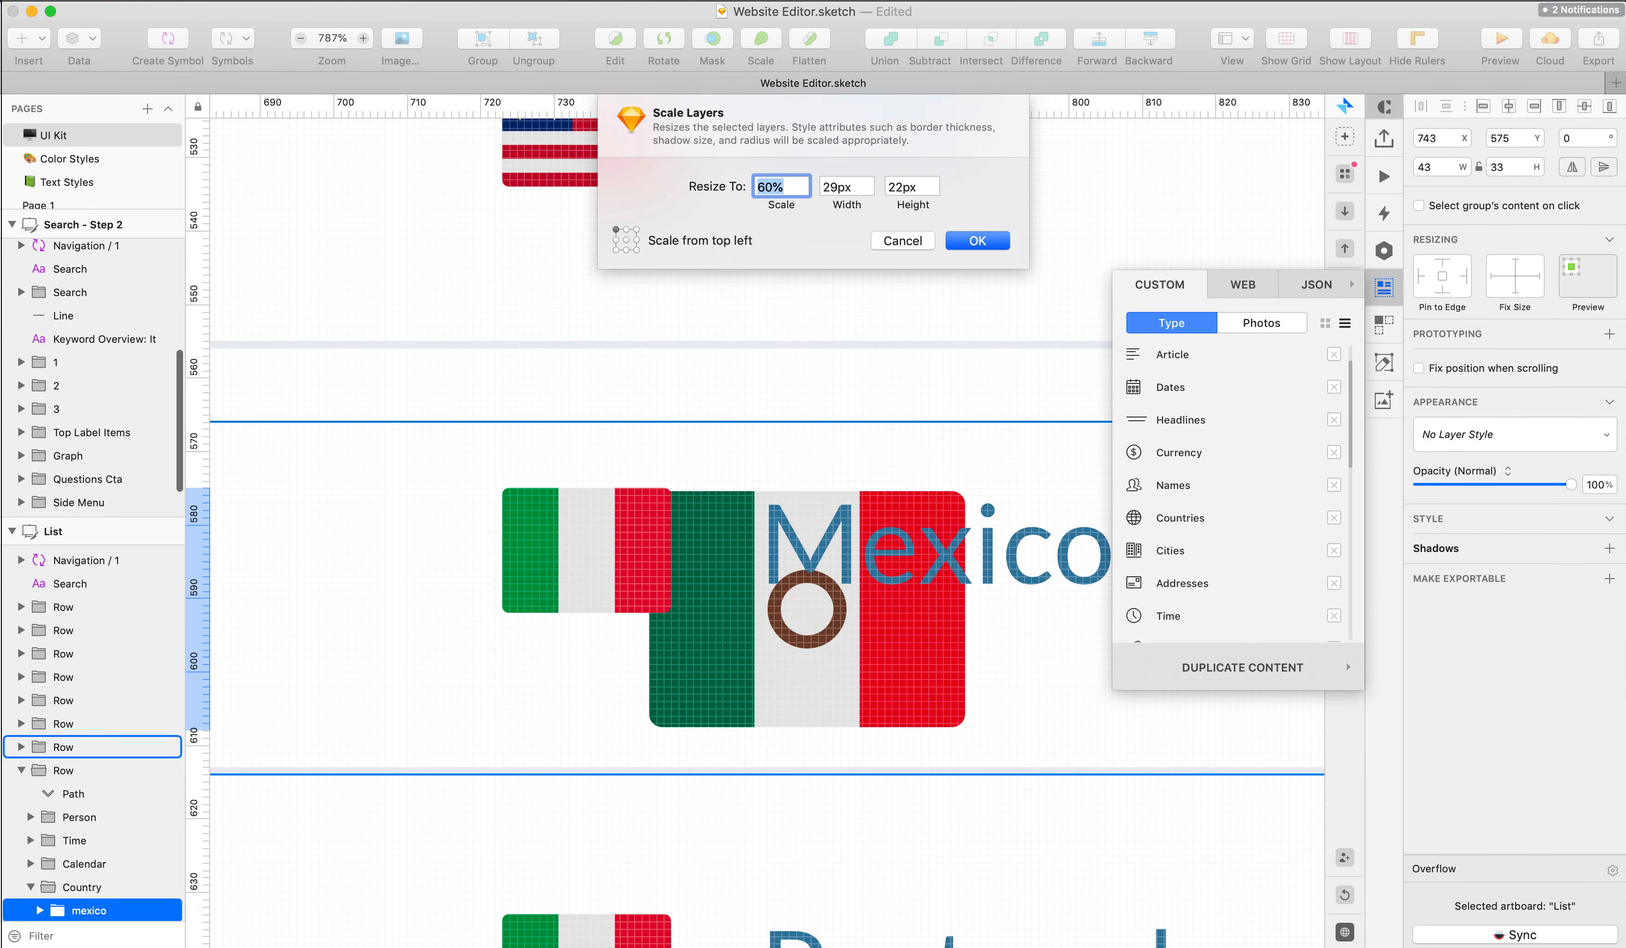
pyautogui.press('Down')
pyautogui.press('Down')
pyautogui.press('Down')
pyautogui.press('Return')
# - Transfer the Mexican flag into the eighth row's Country group, replacing the Italian flag at X 723
pyautogui.scroll(1, 483, 650)
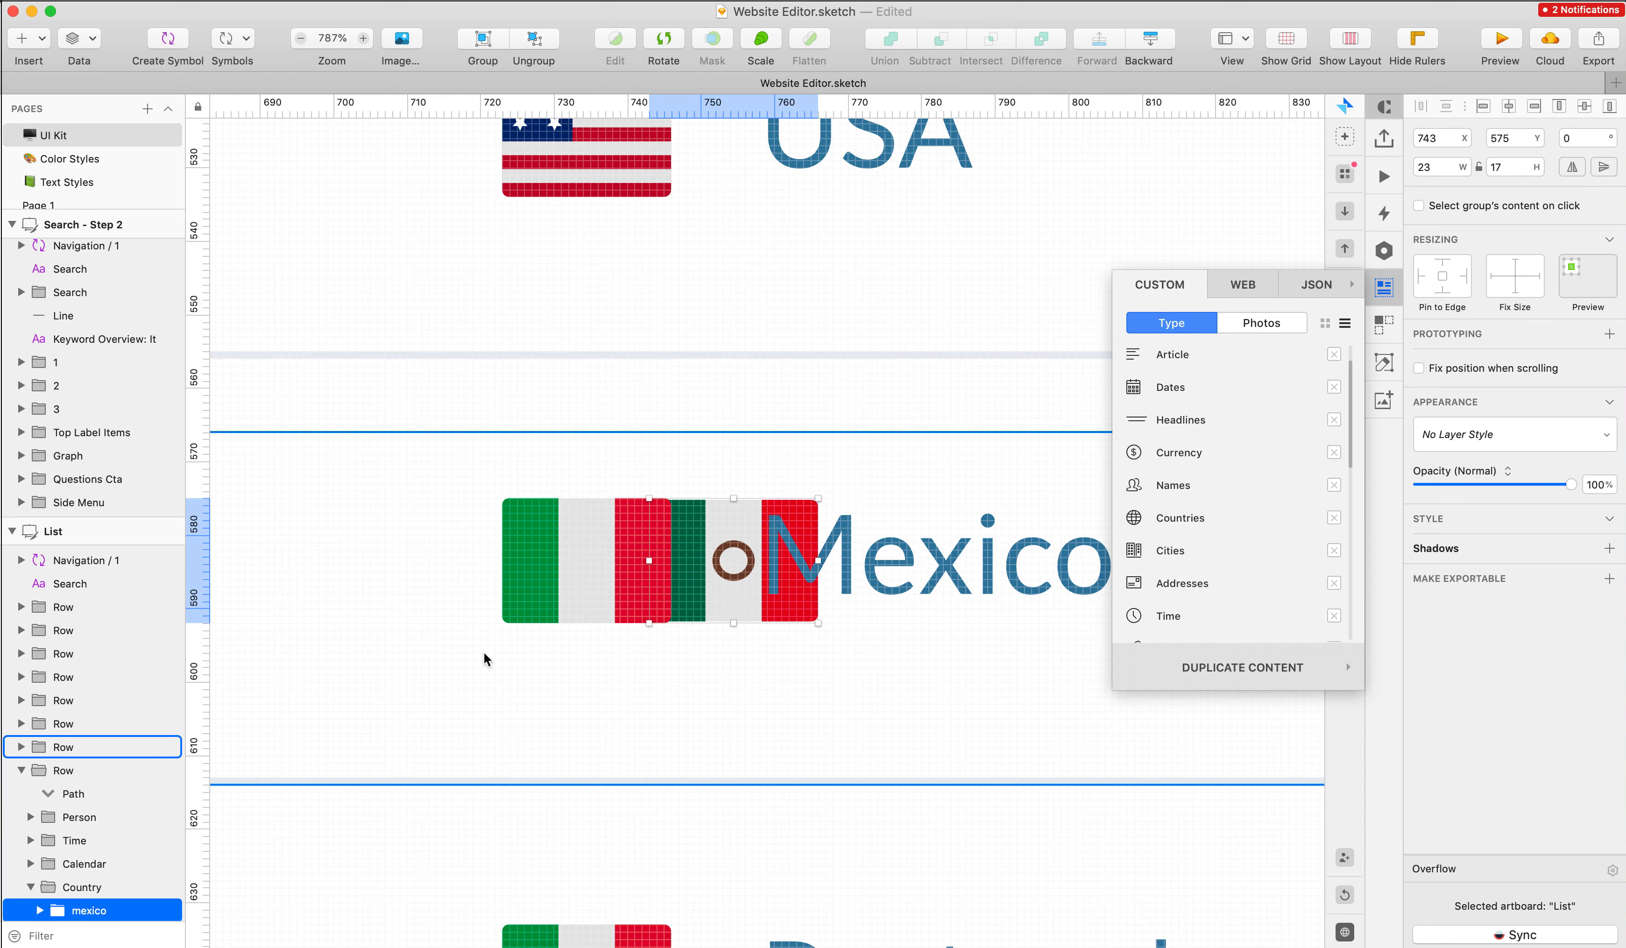
pyautogui.press('super+x')
pyautogui.doubleClick(563, 558)
pyautogui.press('super+v')
pyautogui.moveTo(722, 547); pyautogui.dragTo(663, 537)
pyautogui.press('super+z')
pyautogui.press('super+z')
pyautogui.scroll(-5, 663, 537)
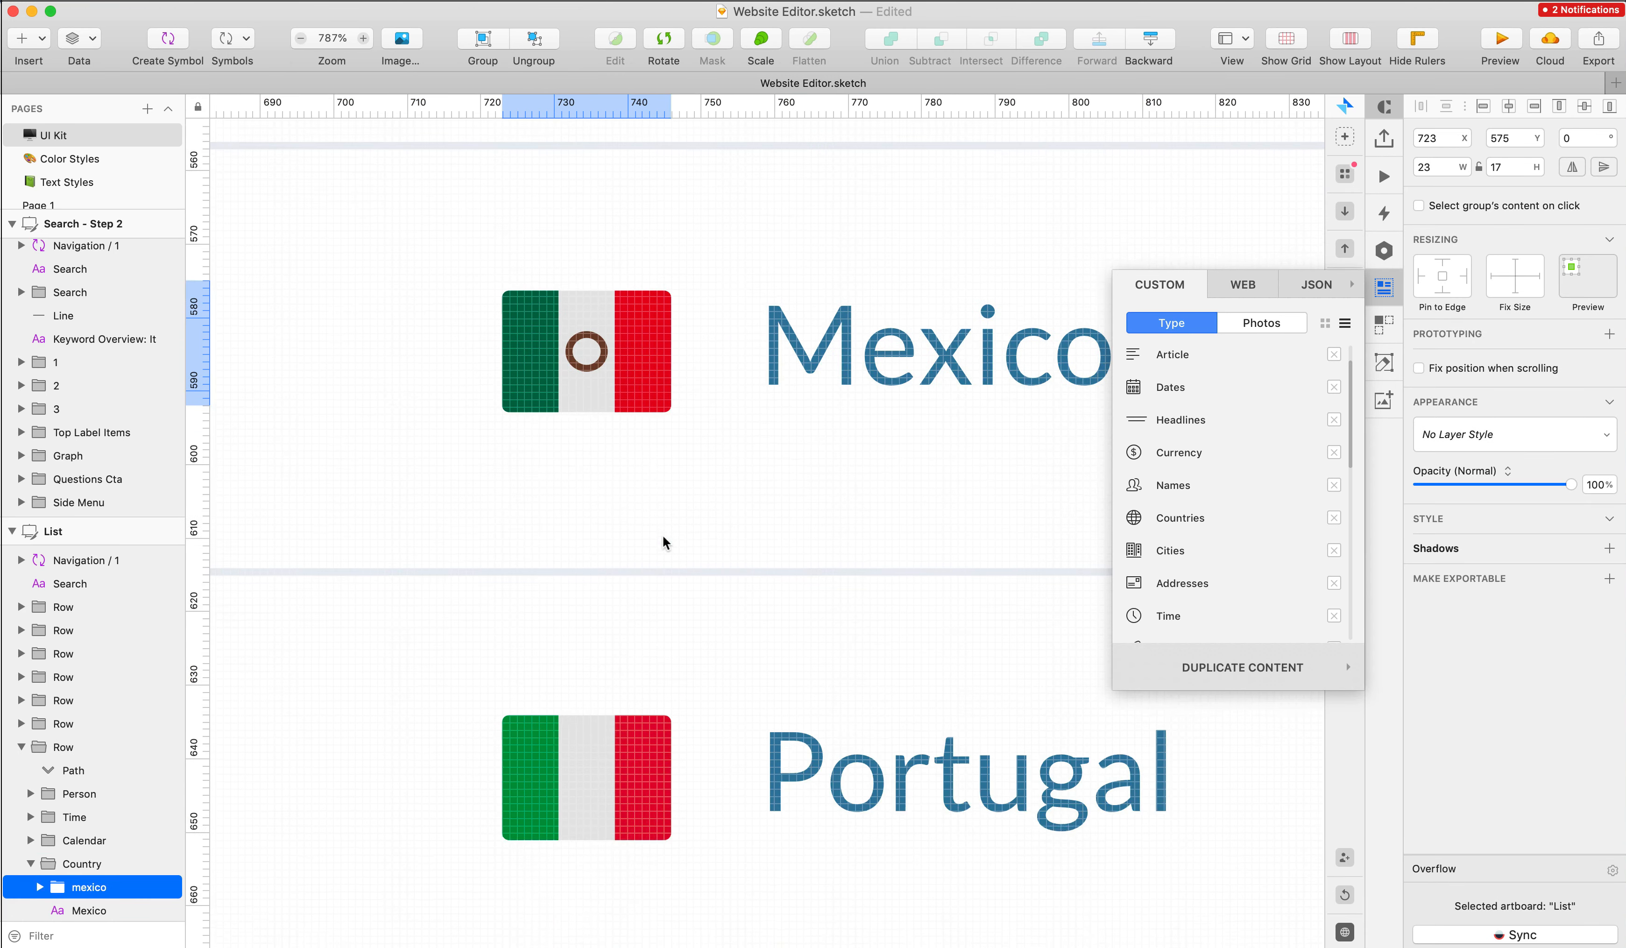
# - Search Nucleo for Portugal and place the Portuguese flag beside the ninth row's Italian flag at X 742, Y 633
pyautogui.press('super+Tab')
pyautogui.write('portuga')
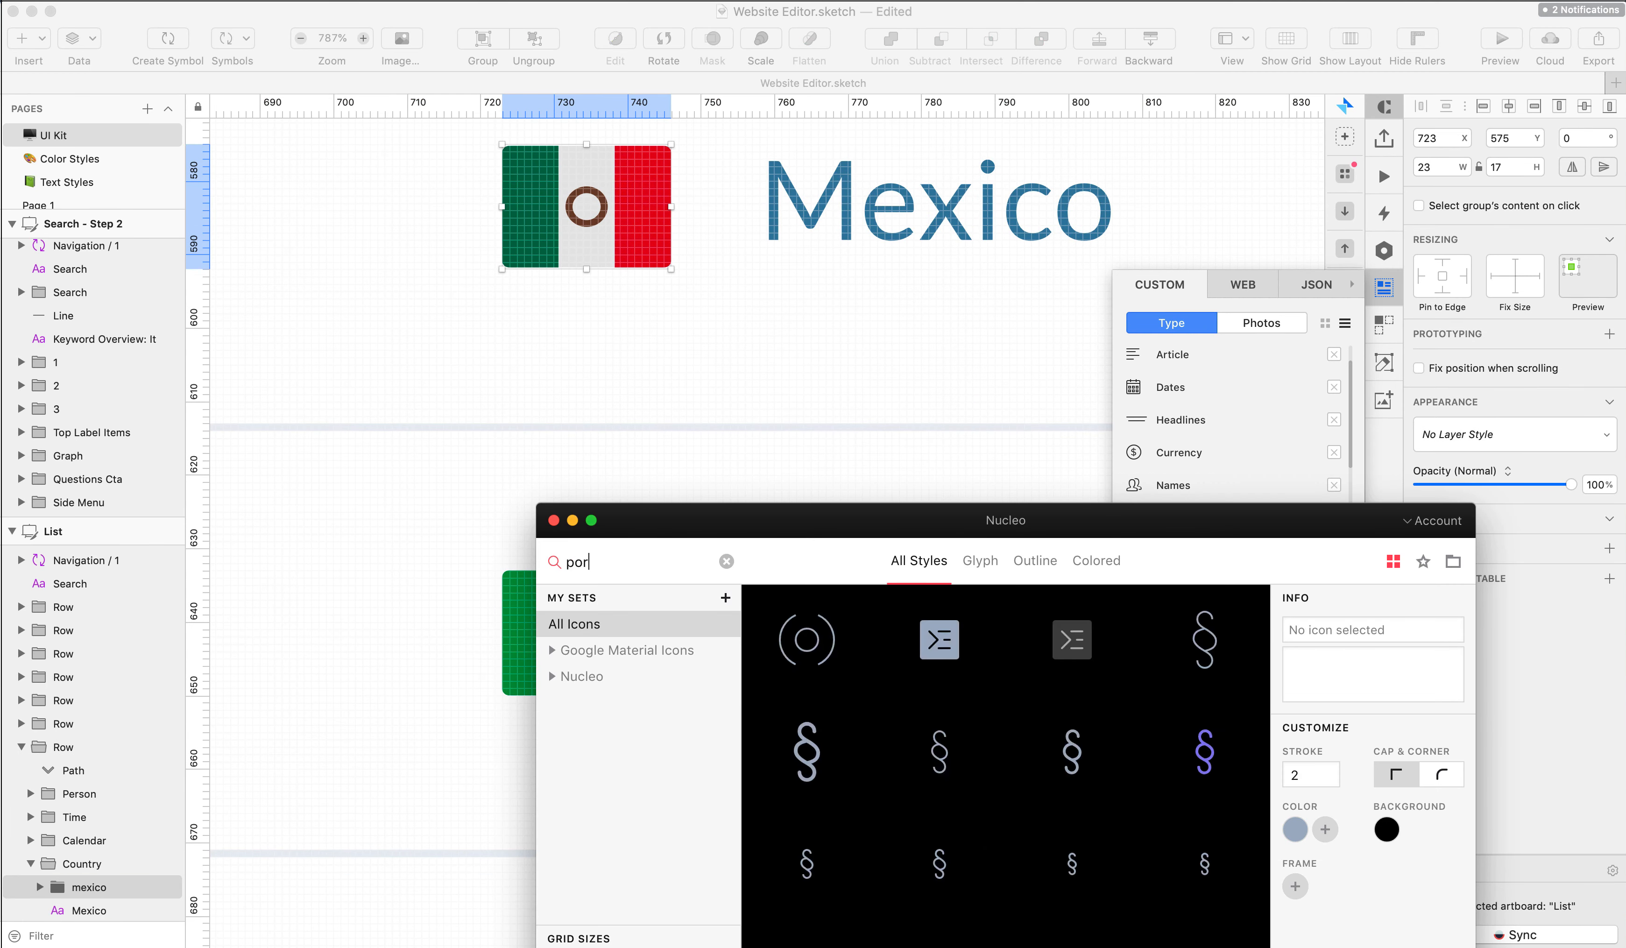
pyautogui.moveTo(837, 481); pyautogui.dragTo(839, 485)
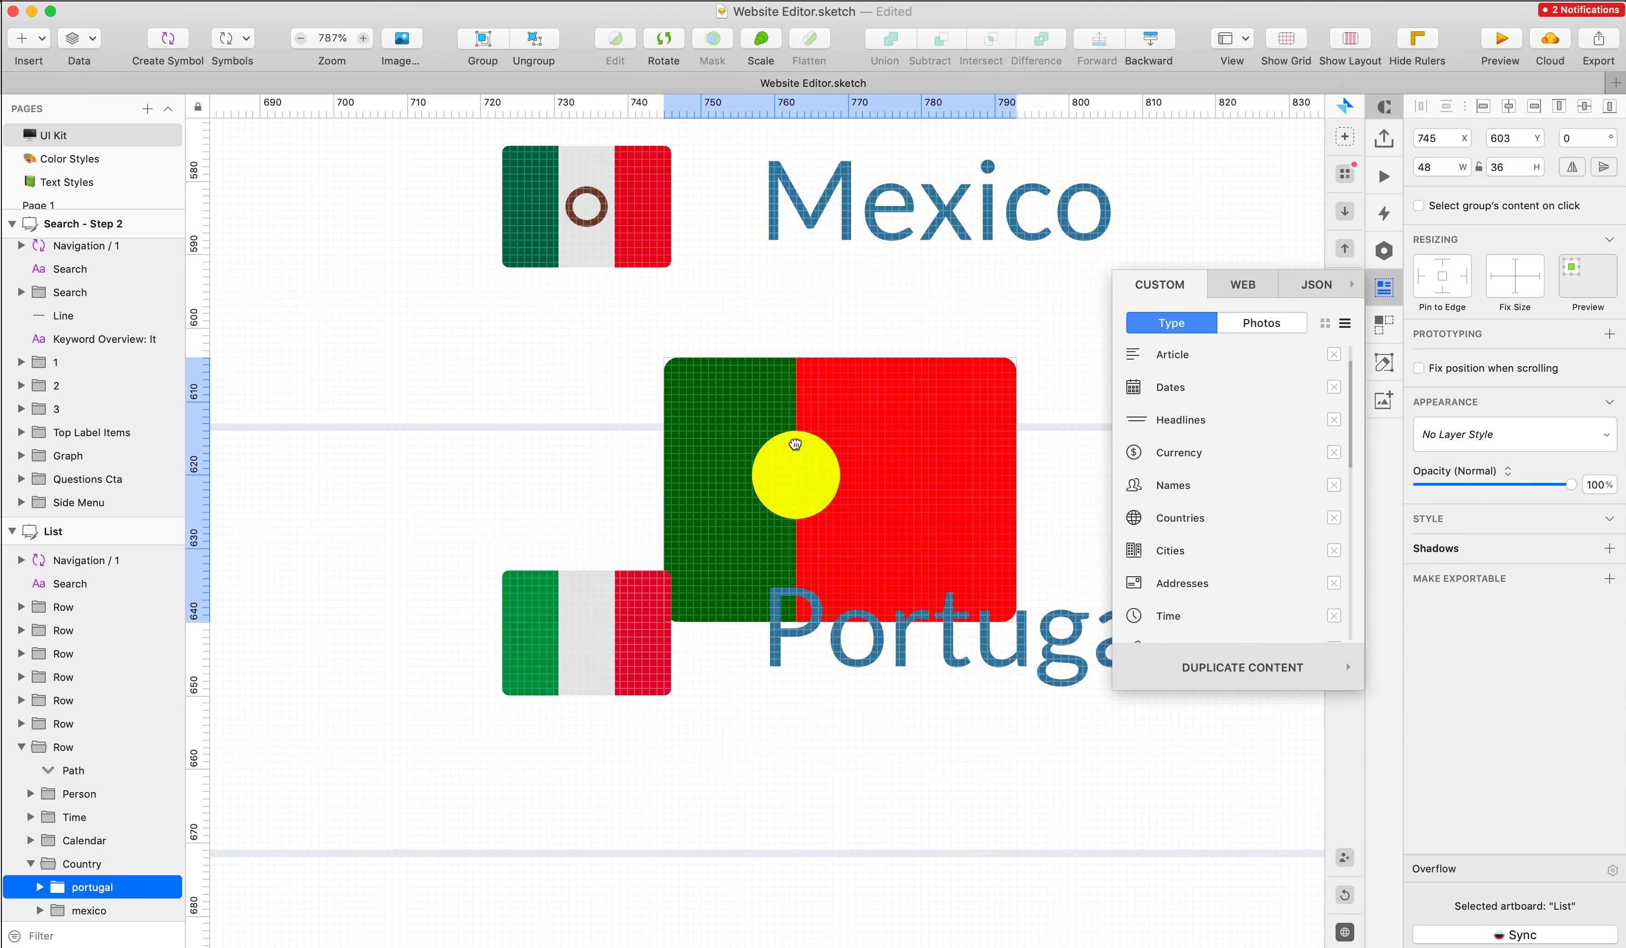
pyautogui.moveTo(799, 430); pyautogui.dragTo(781, 638)
# - Scale the Portuguese flag down to 23 × 17 px
pyautogui.press('super+k')
pyautogui.hotkey('shift', 'Down')
pyautogui.hotkey('shift', 'Down')
pyautogui.hotkey('shift', 'Down')
pyautogui.hotkey('shift', 'Down')
pyautogui.hotkey('shift', 'Down')
pyautogui.press('Down')
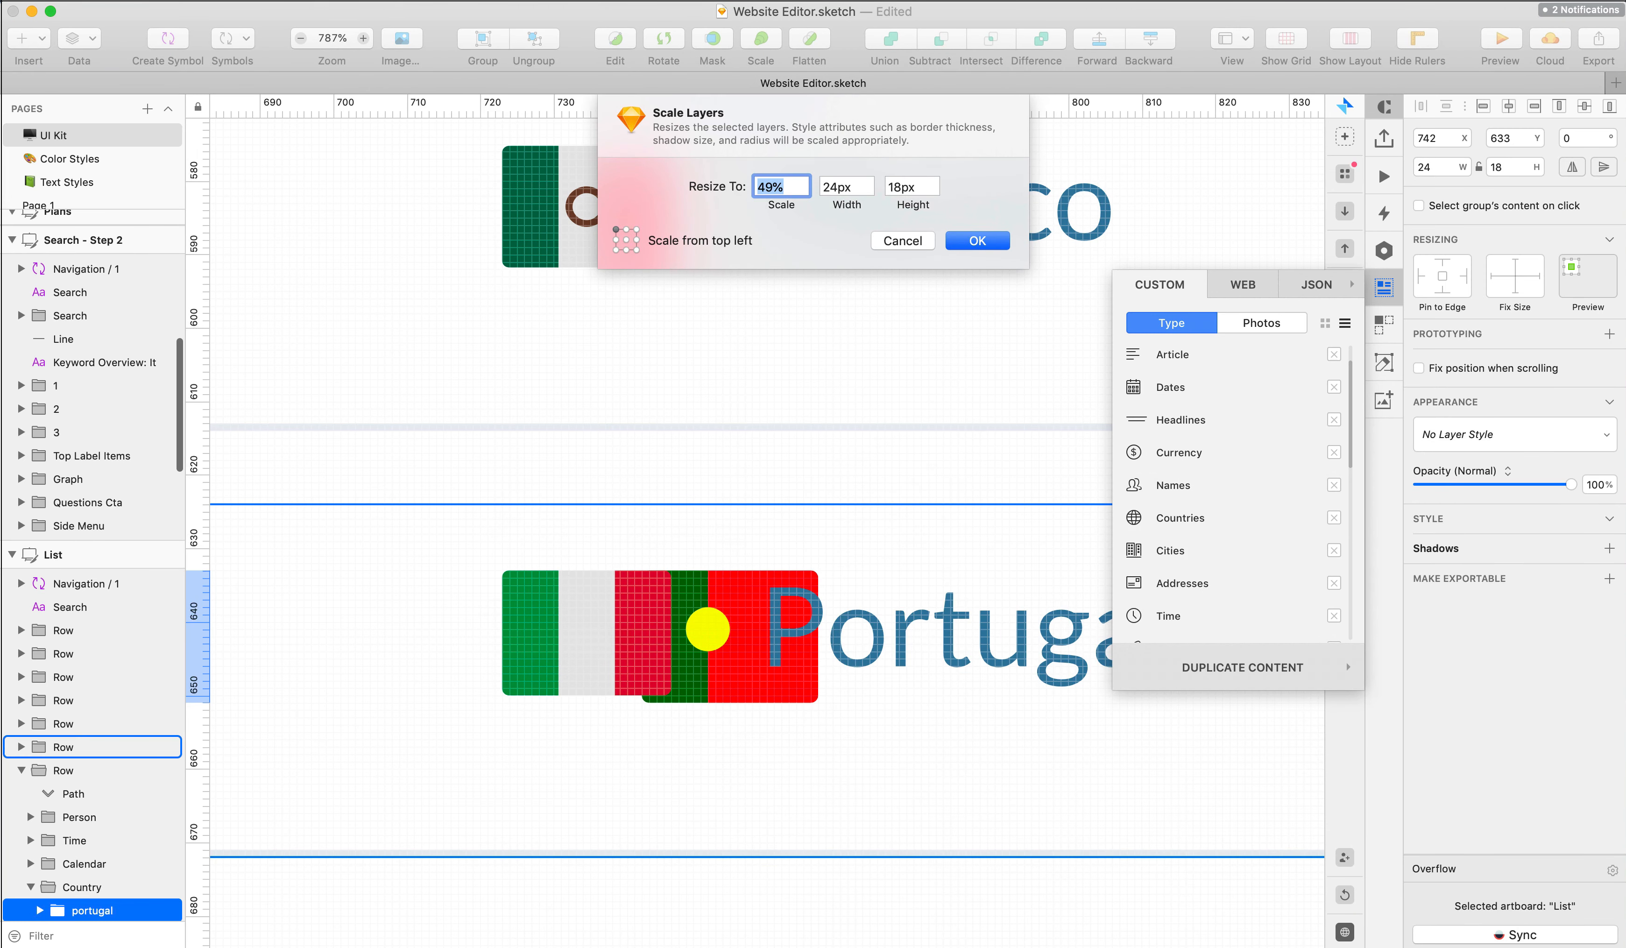
pyautogui.press('Return')
# - Transfer the Portuguese flag into the ninth row's Country group and nudge it so most of the Italian flag stays uncovered
pyautogui.press('super+x')
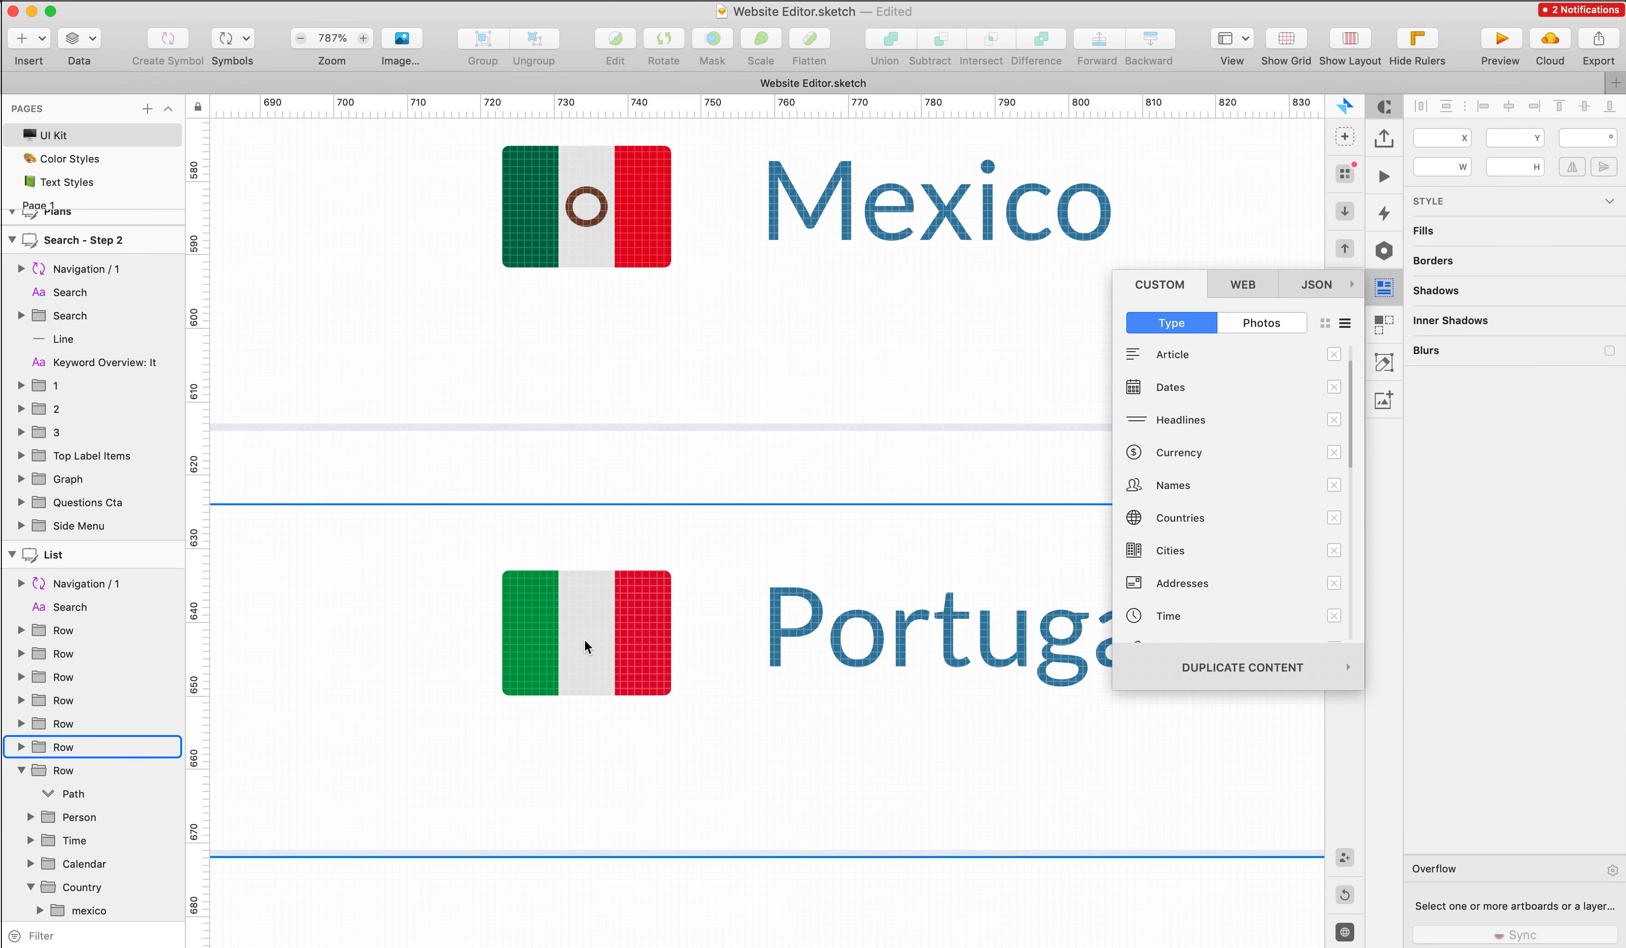
pyautogui.doubleClick(585, 640)
pyautogui.press('super+v')
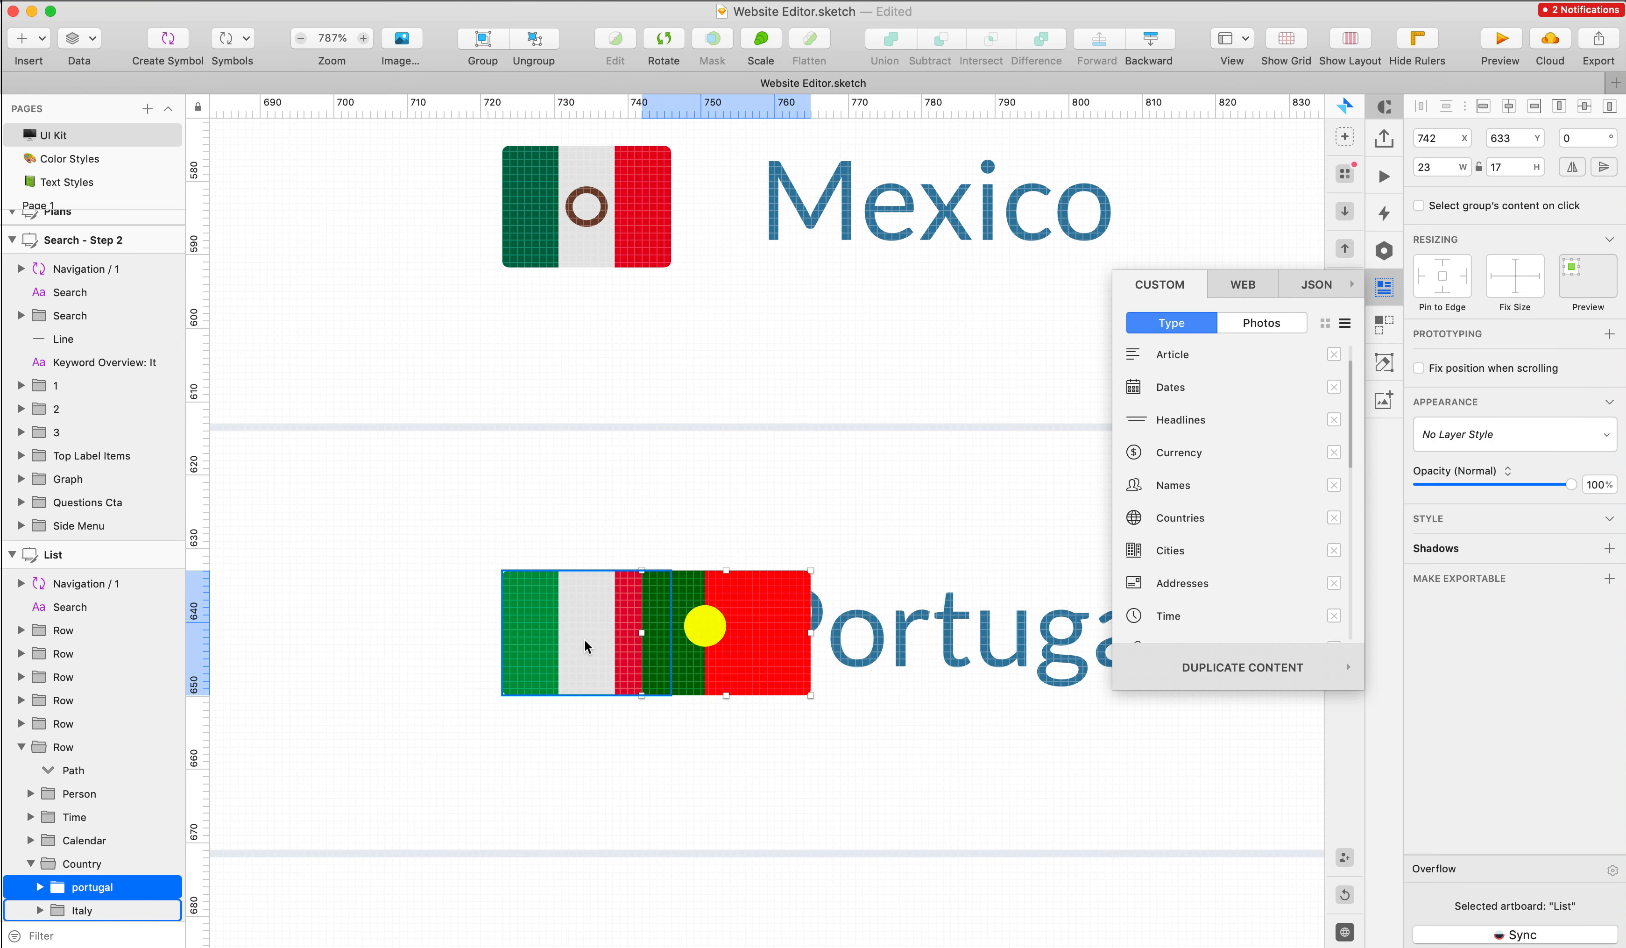
pyautogui.hotkey('shift', 'Left')
pyautogui.hotkey('shift', 'Left')
pyautogui.hotkey('shift', 'Right')
pyautogui.press('Left')
pyautogui.press('Left')
pyautogui.press('Left')
pyautogui.press('Left')
pyautogui.hotkey('shift', 'Right')
# - Delete the ninth row's Italian flag and move the Portuguese flag into its place at X 723
pyautogui.keyDown('shift'); pyautogui.click(584, 640); pyautogui.keyUp('shift')
pyautogui.click(584, 641)
pyautogui.press('Delete')
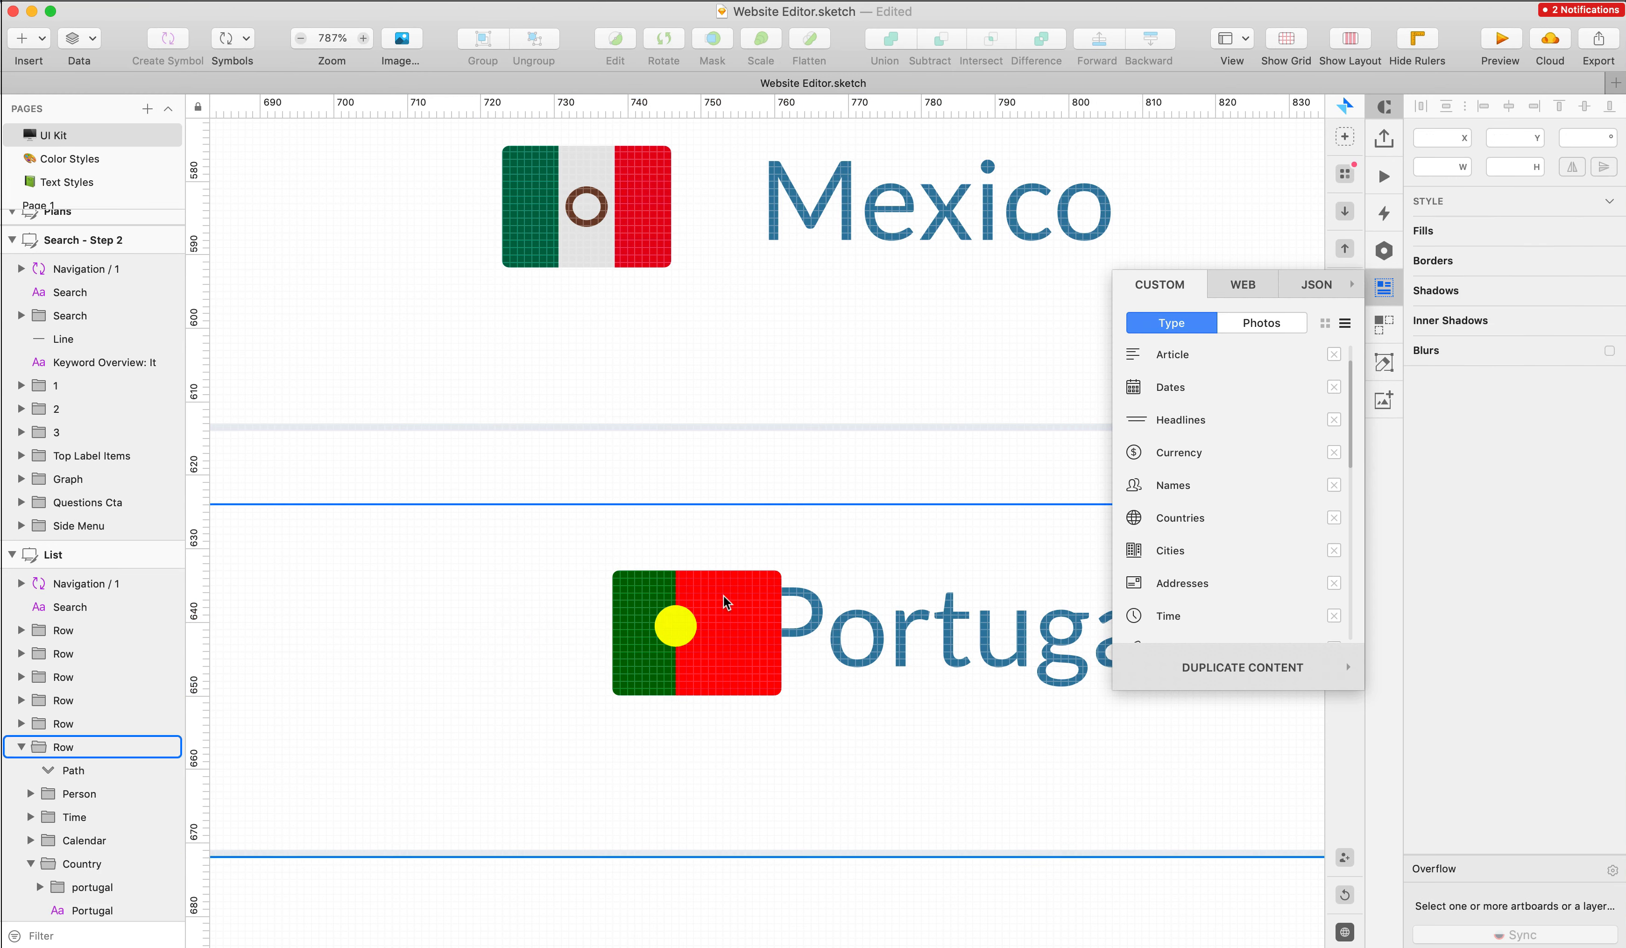
pyautogui.doubleClick(727, 596)
pyautogui.doubleClick(727, 596)
pyautogui.hotkey('shift', 'Left')
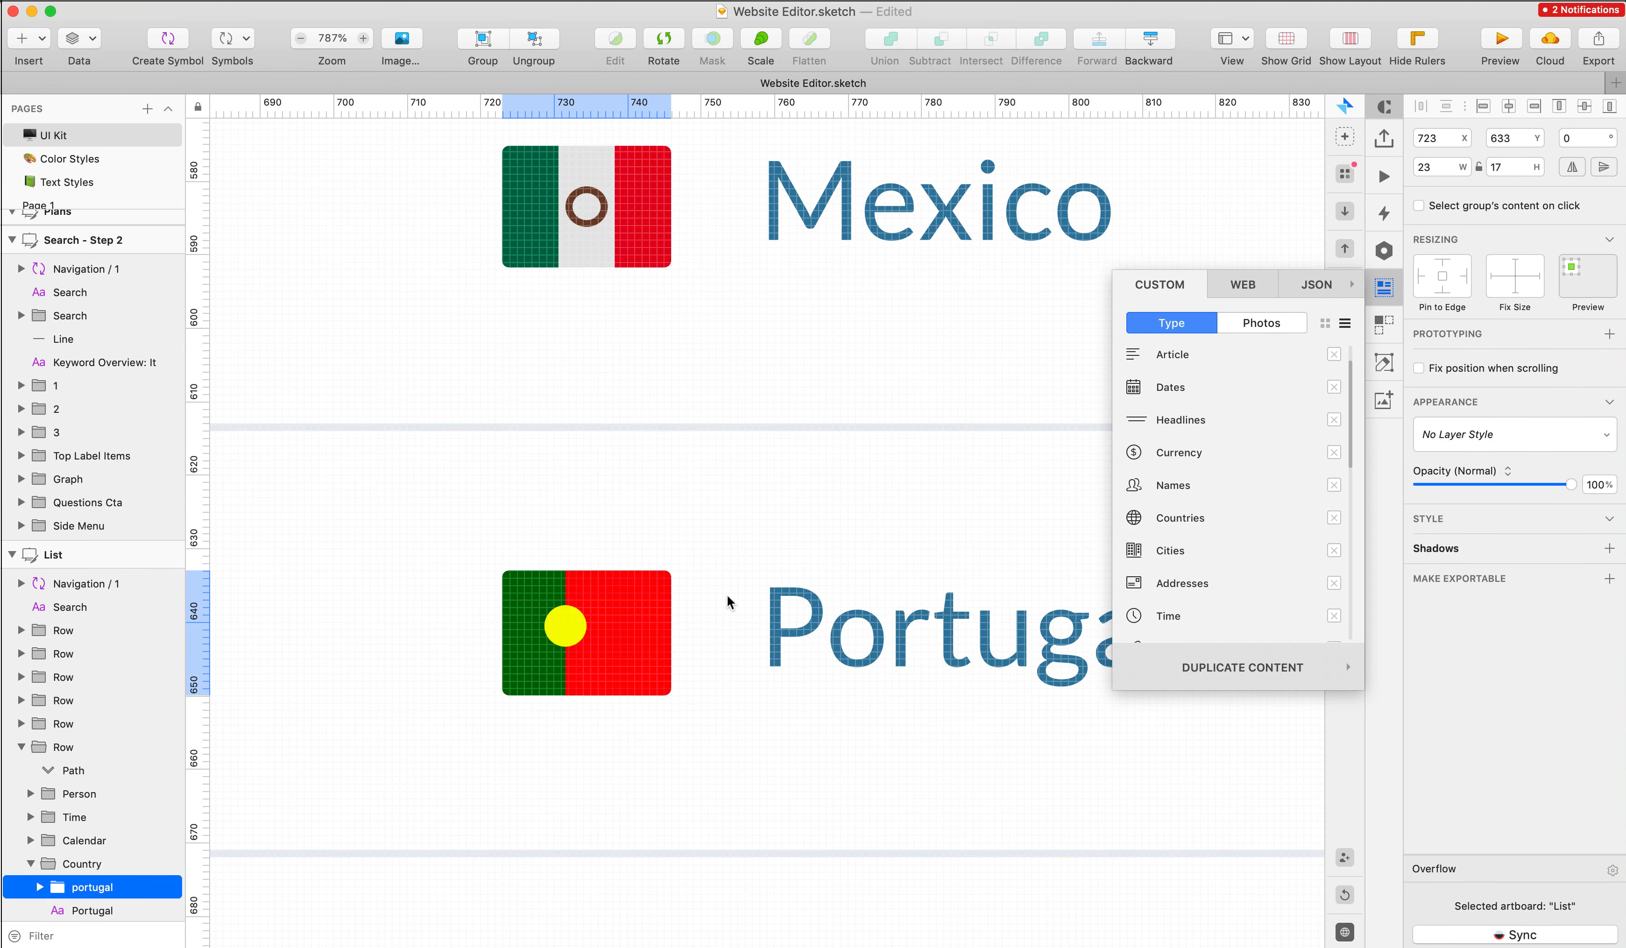
# - Copy the tenth row's country text and search Nucleo for Canada
pyautogui.scroll(-9, 727, 596)
pyautogui.keyDown('super'); pyautogui.click(838, 495); pyautogui.keyUp('super')
pyautogui.doubleClick(839, 496)
pyautogui.press('super+Tab')
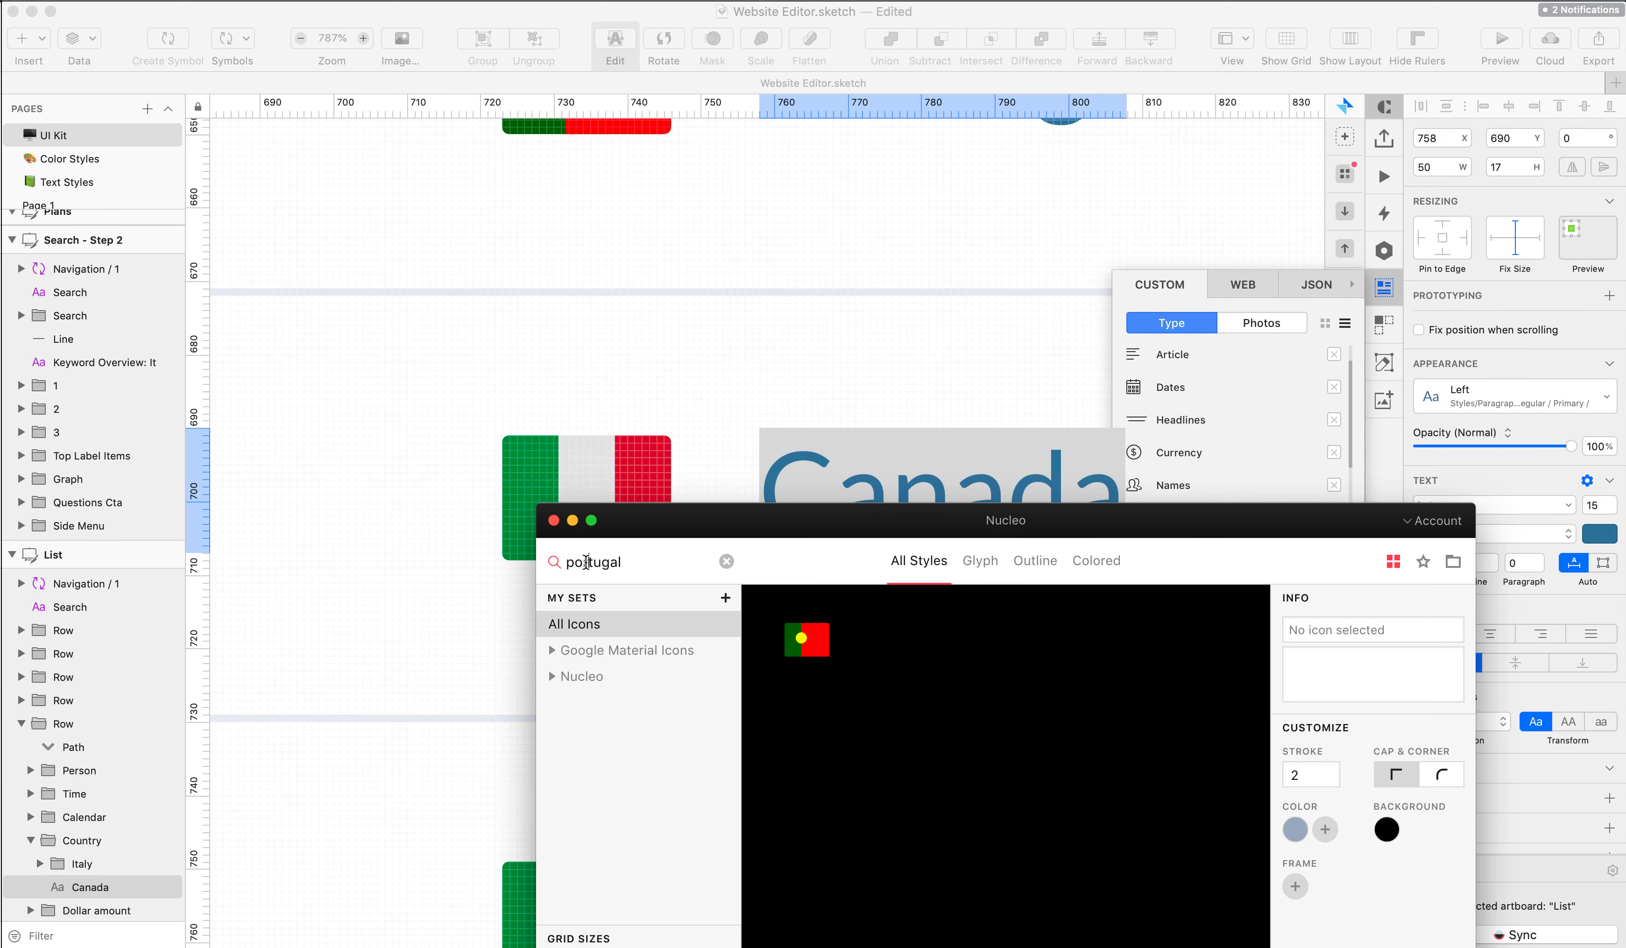
# - Select the tenth row's Italian flag and place the Canadian flag from Nucleo in that Country group at X 735, Y 691
pyautogui.click(687, 414)
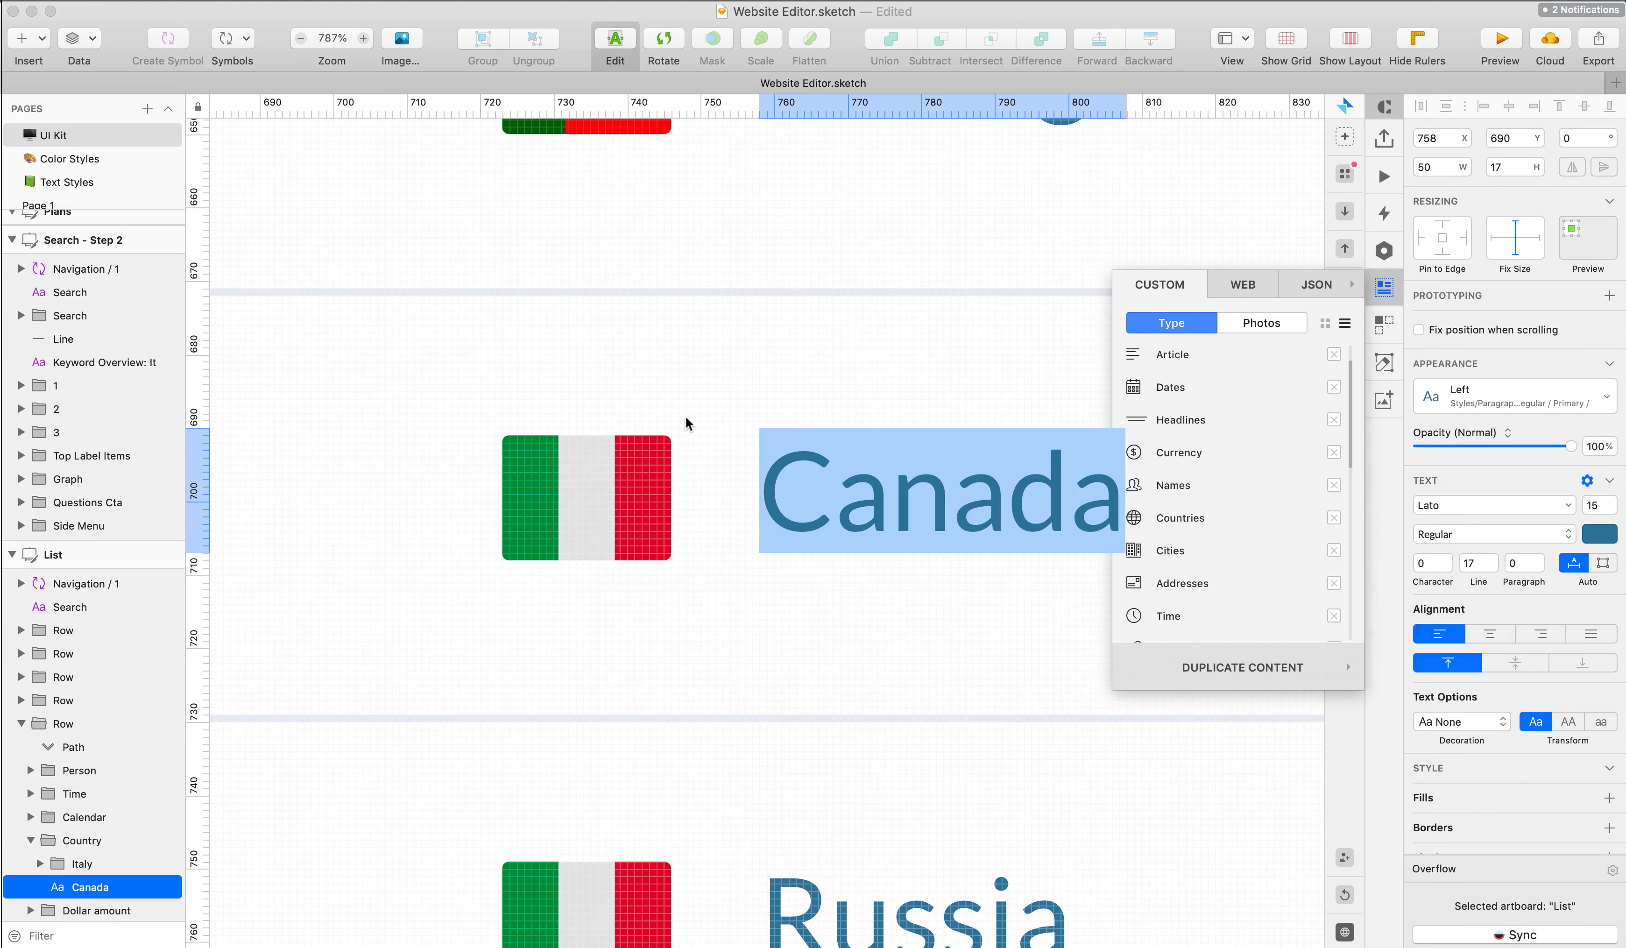
pyautogui.click(671, 442)
pyautogui.click(641, 482)
pyautogui.press('super+Tab')
pyautogui.moveTo(807, 639)
pyautogui.mouseDown()
pyautogui.moveTo(719, 413)
pyautogui.moveTo(687, 381)
pyautogui.moveTo(751, 443)
pyautogui.moveTo(742, 541)
pyautogui.mouseUp()
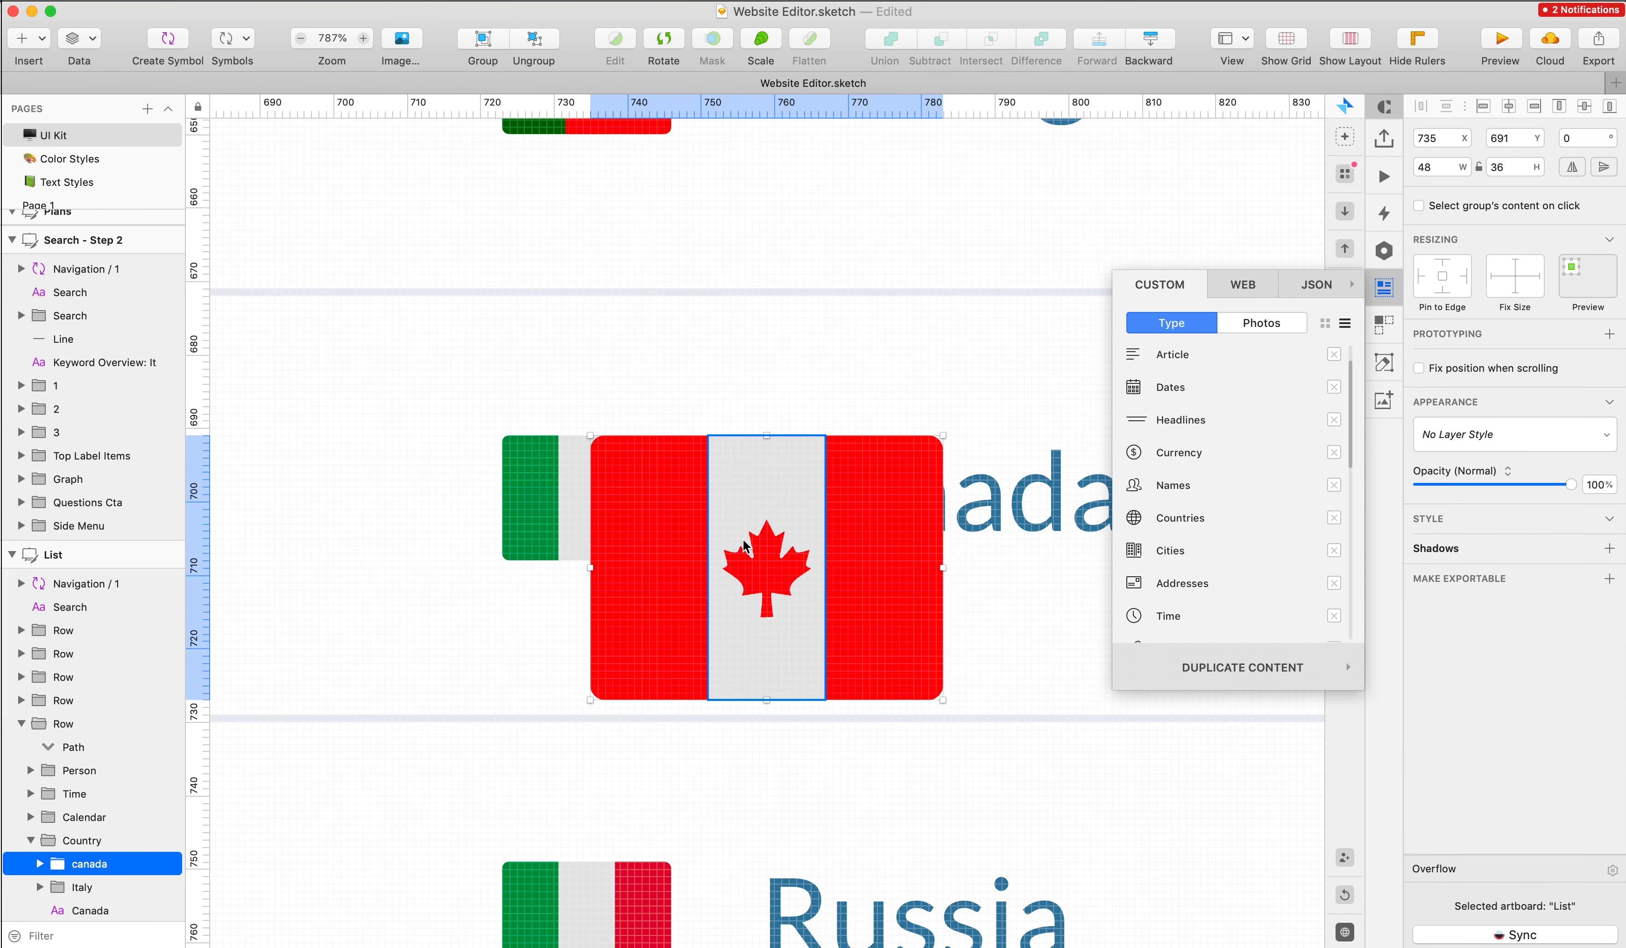
# - Scale the Canadian flag down to 23 × 17 px and move it to the Italian flag's place at X 723
pyautogui.press('super+k')
pyautogui.write('50')
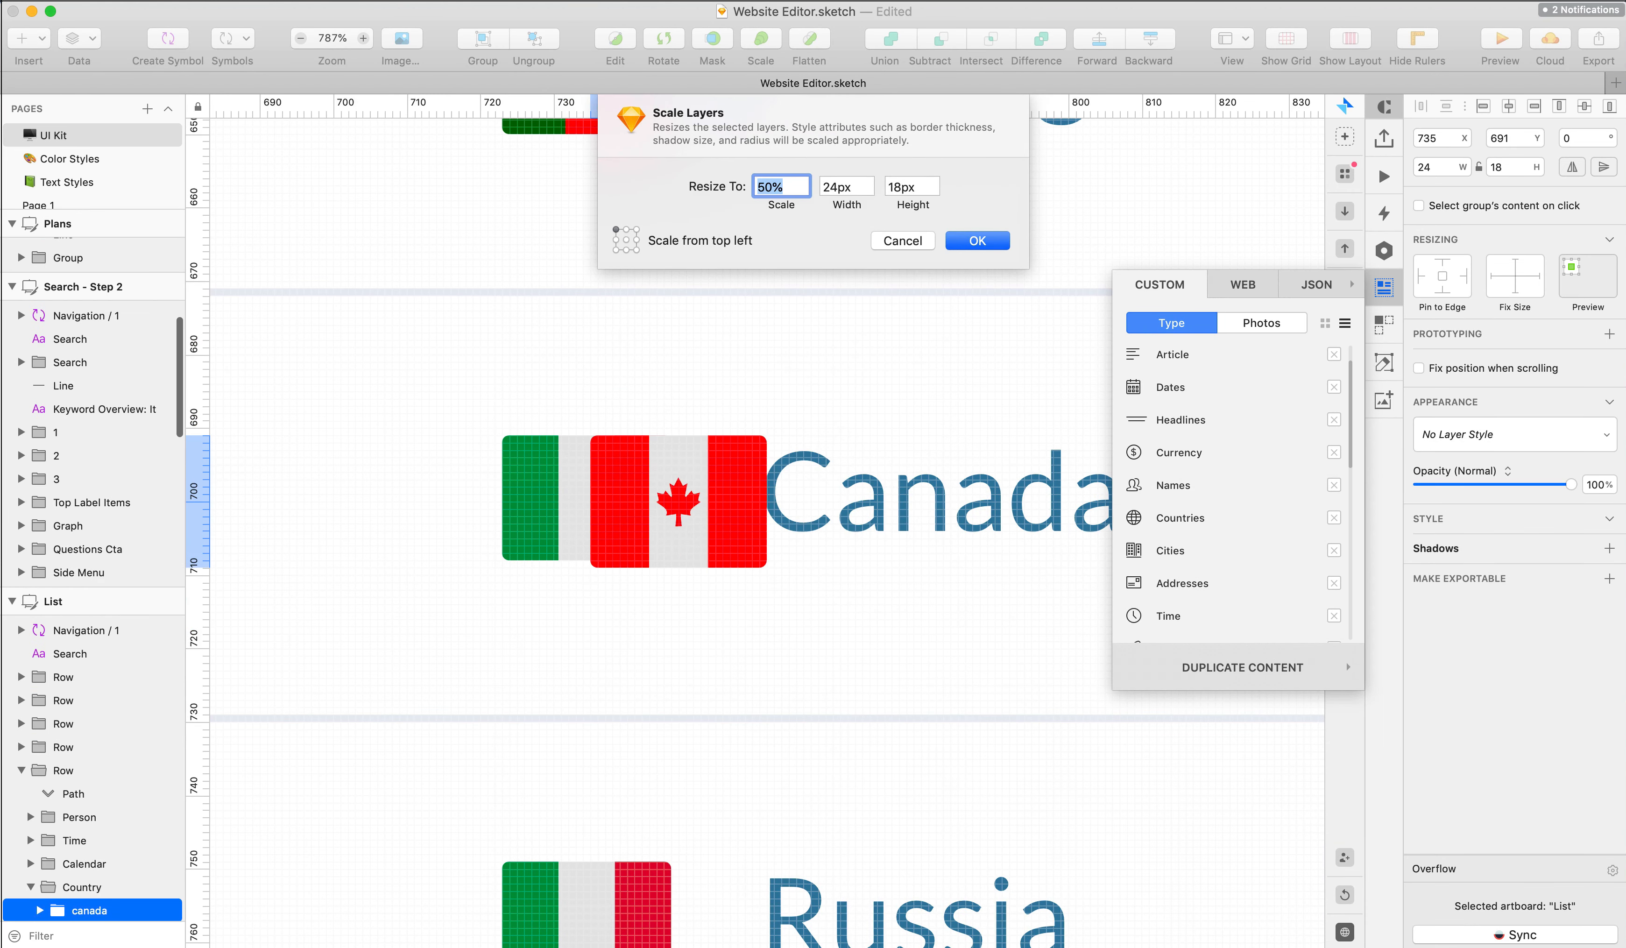
pyautogui.press('Return')
pyautogui.moveTo(674, 497); pyautogui.dragTo(587, 498)
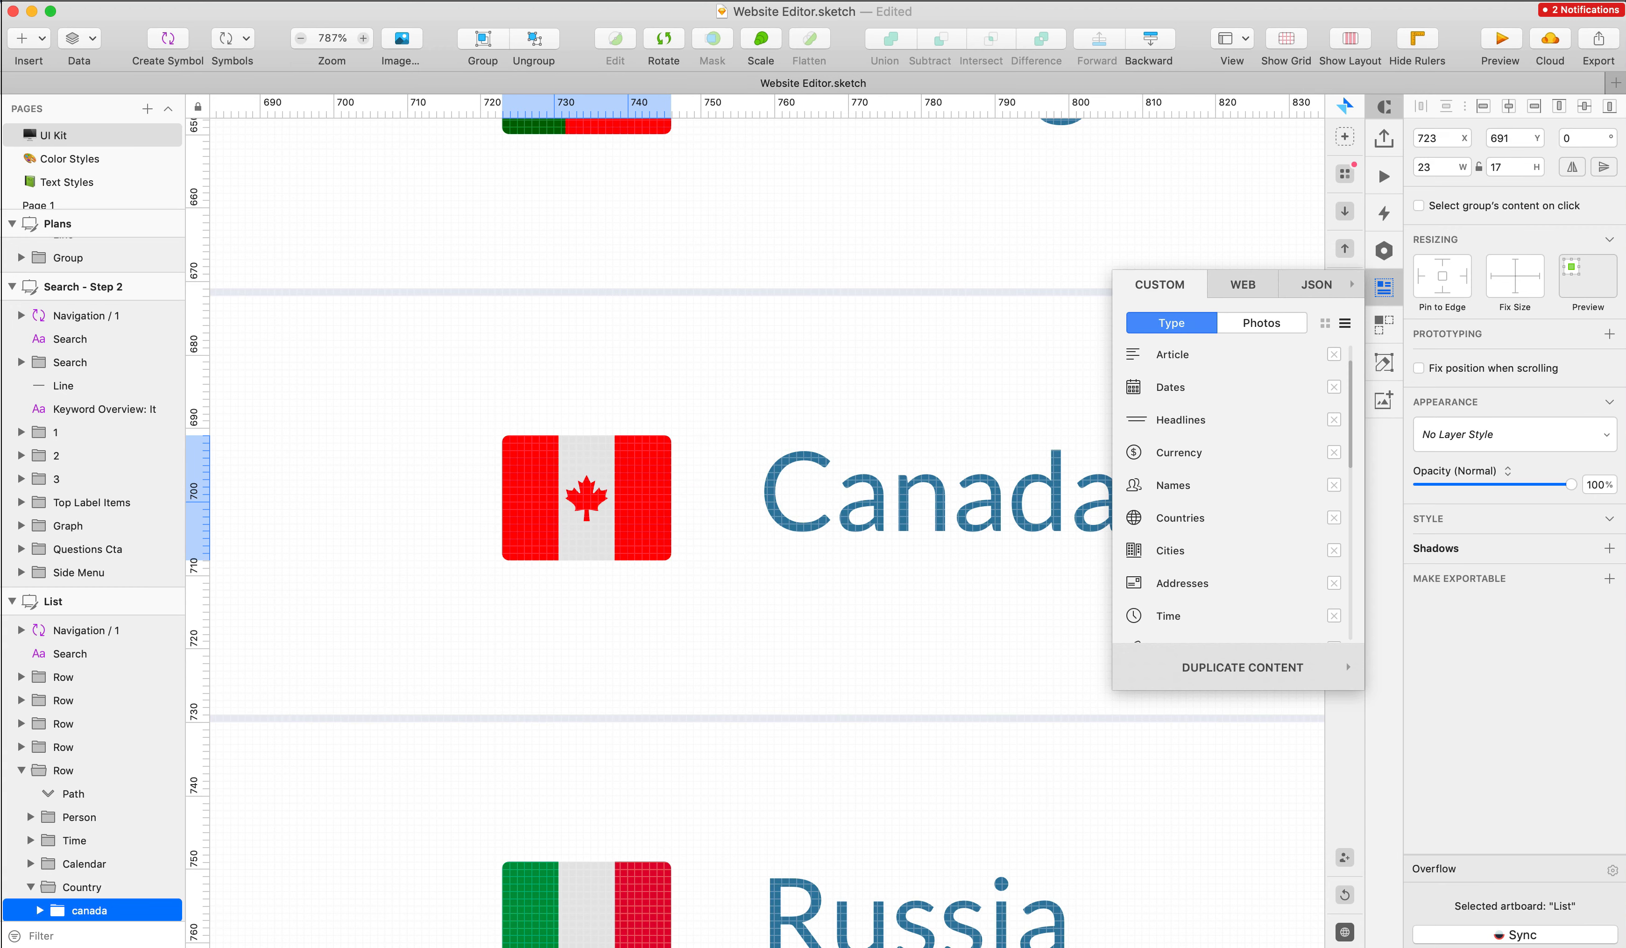
# - Delete the tenth row's Italian flag and move the Canadian flag into its place at X 723
pyautogui.hotkey('shift', 'Right')
pyautogui.hotkey('shift', 'Right')
pyautogui.hotkey('shift', 'Right')
pyautogui.click(656, 507)
pyautogui.press('Delete')
pyautogui.click(757, 493)
pyautogui.doubleClick(757, 492)
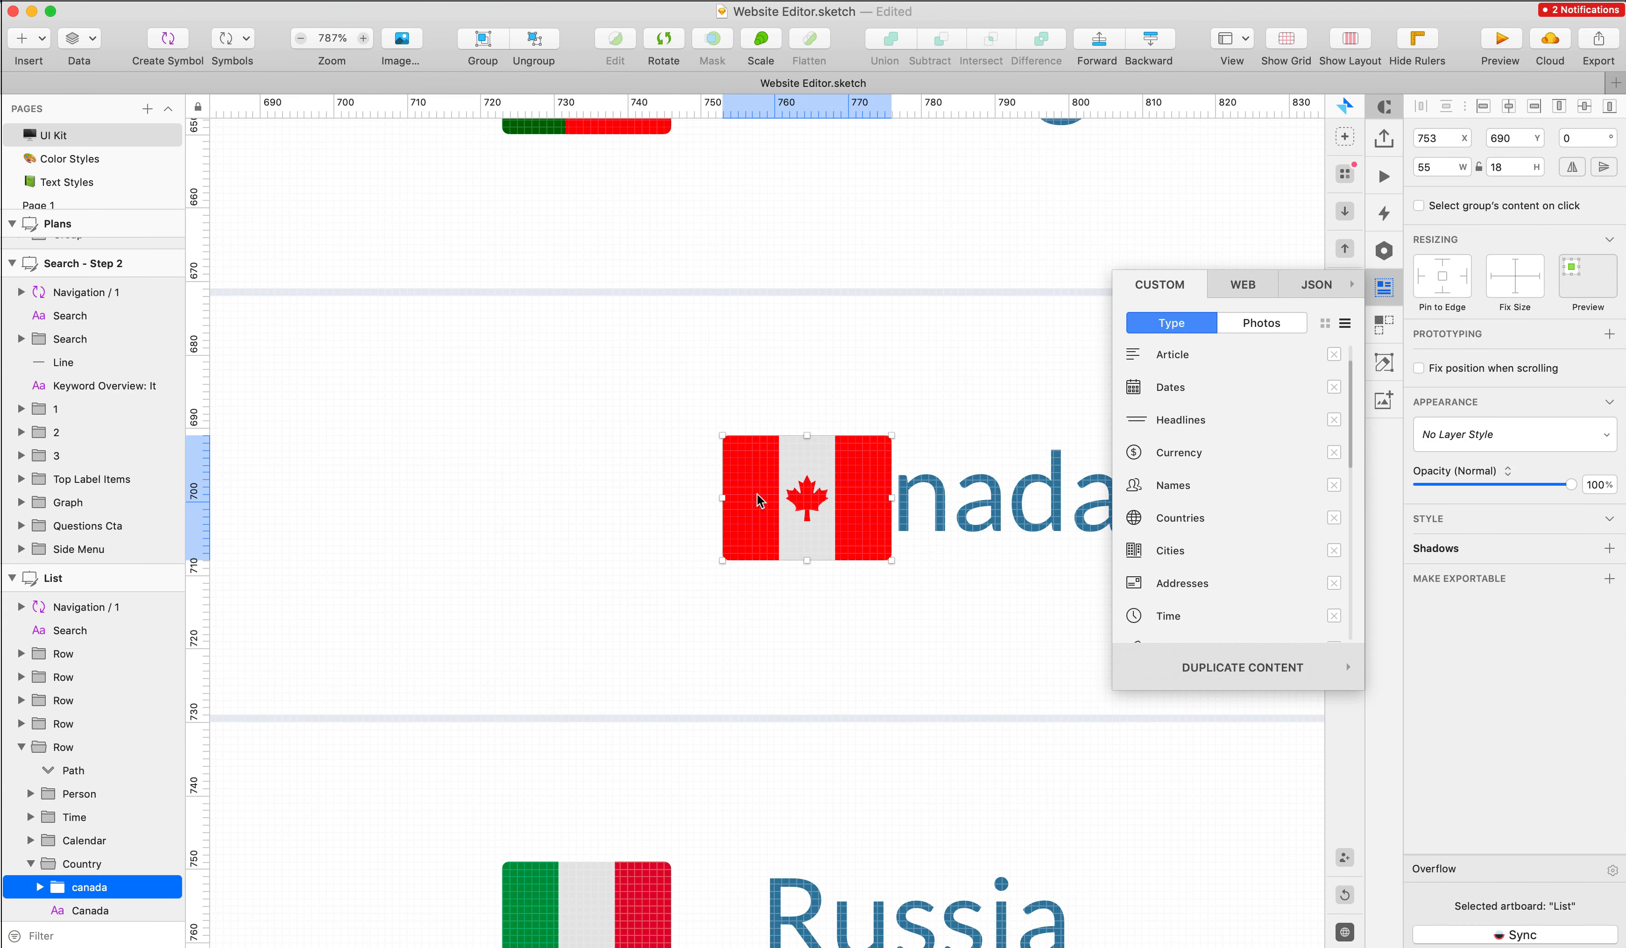
pyautogui.hotkey('shift', 'Left')
pyautogui.hotkey('shift', 'Left')
pyautogui.hotkey('shift', 'Left')
# - Copy the eleventh row's country text and search Nucleo for Russia
pyautogui.scroll(-7, 757, 492)
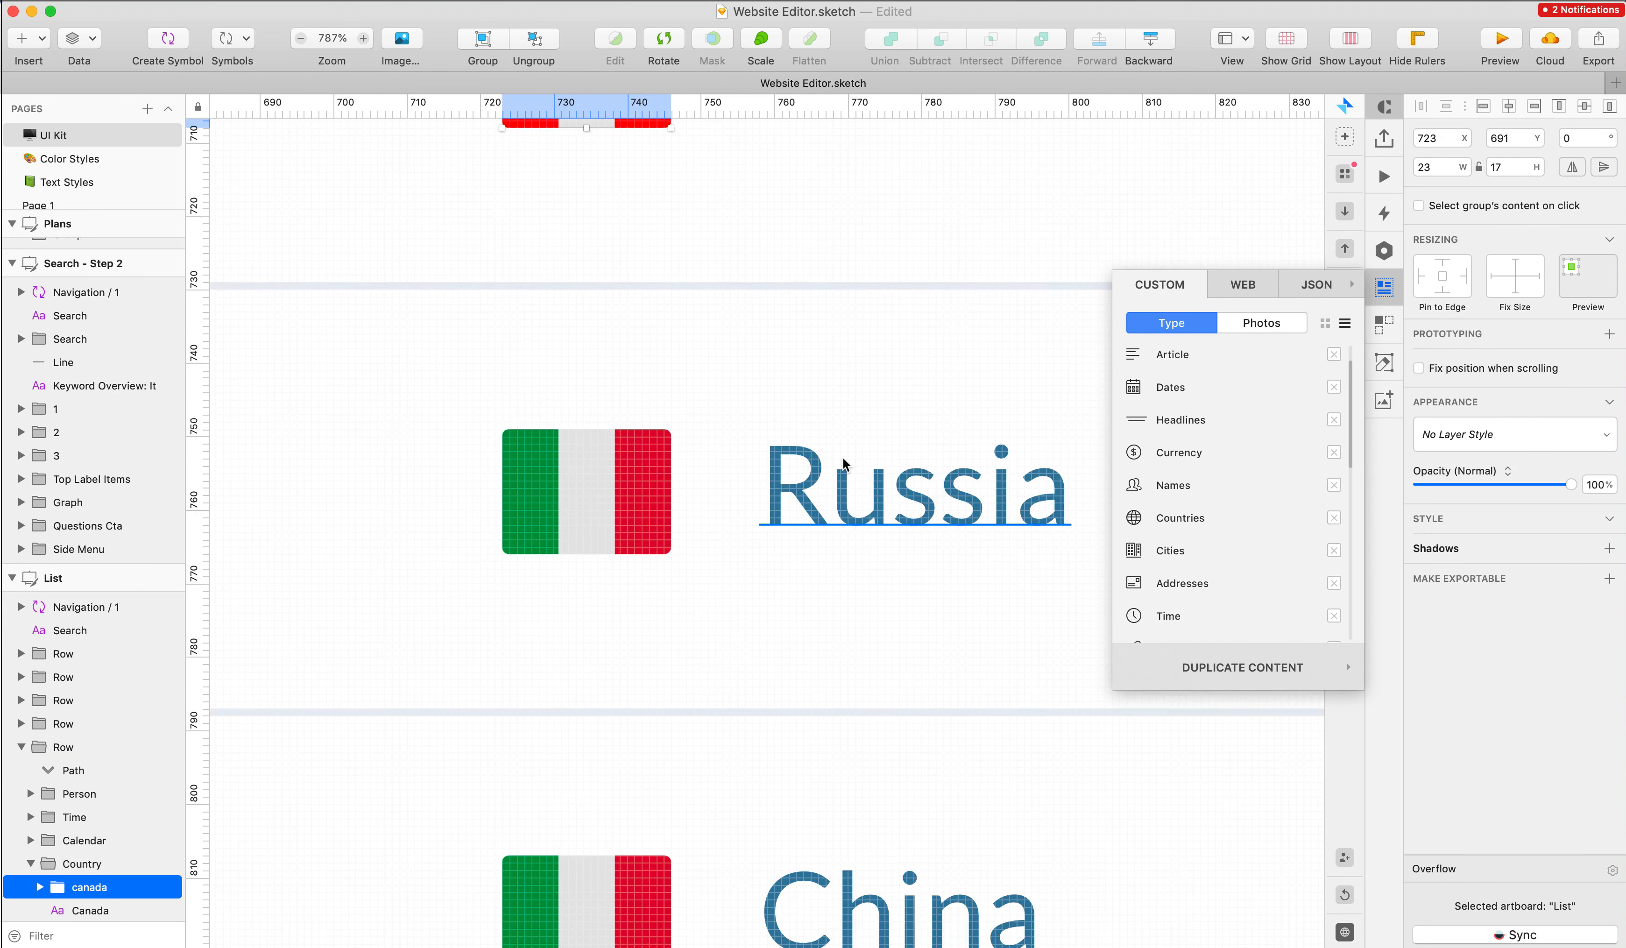
pyautogui.doubleClick(846, 459)
pyautogui.click(990, 945)
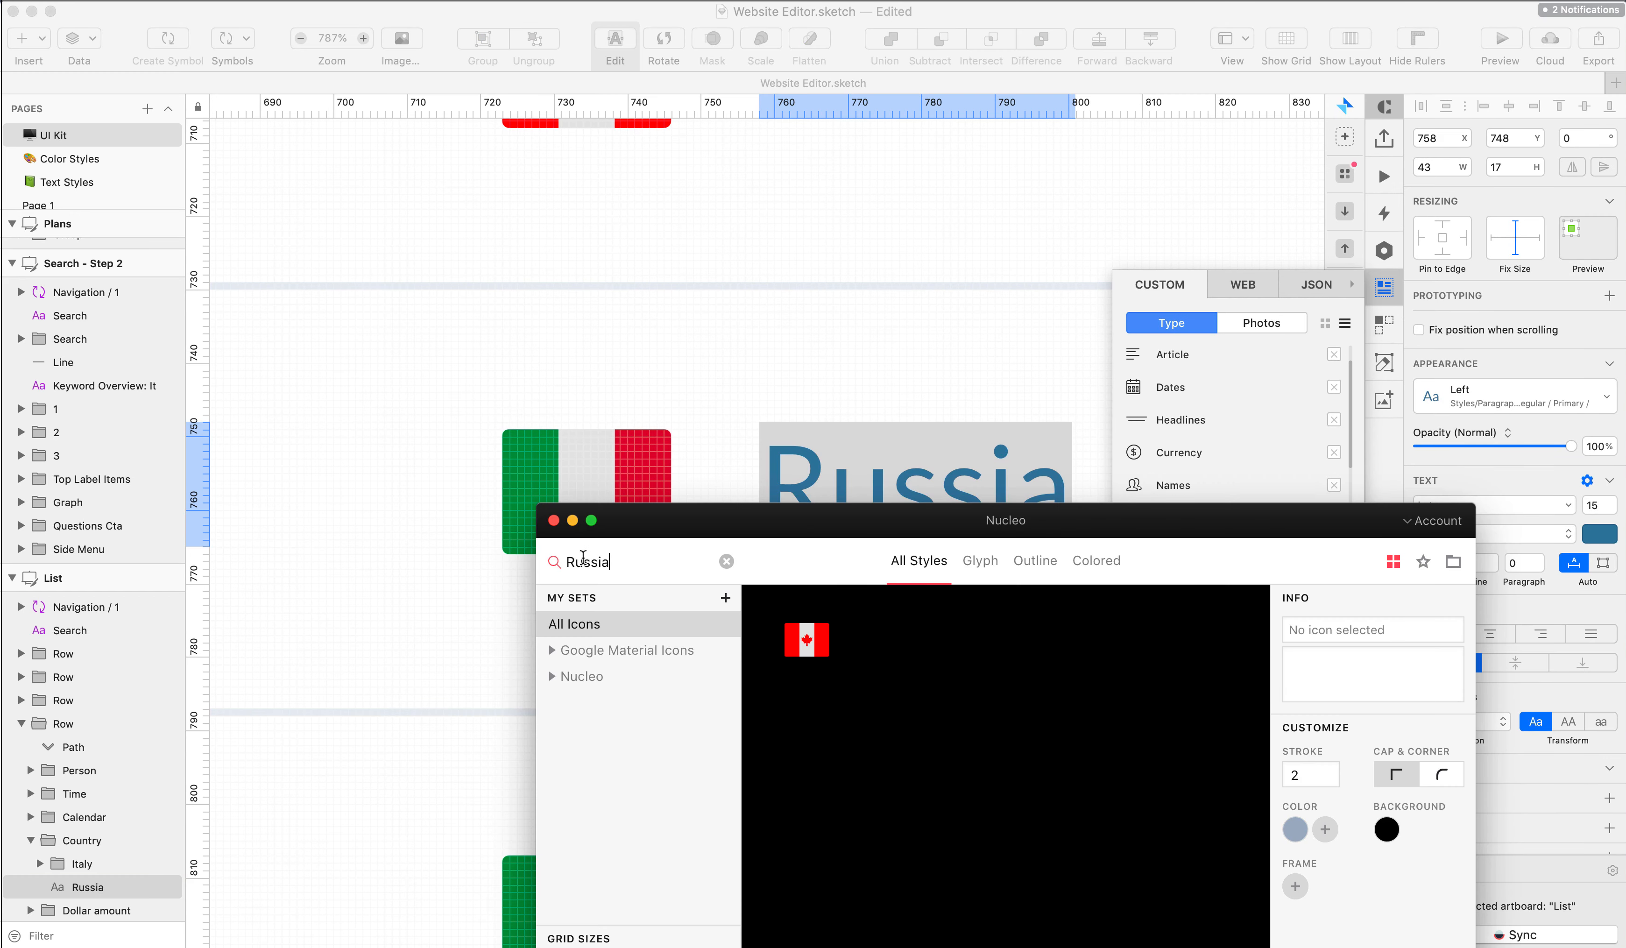
# - Select the eleventh row's Italian flag and place the Russian flag from Nucleo in that Country group at X 732, Y 749
pyautogui.click(584, 439)
pyautogui.click(583, 439)
pyautogui.click(584, 439)
pyautogui.click(990, 945)
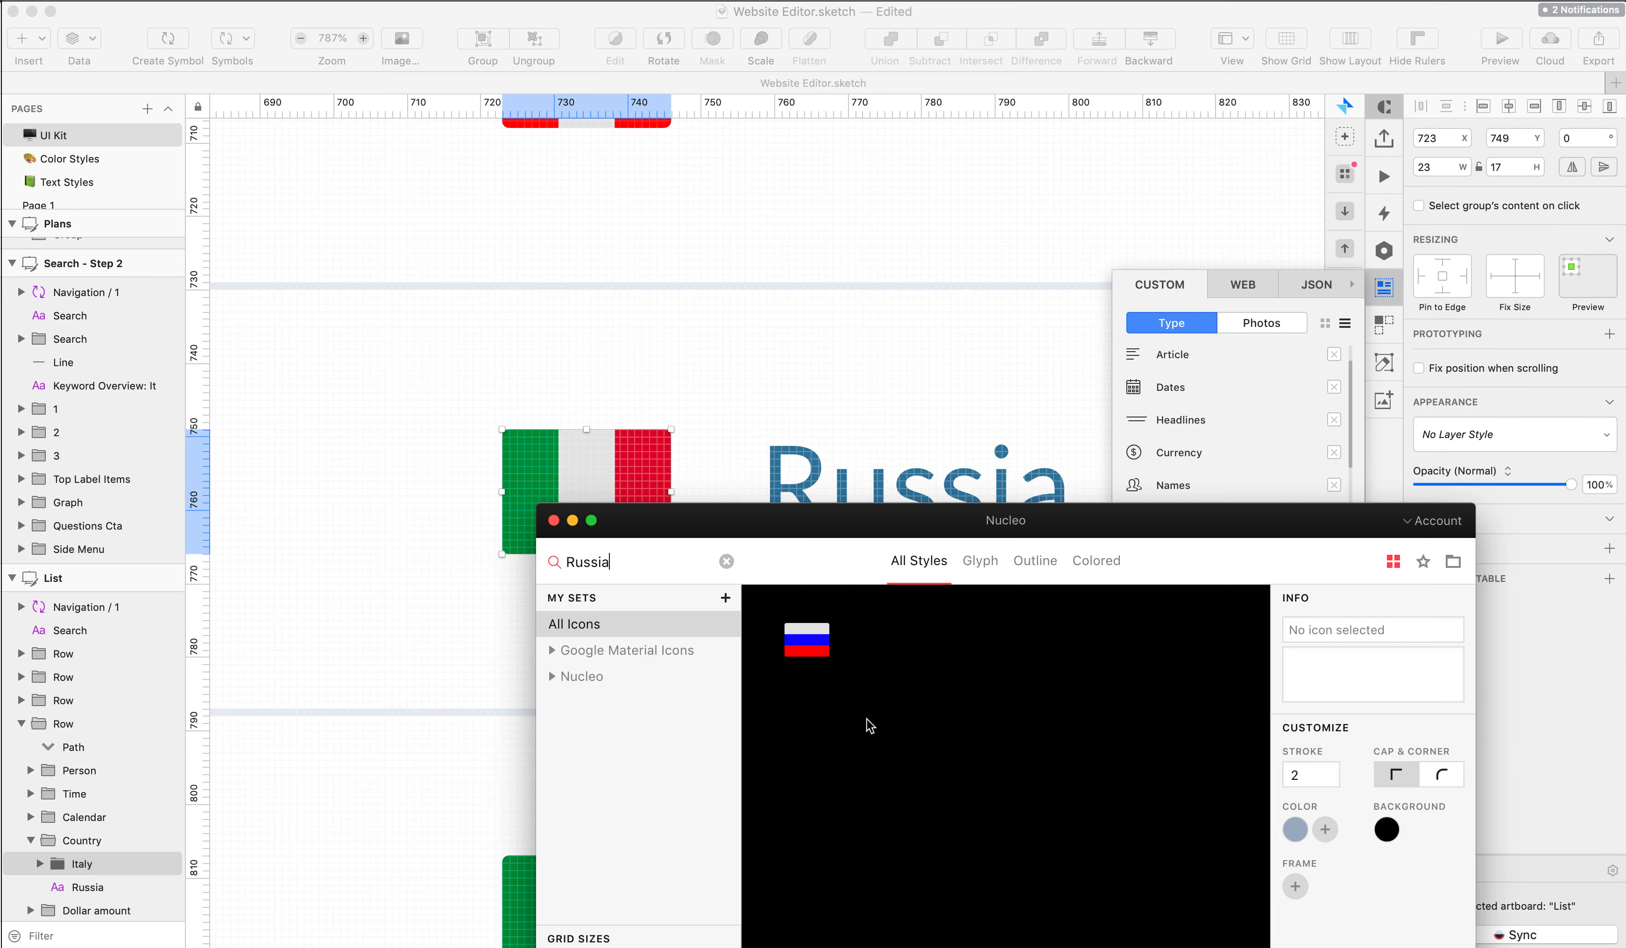
pyautogui.moveTo(808, 640)
pyautogui.mouseDown()
pyautogui.moveTo(700, 487)
pyautogui.moveTo(722, 521)
pyautogui.mouseUp()
pyautogui.click(683, 451)
# - Scale the Russian flag down to 23 × 17 px and move it clear of the Italian flag to X 753
pyautogui.press('super+k')
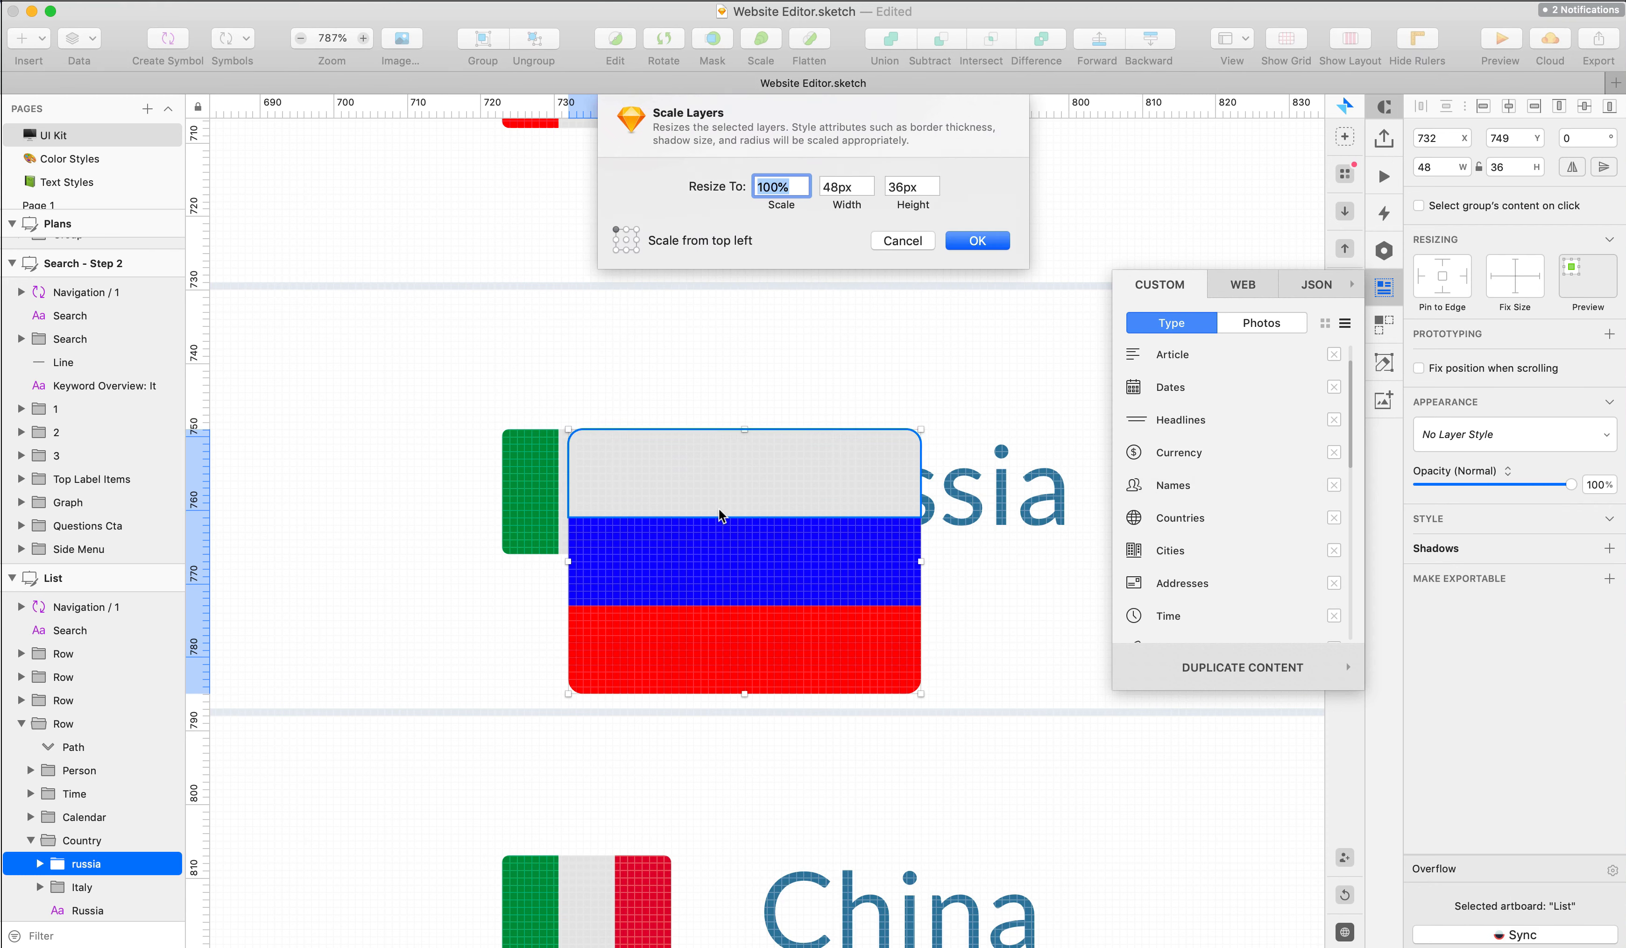
pyautogui.write('50')
pyautogui.press('Down')
pyautogui.press('Down')
pyautogui.press('Return')
pyautogui.hotkey('shift', 'Left')
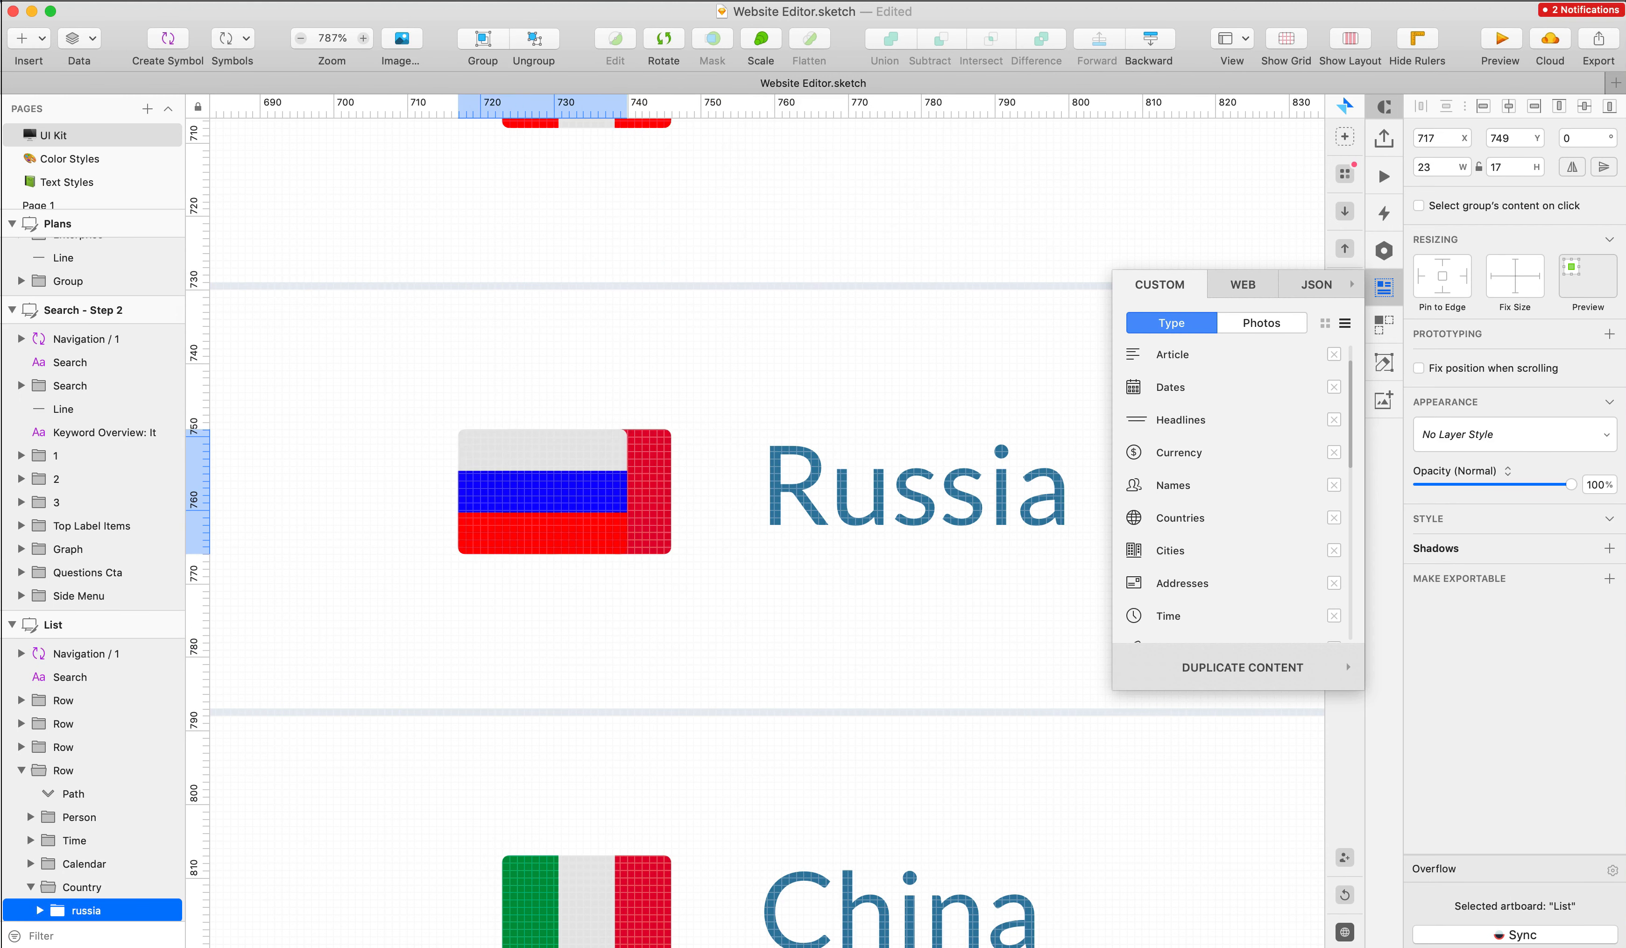
pyautogui.hotkey('shift', 'Right')
pyautogui.press('Left')
pyautogui.press('Left')
pyautogui.press('Left')
pyautogui.press('Left')
pyautogui.press('Left')
pyautogui.press('Left')
pyautogui.press('Left')
pyautogui.press('Left')
pyautogui.press('Left')
pyautogui.hotkey('shift', 'Right')
pyautogui.hotkey('shift', 'Right')
# - Delete the eleventh row's Italian flag and move the Russian flag into its place at X 723
pyautogui.click(642, 520)
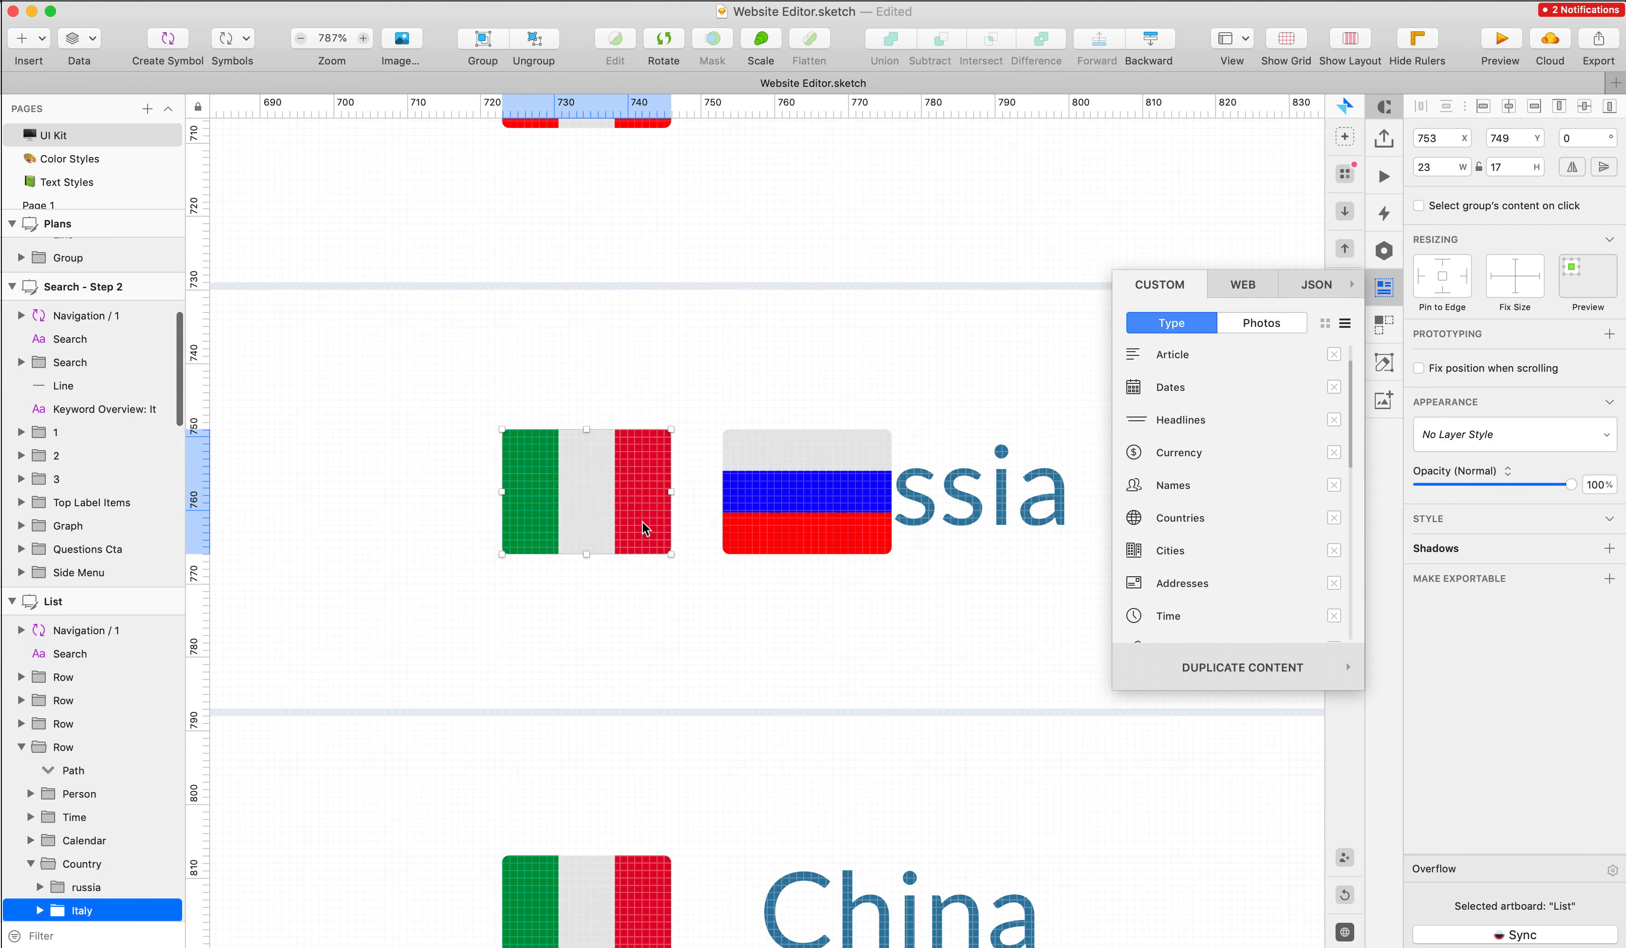
pyautogui.press('BackSpace')
pyautogui.doubleClick(757, 487)
pyautogui.doubleClick(757, 487)
pyautogui.hotkey('shift', 'Left')
pyautogui.hotkey('shift', 'Left')
pyautogui.hotkey('shift', 'Left')
# - Copy the twelfth row's country text and search Nucleo for China
pyautogui.scroll(-7, 757, 487)
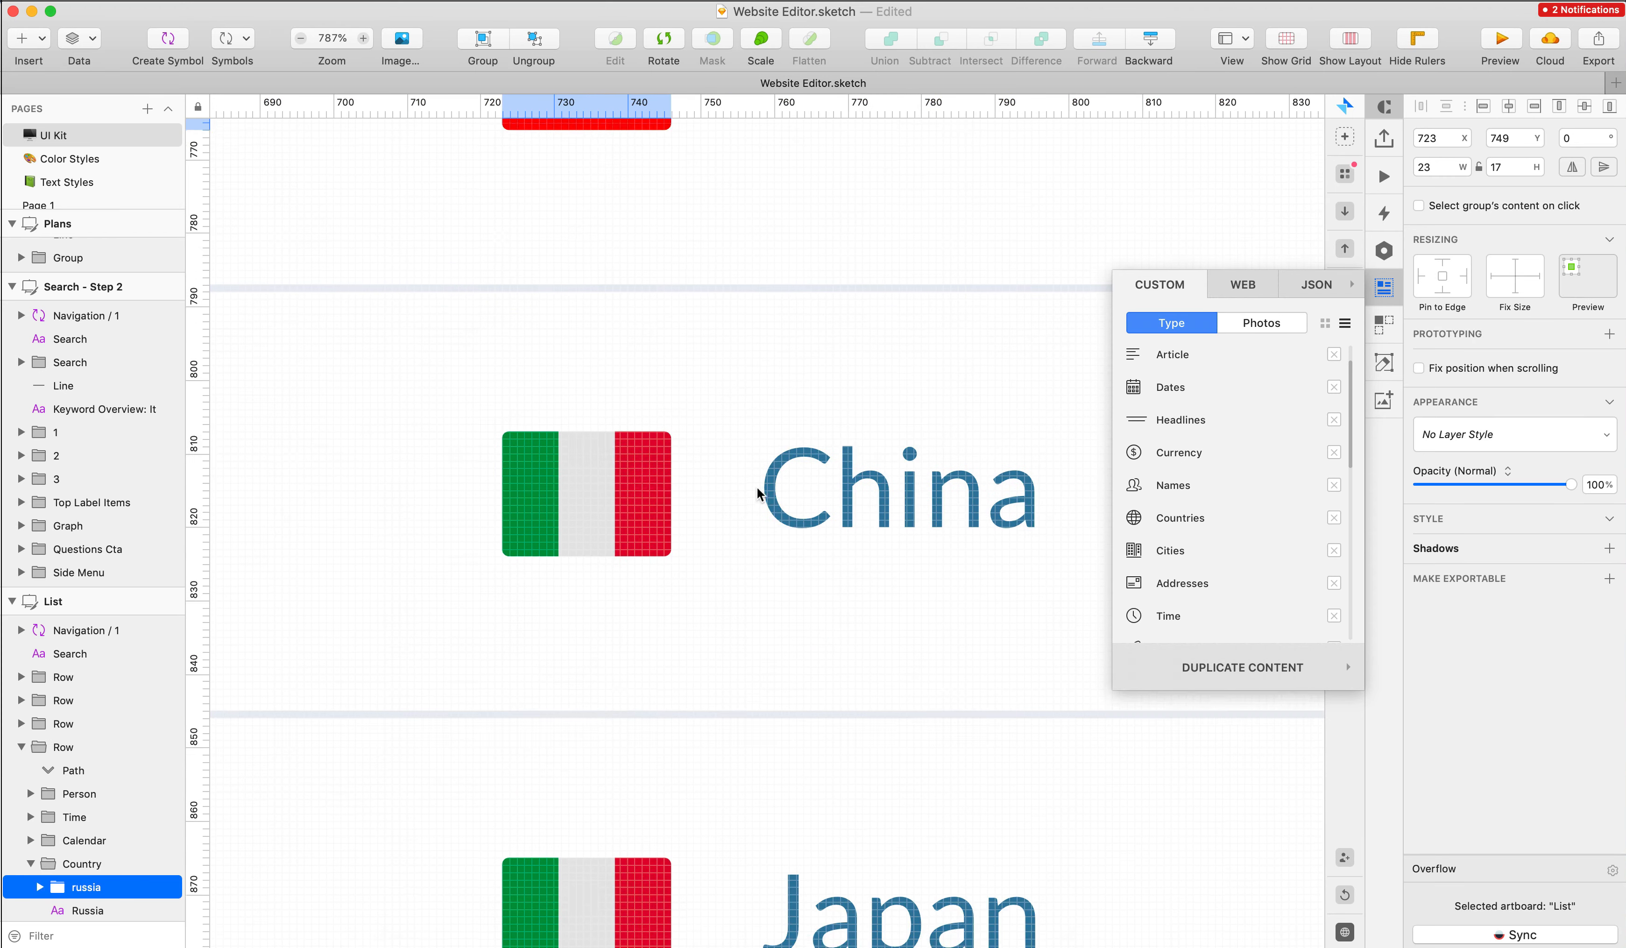
pyautogui.doubleClick(780, 473)
pyautogui.doubleClick(780, 473)
pyautogui.press('super+Tab')
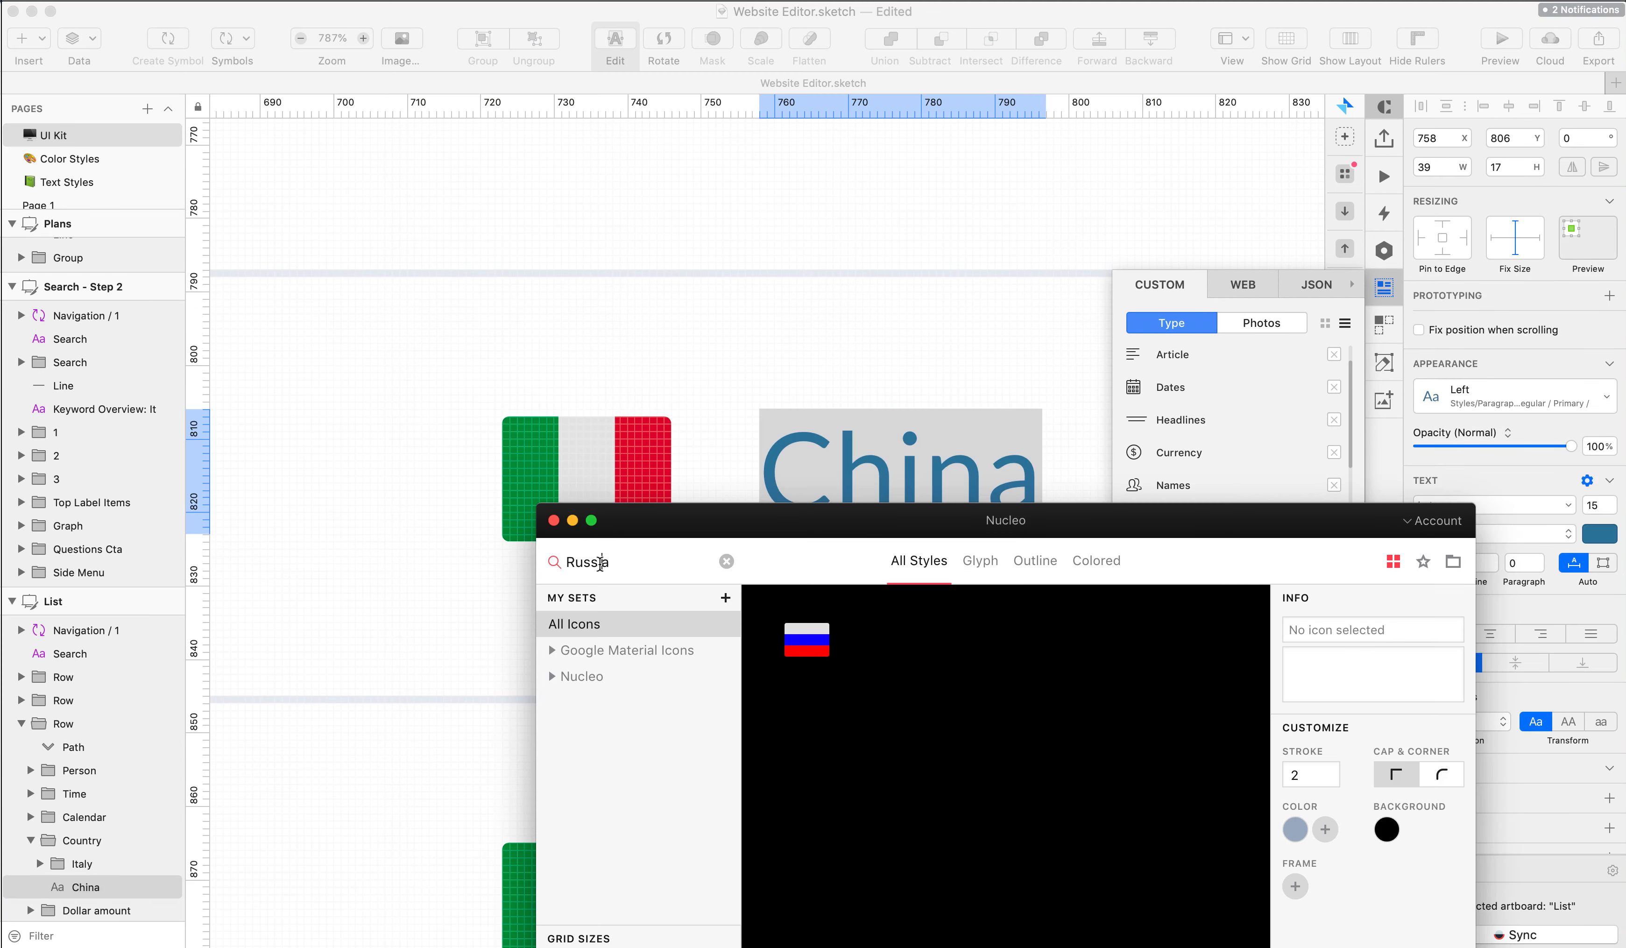
pyautogui.doubleClick(599, 561)
pyautogui.press('super+v')
# - Select the twelfth row's Italian flag and place the Chinese flag from Nucleo in that Country group at X 732, Y 807
pyautogui.press('super+Tab')
pyautogui.click(631, 444)
pyautogui.press('super+Tab')
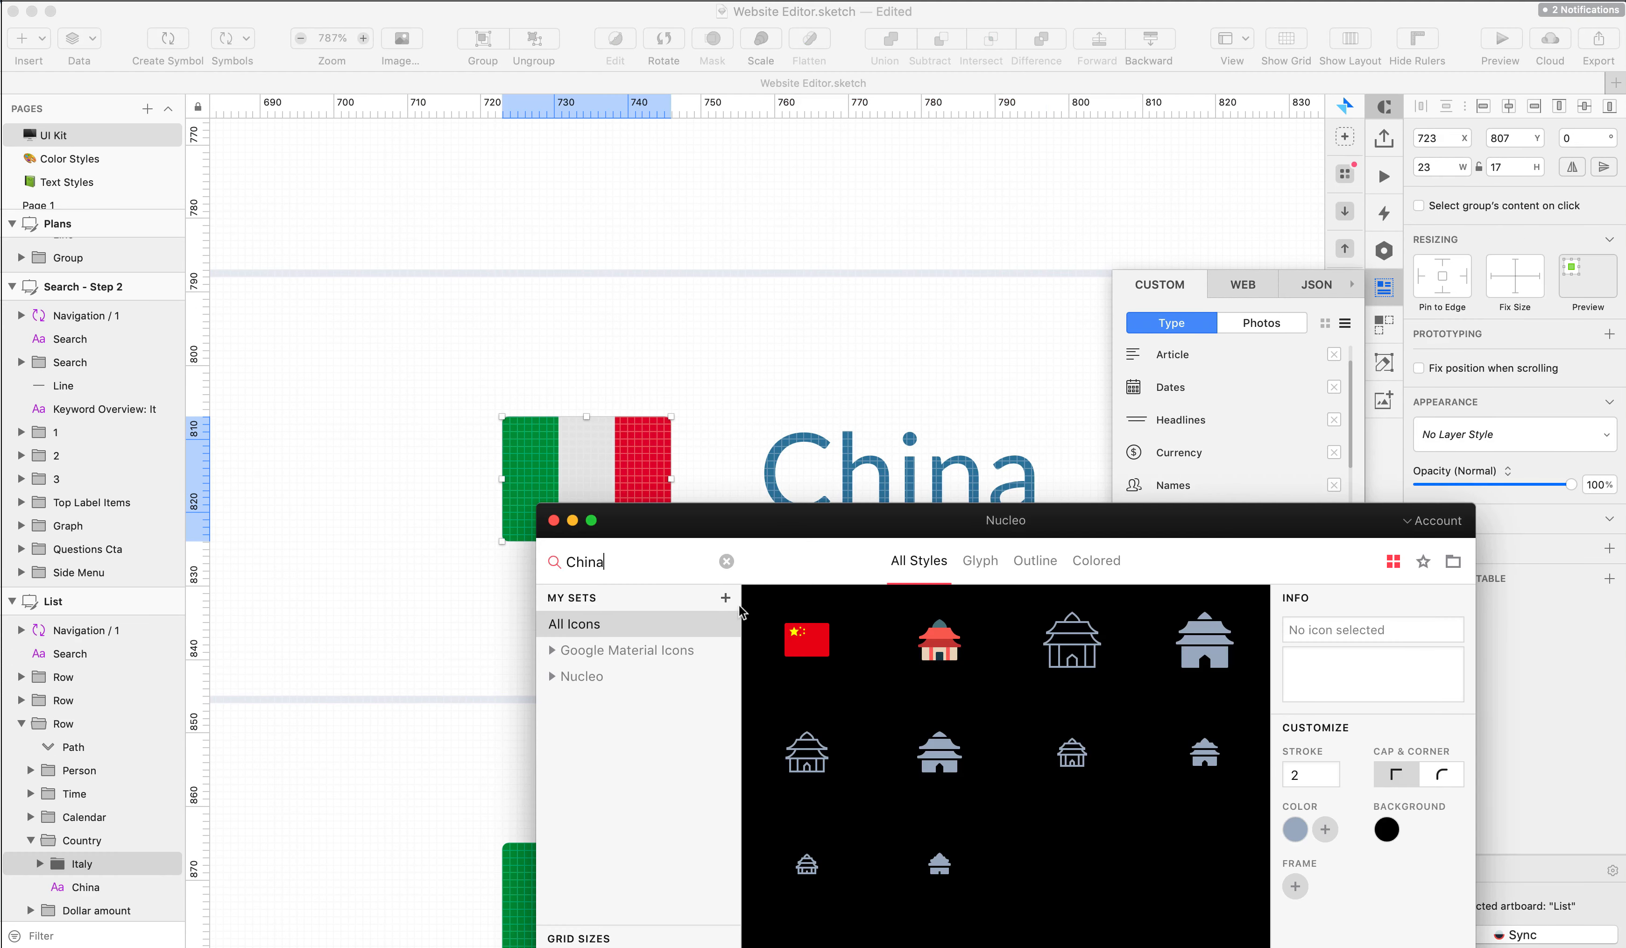
pyautogui.moveTo(806, 537); pyautogui.dragTo(727, 513)
# - Scale the Chinese flag down to 23 × 17 px and move it clear of the Italian flag to X 753
pyautogui.press('super+k')
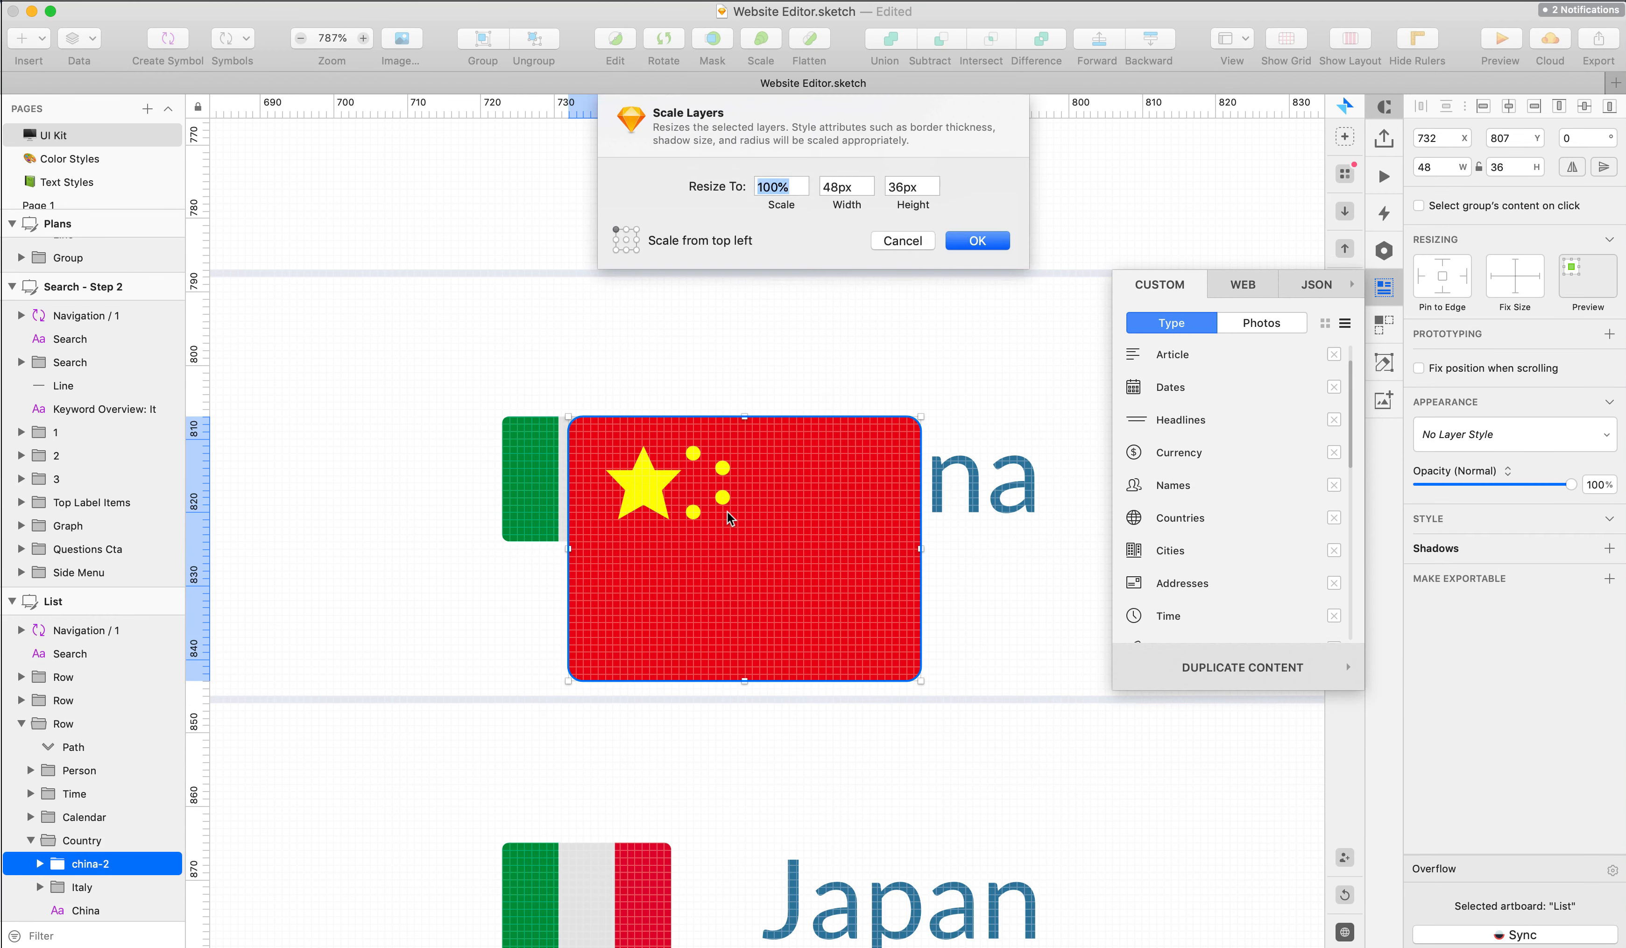
pyautogui.write('50')
pyautogui.press('Return')
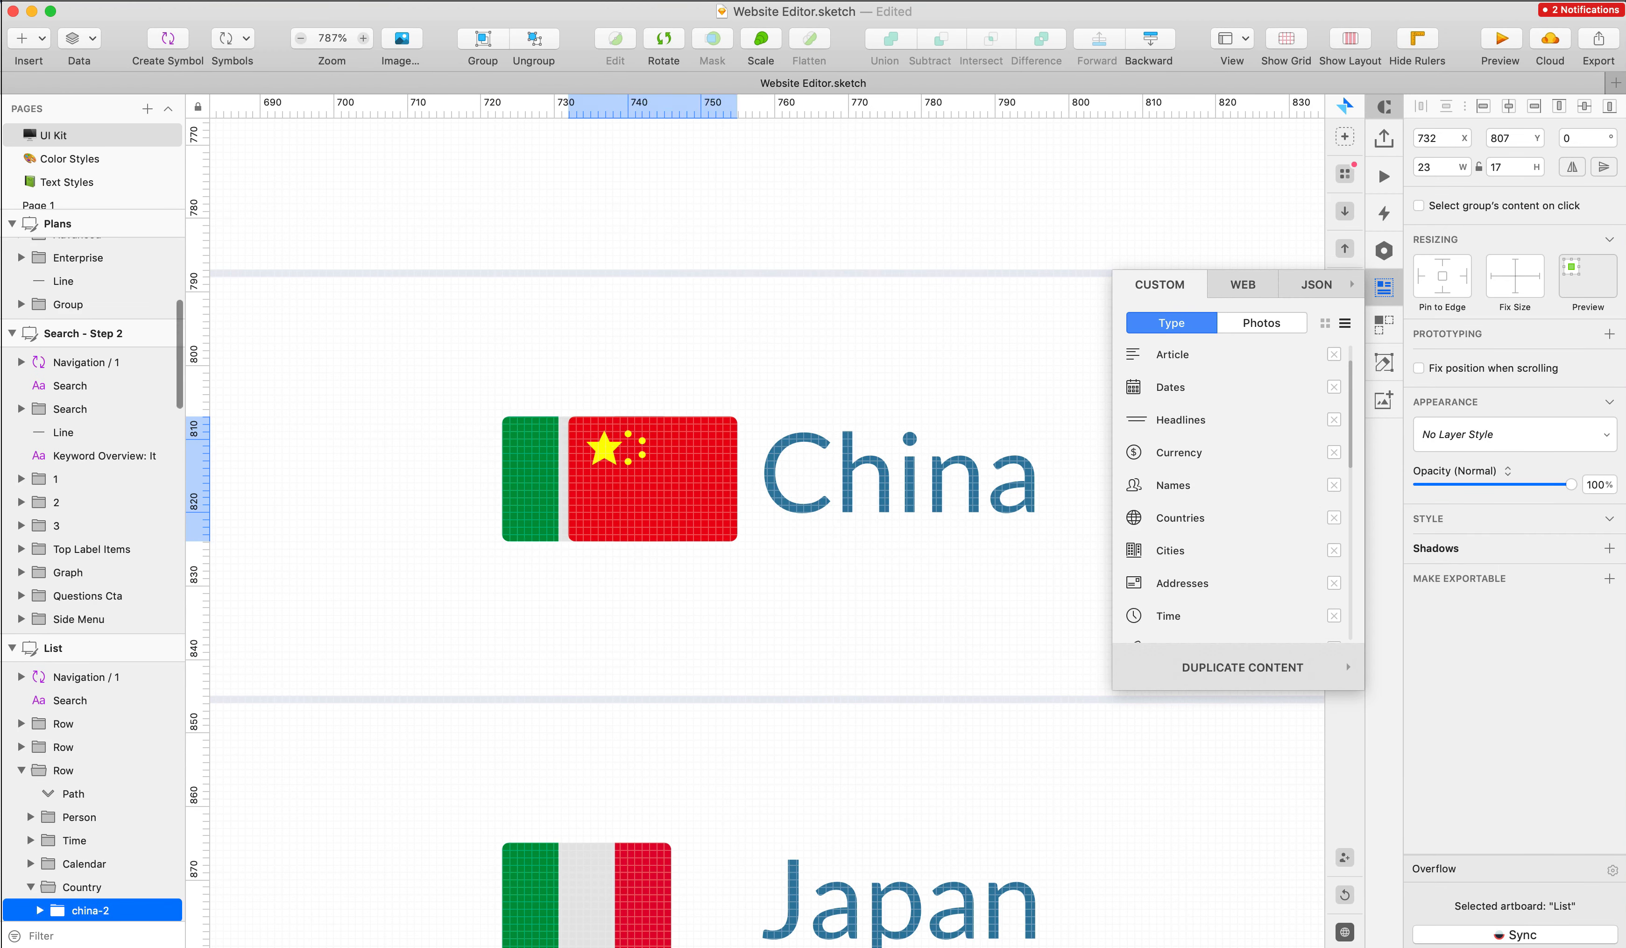
pyautogui.press('Right')
pyautogui.press('Right')
pyautogui.press('Right')
pyautogui.press('Right')
pyautogui.press('Right')
pyautogui.press('Right')
pyautogui.press('Right')
pyautogui.press('Right')
pyautogui.press('Right')
pyautogui.press('Right')
pyautogui.press('Right')
pyautogui.press('Right')
pyautogui.press('Right')
pyautogui.press('Right')
pyautogui.press('Right')
pyautogui.press('Right')
pyautogui.press('Right')
pyautogui.press('Right')
pyautogui.press('Right')
pyautogui.press('Right')
# - Delete the twelfth row's Italian flag and move the Chinese flag into its place at X 723
pyautogui.click(609, 499)
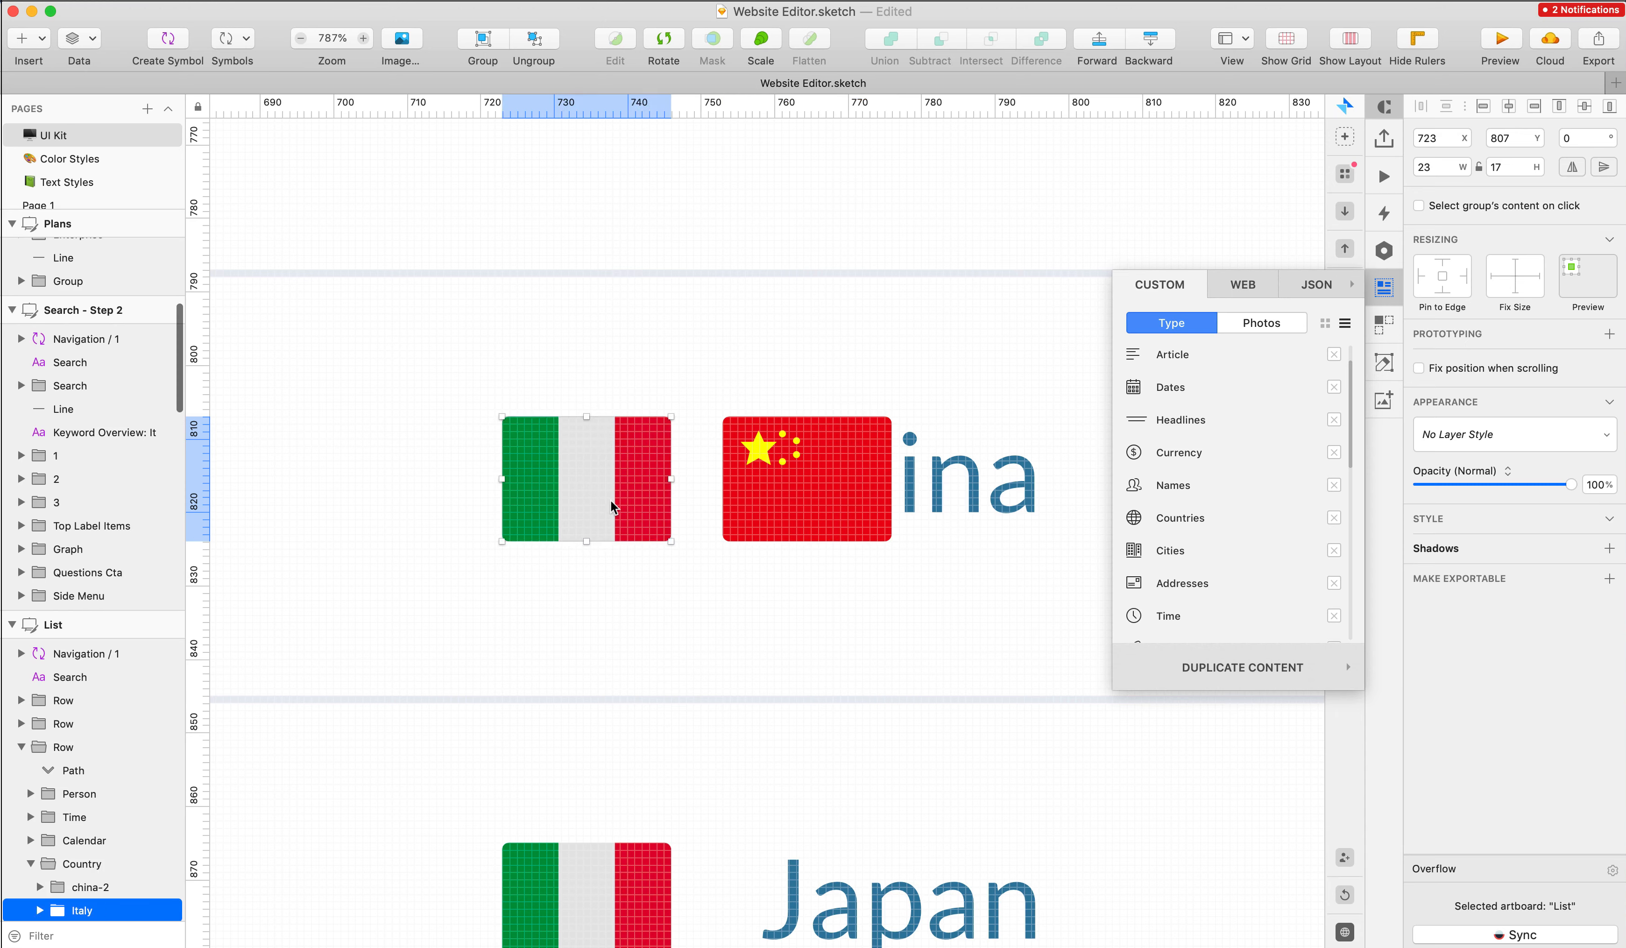
pyautogui.press('BackSpace')
pyautogui.doubleClick(809, 443)
pyautogui.doubleClick(810, 443)
pyautogui.hotkey('shift', 'Left')
pyautogui.hotkey('shift', 'Left')
pyautogui.hotkey('shift', 'Left')
# - Copy the thirteenth row's country text and search Nucleo for Japan
pyautogui.scroll(-10, 809, 442)
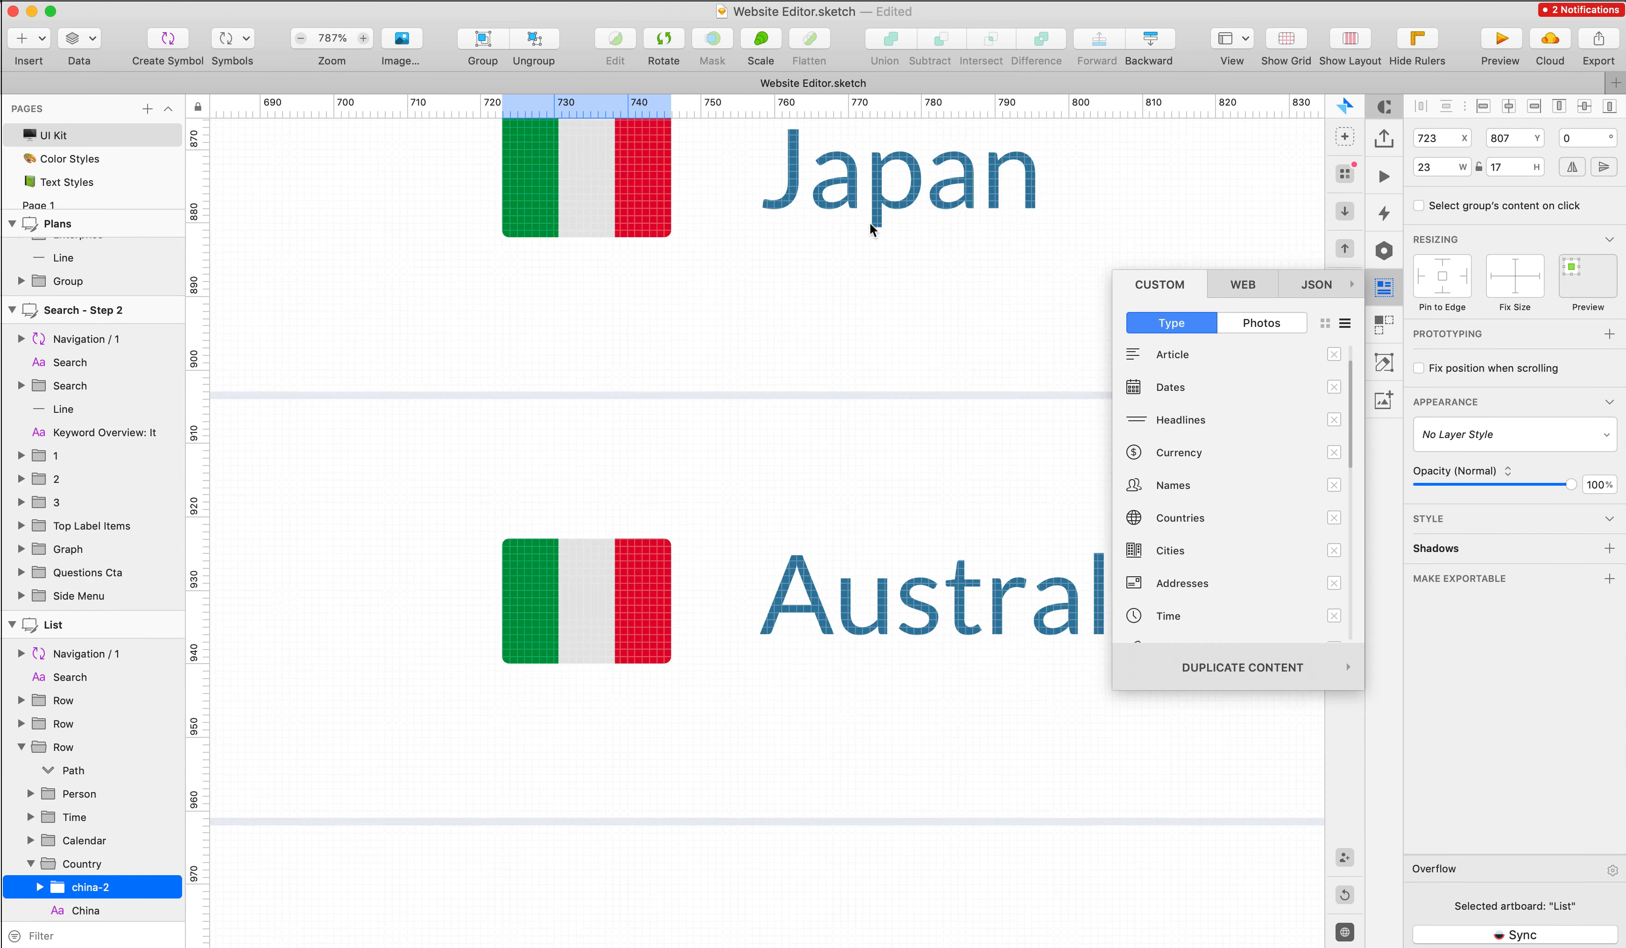
pyautogui.keyDown('super'); pyautogui.click(869, 195); pyautogui.keyUp('super')
pyautogui.doubleClick(868, 195)
pyautogui.press('super+c')
pyautogui.scroll(3, 960, 355)
pyautogui.press('super+Tab')
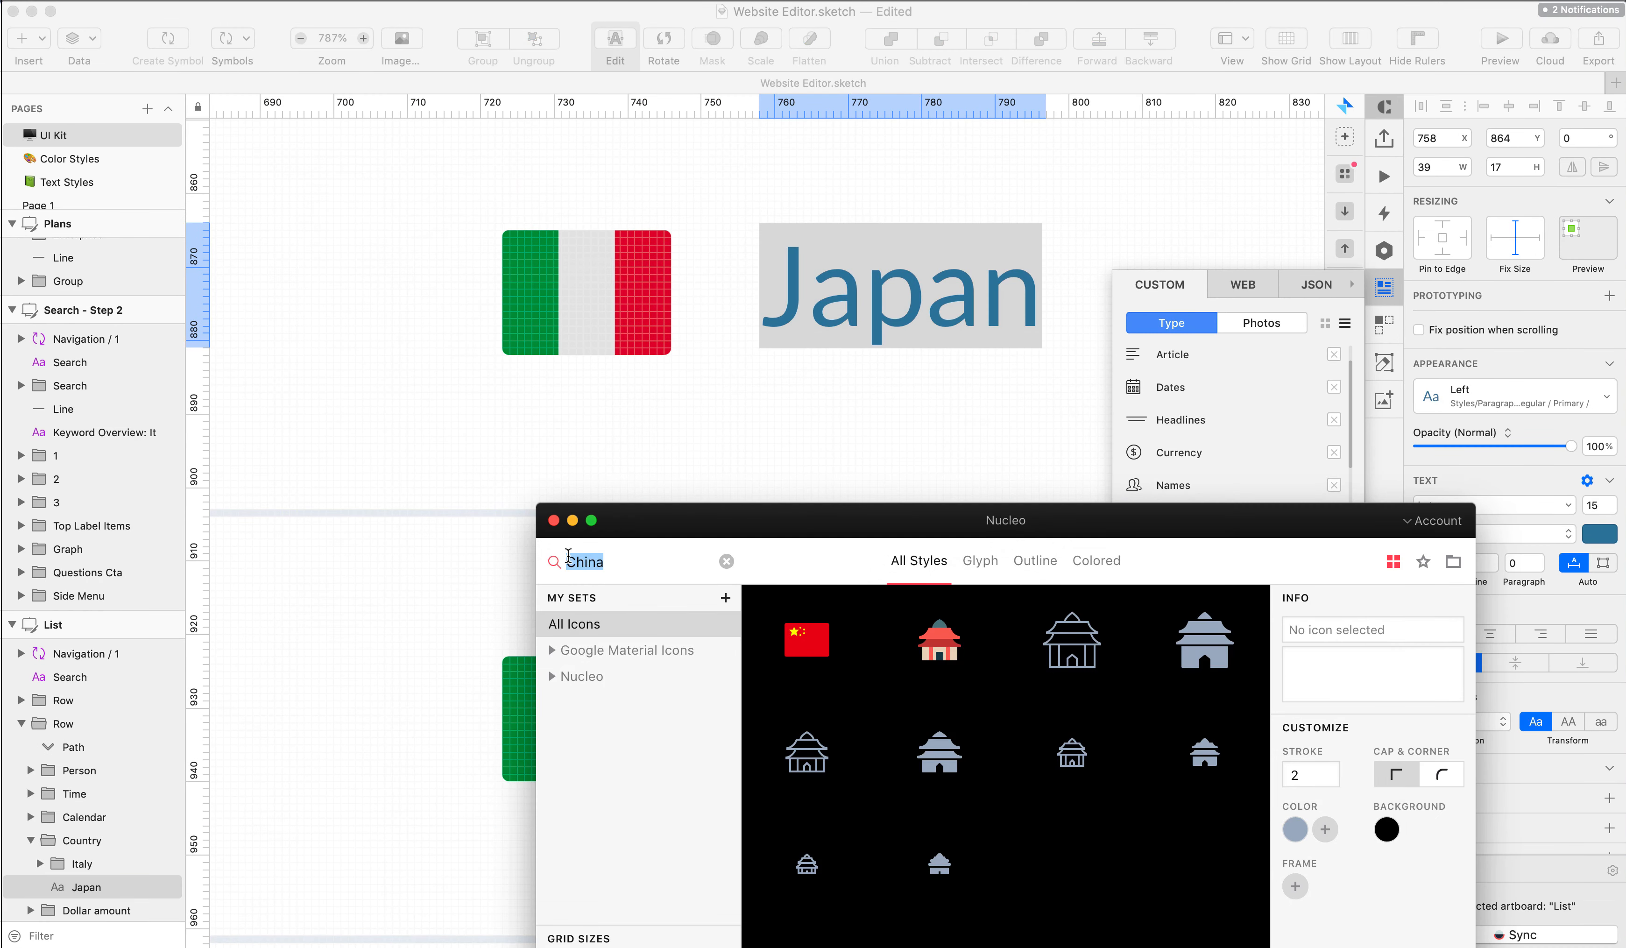
pyautogui.press('super+v')
# - Select the thirteenth row's Italian flag and place the Japanese flag from Nucleo in that Country group at X 733, Y 865
pyautogui.press('super+Tab')
pyautogui.click(639, 249)
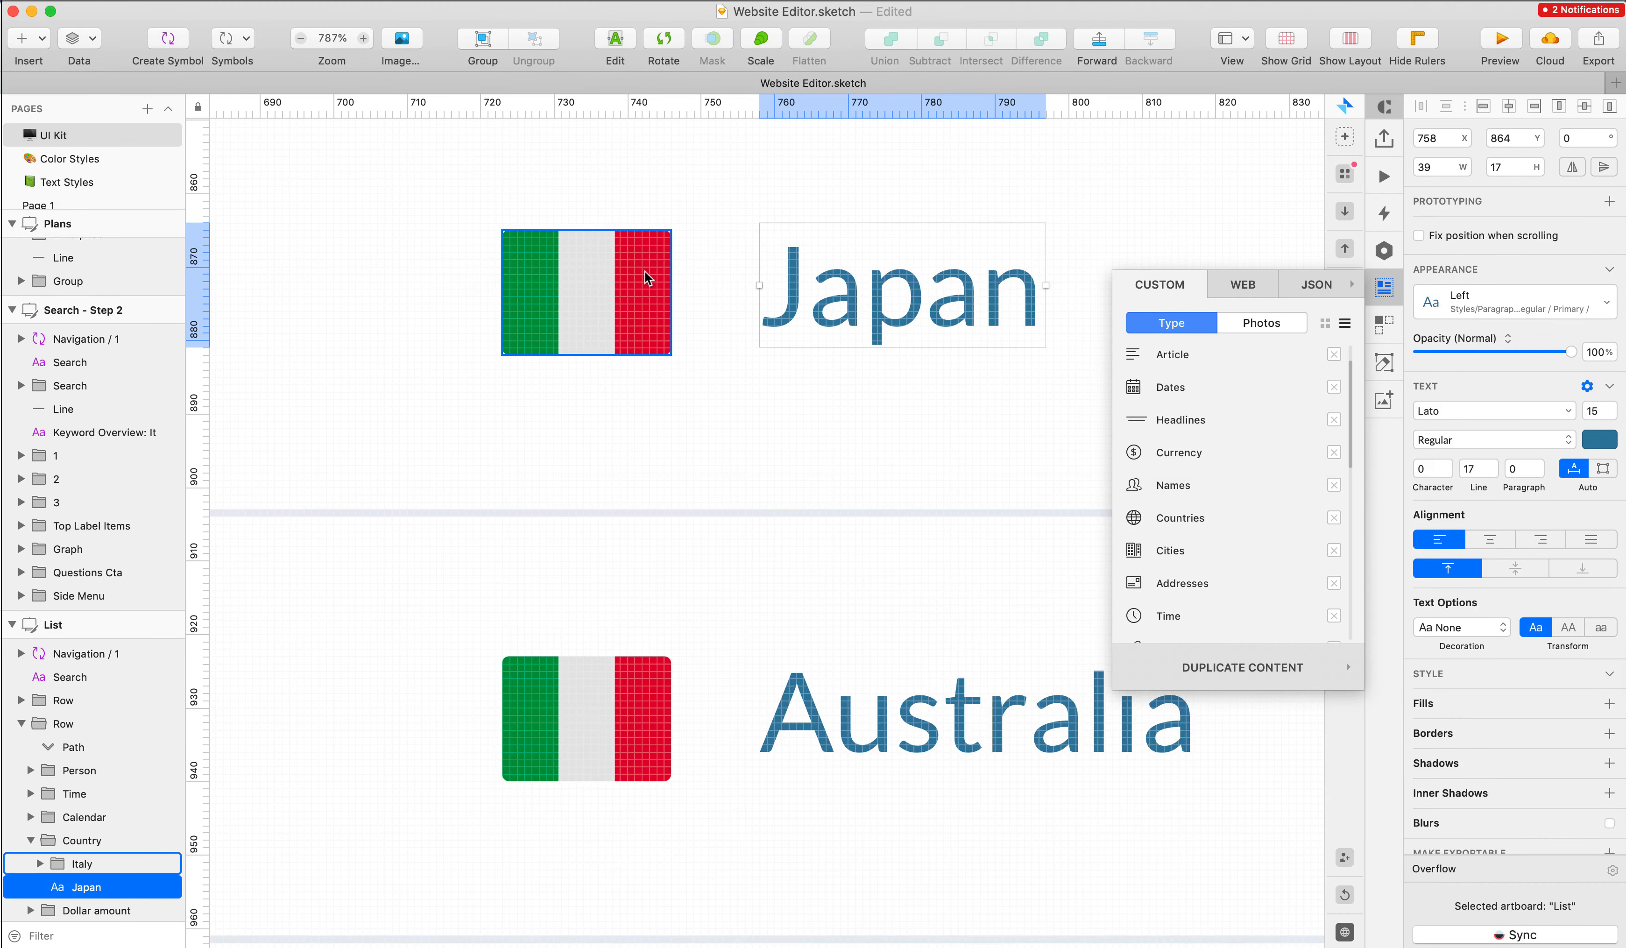
pyautogui.click(644, 270)
pyautogui.press('super+Tab')
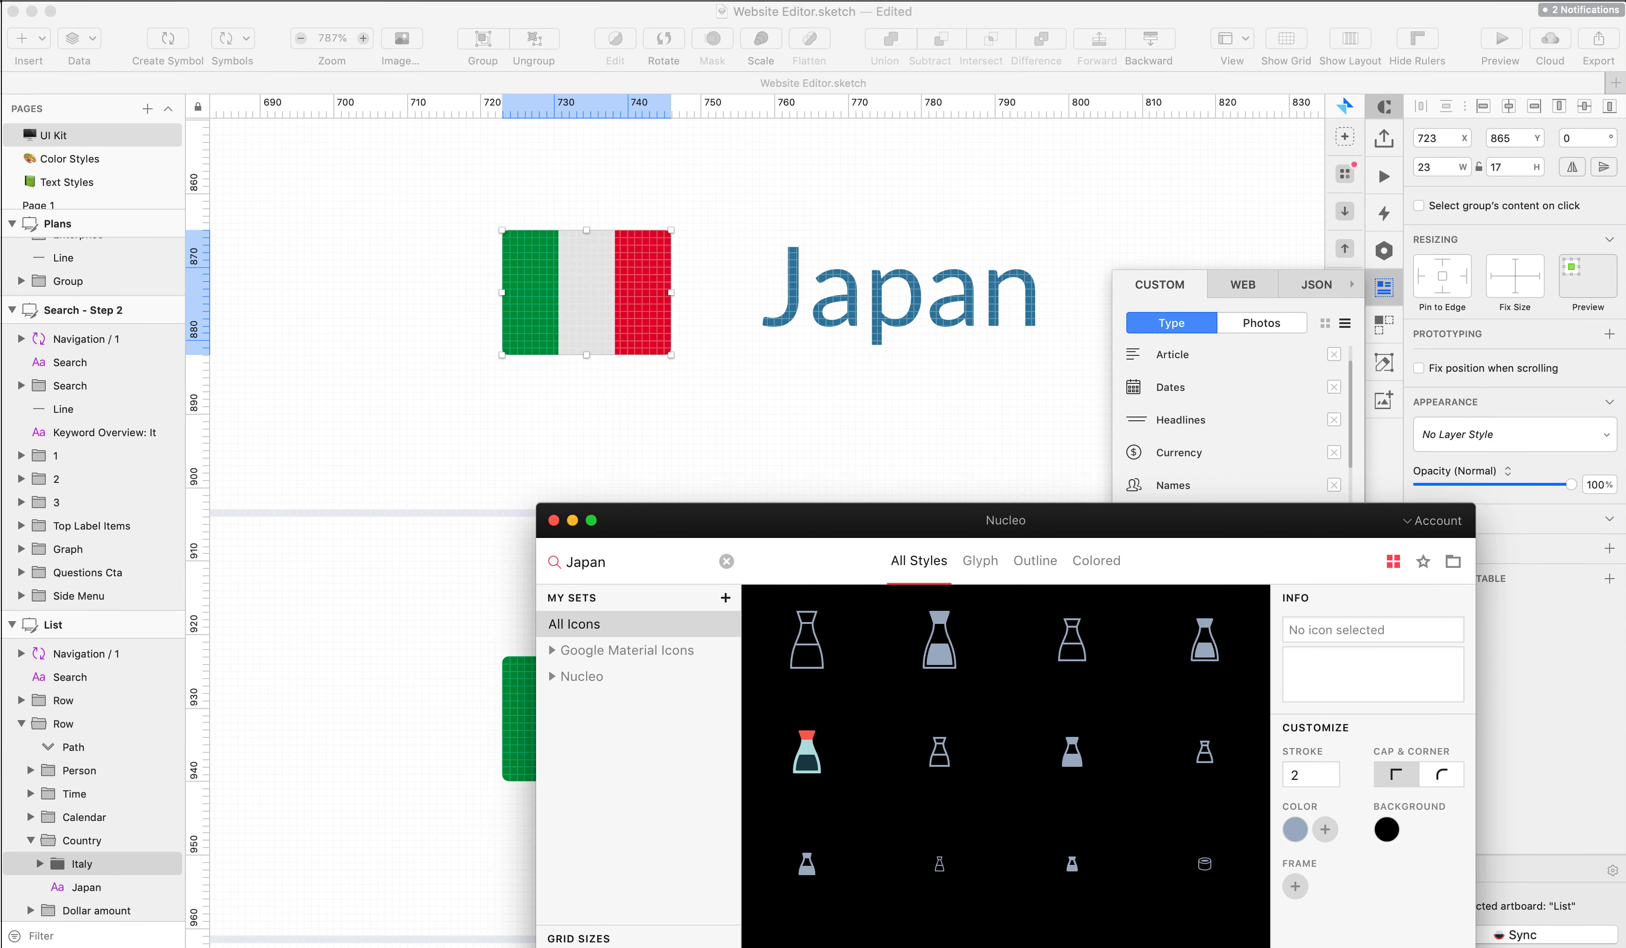
pyautogui.moveTo(753, 340); pyautogui.dragTo(742, 337)
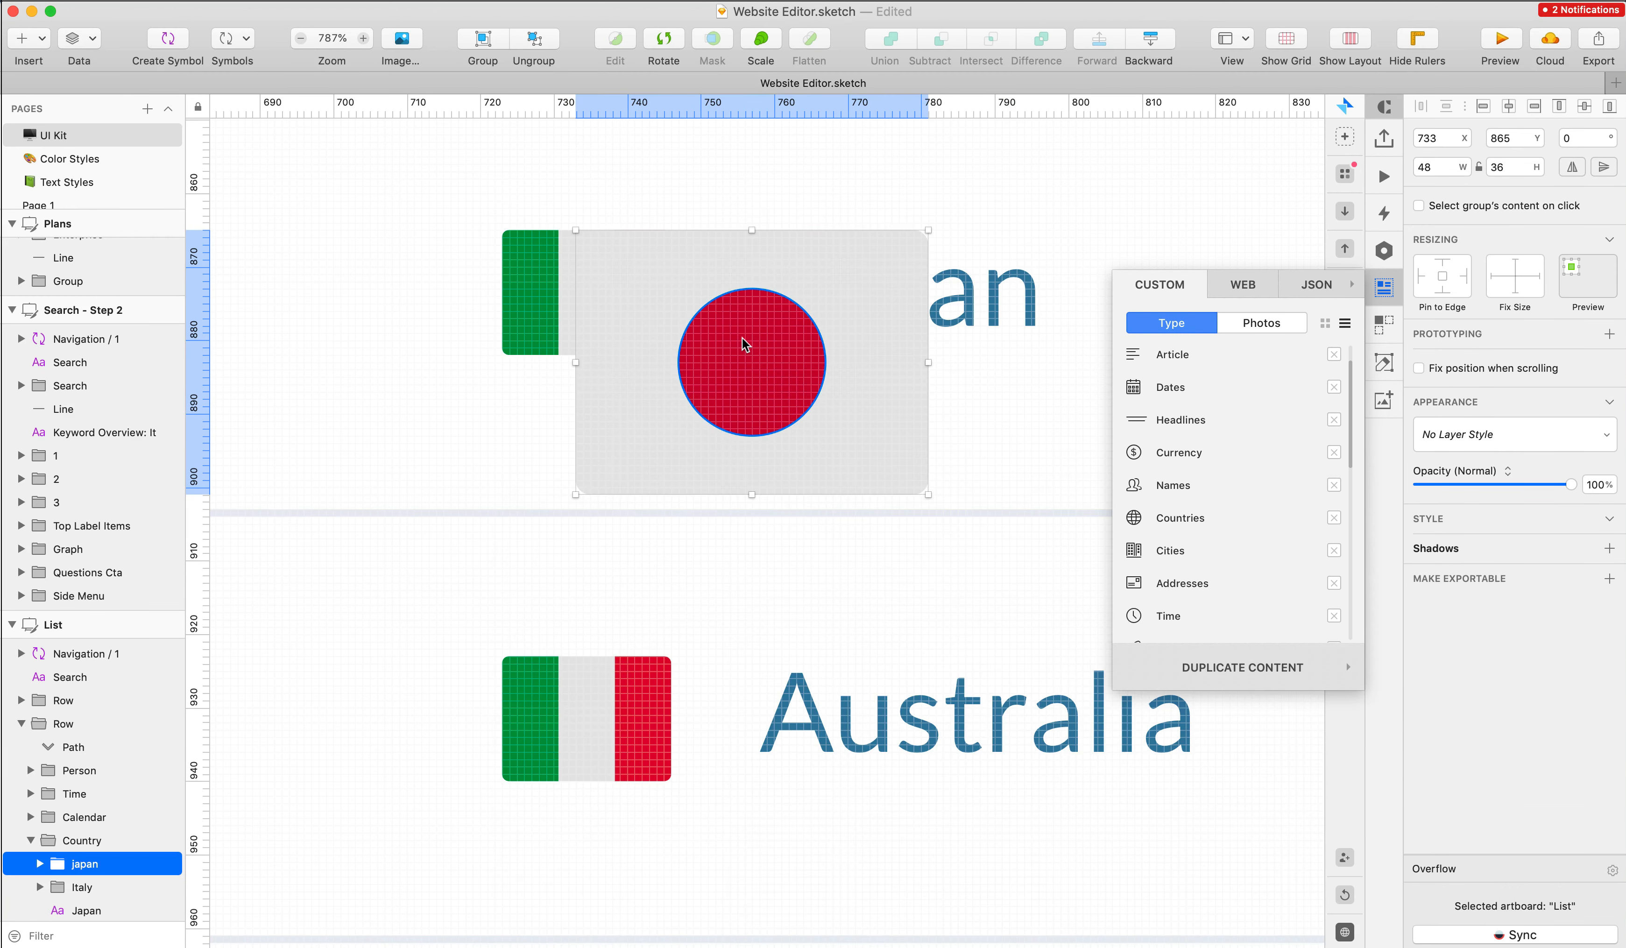
# - Scale the Japanese flag down to 23 × 17 px and shift it sideways to X 738, exposing part of the Italian flag
pyautogui.press('super+k')
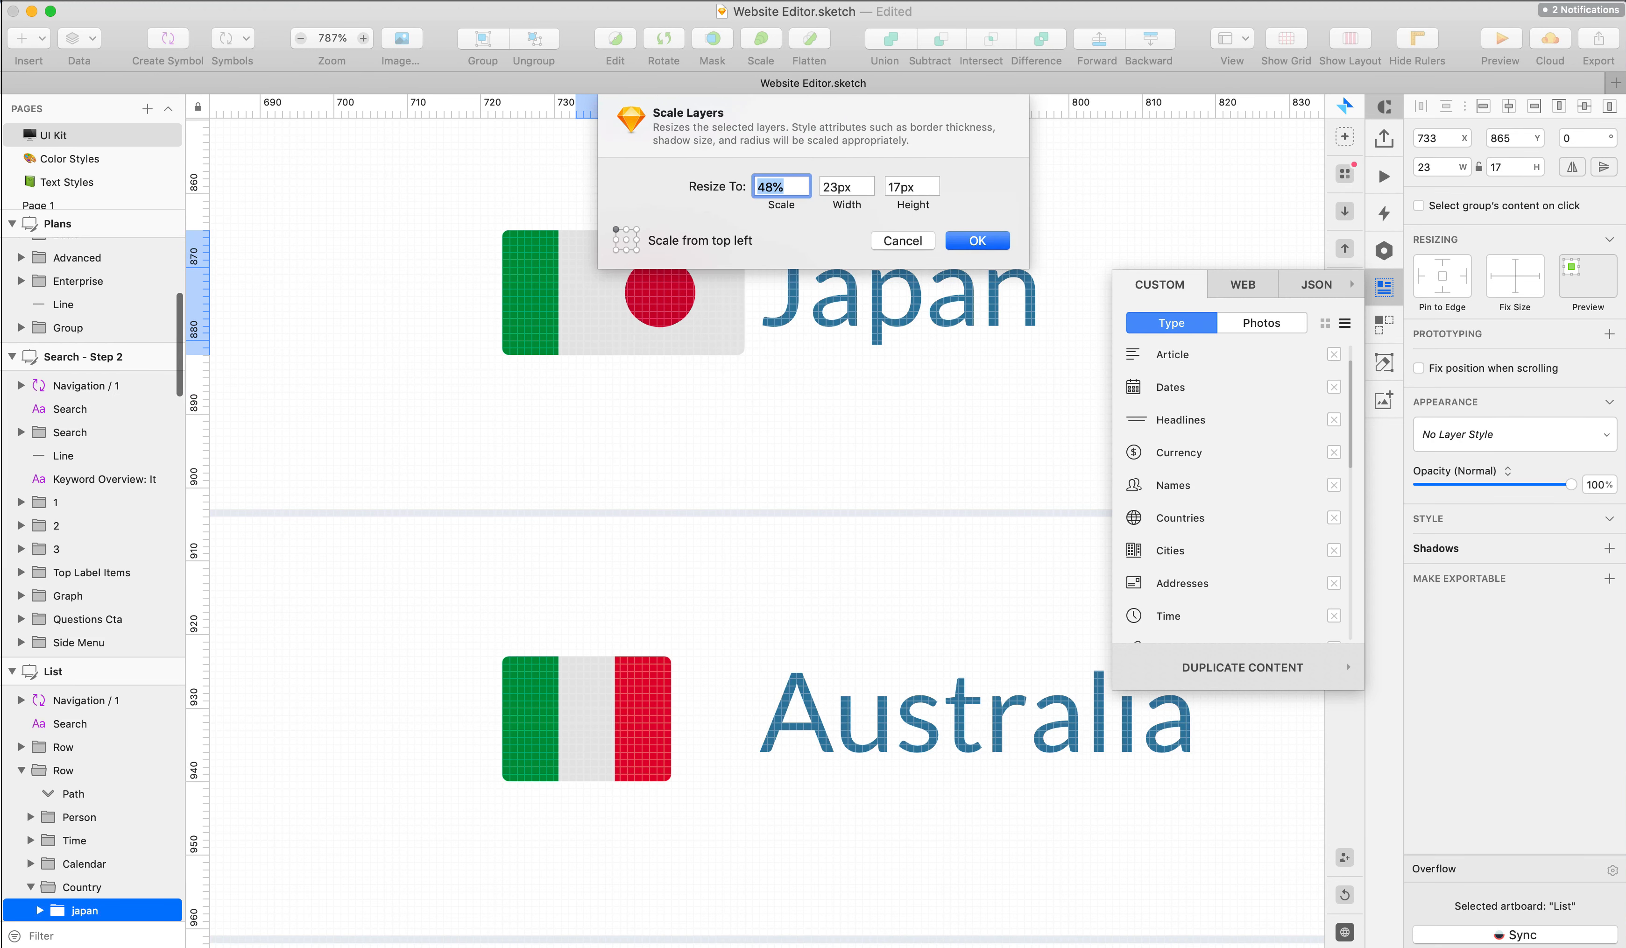
pyautogui.press('Return')
pyautogui.press('Right')
pyautogui.press('Right')
pyautogui.press('Right')
pyautogui.press('Right')
pyautogui.press('Right')
pyautogui.press('Right')
pyautogui.press('Right')
pyautogui.press('Right')
pyautogui.press('Right')
pyautogui.press('Right')
pyautogui.press('Right')
pyautogui.press('Right')
pyautogui.press('Right')
pyautogui.press('Right')
pyautogui.press('Right')
pyautogui.press('Right')
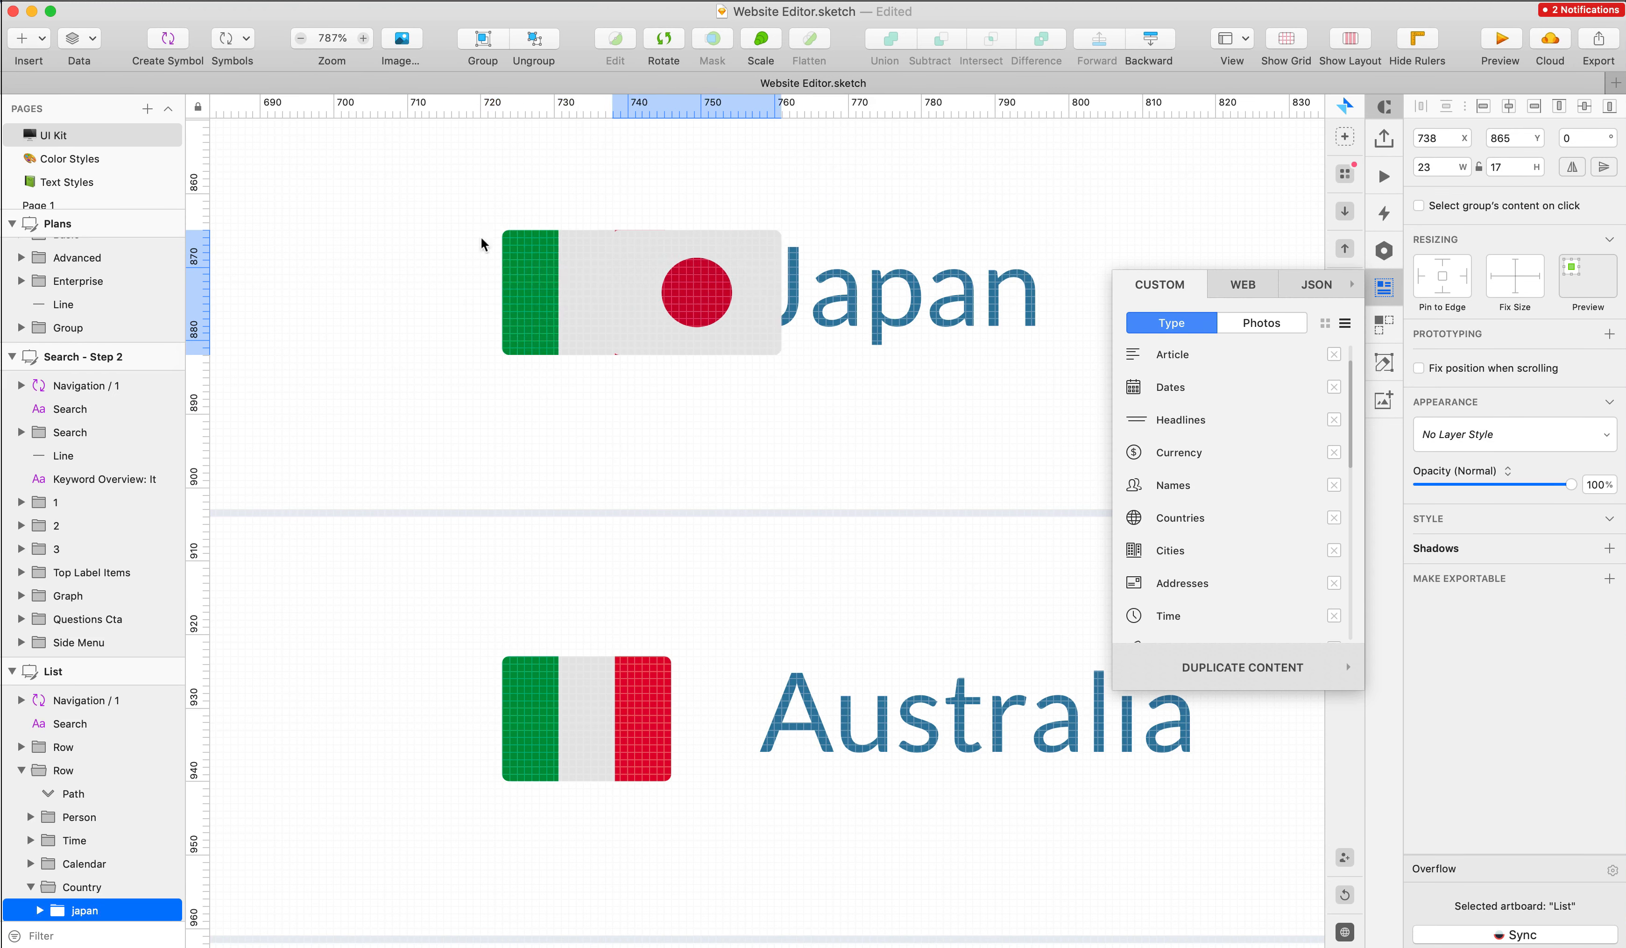
# - Delete the thirteenth row's Italian flag and move the Japanese flag into its place at X 723
pyautogui.click(516, 261)
pyautogui.press('Delete')
pyautogui.doubleClick(717, 278)
pyautogui.doubleClick(717, 278)
pyautogui.hotkey('shift', 'Left')
pyautogui.press('Left')
pyautogui.press('Left')
pyautogui.press('Left')
pyautogui.press('Left')
pyautogui.press('Left')
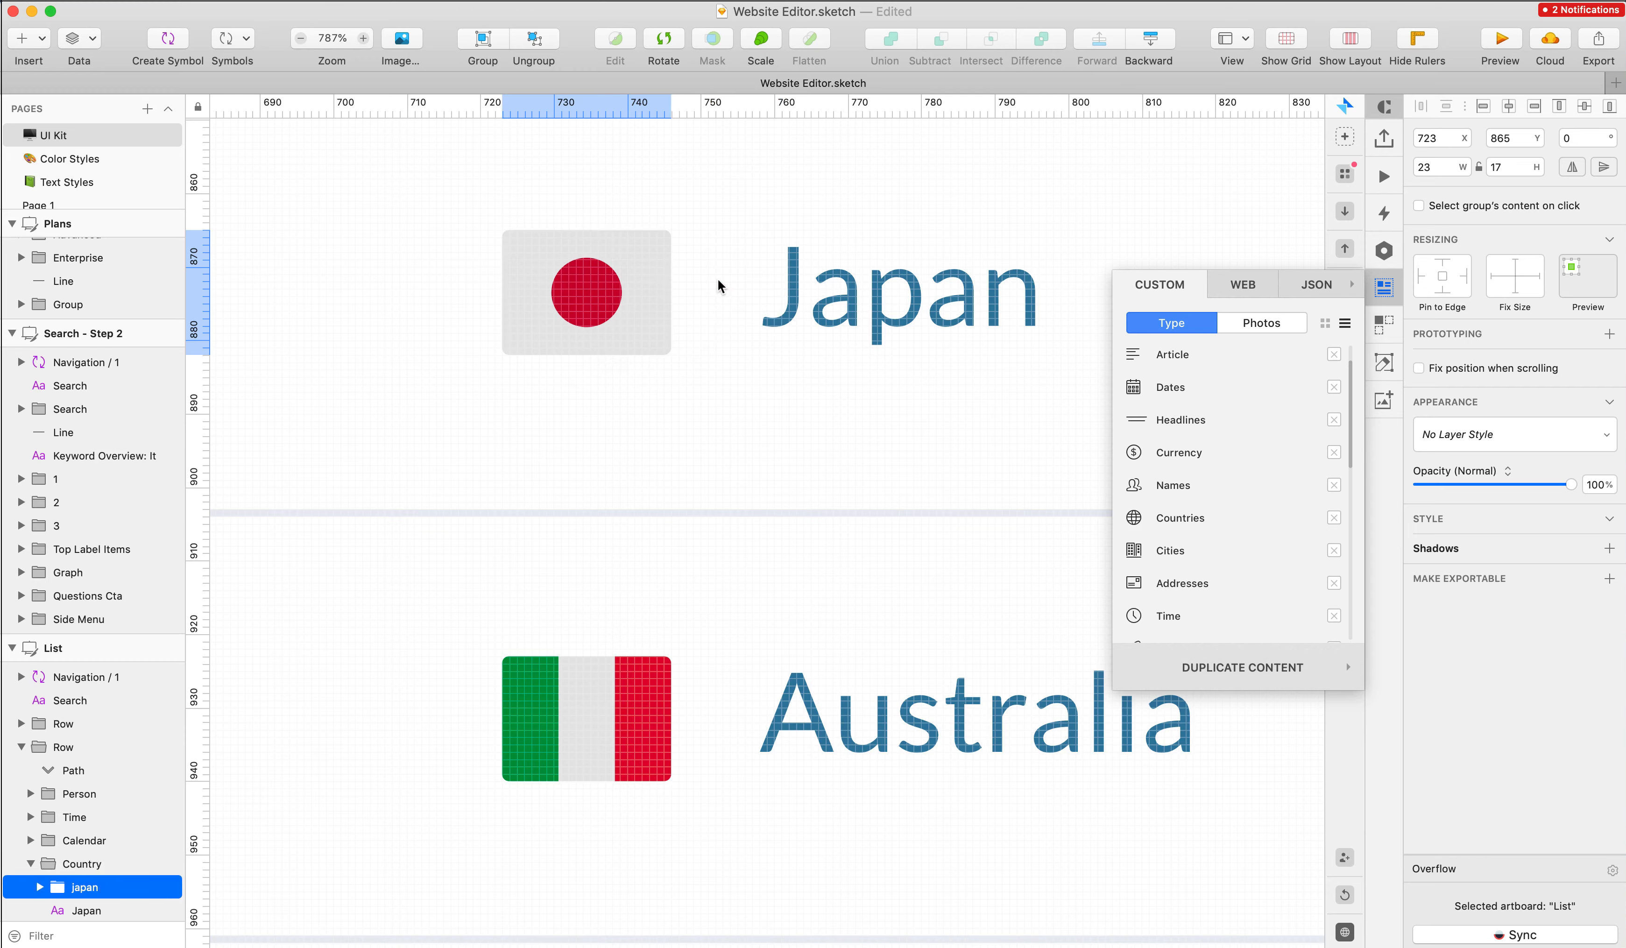
# - Search Nucleo for australia to find the fourteenth row's flag
pyautogui.scroll(-3, 718, 278)
pyautogui.press('super+Tab')
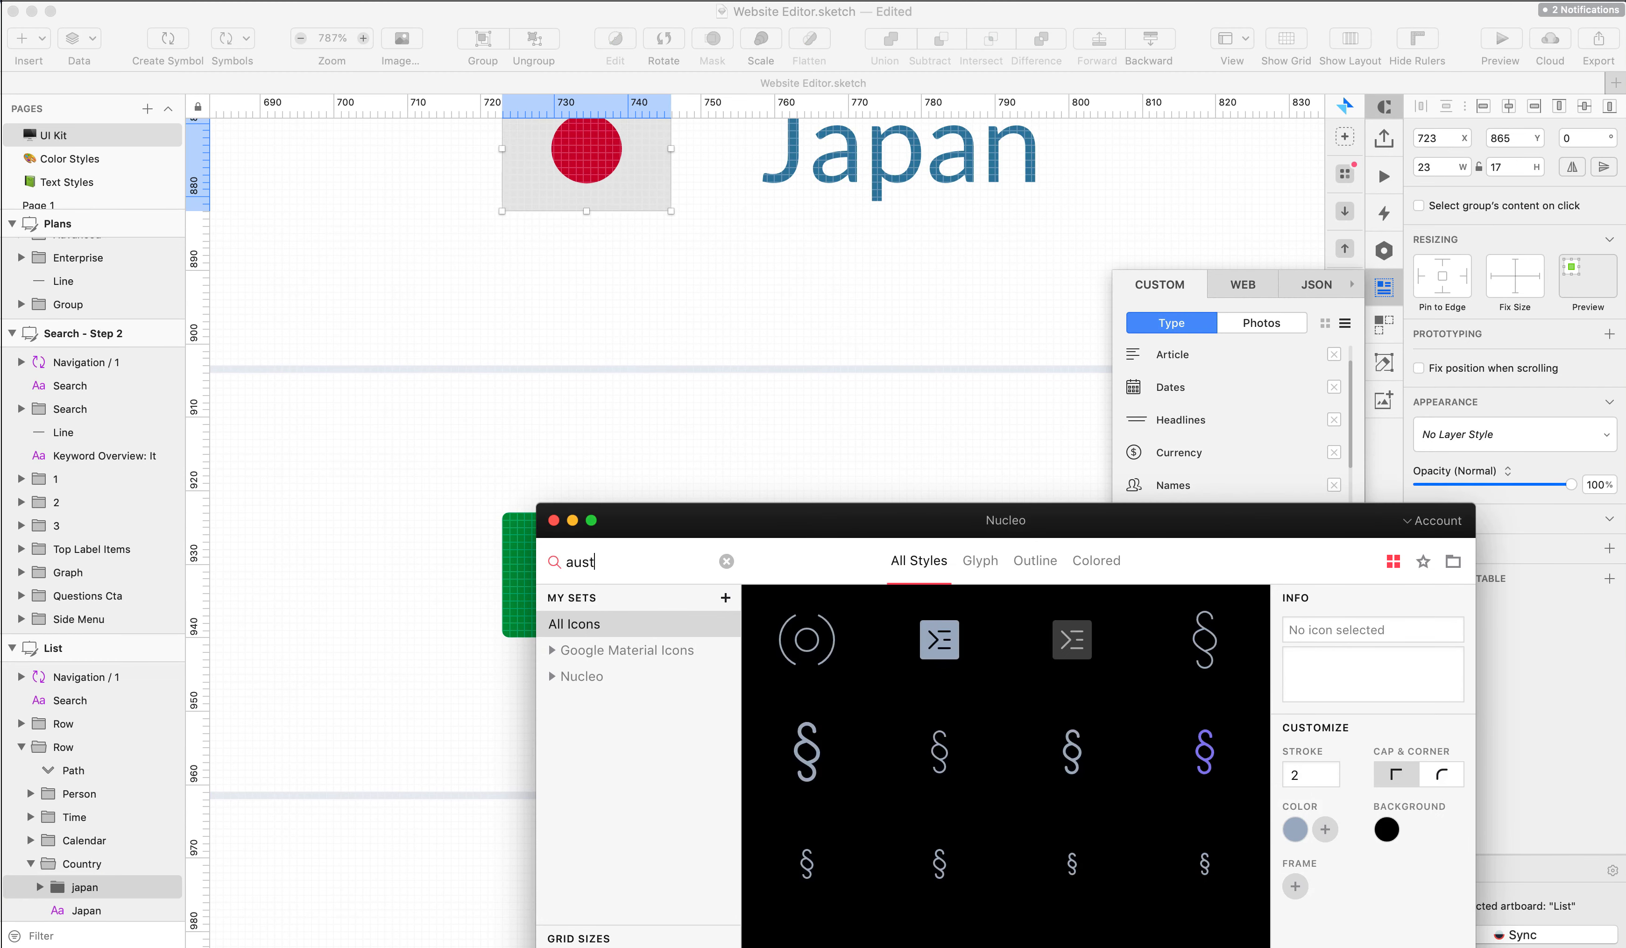
pyautogui.scroll(-4, 693, 343)
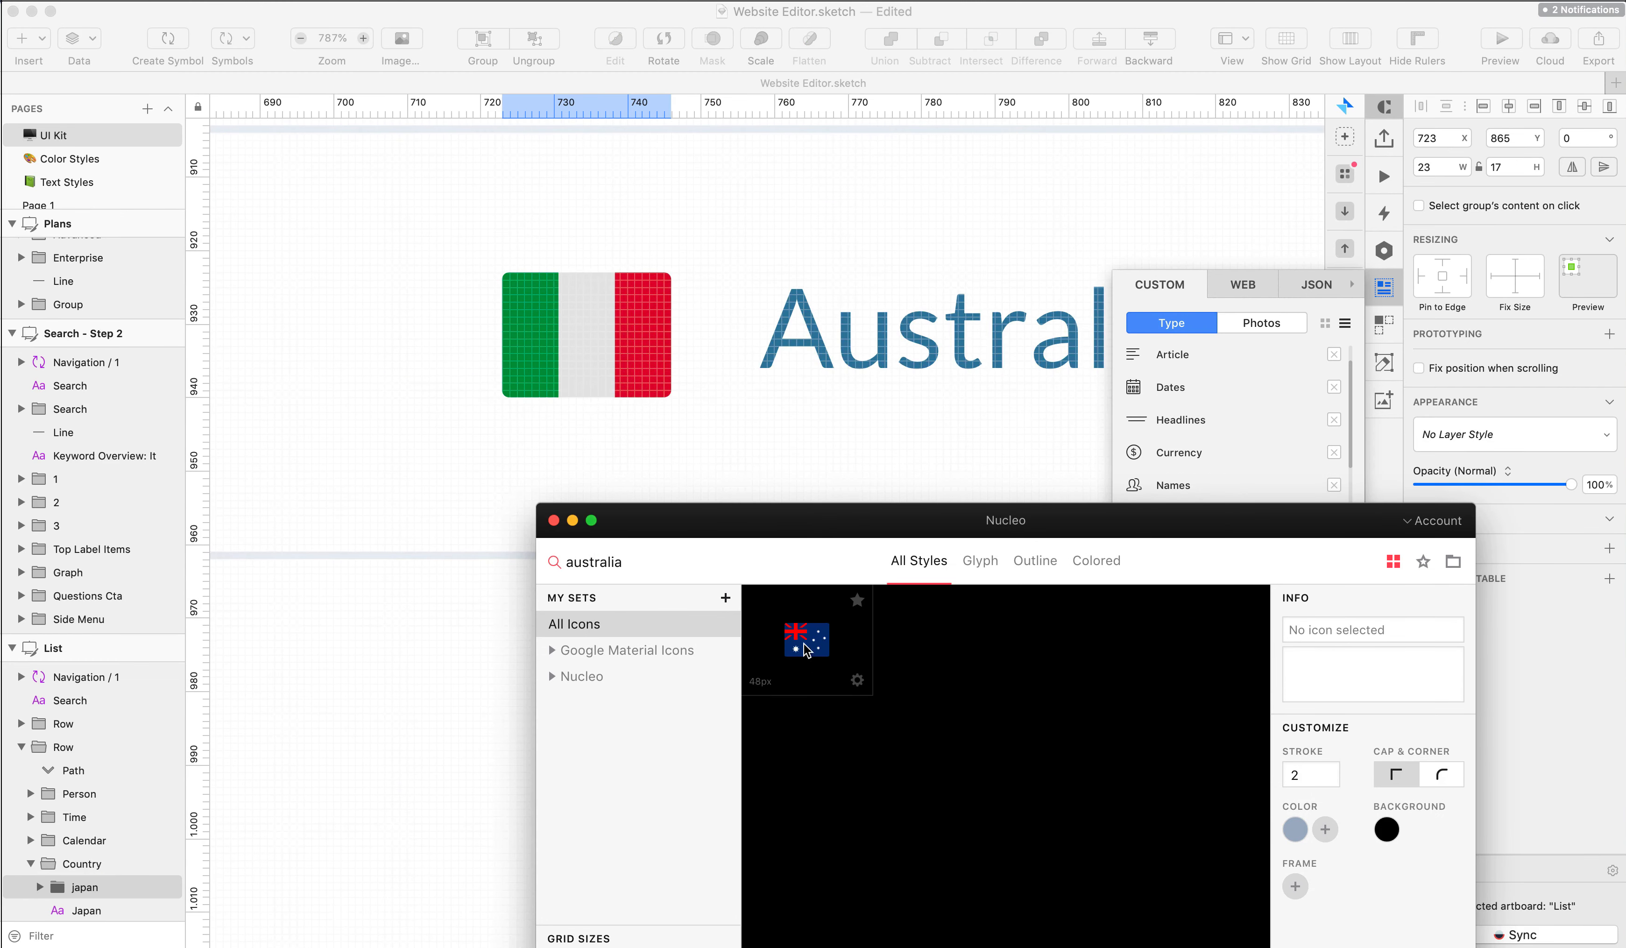
pyautogui.moveTo(807, 639); pyautogui.dragTo(707, 338)
pyautogui.click(691, 284)
pyautogui.doubleClick(690, 284)
pyautogui.doubleClick(691, 281)
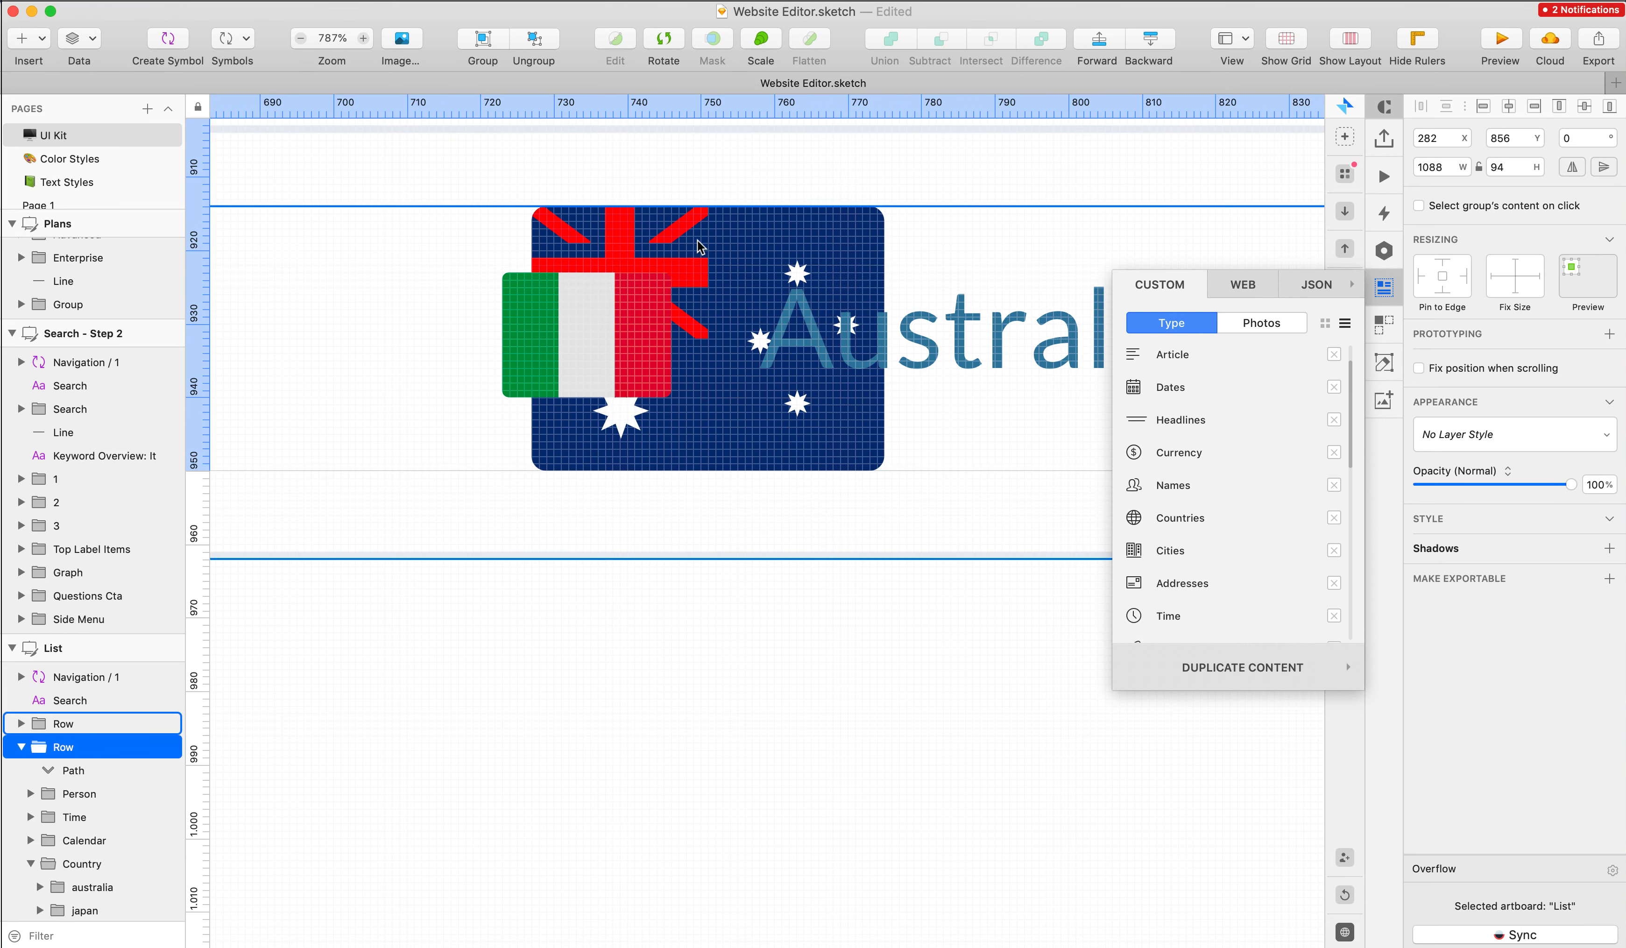
pyautogui.doubleClick(697, 240)
pyautogui.press('super+z')
pyautogui.press('super+z')
pyautogui.press('super+z')
pyautogui.press('super+z')
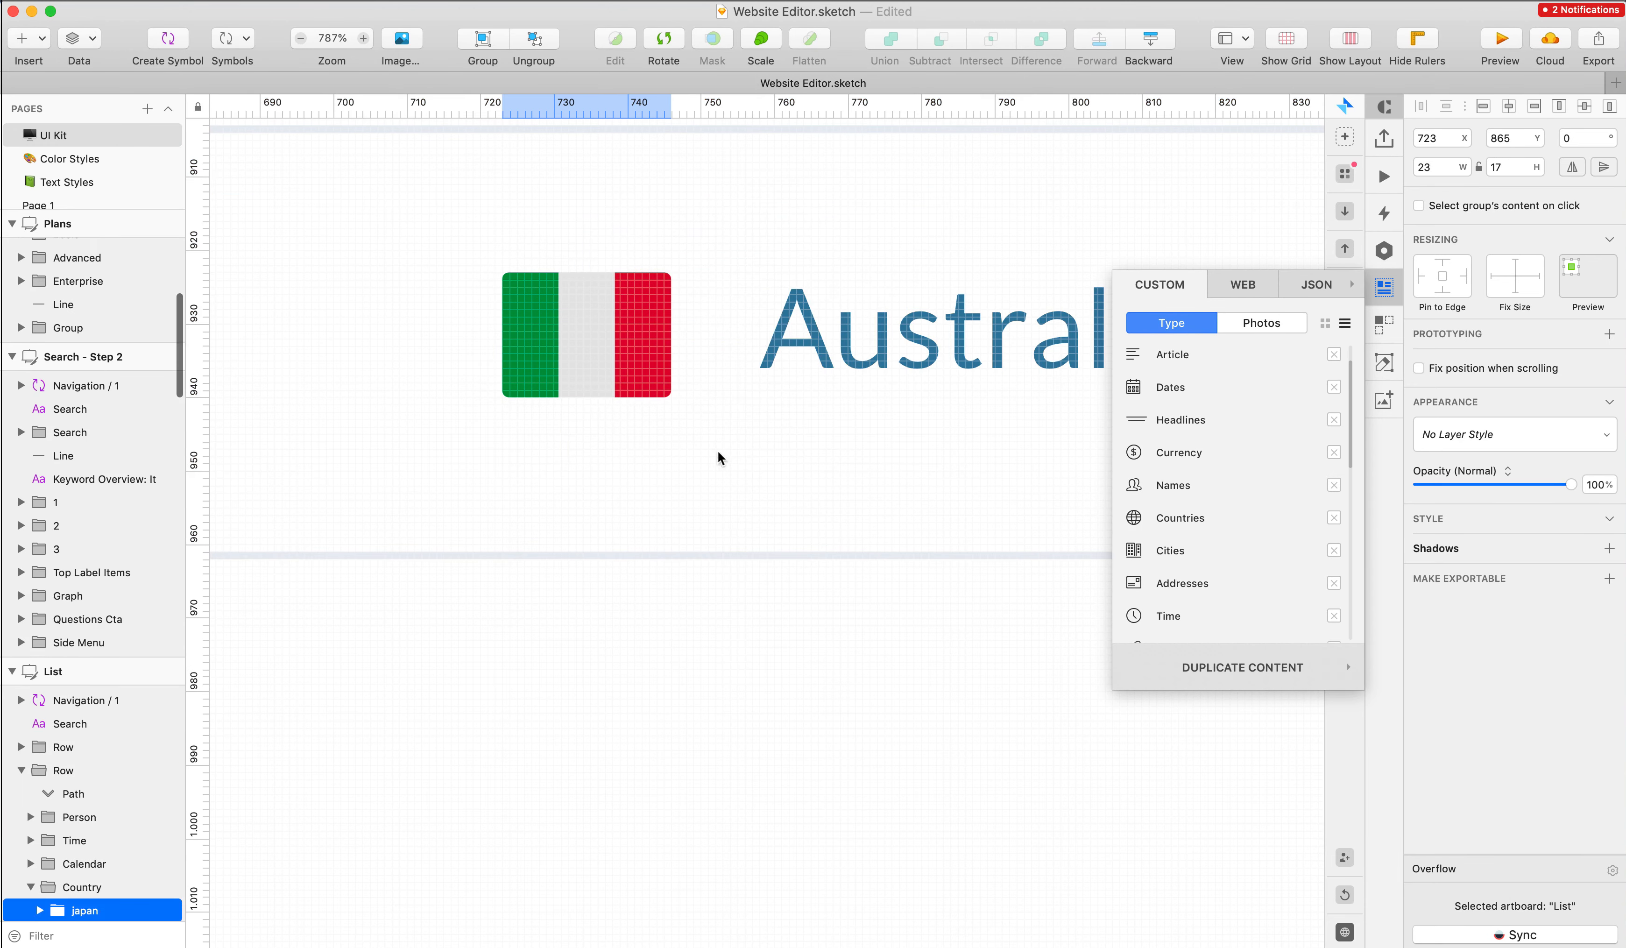
# - Select the fourteenth row's Italian flag and place the Australian flag from Nucleo in that Country group at X 733, Y 923
pyautogui.press('super+Tab')
pyautogui.click(571, 335)
pyautogui.doubleClick(572, 336)
pyautogui.press('super+Tab')
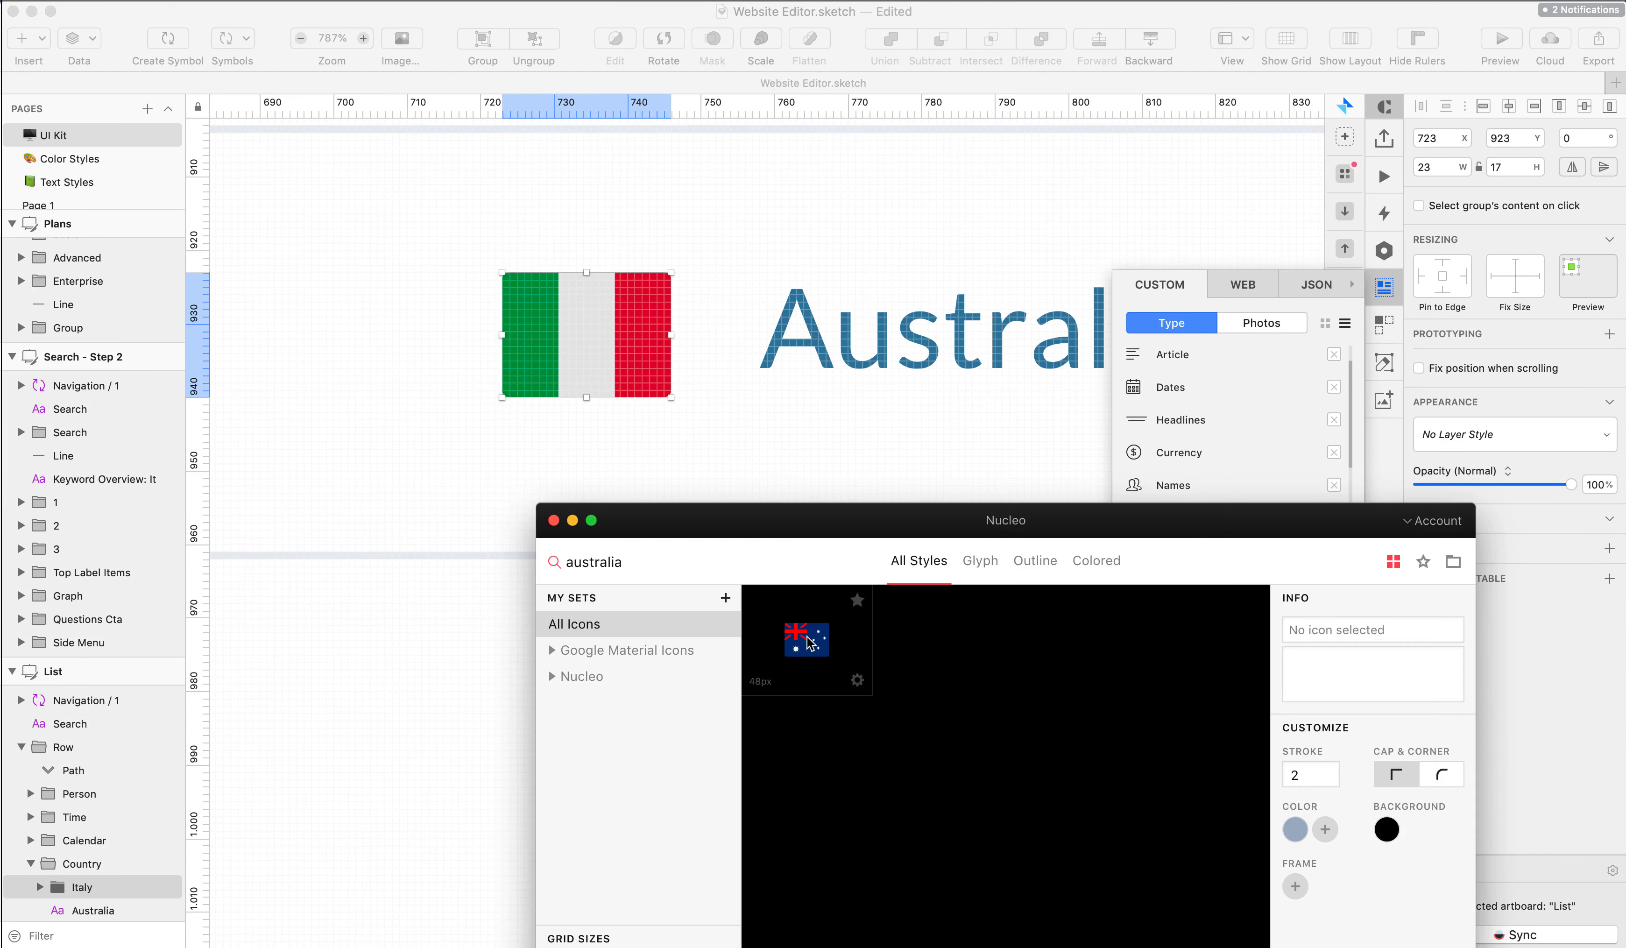
pyautogui.moveTo(806, 636); pyautogui.dragTo(745, 352)
# - Scale the Australian flag down to 23 × 17 px and move it clear of the Italian flag to X 753
pyautogui.press('super+k')
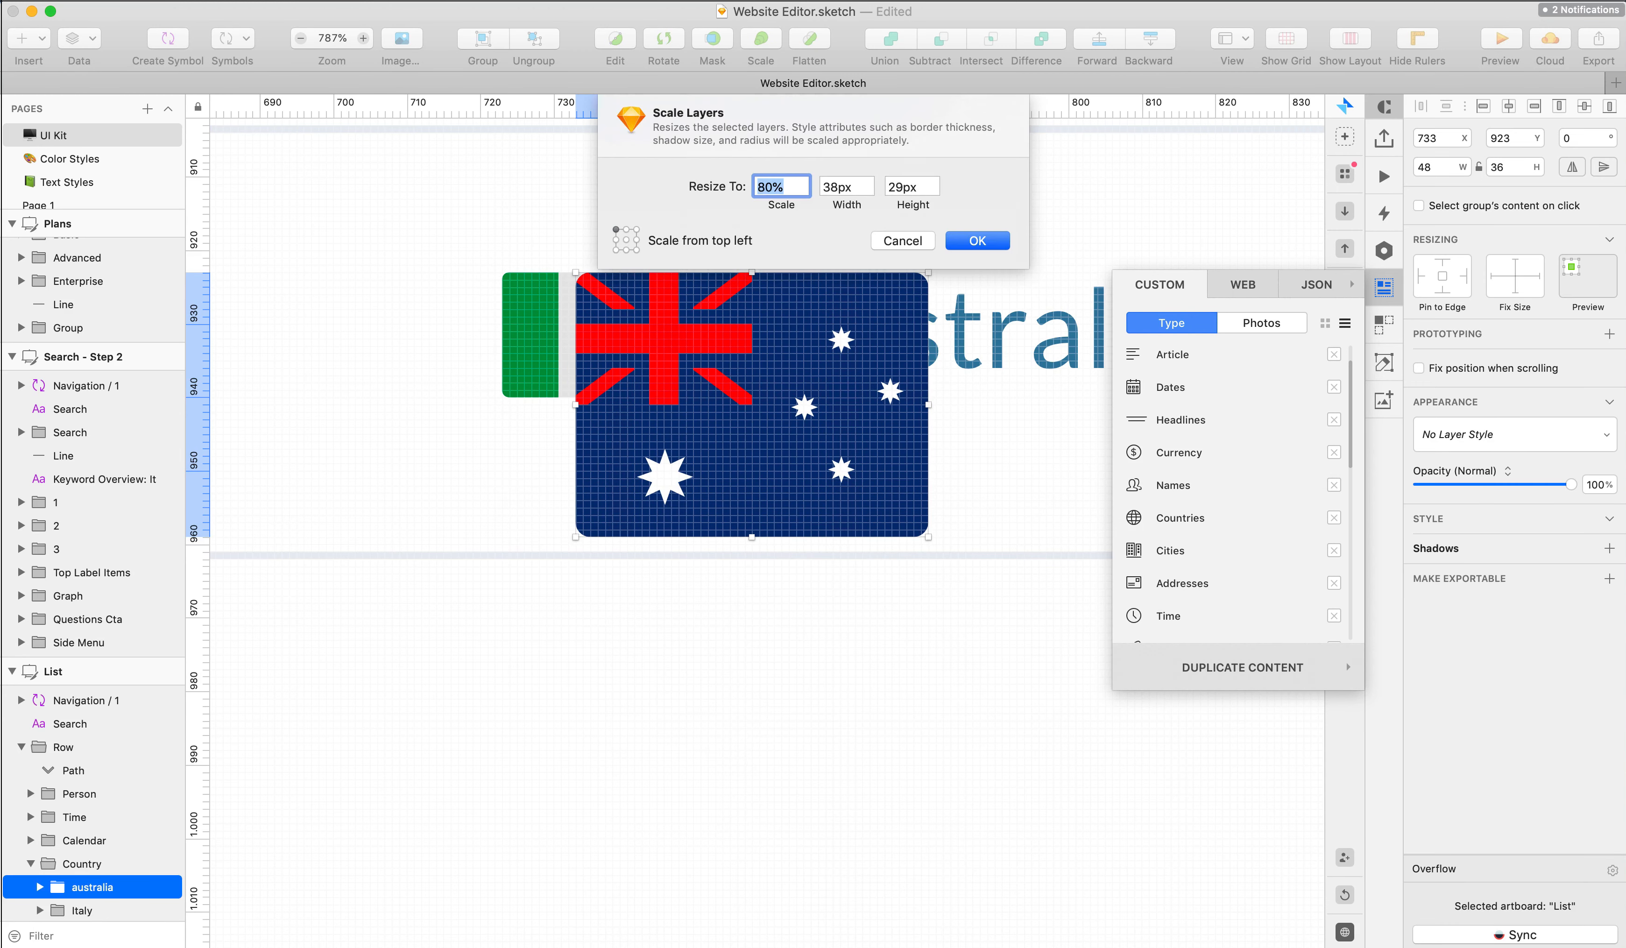
pyautogui.write('50')
pyautogui.press('Return')
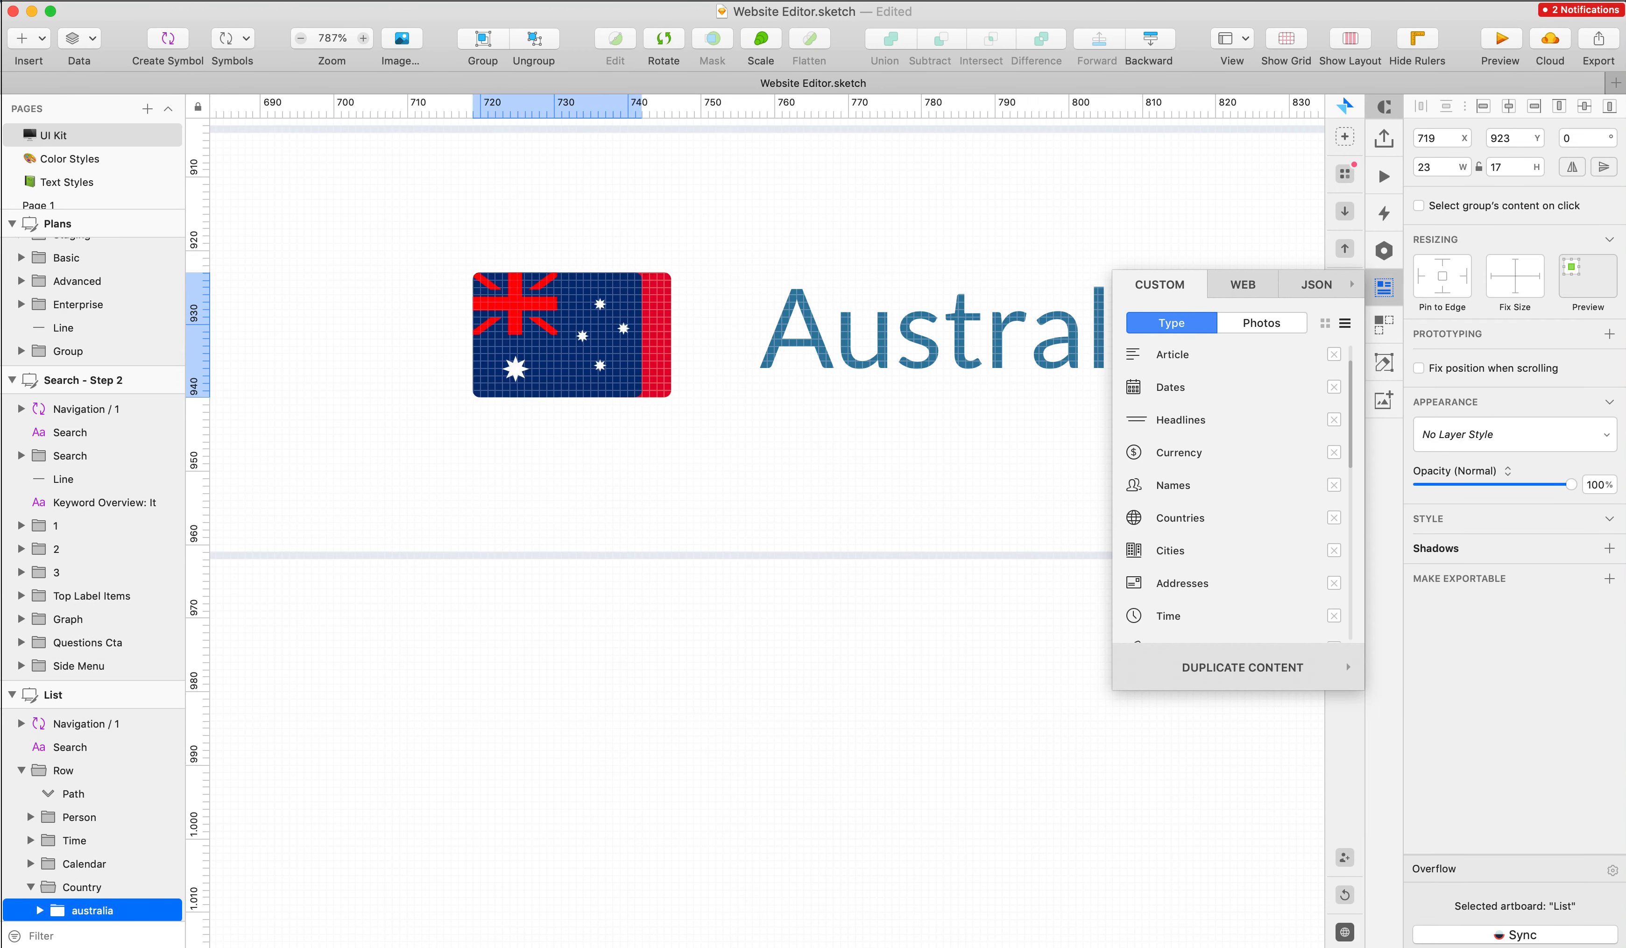
pyautogui.hotkey('shift', 'Right')
pyautogui.hotkey('shift', 'Right')
pyautogui.hotkey('shift', 'Right')
# - Delete the fourteenth row's Italian flag and move the Australian flag into its place at X 723
pyautogui.click(622, 339)
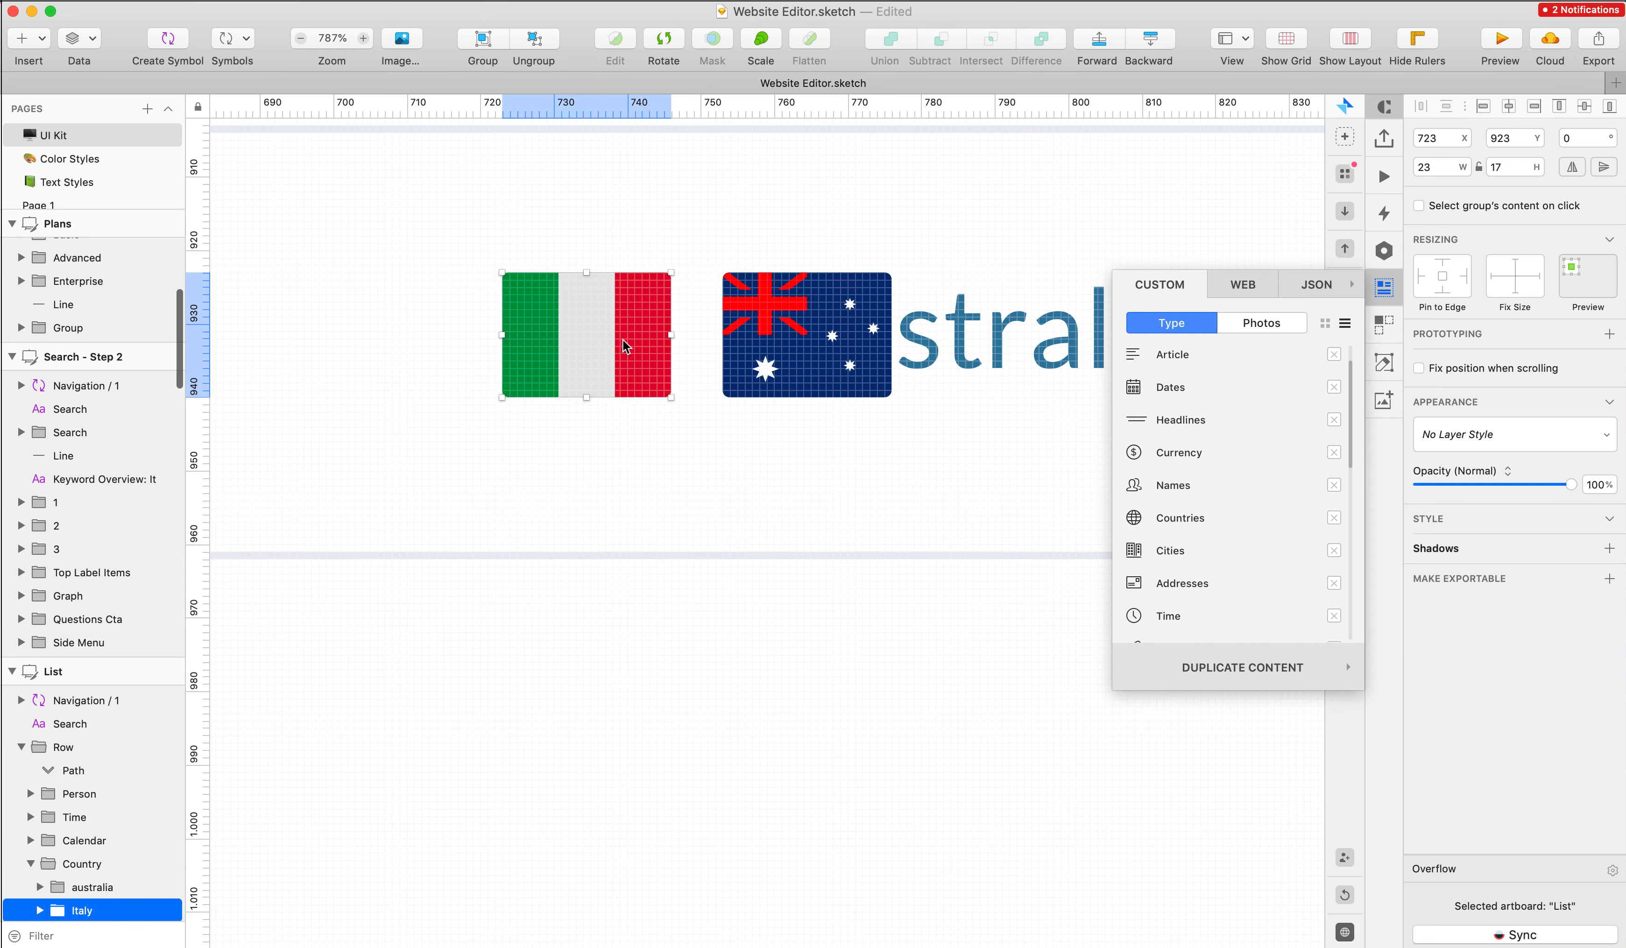
pyautogui.press('BackSpace')
pyautogui.click(761, 322)
pyautogui.hotkey('shift', 'Left')
pyautogui.hotkey('shift', 'Left')
pyautogui.hotkey('shift', 'Left')
# - Select all the data rows on the List artboard, from the Italy row to the Australia row
pyautogui.scroll(3, 761, 322)
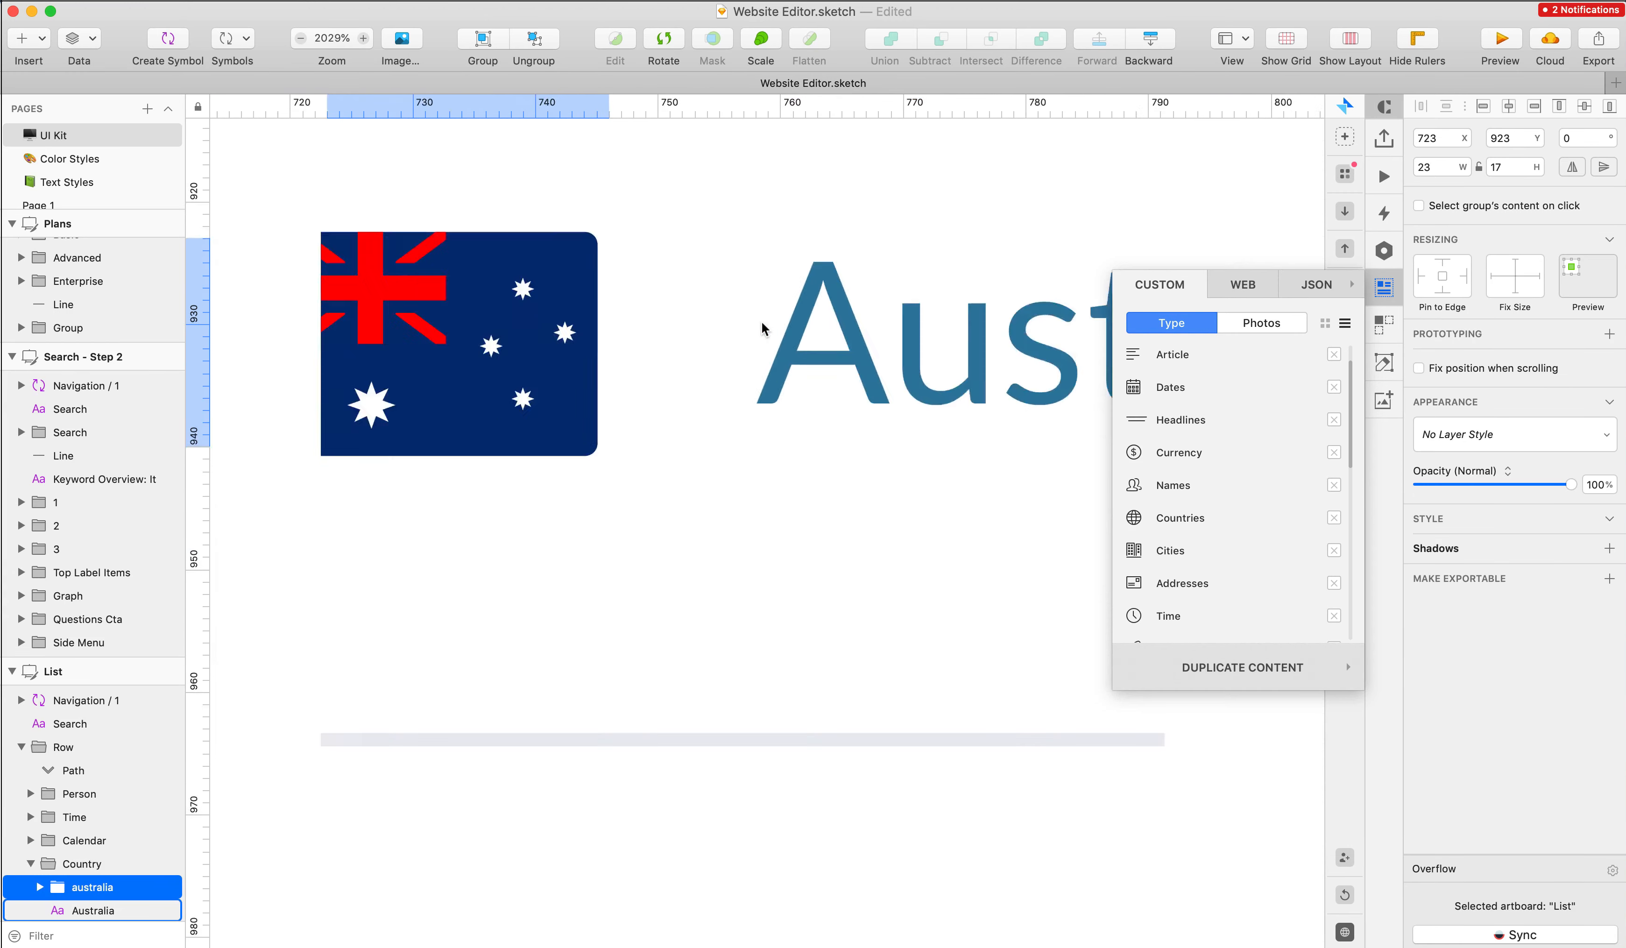
pyautogui.scroll(-5, 760, 322)
pyautogui.scroll(-4, 835, 286)
pyautogui.click(877, 631)
pyautogui.scroll(10, 877, 630)
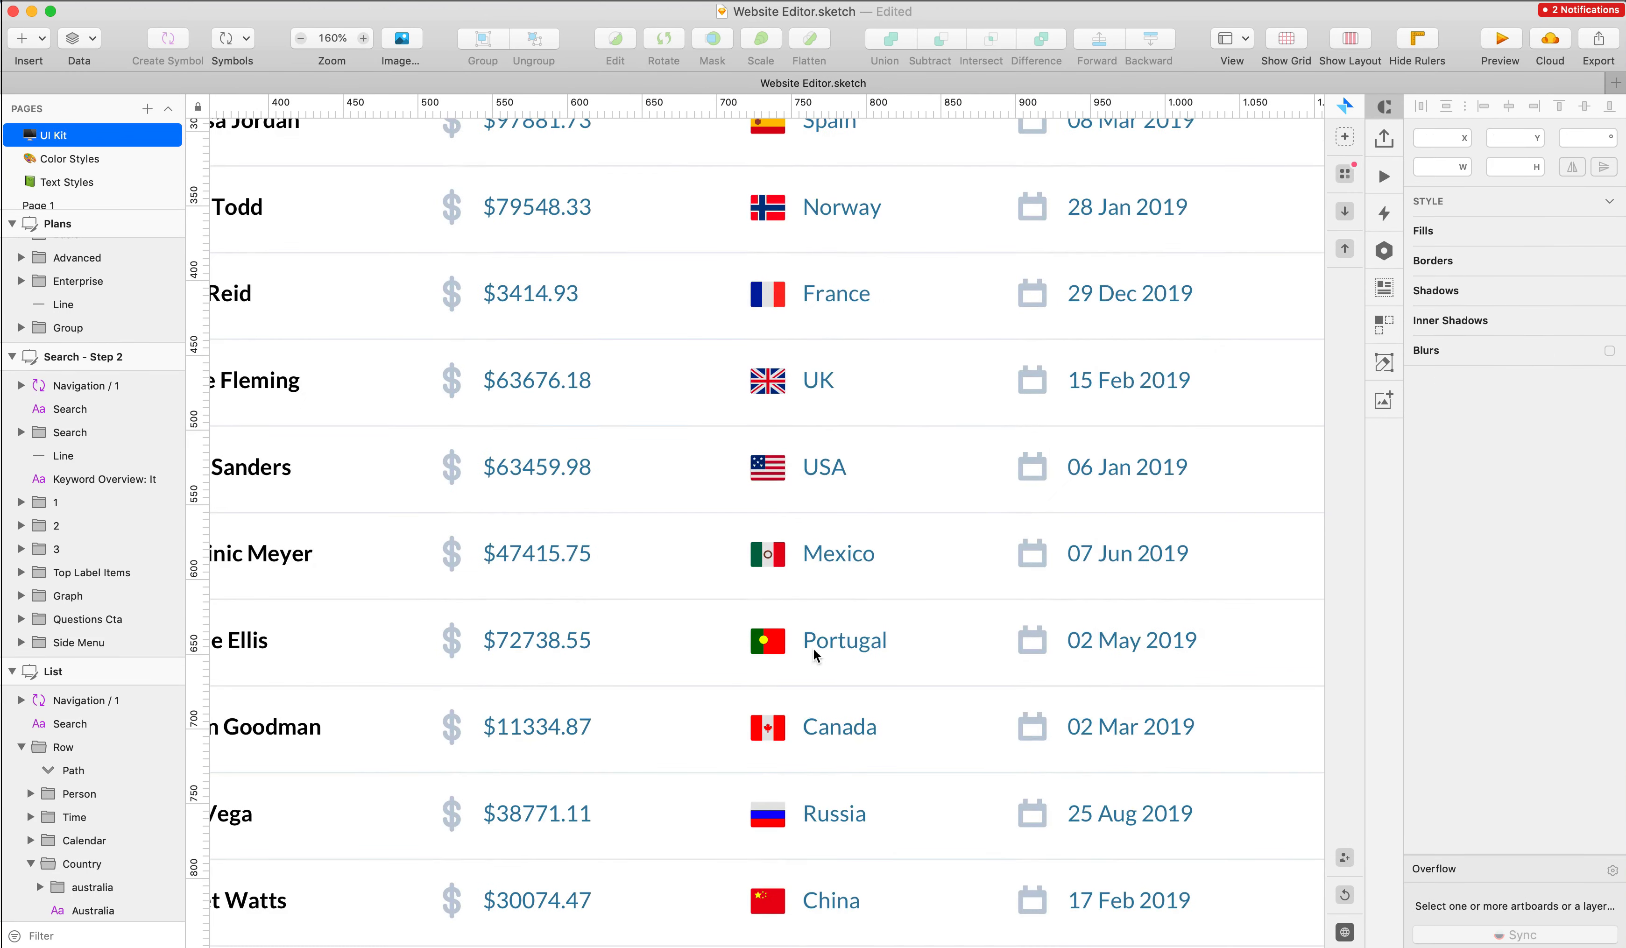
pyautogui.scroll(-5, 801, 661)
pyautogui.moveTo(759, 315); pyautogui.dragTo(840, 877)
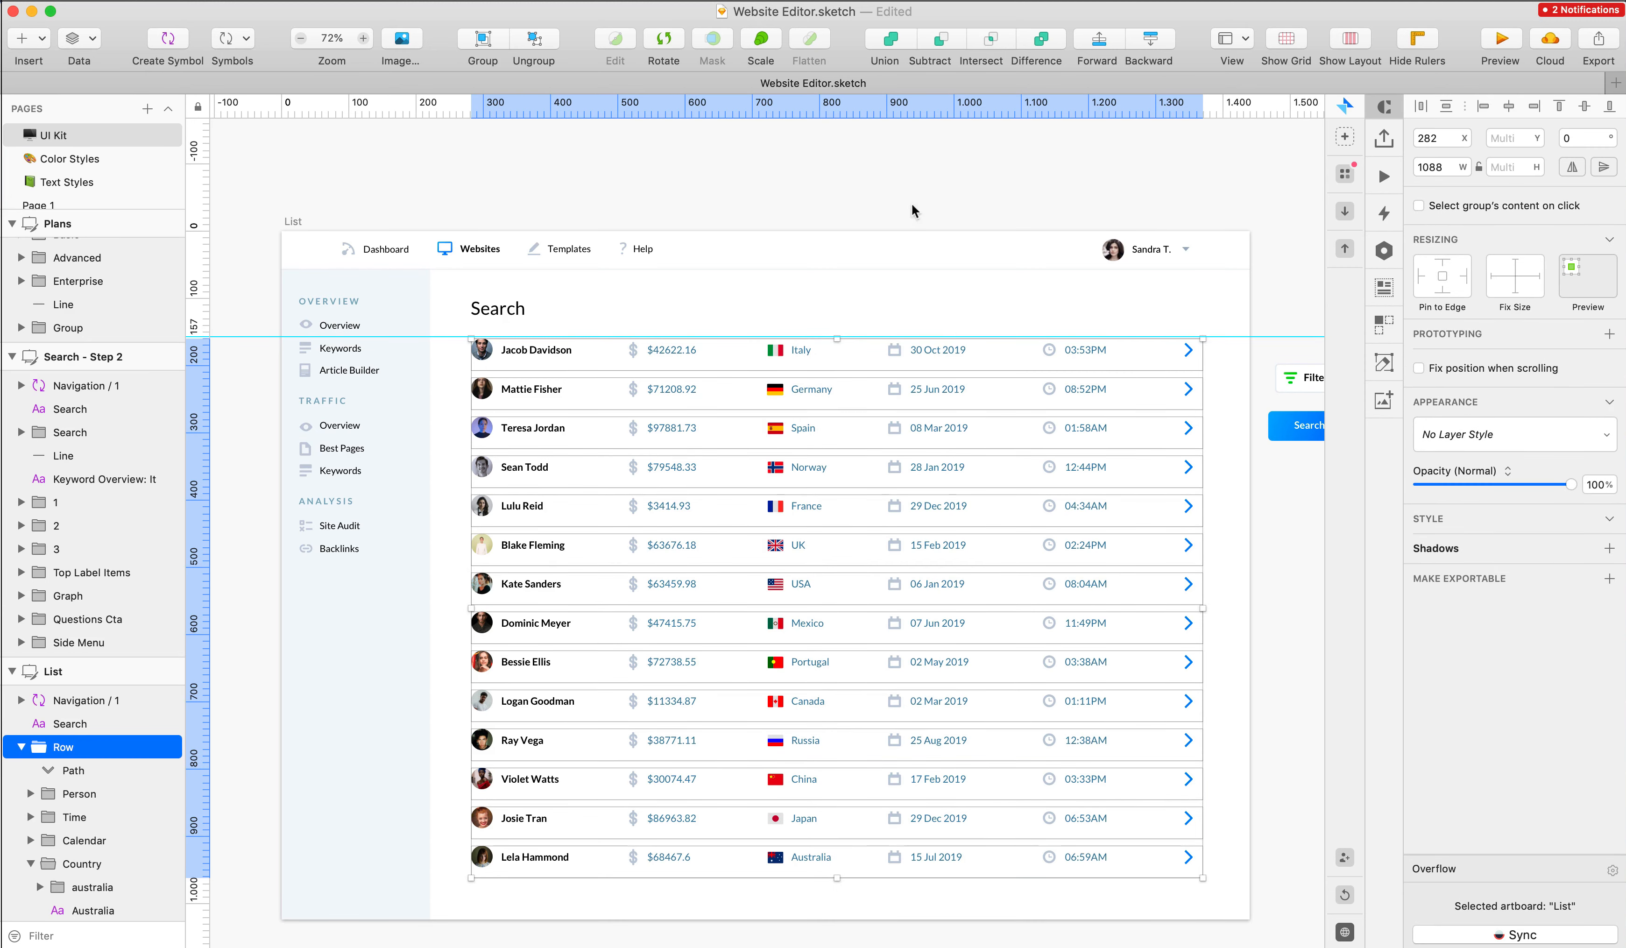
# - Deselect the data rows and collapse all the artboards and groups in the layer list
pyautogui.click(841, 165)
pyautogui.scroll(-3, 841, 166)
pyautogui.moveTo(694, 0)
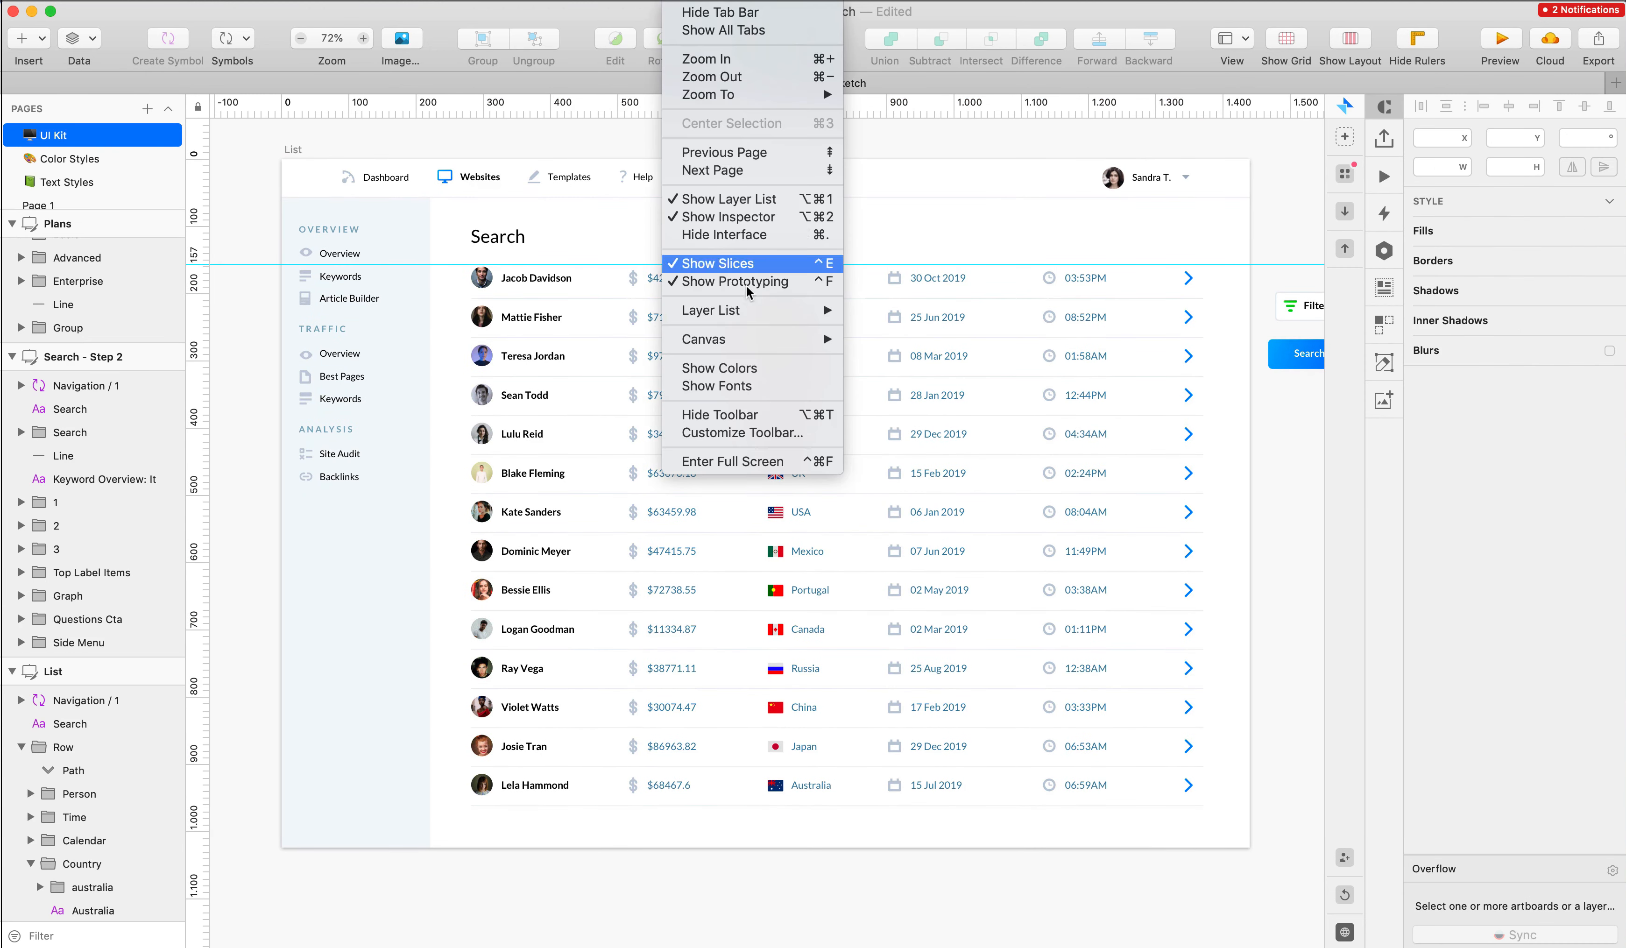
pyautogui.moveTo(763, 312)
pyautogui.click(905, 311)
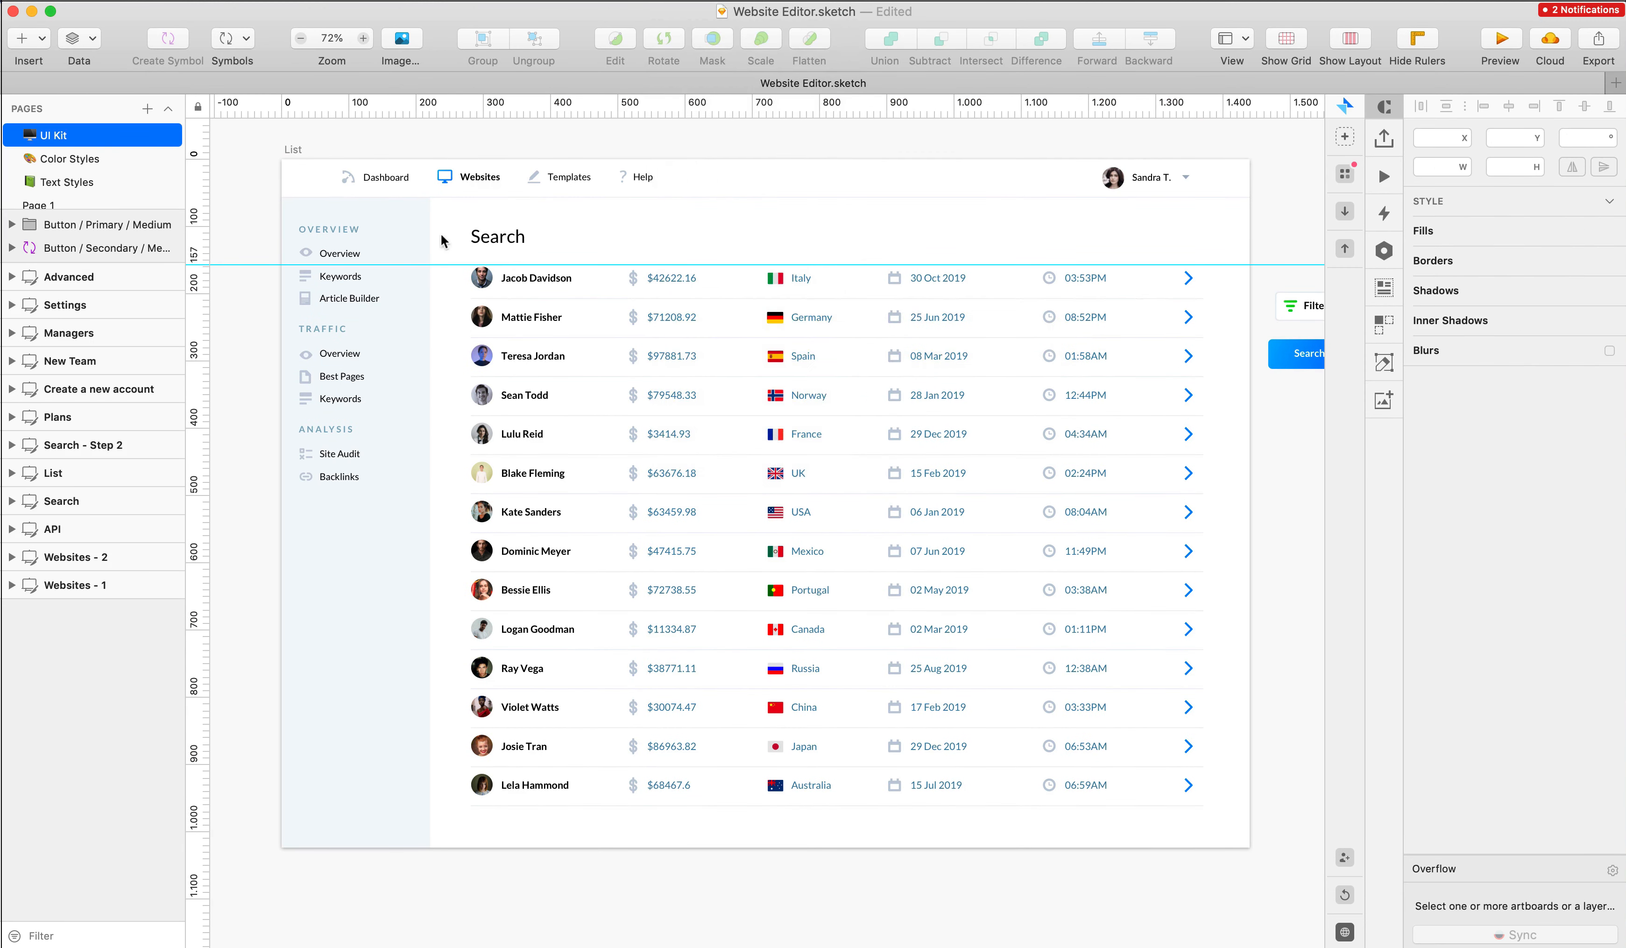
# - Select every Row group of the List artboard in the layer list and sort them by Y-position with Sort Me
pyautogui.click(489, 238)
pyautogui.click(65, 551)
pyautogui.keyDown('shift'); pyautogui.click(76, 851); pyautogui.keyUp('shift')
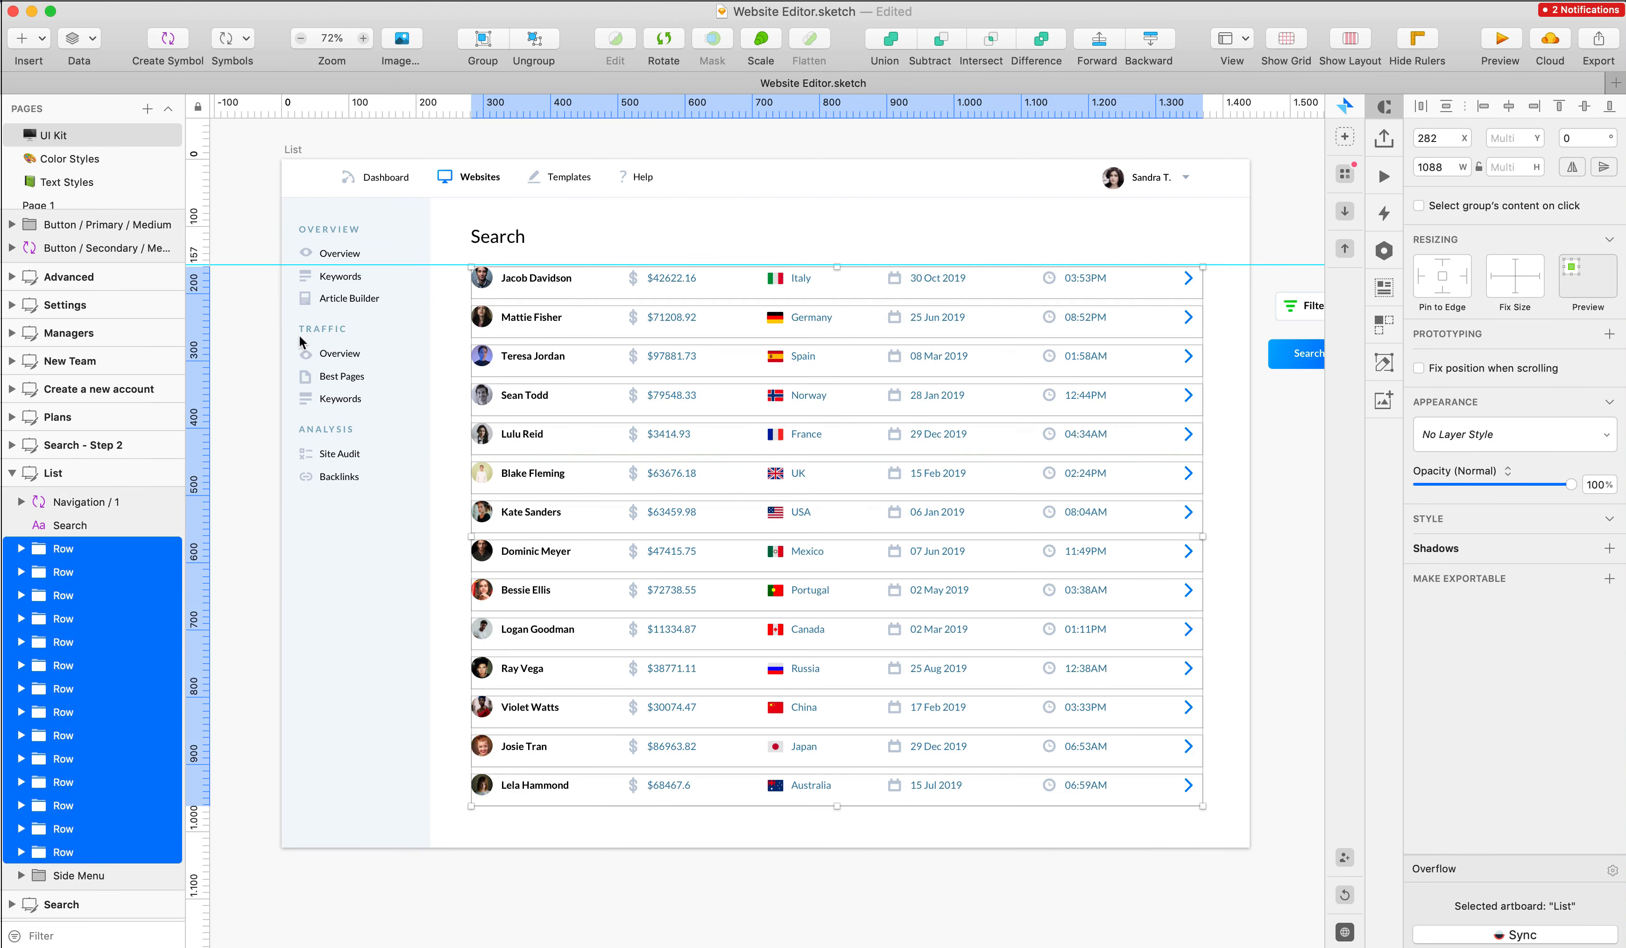
pyautogui.click(501, 5)
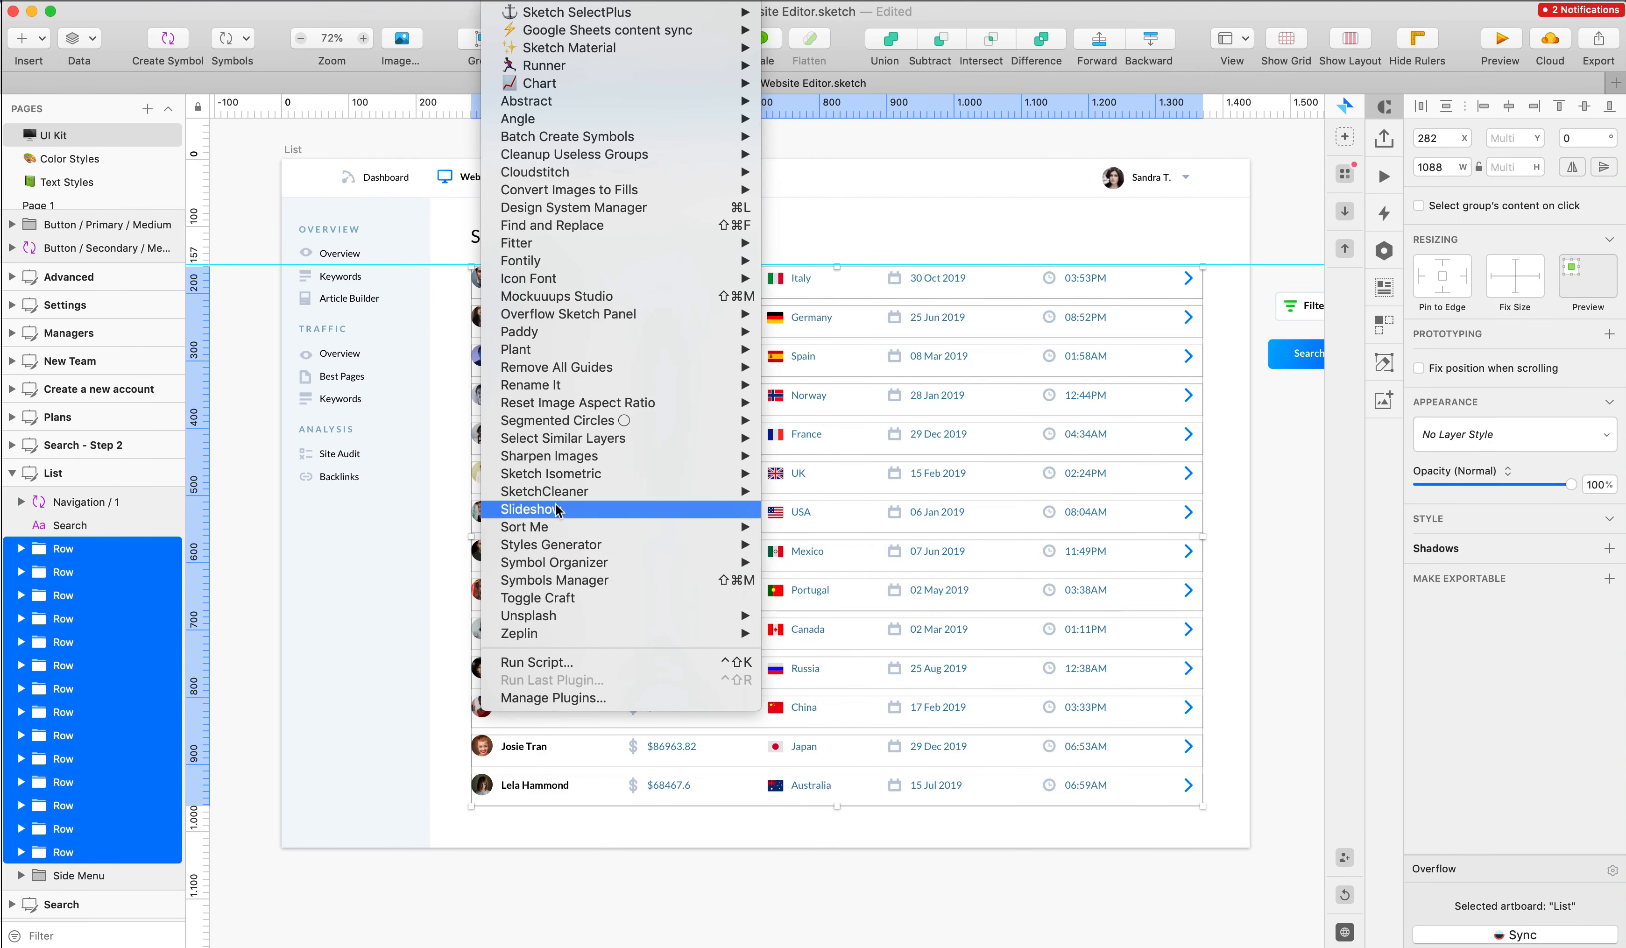
pyautogui.moveTo(660, 490)
pyautogui.click(862, 521)
# - Repeat the Y-position layer sort on the selected Row groups and clear the selection
pyautogui.click(501, 5)
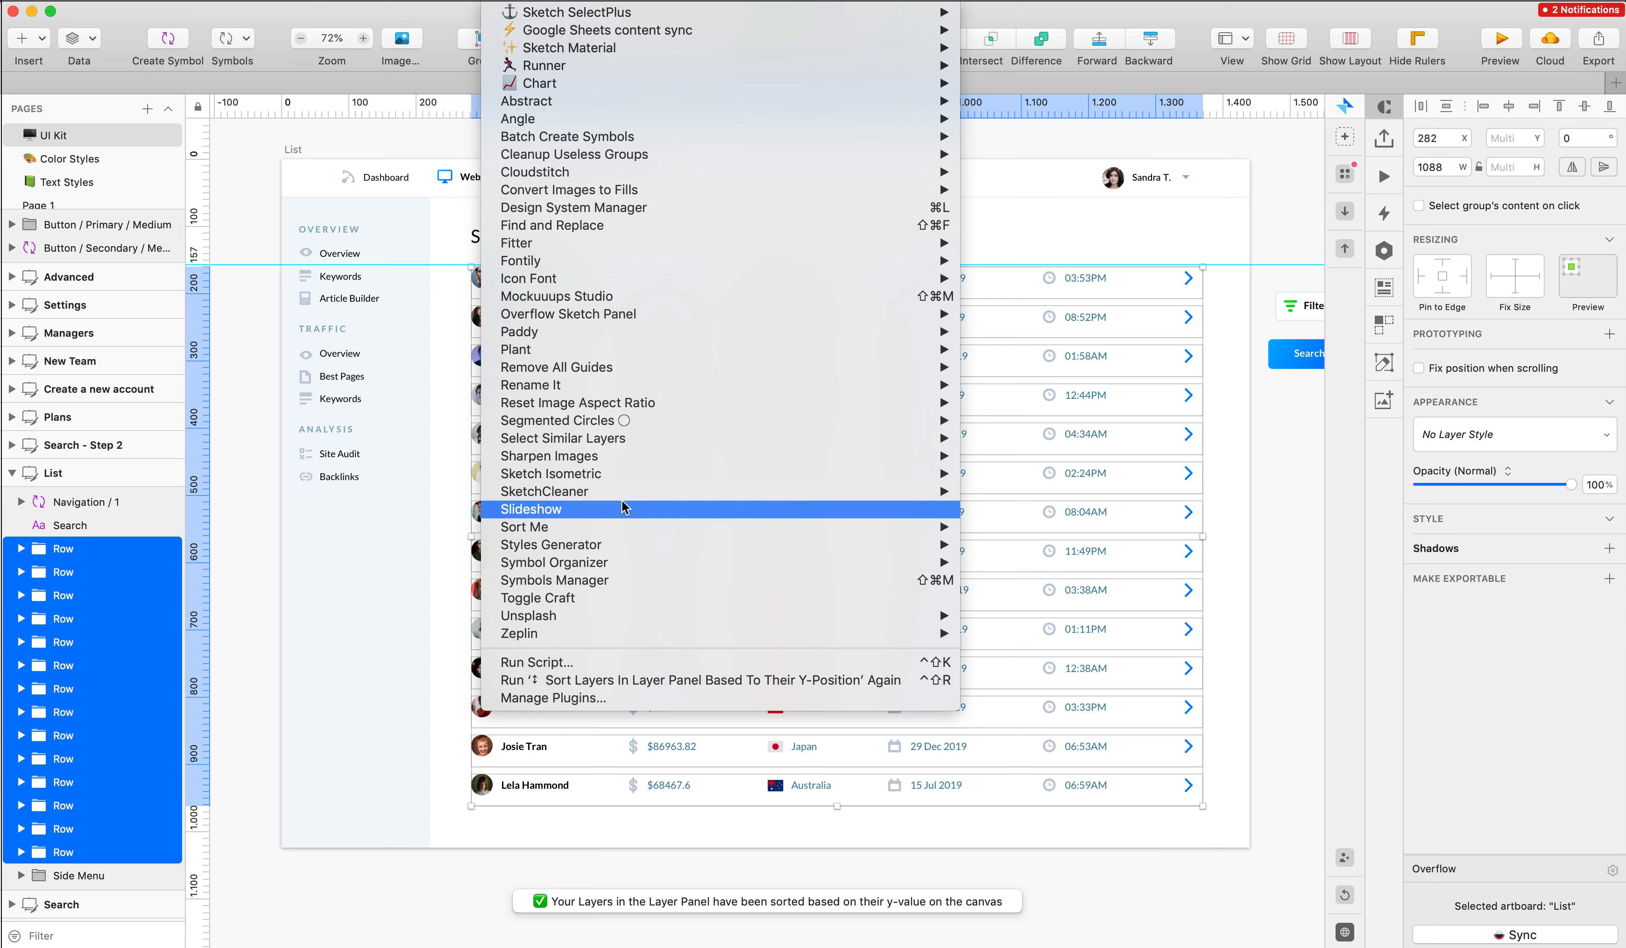
pyautogui.click(637, 679)
pyautogui.click(744, 233)
pyautogui.moveTo(592, 228); pyautogui.dragTo(794, 799)
pyautogui.click(501, 5)
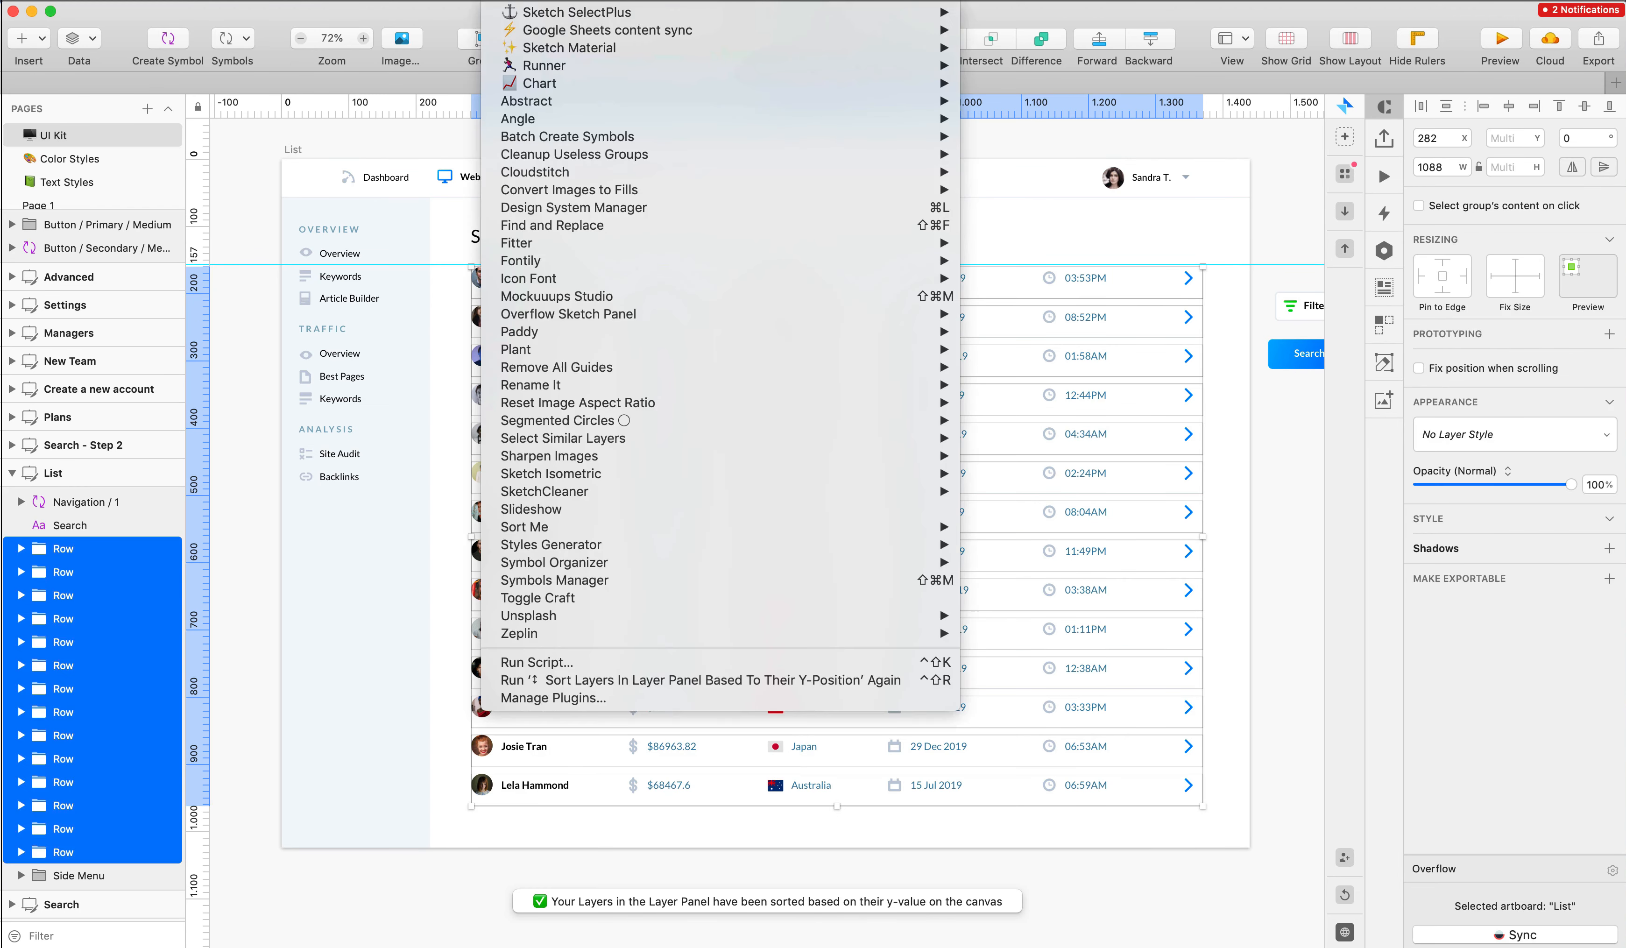
pyautogui.click(619, 680)
pyautogui.click(629, 221)
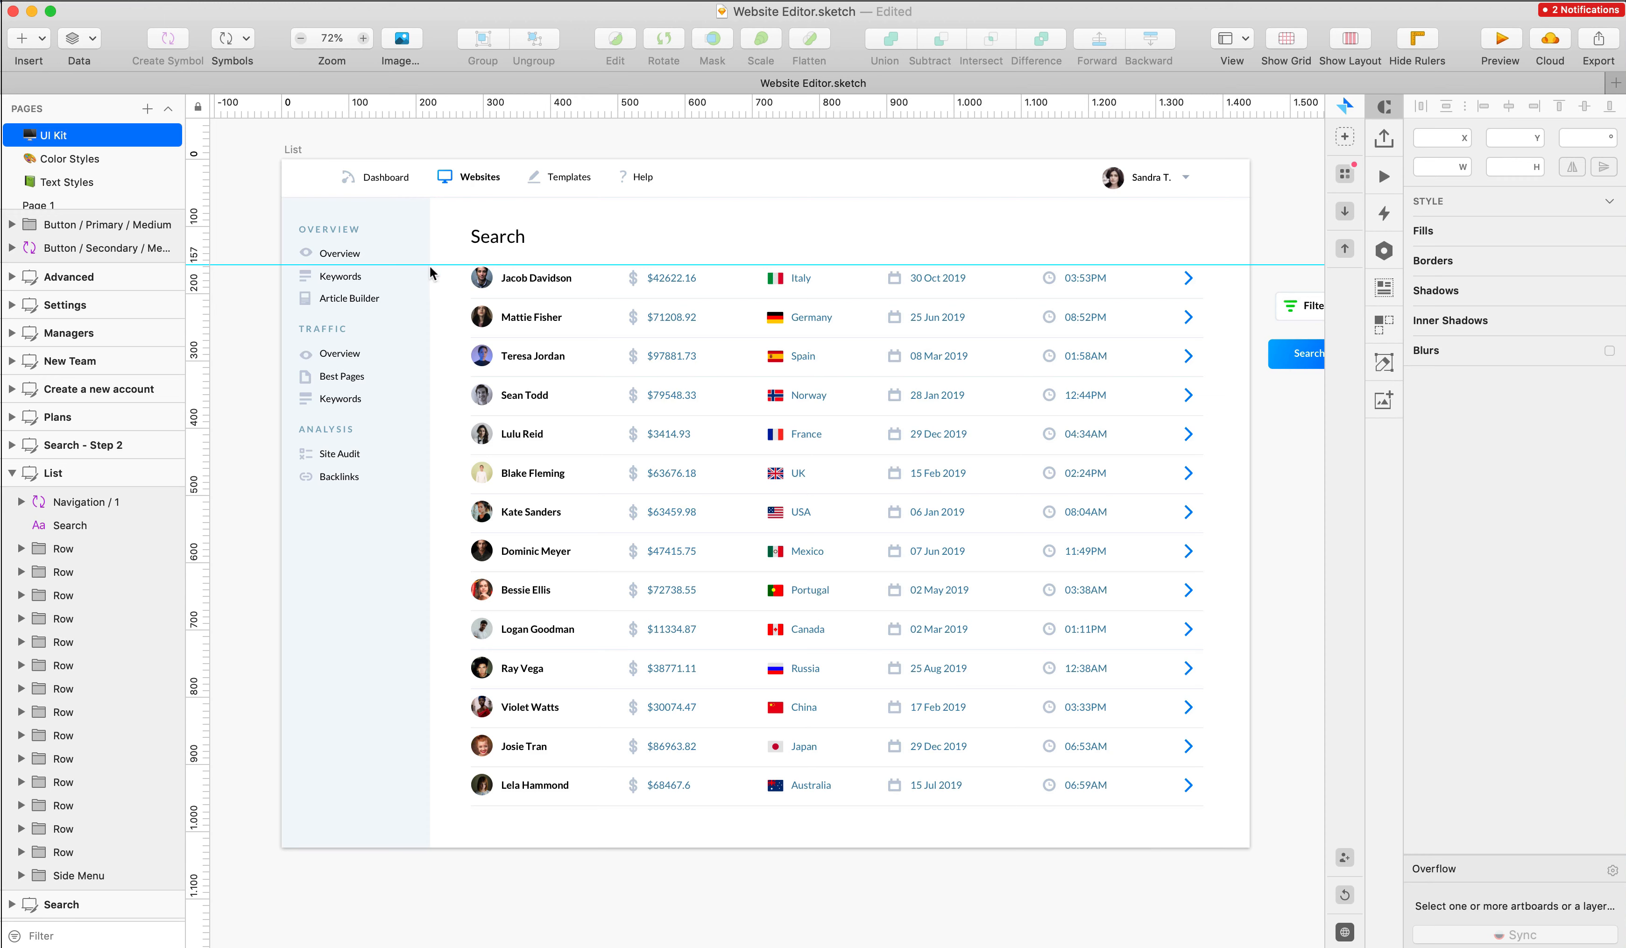
# - Remove the horizontal guide and move the Filters button into the List artboard, level with the Search heading and flush with the rows' right edge
pyautogui.hscroll(3, 677, 554)
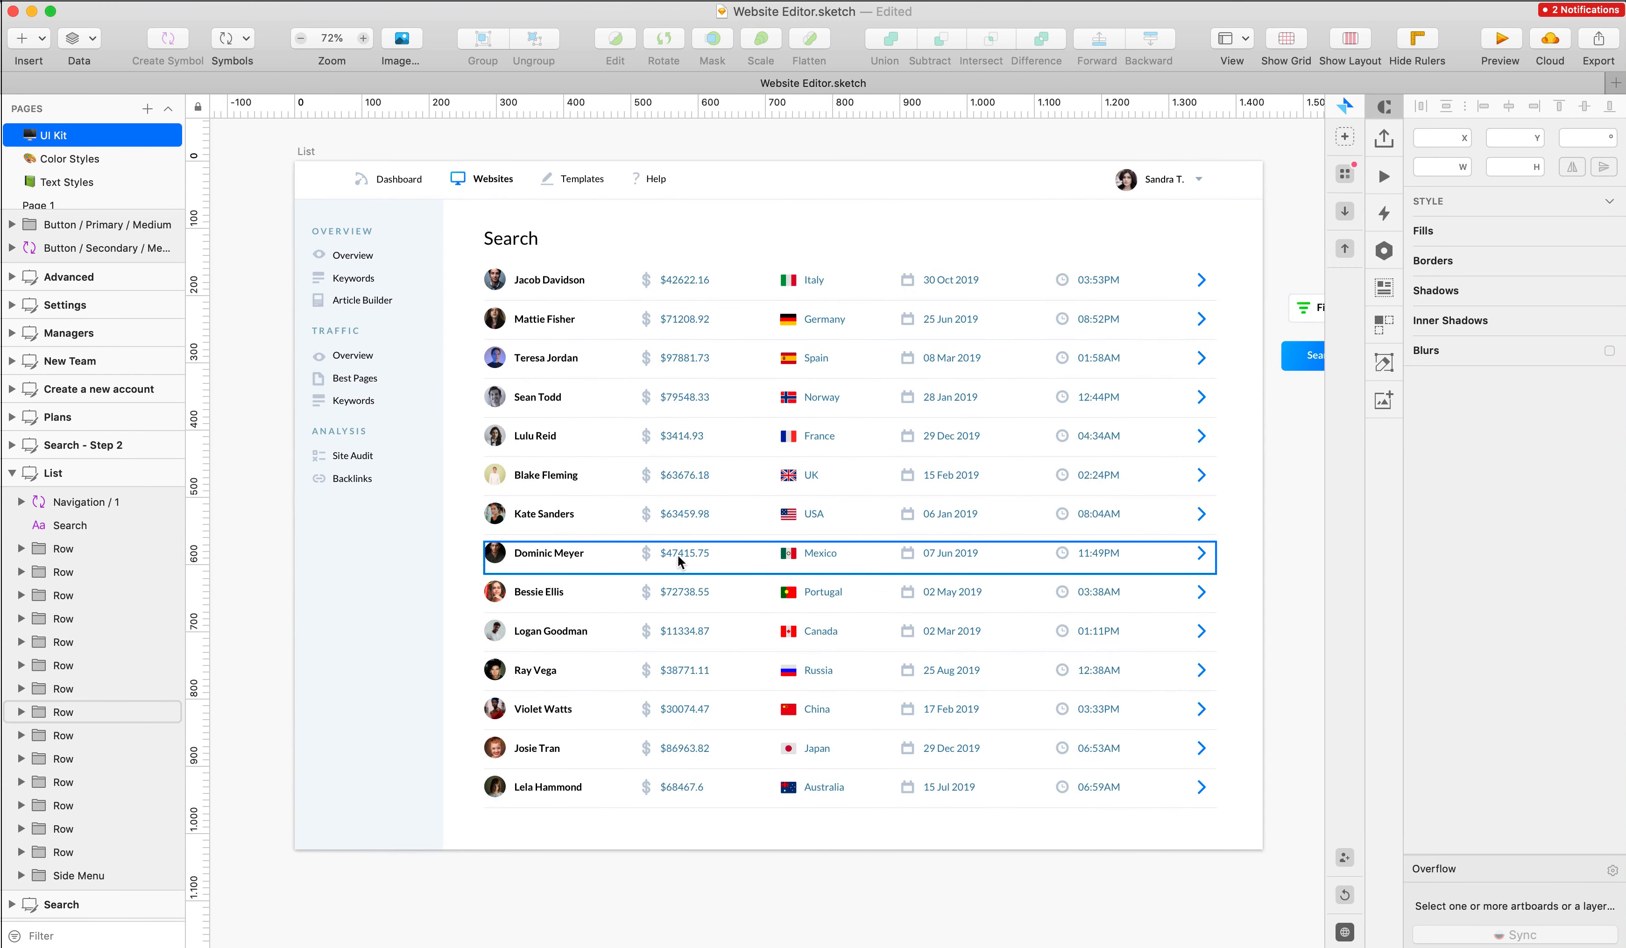
pyautogui.scroll(5, 678, 554)
pyautogui.scroll(-5, 776, 479)
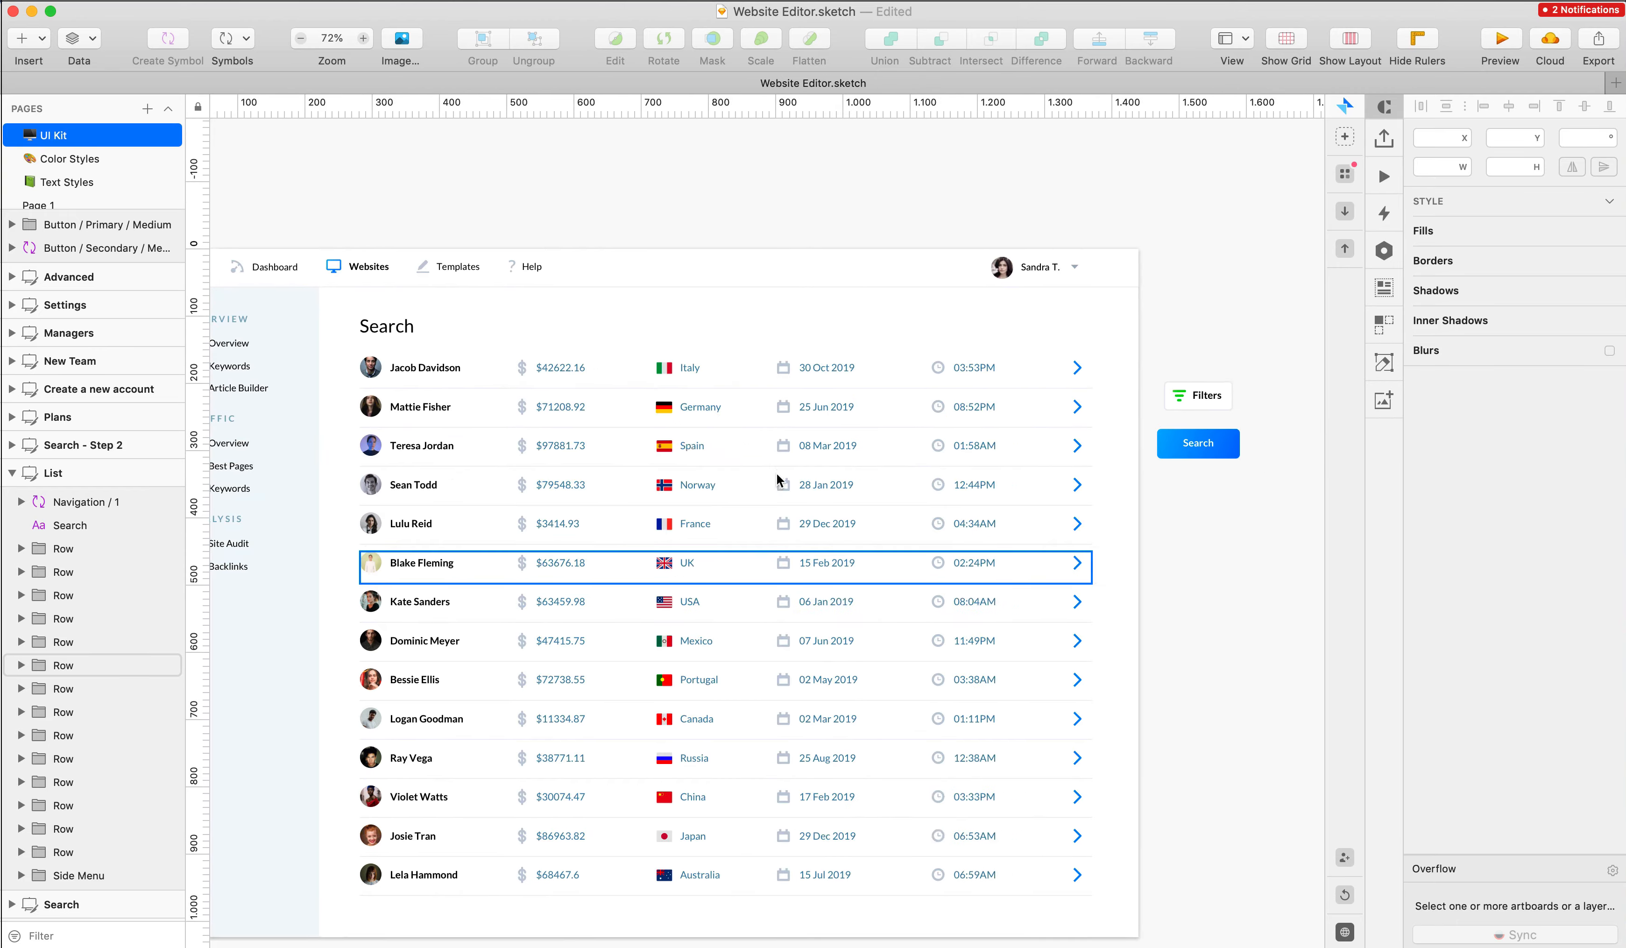
pyautogui.moveTo(1228, 366); pyautogui.dragTo(1070, 298)
# - Delete the spare blue Search button beside the List artboard
pyautogui.click(1225, 408)
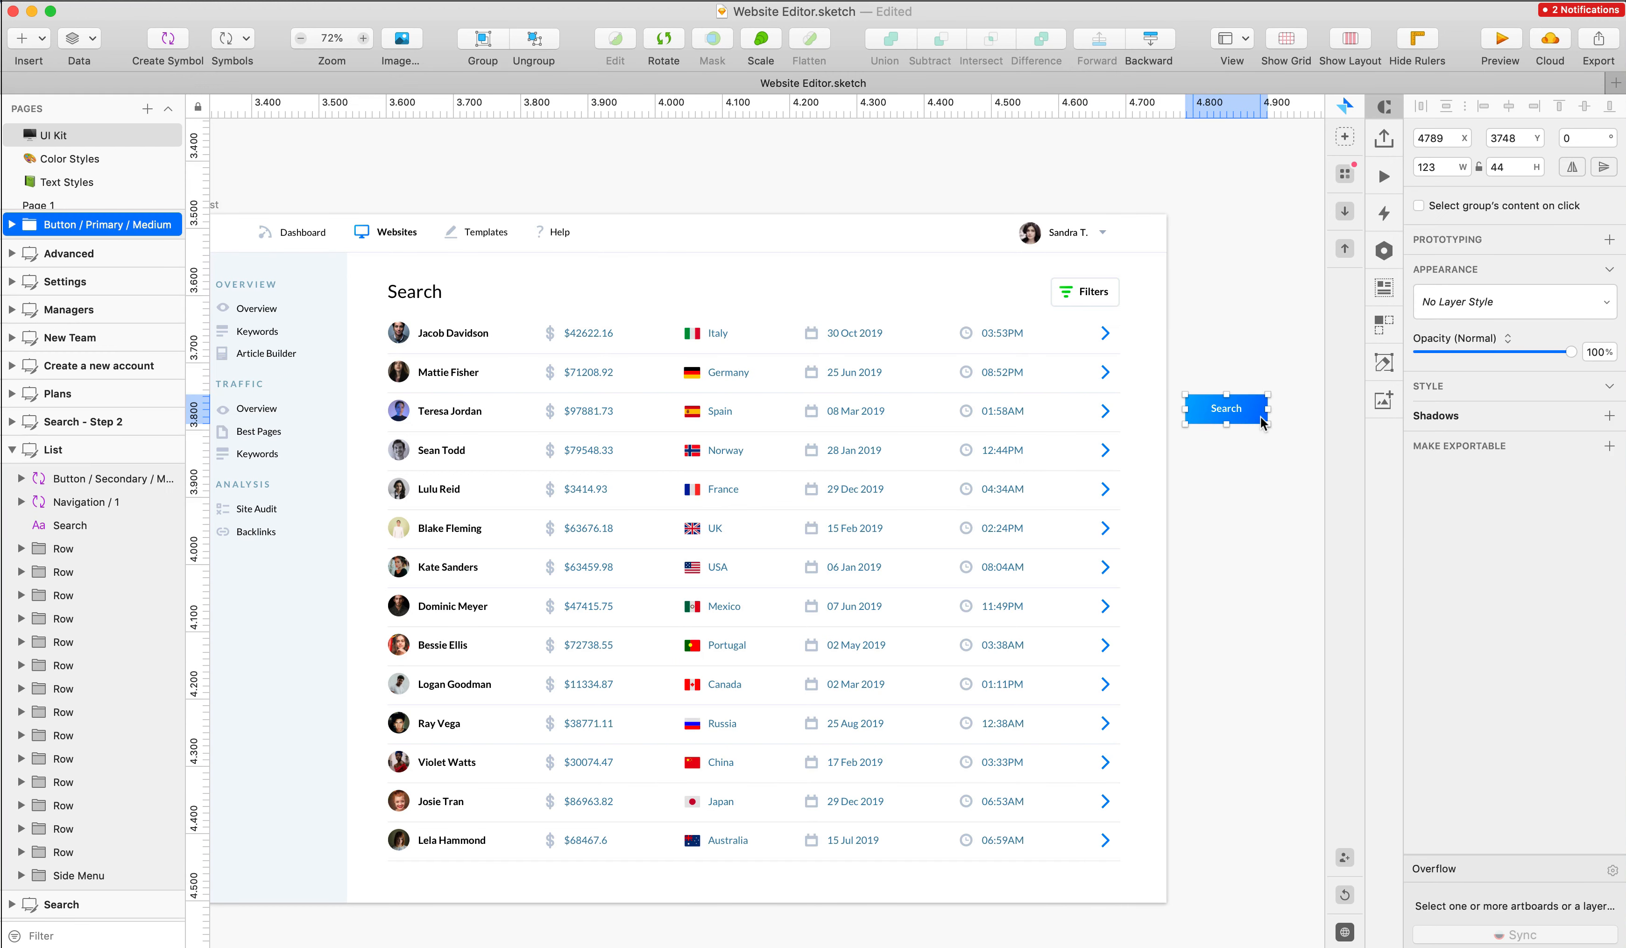
pyautogui.press('Delete')
pyautogui.scroll(-1, 1239, 429)
pyautogui.hscroll(-3, 1239, 430)
pyautogui.scroll(1, 1239, 429)
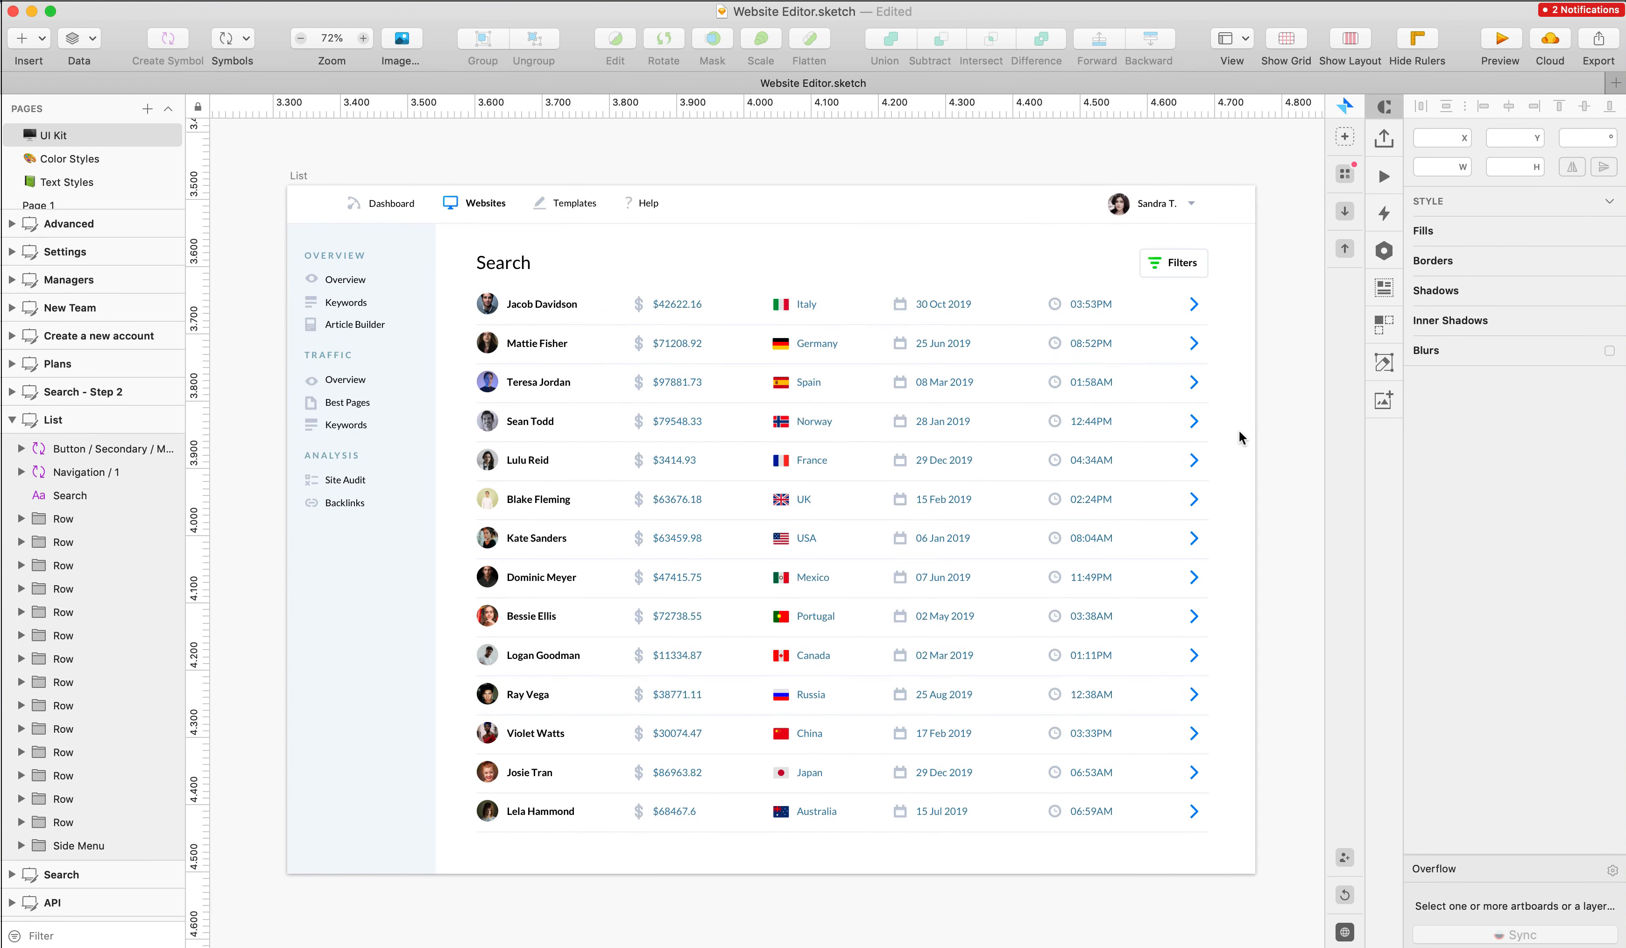